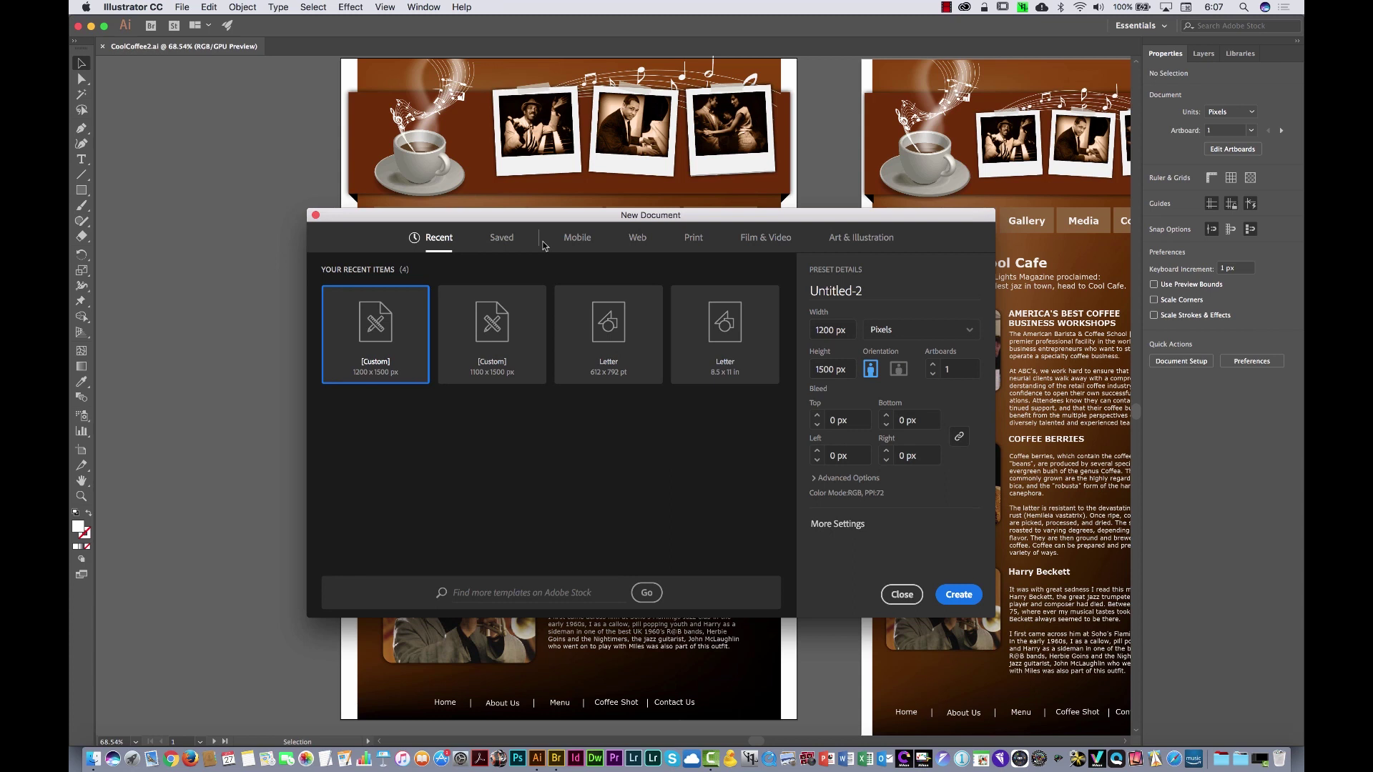
Create a new web document 1200 px wide and 1500 px high, measured in pixels
left_click(638, 240)
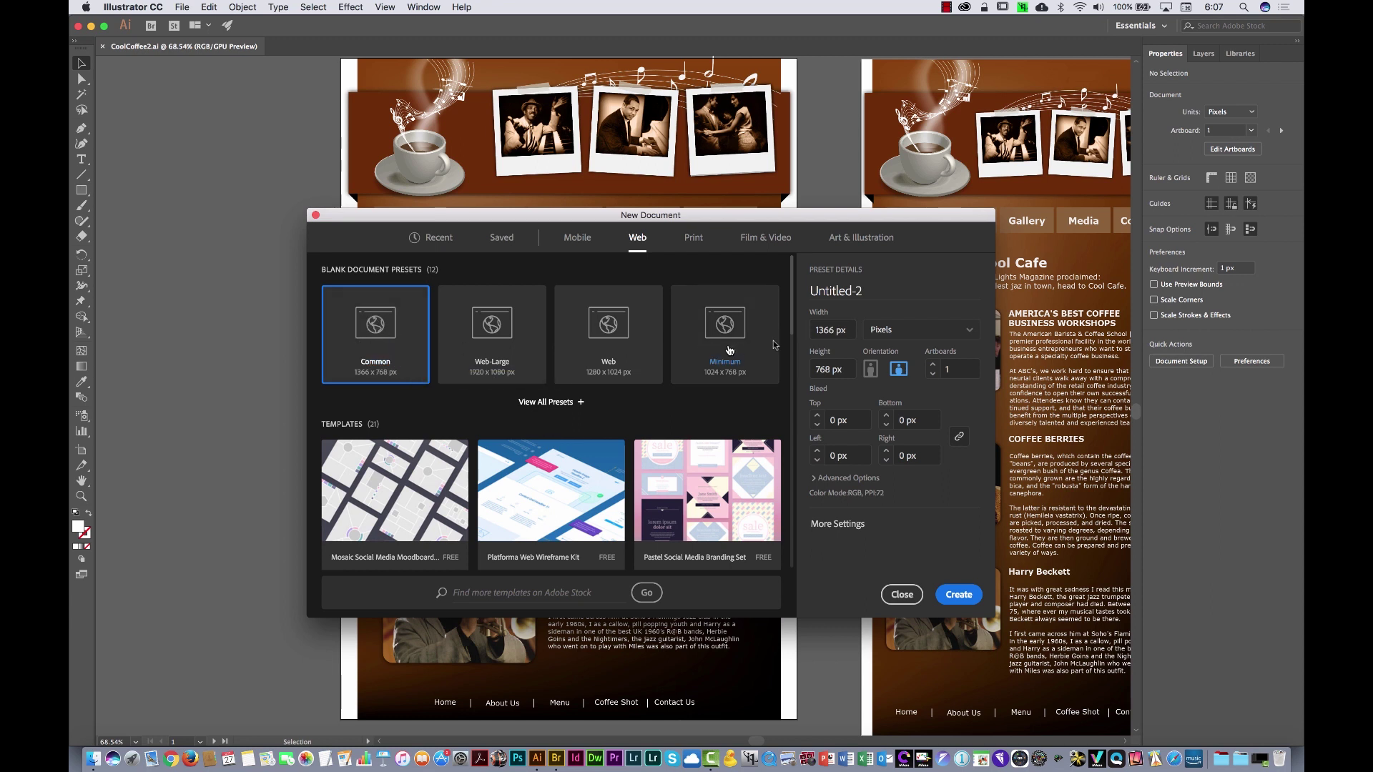
double_click(817, 330)
type("1200")
key("Tab")
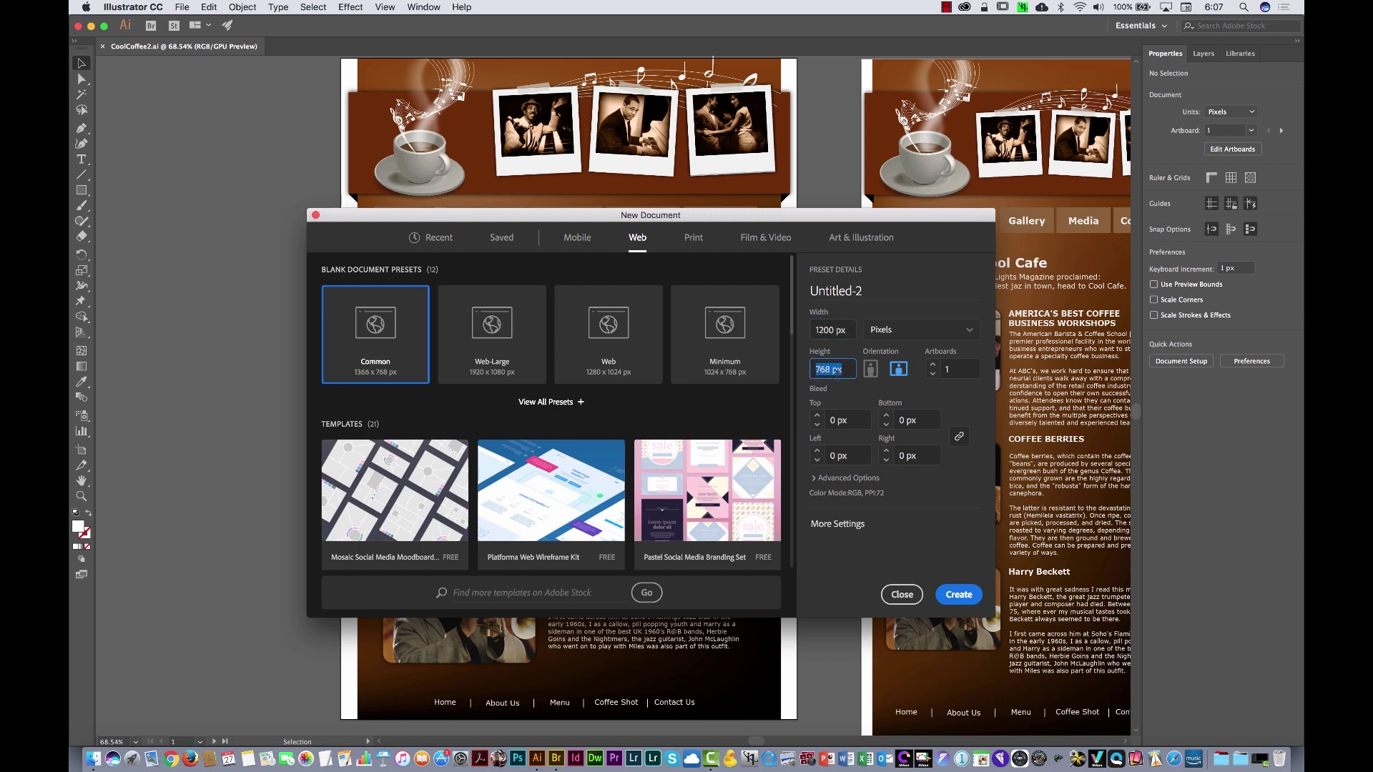
type("1500")
key("Tab")
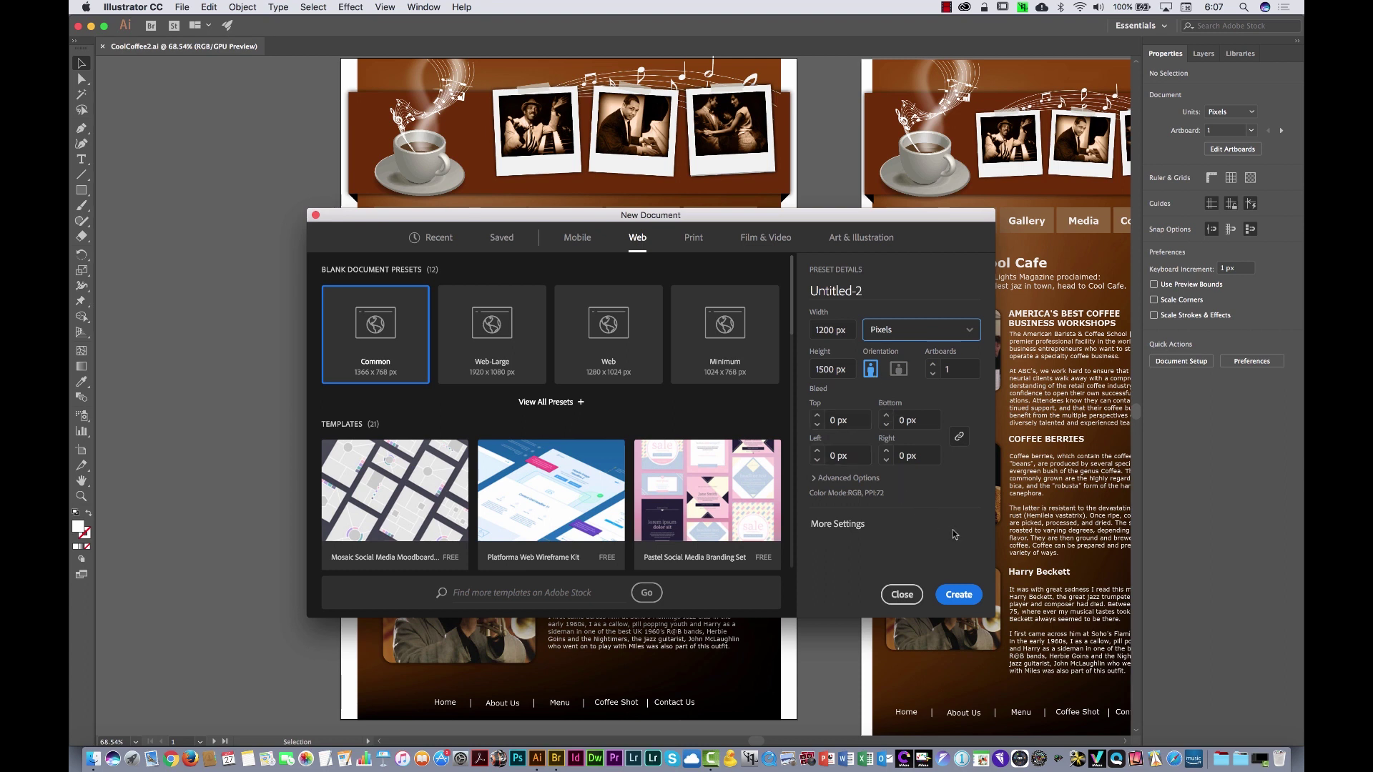
left_click(959, 595)
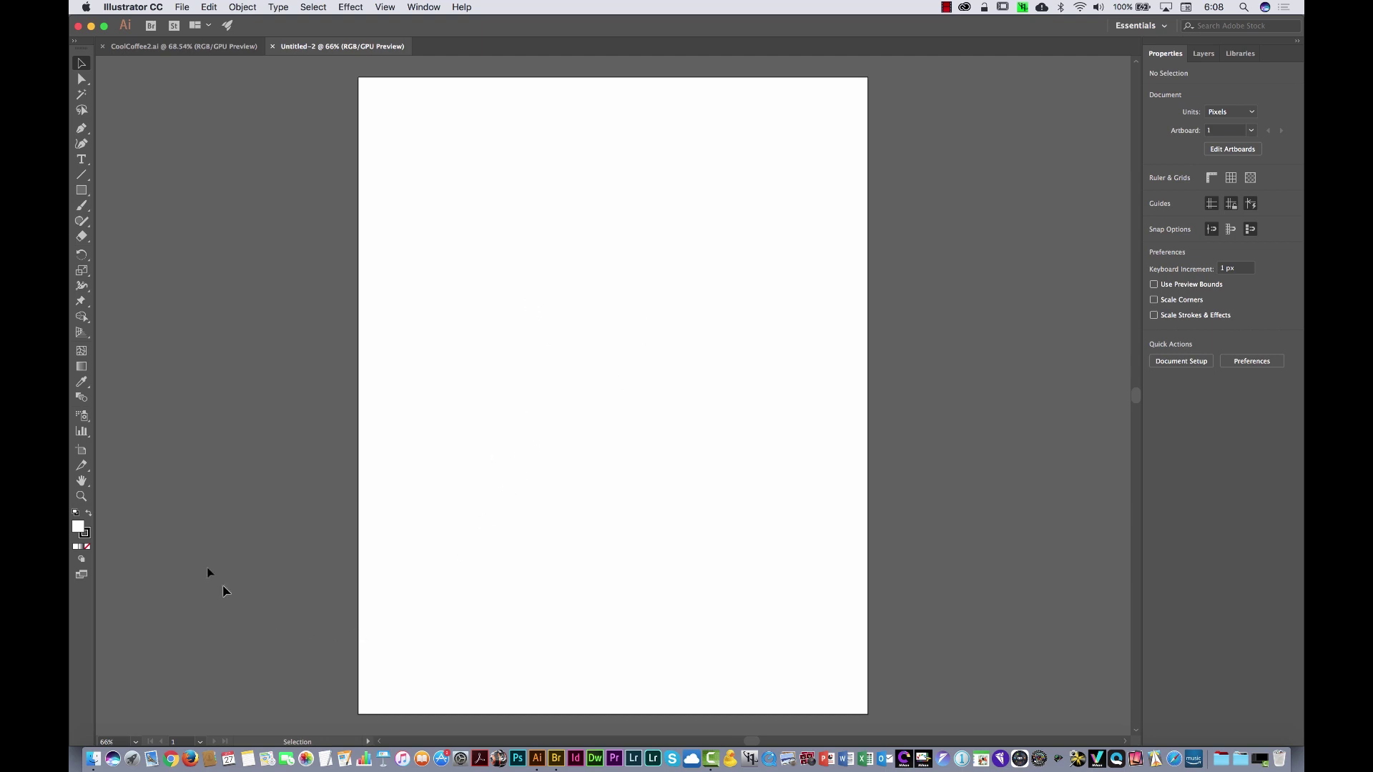
Create a rectangle of 1000 × 1500 px on the artboard
left_click(81, 190)
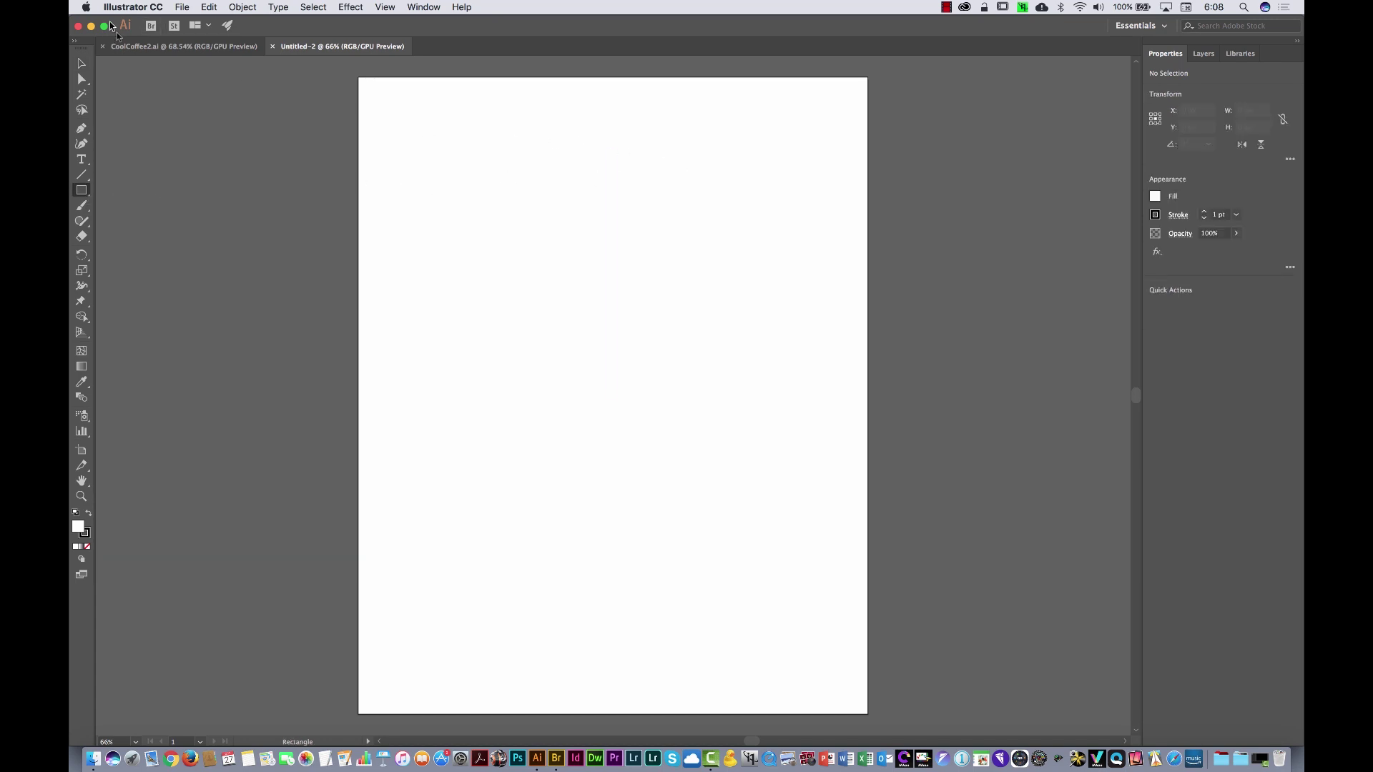
left_click(408, 95)
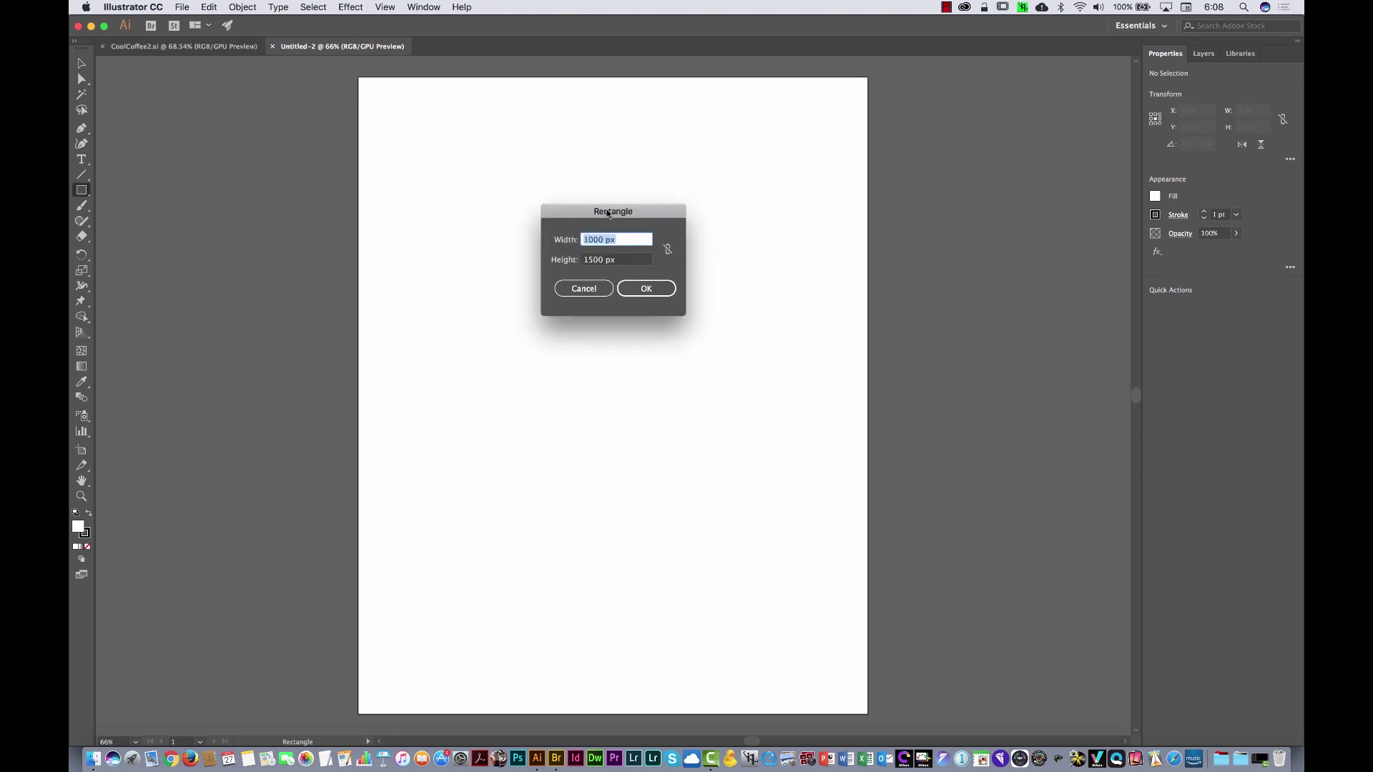
left_click_drag(608, 213, 628, 224)
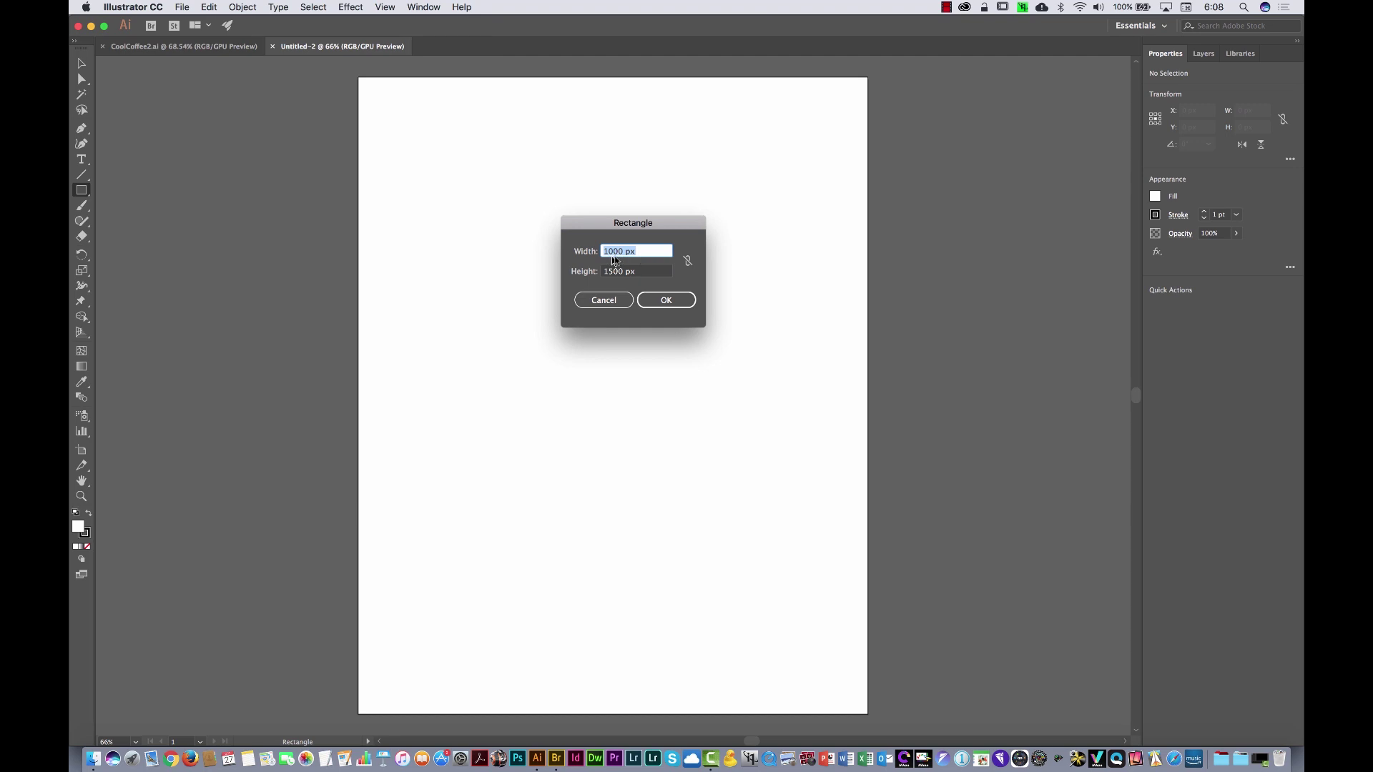
left_click(666, 300)
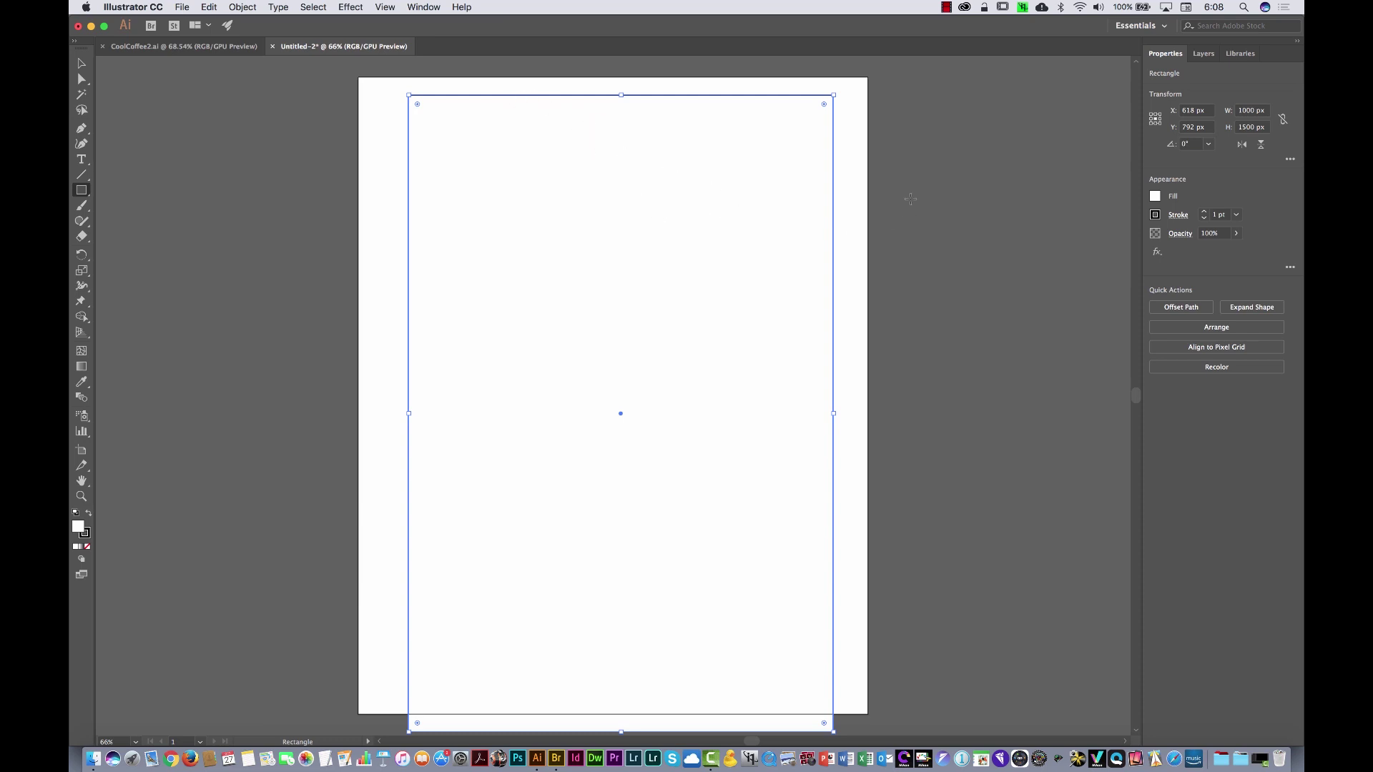
Remove the large rectangle's stroke and mix a reddish-brown RGB fill for it
left_click(1155, 214)
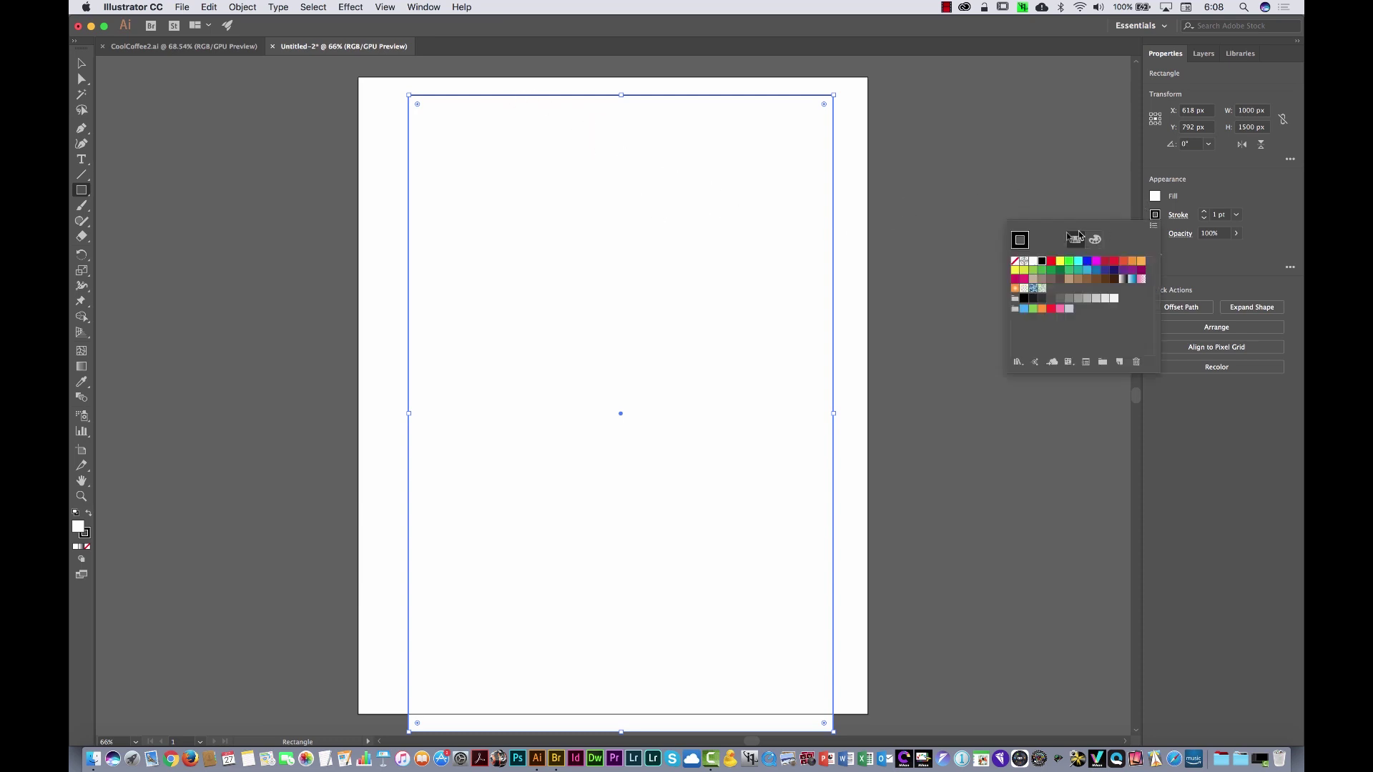
left_click(1015, 261)
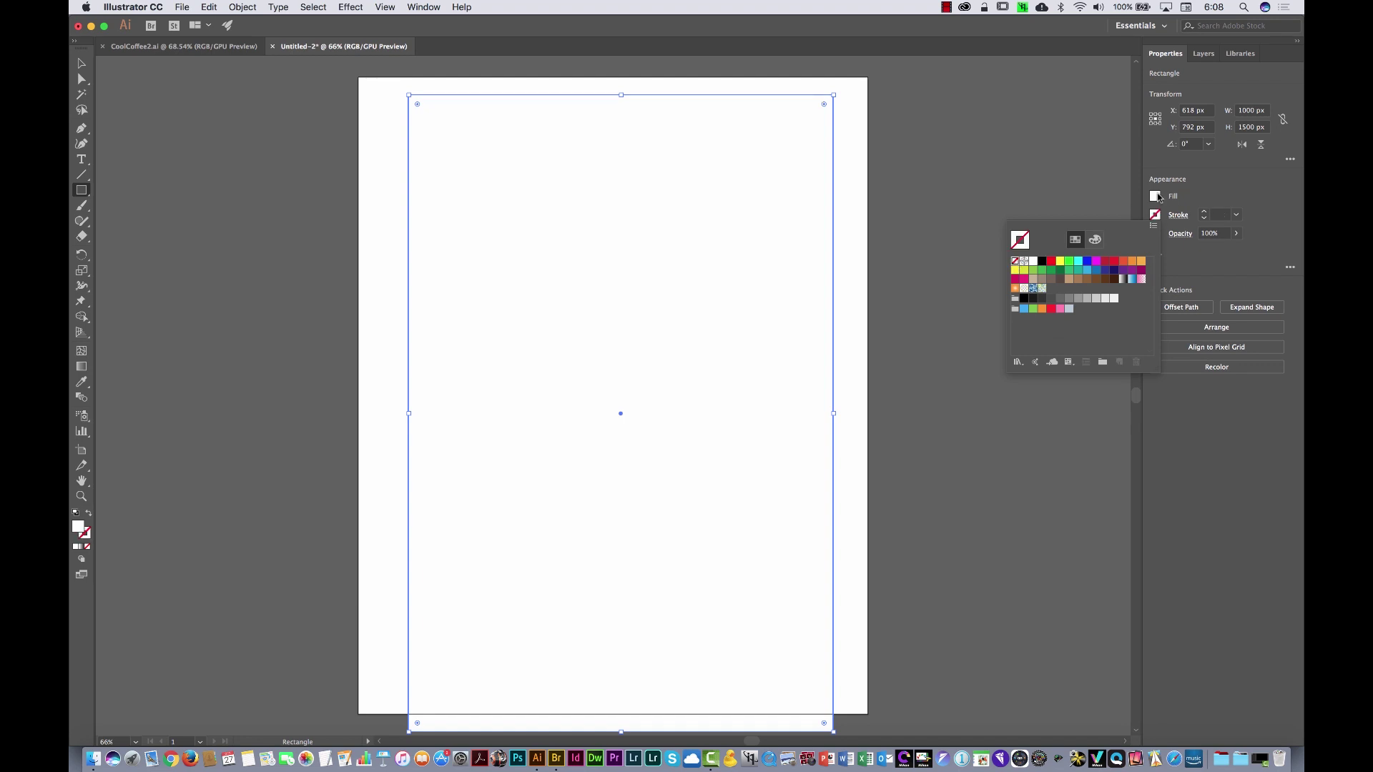
left_click(1158, 197)
left_click(1157, 197)
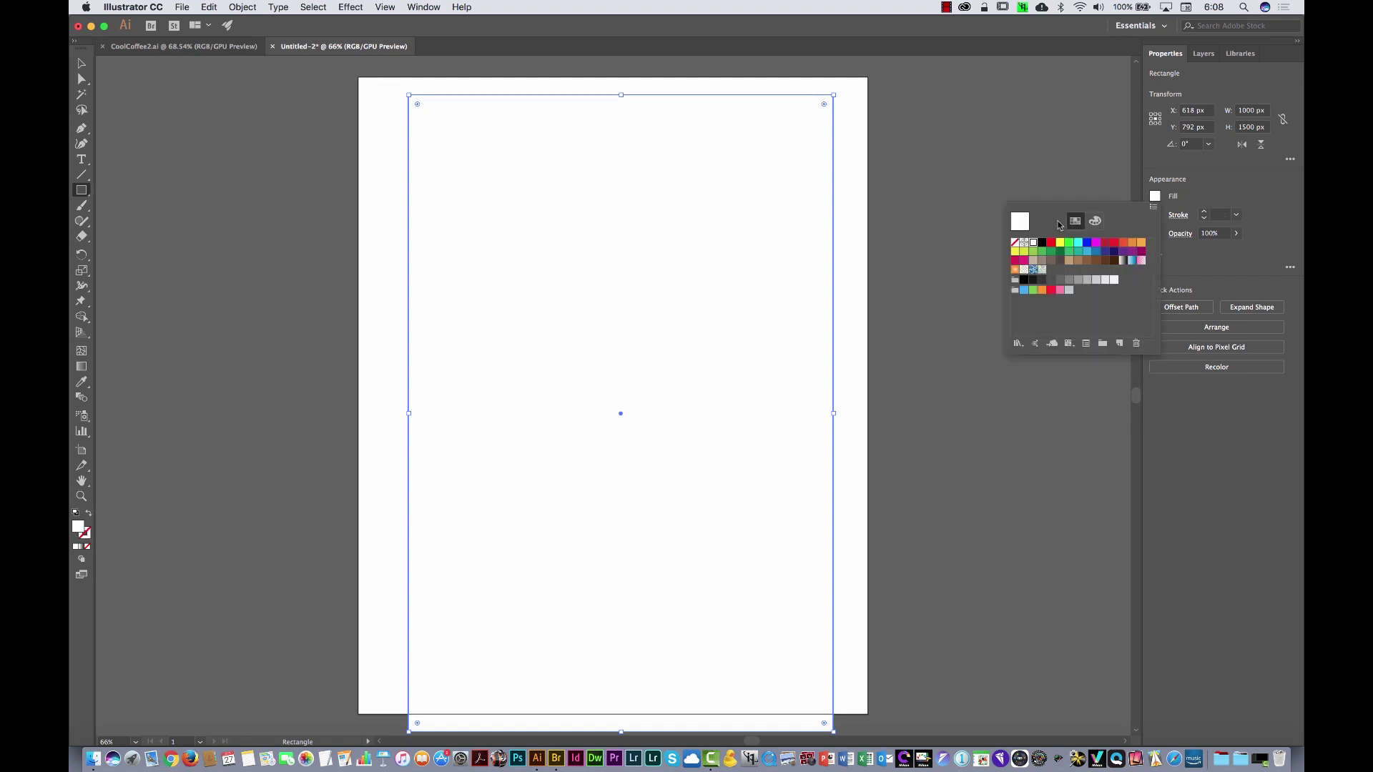
left_click(1096, 222)
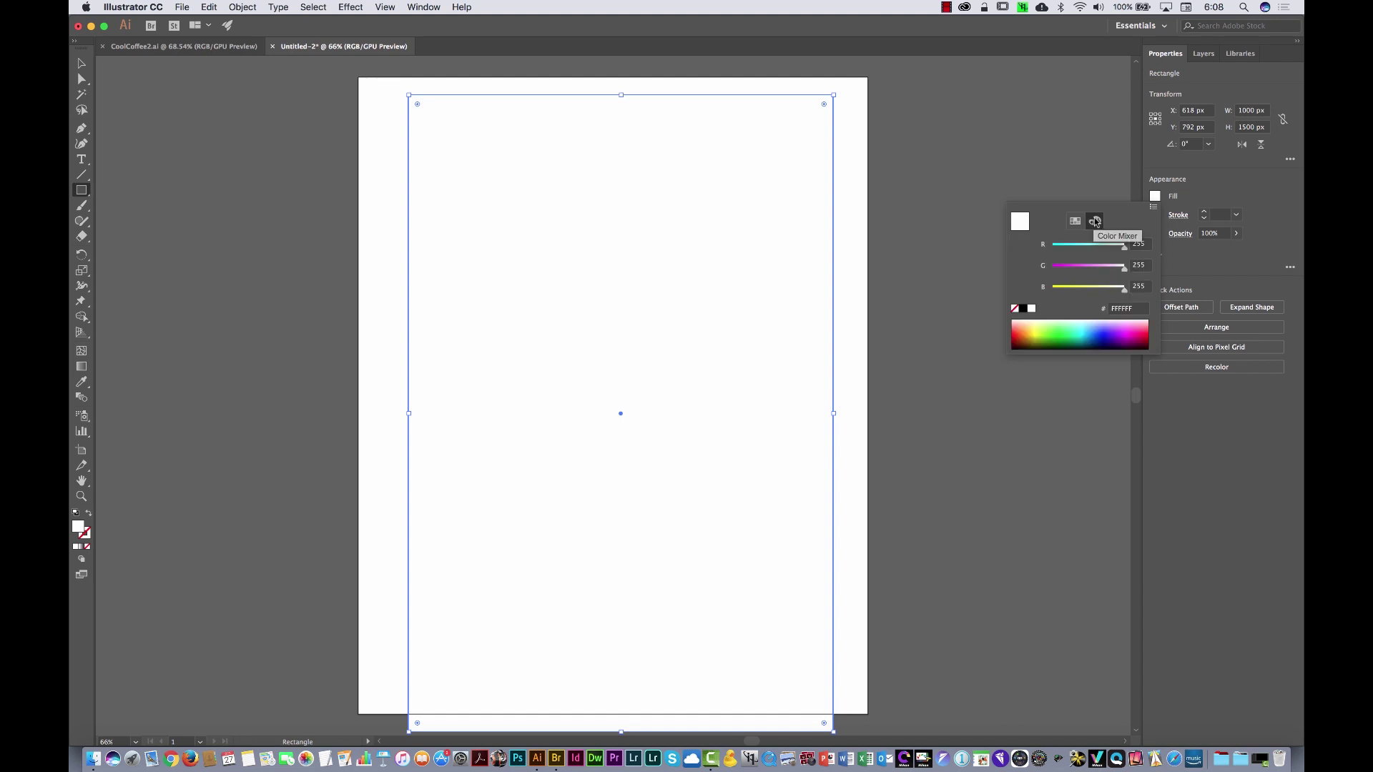
left_click(1029, 336)
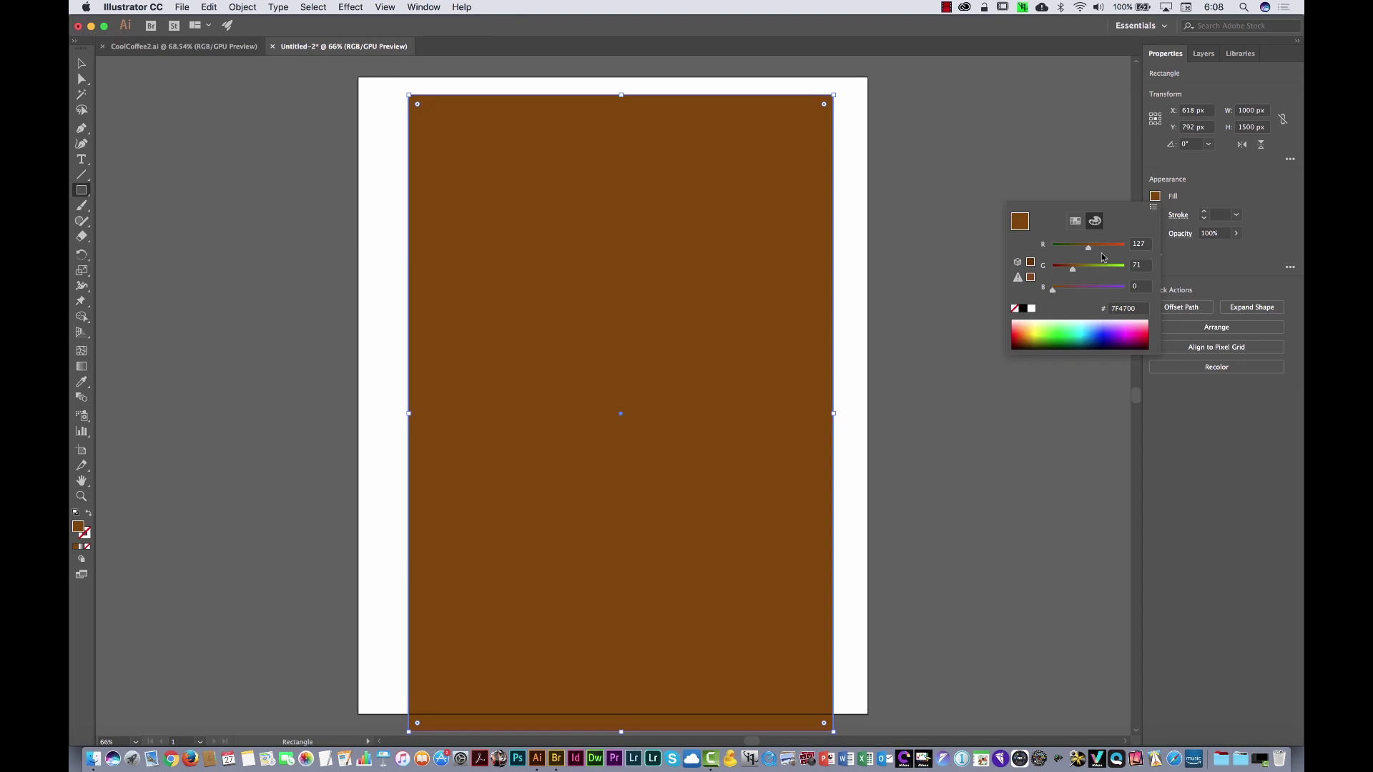
left_click_drag(1089, 251, 1097, 252)
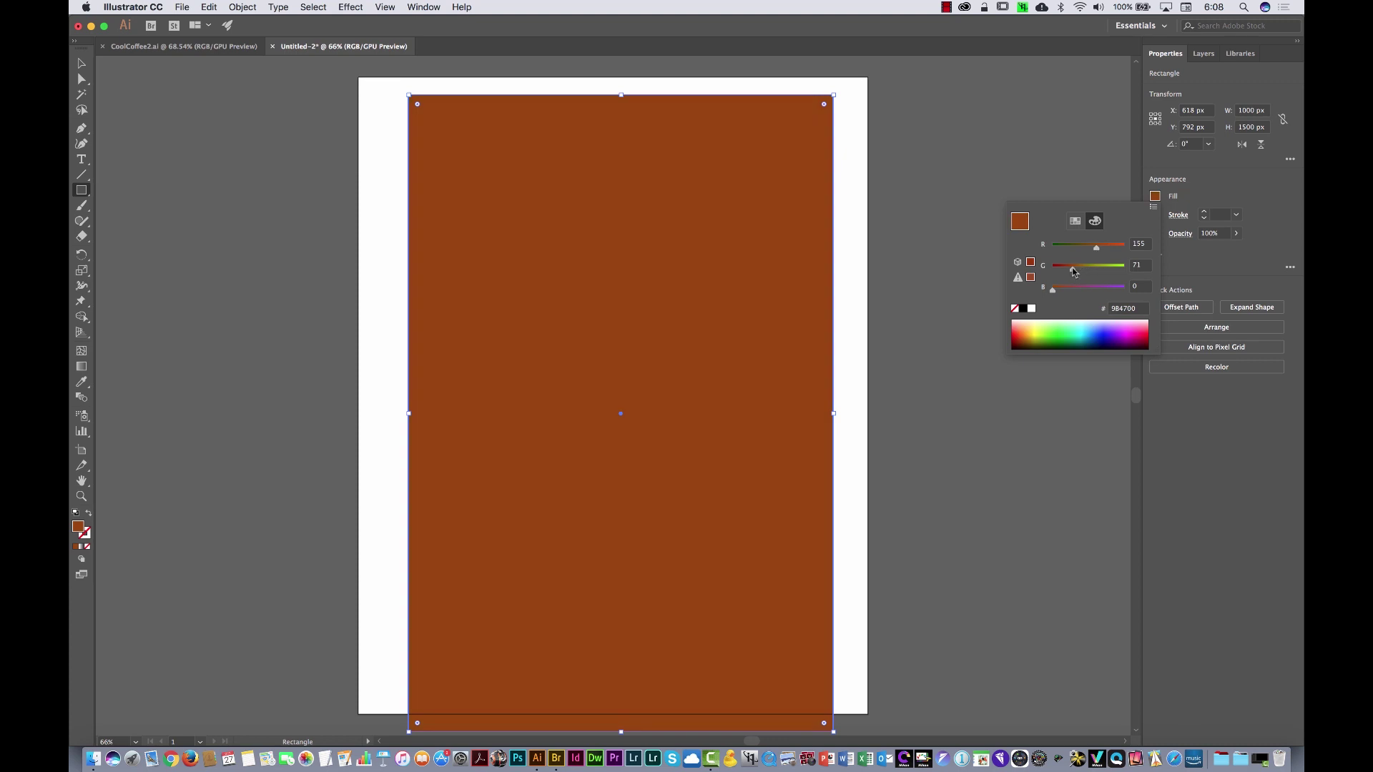
left_click_drag(1071, 269, 1069, 270)
left_click(675, 272)
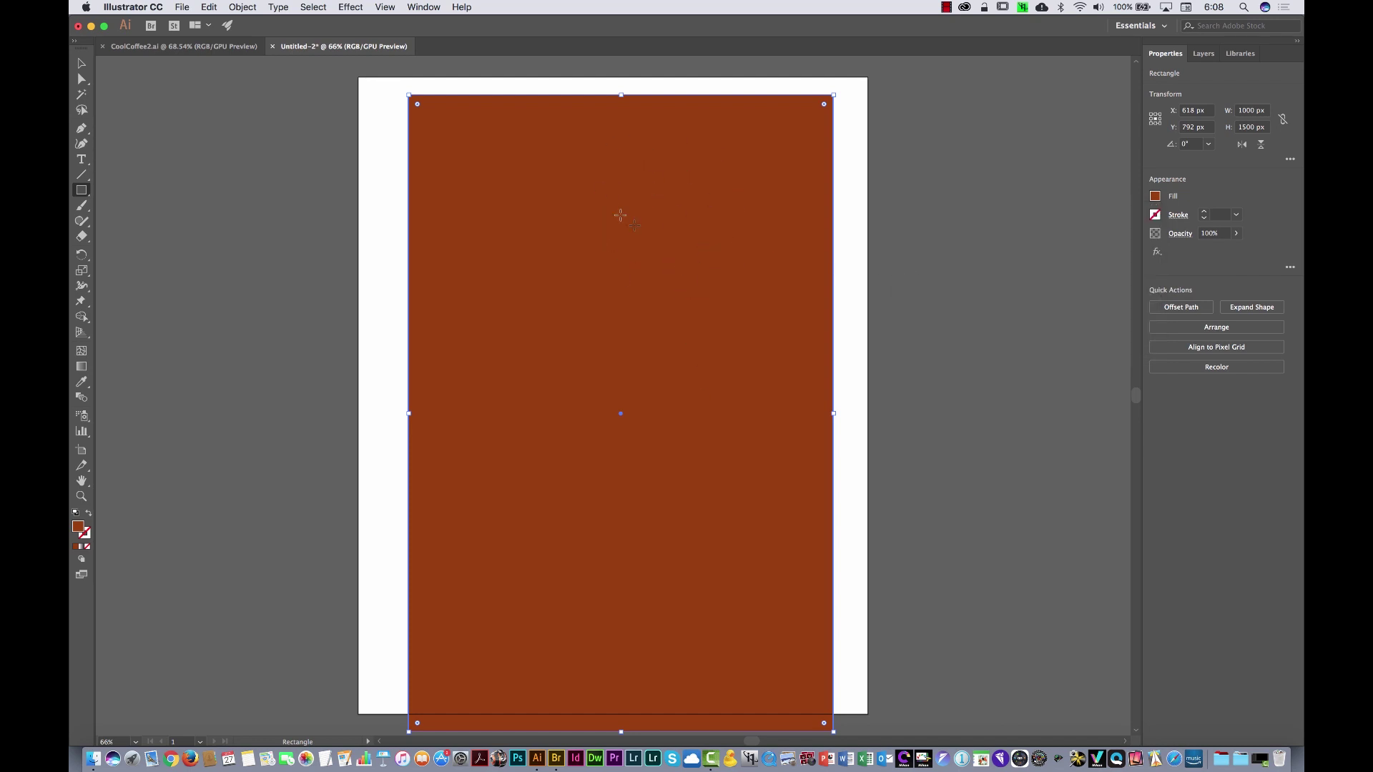
Display the Align controls with the large brown rectangle still selected
key("v")
left_click(433, 9)
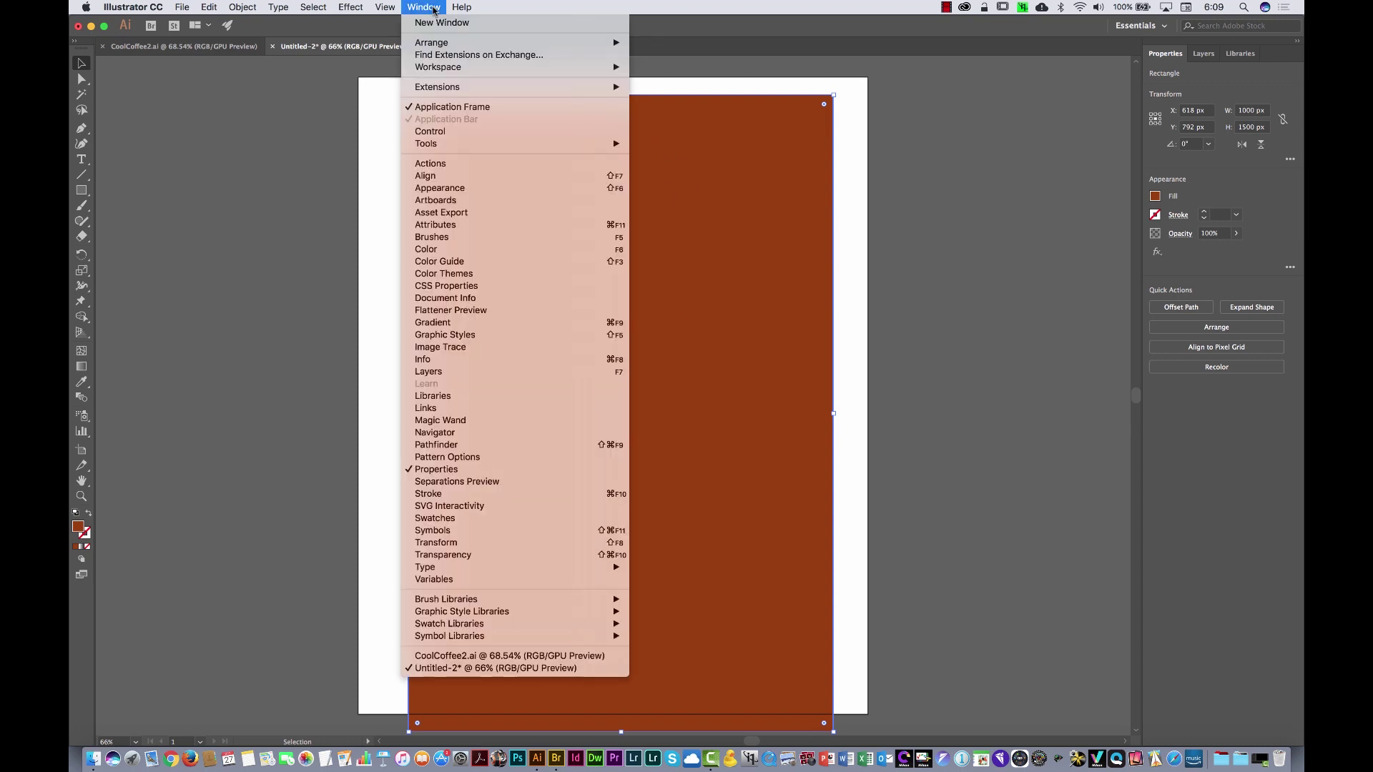
left_click(432, 176)
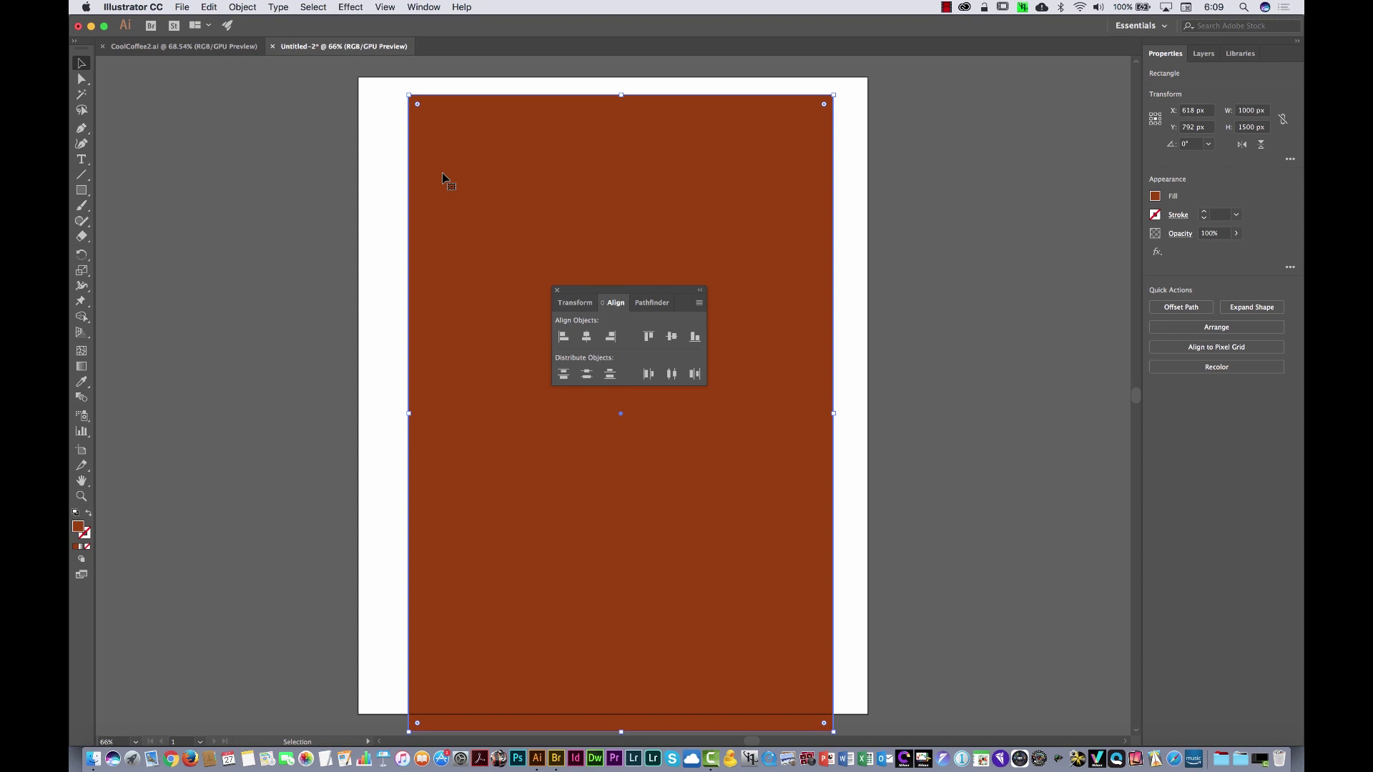
Draw two small test rectangles one above the other beside the artboard, the lower one about 112 × 196 px
left_click(82, 190)
left_click_drag(285, 259, 328, 428)
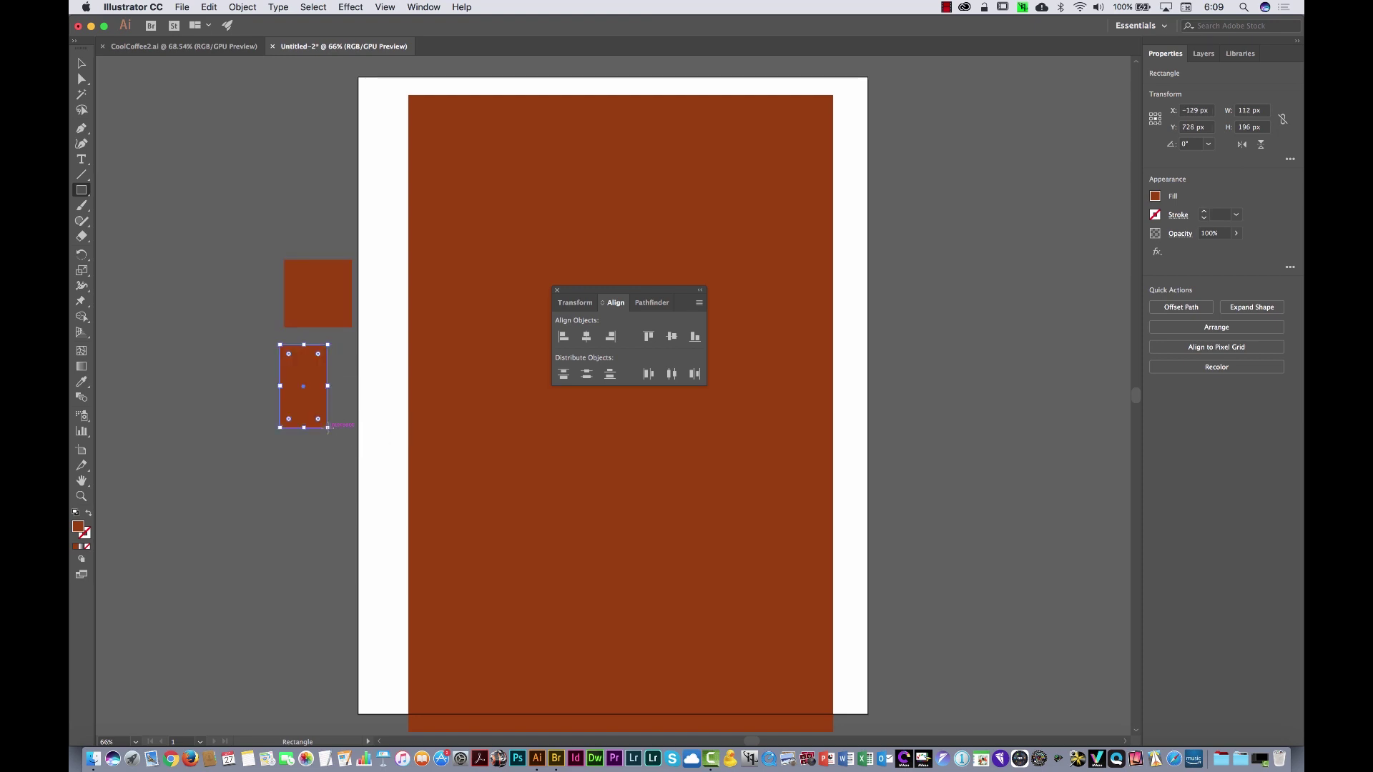
Try left, right and horizontal center alignment on the two small test rectangles, and delete both
key("v")
left_click_drag(242, 256, 362, 443)
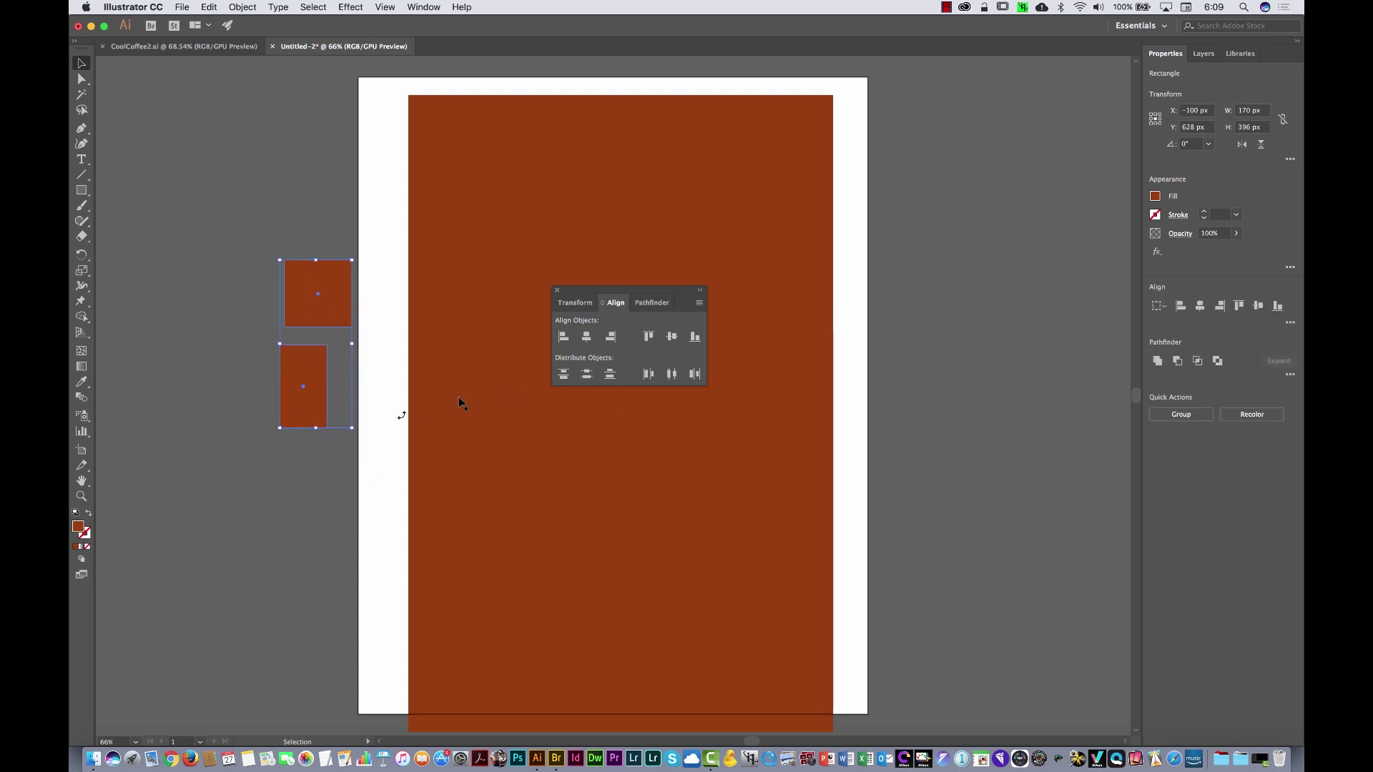
left_click(564, 337)
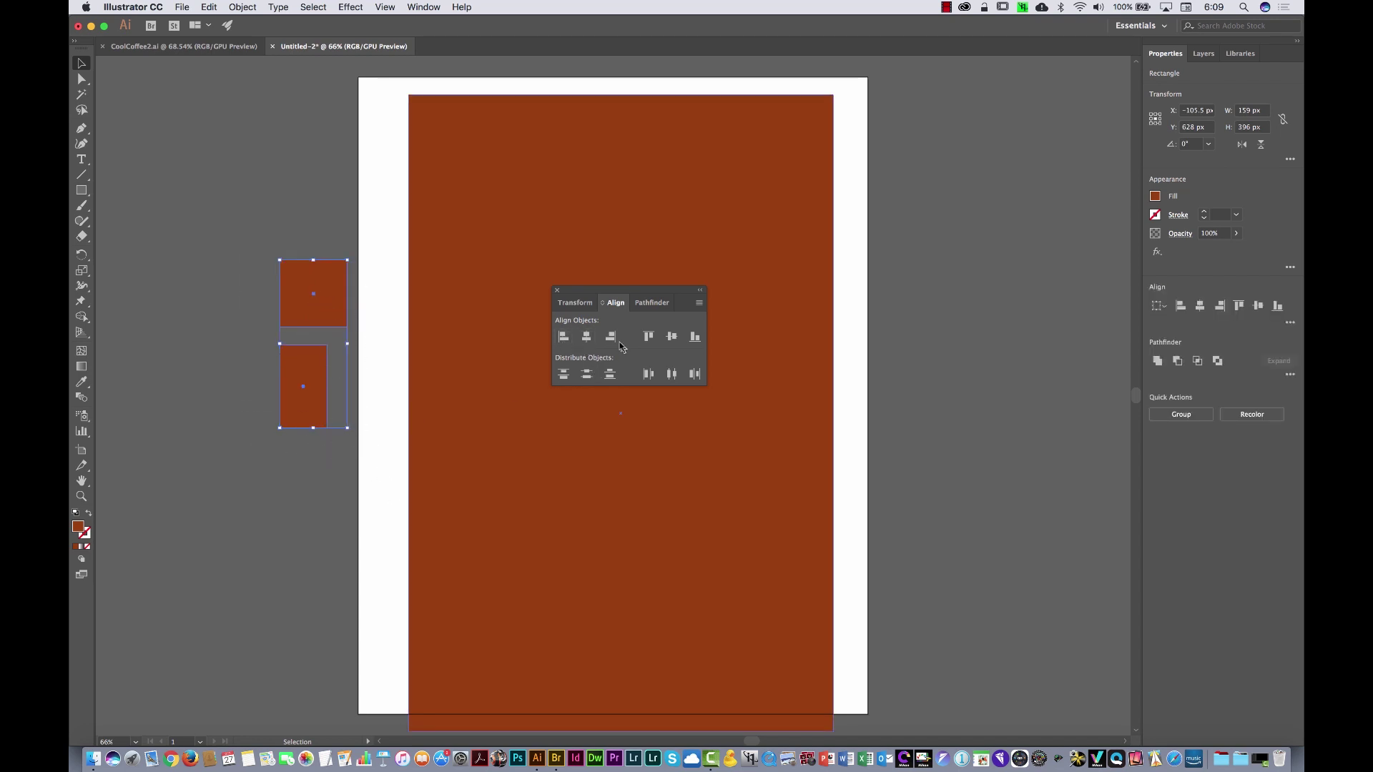
left_click(610, 336)
left_click(587, 337)
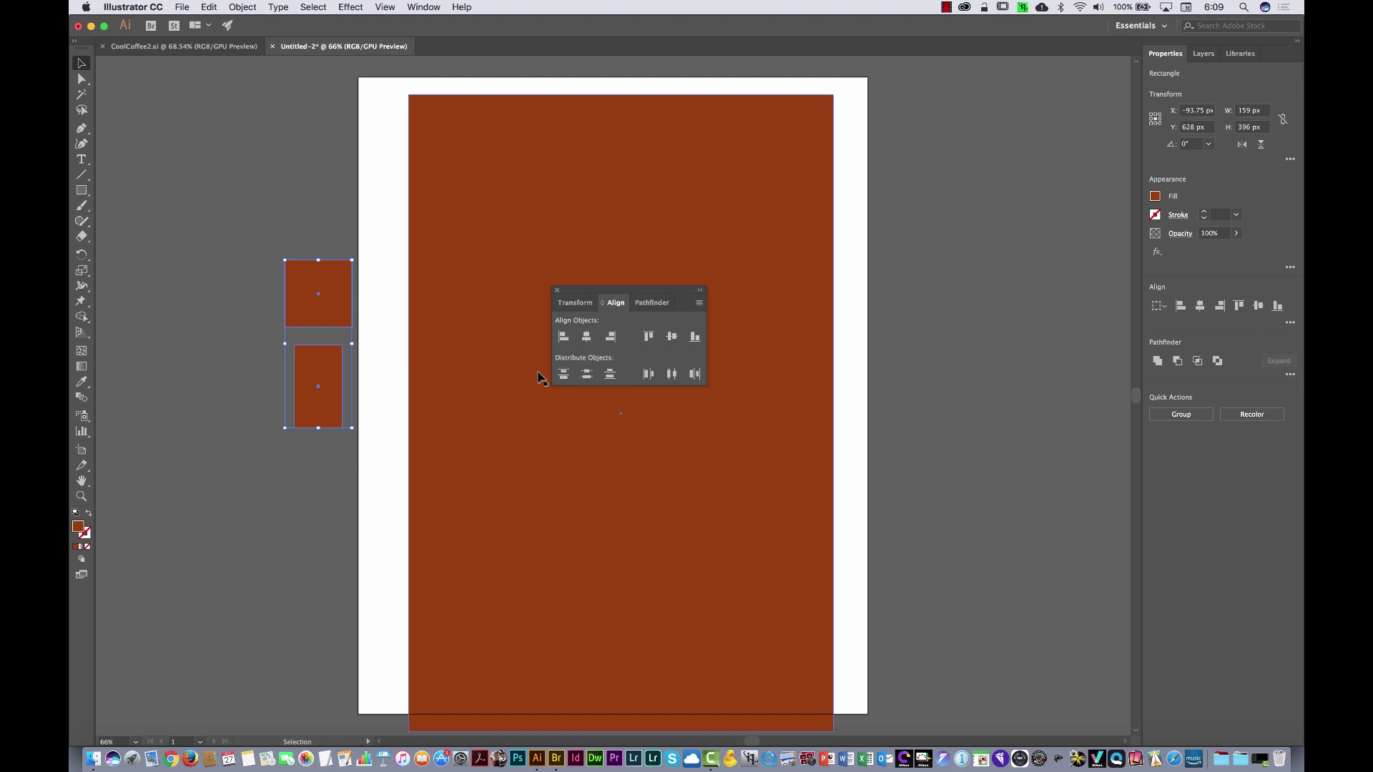
key("Delete")
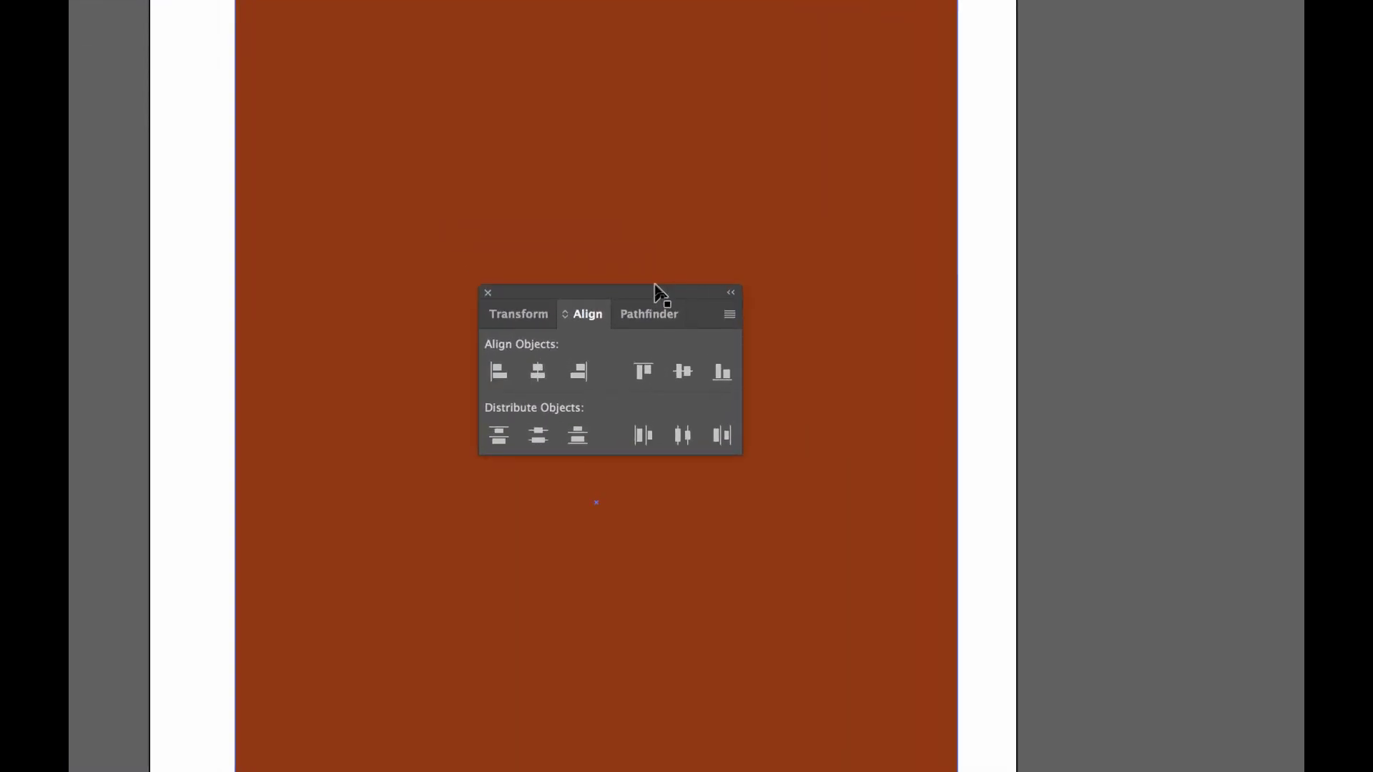
Show the additional Align options and set the alignment reference to Align to Artboard
left_click(730, 315)
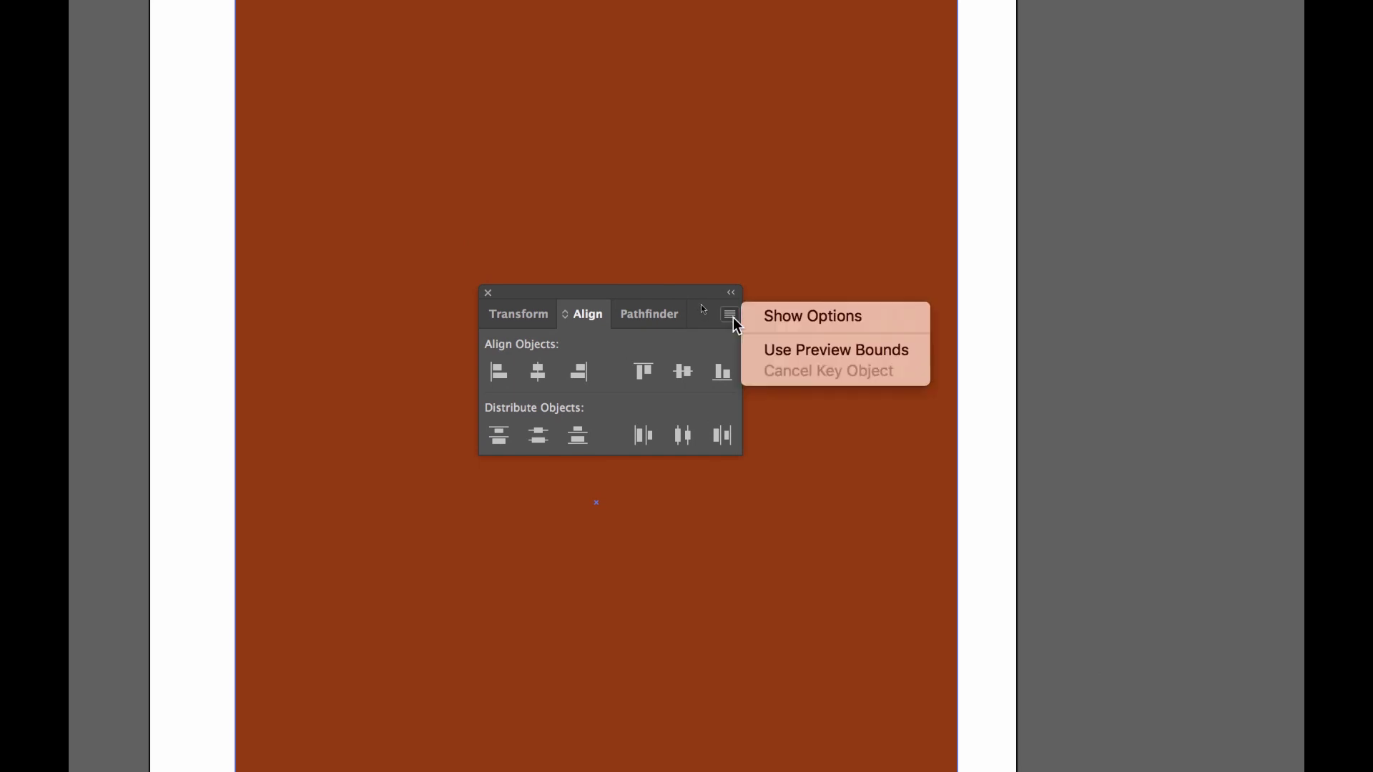
left_click(775, 320)
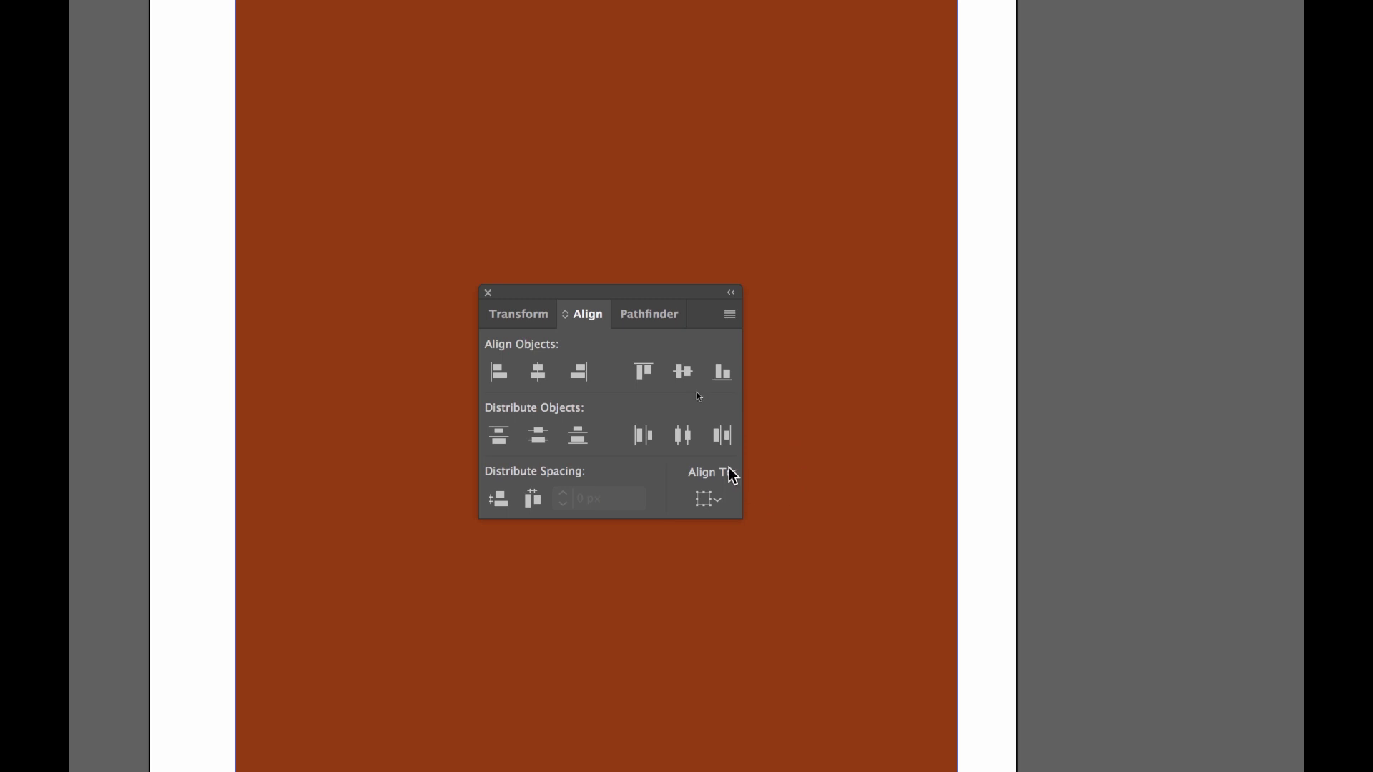
left_click(709, 500)
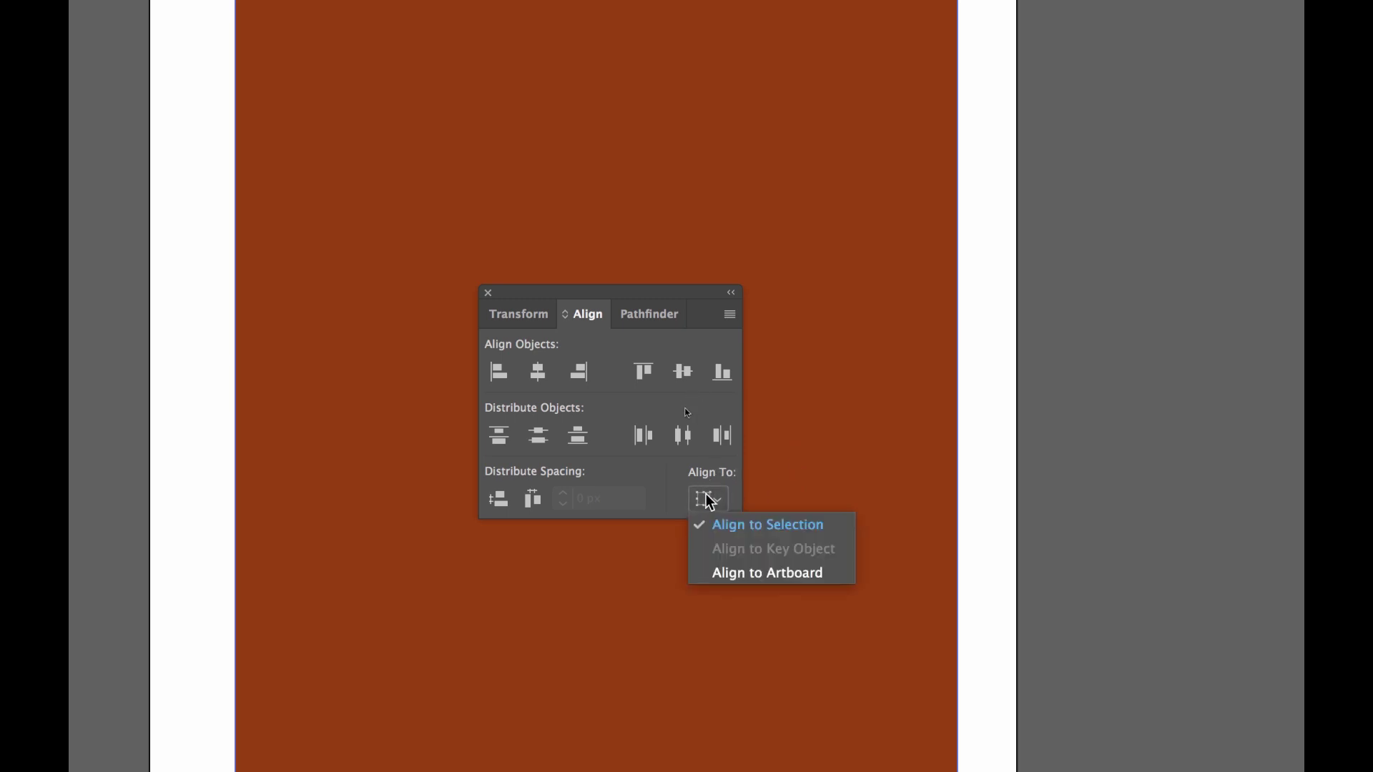
left_click(771, 573)
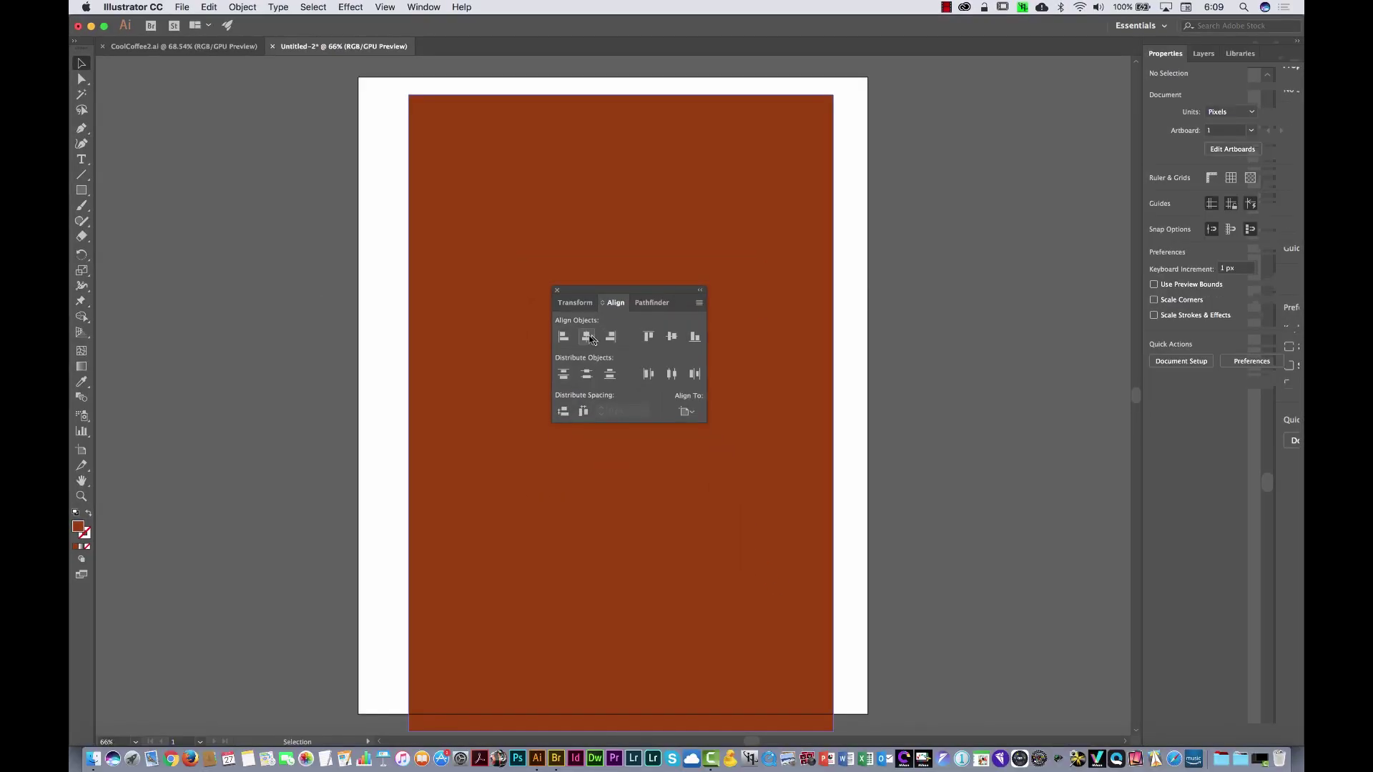
Center the large brown rectangle horizontally and vertically on the artboard
left_click(488, 283)
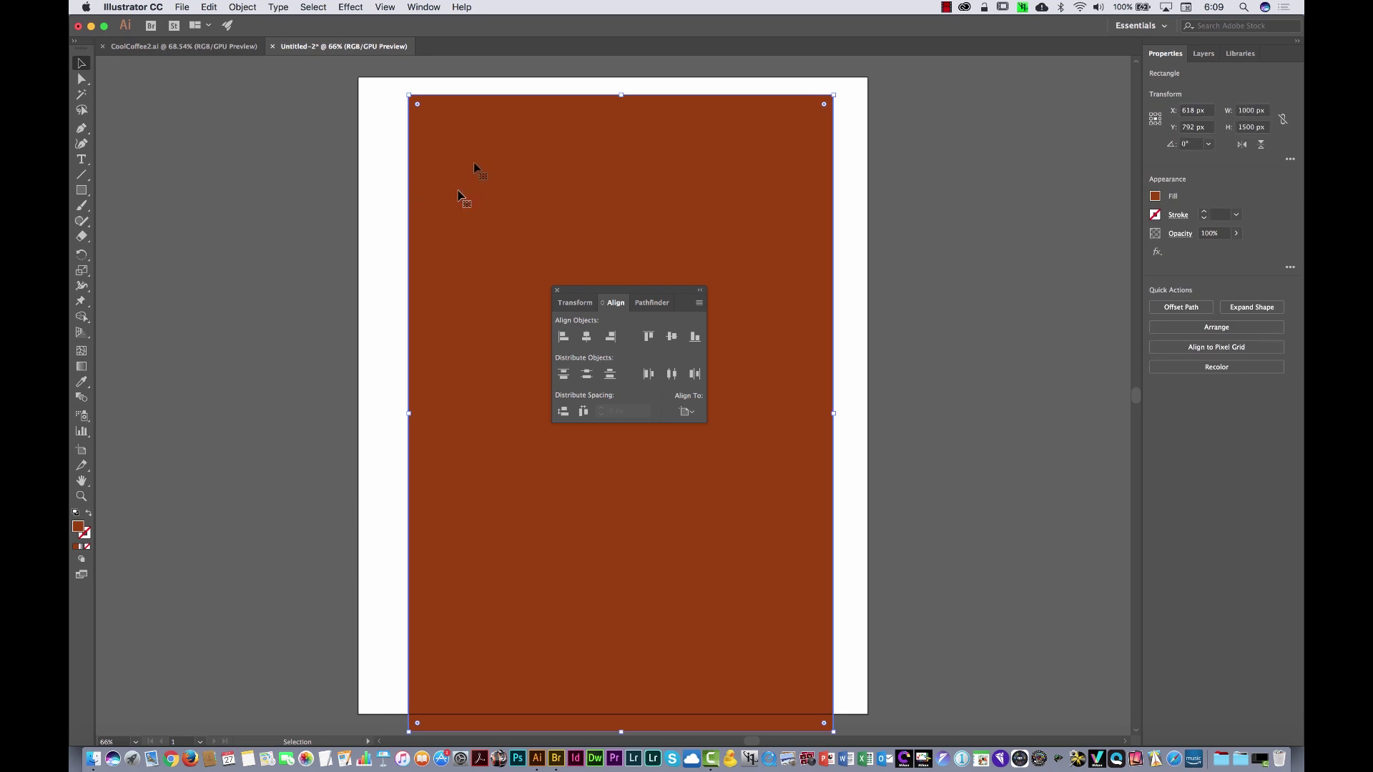
left_click(585, 337)
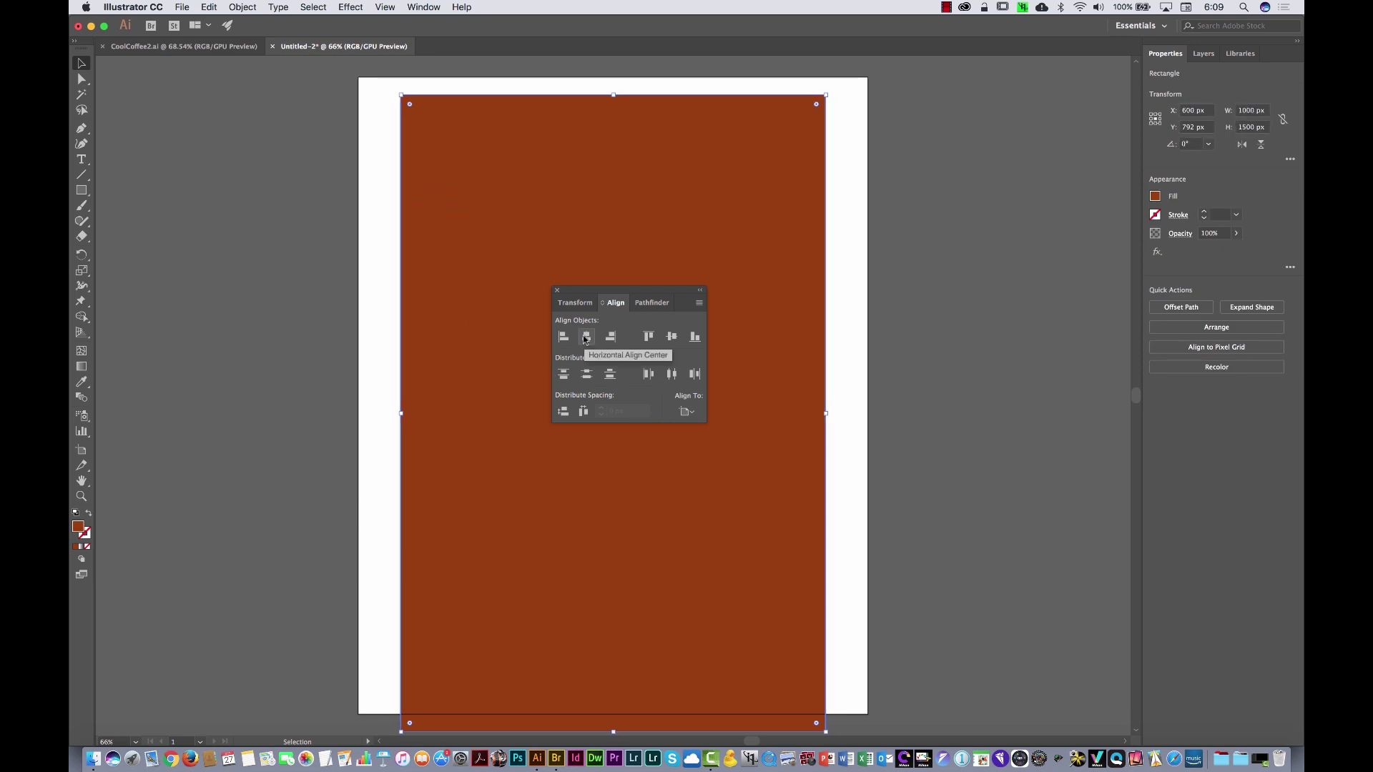
left_click(673, 337)
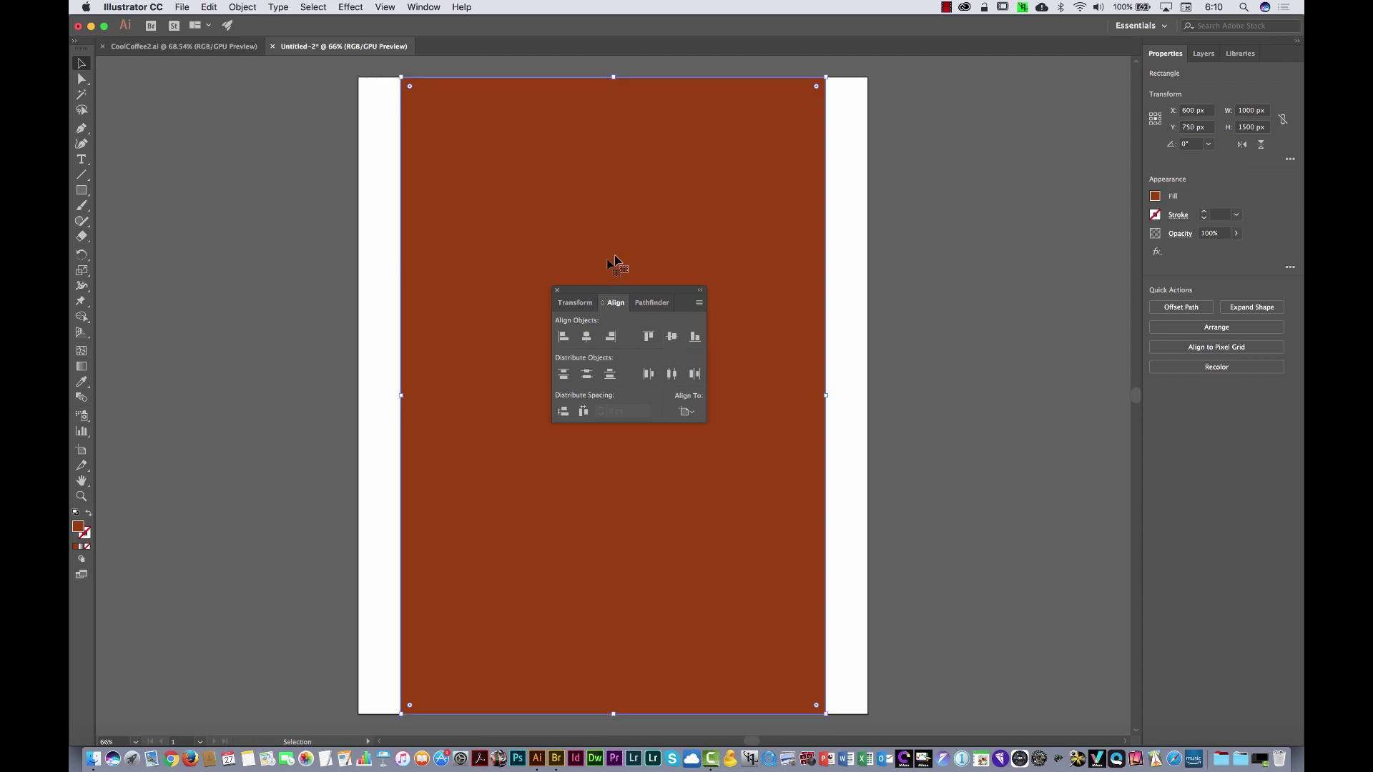
Dock the floating Align group beside Properties, collapse it, and deselect the rectangle
left_click_drag(602, 291, 1134, 248)
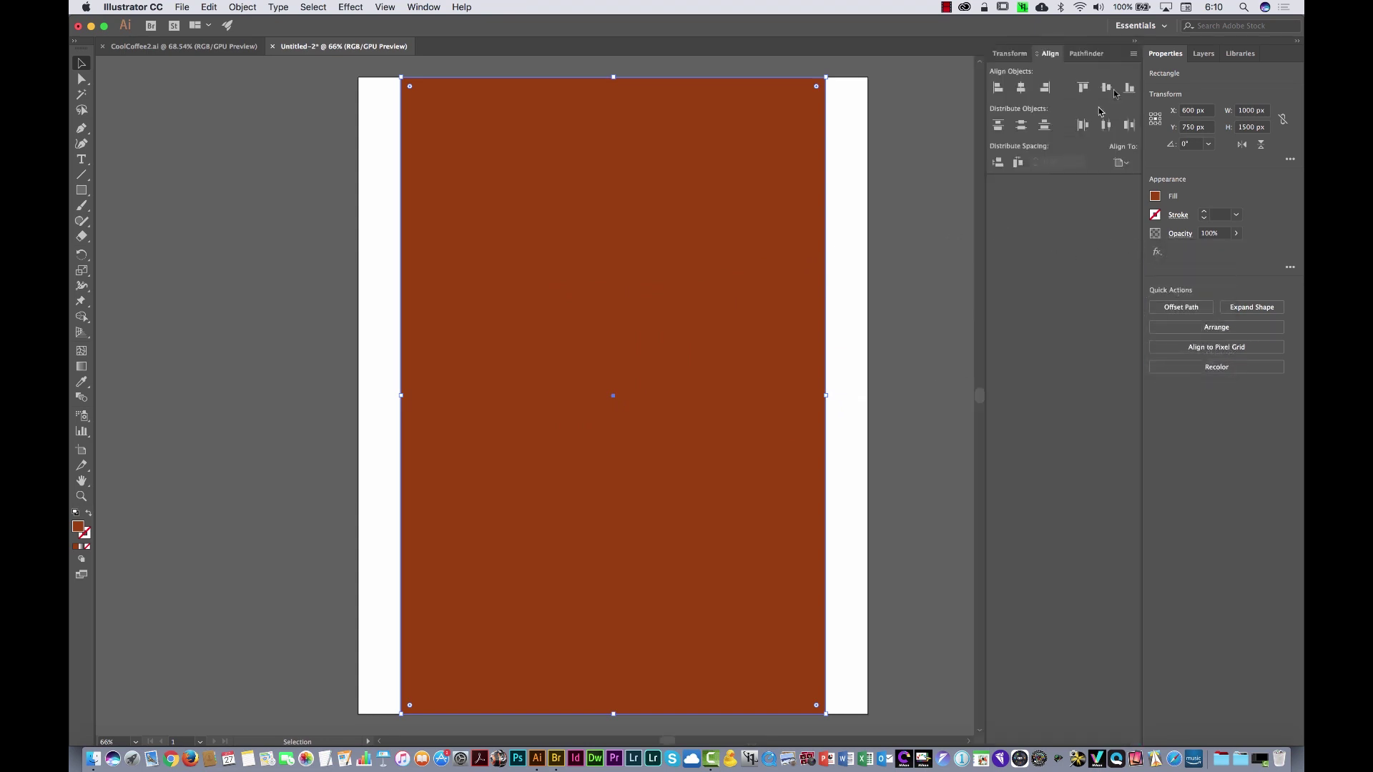
left_click(1134, 41)
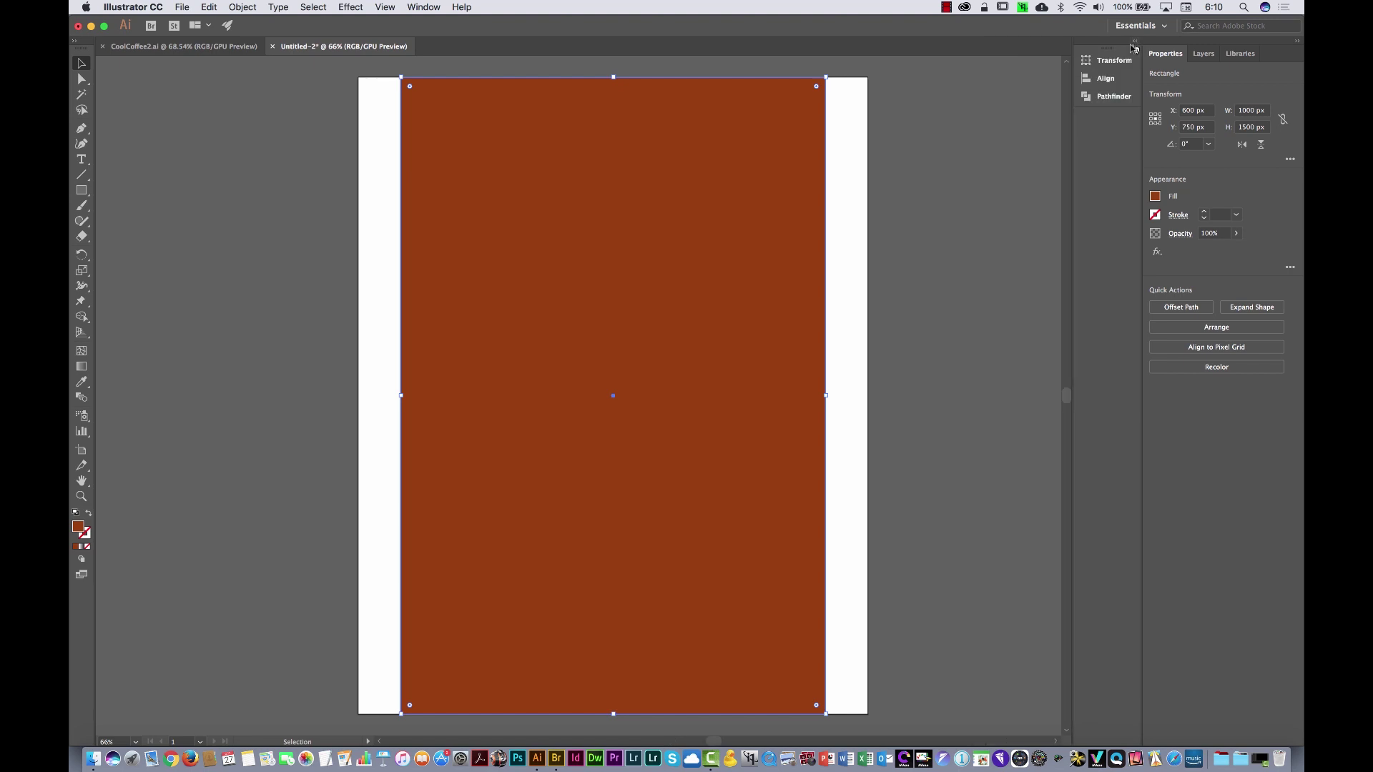
left_click(853, 202)
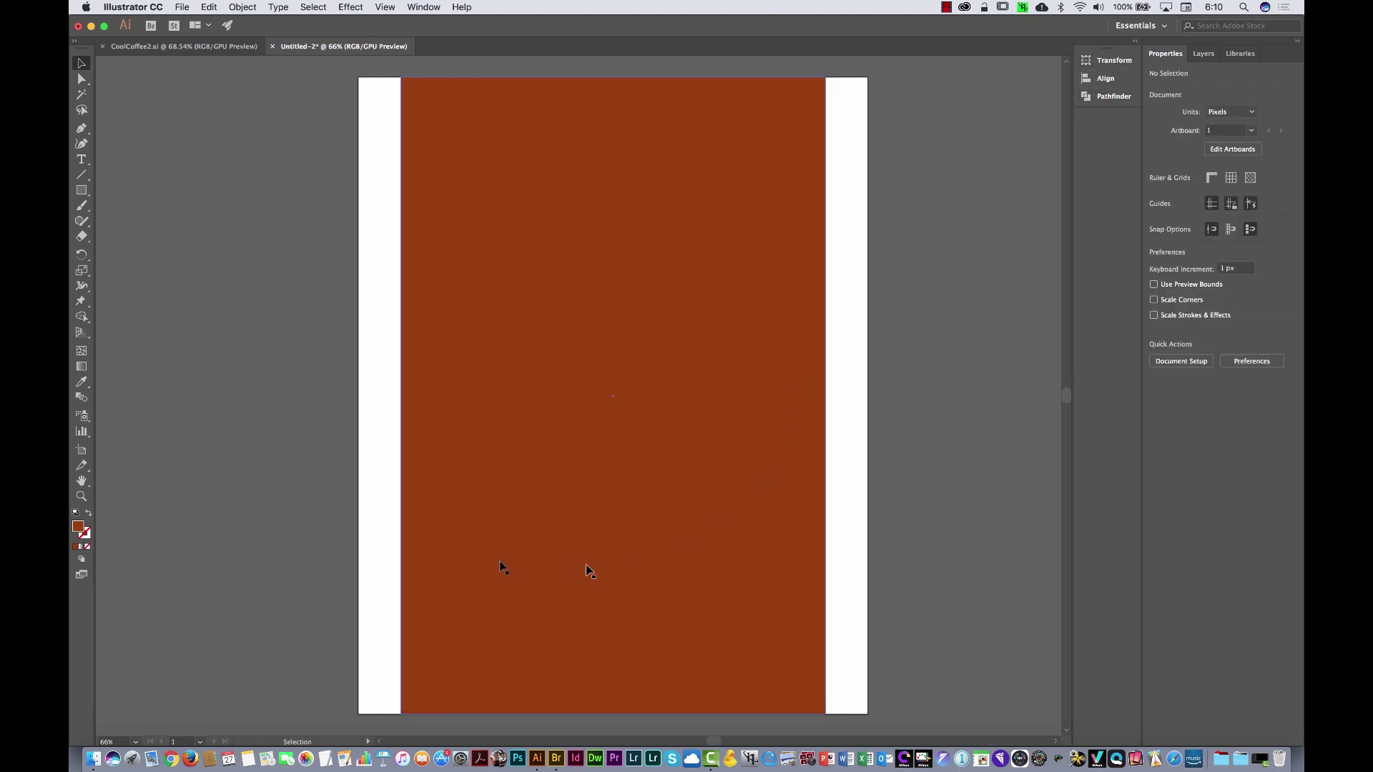
Draw a banner rectangle about 1084 × 290 px near the artboard's upper edge, extending past both sides of the brown rectangle
left_click(82, 191)
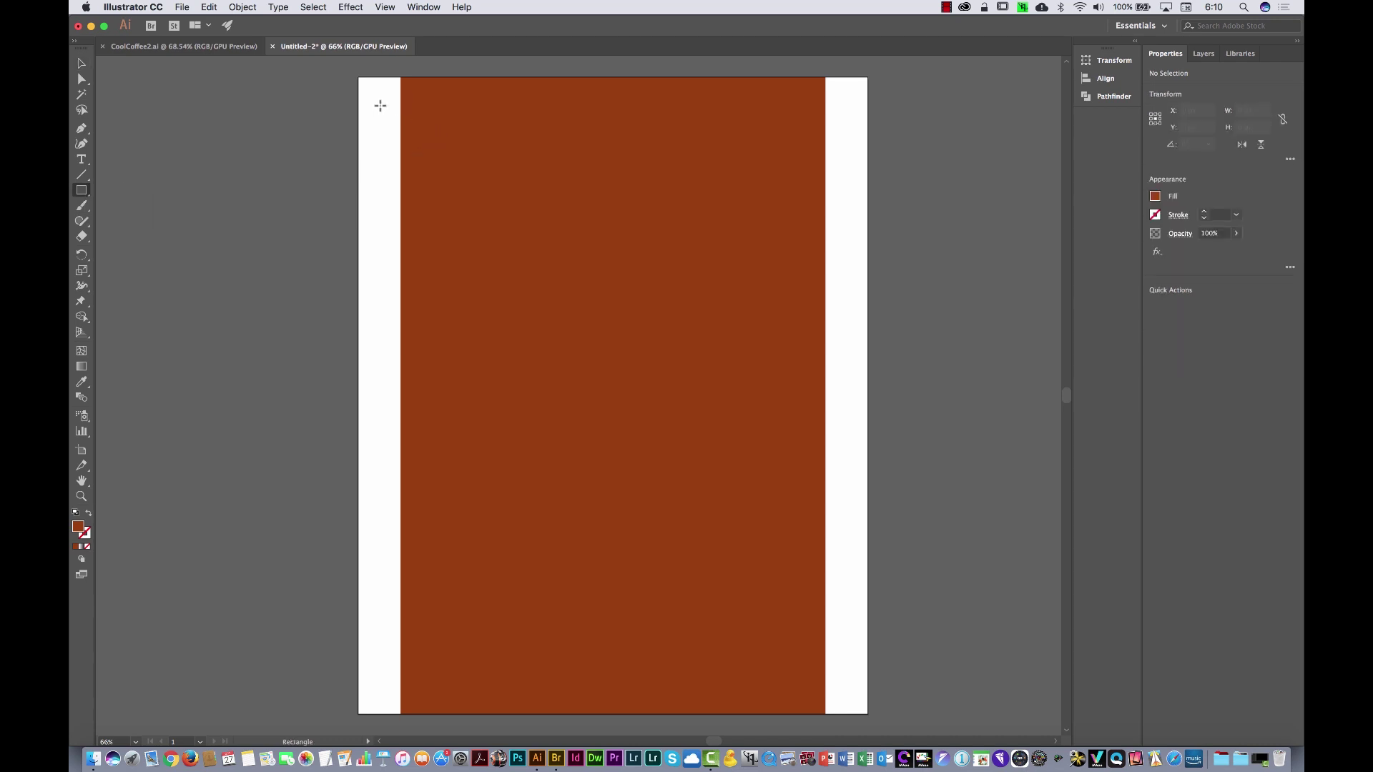
left_click_drag(383, 106, 842, 227)
left_click(81, 64)
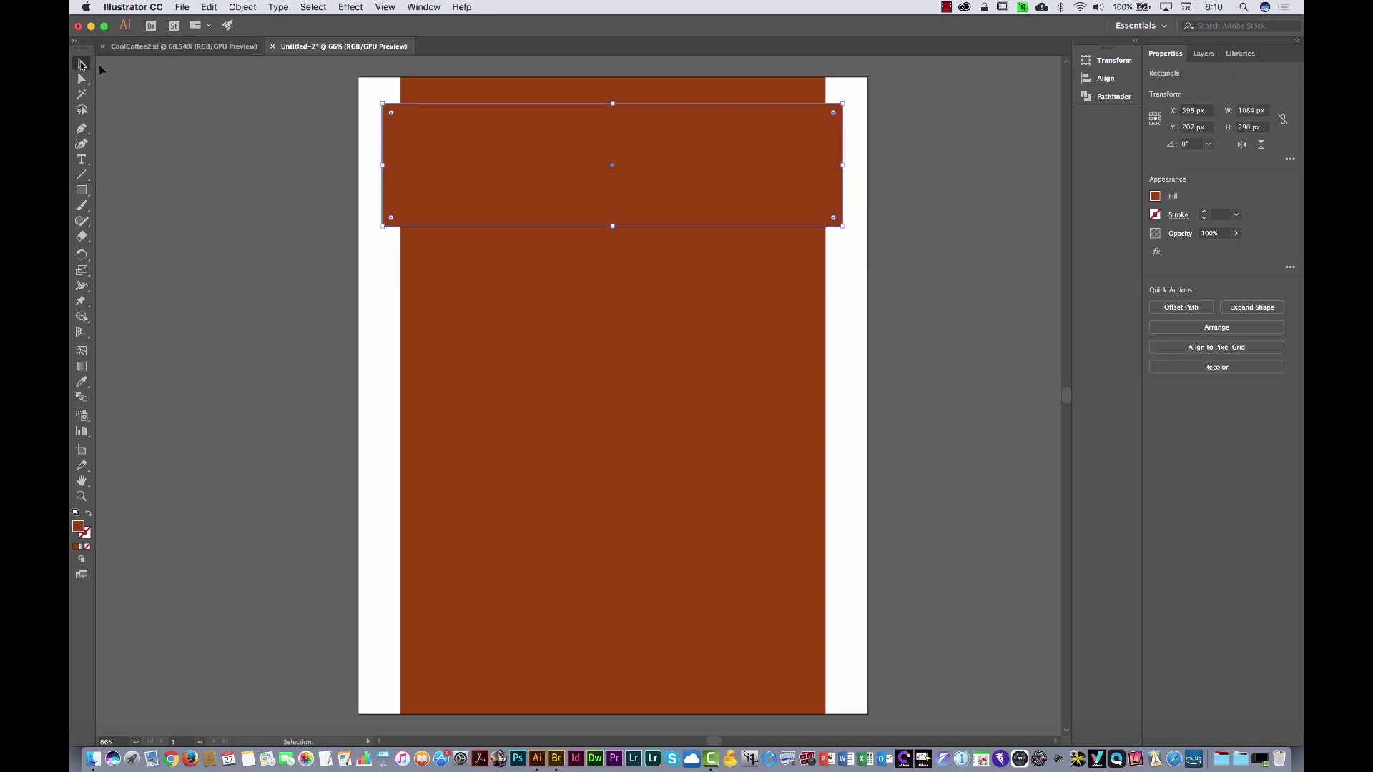
Center the banner rectangle horizontally on the artboard and collapse the Align group
left_click(1106, 78)
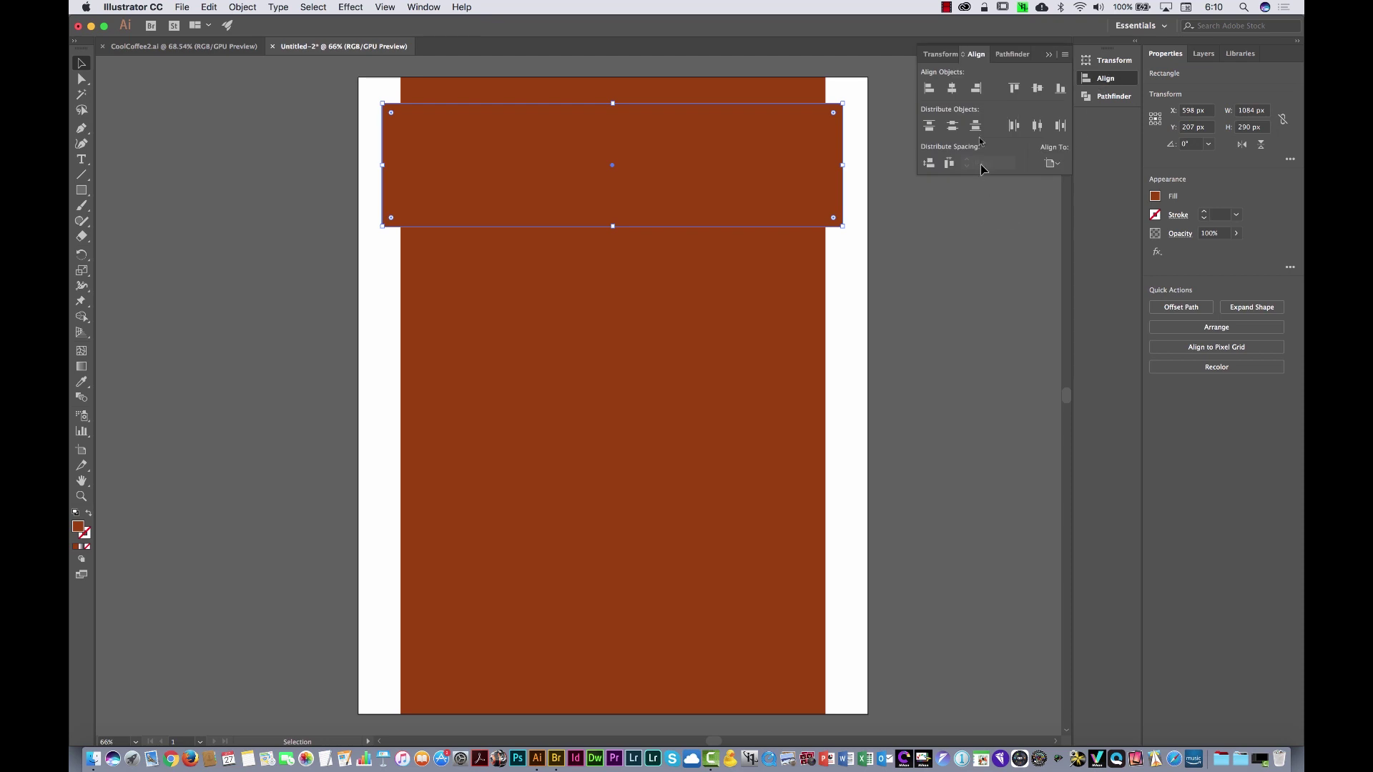
left_click(952, 88)
left_click(1105, 78)
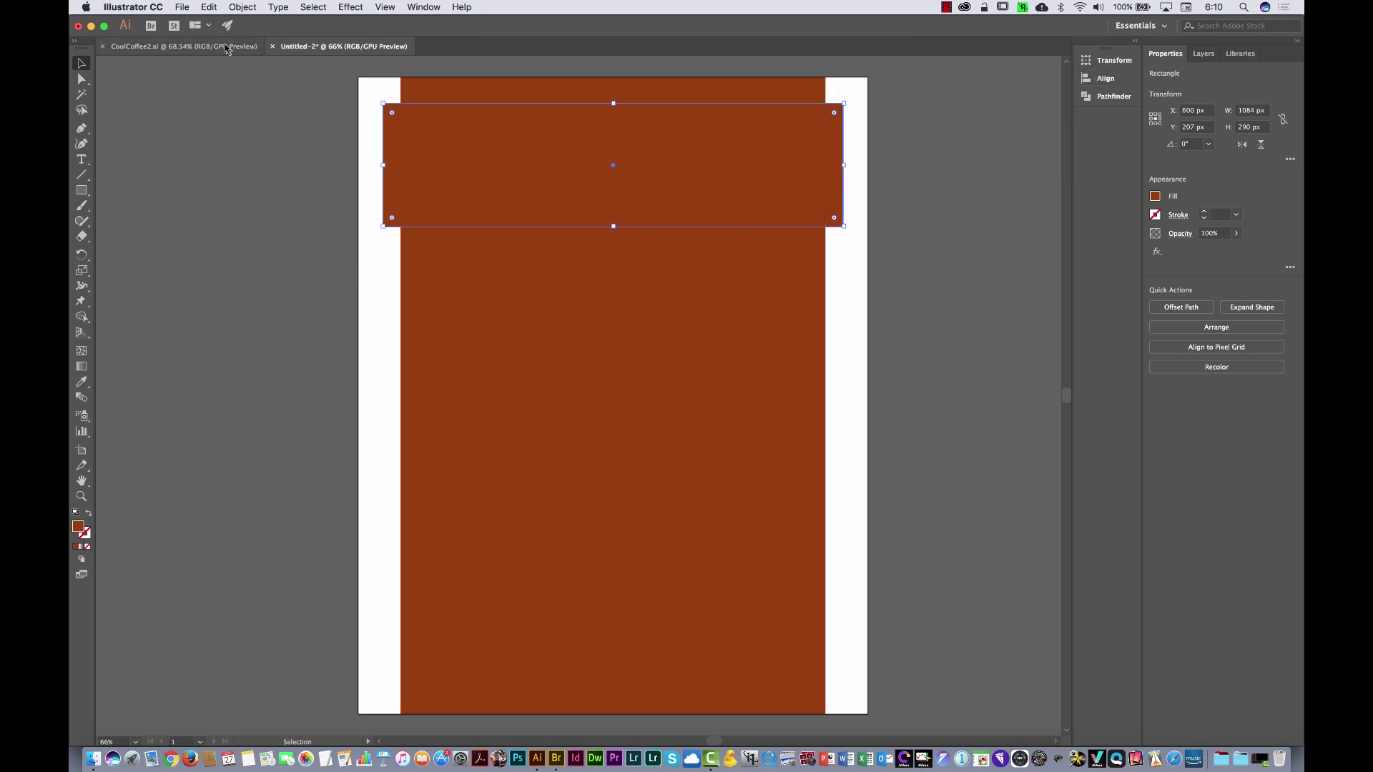
Examine the banner's folded corner up close in CoolCoffee2.ai, and return to the untitled layout document
left_click(183, 47)
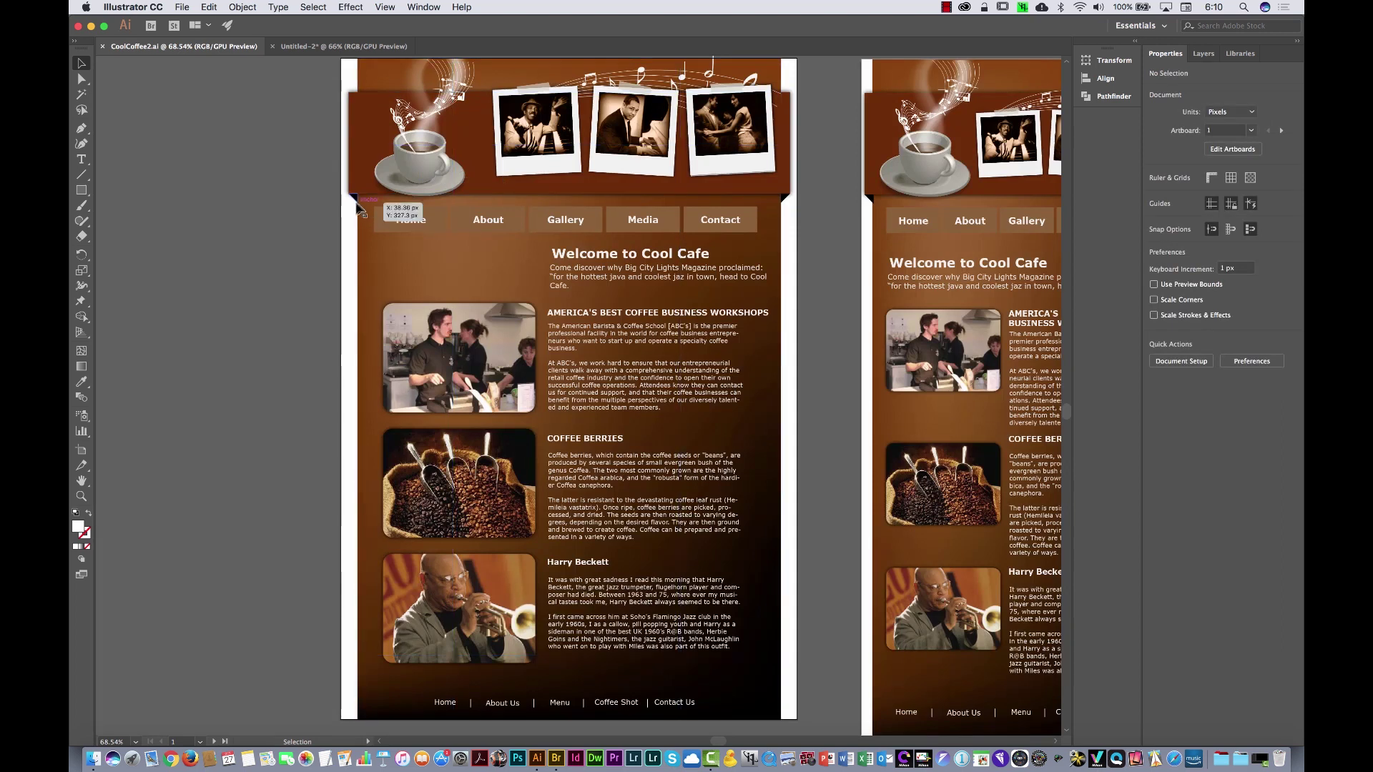
key("z")
left_click_drag(339, 128, 487, 111)
key("space")
left_click_drag(402, 243, 367, 359)
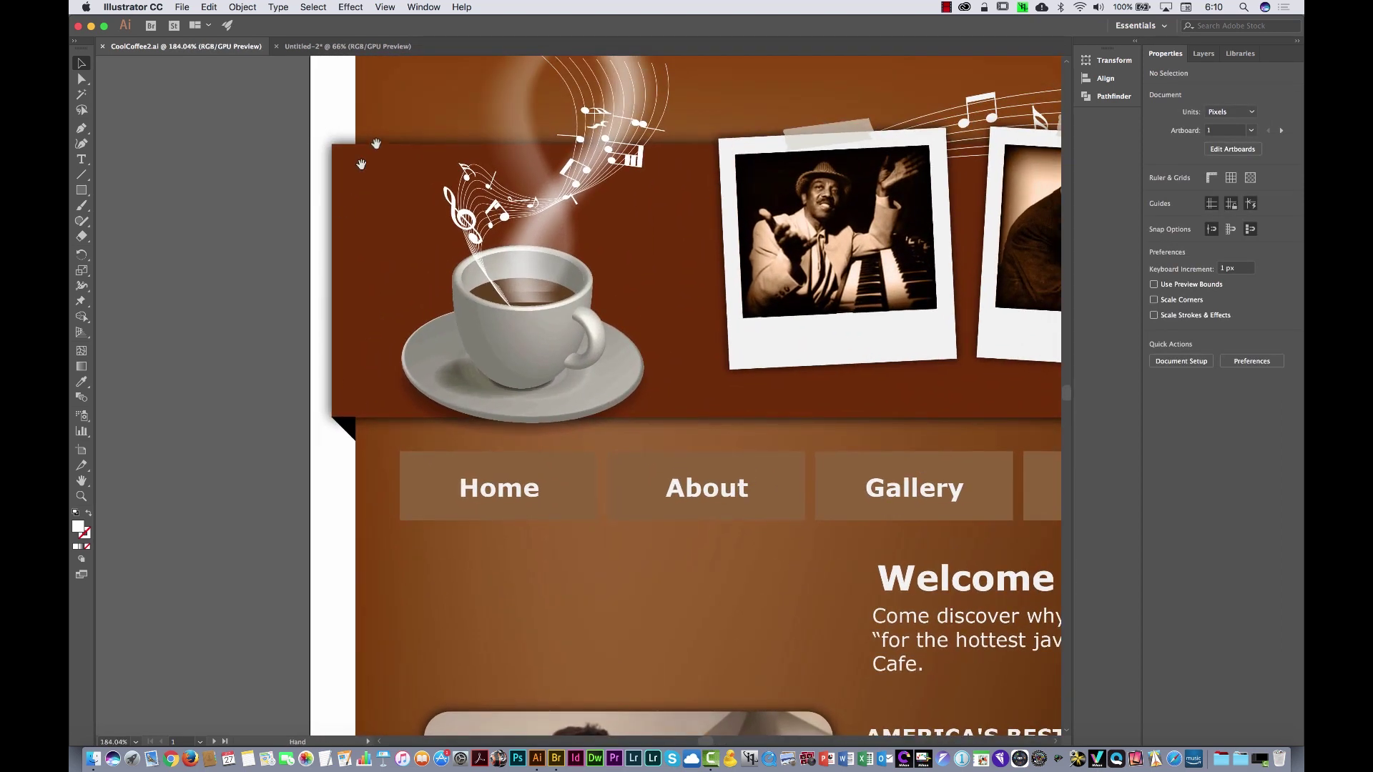
left_click(300, 47)
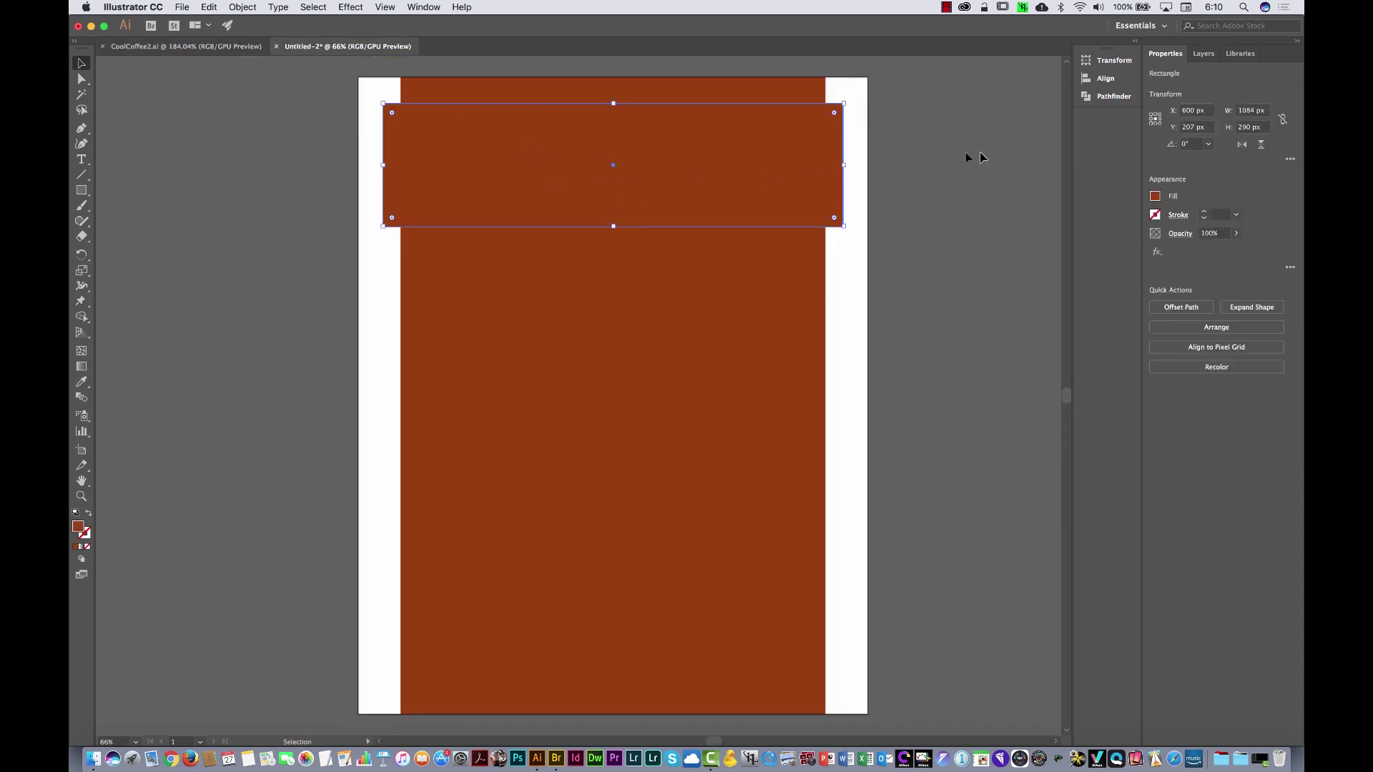
Darken the banner rectangle's fill to RGB 130, 53, 0 and deselect it
left_click(1156, 196)
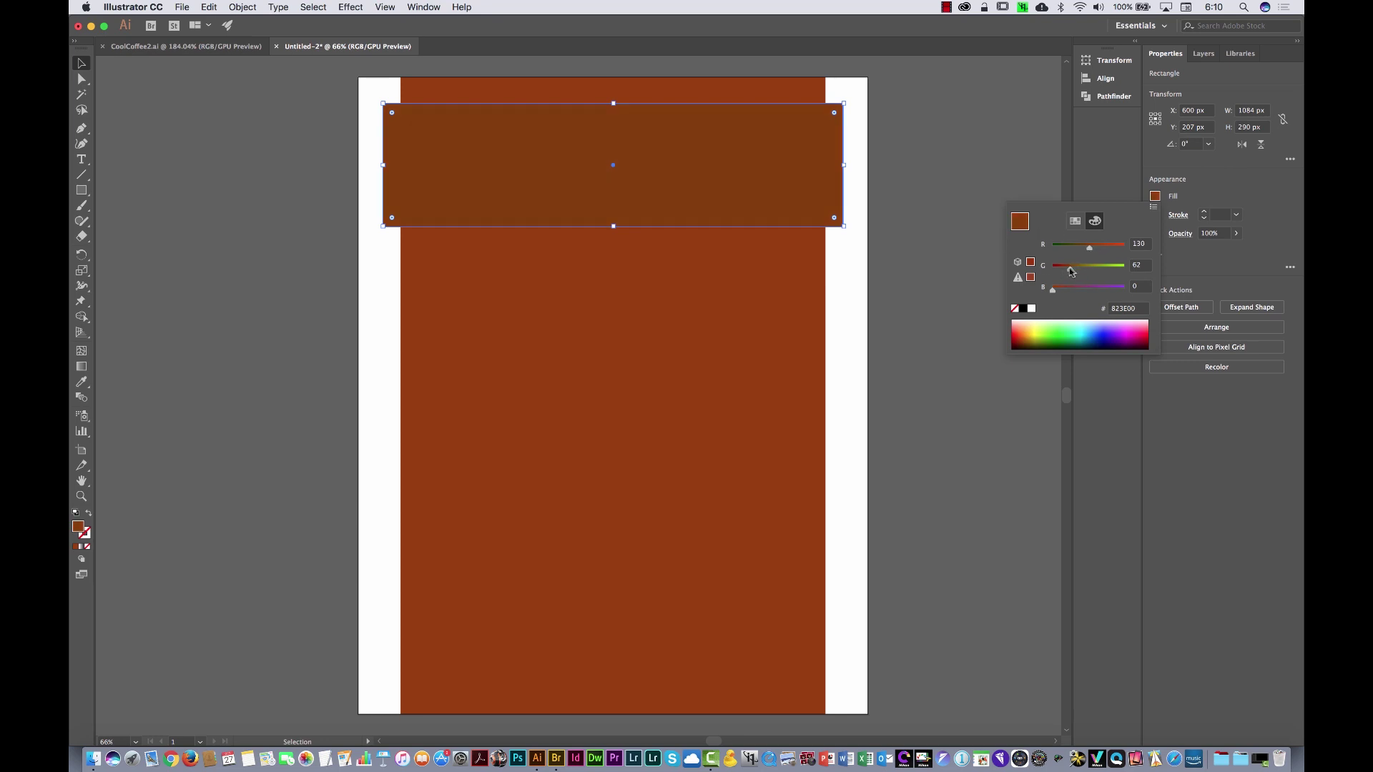
left_click_drag(1071, 270, 1067, 269)
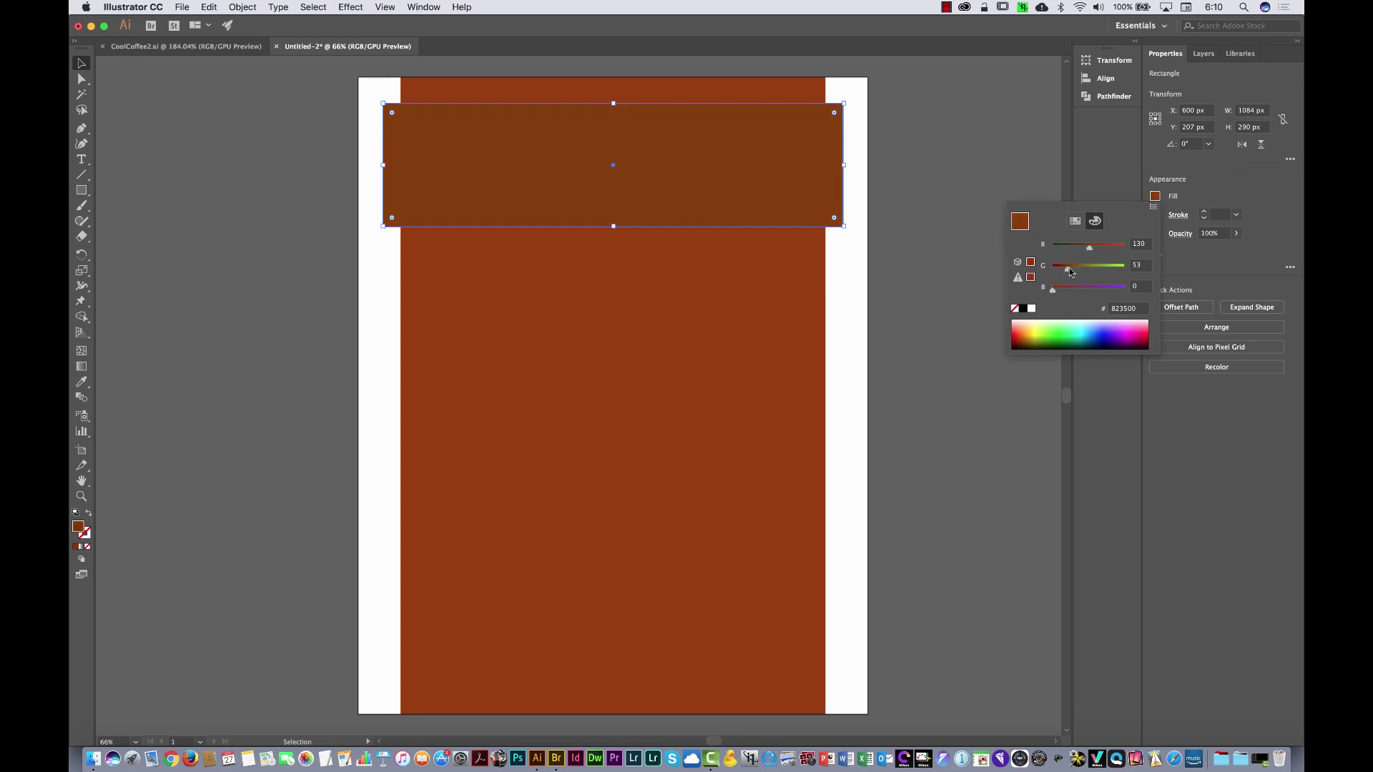
left_click(745, 178)
left_click(367, 256)
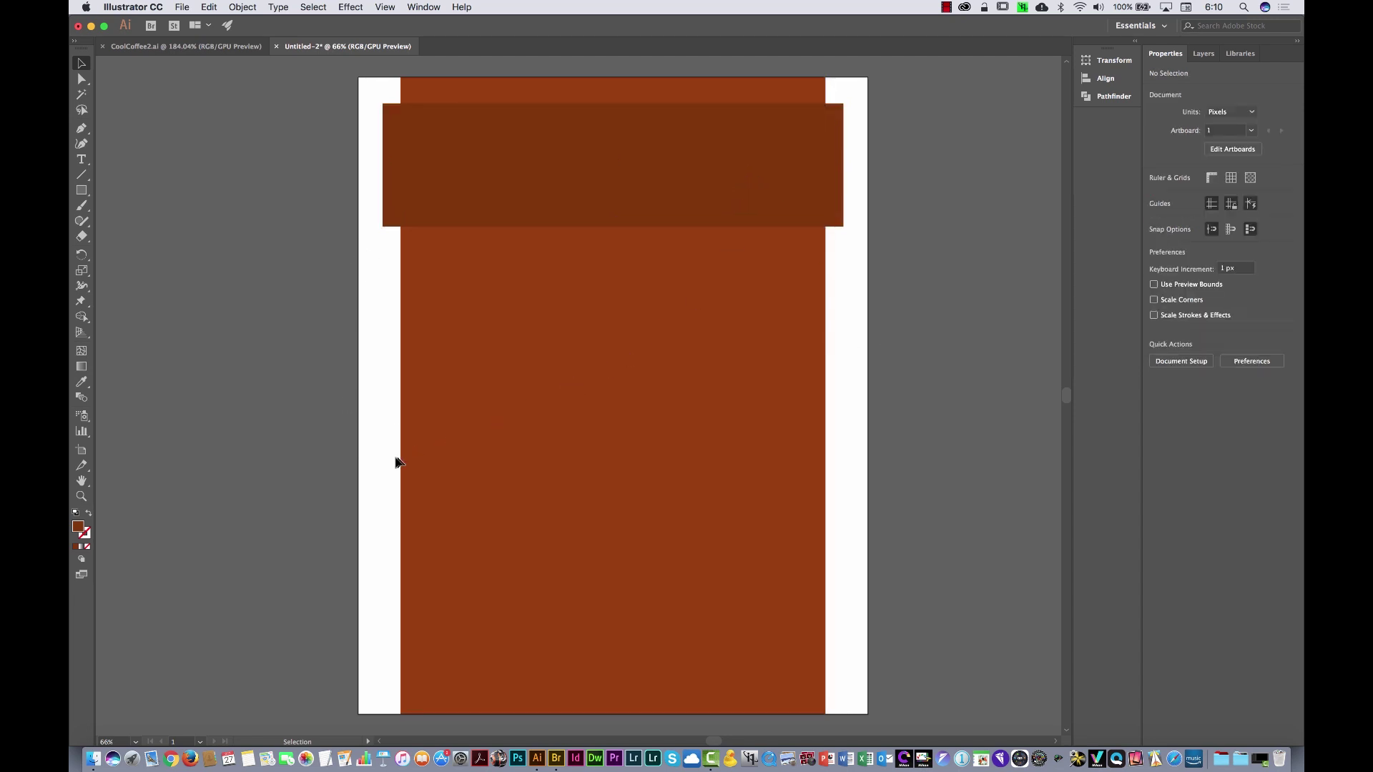
Draw a square about 42 × 42 px below the banner's left overhang, between the banner's corner and the large rectangle's edge
left_click(472, 165)
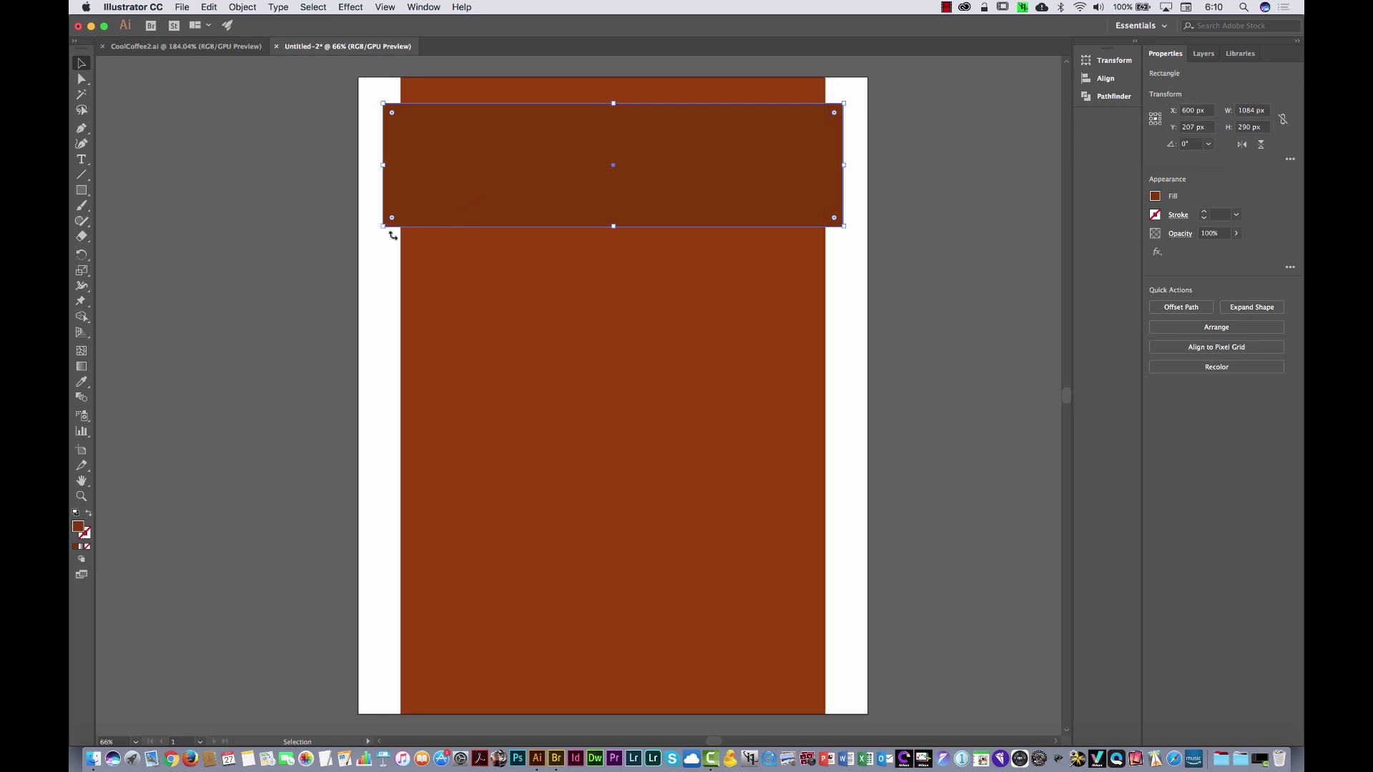
key("super+space")
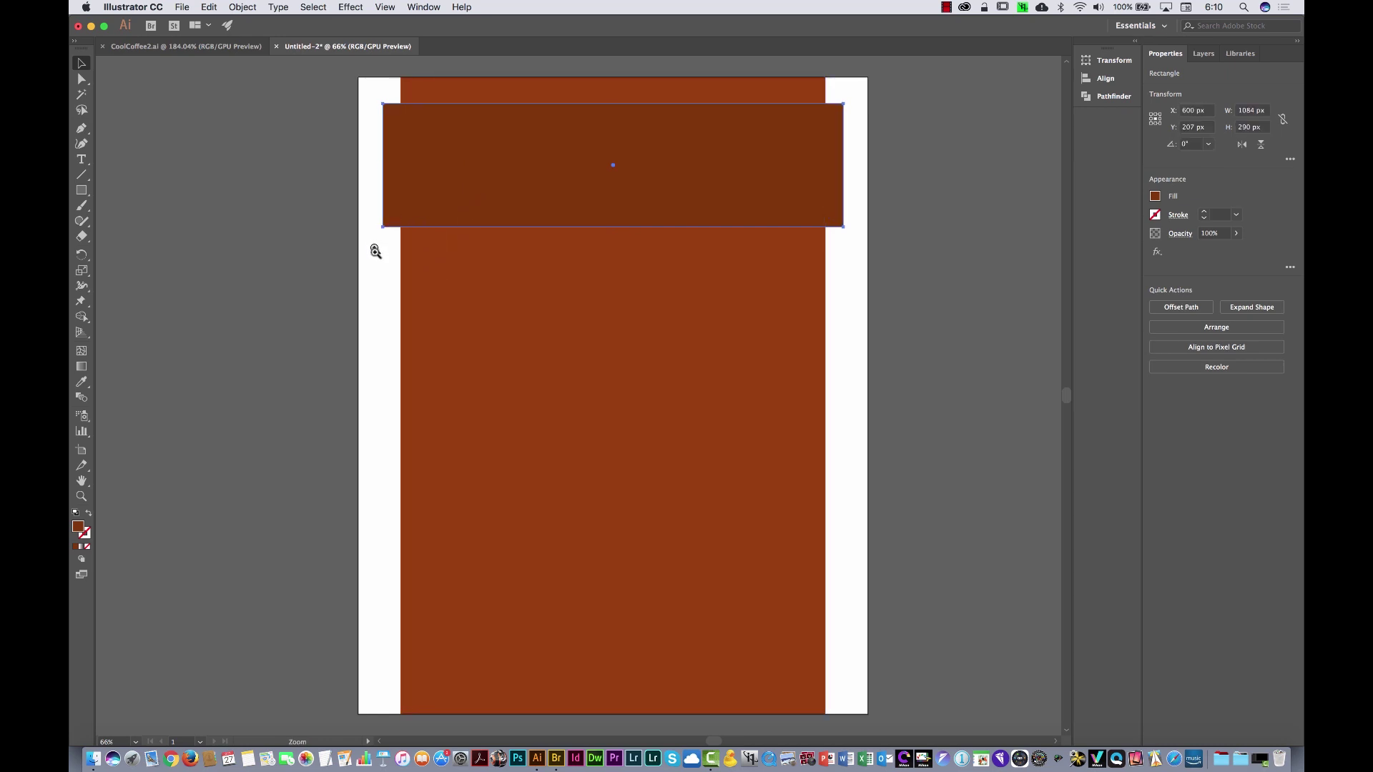
left_click_drag(375, 256, 930, 93)
key("space")
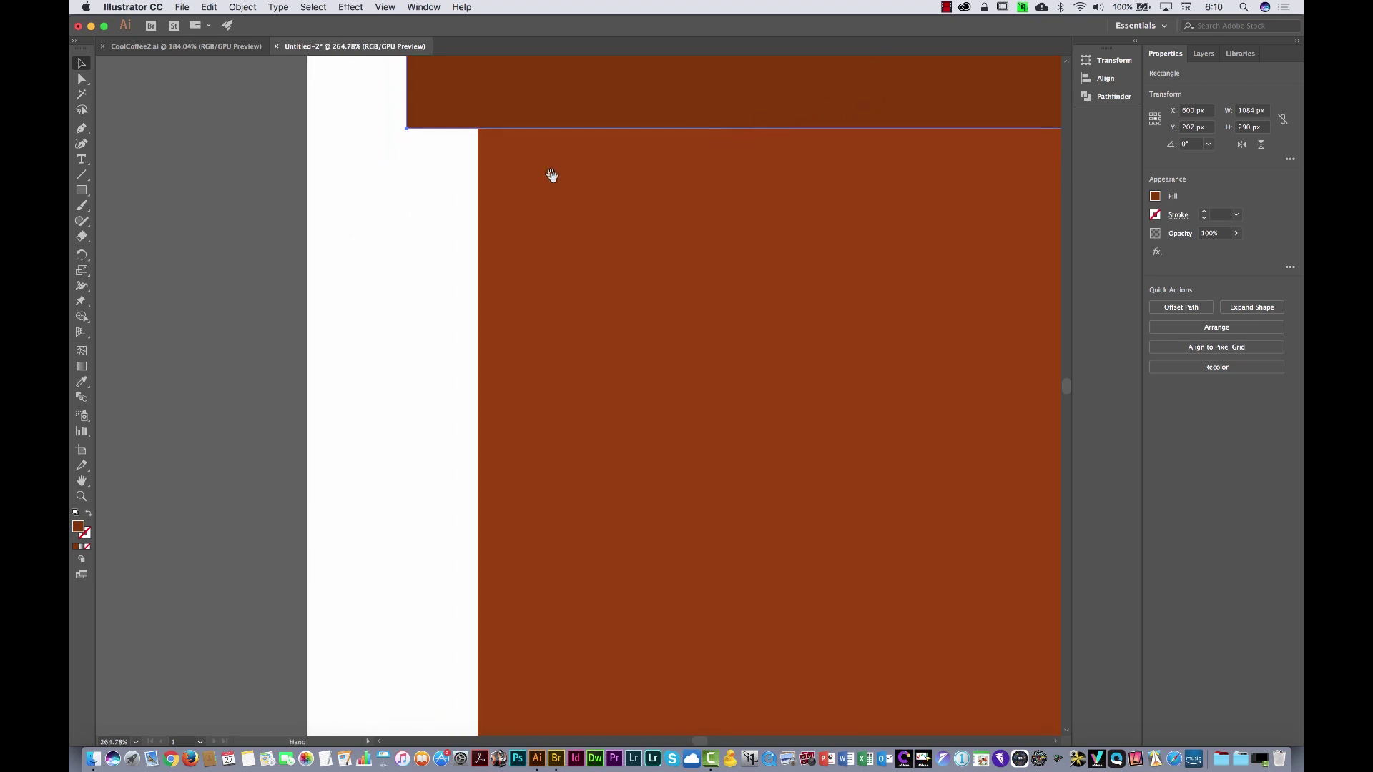
left_click_drag(551, 174, 548, 313)
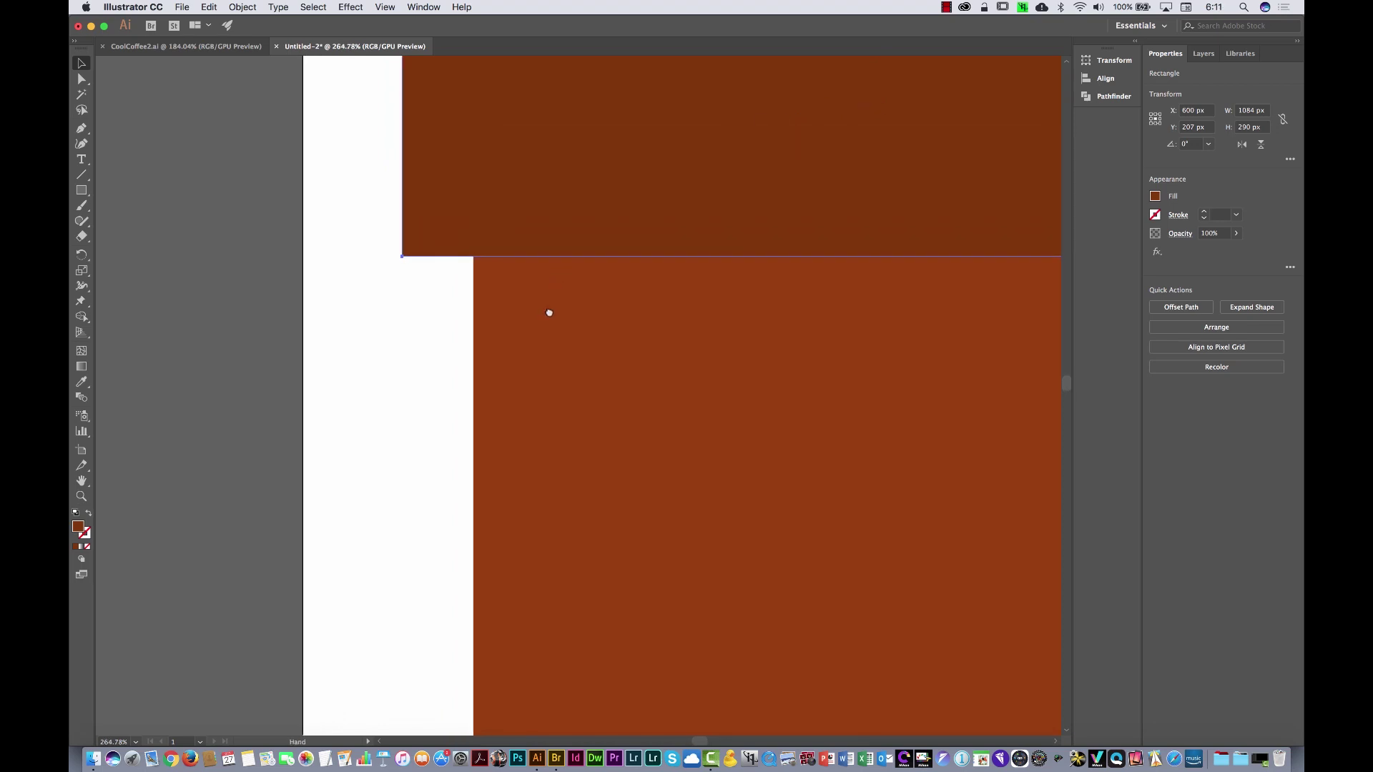
left_click(83, 192)
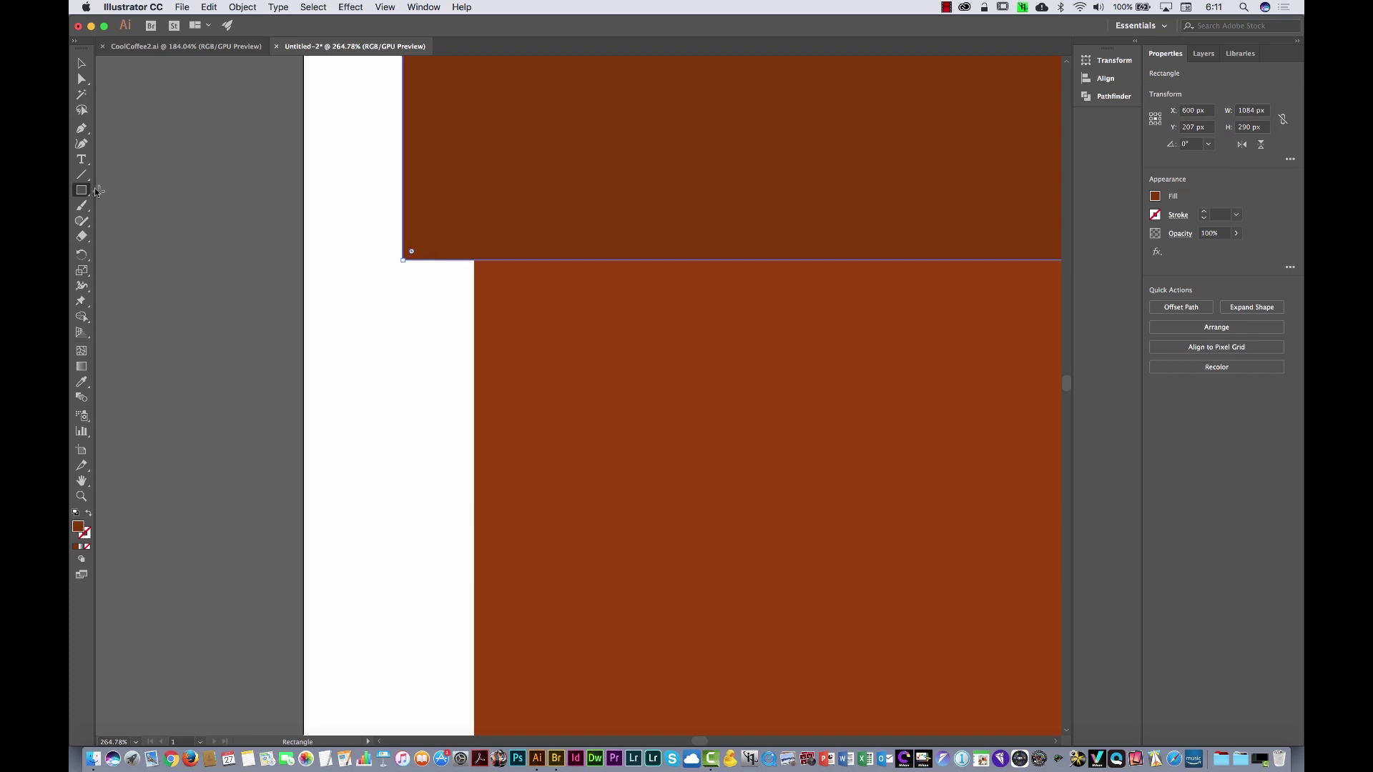
left_click(81, 64)
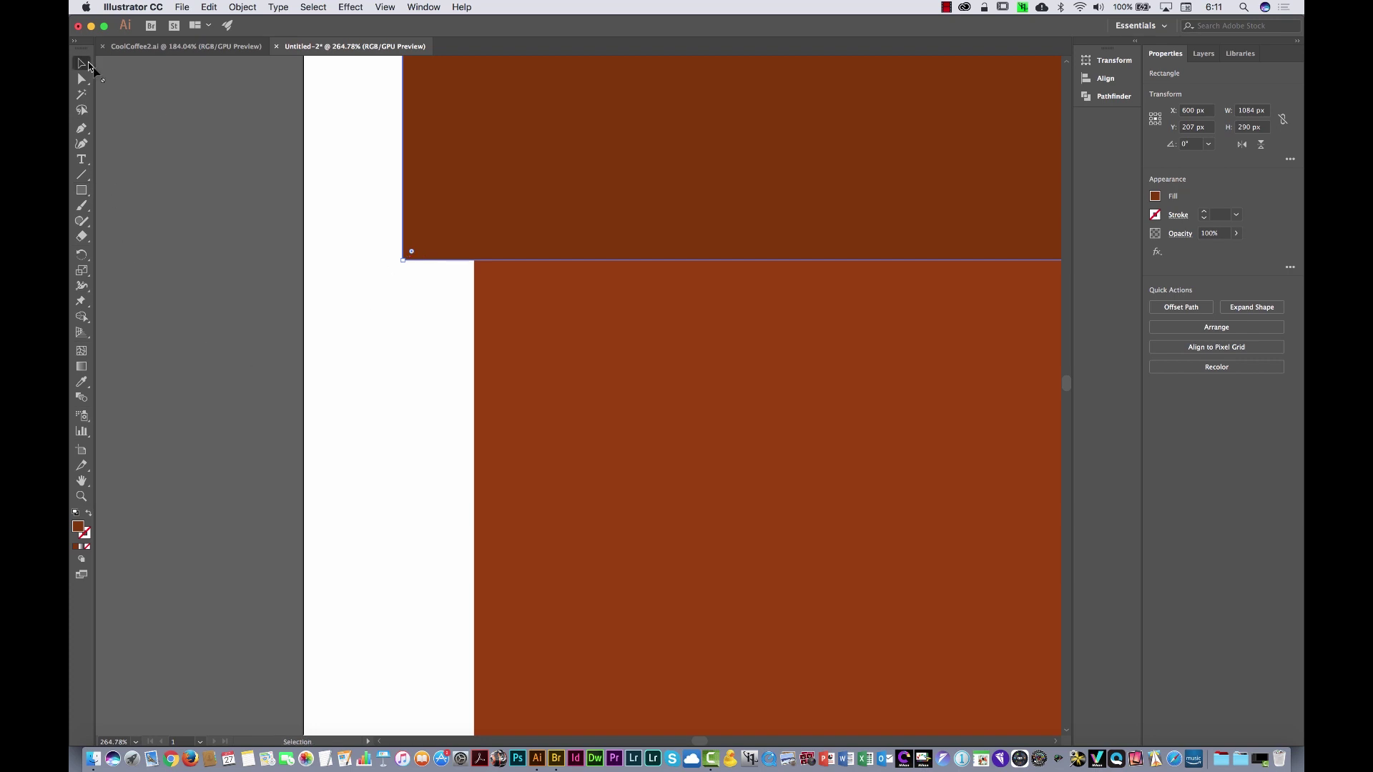
left_click(371, 234)
left_click(81, 190)
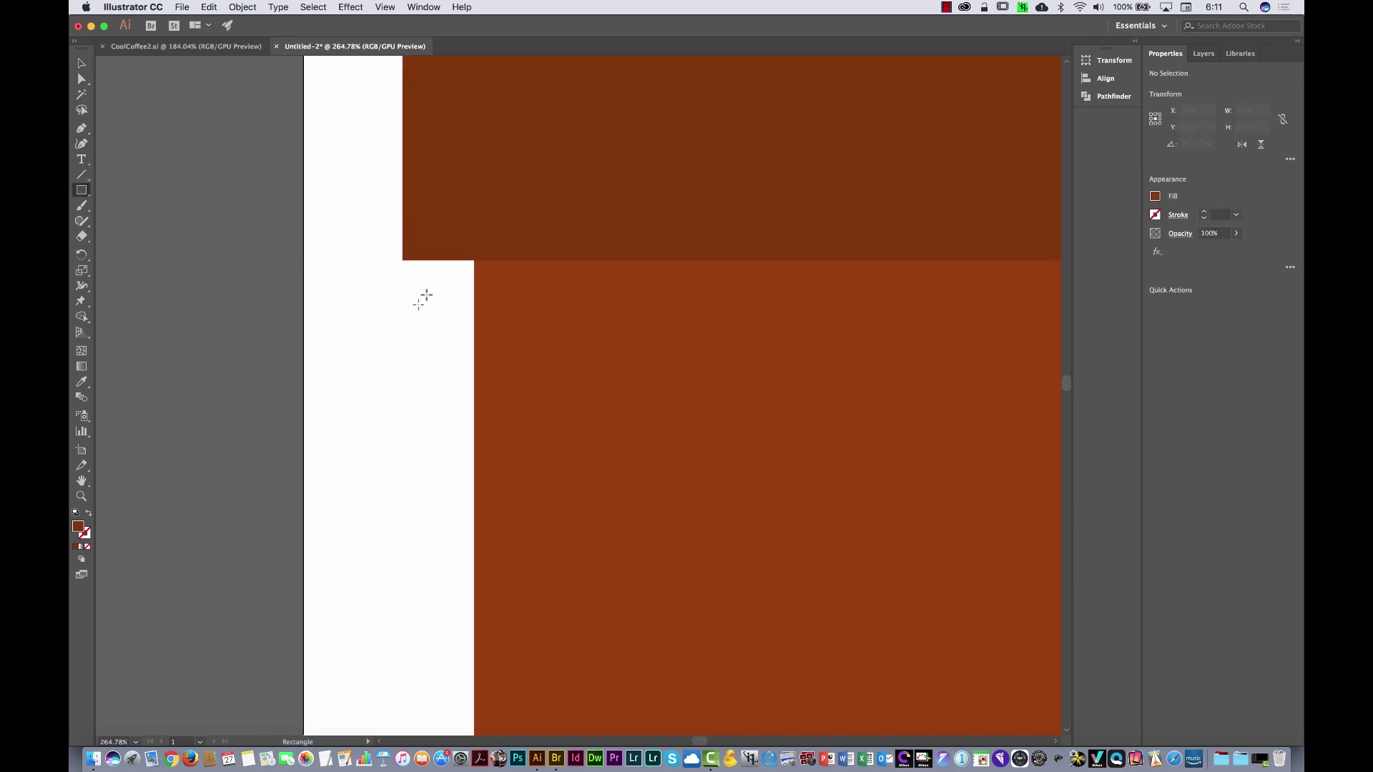
left_click_drag(402, 260, 475, 329)
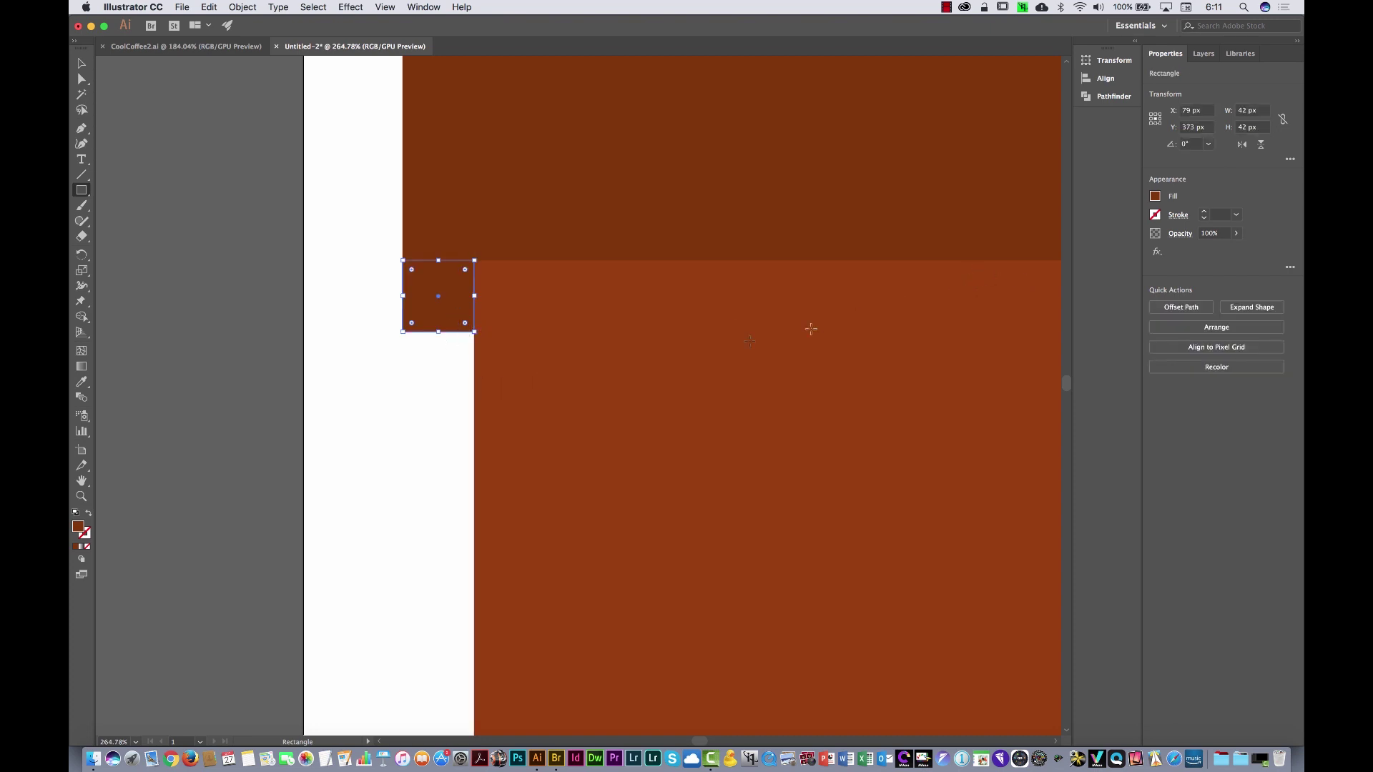
Fill the small square black and delete its lower-left anchor point to make a triangular fold, leaving it deselected
left_click(1155, 198)
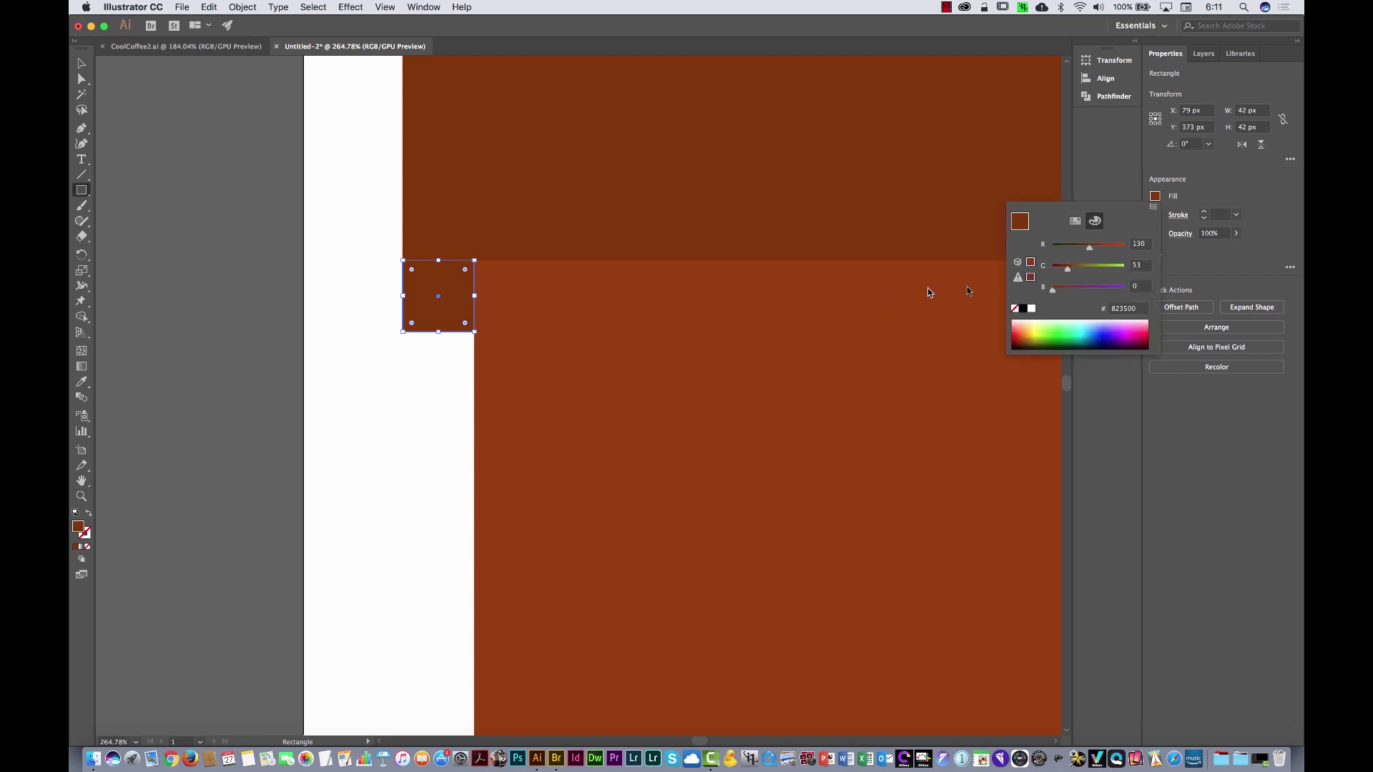
left_click(1023, 312)
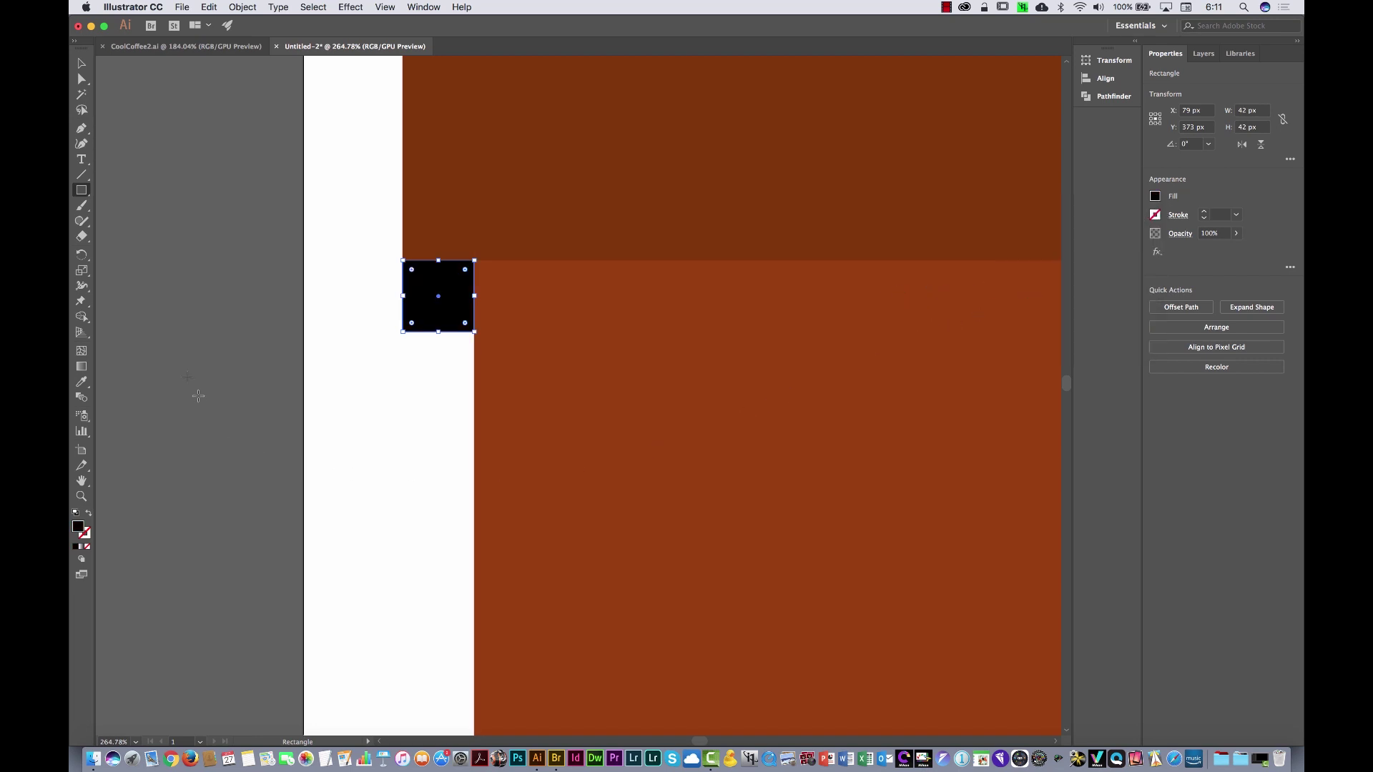
left_click(84, 133)
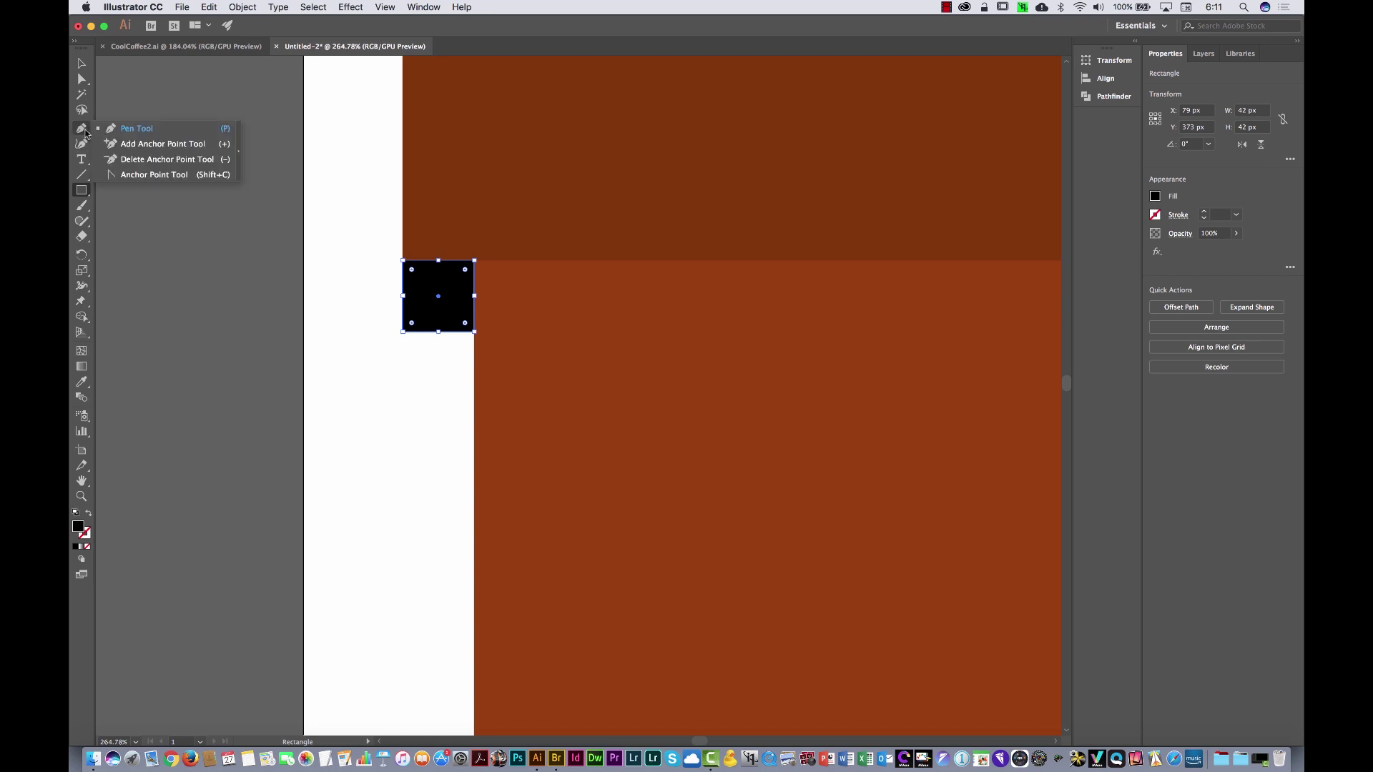
left_click(188, 165)
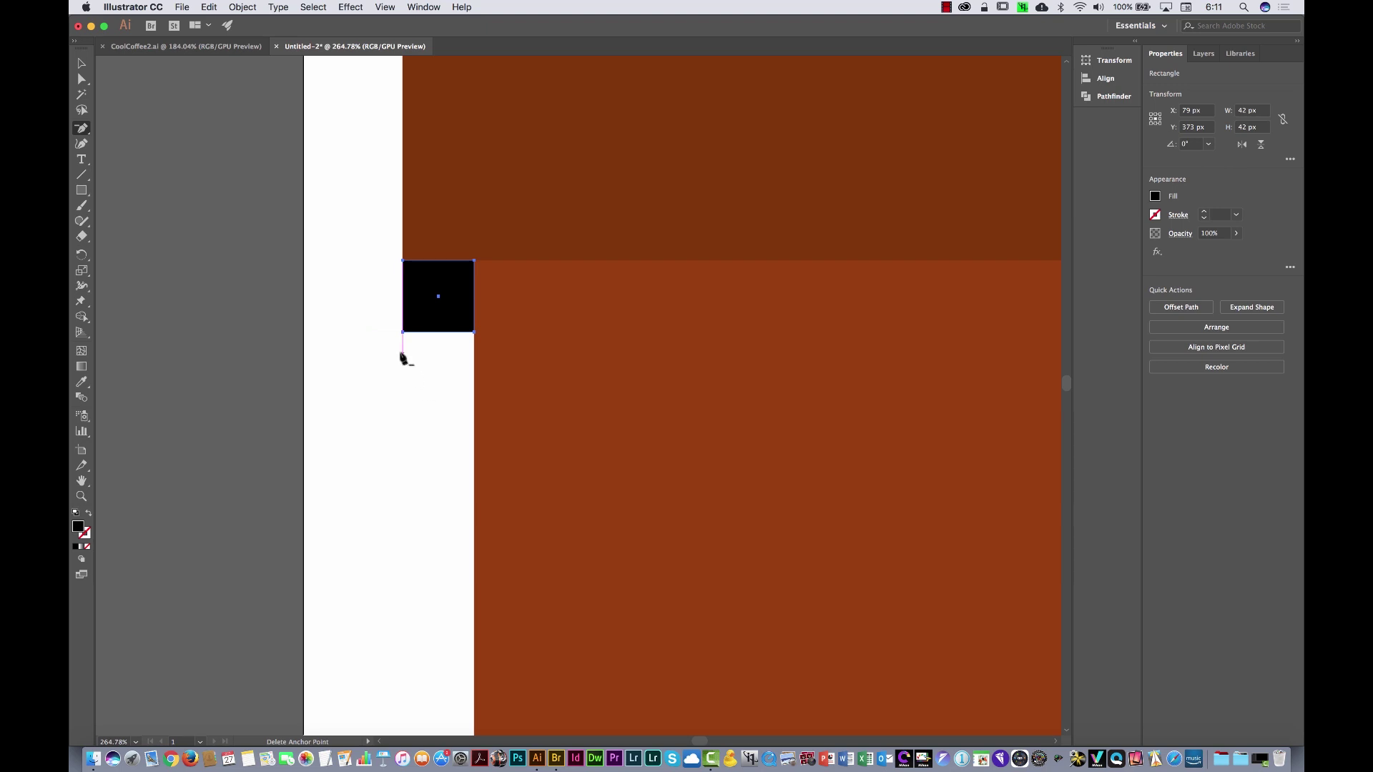
left_click(403, 333)
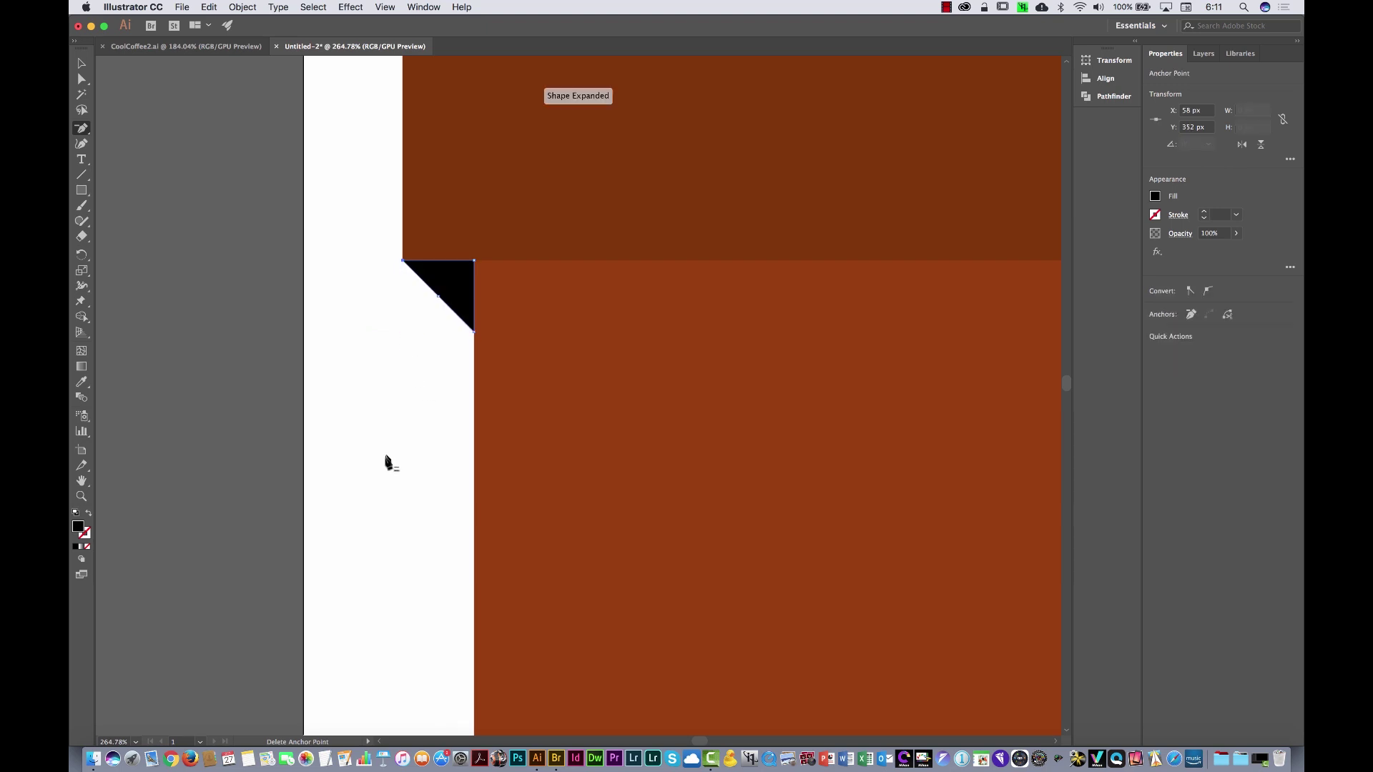
left_click(82, 63)
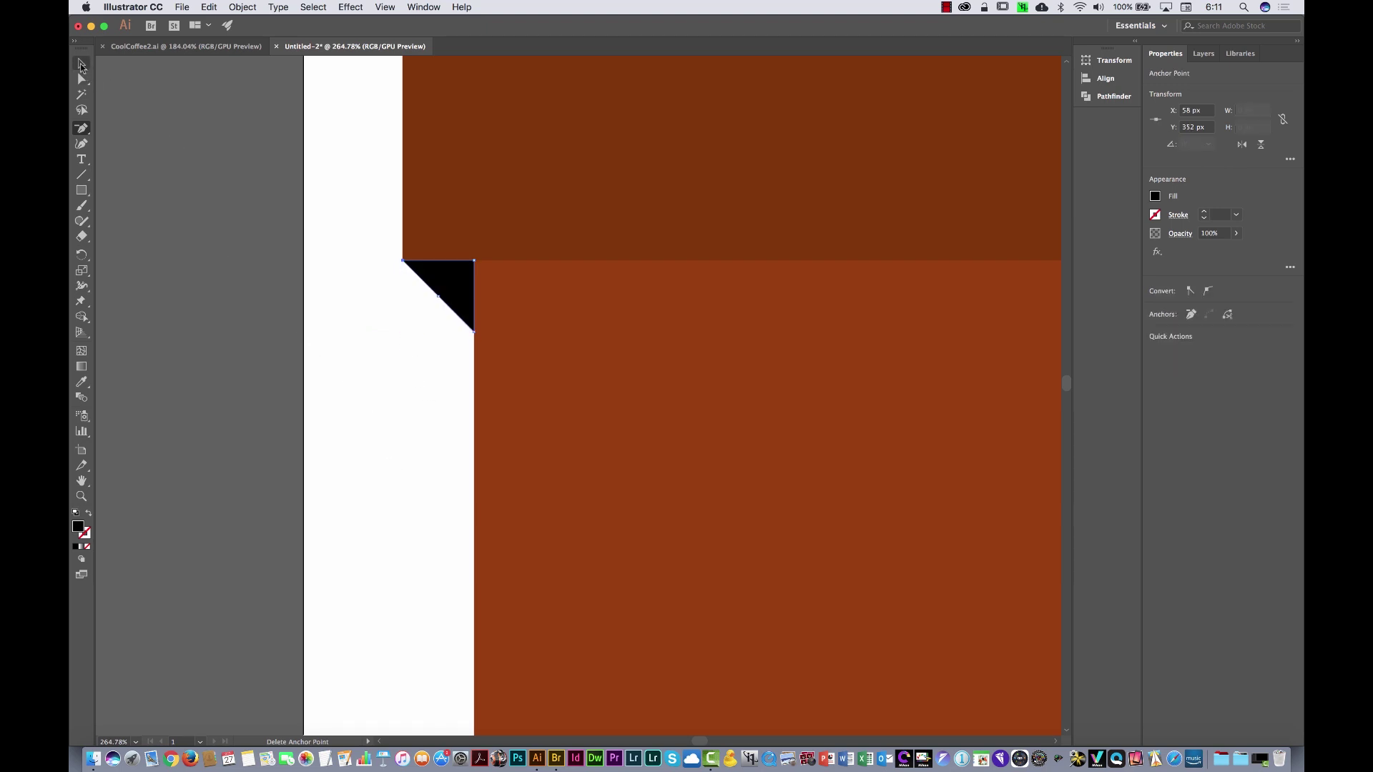
left_click(284, 319)
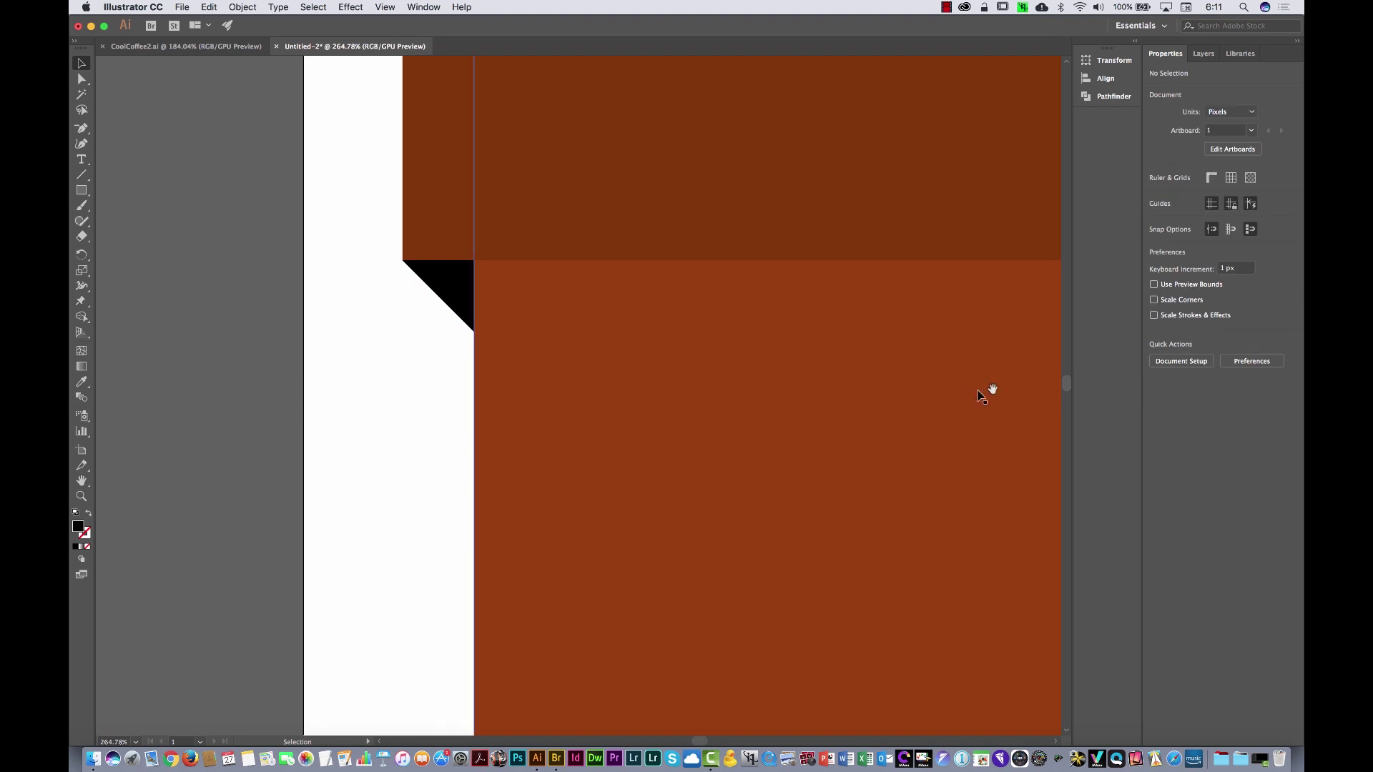
Draw a matching black square about 42 × 42 px below the banner's right overhang, against the large rectangle's edge
left_click_drag(1006, 381, 411, 375)
scroll(895, 393, "right", 10)
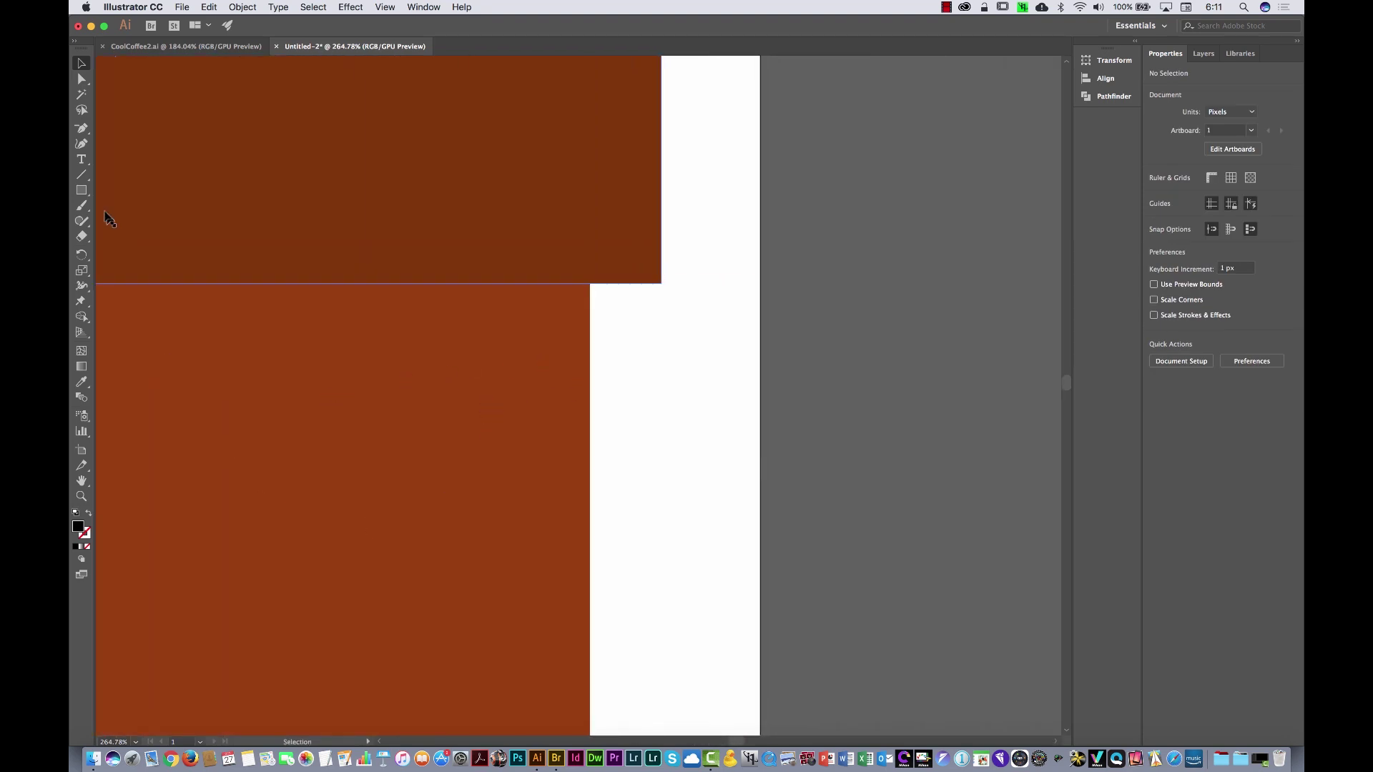
left_click(81, 190)
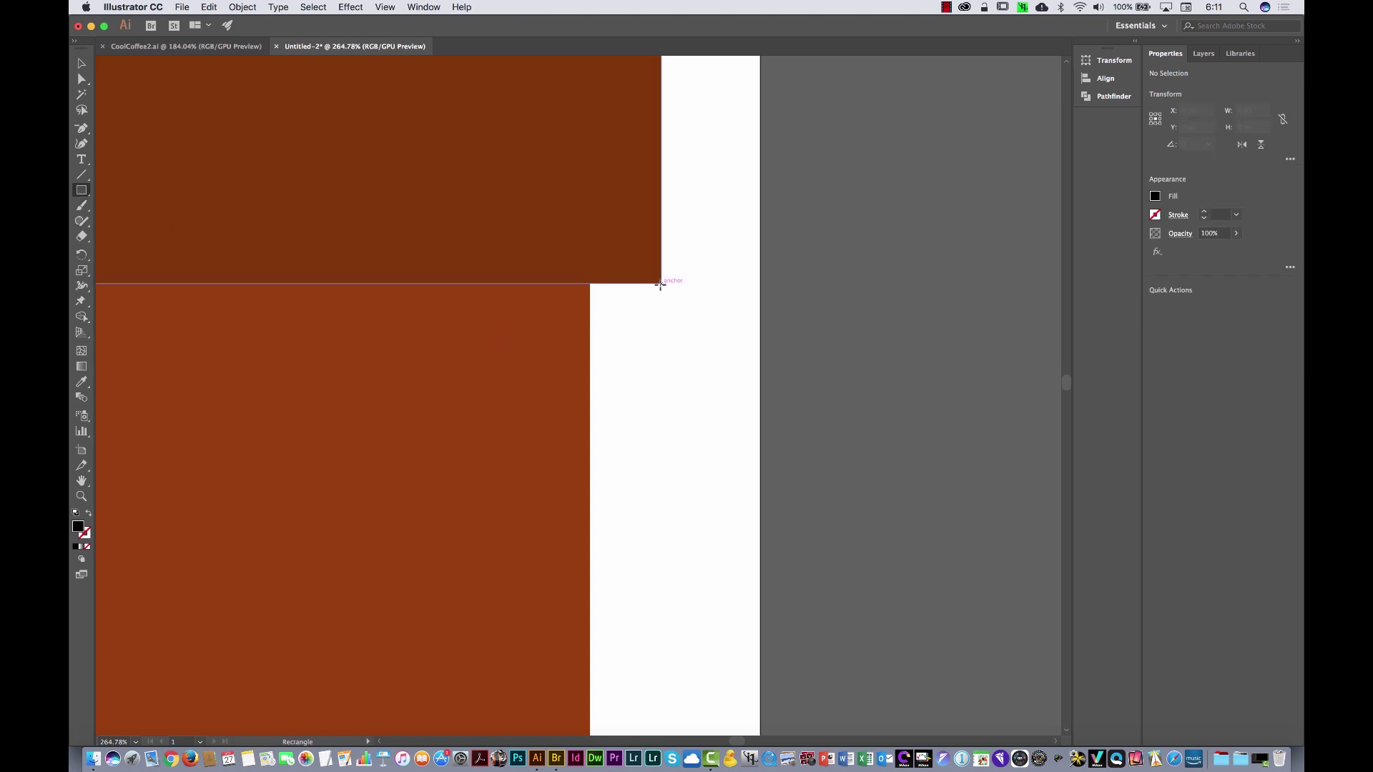
left_click_drag(659, 284, 590, 355)
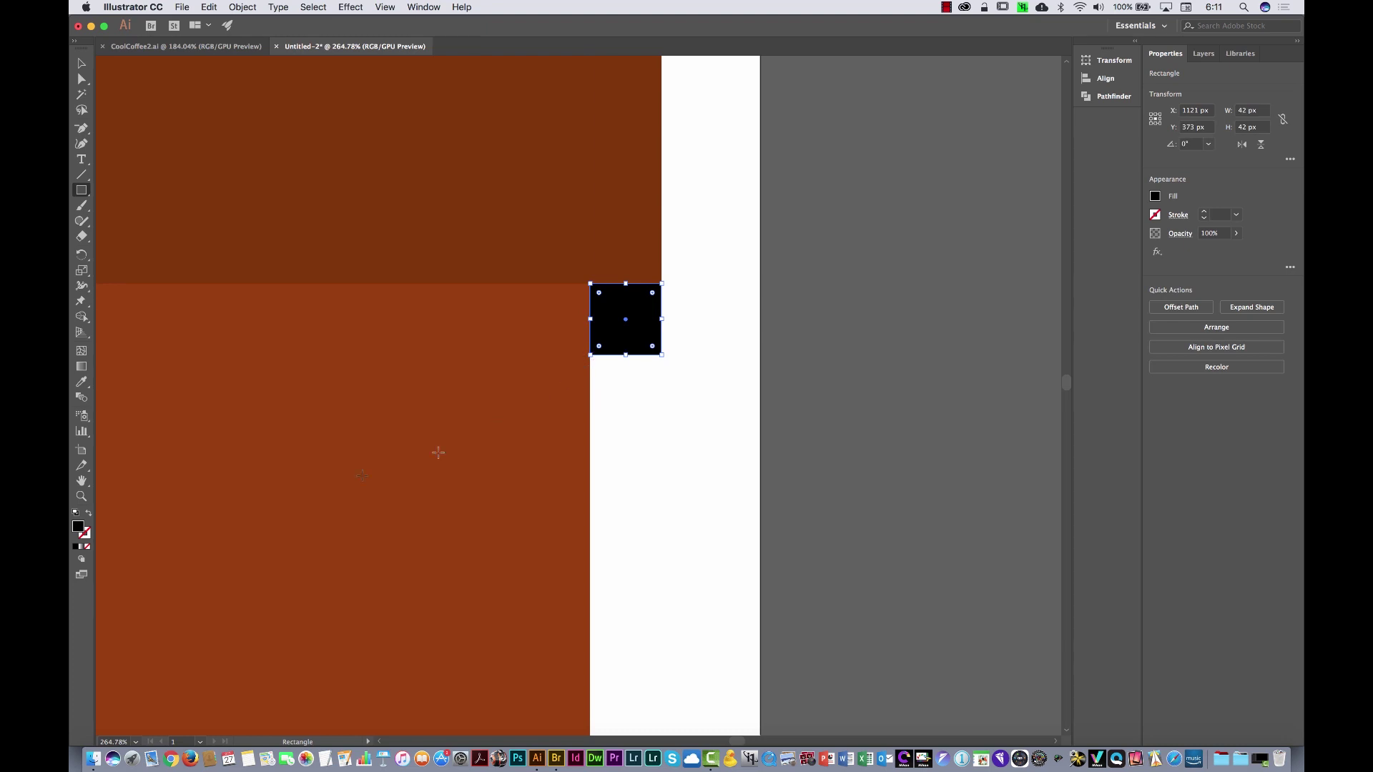
Delete the lower-right anchor point of the right-hand black square to form a triangle, and deselect it
left_click(81, 129)
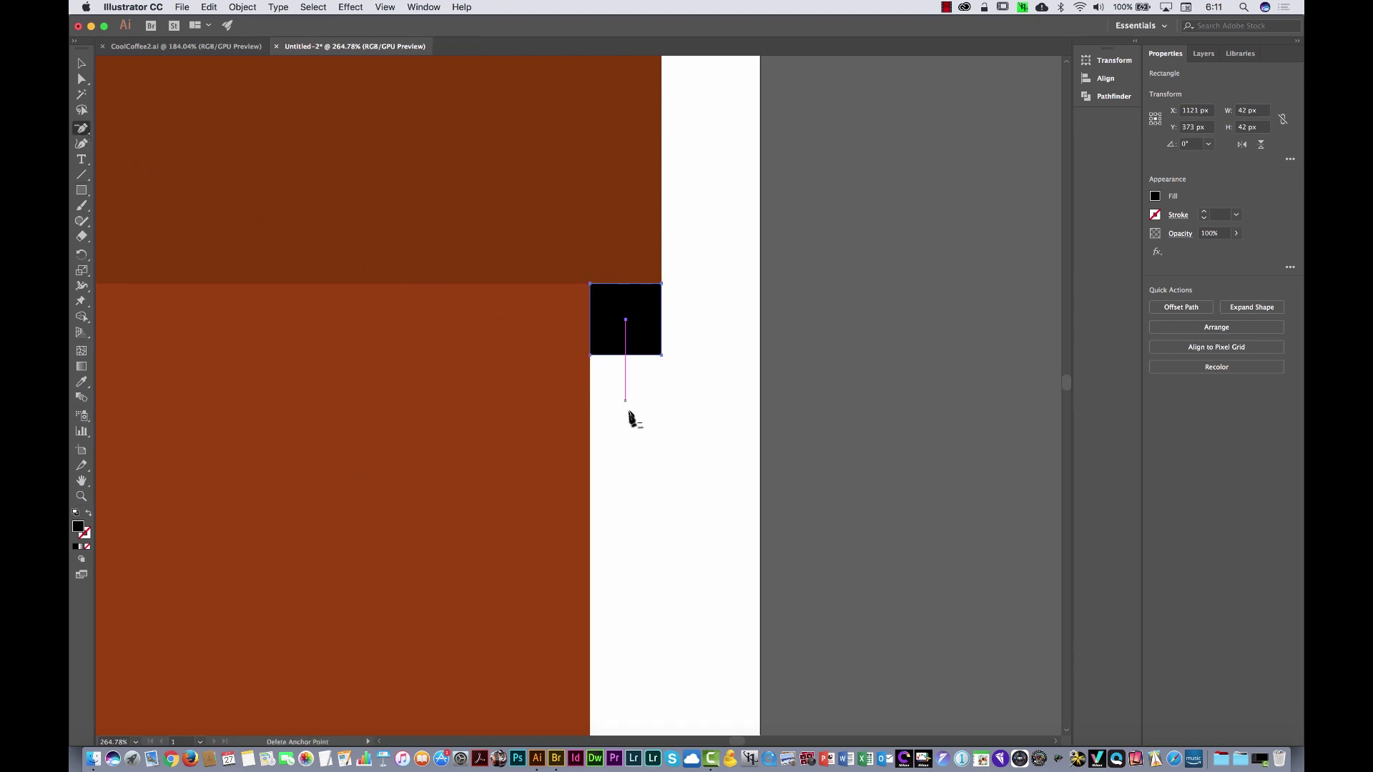
left_click(661, 356)
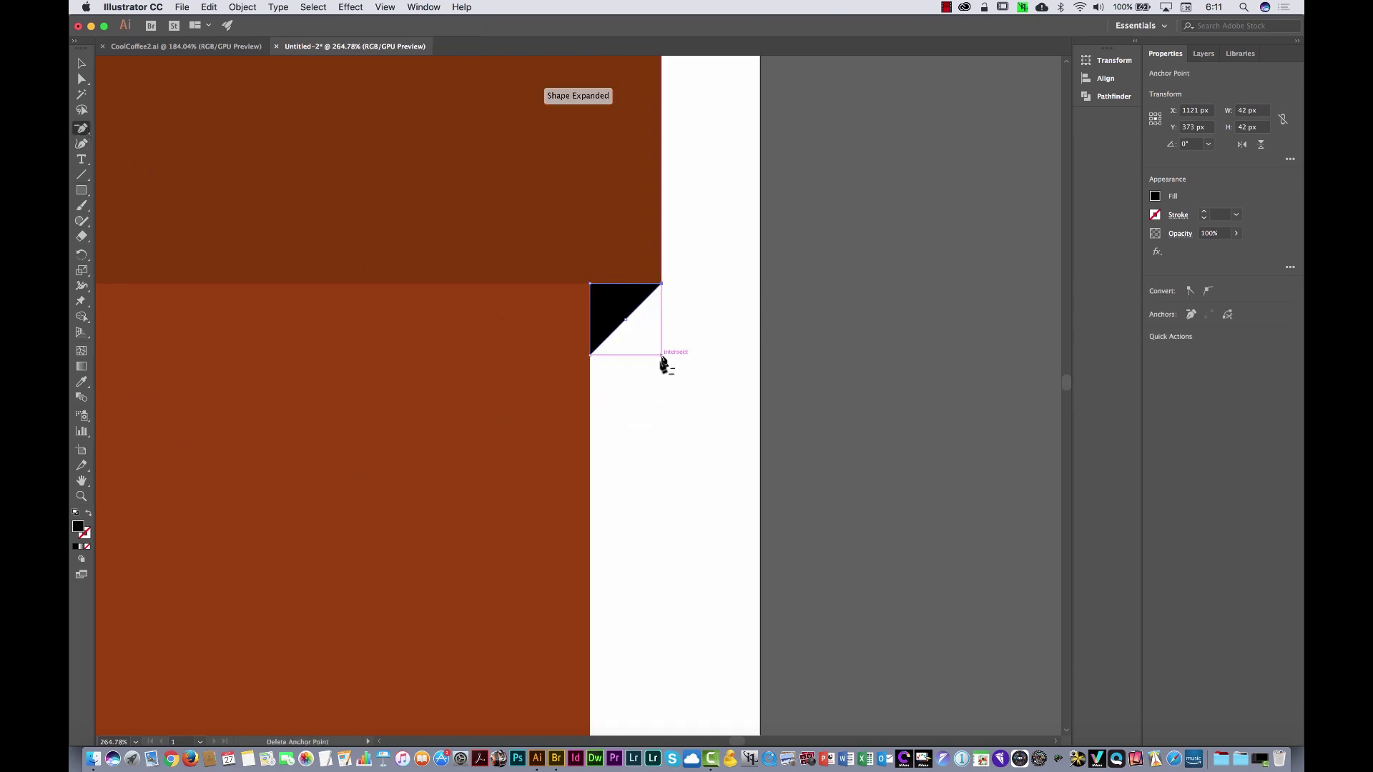
key("v")
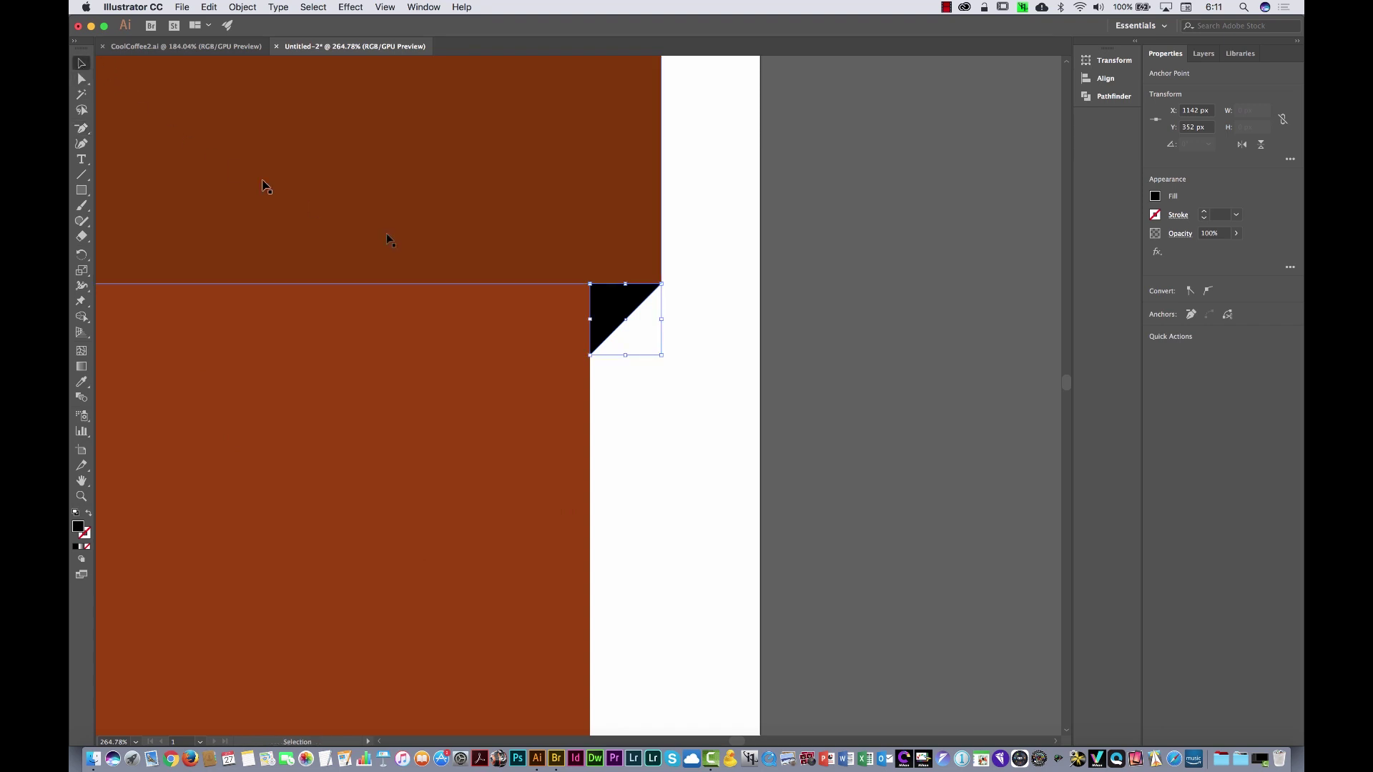
left_click(693, 429)
Start a Drop Shadow effect on the dark brown header banner, with preview on and the dialog moved clear of the banner
left_click(496, 208)
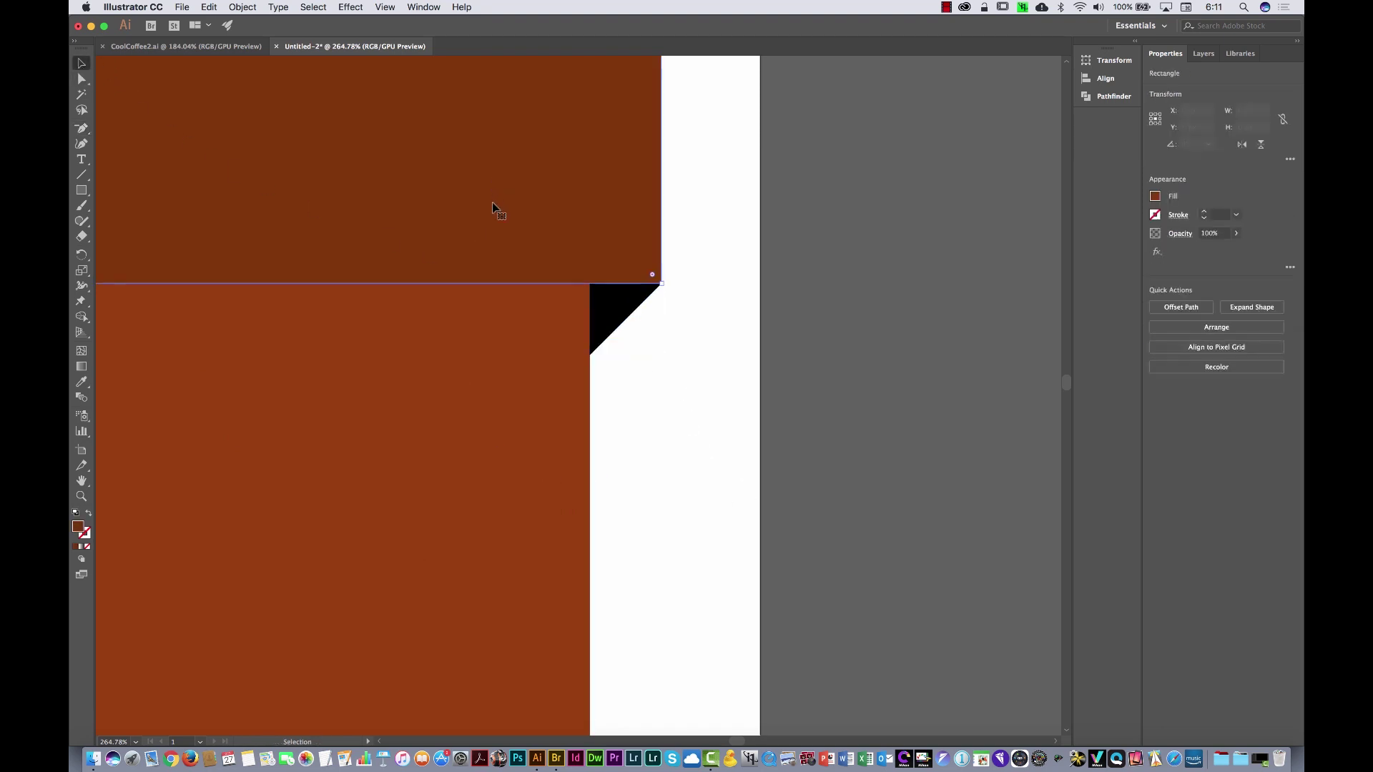
key("super+0")
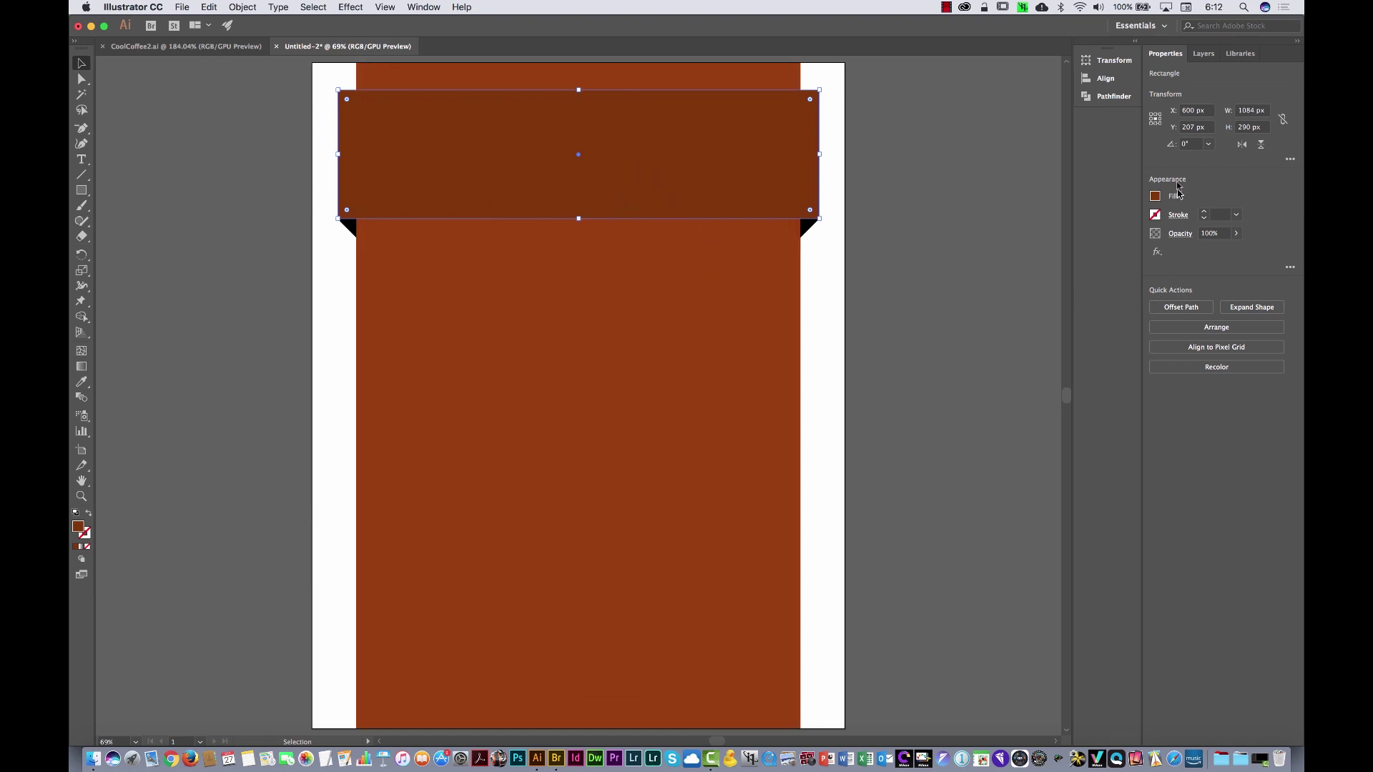
left_click(1157, 252)
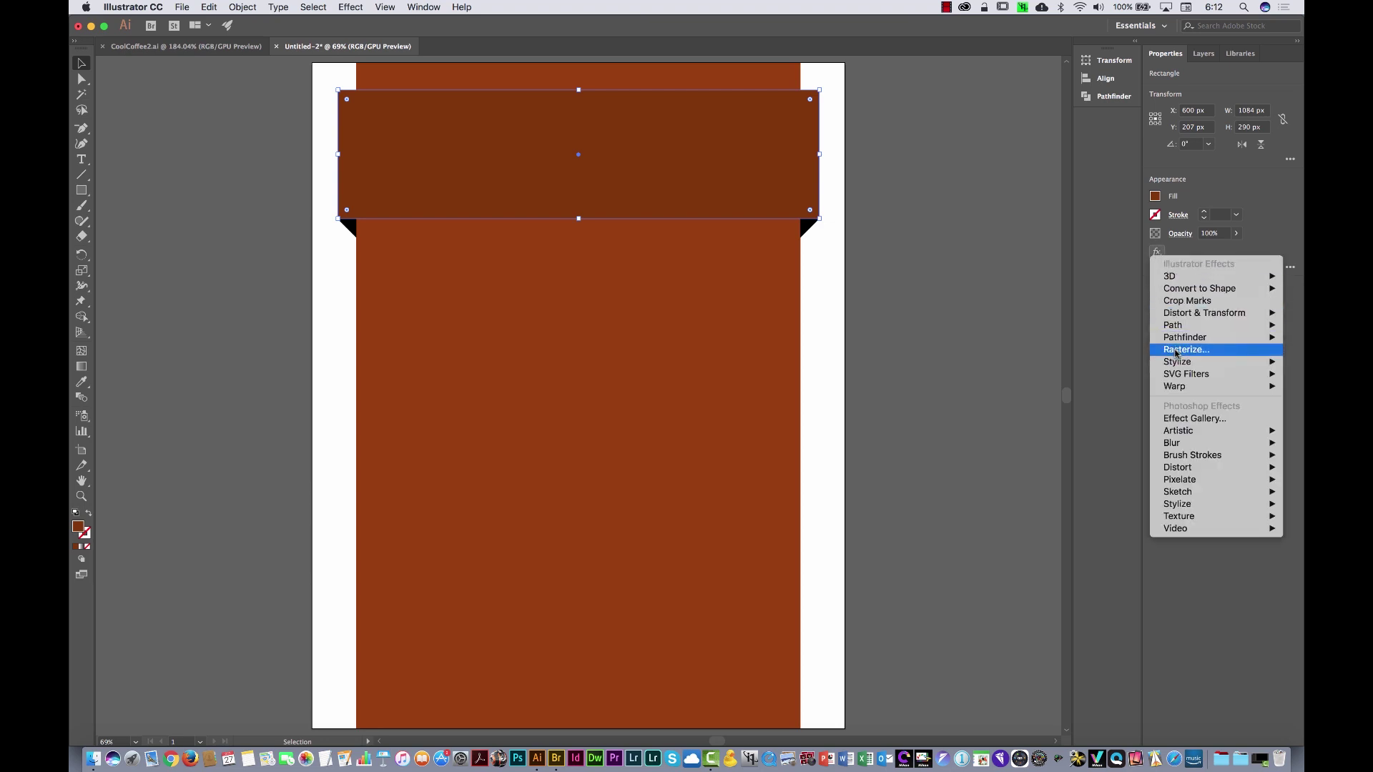
mouse_move(1177, 365)
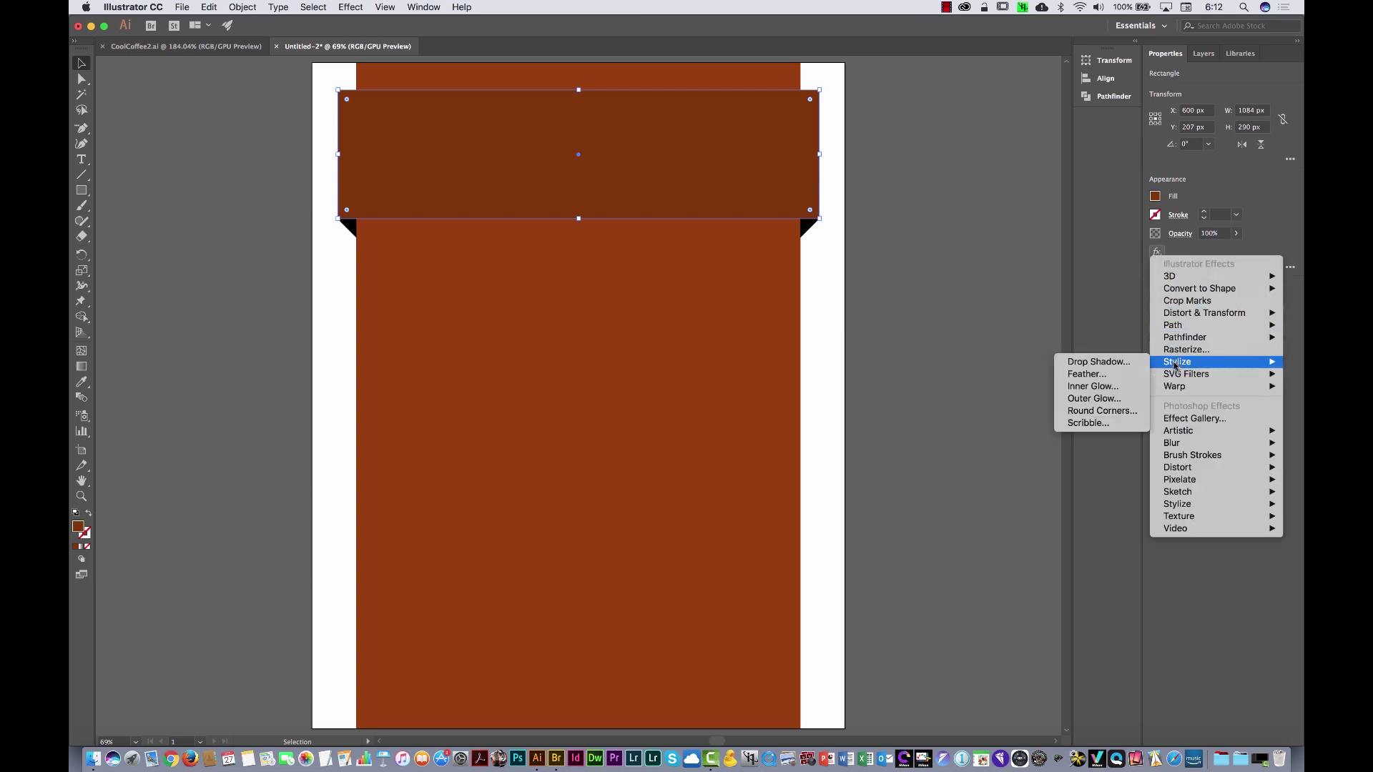
left_click(1120, 367)
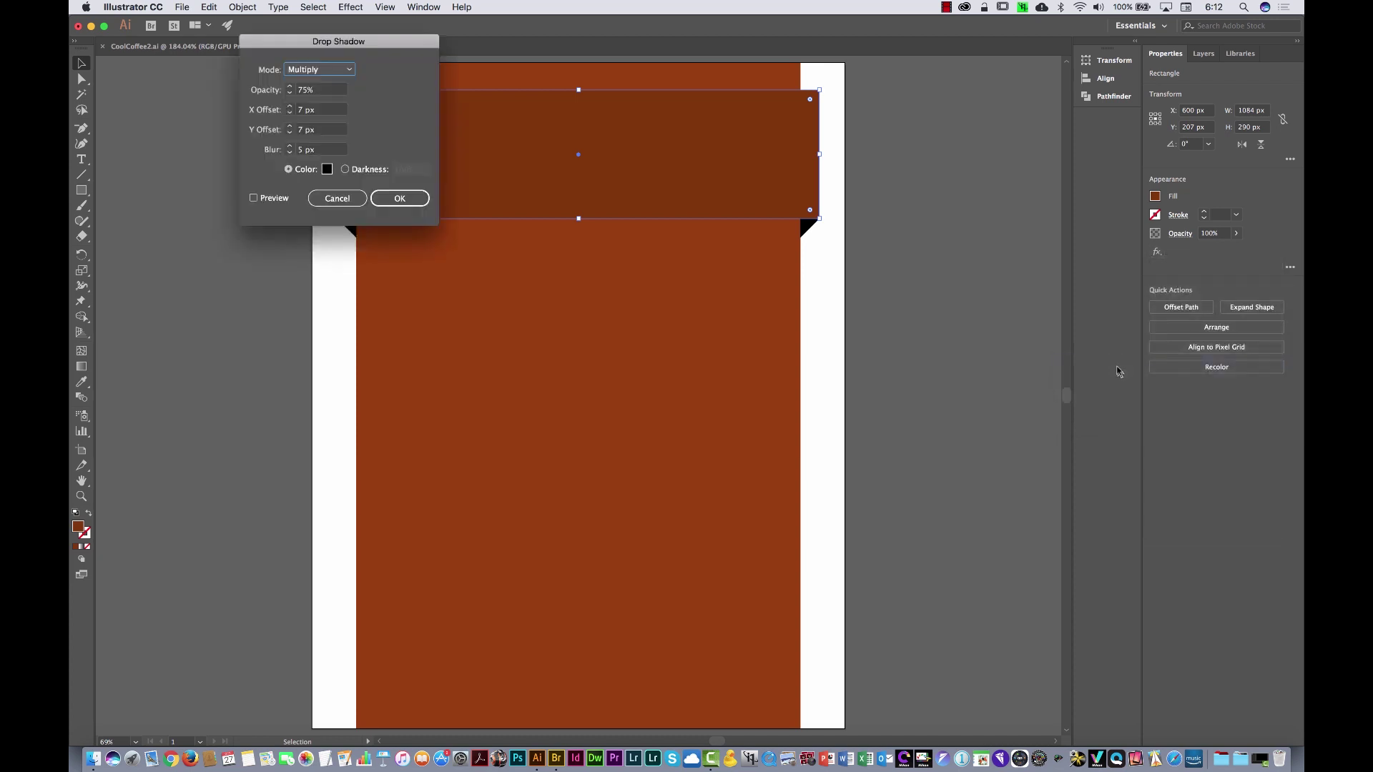
left_click(253, 198)
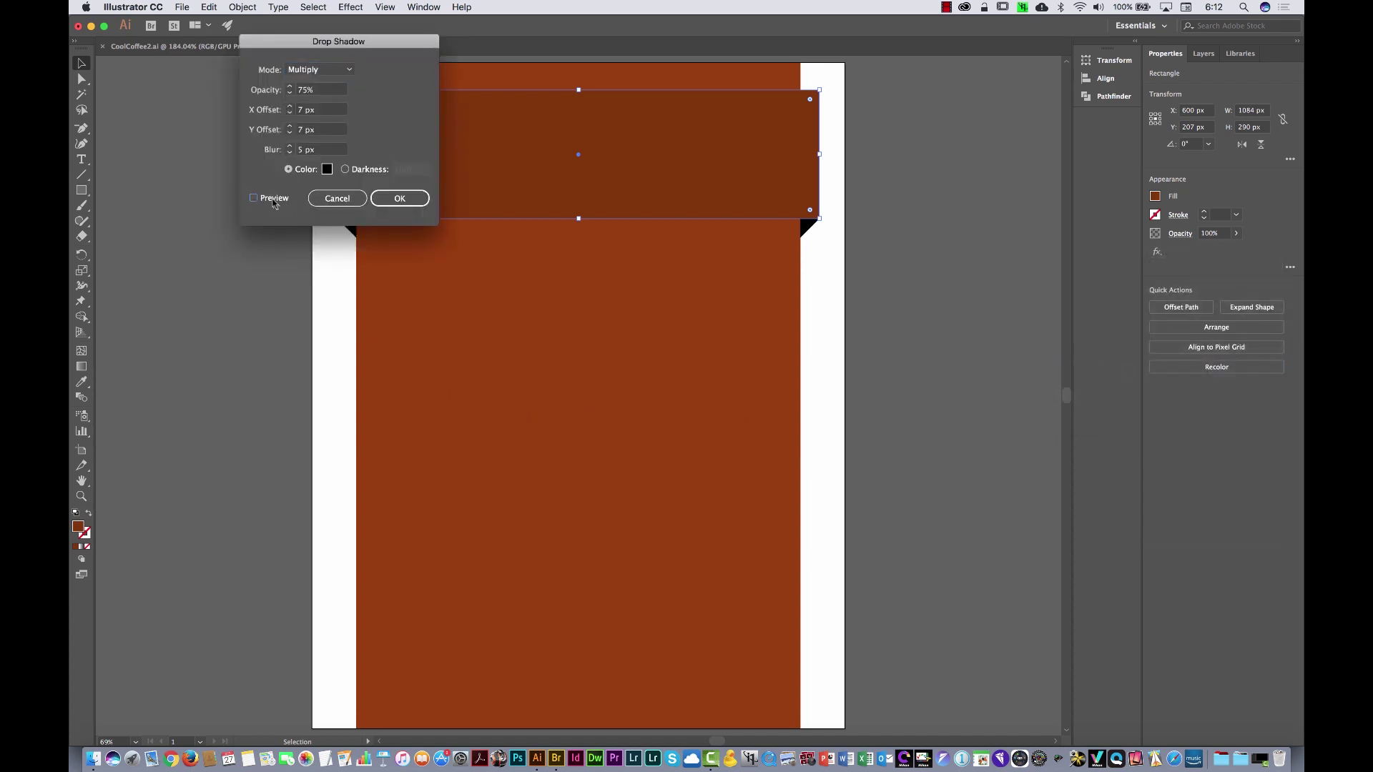
left_click_drag(360, 44, 624, 336)
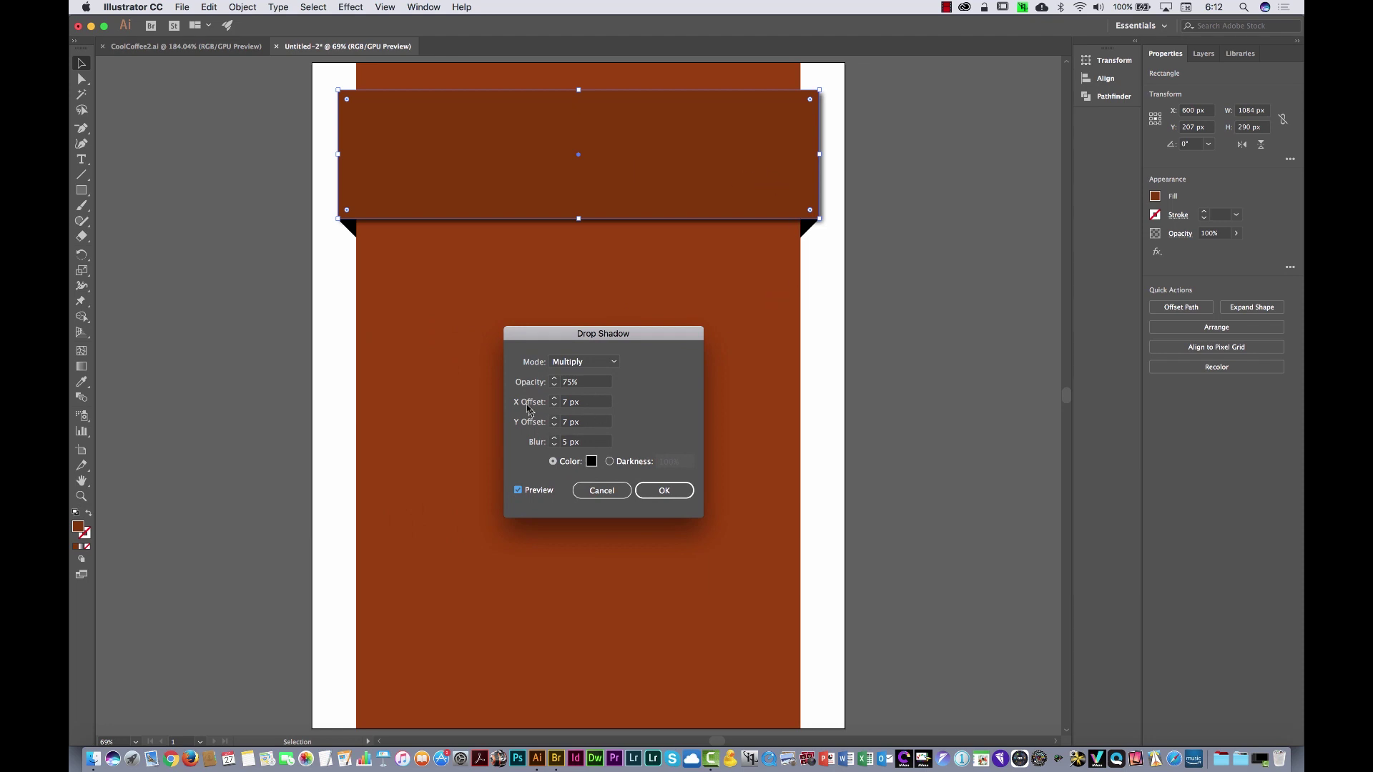
Apply the banner's drop shadow with X offset 0 px, Y offset 4 px and blur 8 px, and deselect it
left_click(570, 405)
type("0")
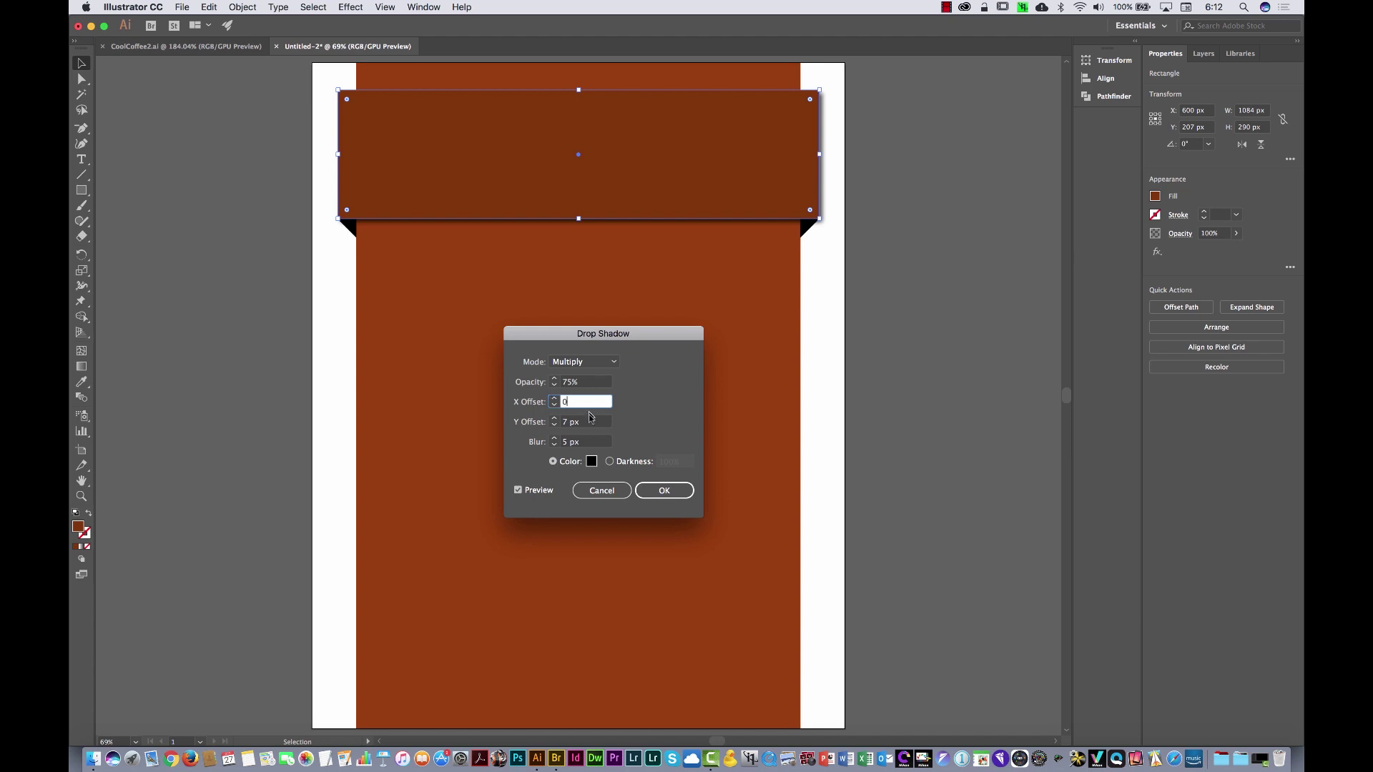
key("Tab")
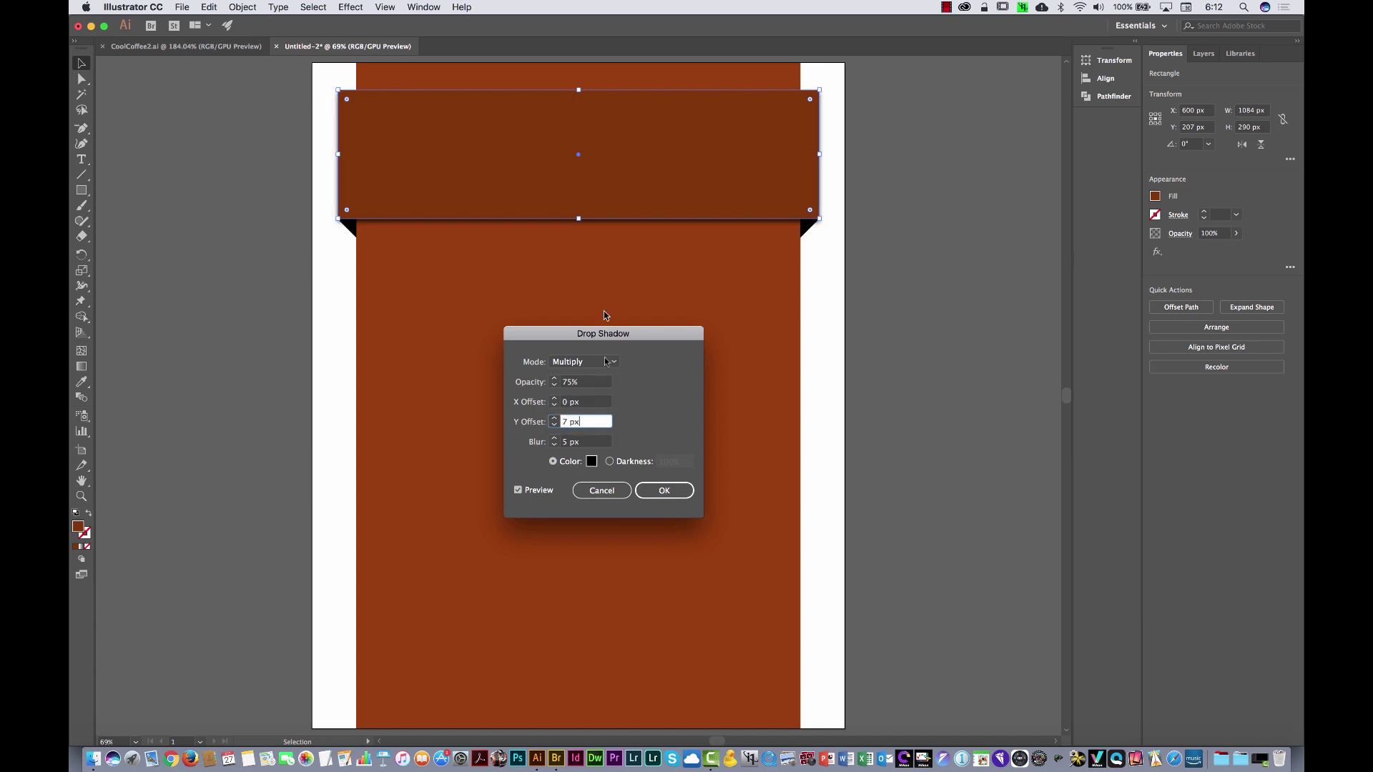
left_click(555, 440)
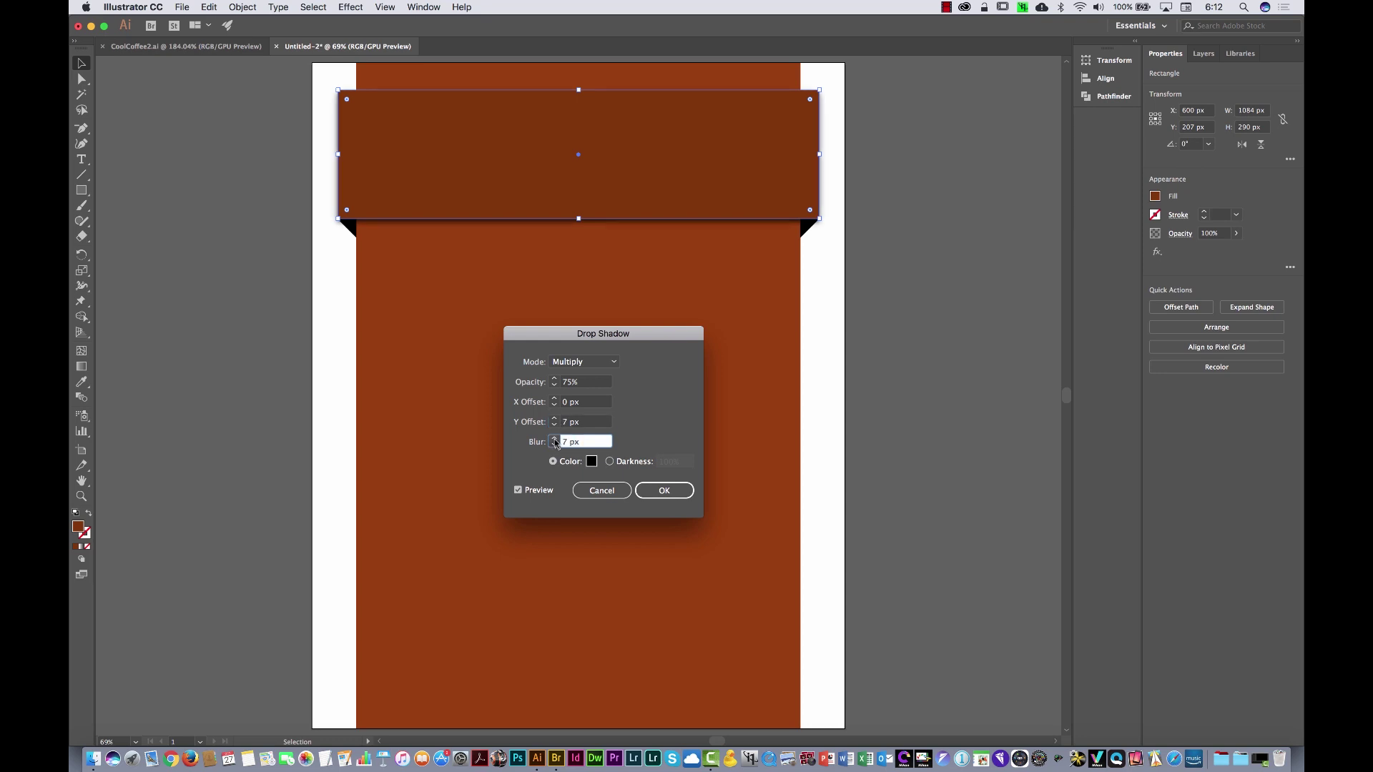
left_click(555, 428)
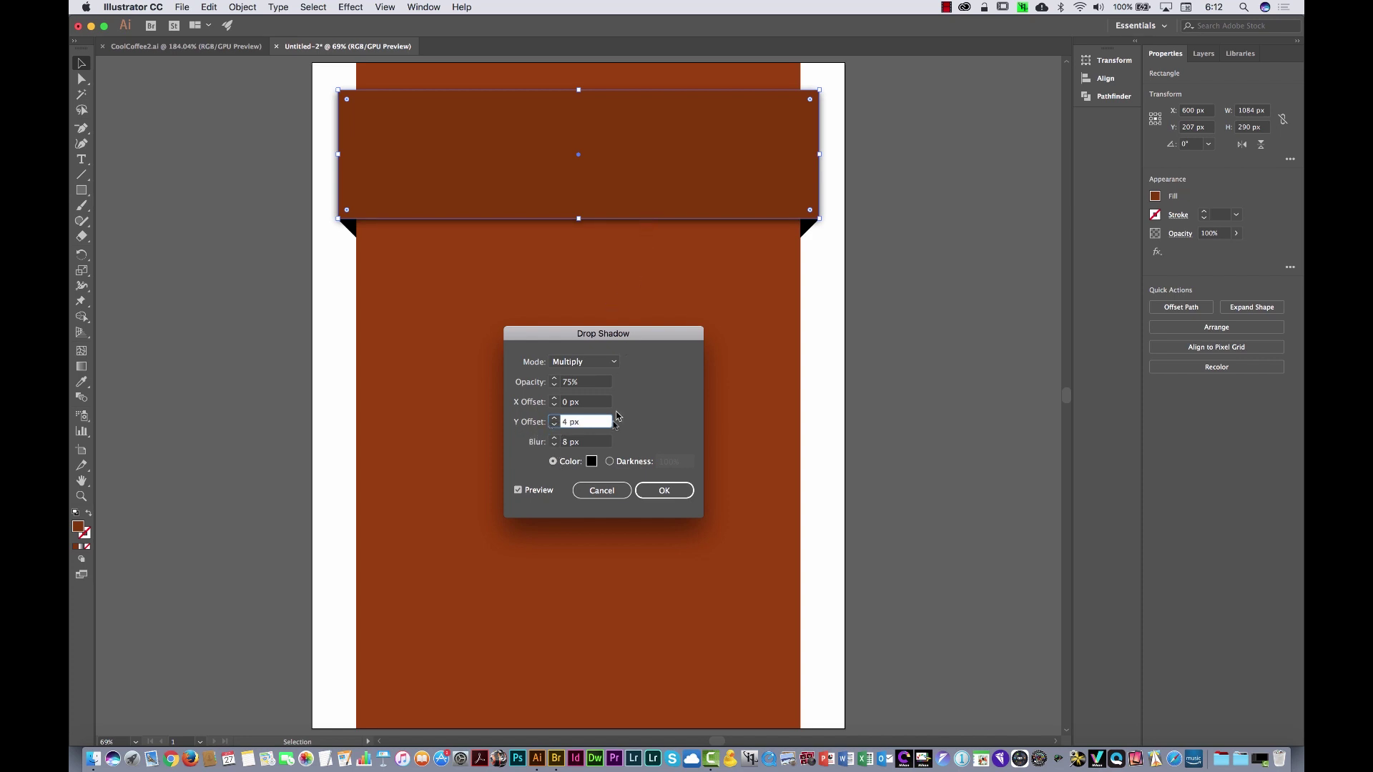
left_click(668, 492)
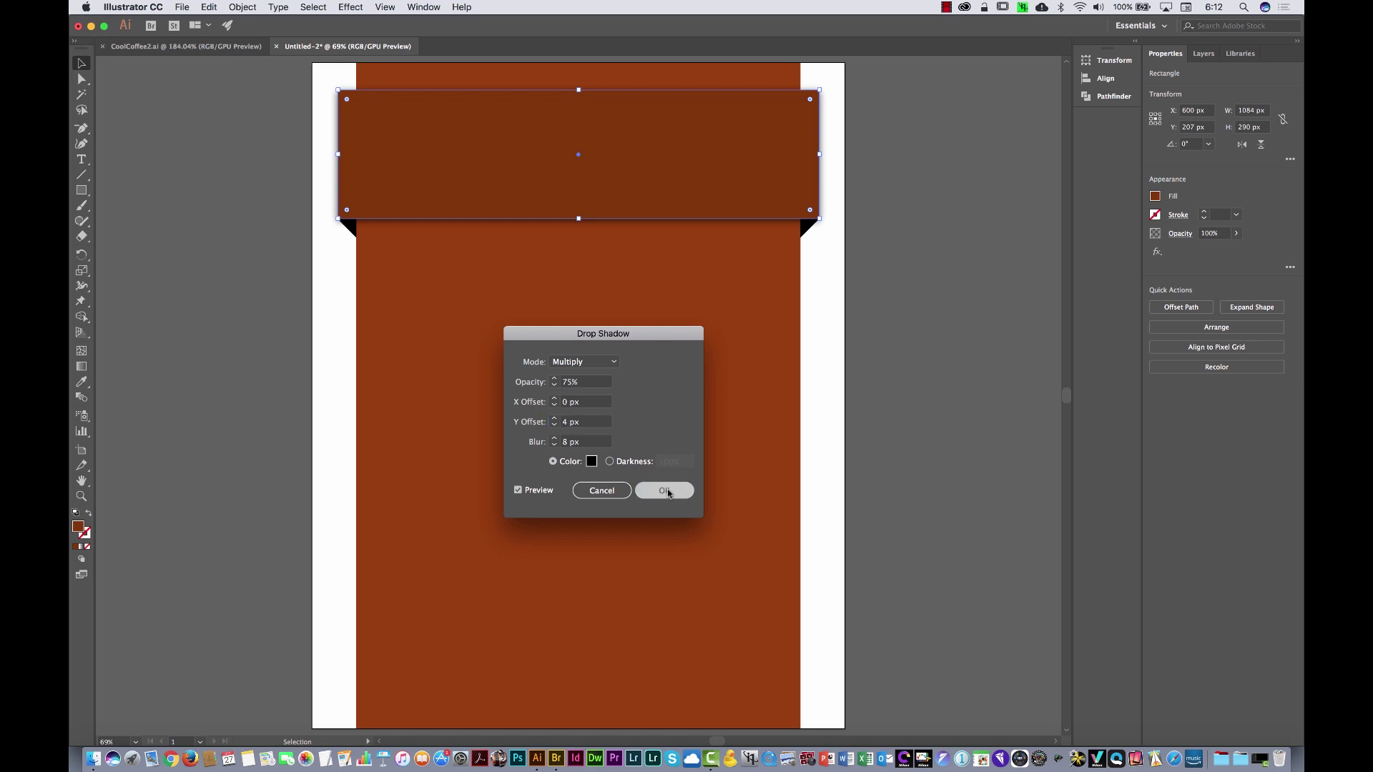
left_click(849, 400)
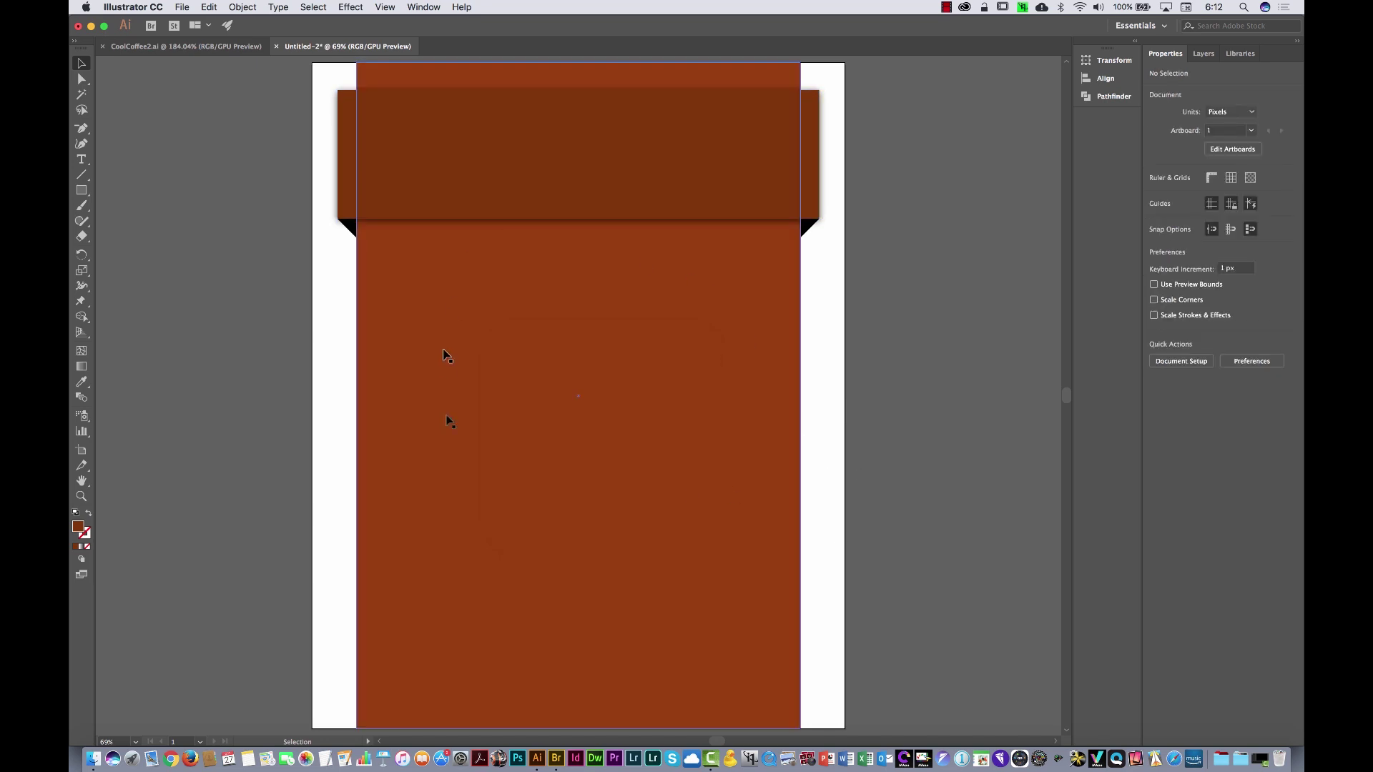
Examine the background shading of the finished layout in CoolCoffee2.ai, and return to the Untitled-2 document
left_click(228, 47)
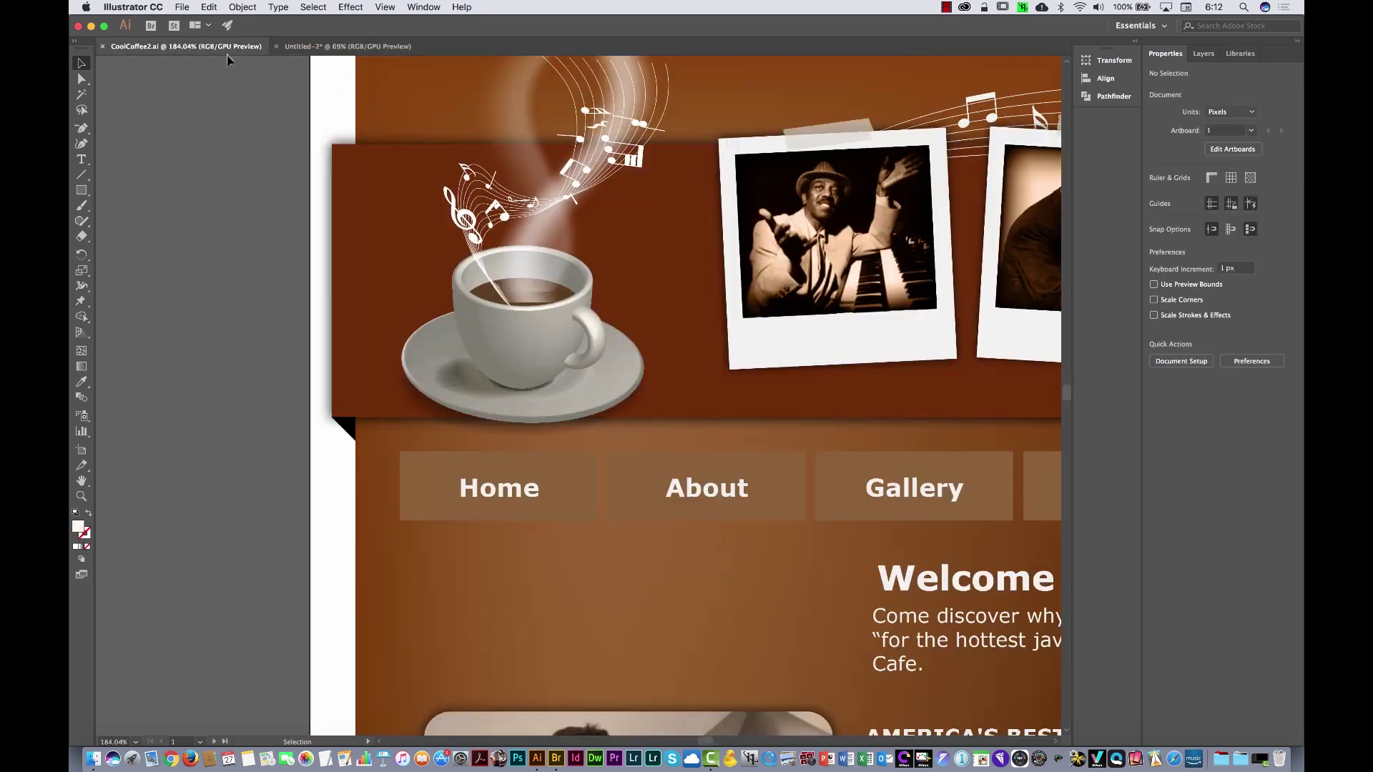
key("super+0")
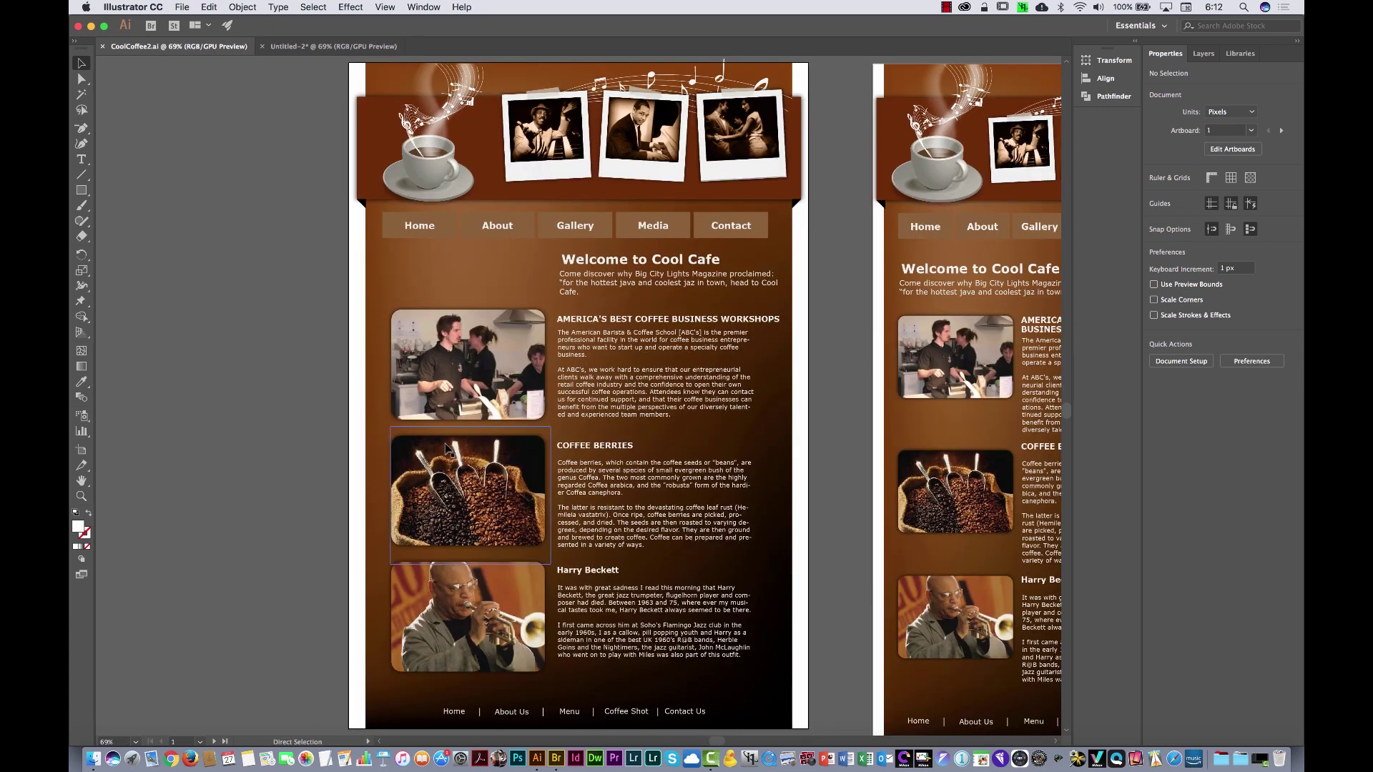
left_click(483, 259)
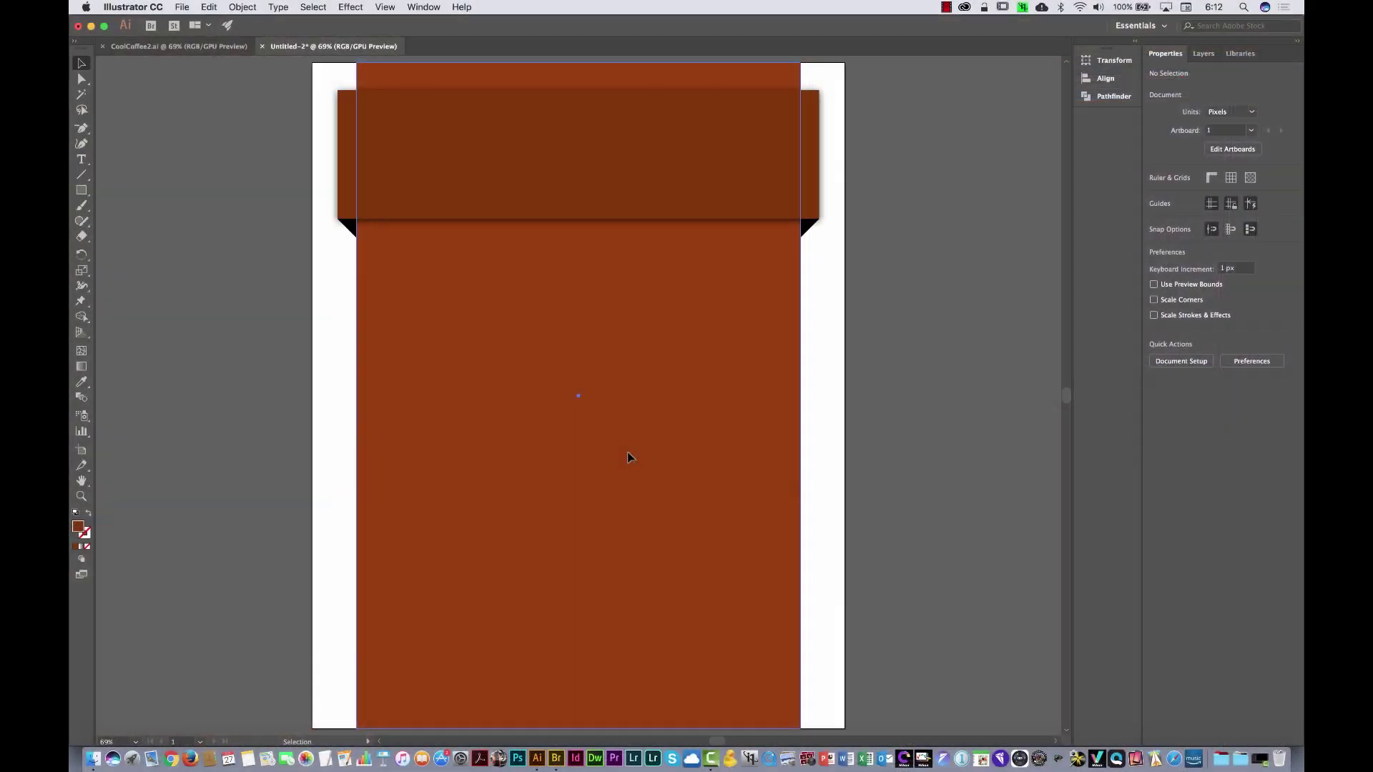
Save the large rectangle's brown fill as a global swatch, R=155 G=62 B=0, and add it to the library
left_click(557, 632)
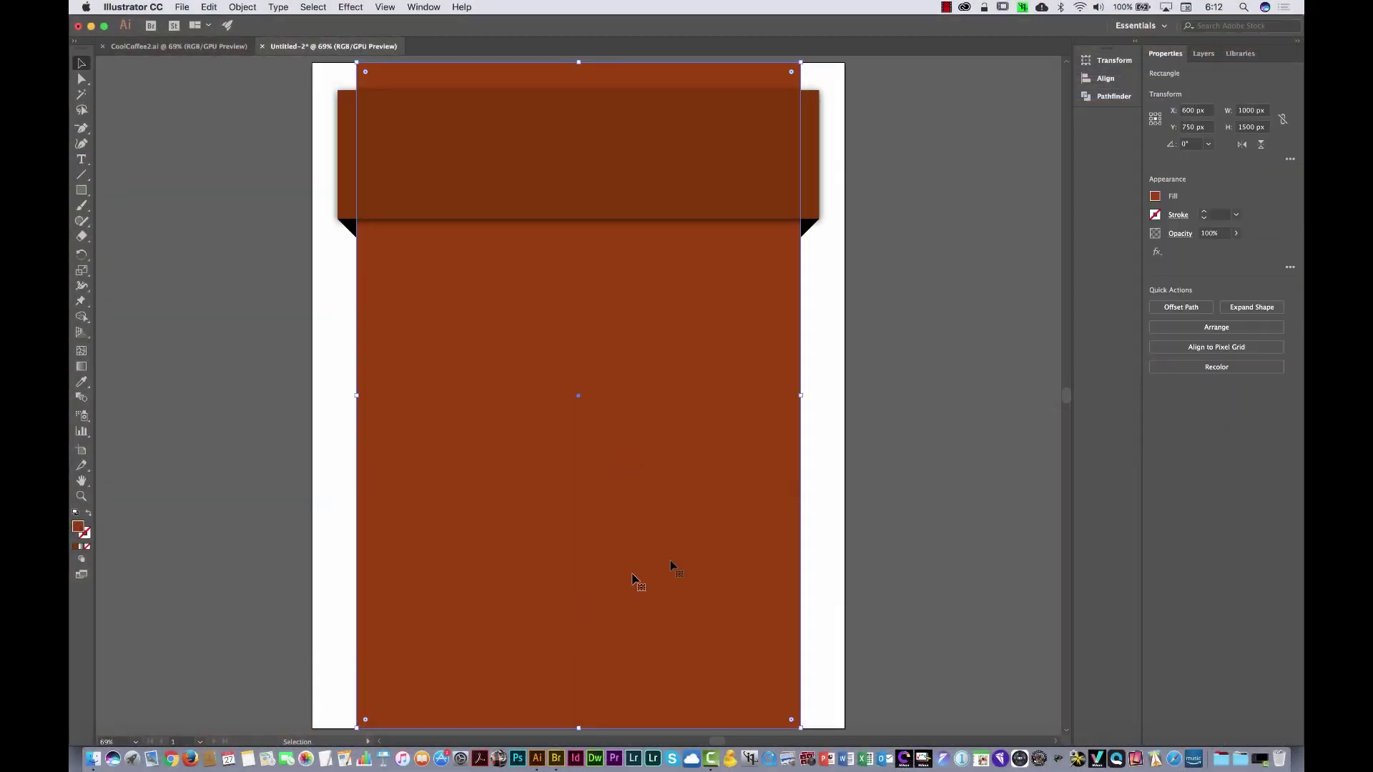
left_click(925, 348)
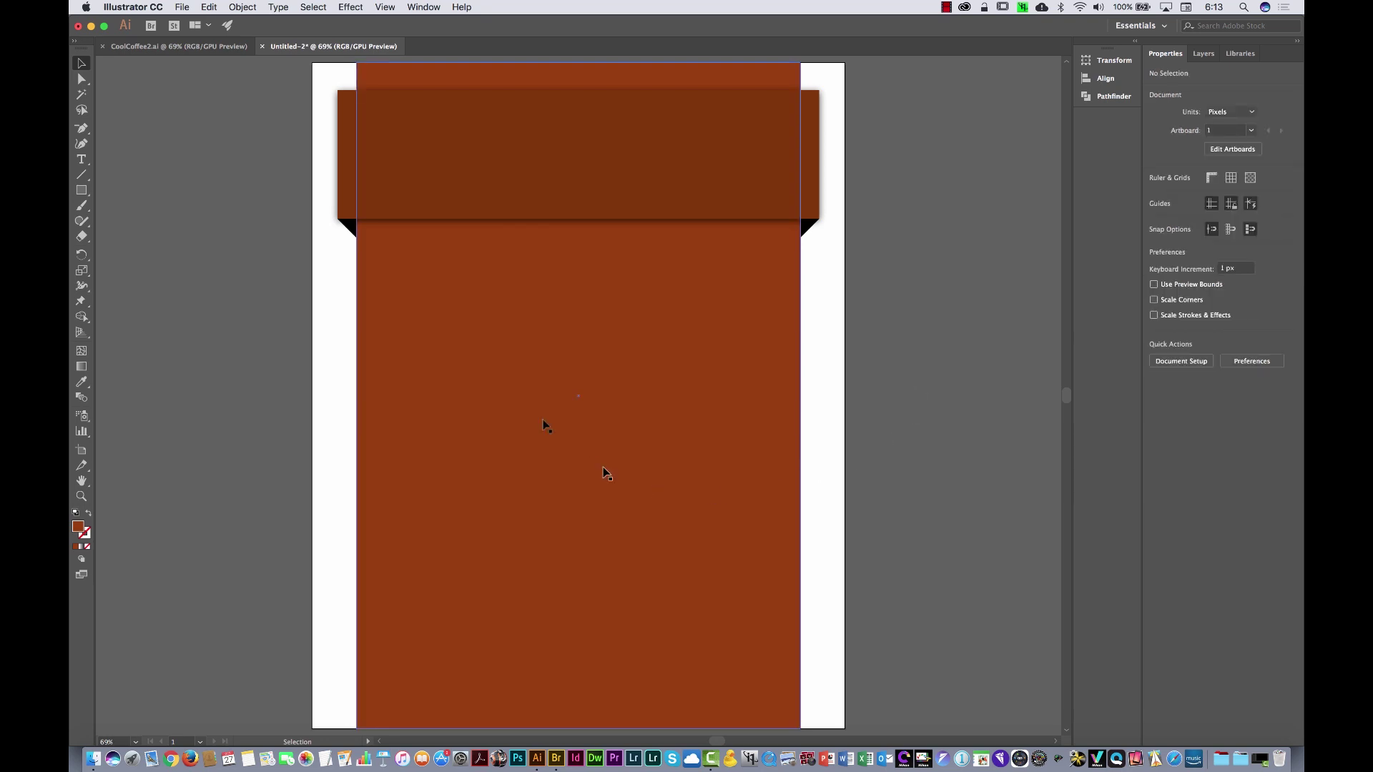
left_click(425, 7)
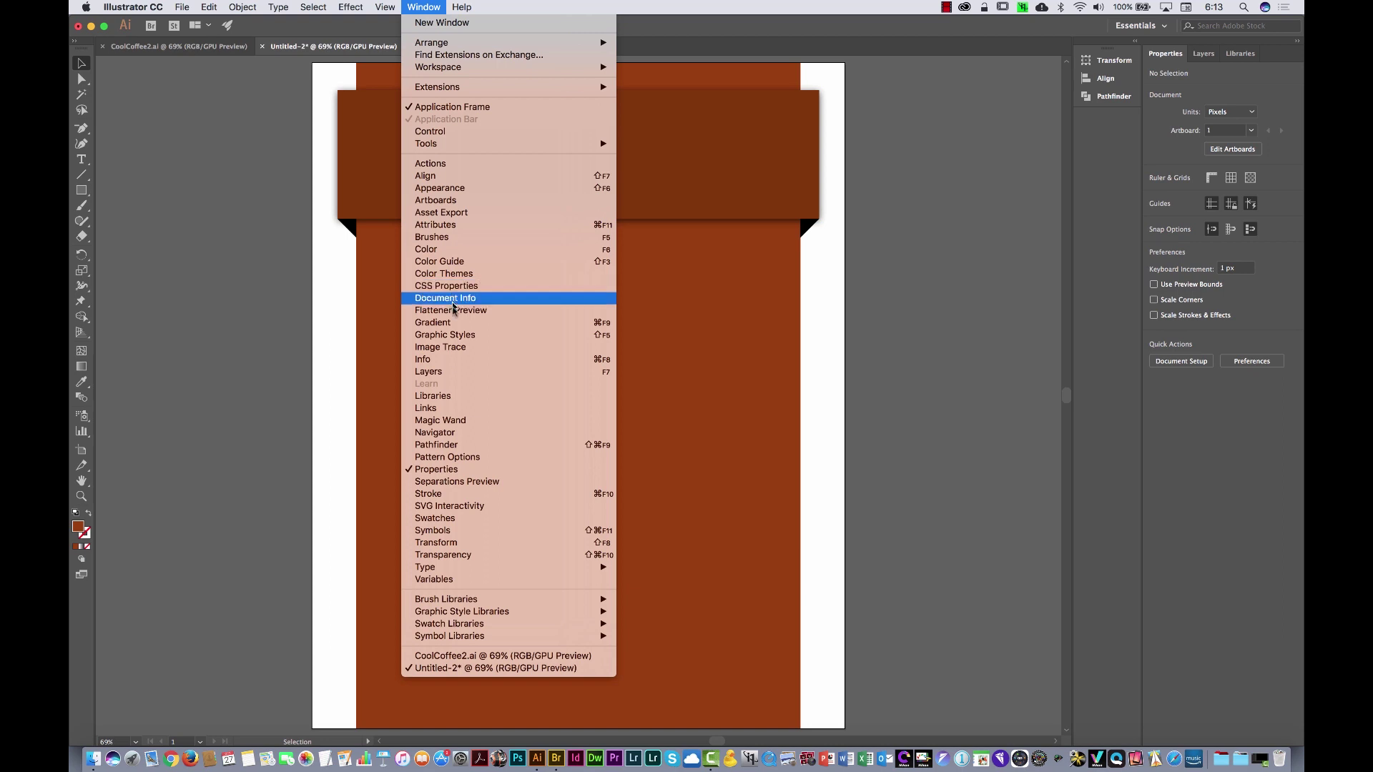
left_click(461, 518)
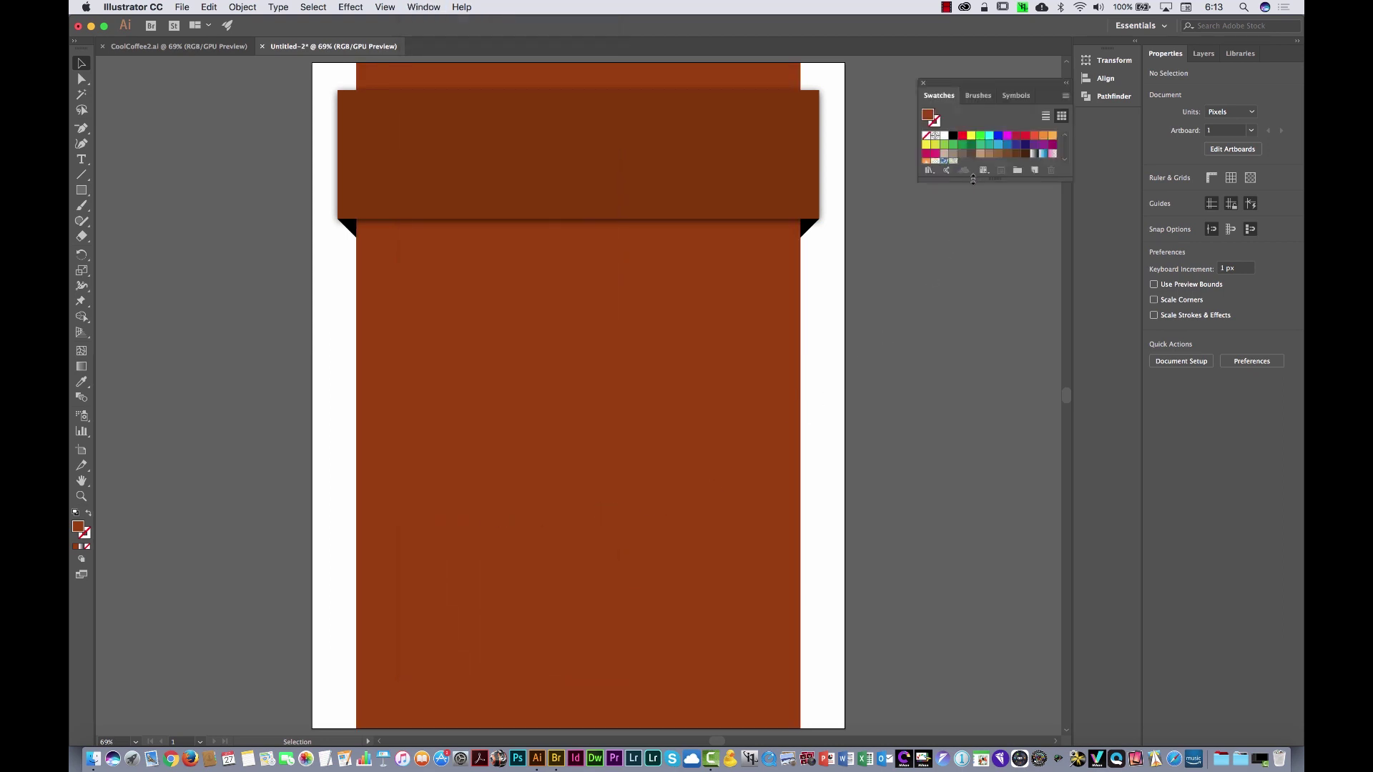
left_click_drag(972, 179, 961, 314)
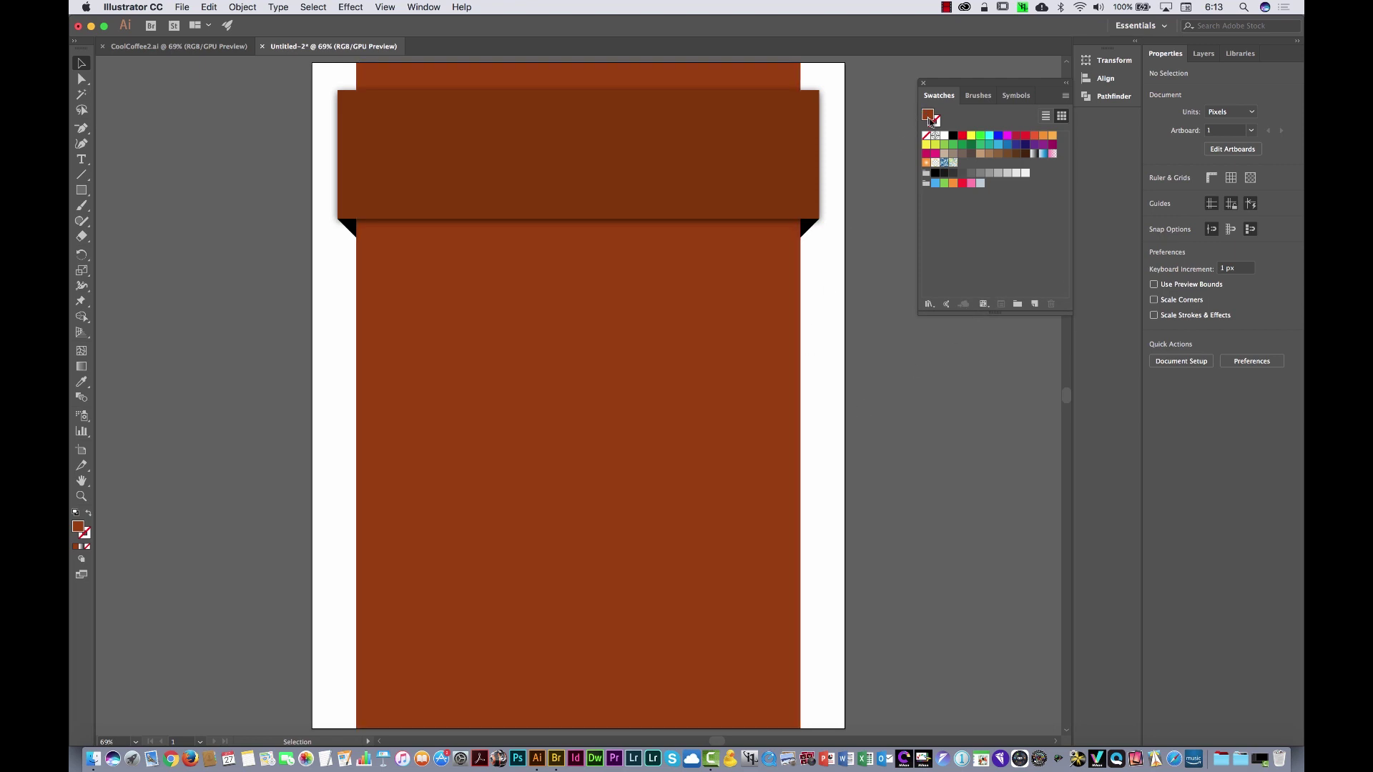
left_click(1035, 304)
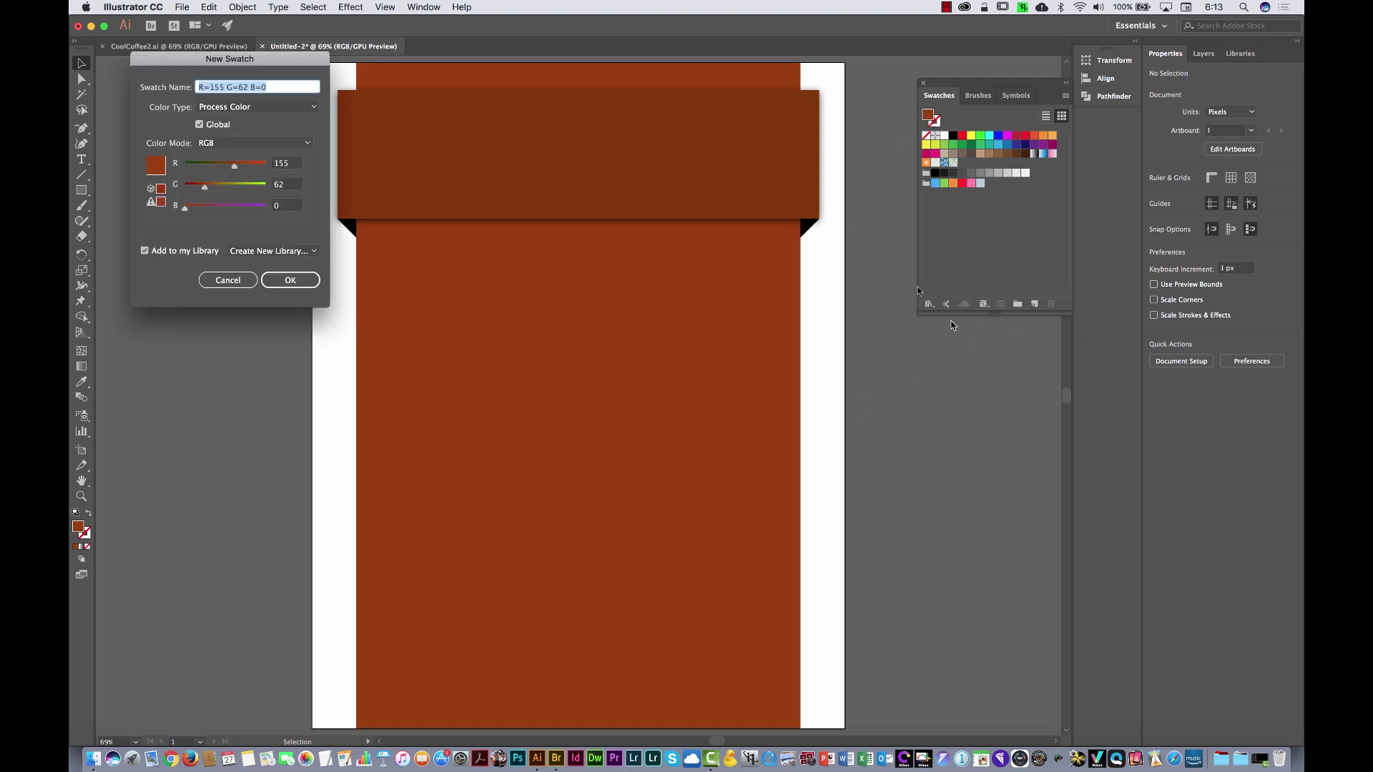
left_click(300, 281)
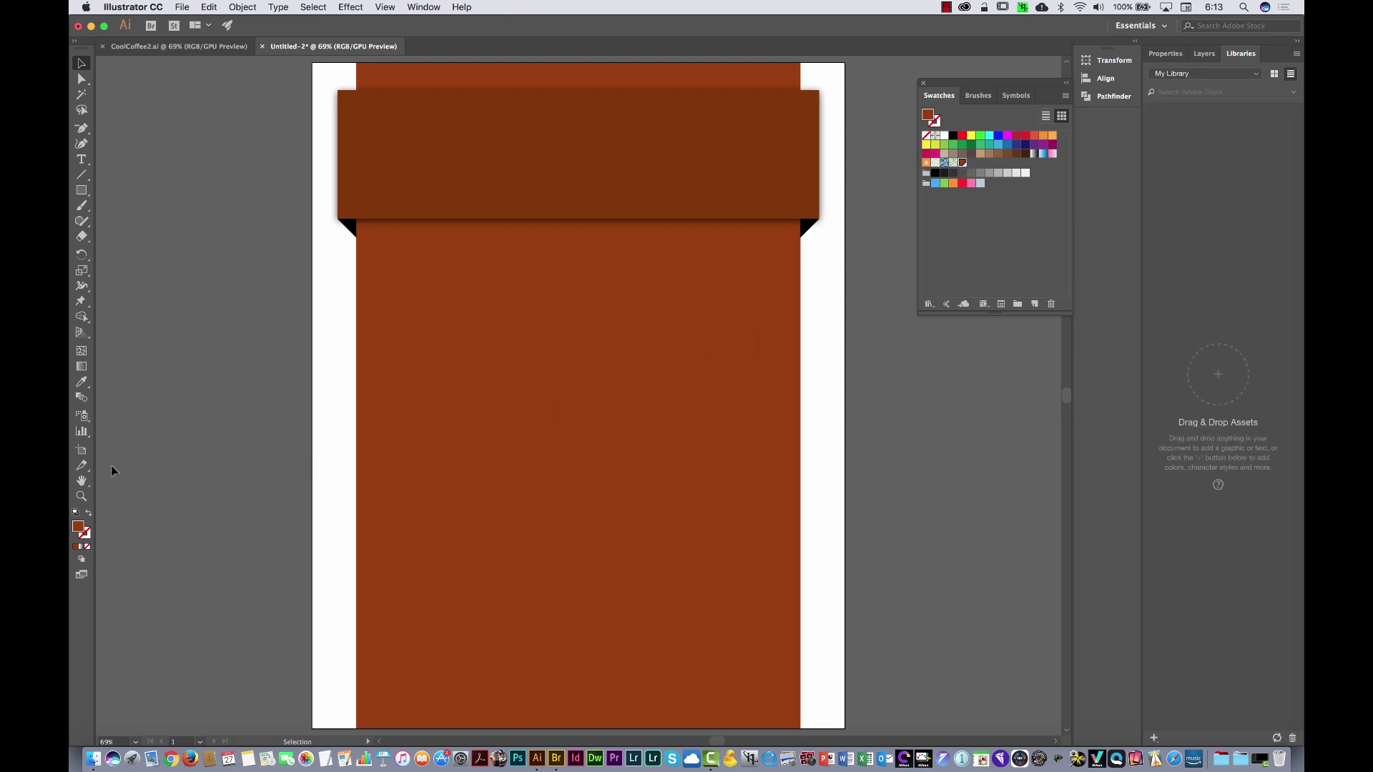
Build a linear gradient from the saved brown to near-black, removing the white stop and placing the brown stop at about 30.5%
left_click(424, 8)
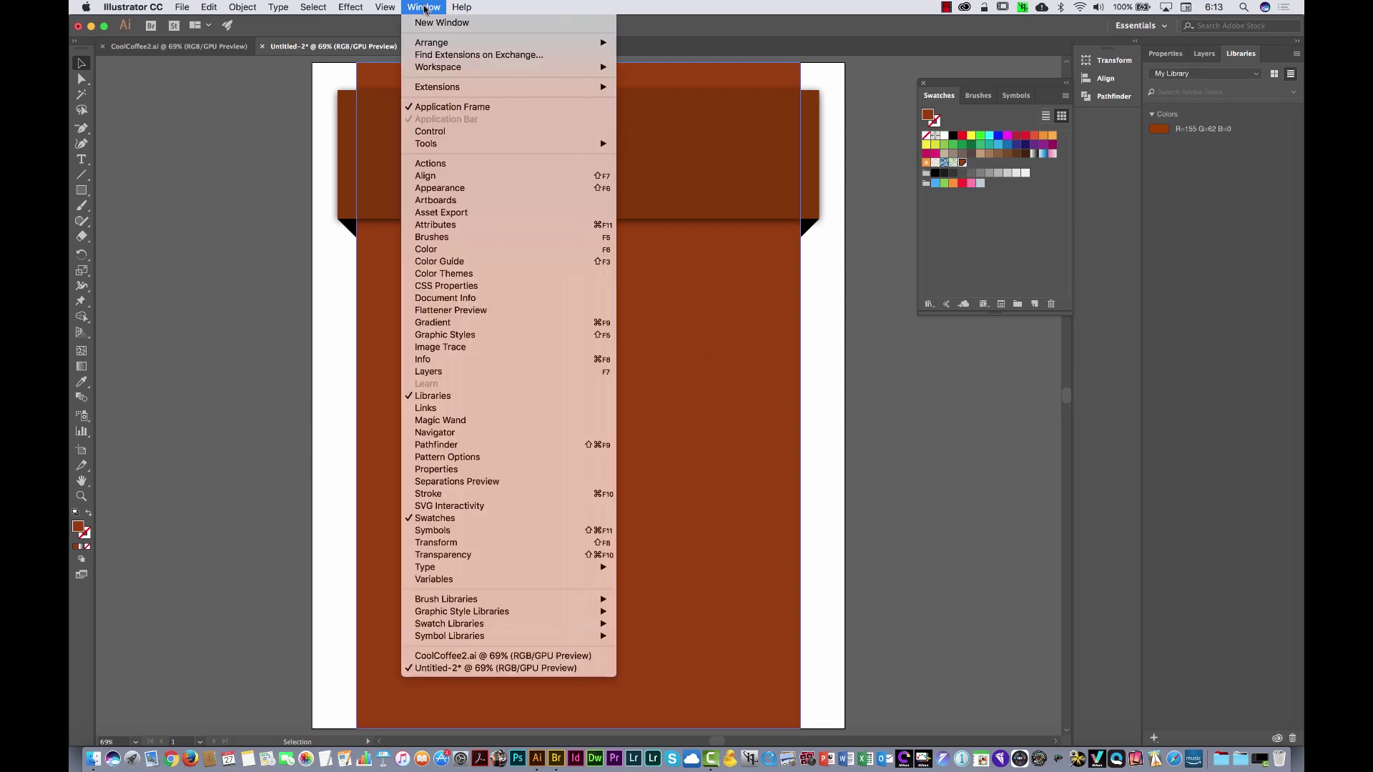
left_click(439, 323)
left_click_drag(605, 373, 932, 371)
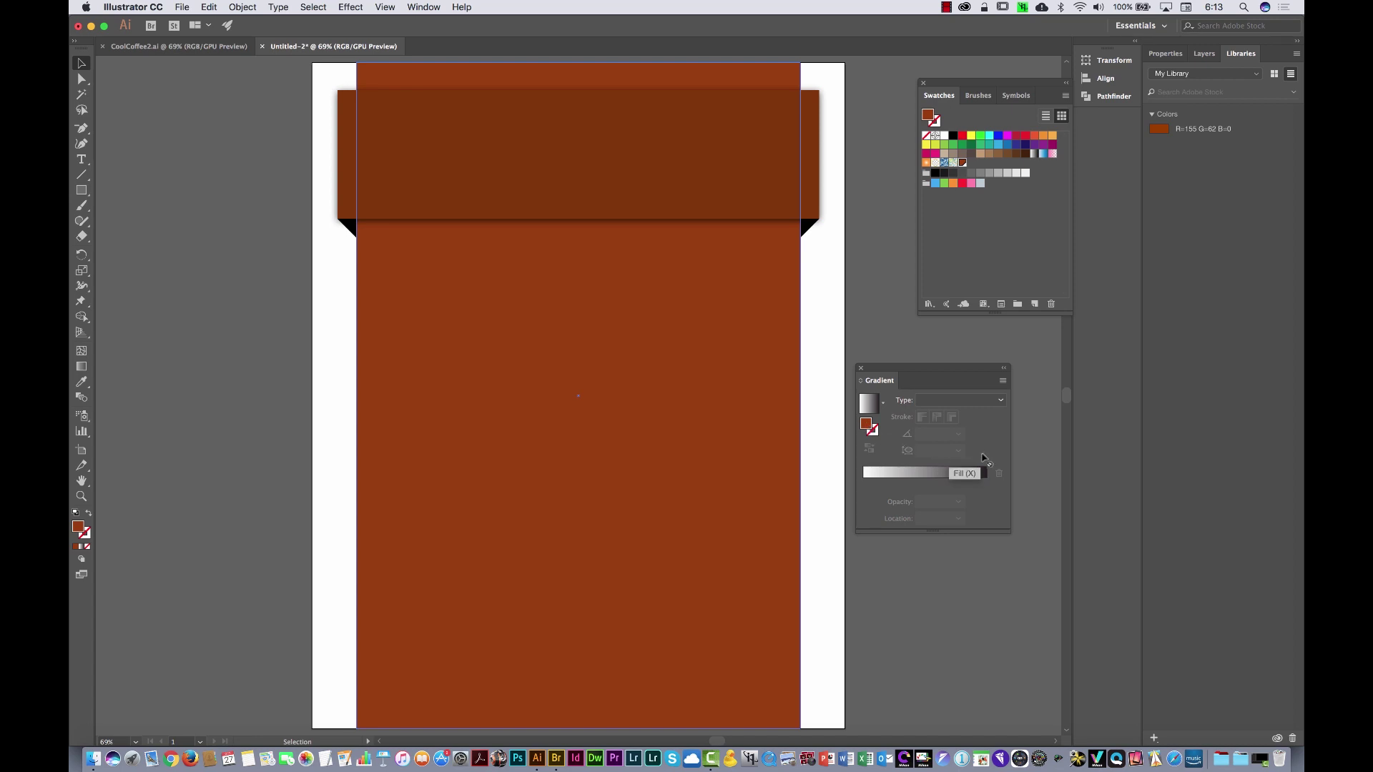
left_click_drag(982, 458, 929, 486)
left_click(896, 567)
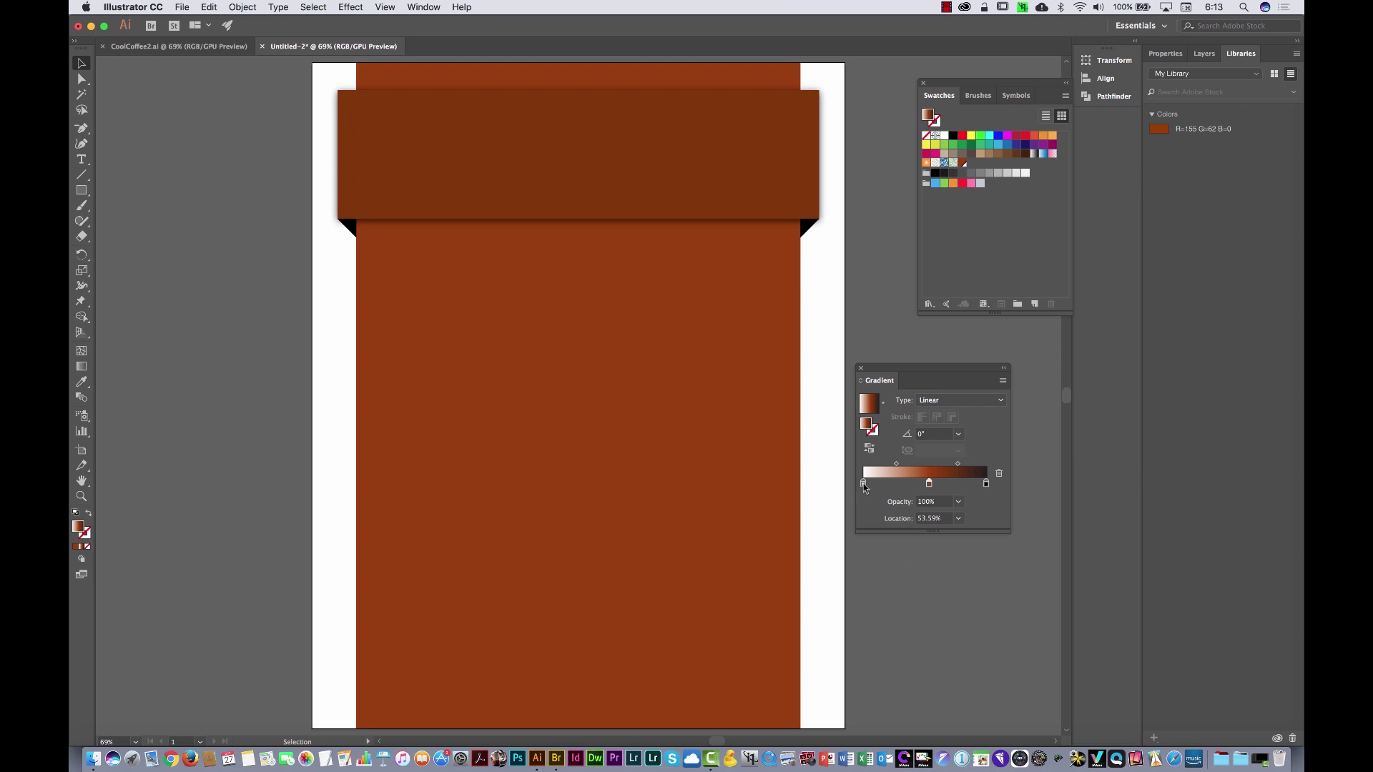
left_click_drag(864, 485, 867, 523)
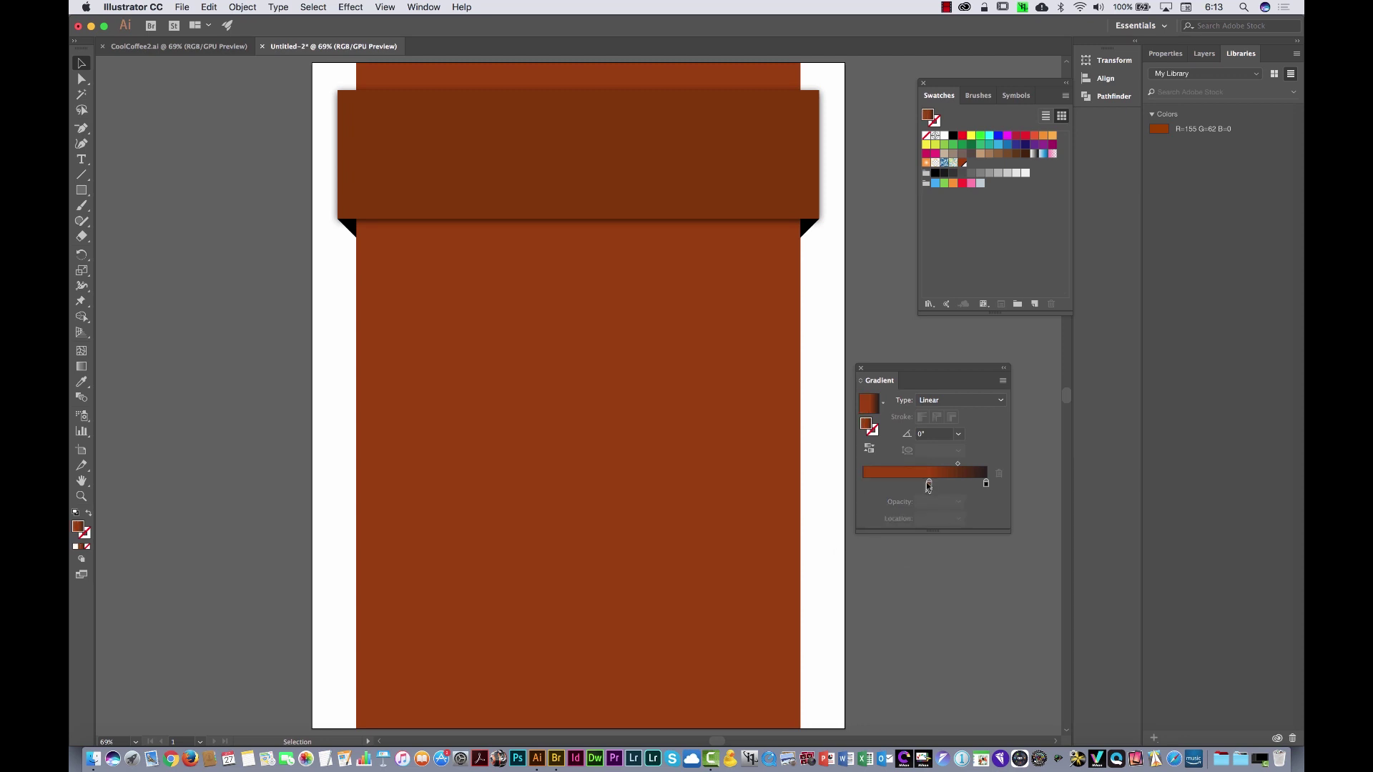
left_click_drag(922, 485, 901, 486)
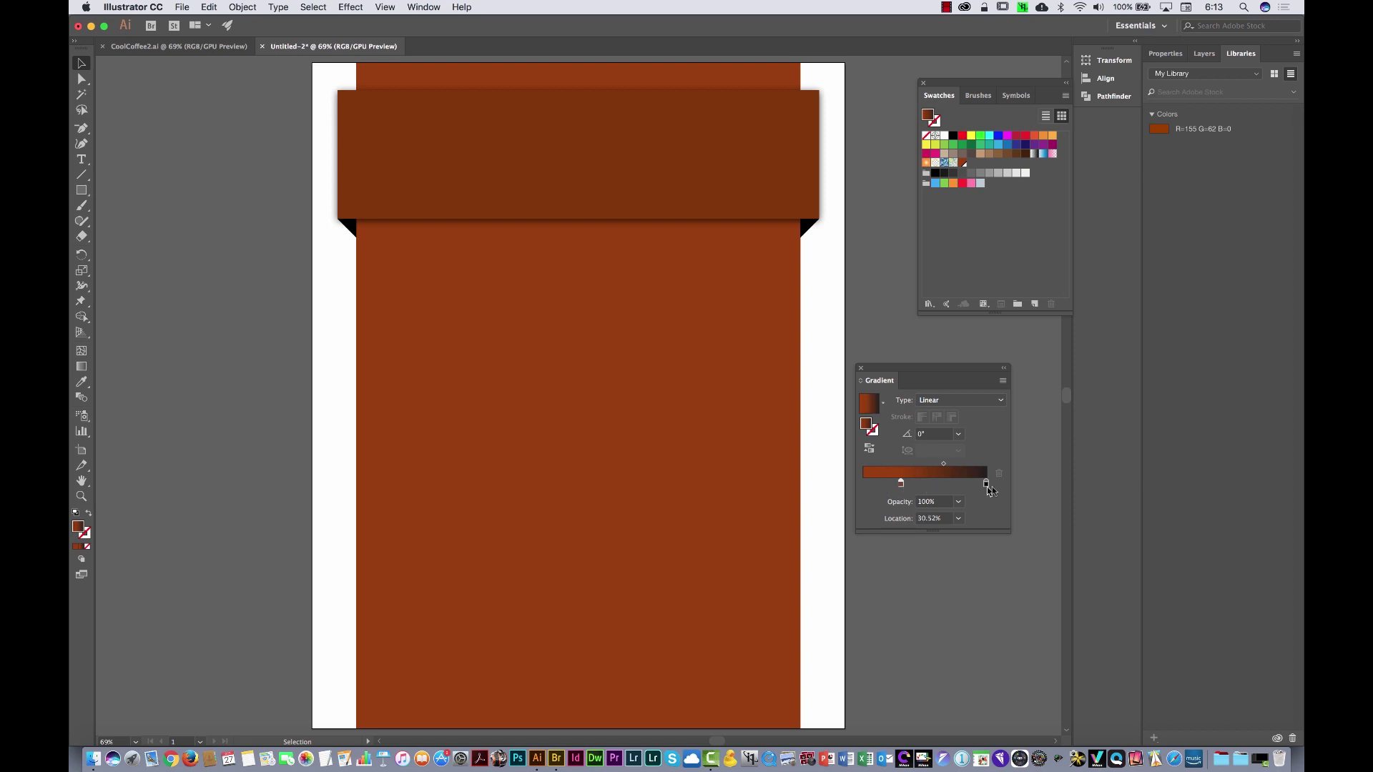
Fill the large rectangle with the brown-to-dark gradient and redraw its direction from the banner toward the lower right at about -75°
left_click_drag(866, 404, 616, 332)
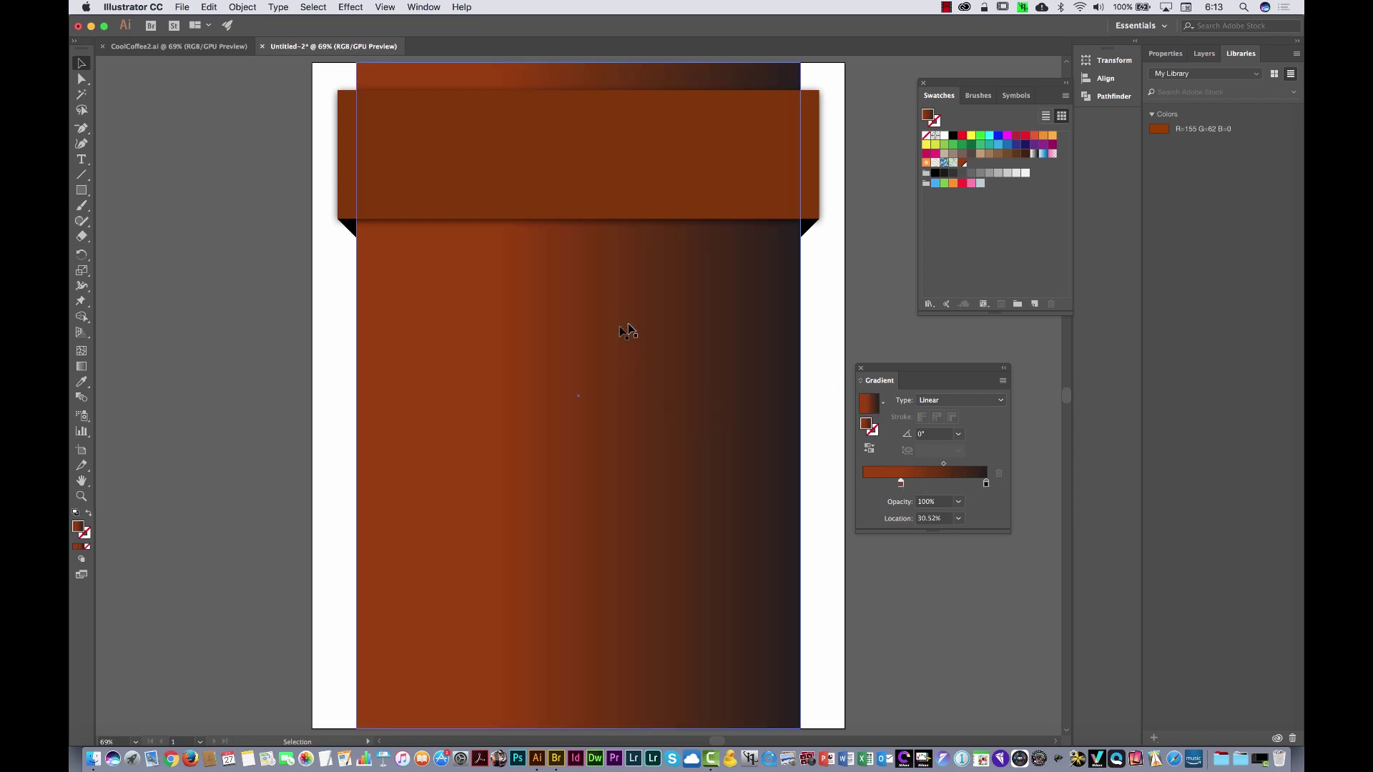
left_click(735, 386)
left_click(82, 368)
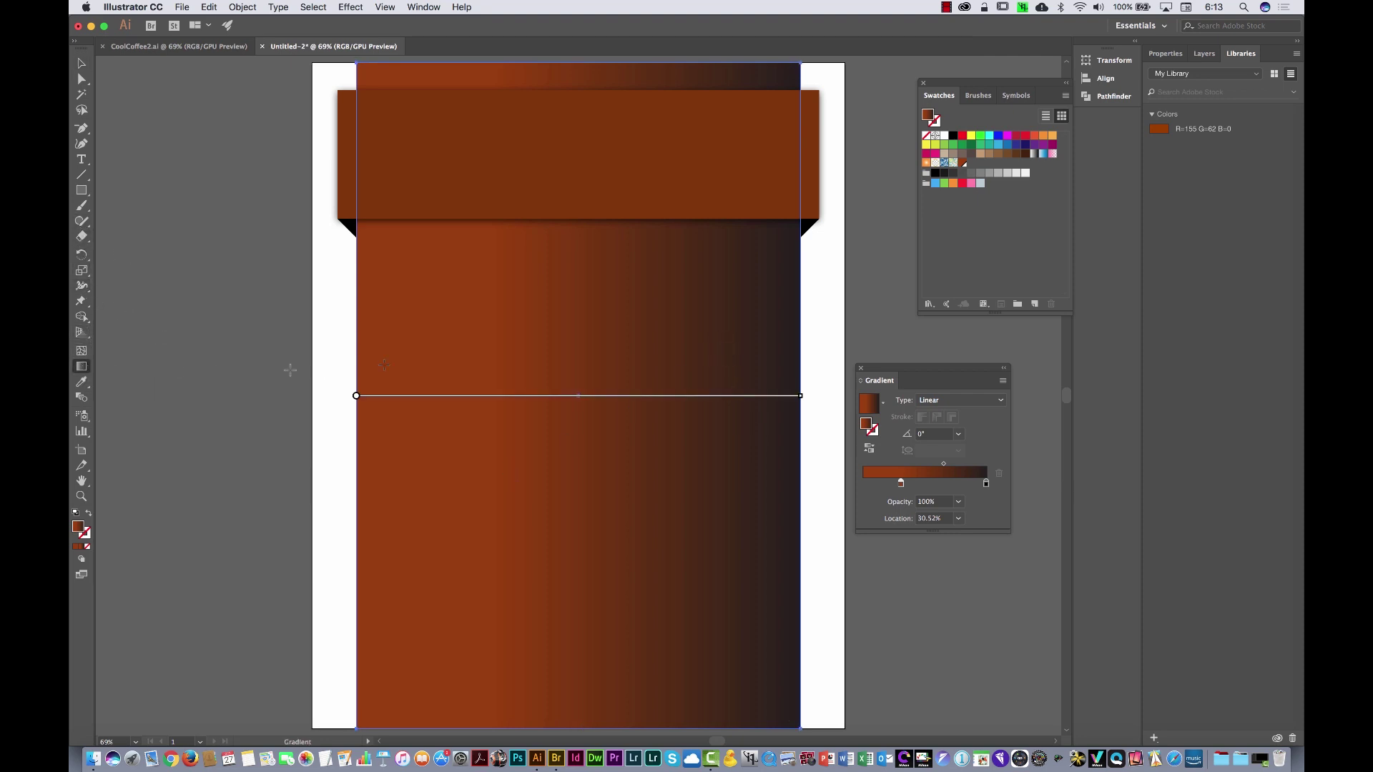
left_click_drag(515, 162, 652, 666)
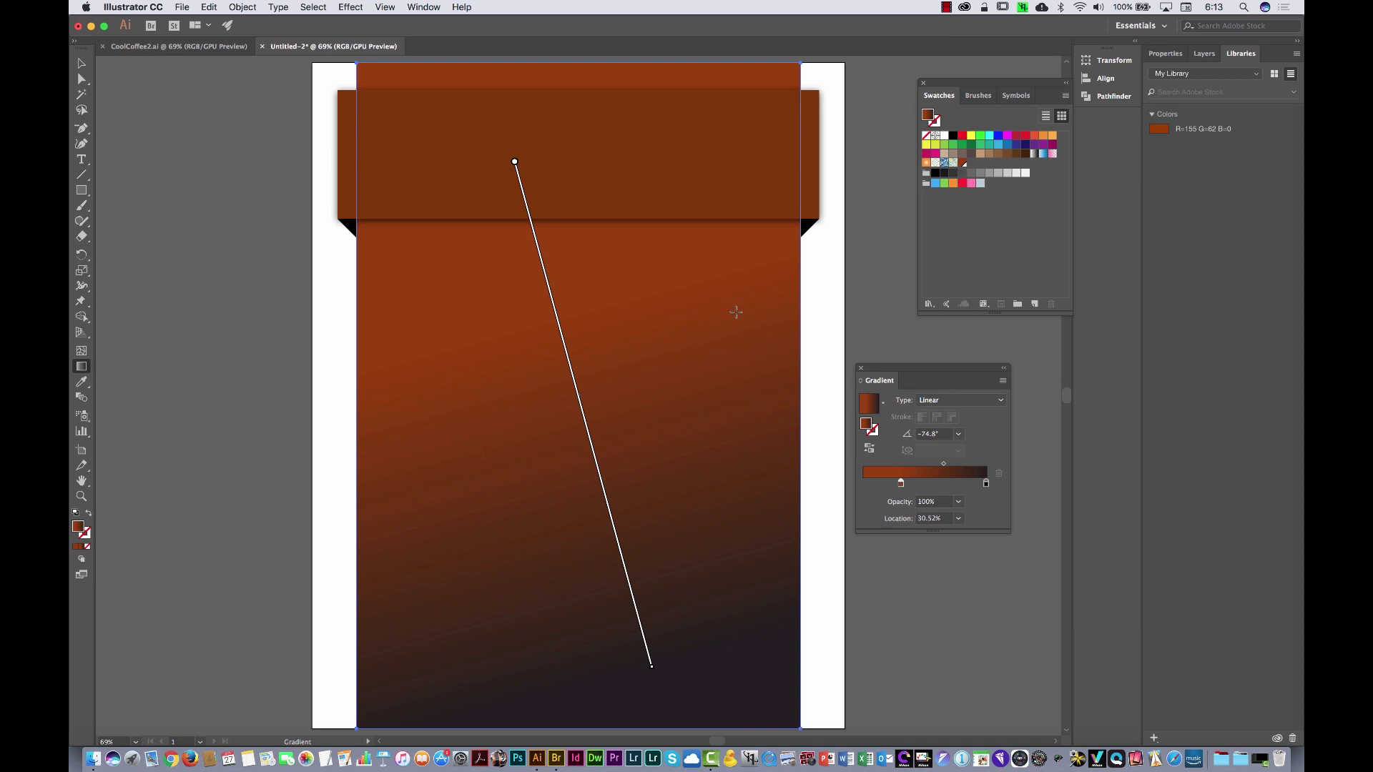
key("v")
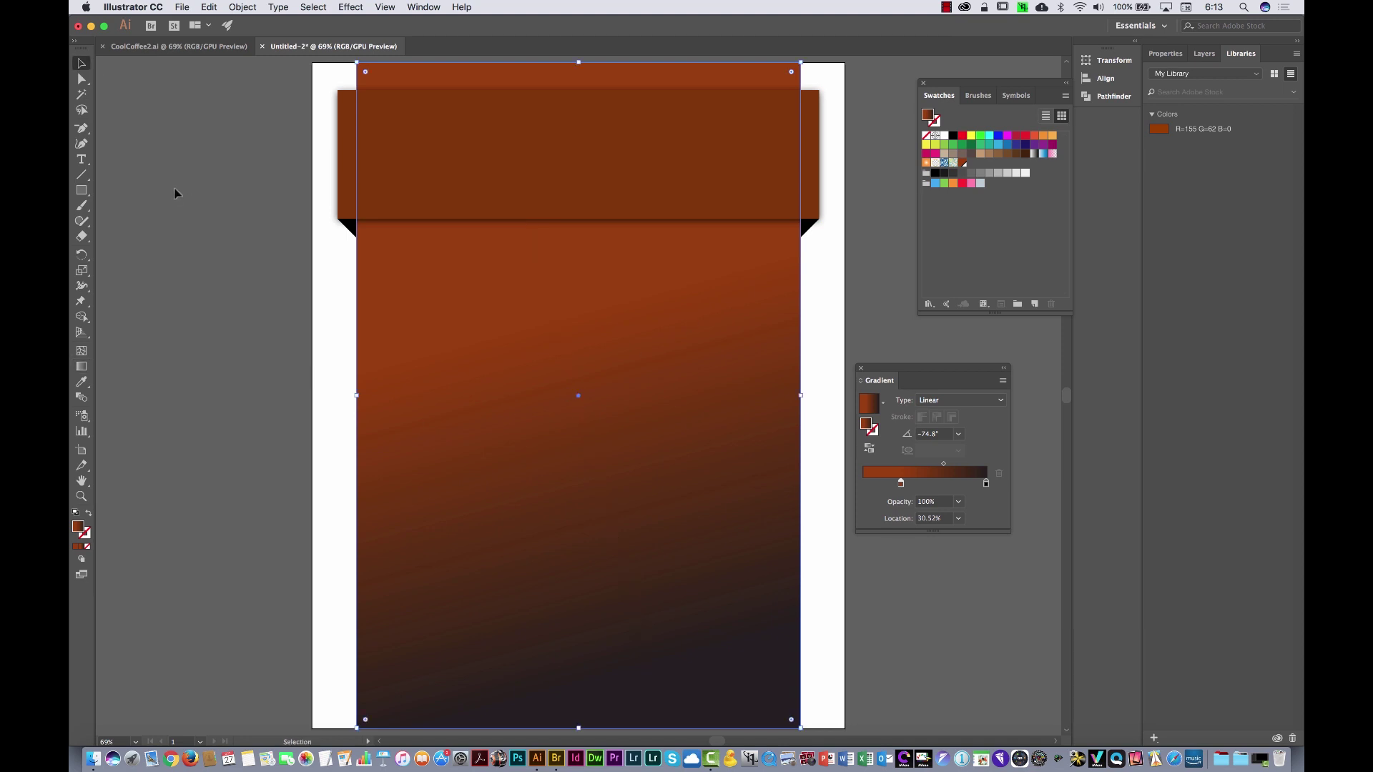
left_click(332, 601)
Fill the large rectangle with the saved solid brown swatch and add a gradient mesh point near its left side, just below the banner
left_click(963, 162)
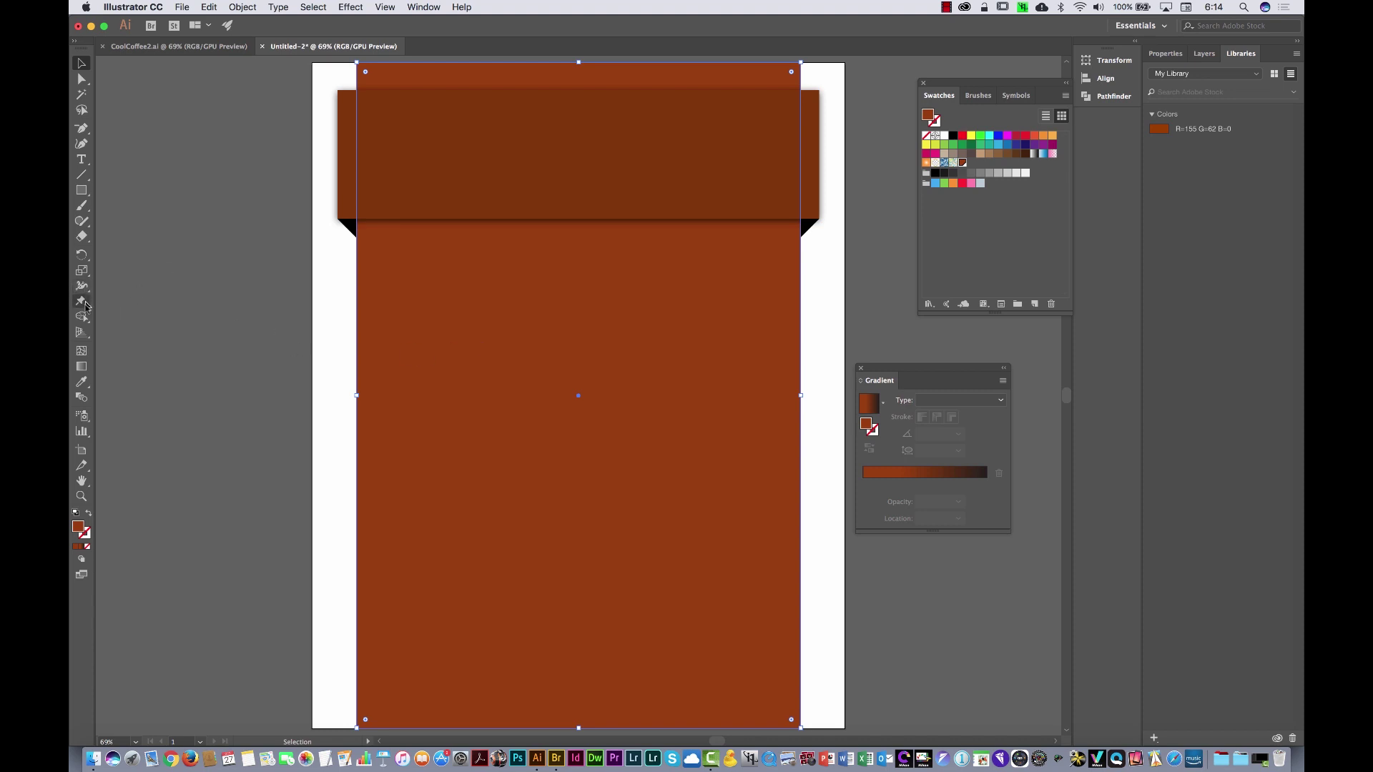
left_click(82, 353)
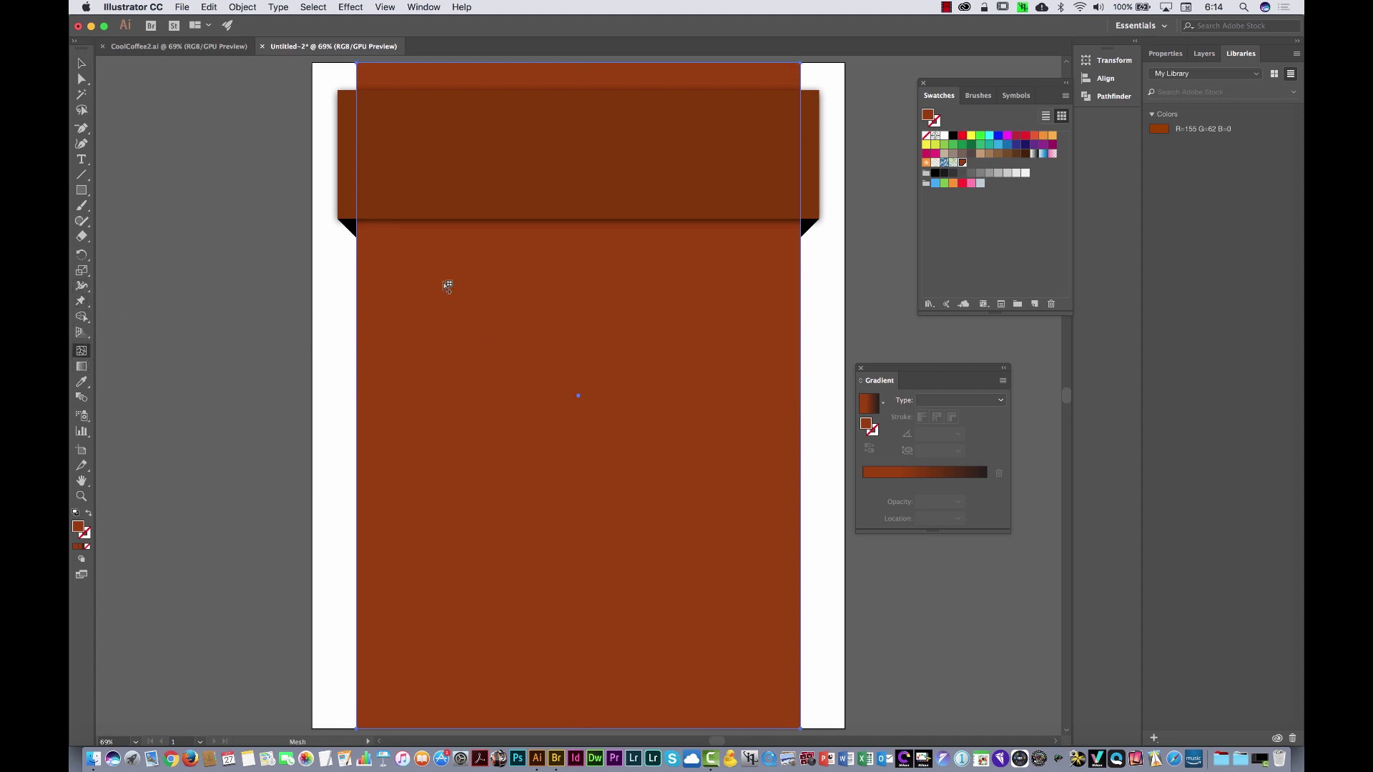
left_click(432, 238)
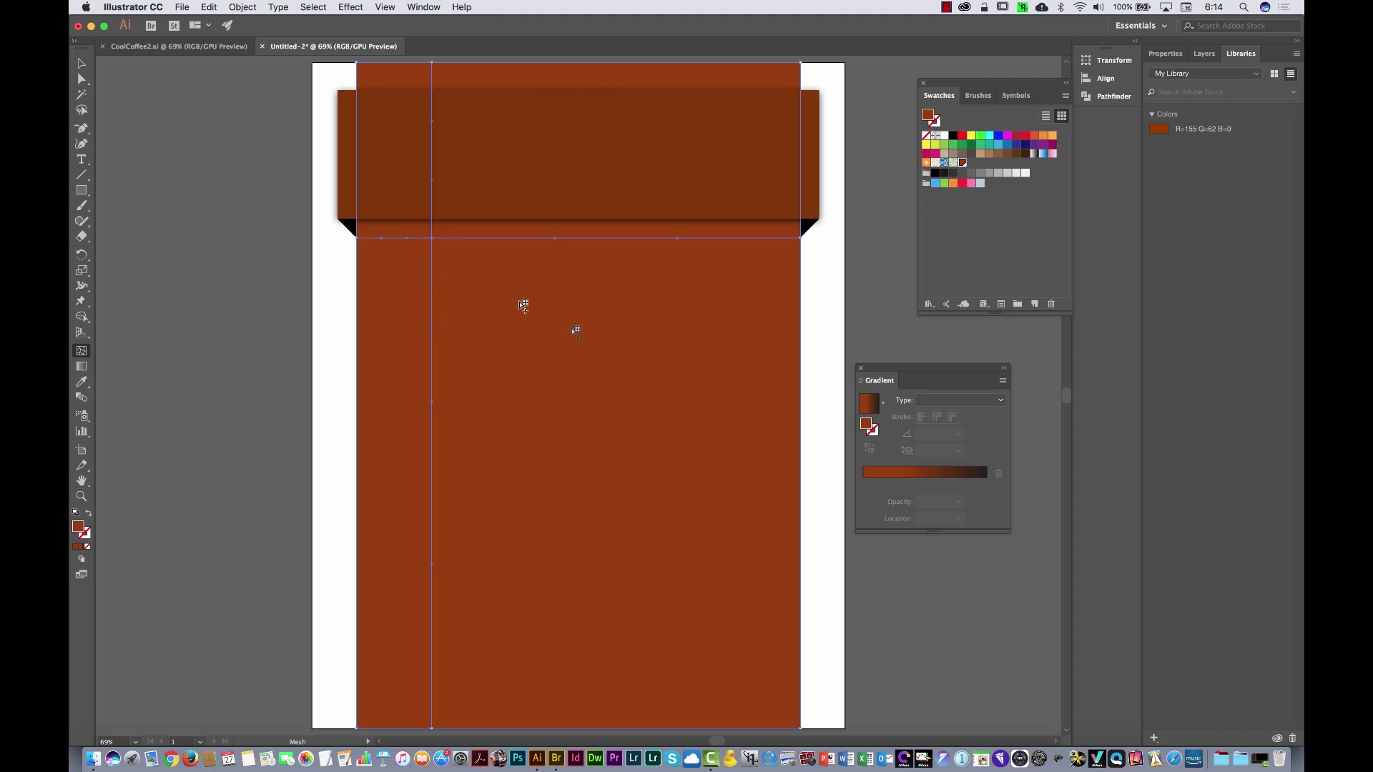
Add a mesh point near the large rectangle's lower-right corner and lighten the mesh point below the banner's left end to a 78% tint
left_click(731, 655)
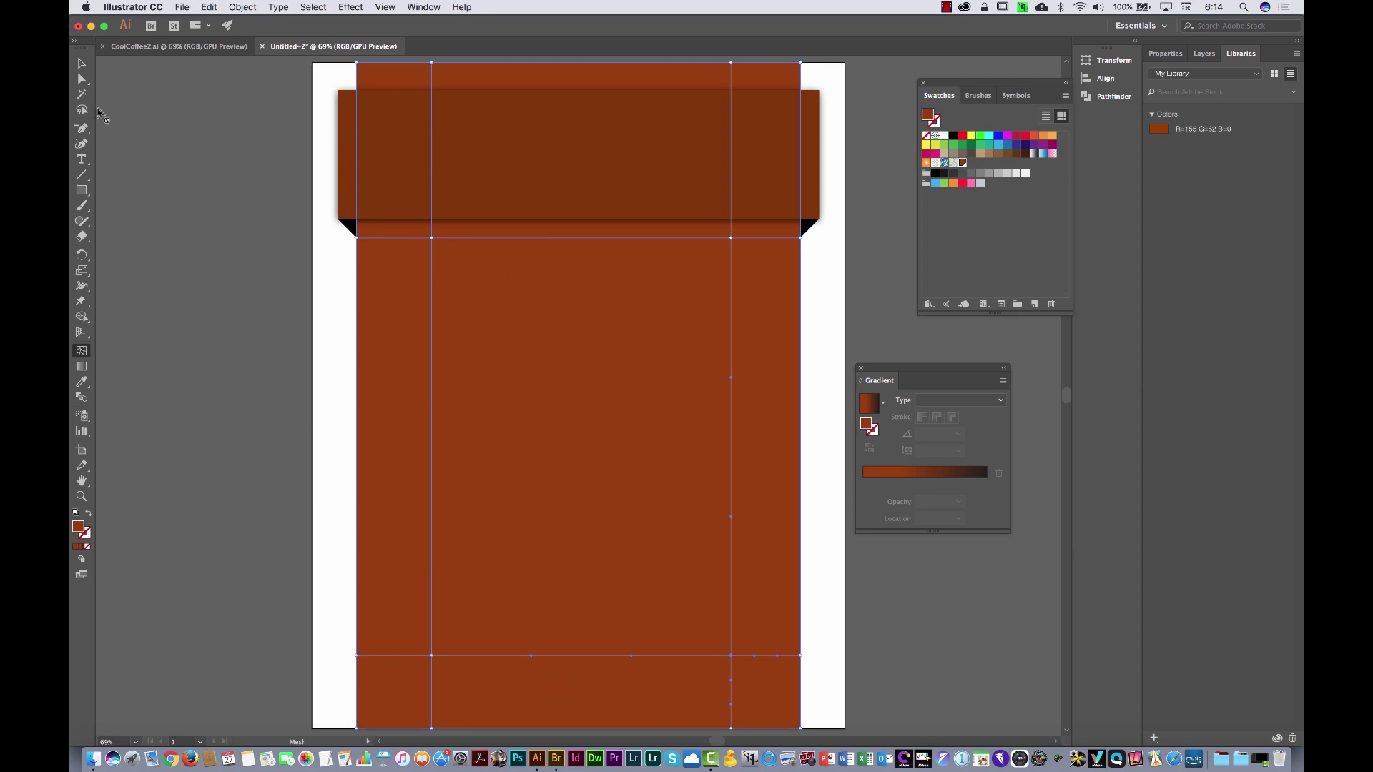
left_click(81, 111)
left_click_drag(429, 231, 423, 254)
left_click(423, 7)
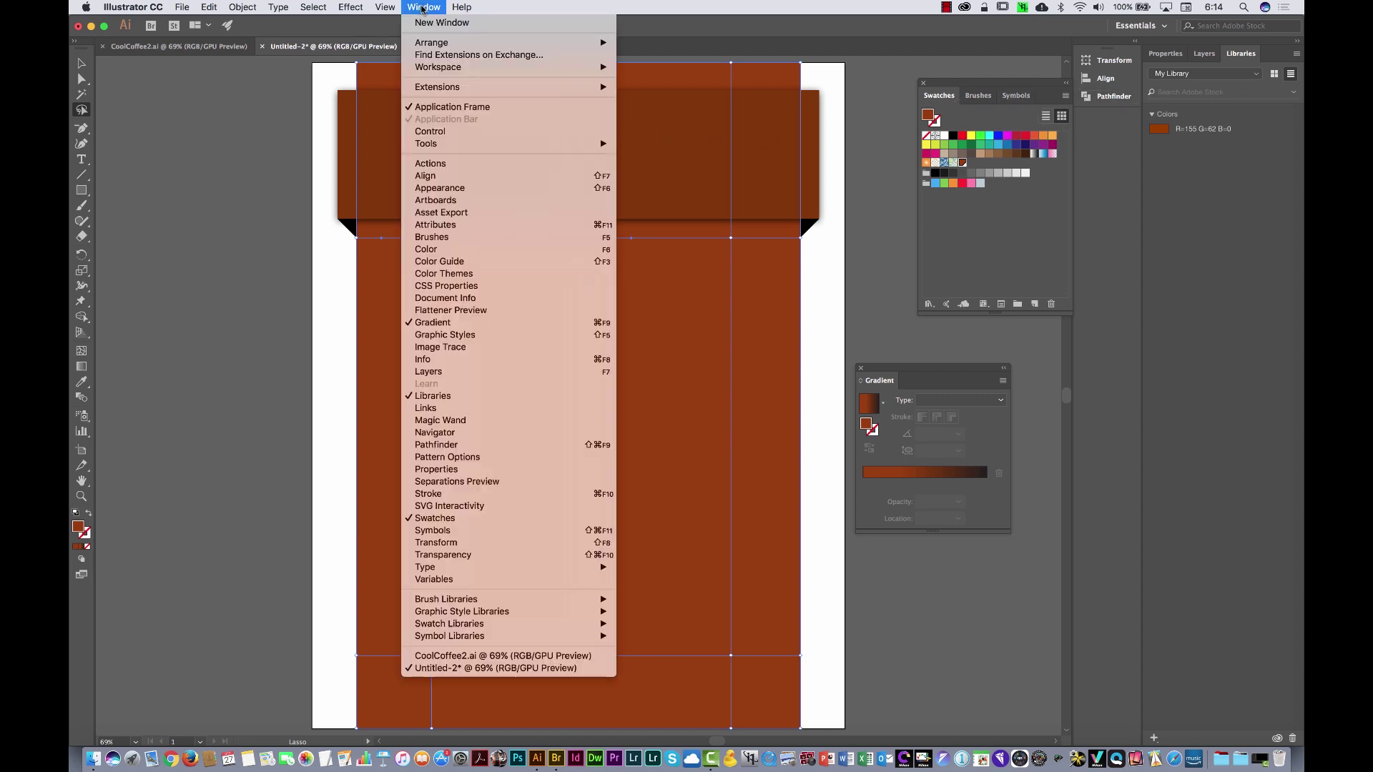
left_click(444, 250)
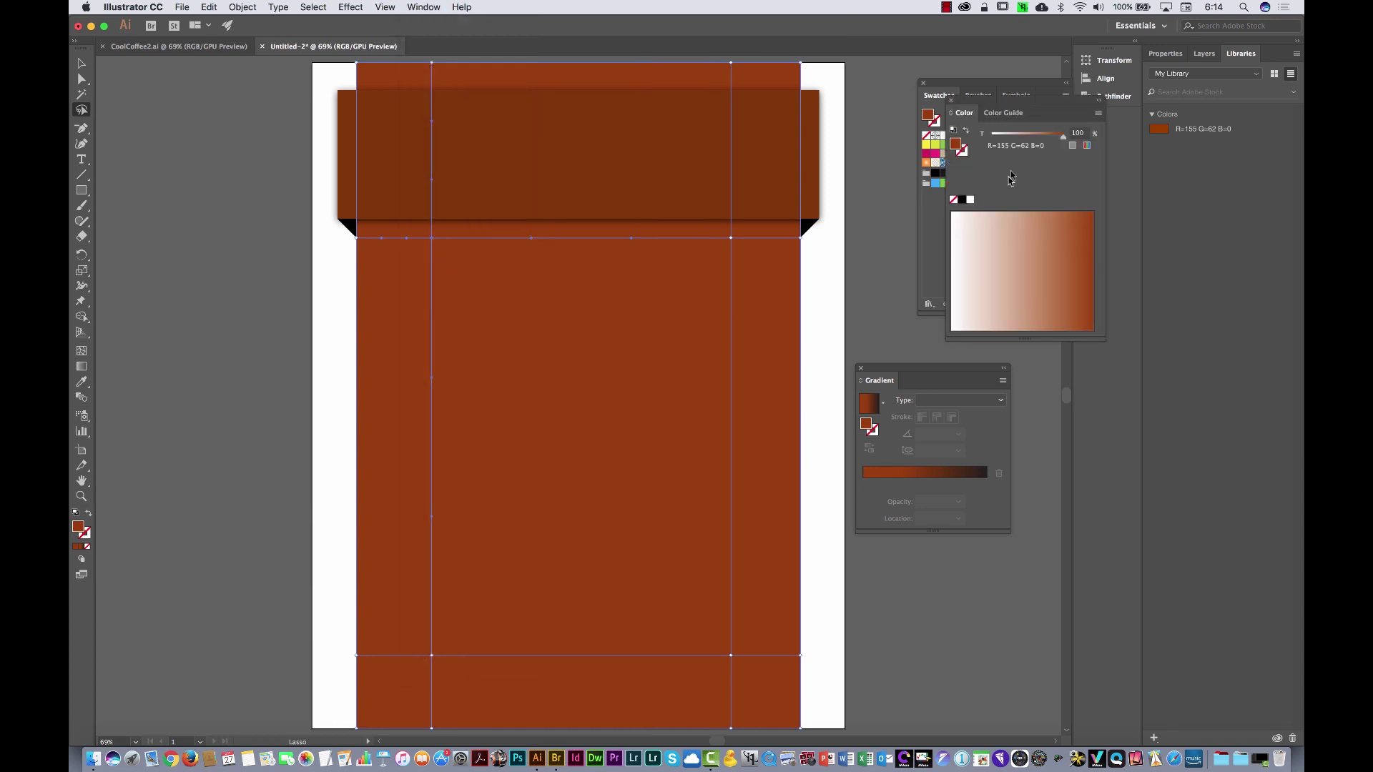
left_click_drag(1063, 139, 1049, 141)
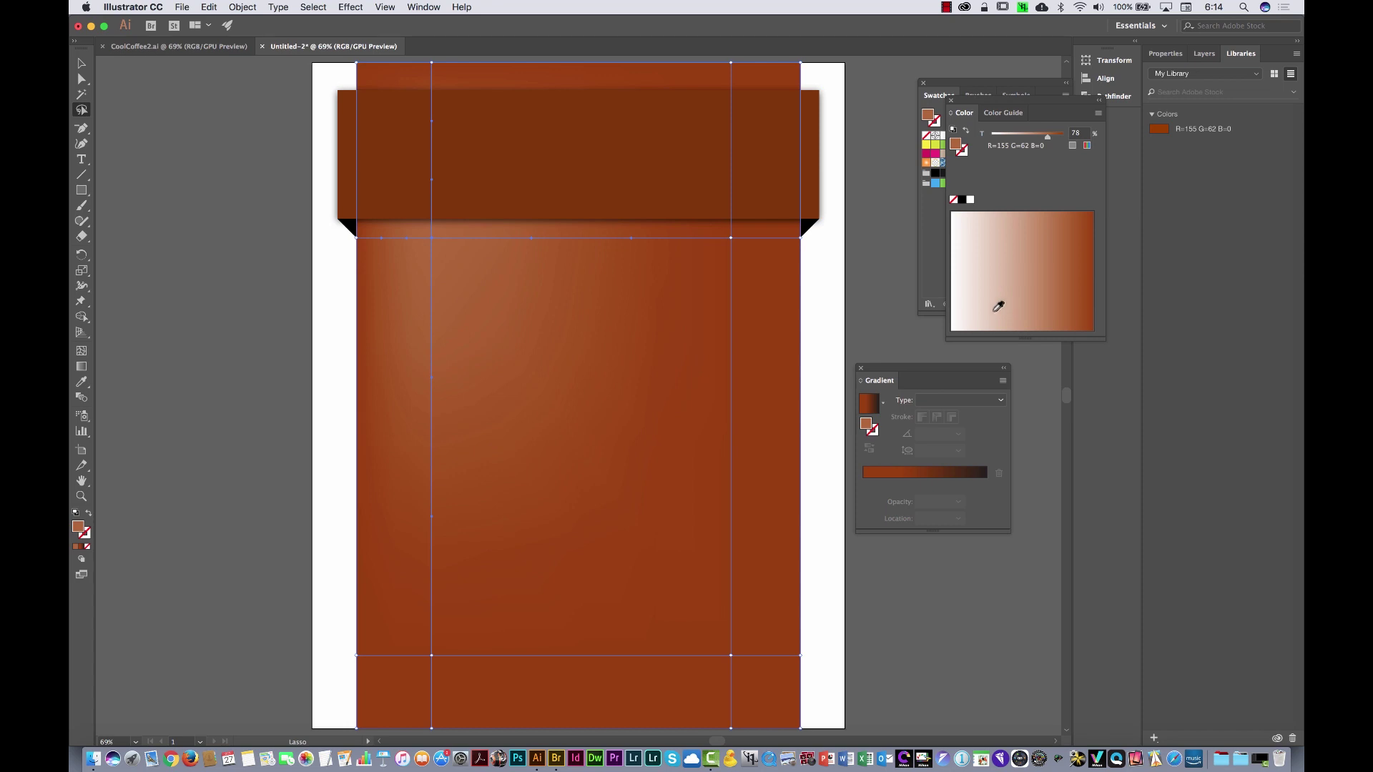
Select the mesh points along the large rectangle's bottom edge and colour them near-black brown, R=46 G=13 B=0
left_click_drag(676, 558, 644, 377)
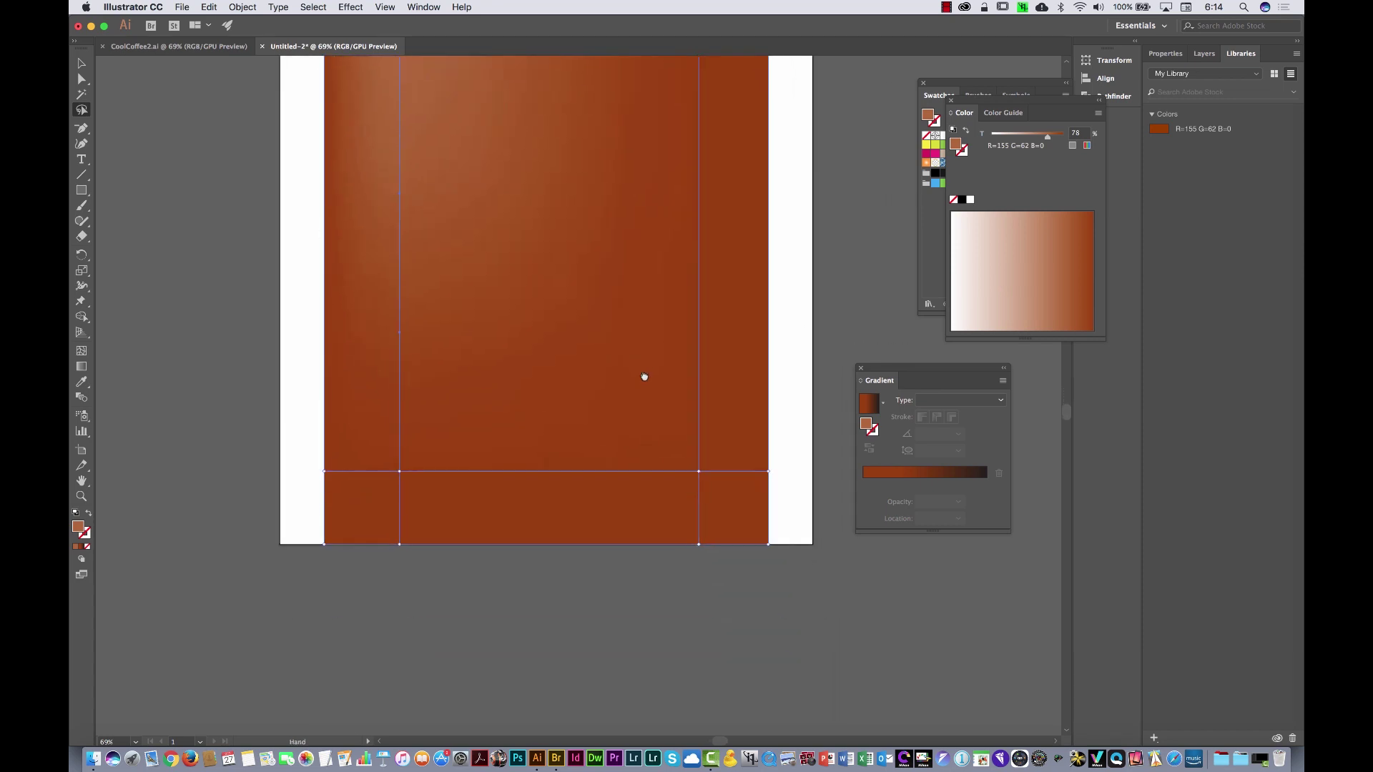
mouse_move(798, 523)
left_mouse_down()
mouse_move(651, 503)
mouse_move(442, 510)
mouse_move(311, 536)
mouse_move(270, 588)
mouse_move(387, 626)
mouse_move(678, 617)
mouse_move(852, 548)
mouse_move(806, 487)
mouse_move(791, 527)
left_mouse_up()
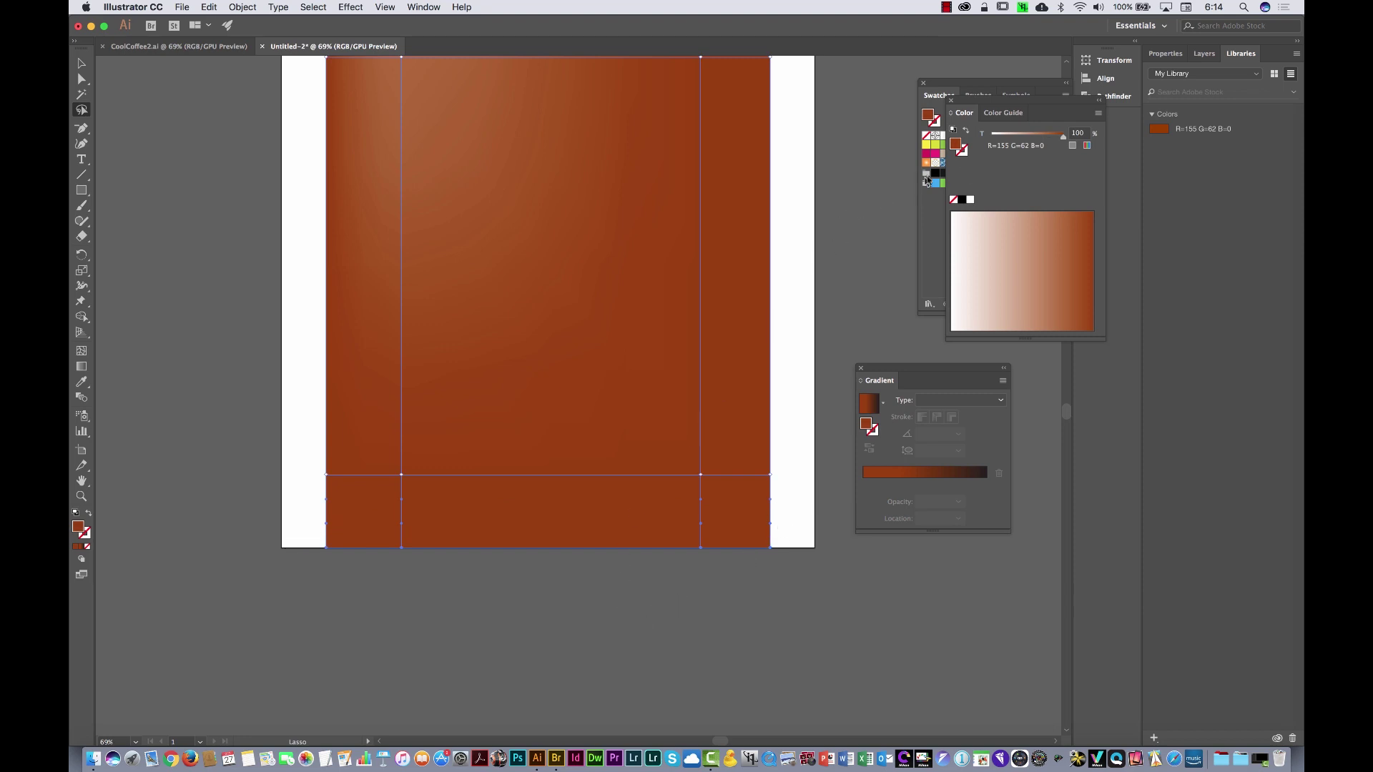
left_click(1088, 147)
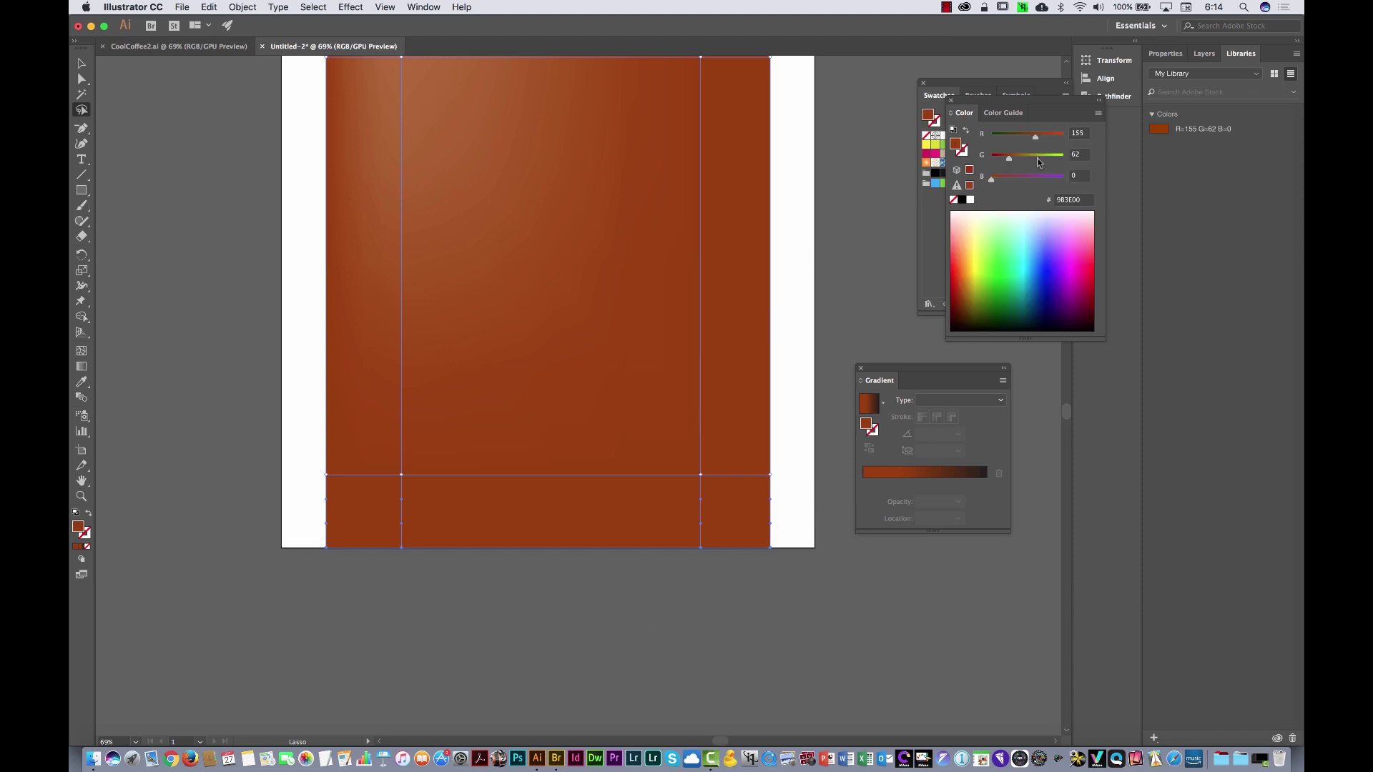
left_click(964, 317)
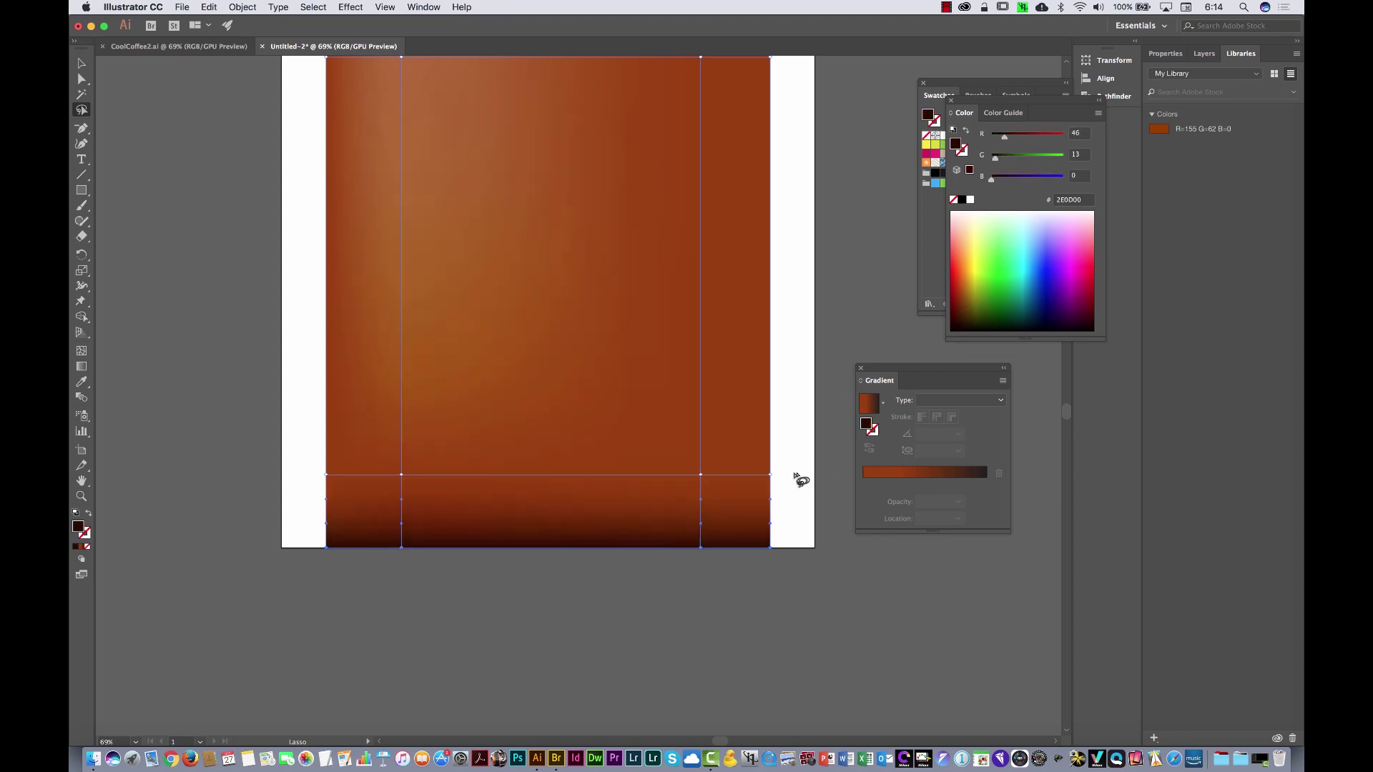
Darken the lower-right mesh points on the row just above the bottom edge to deep brown, R=56 G=12 B=0
mouse_move(798, 452)
left_mouse_down()
mouse_move(672, 454)
mouse_move(658, 485)
mouse_move(735, 505)
mouse_move(794, 483)
left_mouse_up()
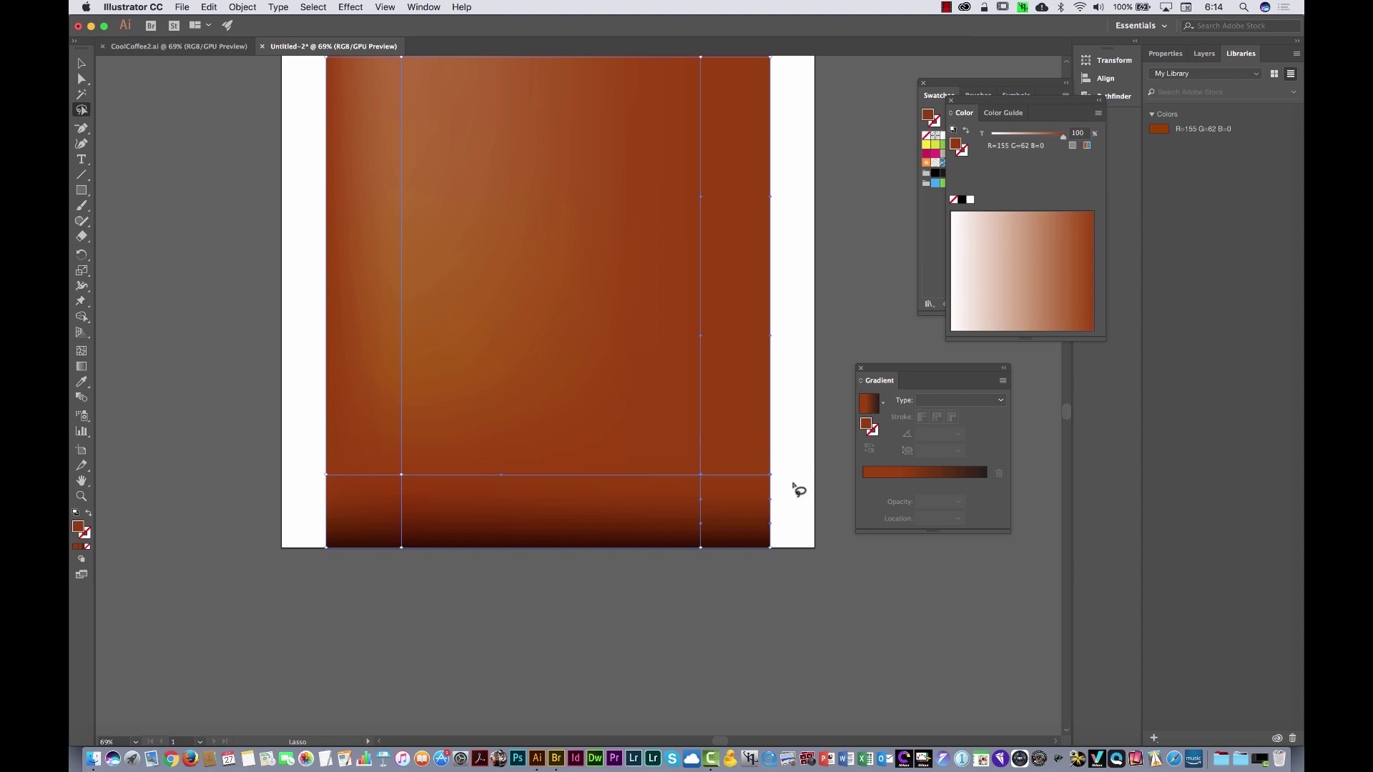
left_click(1087, 147)
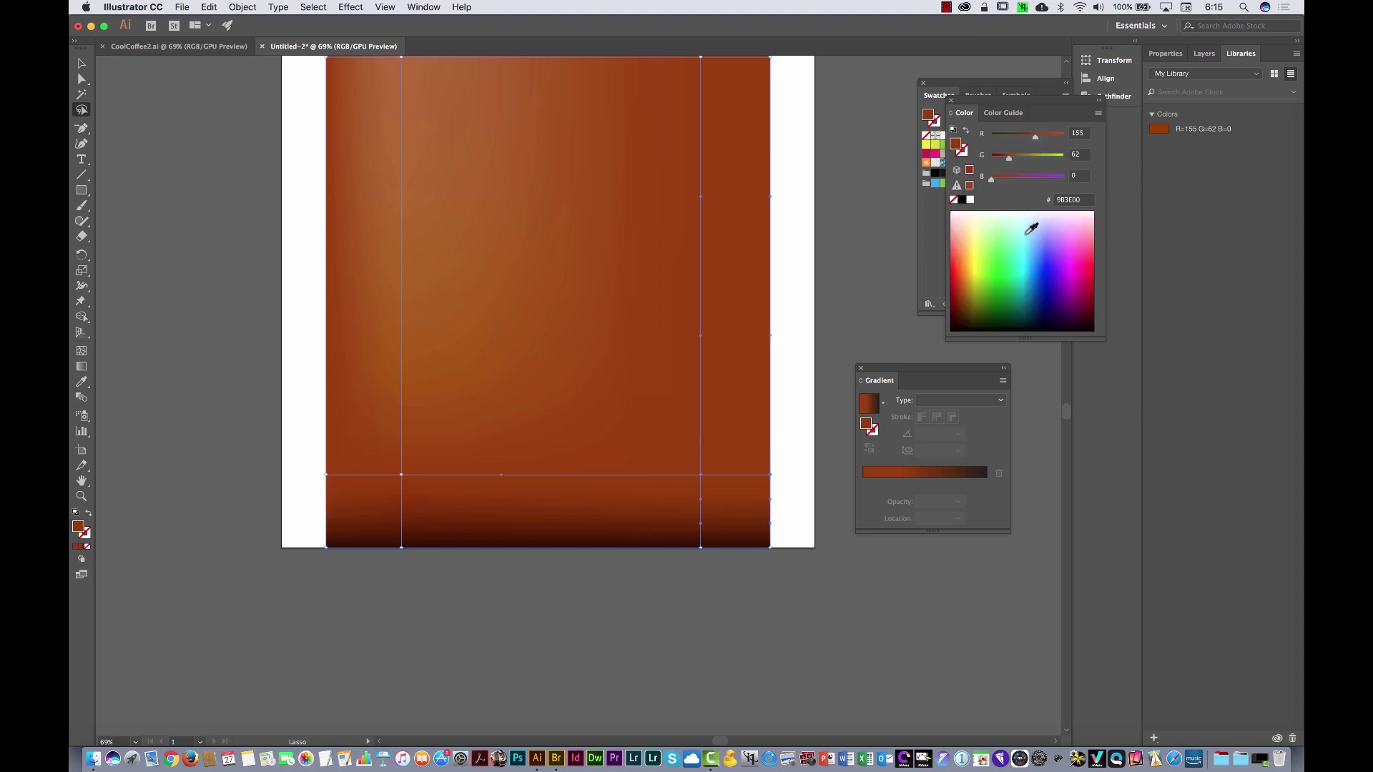
left_click(964, 307)
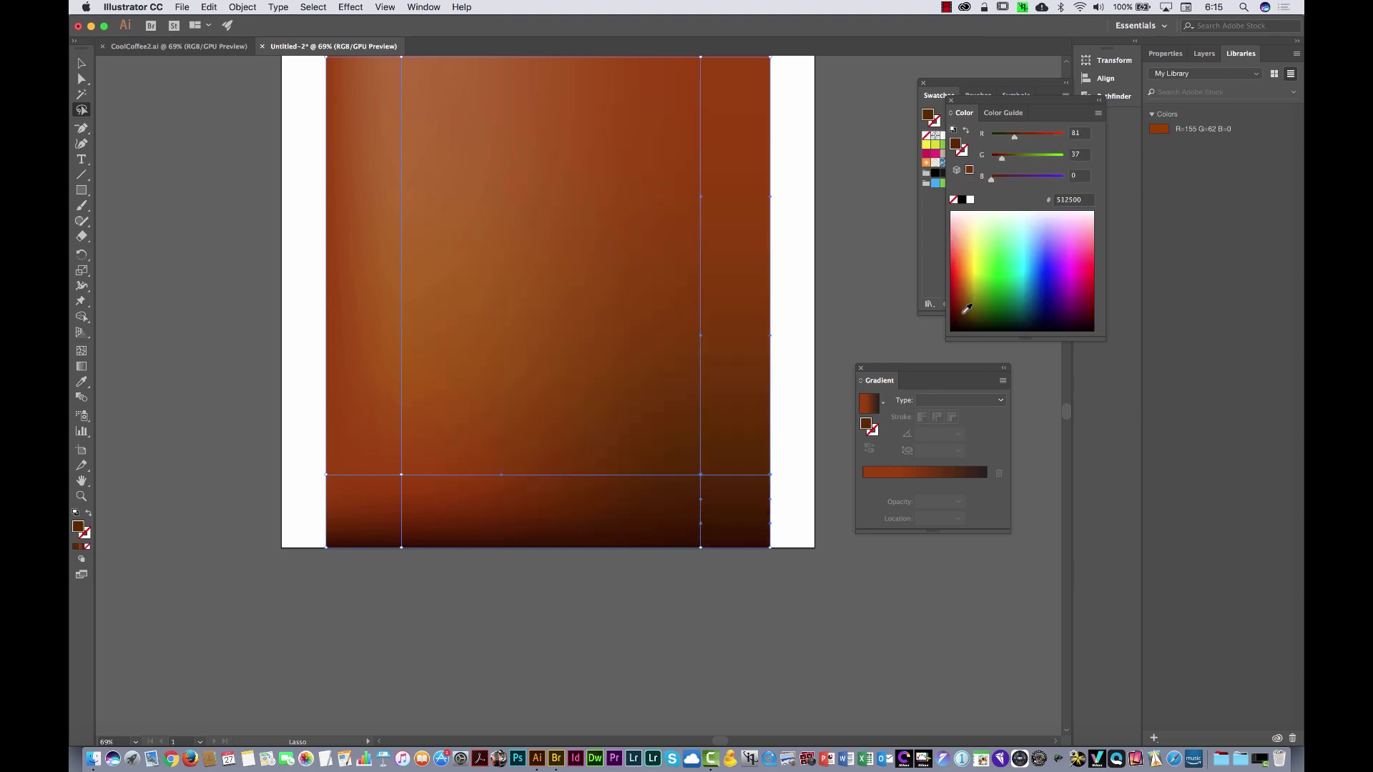
left_click_drag(966, 308, 968, 312)
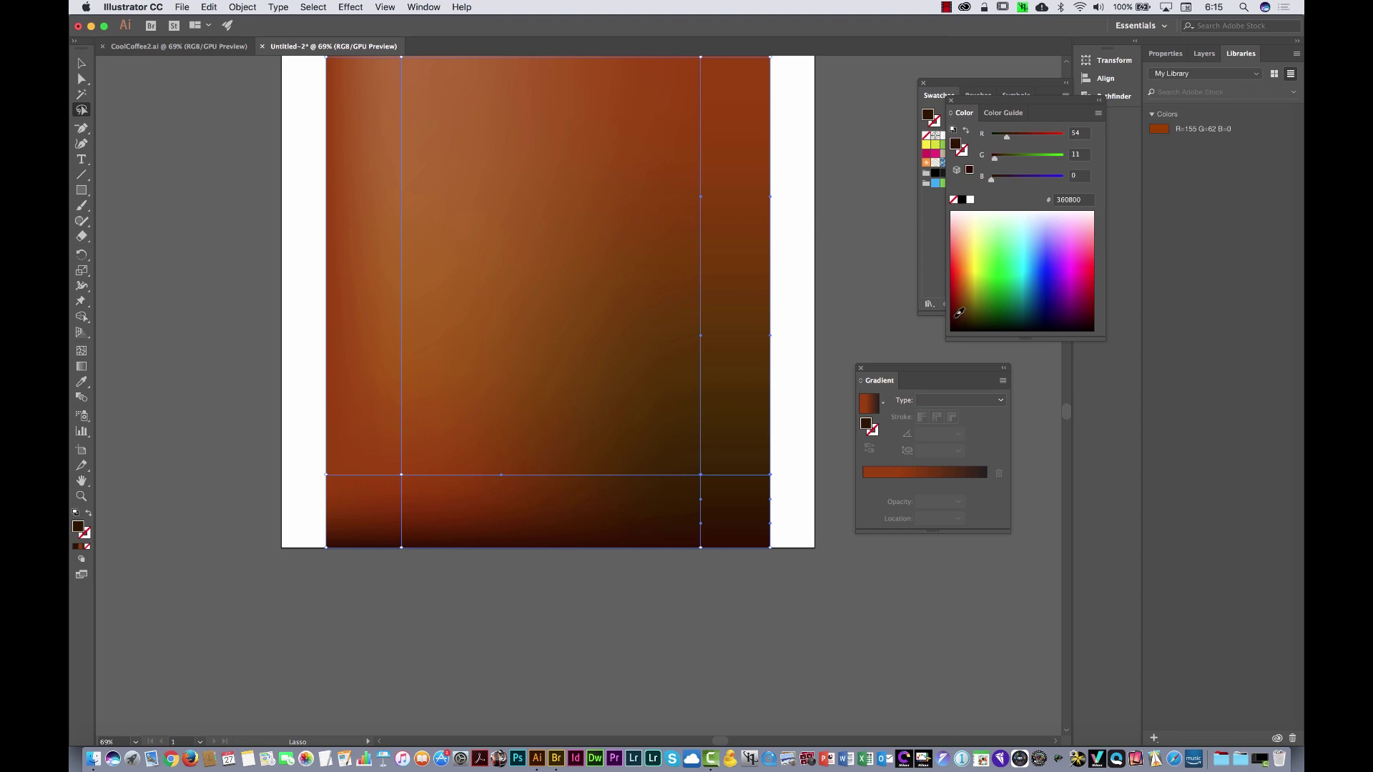
left_click(961, 307)
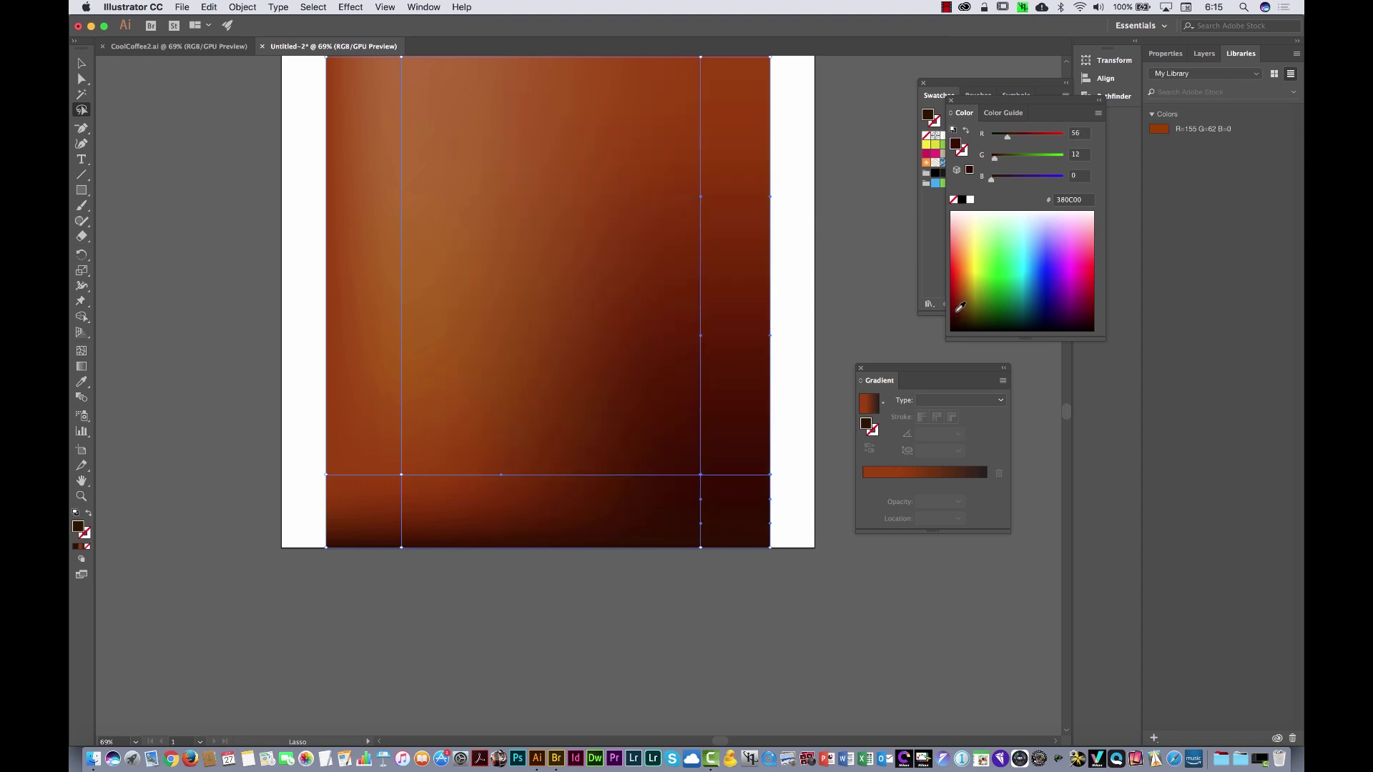
left_click(803, 315)
Darken the two mesh points at the right end of the large rectangle's top edge to R=107 G=37 B=0
left_click_drag(695, 221, 657, 356)
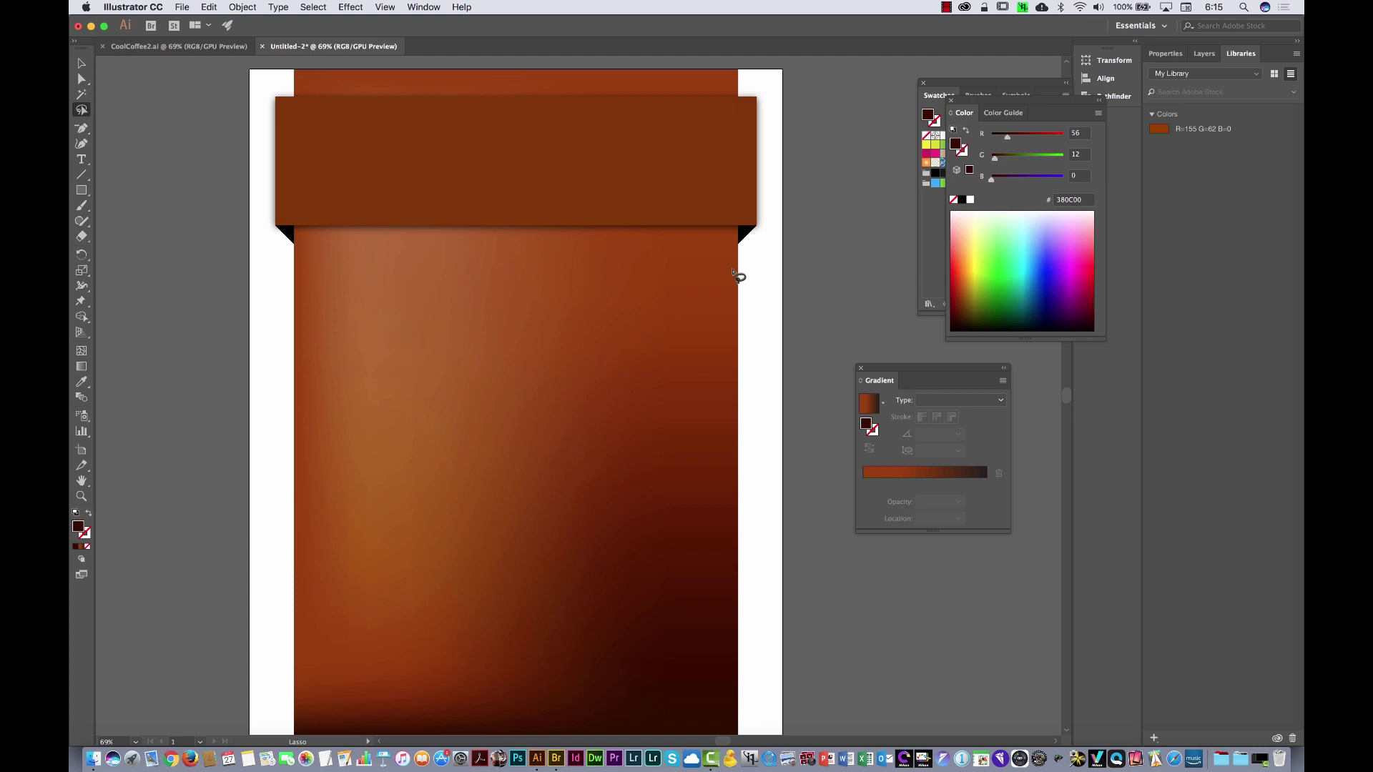
left_click_drag(659, 256, 655, 414)
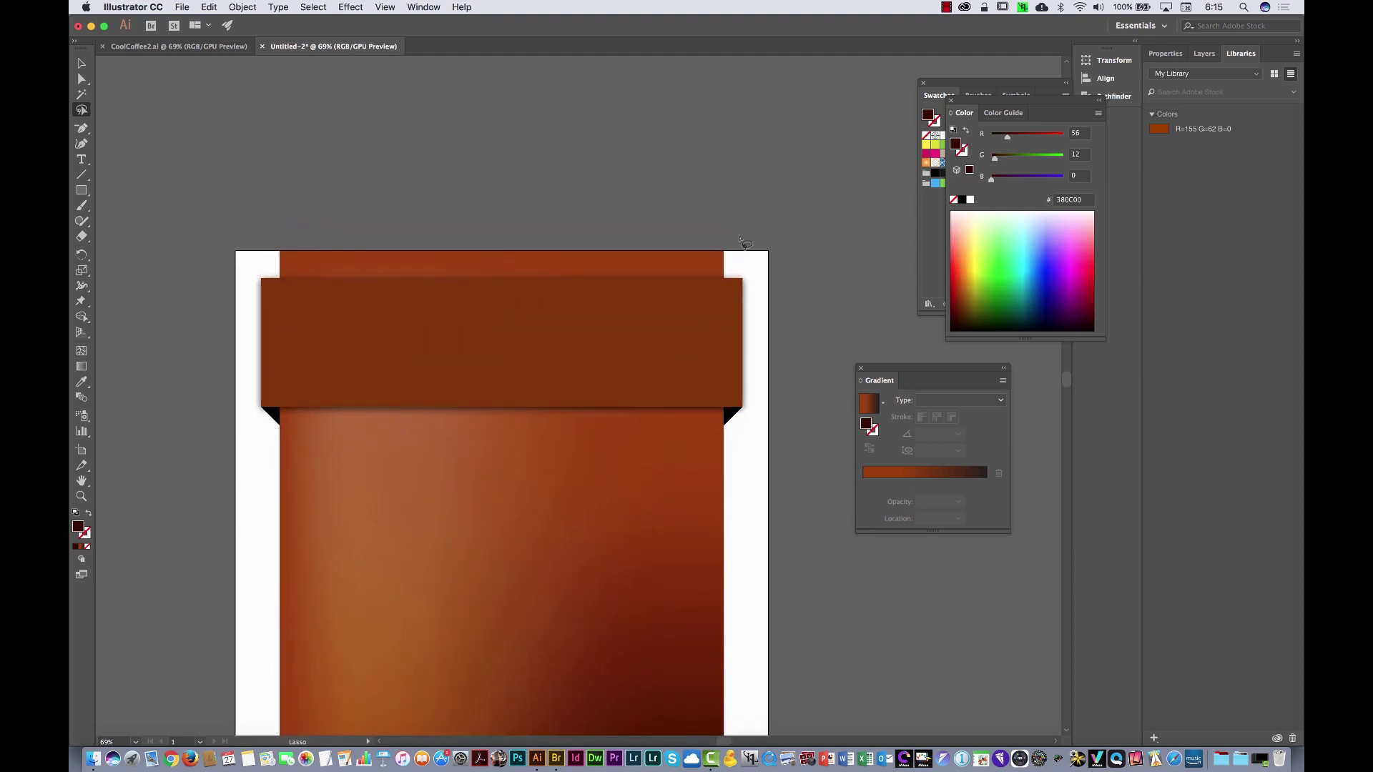
mouse_move(744, 243)
left_mouse_down()
mouse_move(726, 264)
mouse_move(773, 239)
left_mouse_up()
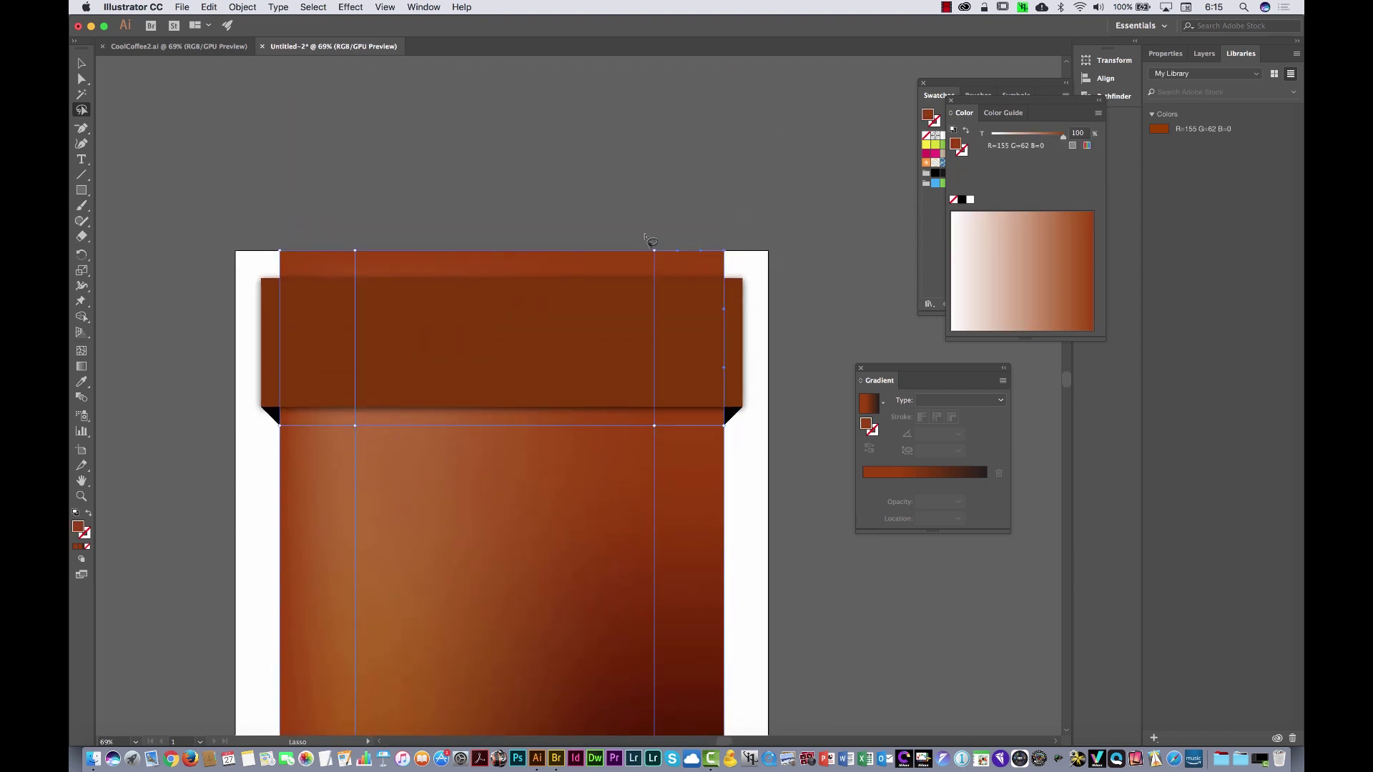
mouse_move(642, 246)
left_mouse_down()
mouse_move(655, 266)
mouse_move(658, 242)
left_mouse_up()
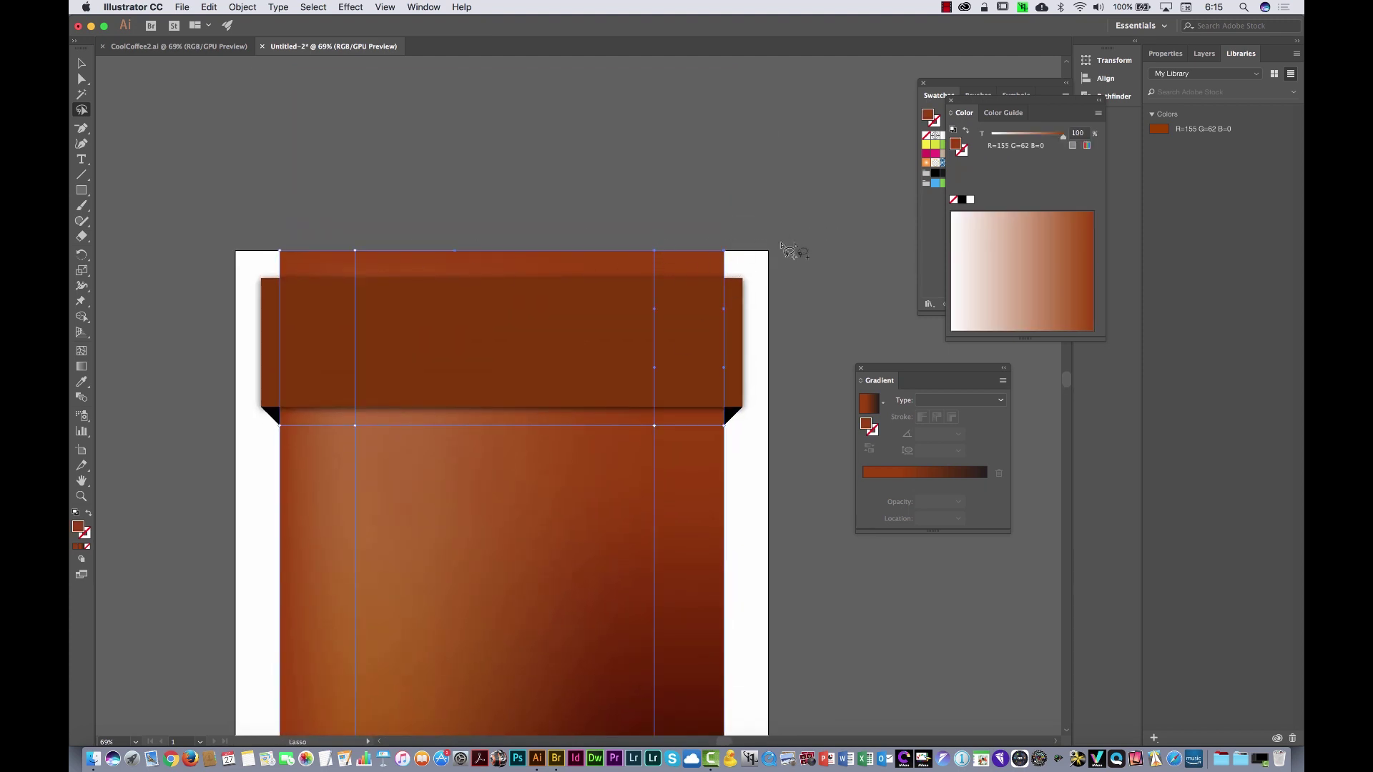
left_click(1088, 146)
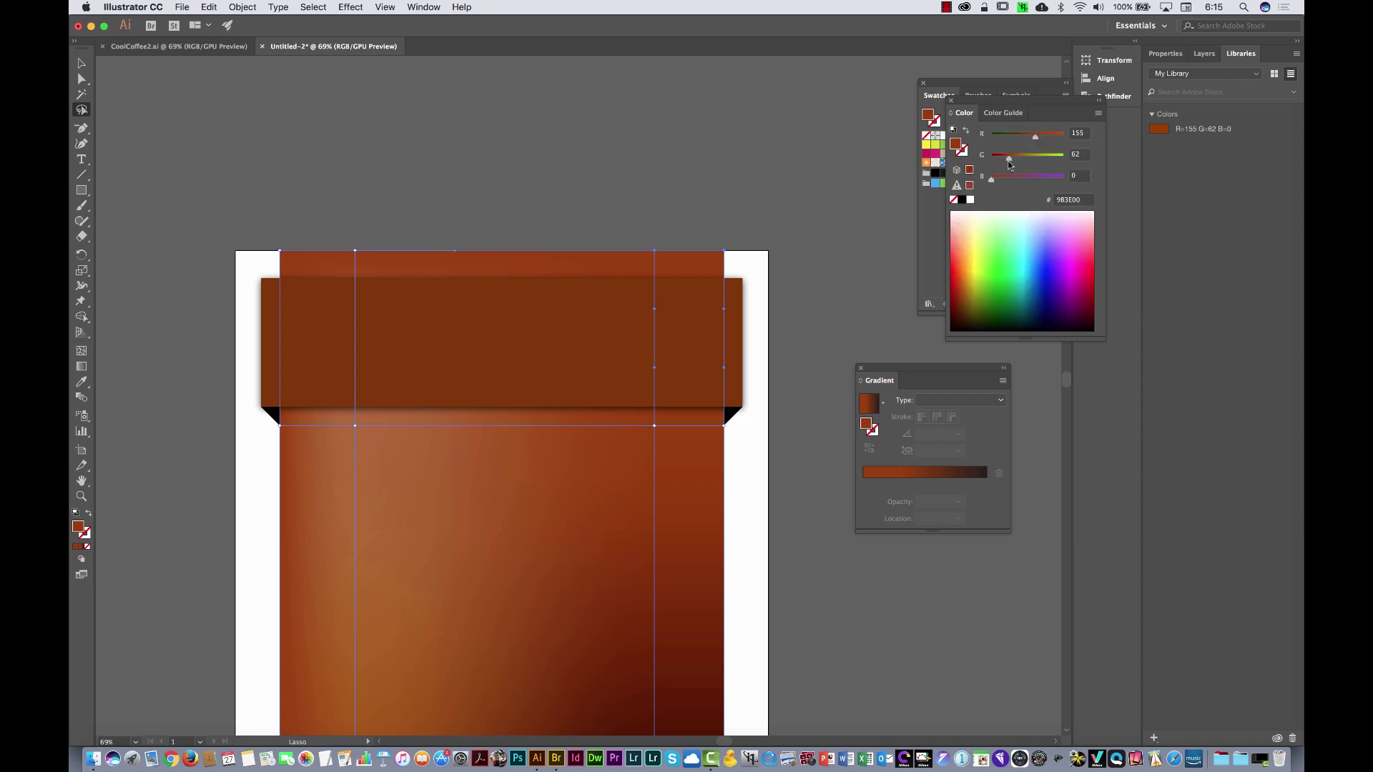
left_click_drag(1009, 159, 1022, 140)
left_click(760, 219)
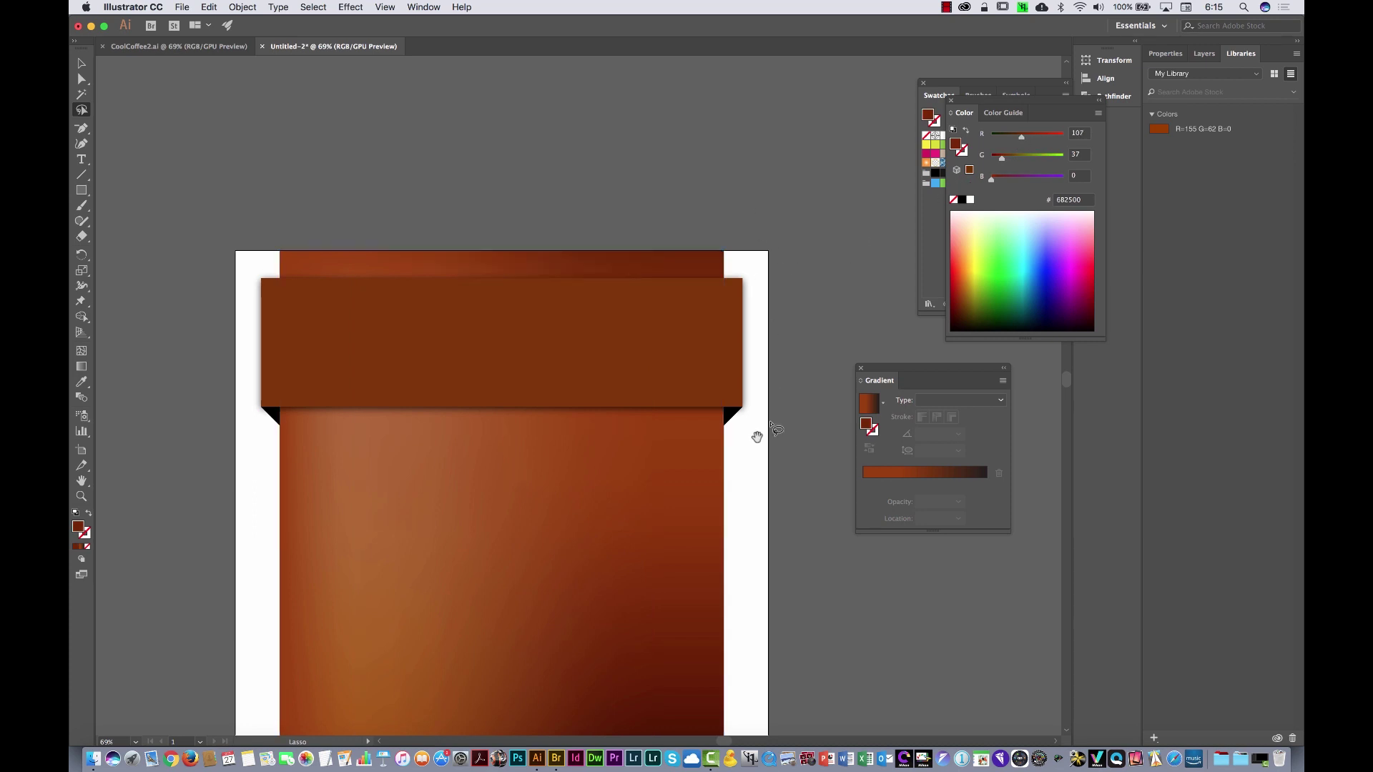
Dock the floating Color, Gradient and Swatches panel groups below Pathfinder in the collapsed panel column
mouse_move(683, 478)
left_mouse_down()
mouse_move(680, 294)
mouse_move(685, 308)
left_mouse_up()
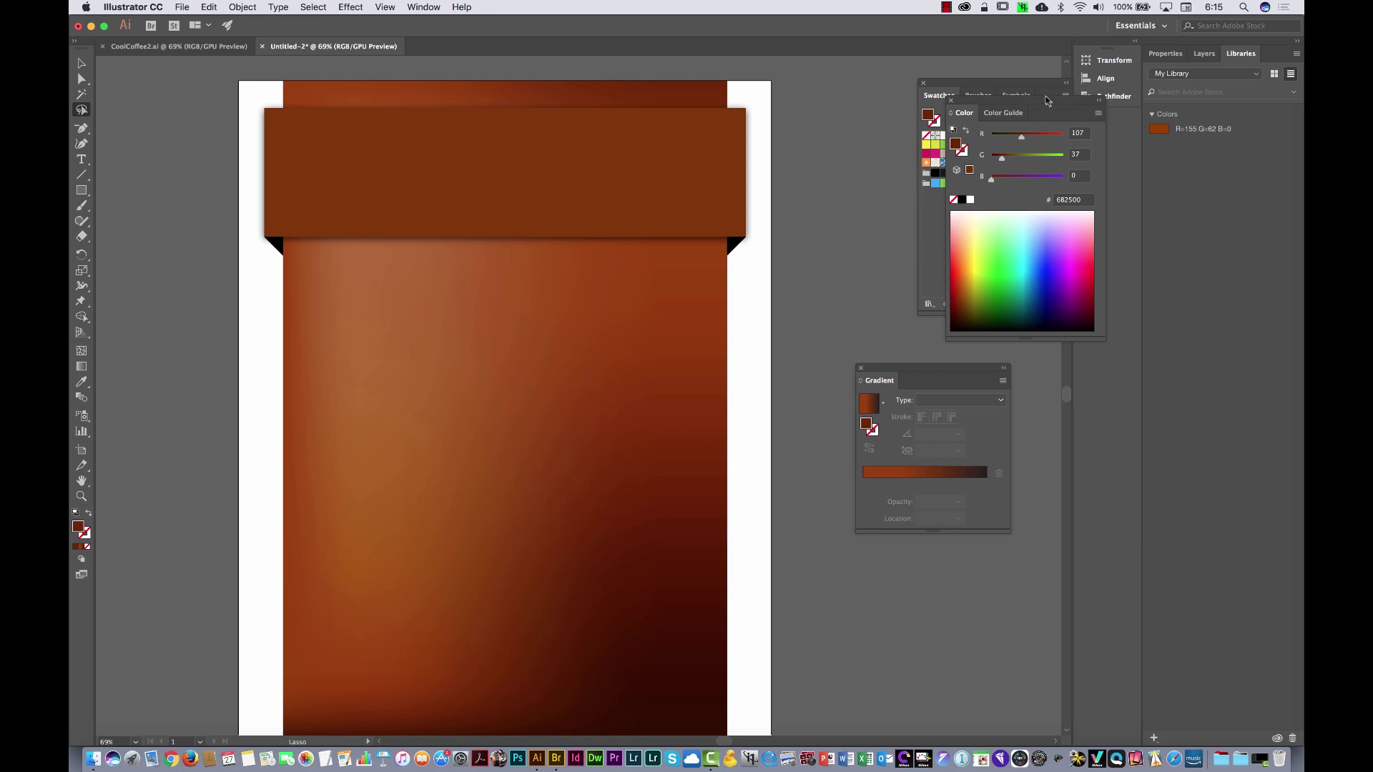
left_click_drag(1046, 100, 1107, 123)
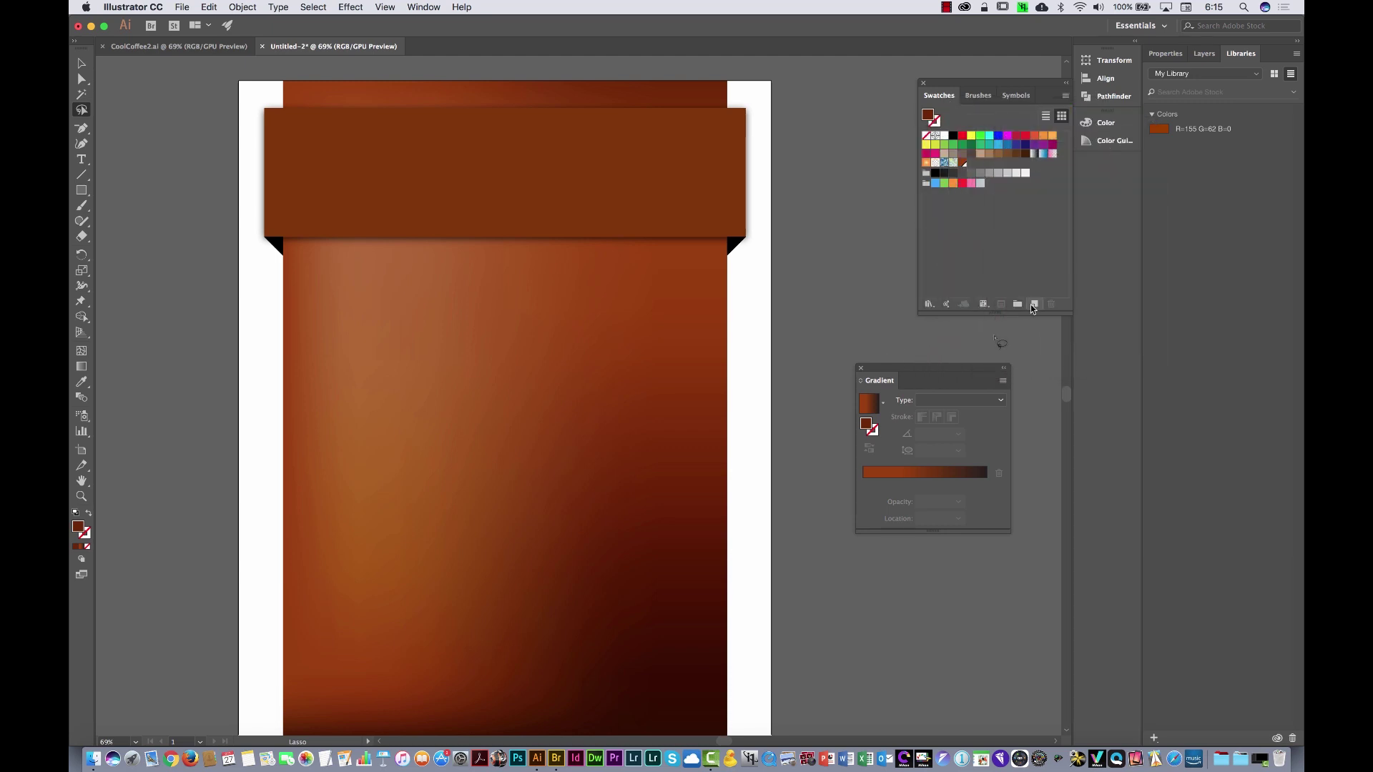
left_click_drag(929, 373, 1104, 170)
left_click(1106, 78)
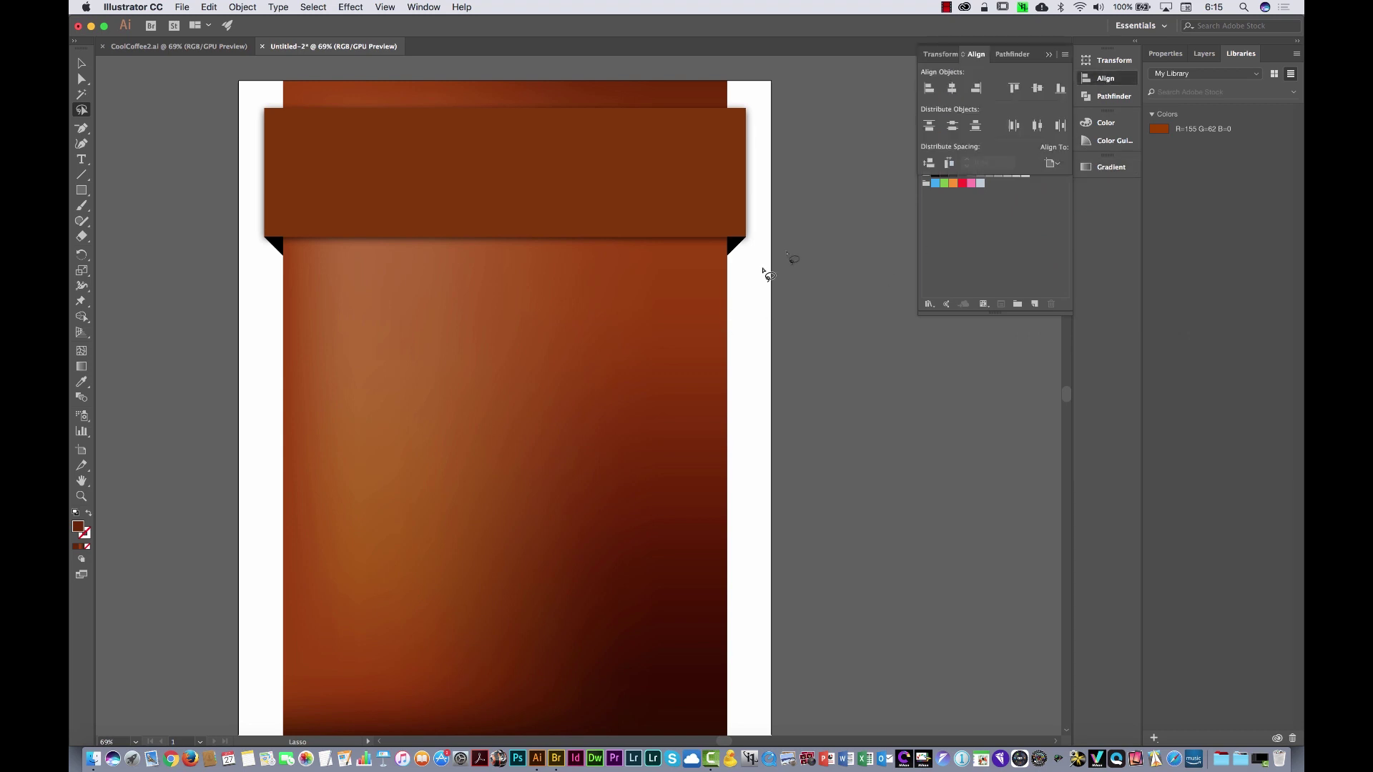
left_click(1112, 78)
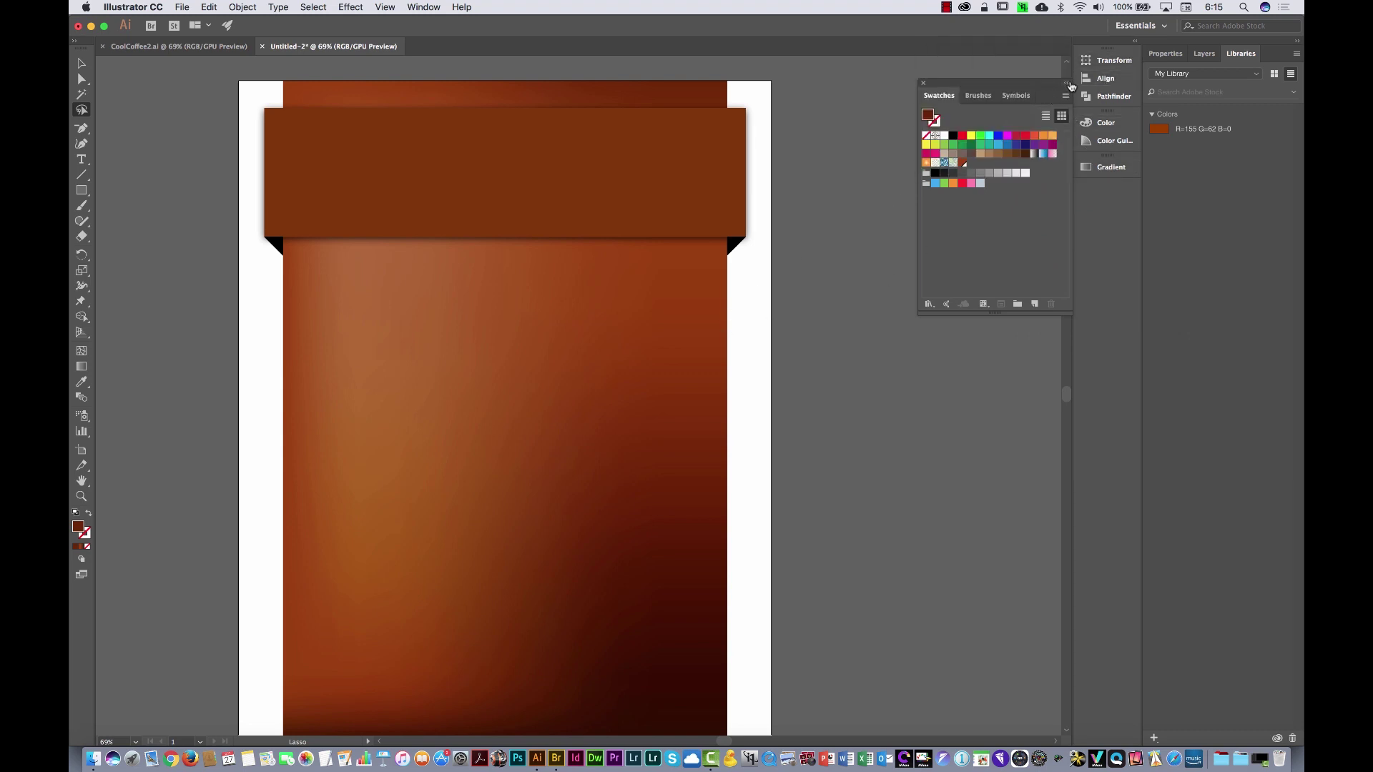
mouse_move(1031, 82)
left_mouse_down()
mouse_move(1001, 218)
mouse_move(1110, 190)
left_mouse_up()
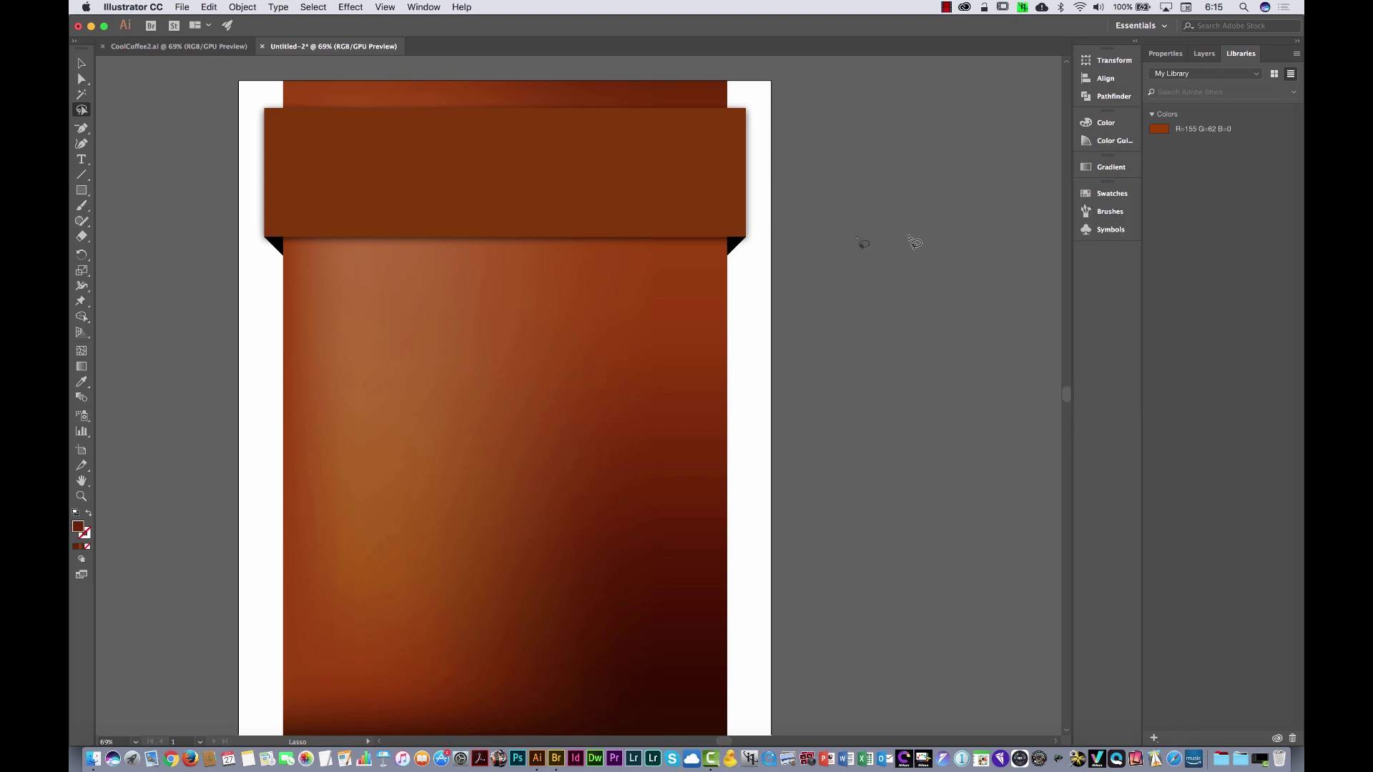
Check the coffee cup in CoolCoffee2.ai and draw an arc about 160 × 236 px on the new document's pasteboard, beside the artboard
left_click(81, 63)
left_click(178, 46)
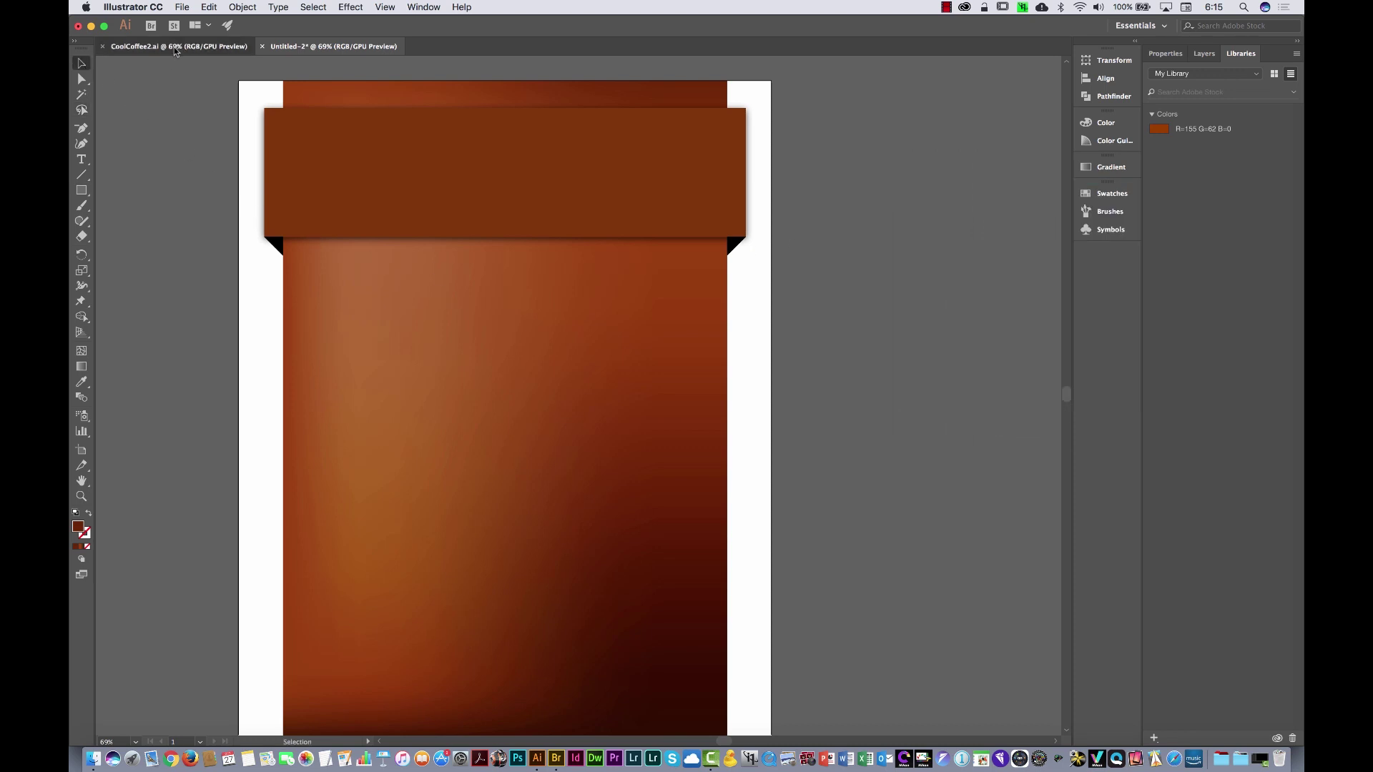
scroll(515, 236, "up", 3)
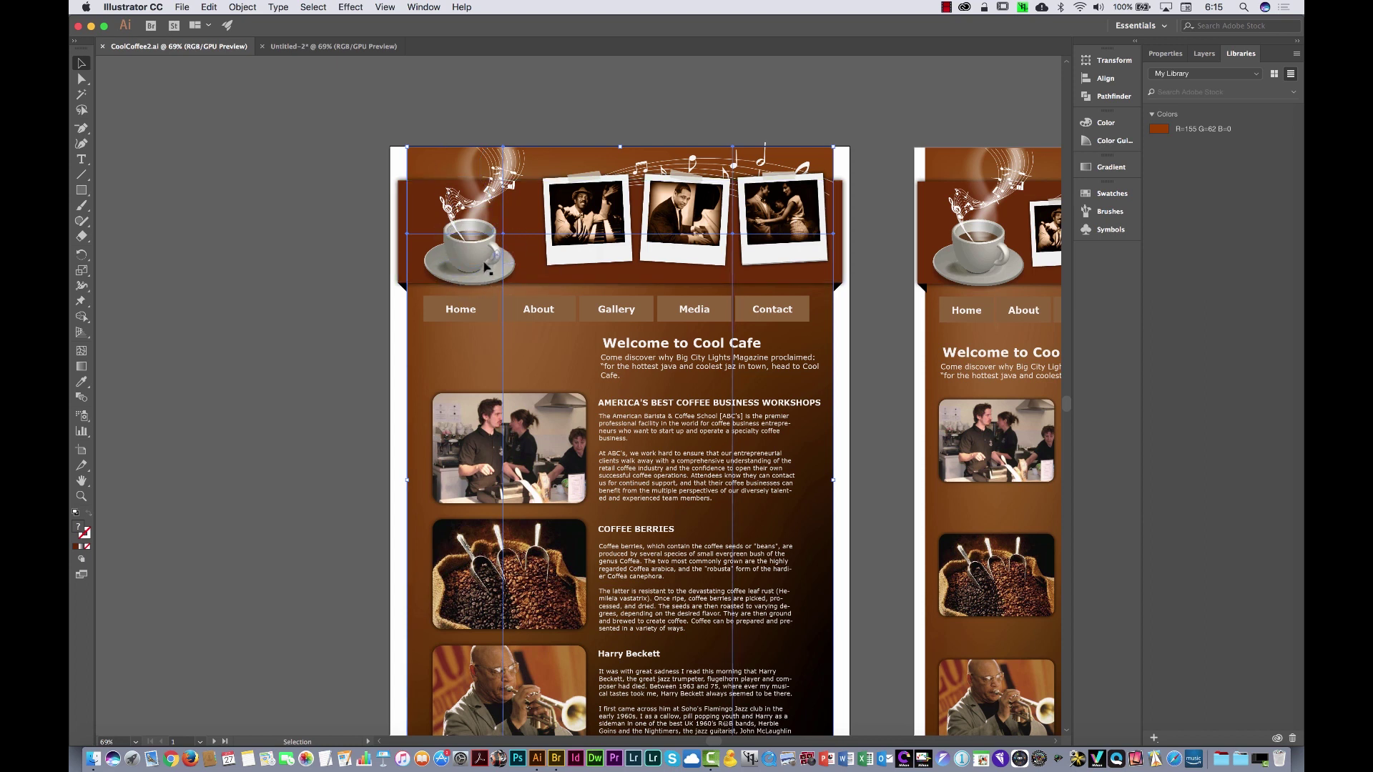
left_click(323, 48)
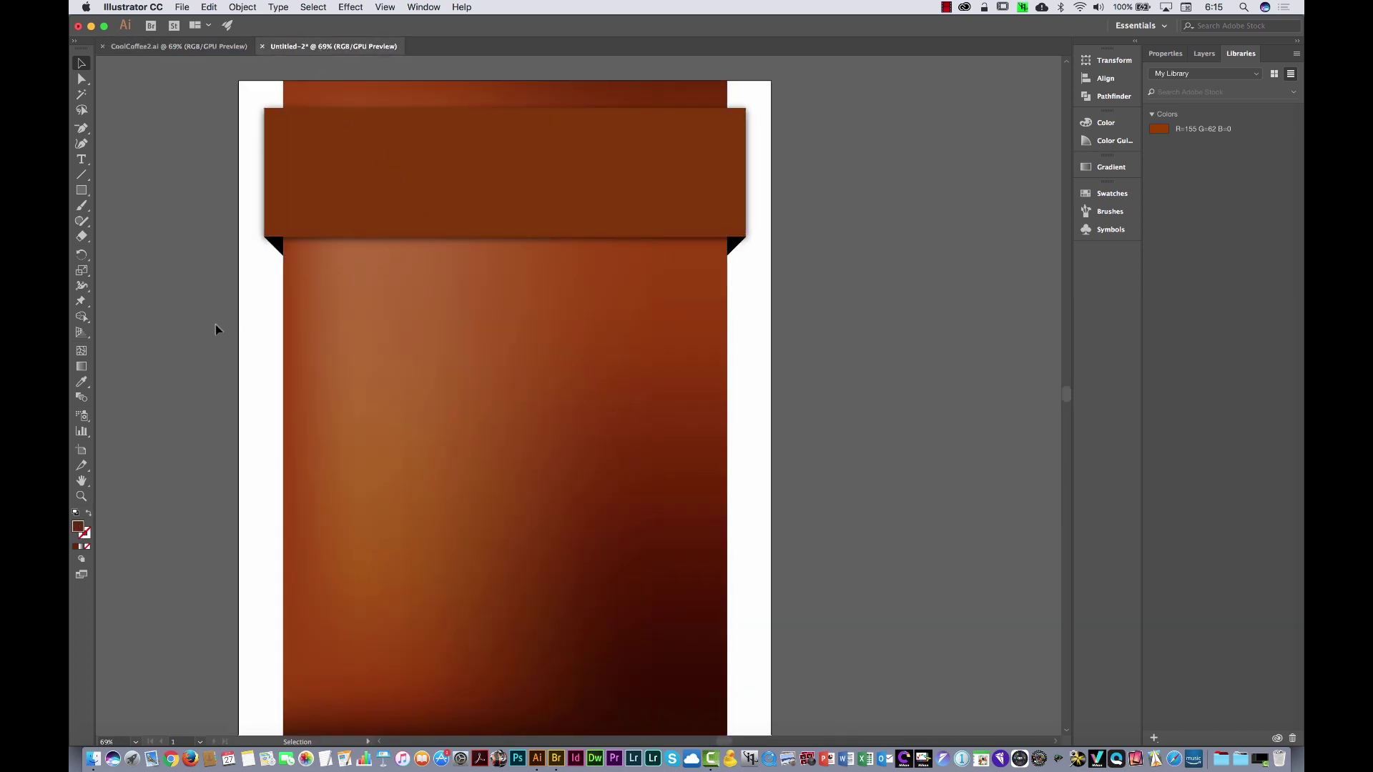
left_click_drag(434, 313, 760, 319)
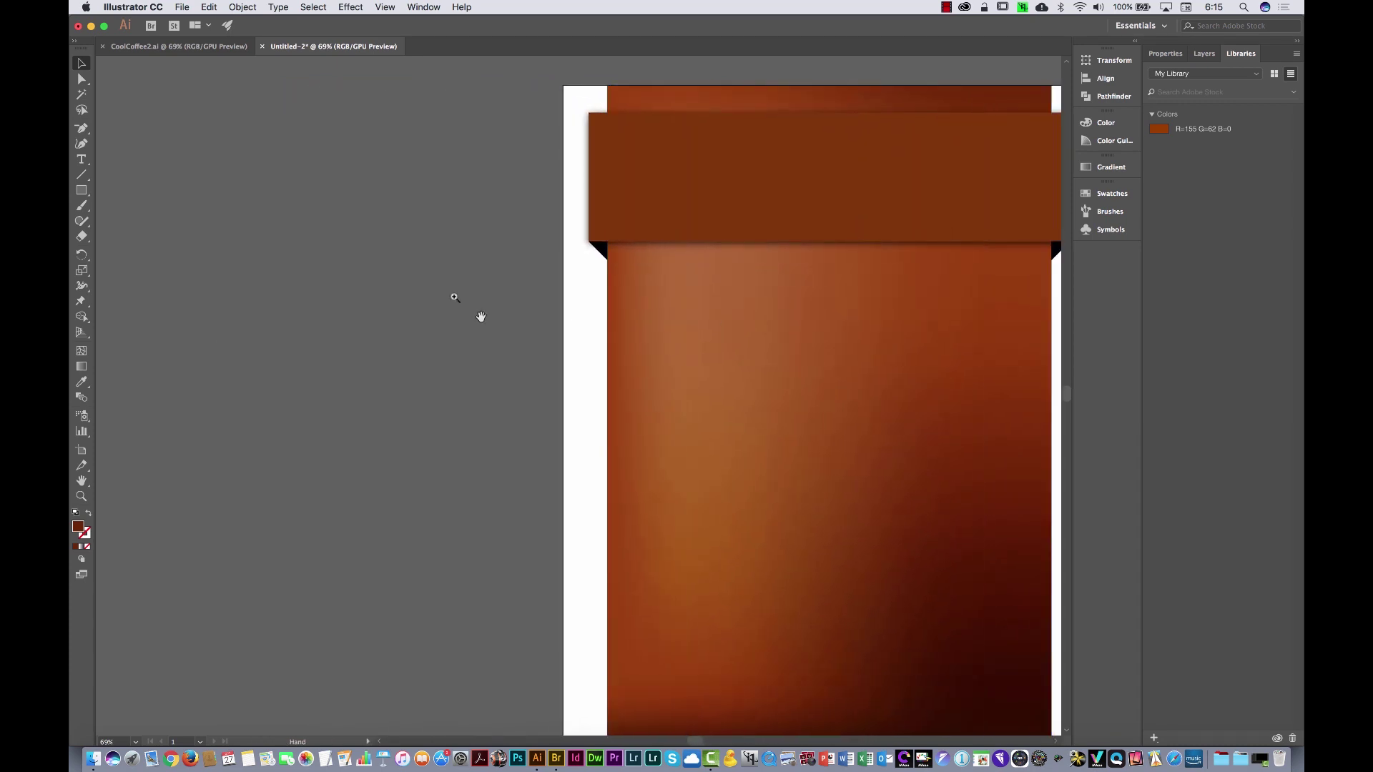
left_click_drag(372, 265, 472, 221)
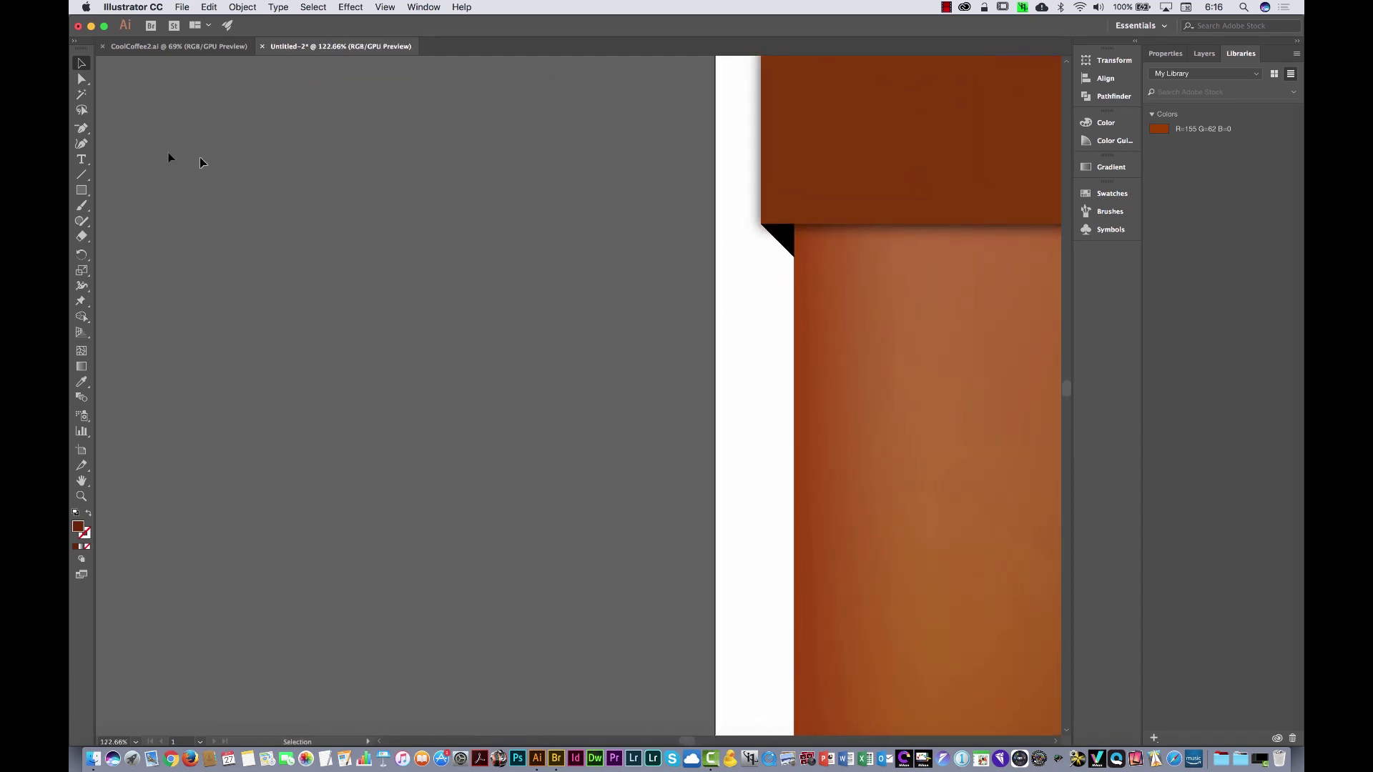
left_click(82, 175)
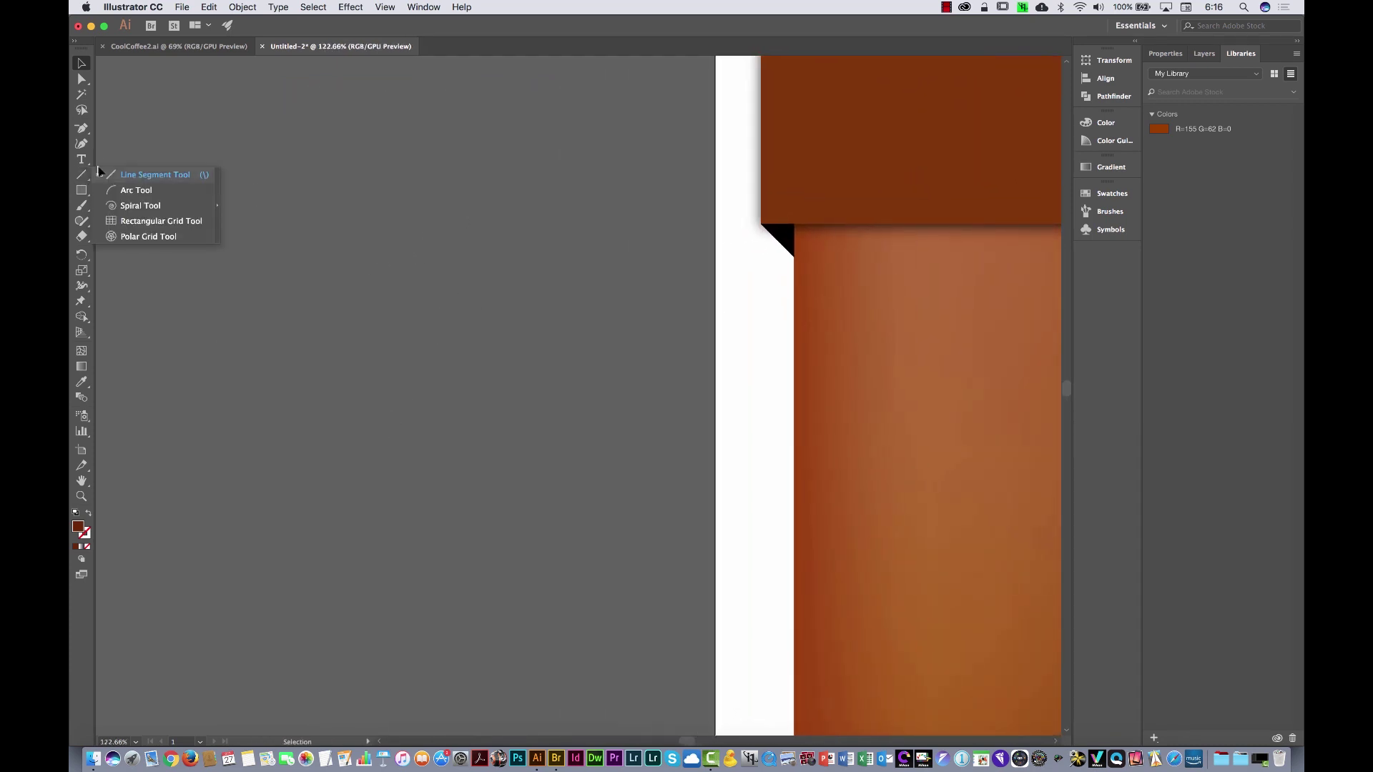
left_click(136, 191)
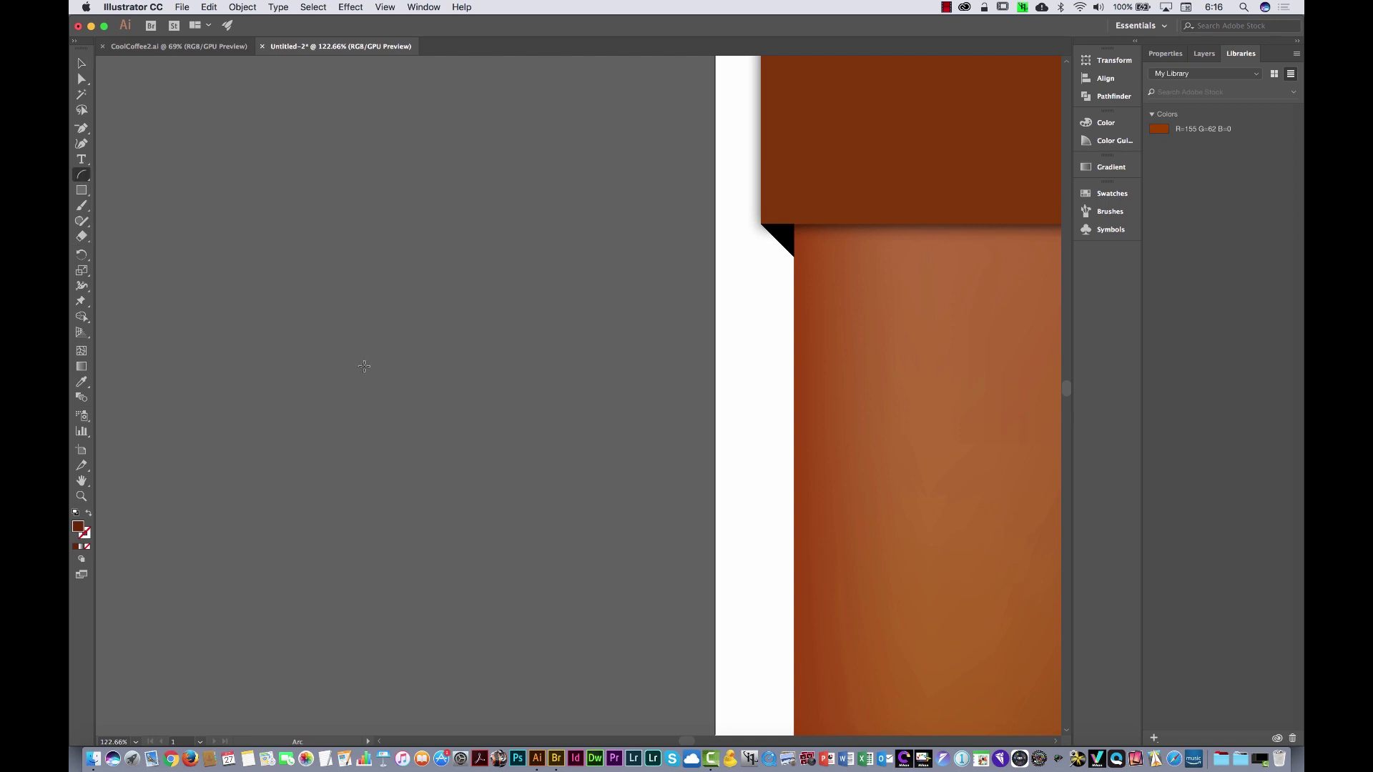
mouse_move(364, 366)
left_mouse_down()
mouse_move(468, 290)
mouse_move(506, 152)
mouse_move(167, 252)
mouse_move(395, 557)
mouse_move(555, 481)
mouse_move(195, 550)
mouse_move(187, 599)
mouse_move(322, 465)
mouse_move(282, 533)
mouse_move(234, 562)
left_mouse_up()
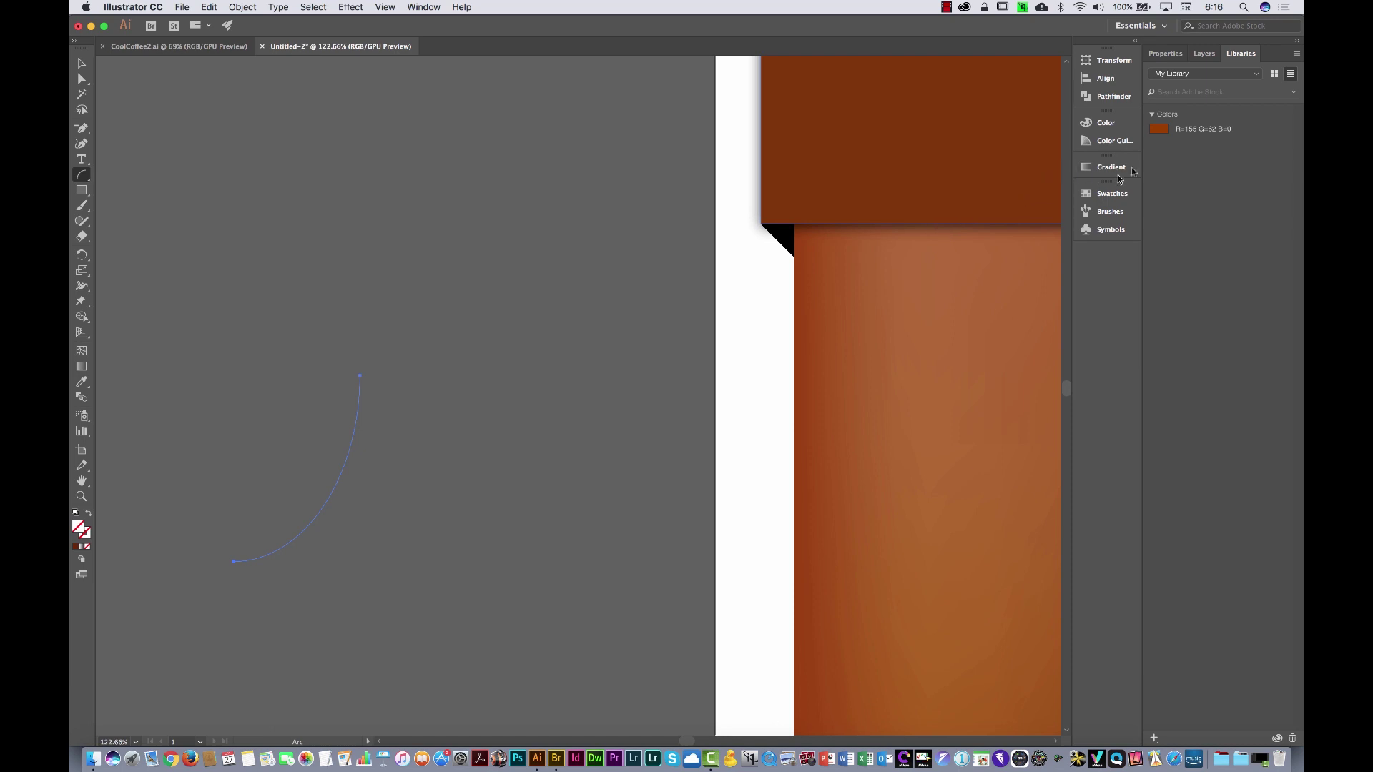
Give the selected arc a 14 pt stroke with round caps
left_click(1166, 53)
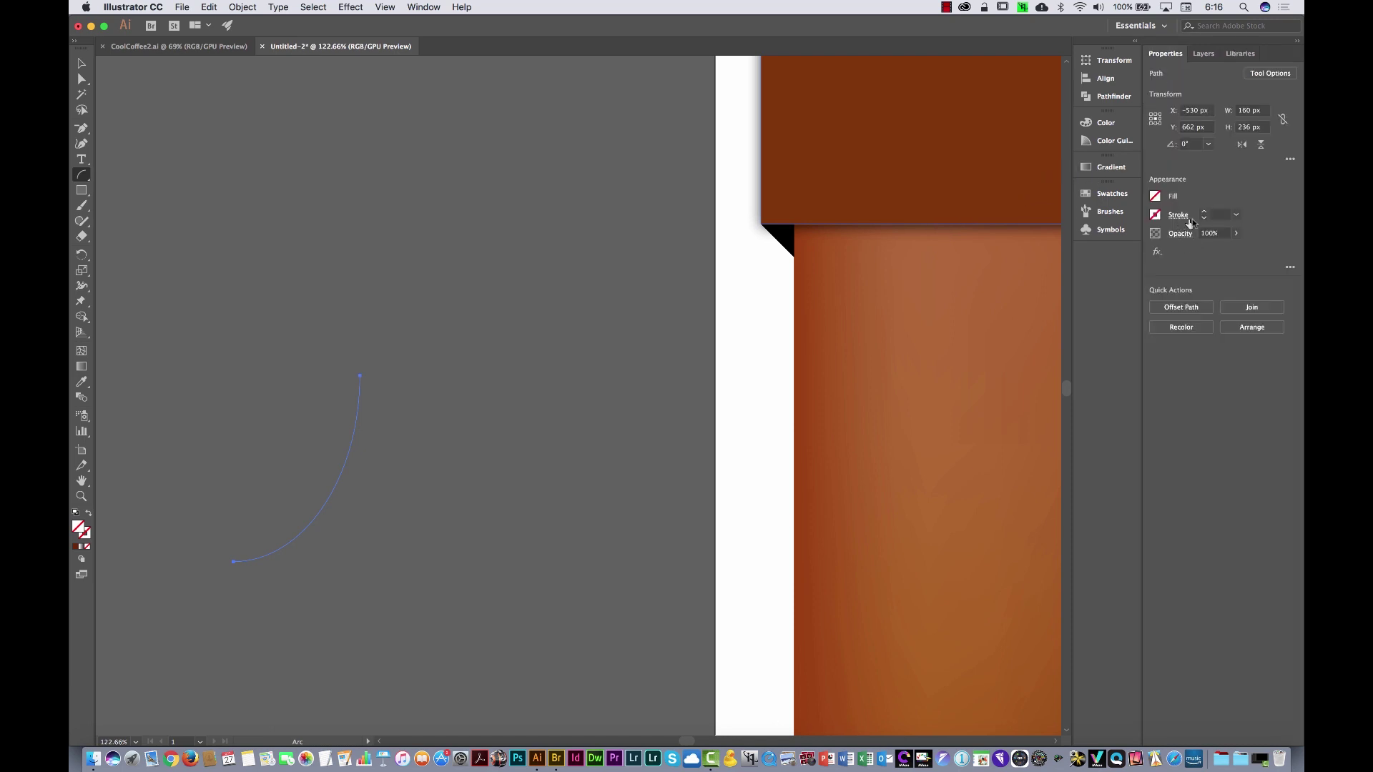
left_click(1236, 215)
left_click(1256, 362)
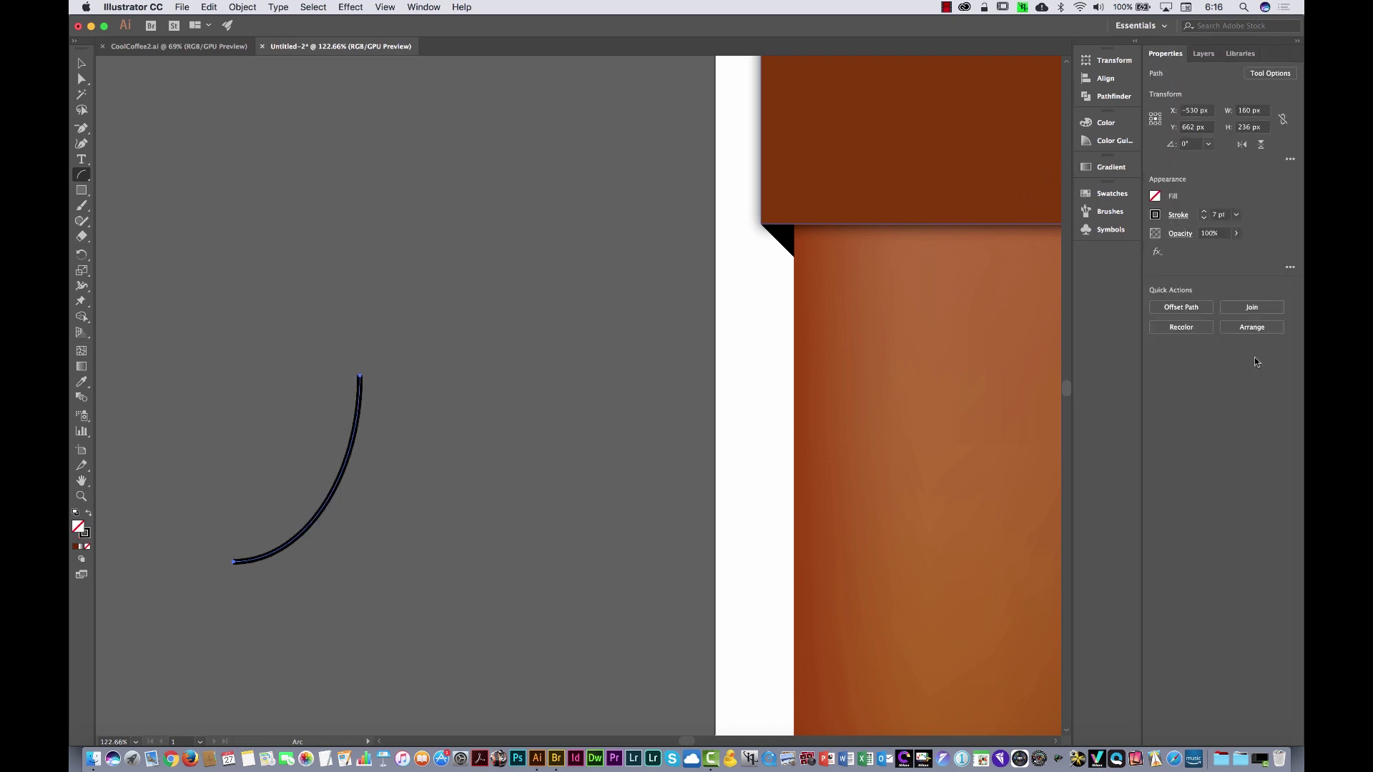
left_click(1236, 215)
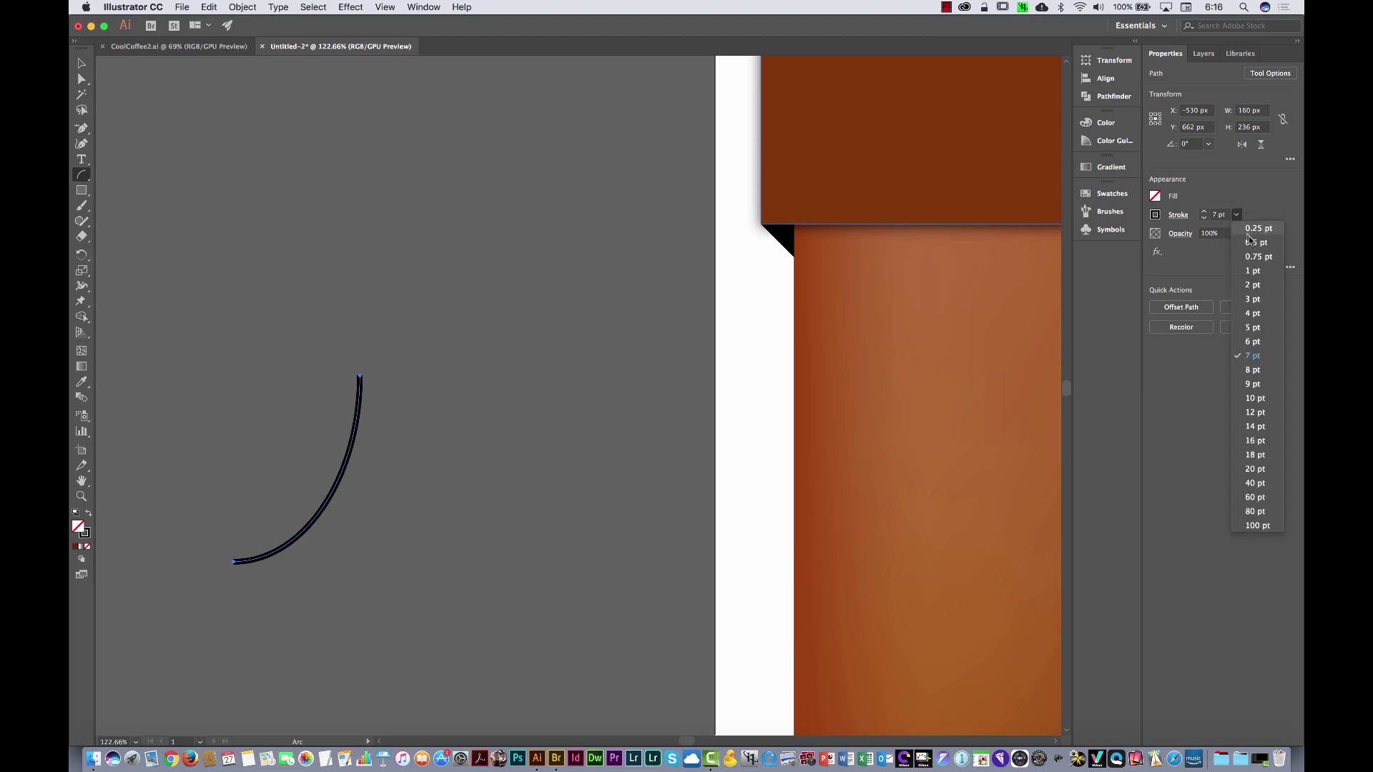
left_click(1262, 429)
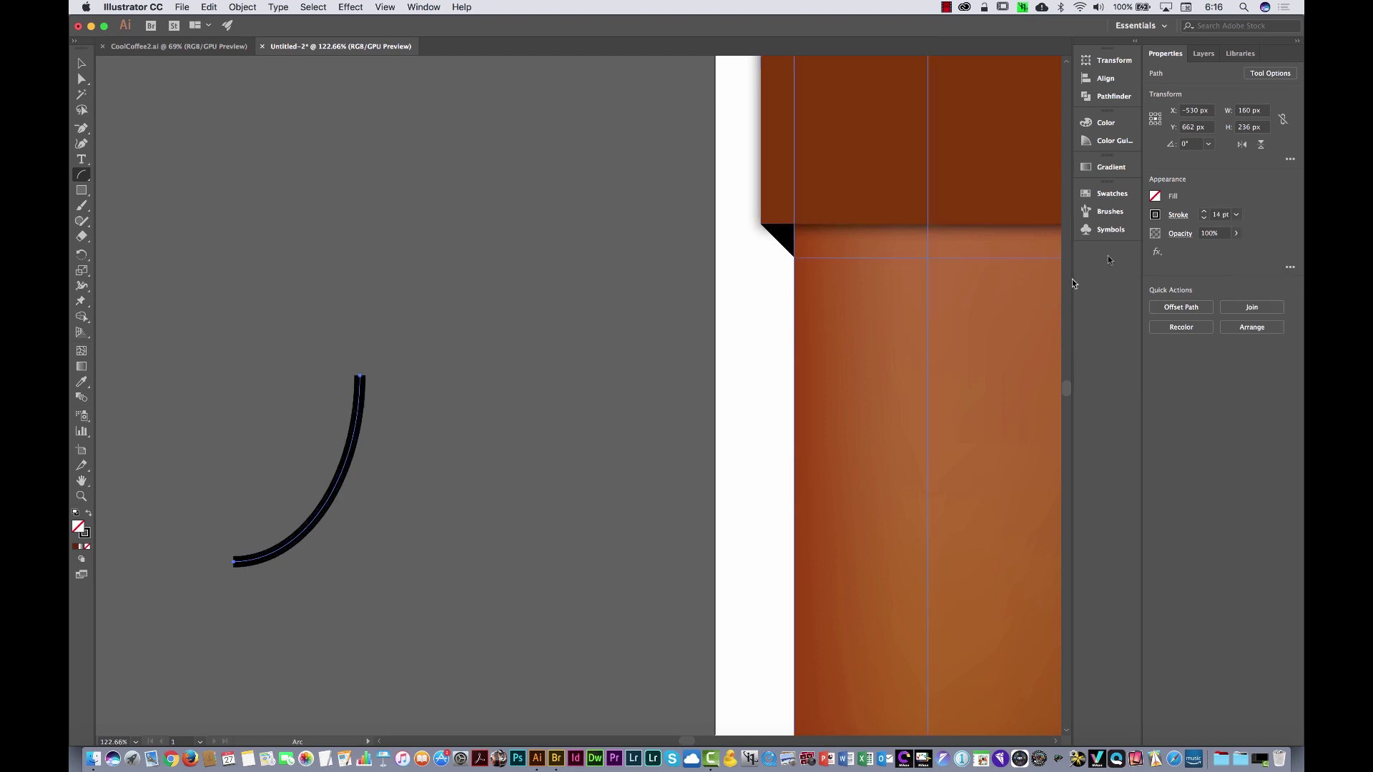
left_click(1178, 215)
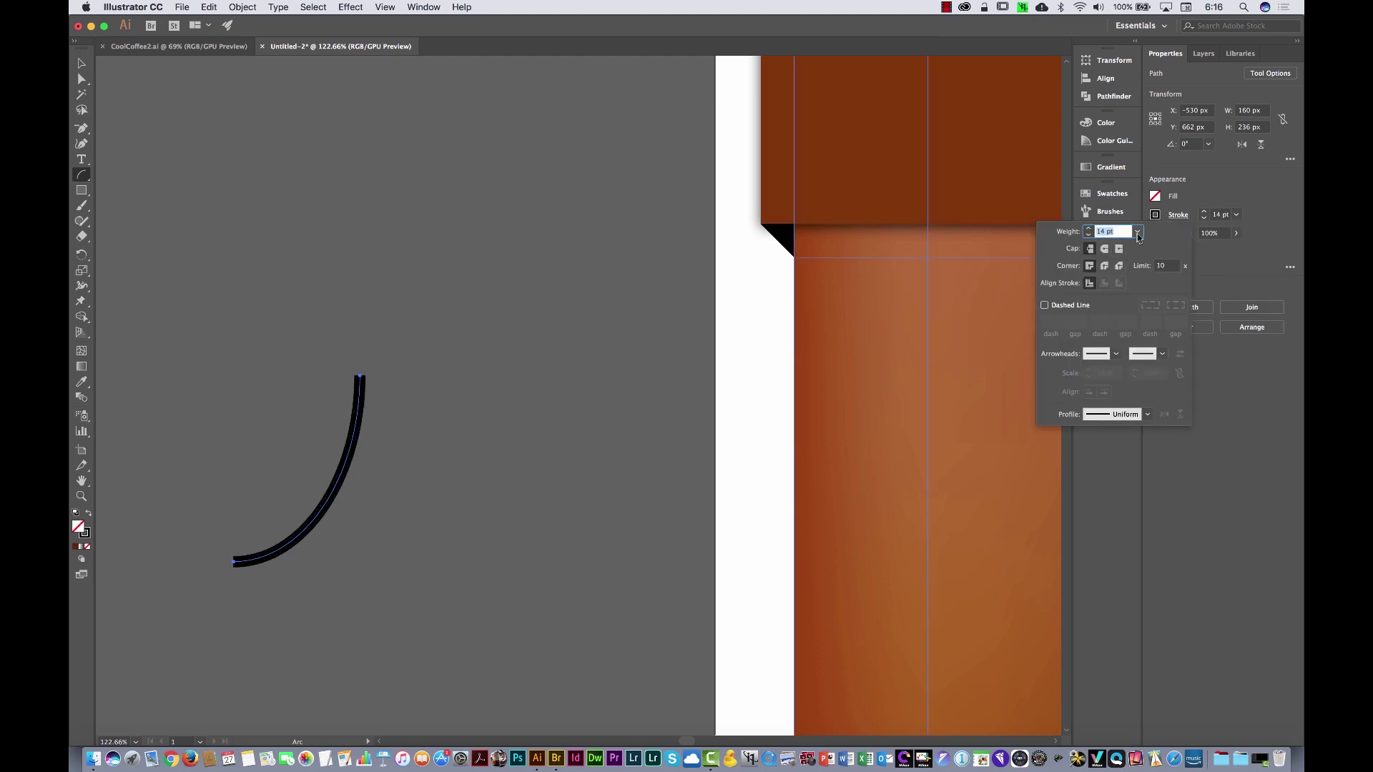
left_click(1105, 250)
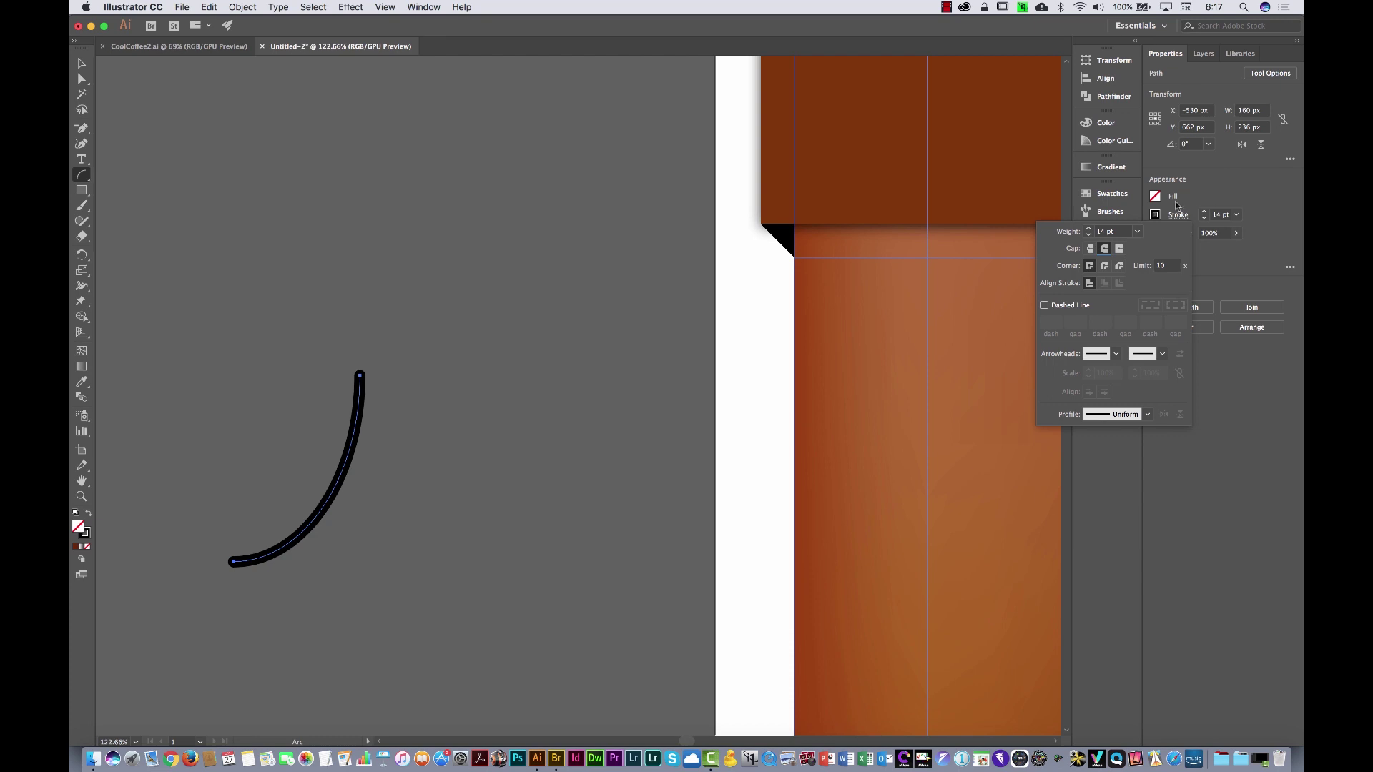
Color the arc's stroke with the near-white swatch from the grays group and move the arc up and right, closer to the artboard
left_click(1155, 215)
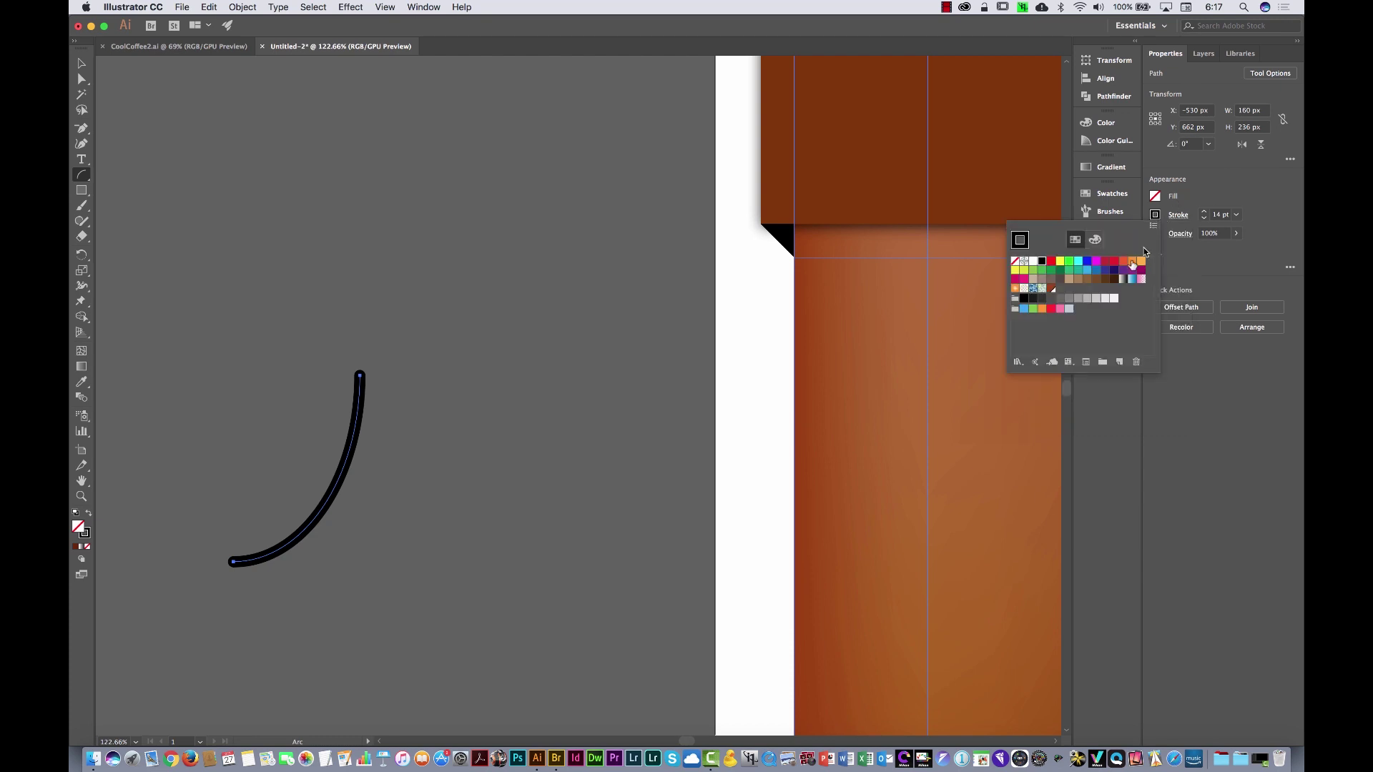
left_click(1115, 299)
left_click(1165, 211)
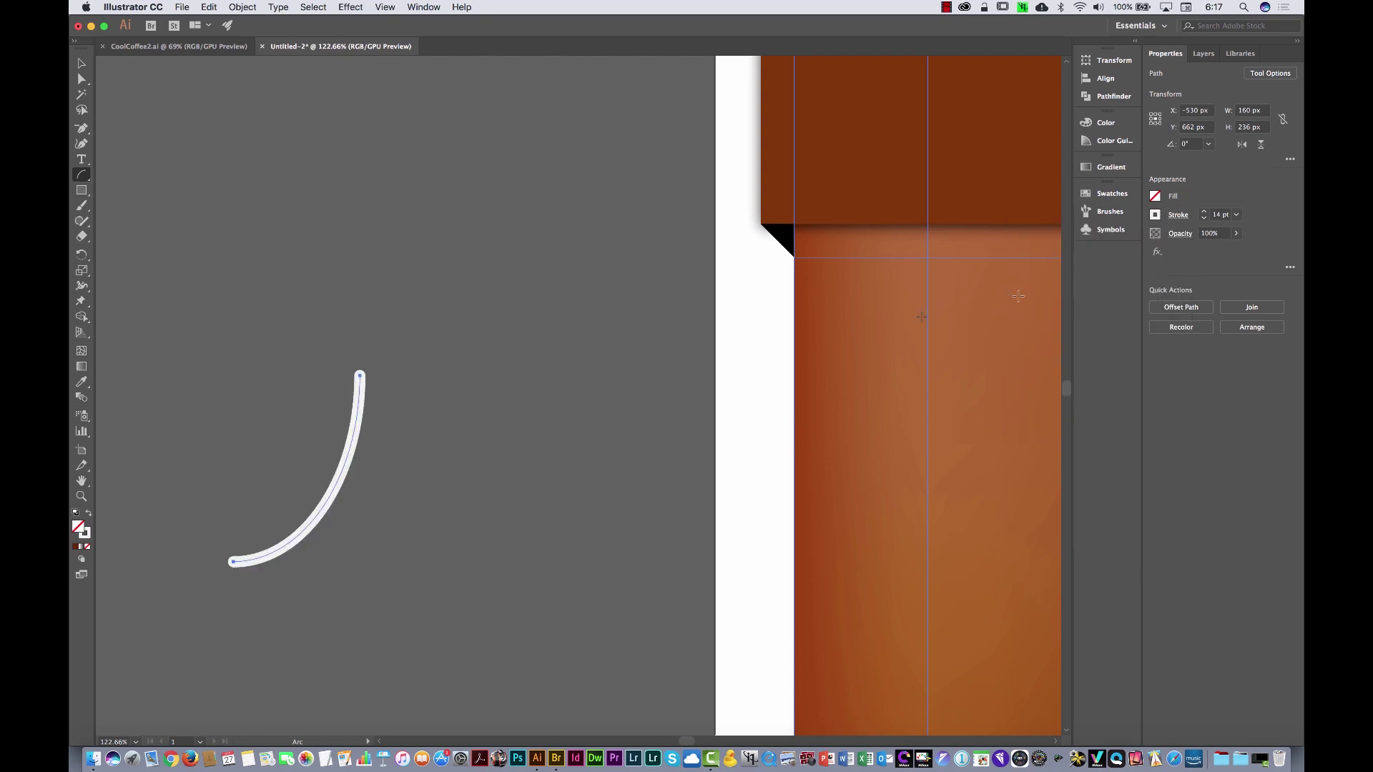
left_click(80, 62)
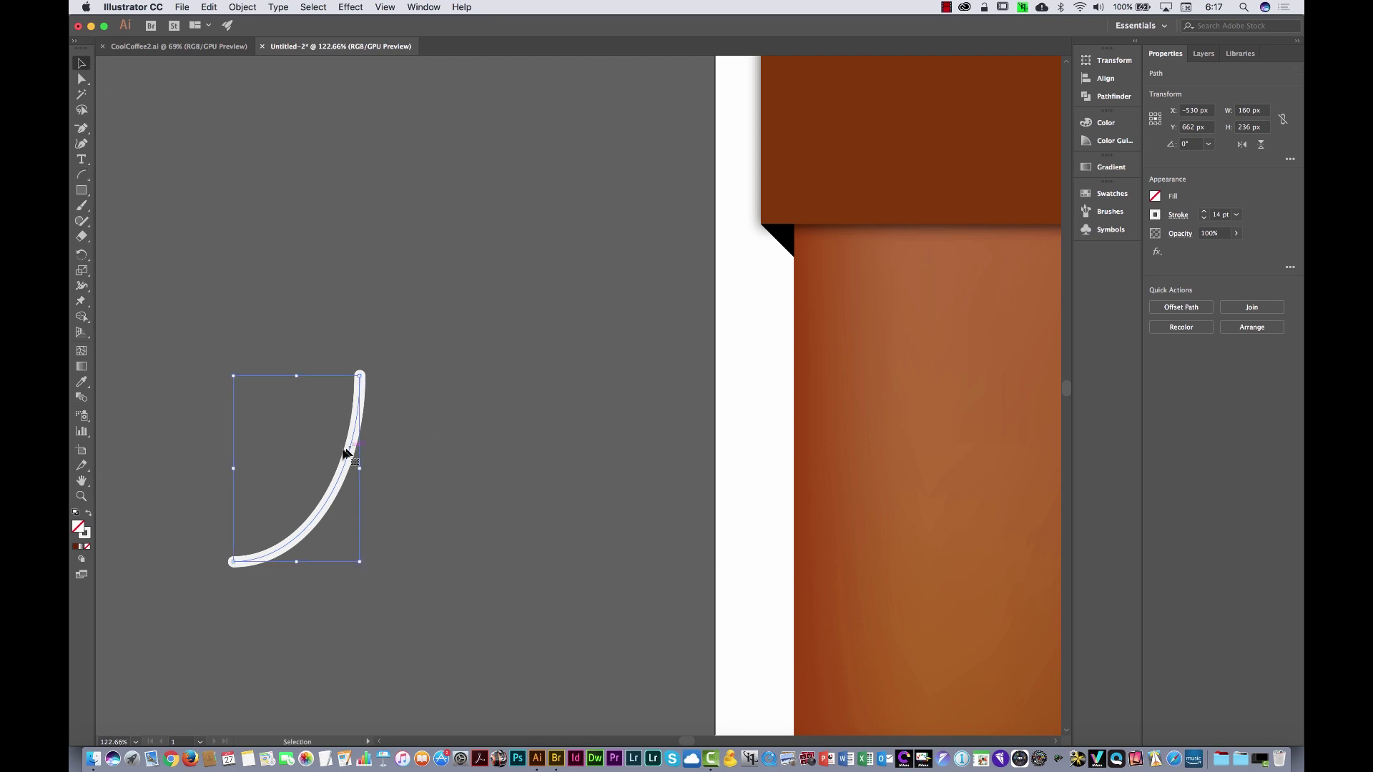
left_click_drag(350, 460, 581, 326)
left_click(615, 425)
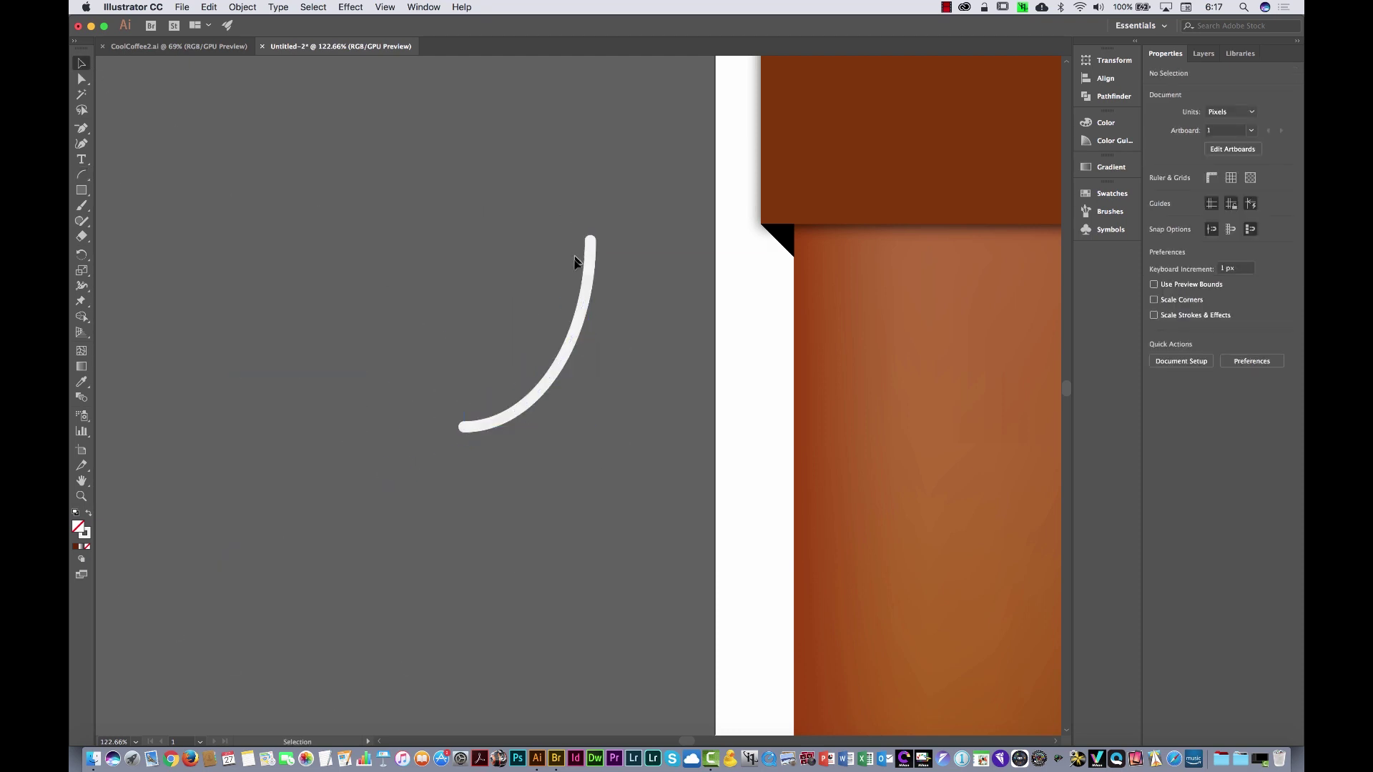
Draw a second arc about 144 × 171 px just inside the white one, with no stroke and a brown R=107 G=37 B=0 fill
left_click(82, 176)
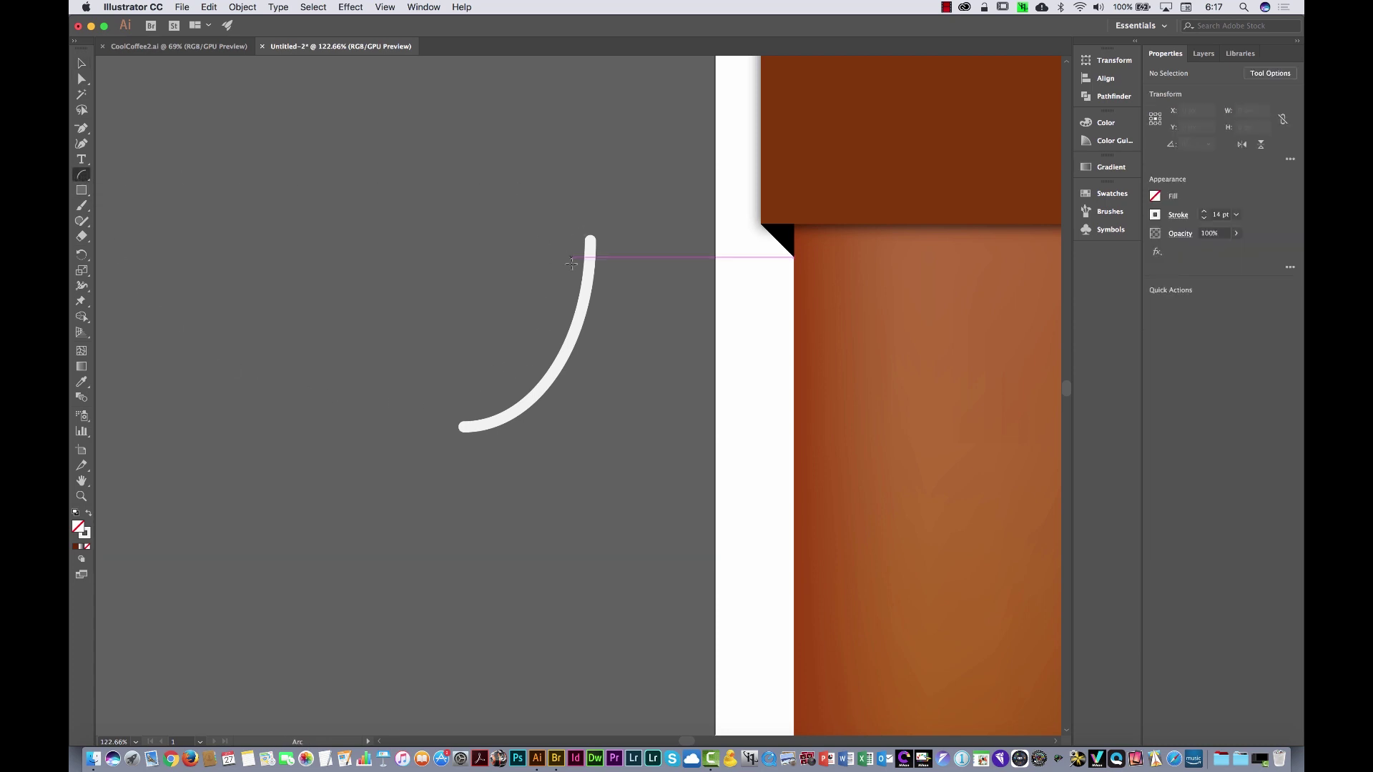
left_click_drag(574, 277, 459, 412)
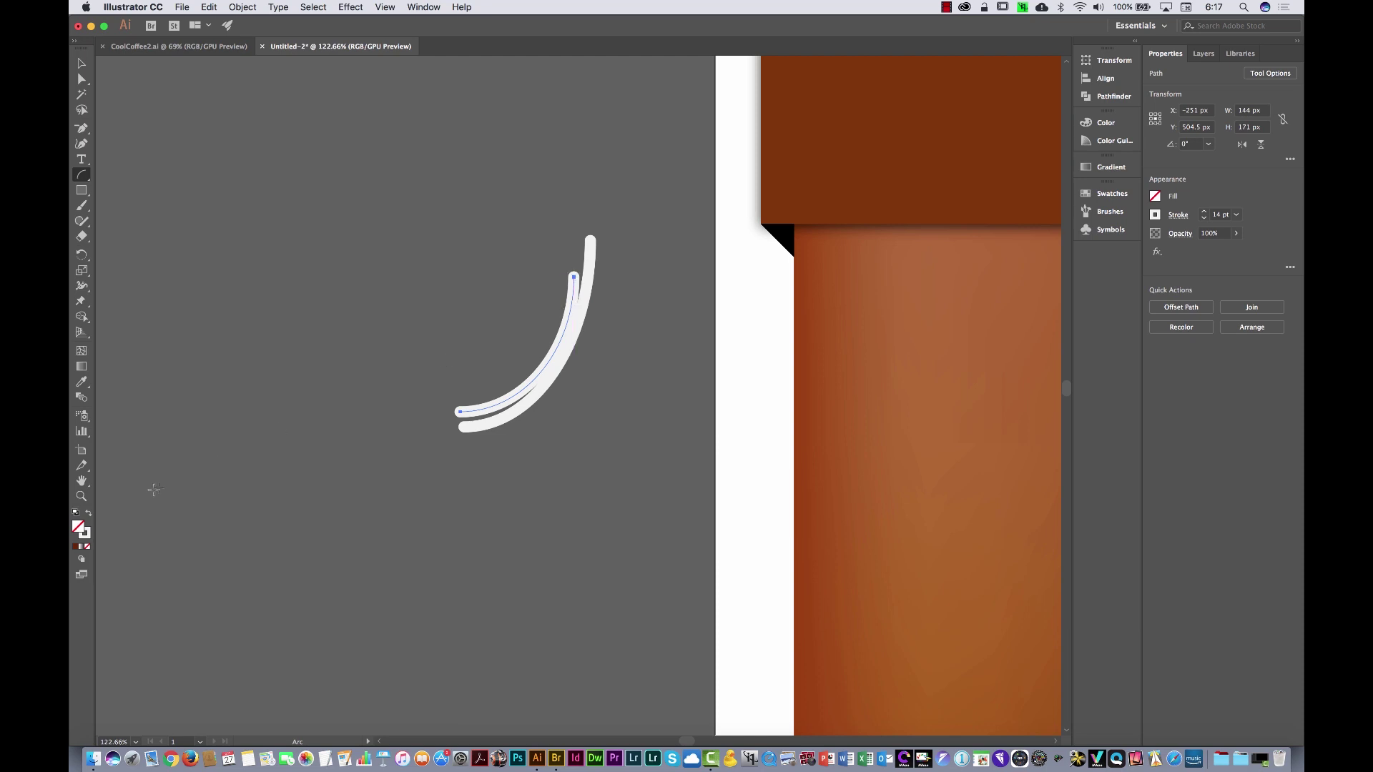
left_click(1156, 216)
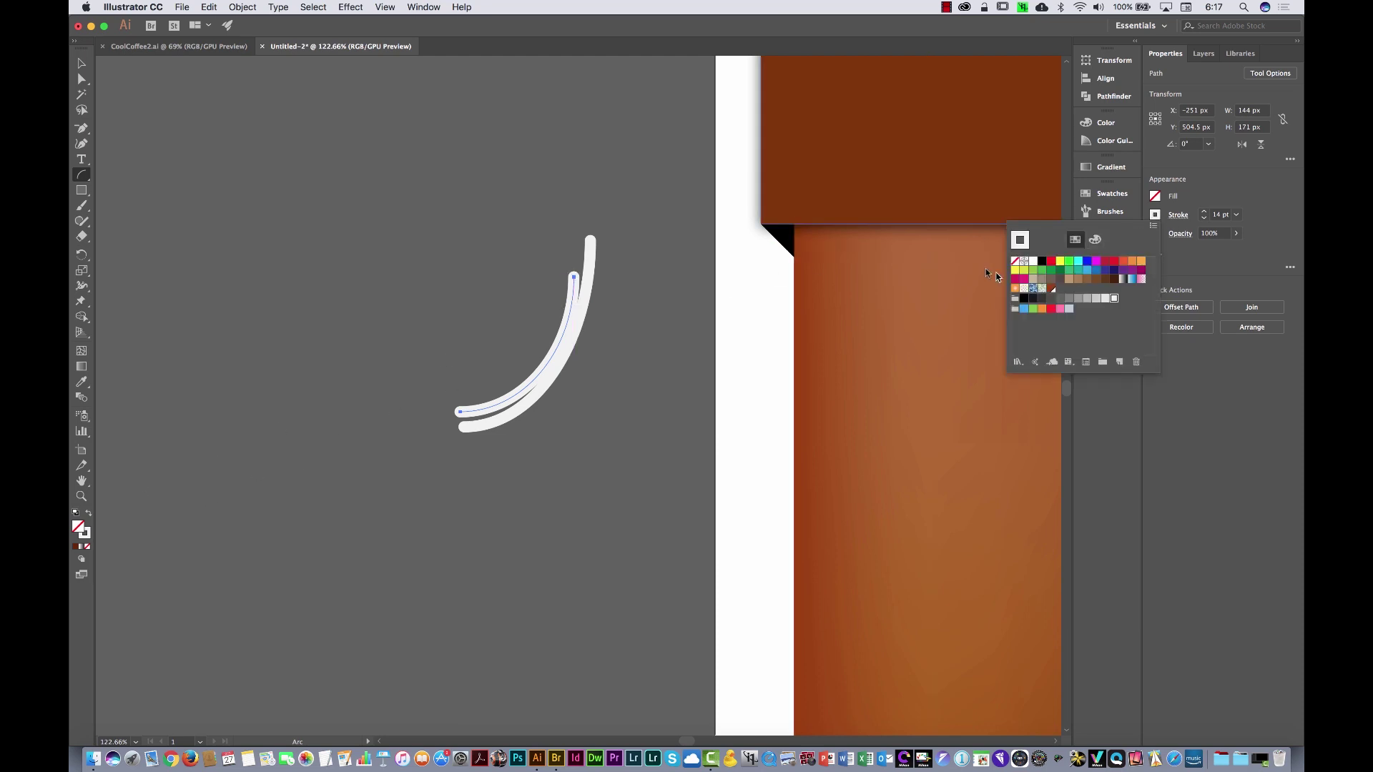
left_click(1017, 262)
left_click(1156, 196)
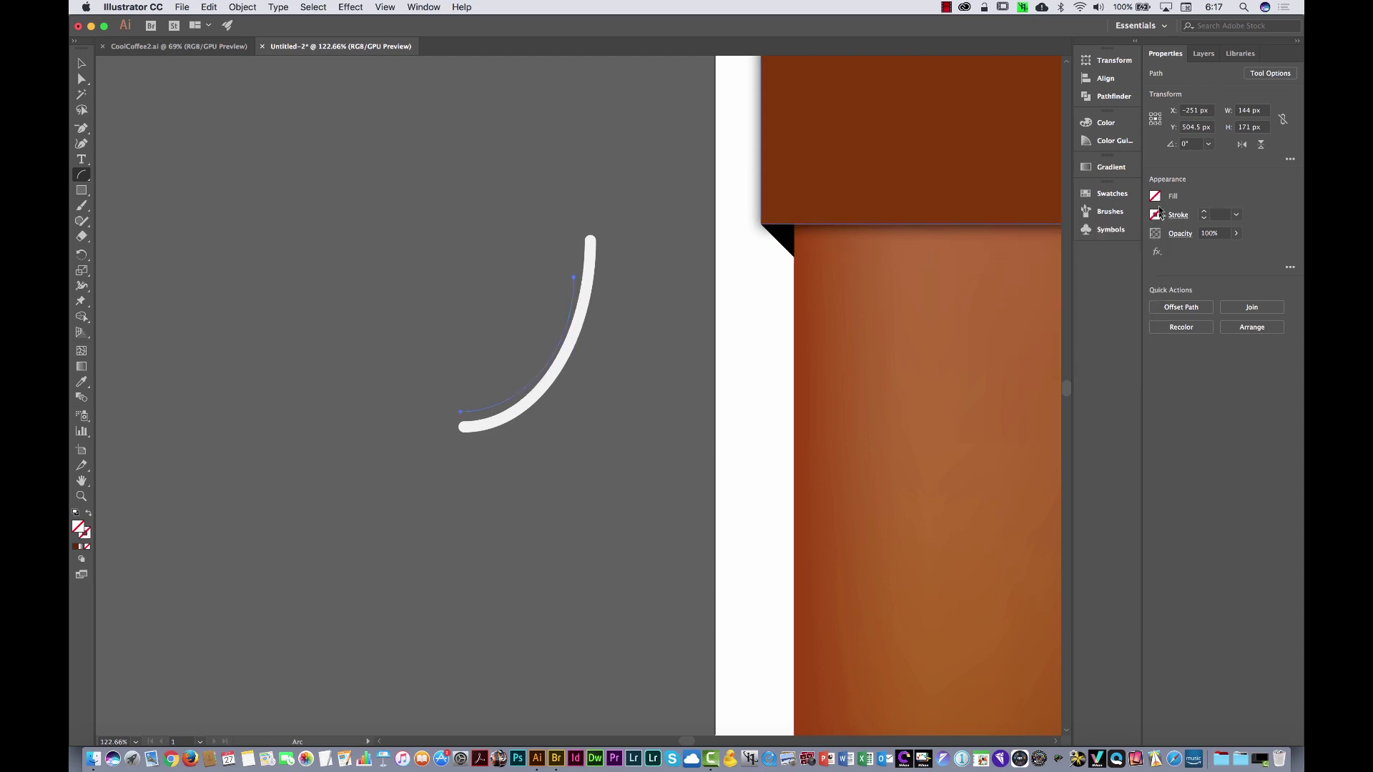
left_click(1155, 196)
left_click(1031, 278)
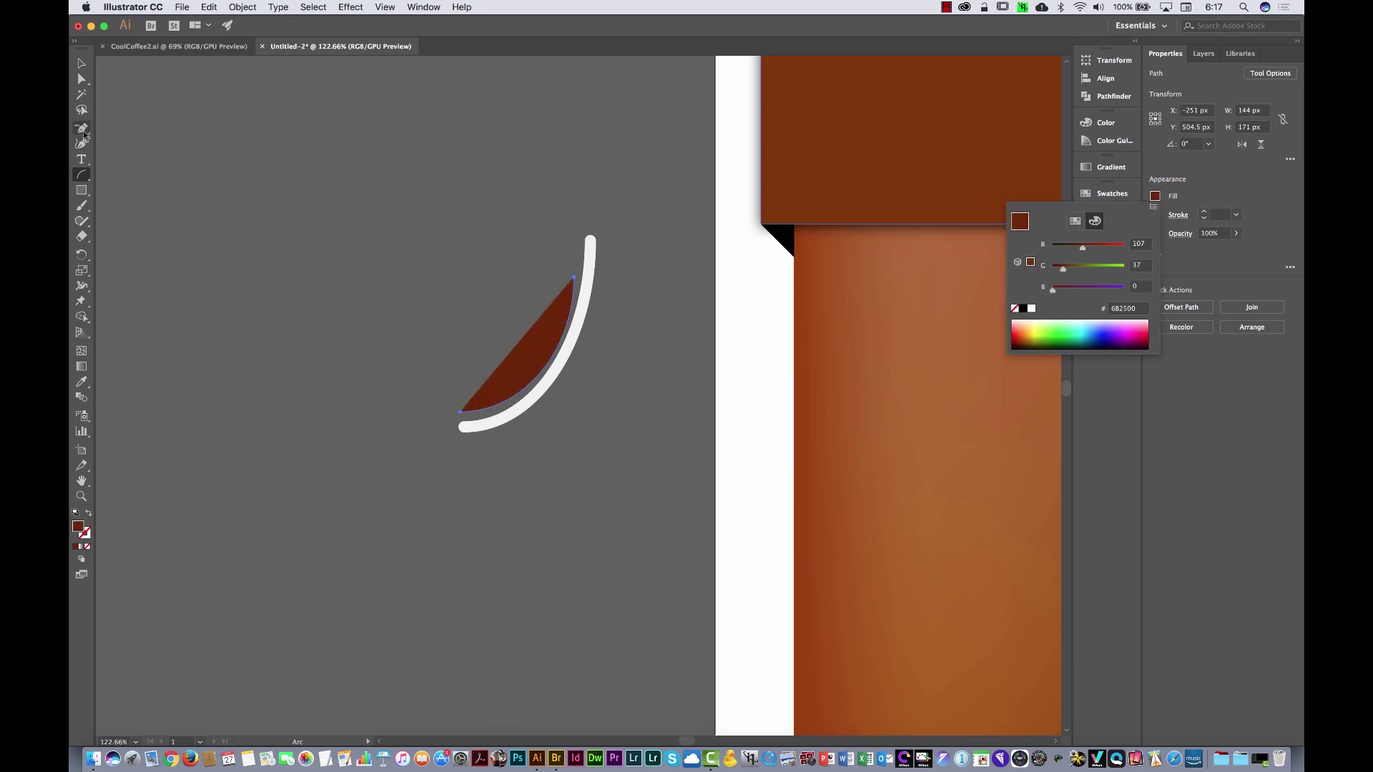
key("Escape")
Extend the brown arc with the Pen tool along straight top and left edges to close it into a quarter-cup shape, then deselect it
left_click_drag(84, 132, 169, 137)
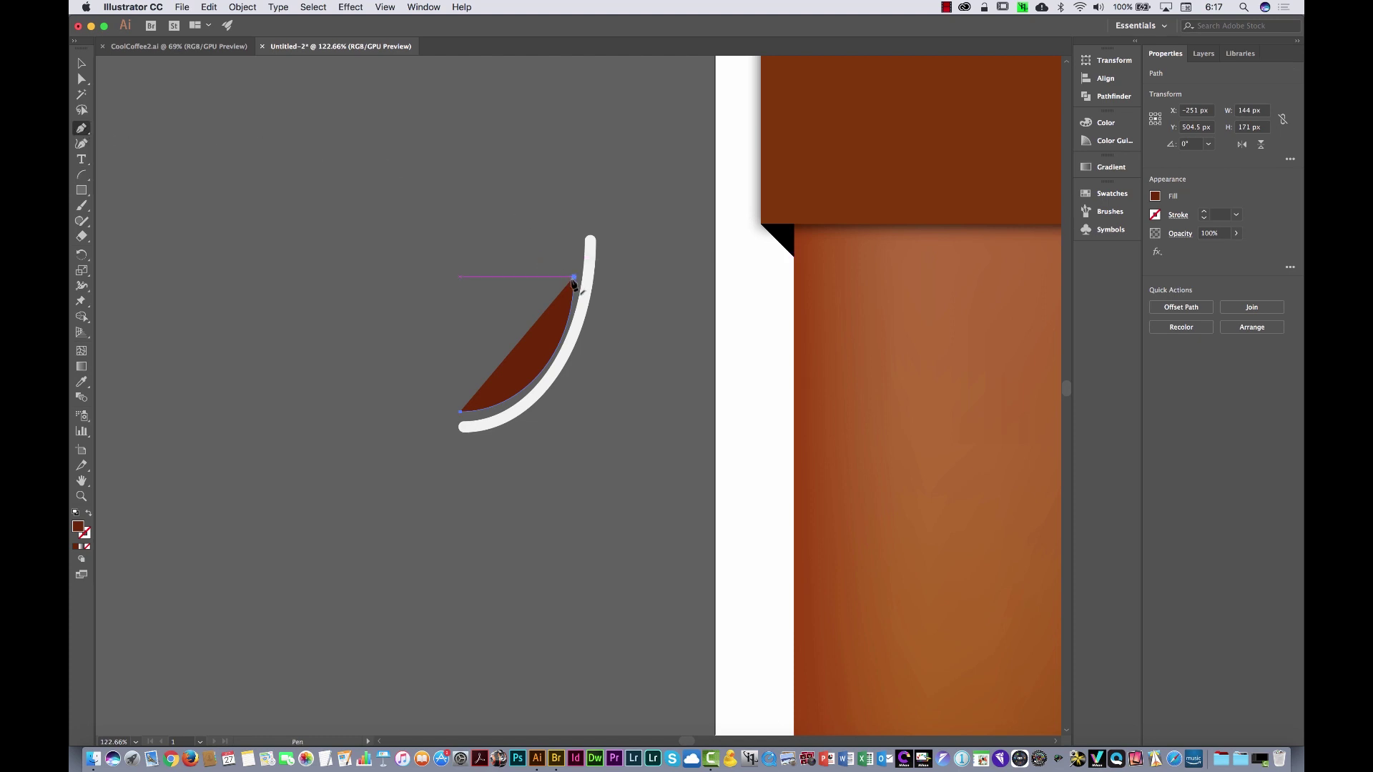
left_click_drag(574, 278, 461, 280)
left_click(460, 278)
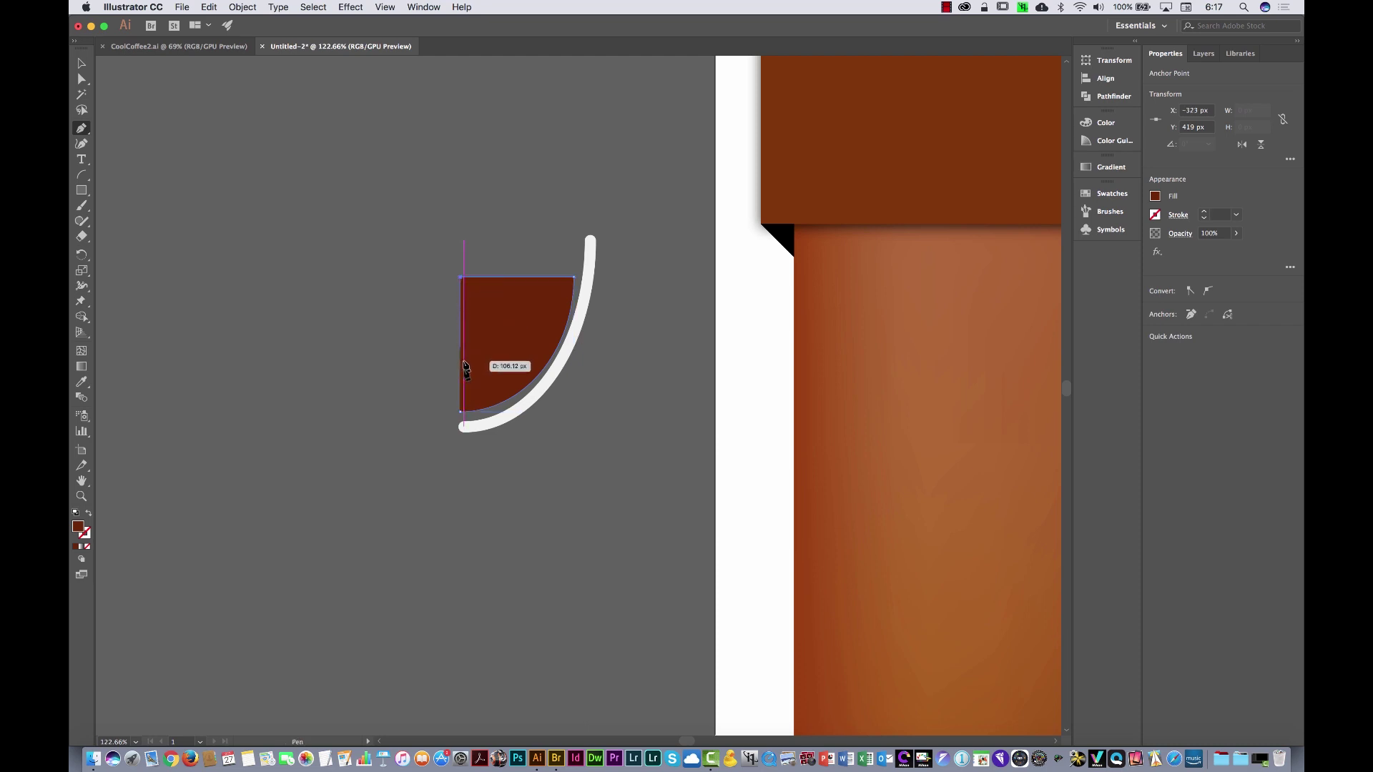
left_click_drag(461, 415, 461, 413)
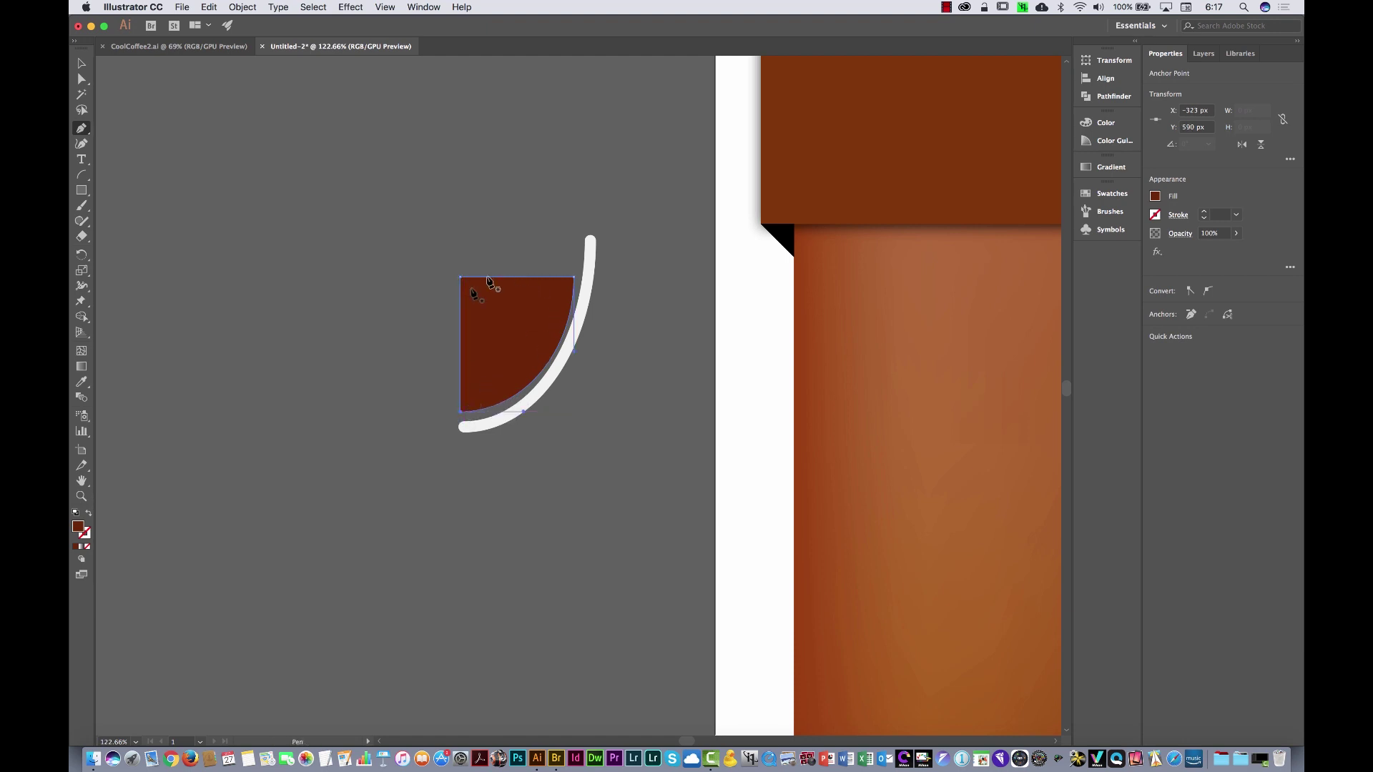
left_click(82, 63)
left_click(642, 406)
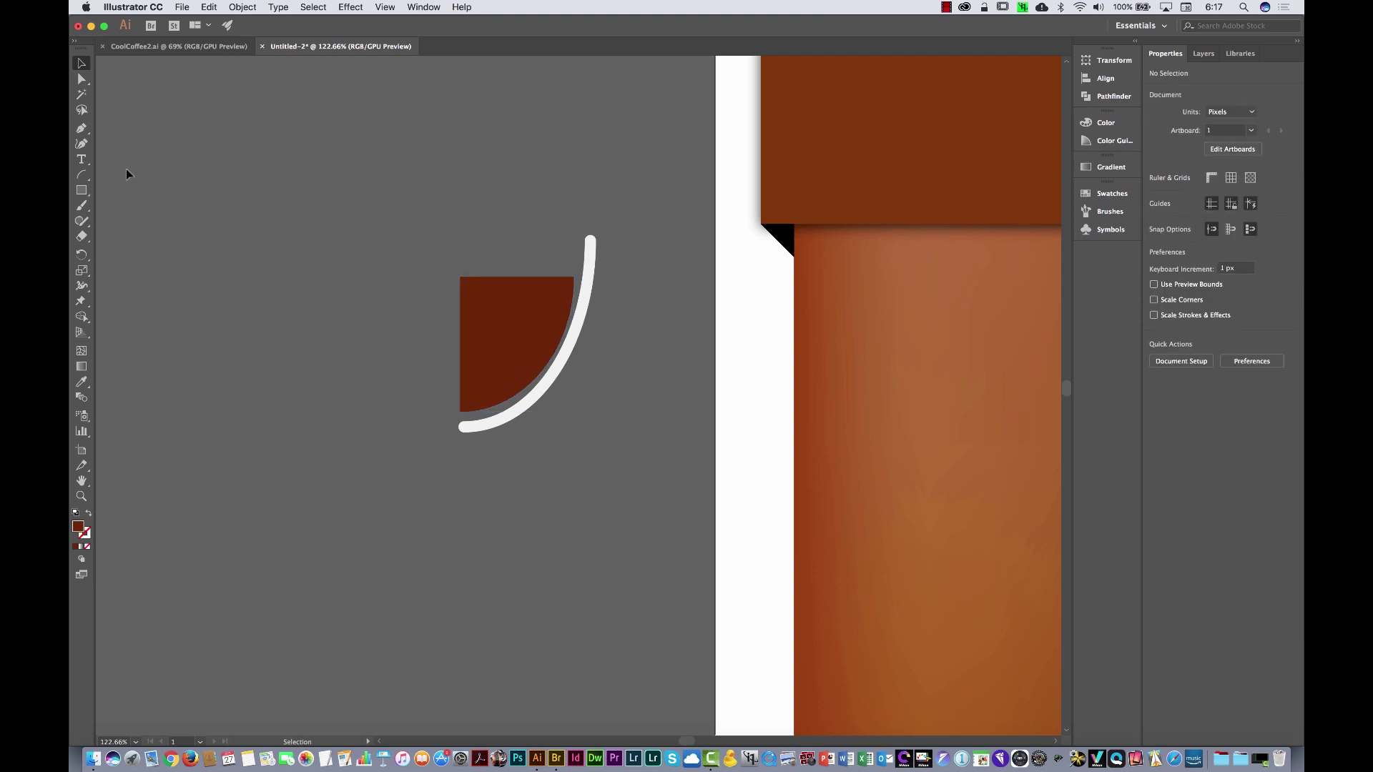
Draw a half-saucer path below the cup with the Pen tool: a flat segment about 67 px long, rising to a smooth end point on the right
left_click(81, 128)
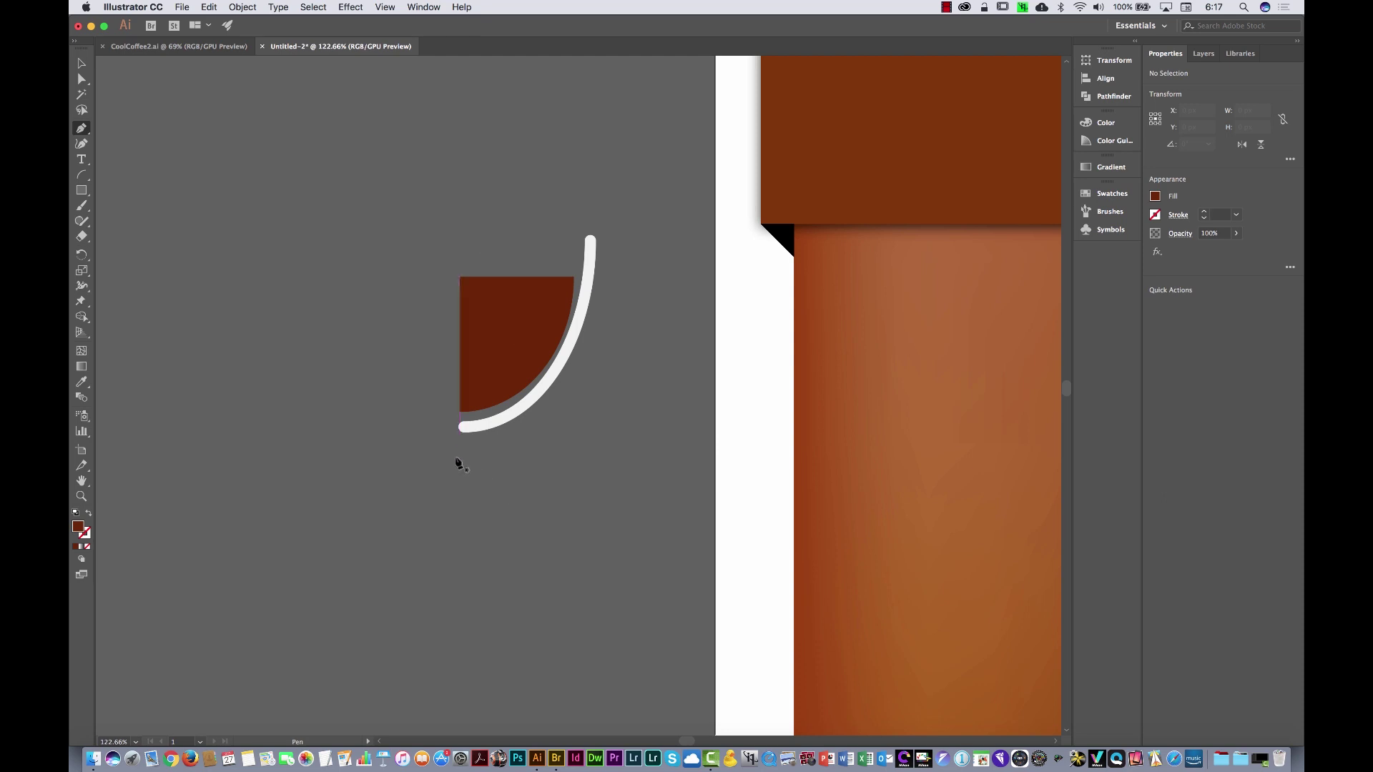
left_click_drag(456, 458, 509, 459)
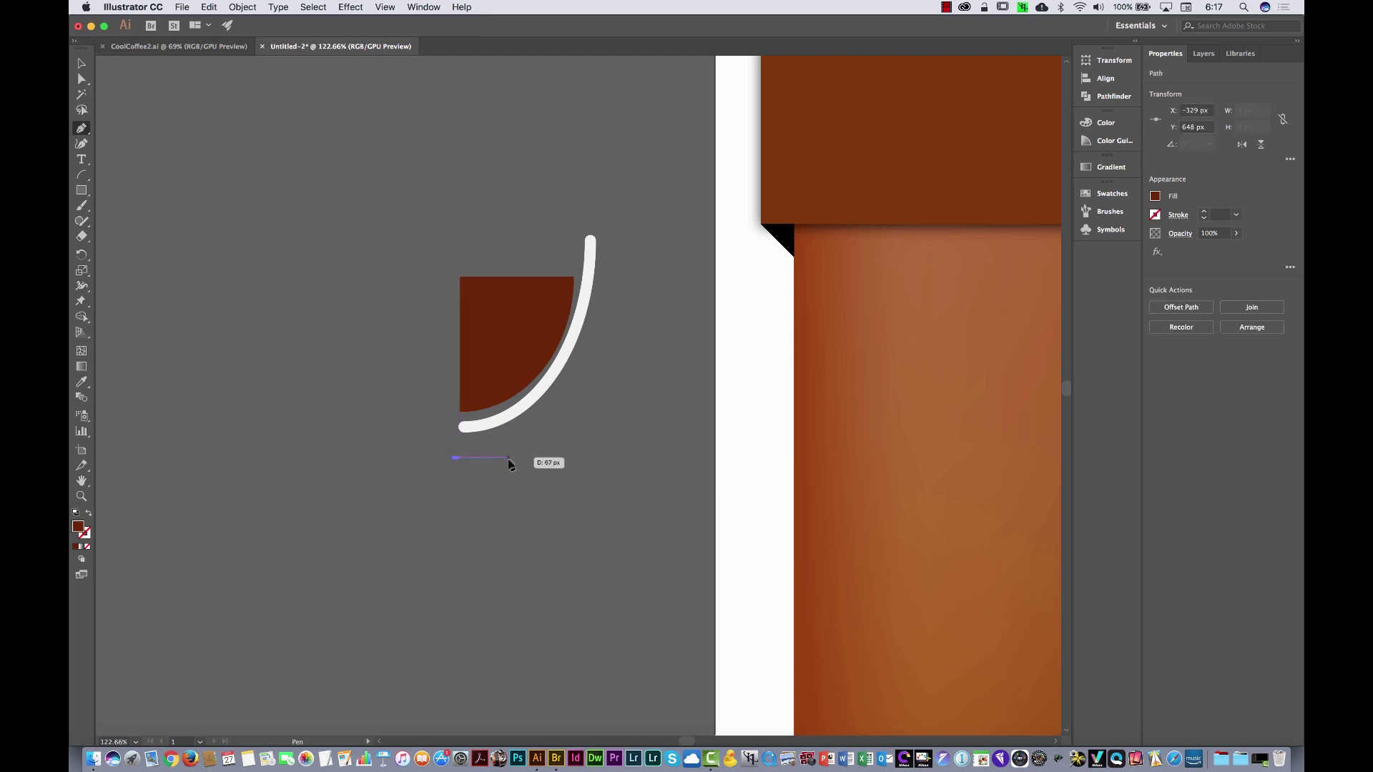
left_click(508, 459)
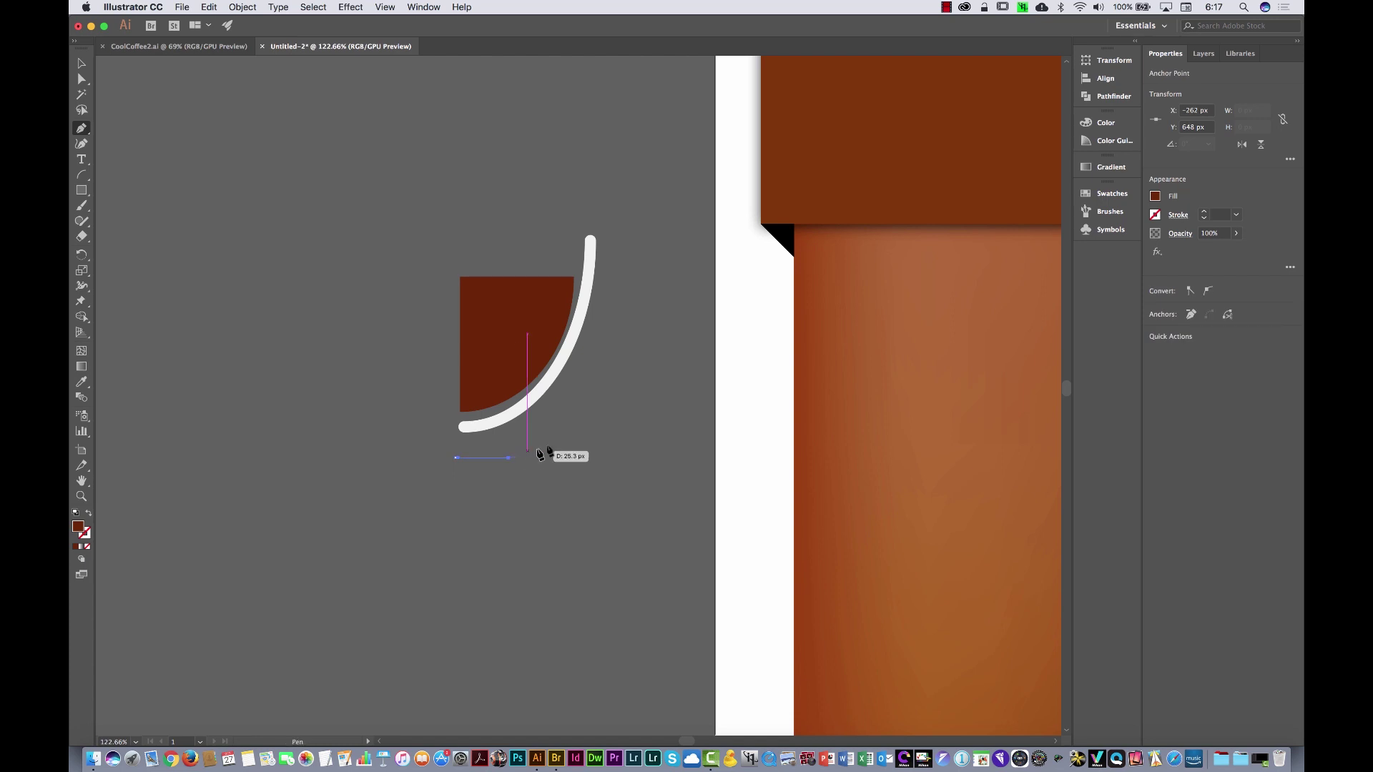
left_click(657, 424)
left_click_drag(669, 423, 674, 423)
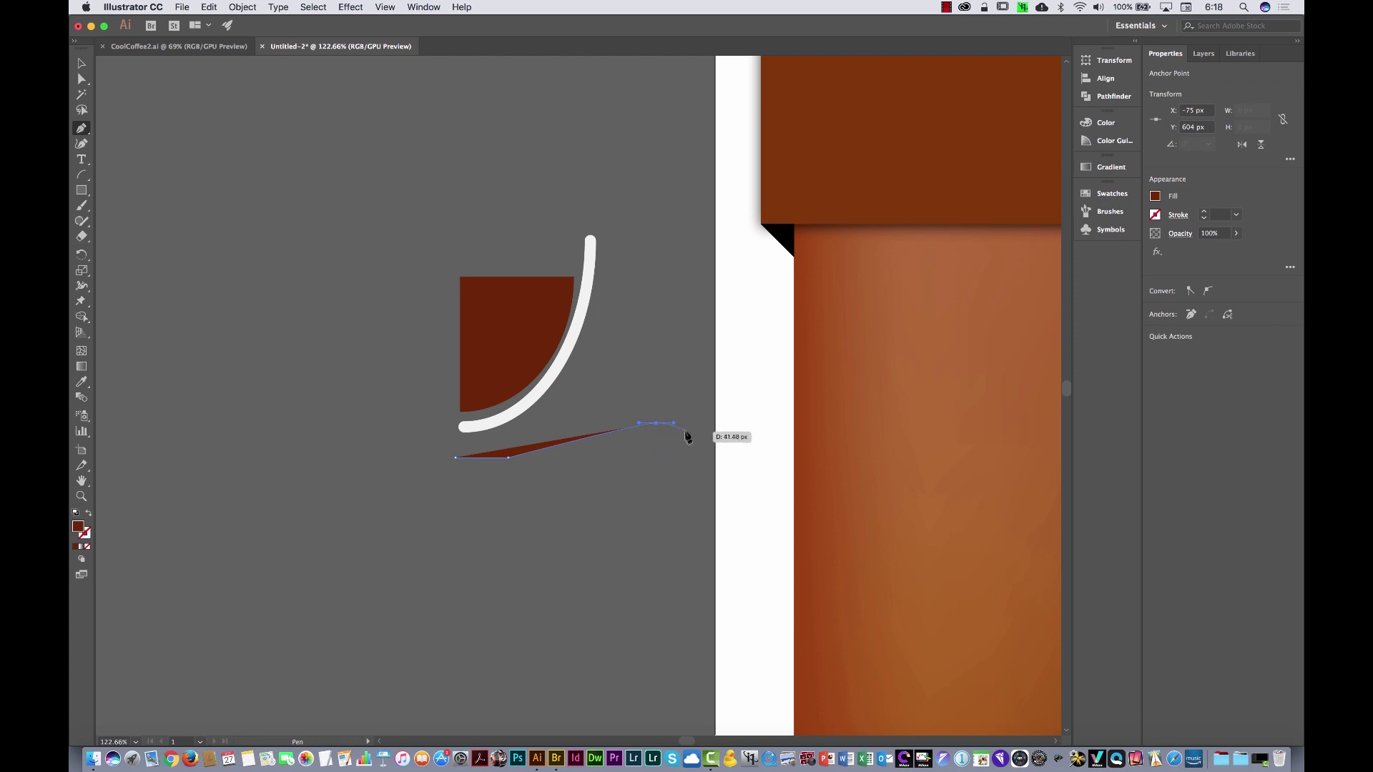
key("Escape")
Remove the saucer path's fill and give it the near-white stroke color from the grays group
left_click(1155, 197)
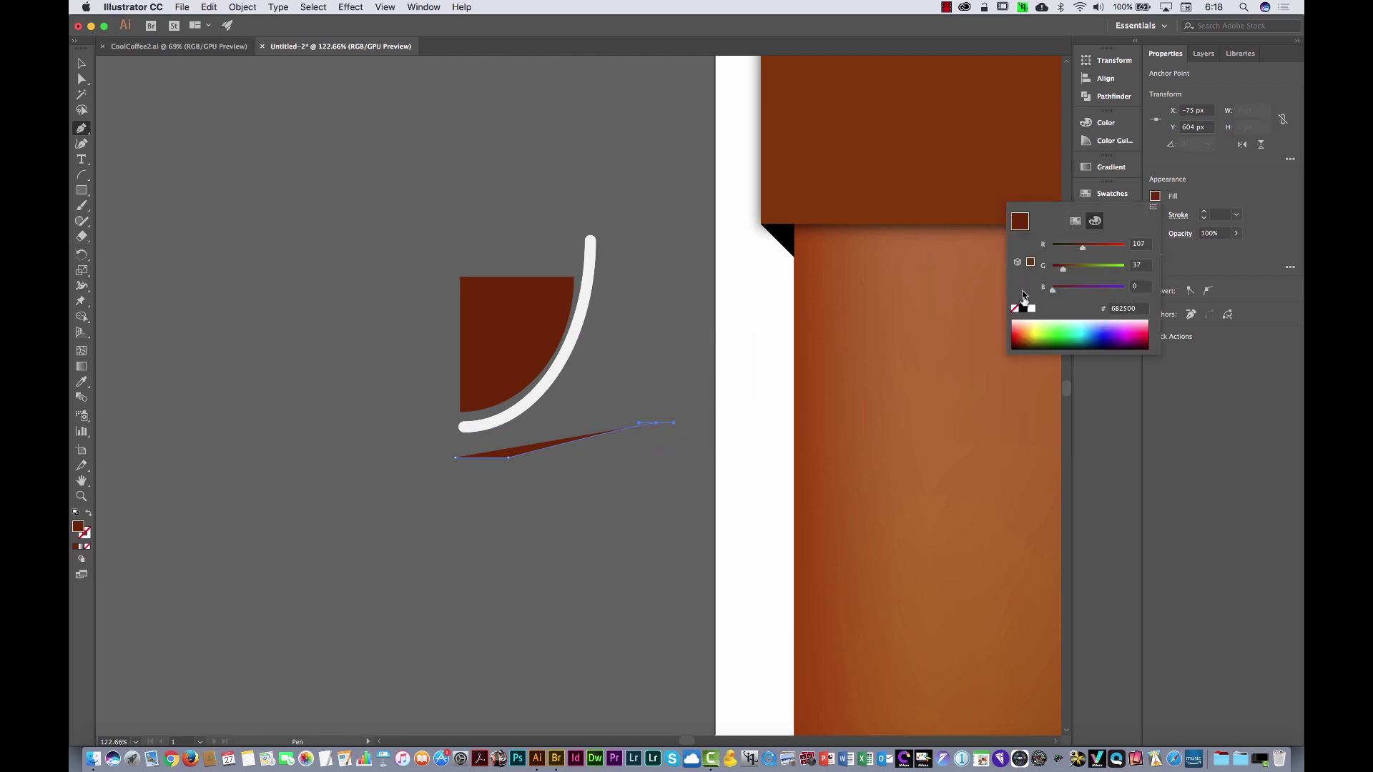
left_click(1015, 308)
left_click(1156, 197)
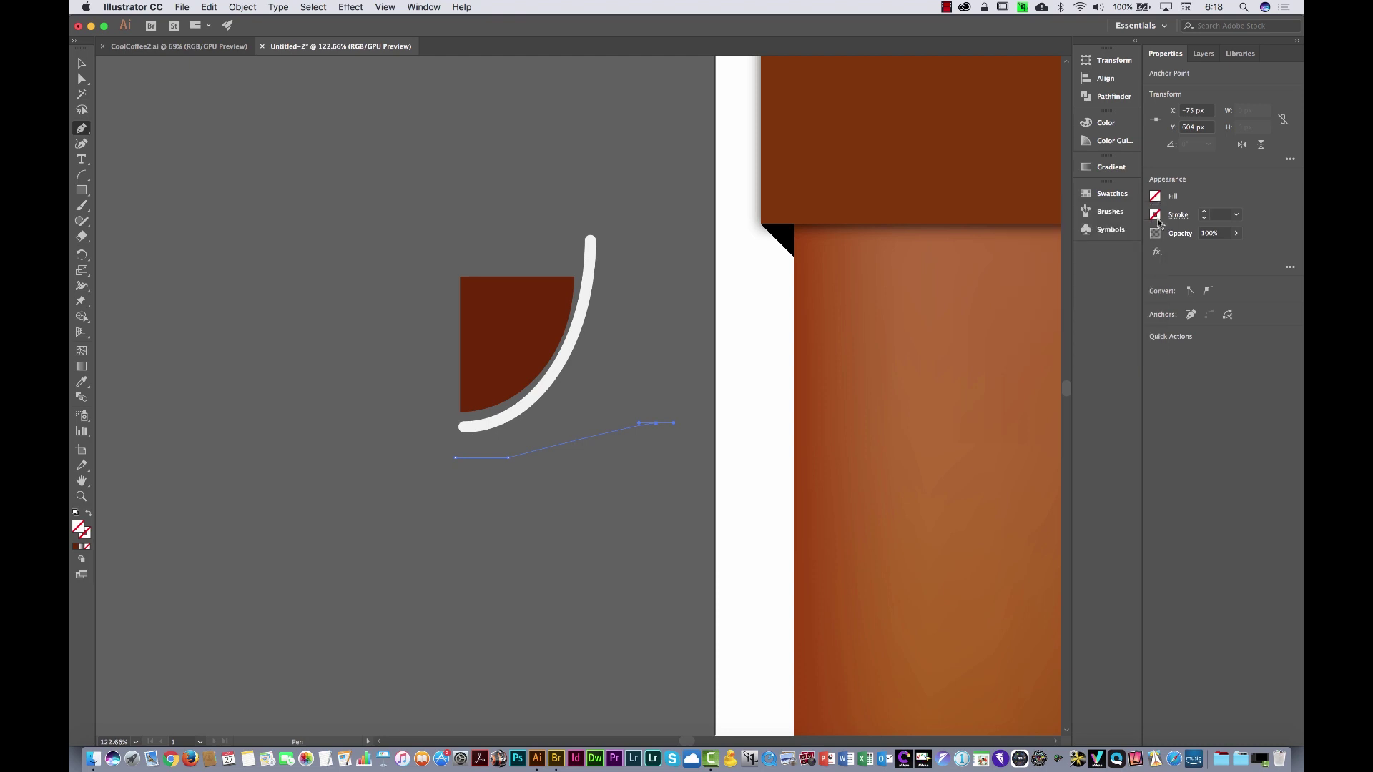
left_click(1155, 215)
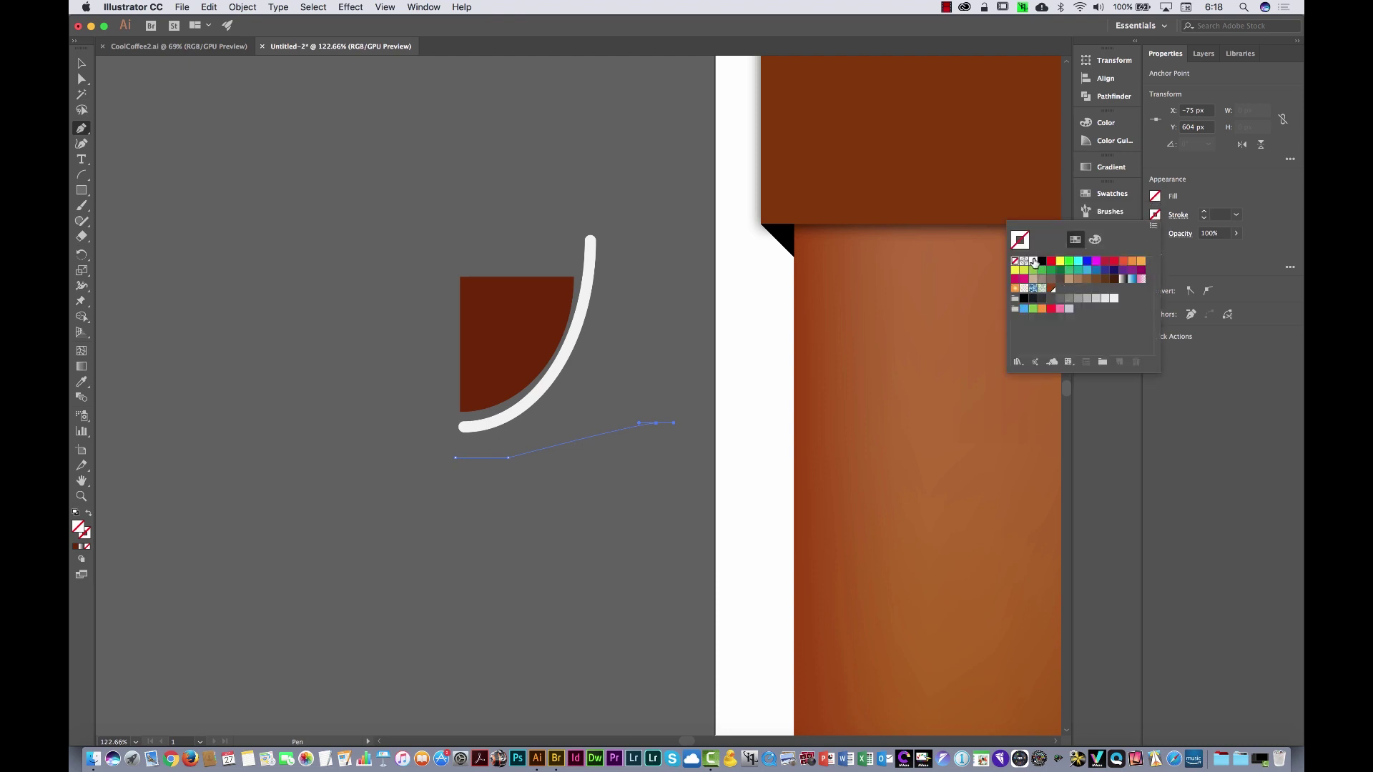
left_click(1112, 300)
Set the saucer path's stroke to 14 pt with round caps and deselect it
left_click(1236, 216)
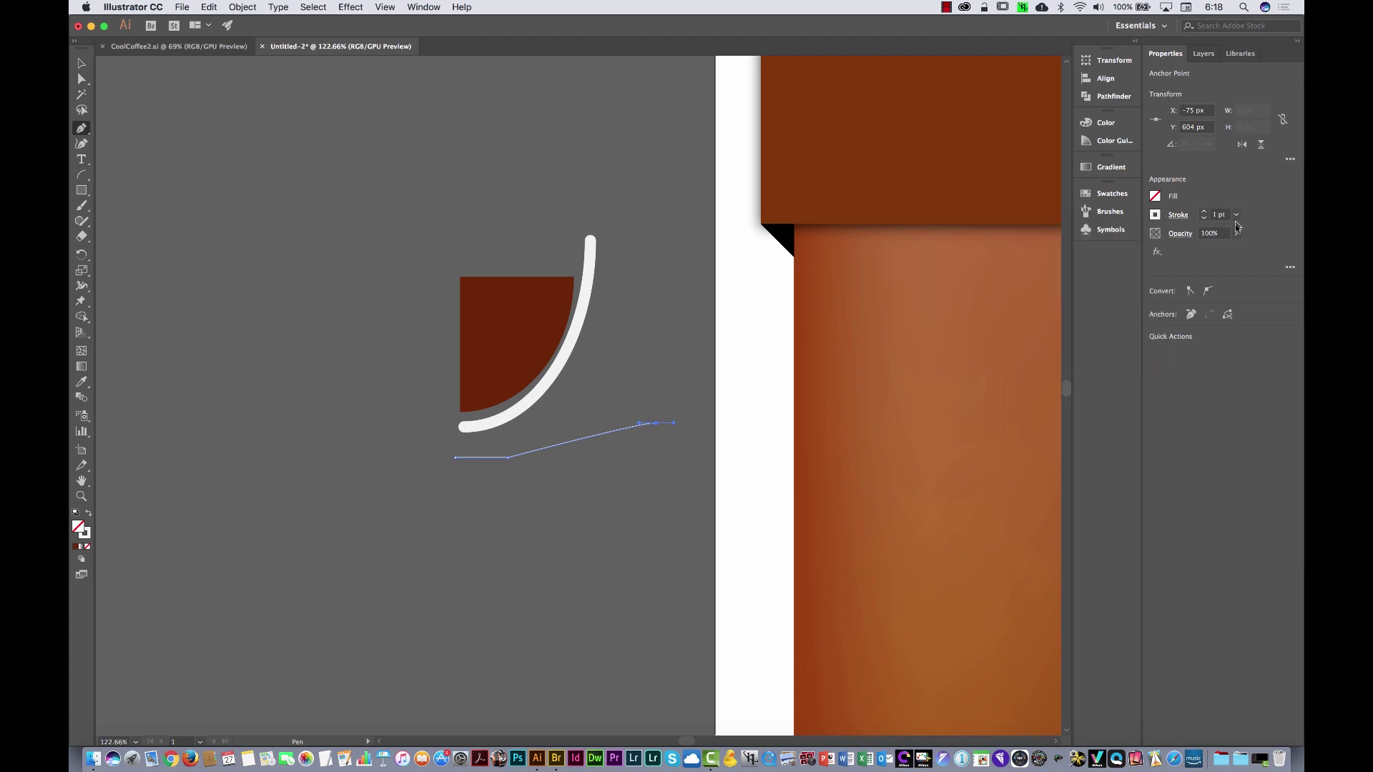
left_click(1236, 216)
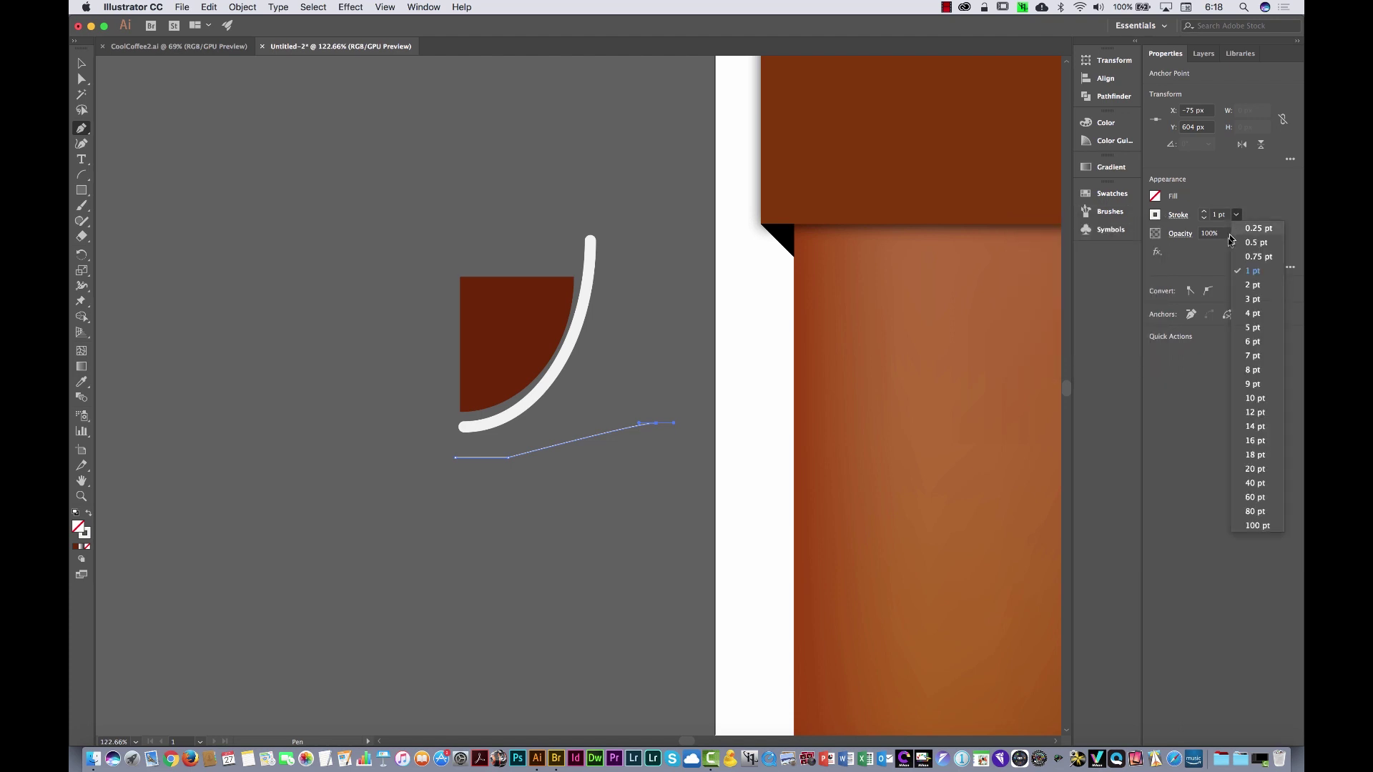
left_click(1256, 427)
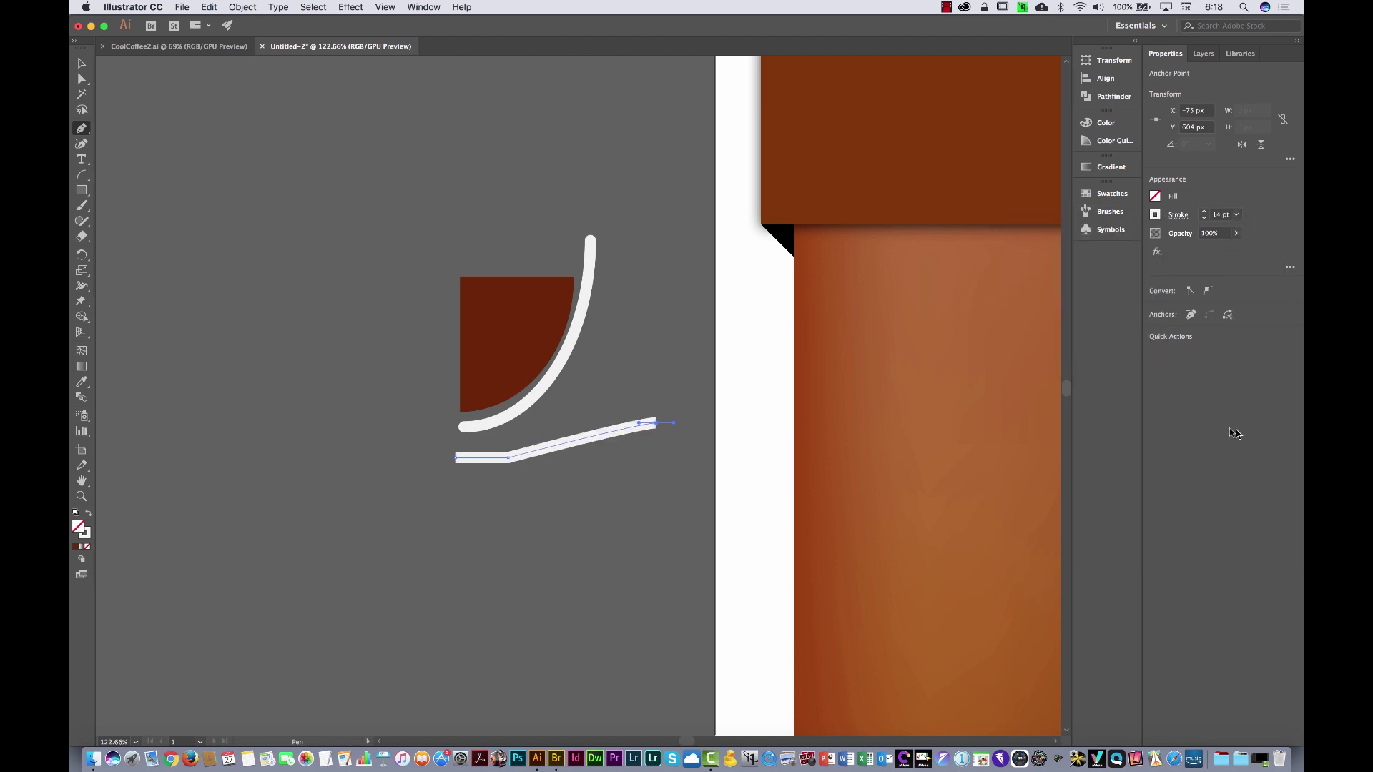
left_click(1177, 214)
left_click(1105, 250)
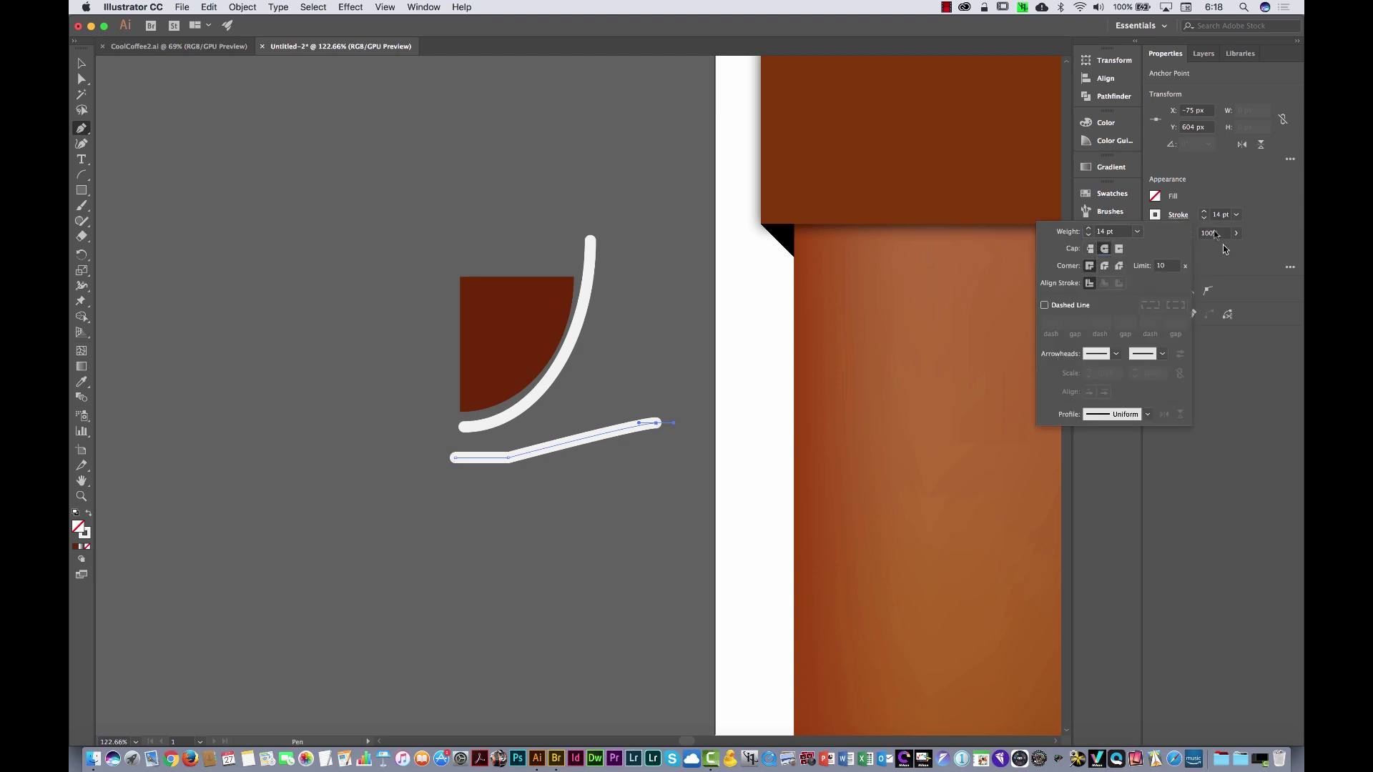
left_click(1198, 194)
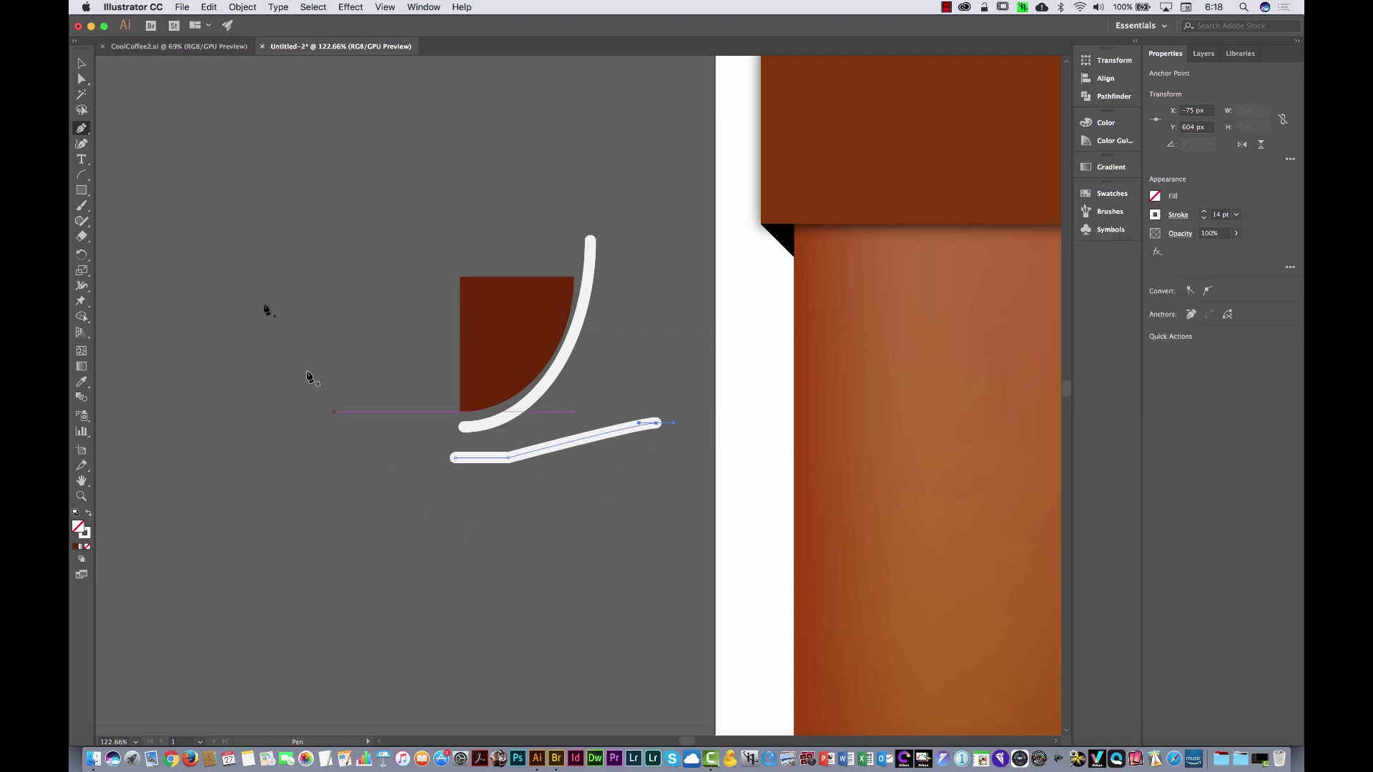
left_click(82, 63)
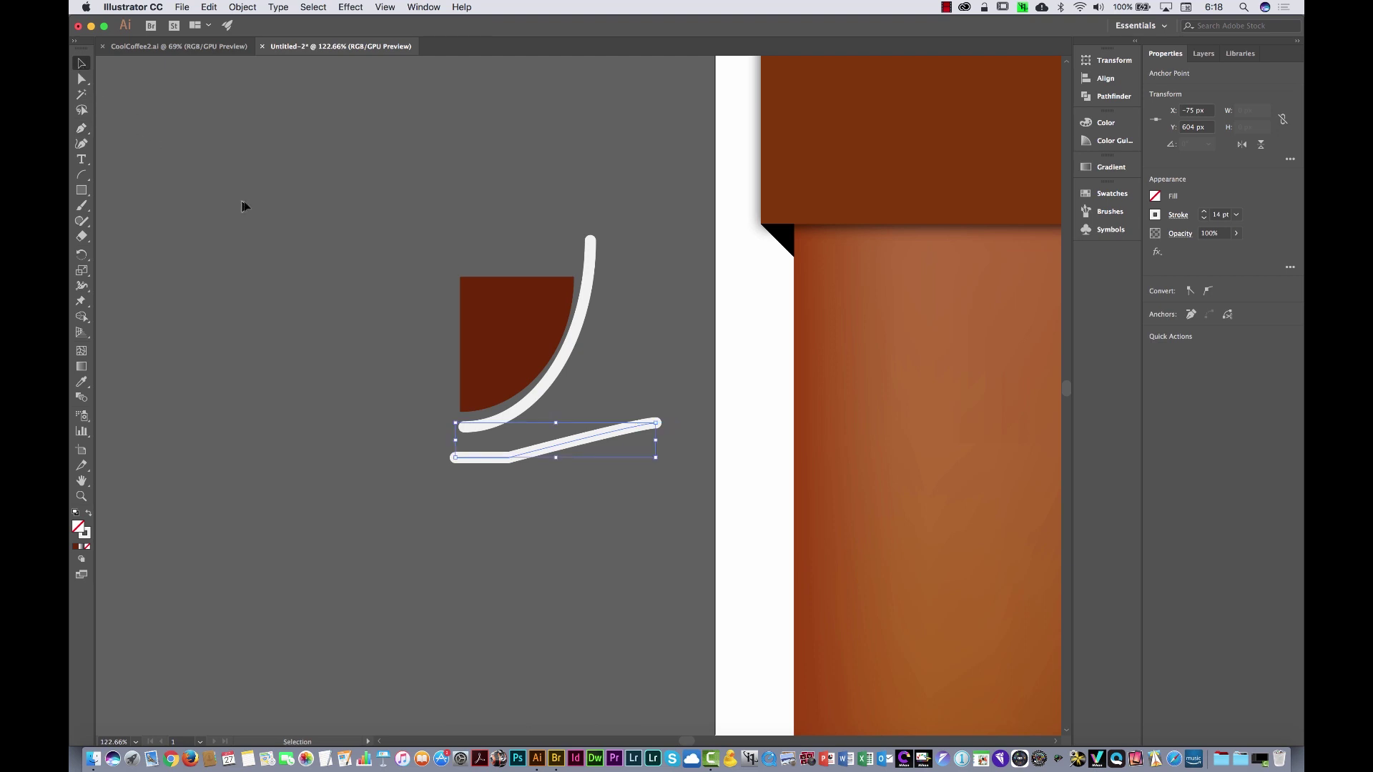
left_click(152, 416)
Draw an ellipse about 33 × 53 px right of the cup arc and swap its fill and stroke to make it solid near-white
left_click_drag(81, 190, 136, 222)
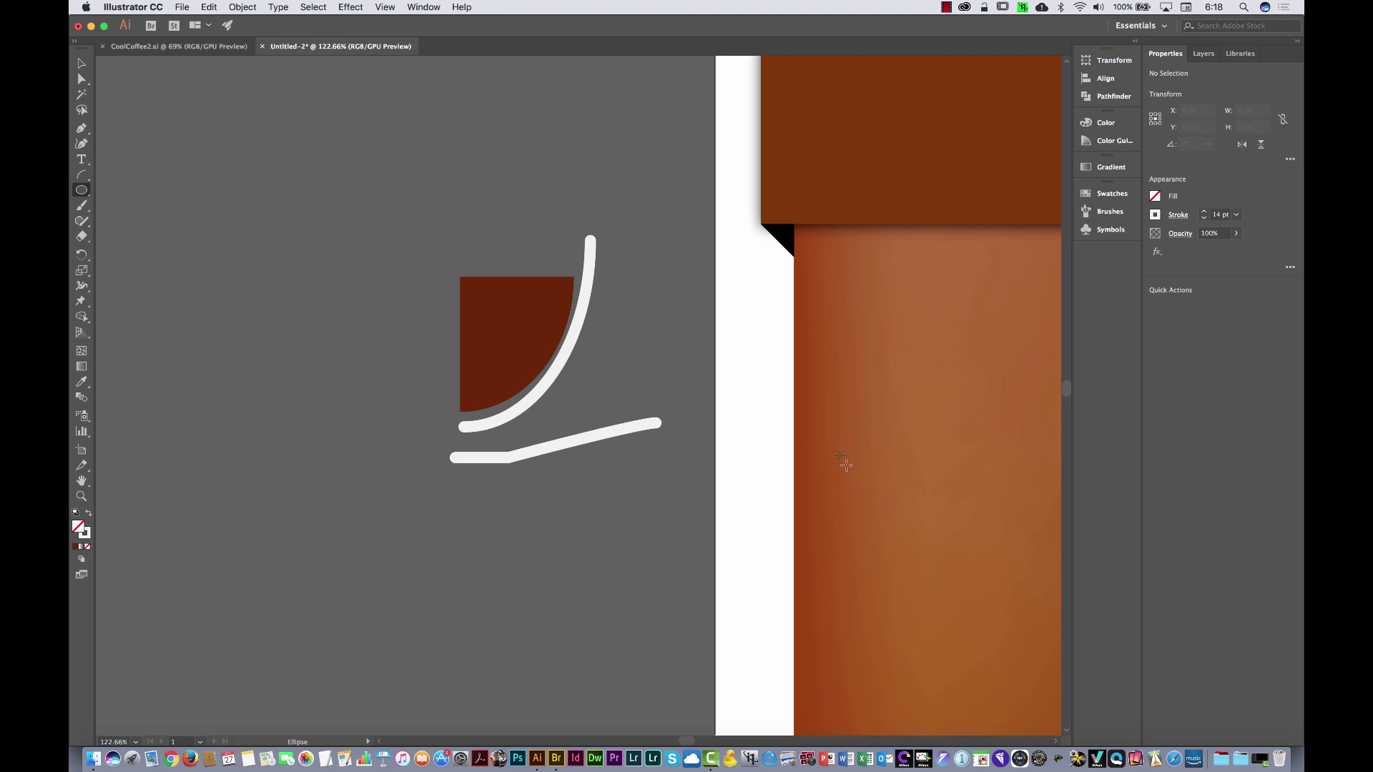
left_click_drag(635, 295, 664, 338)
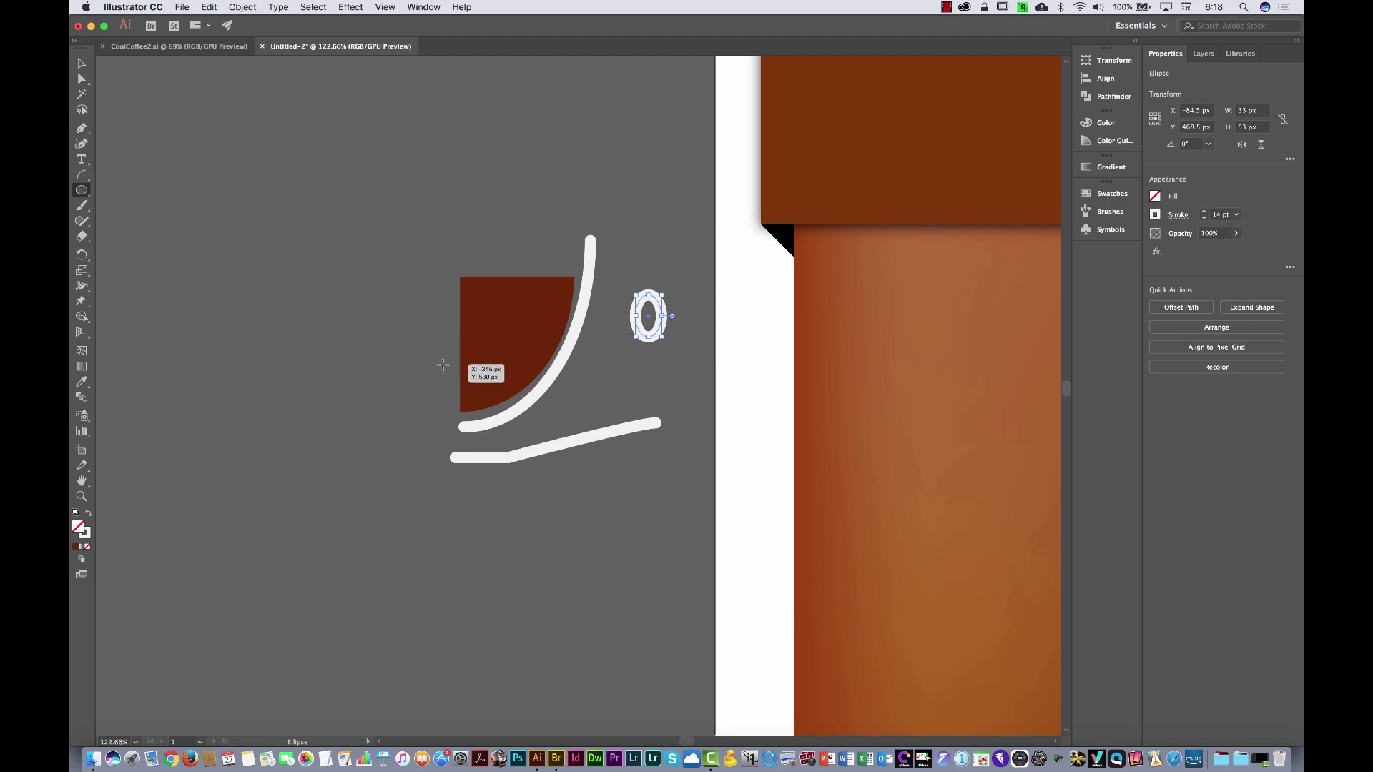
key("shift+x")
left_click(81, 63)
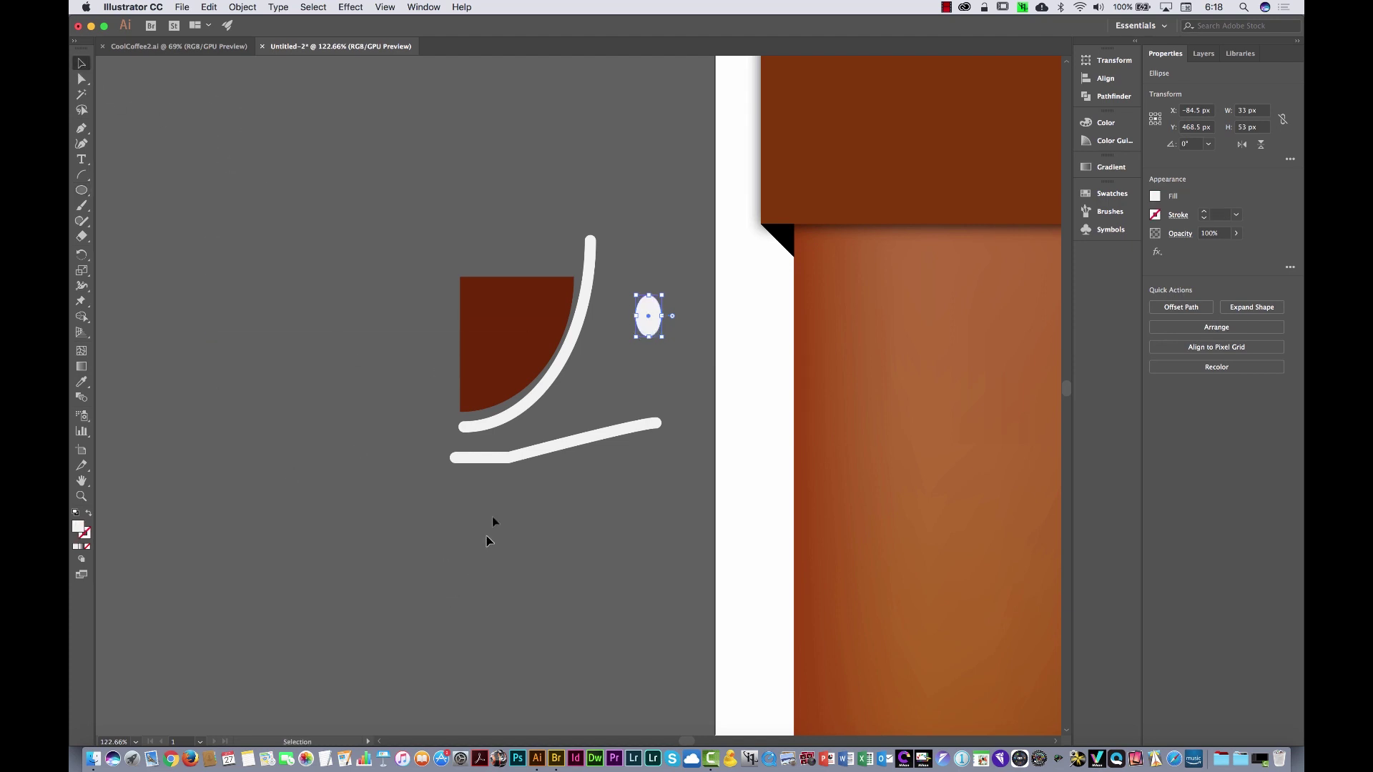
Stretch the brown coffee shape downward to about 177 px high so it meets the cup arc, and deselect it
left_click(522, 337)
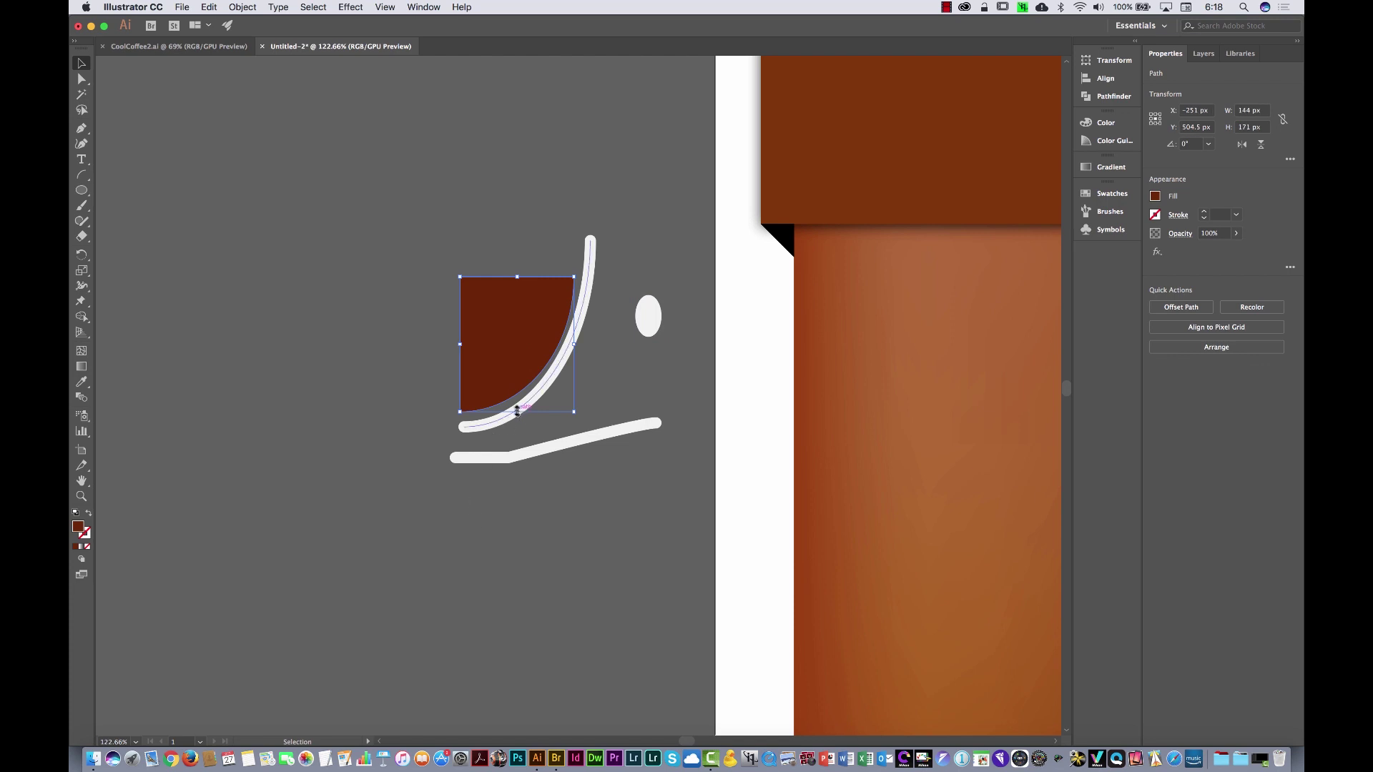
left_click_drag(517, 411, 517, 416)
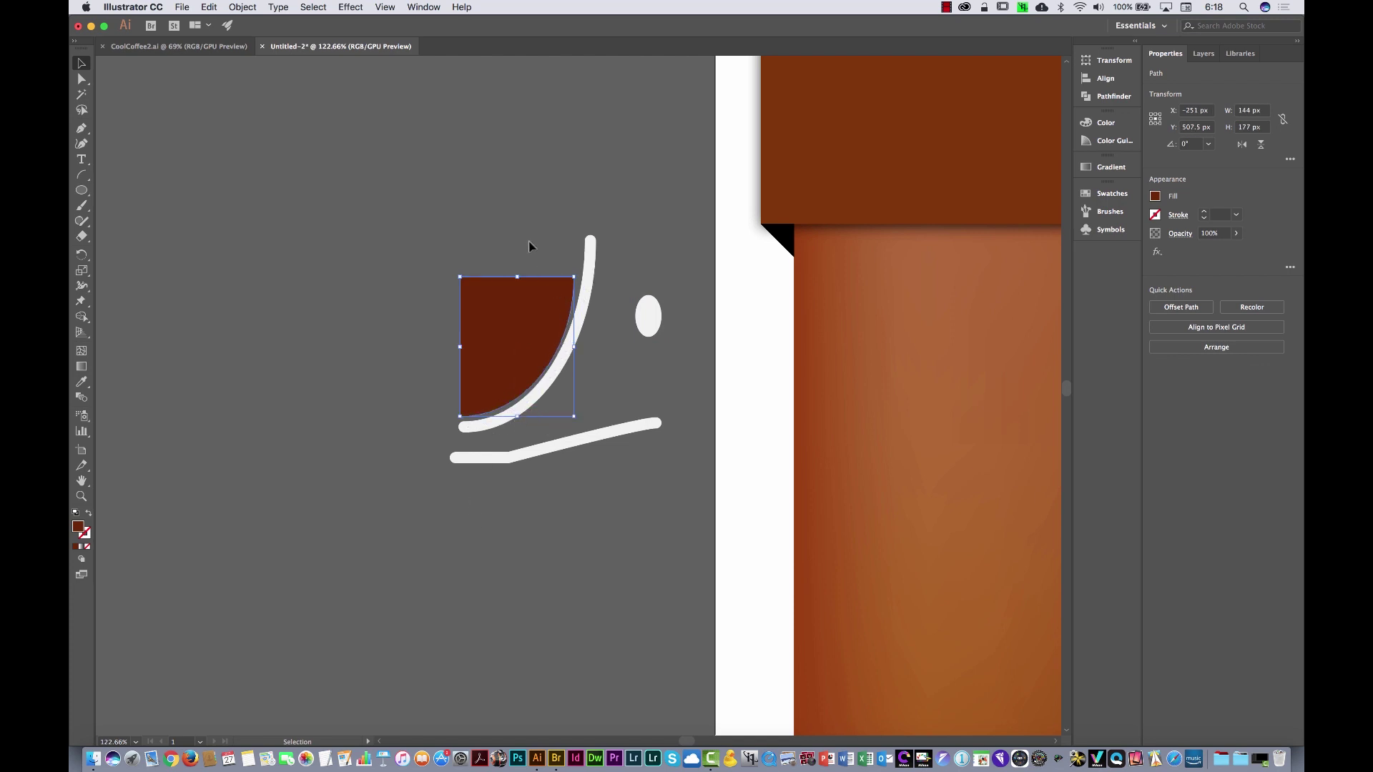
left_click(540, 263)
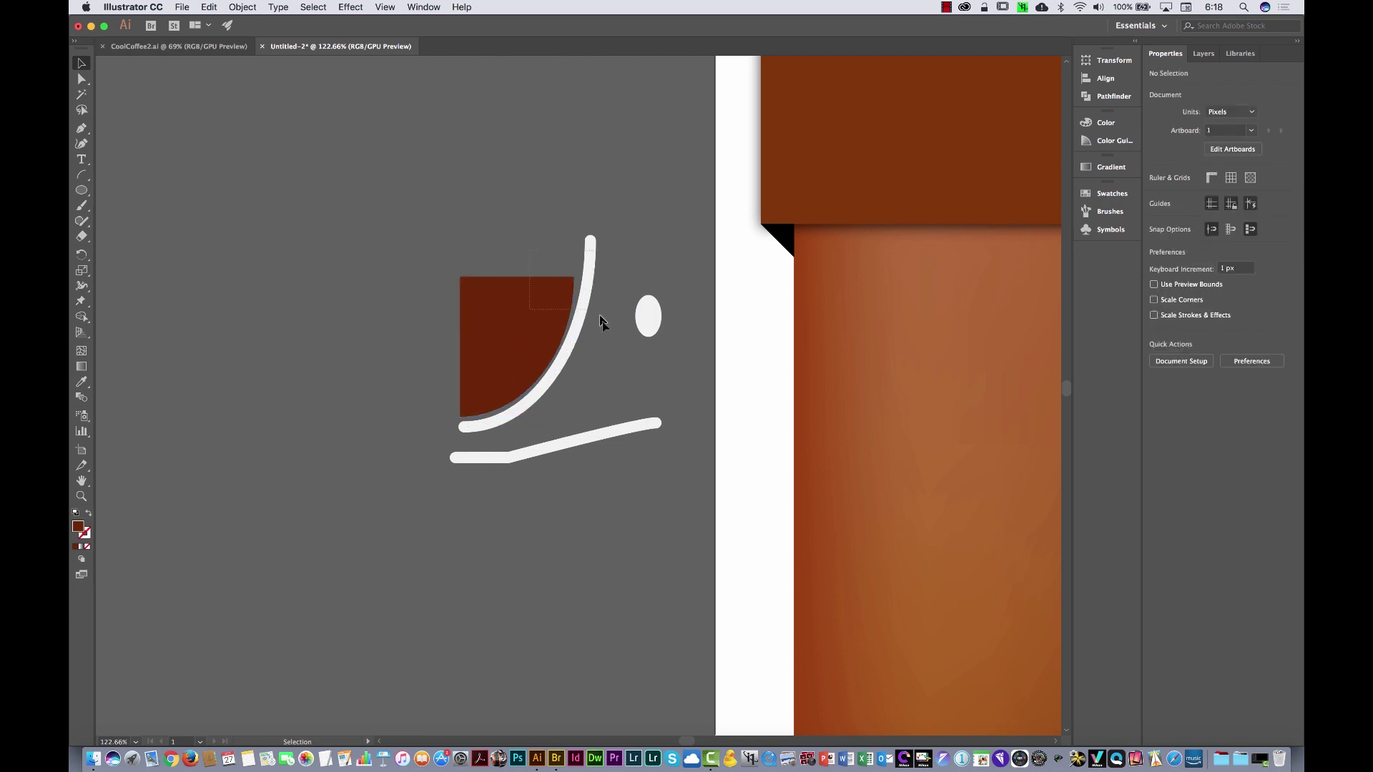
Select the coffee shape together with the cup arc and group them
left_click(589, 318)
left_click(244, 7)
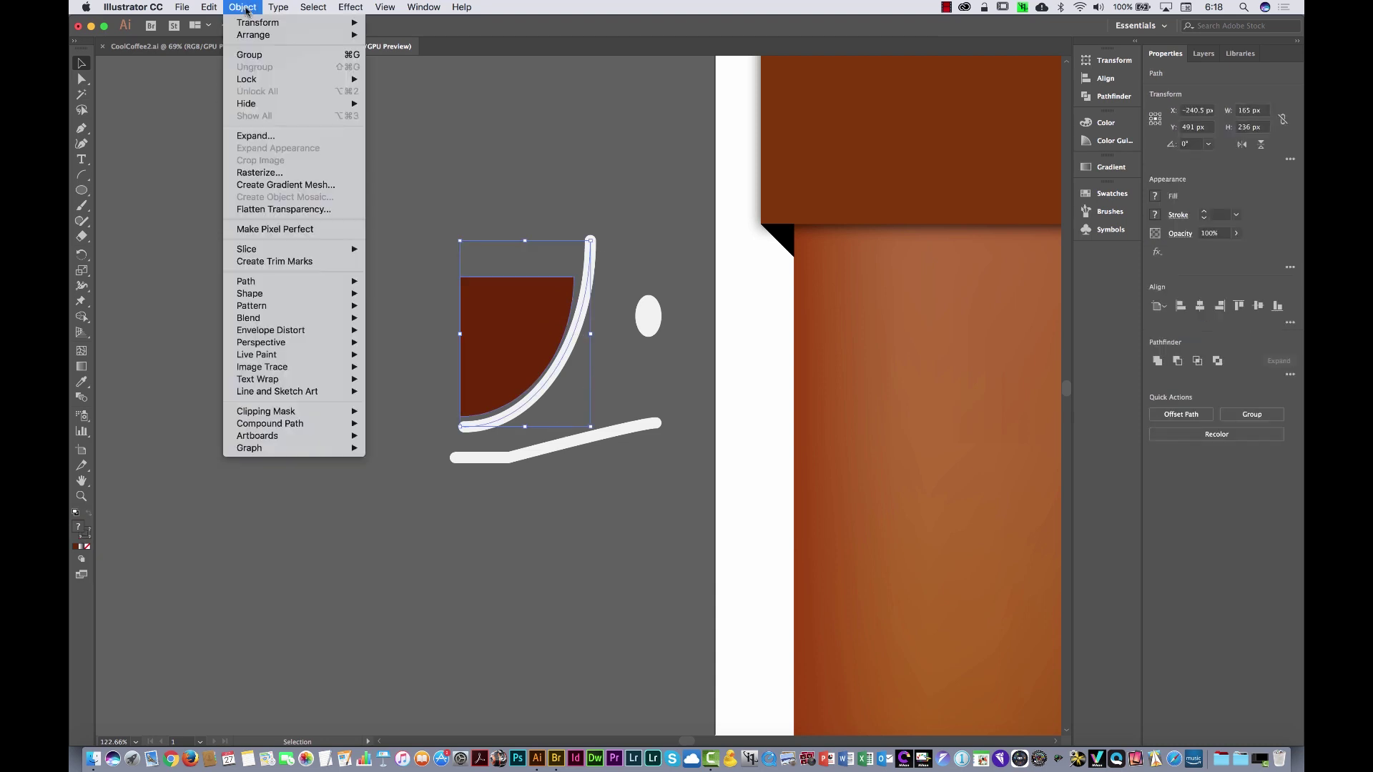
left_click(250, 55)
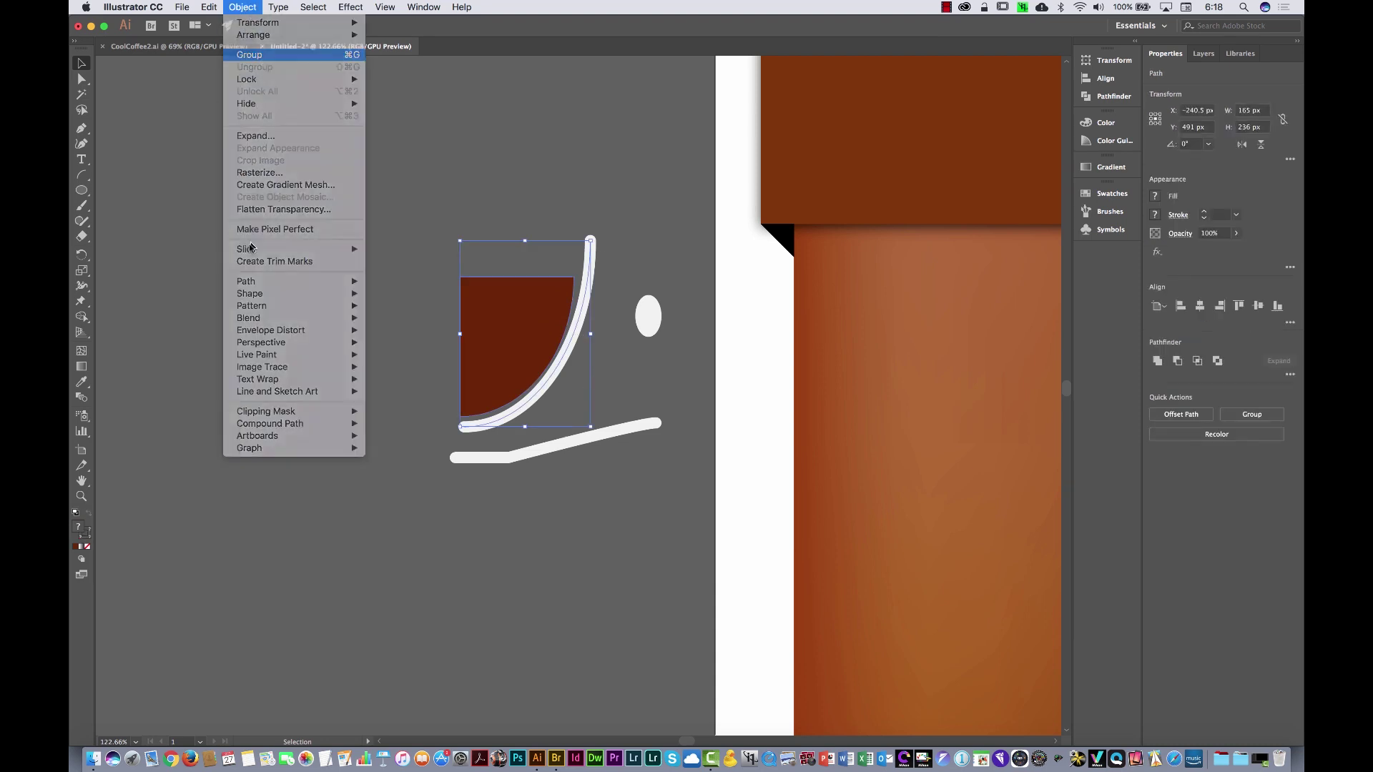
Apply a 3D Revolve effect to the cup group with preview on, Off-Axis Front position, 360° angle and 0 pt offset from the left edge
left_click(351, 7)
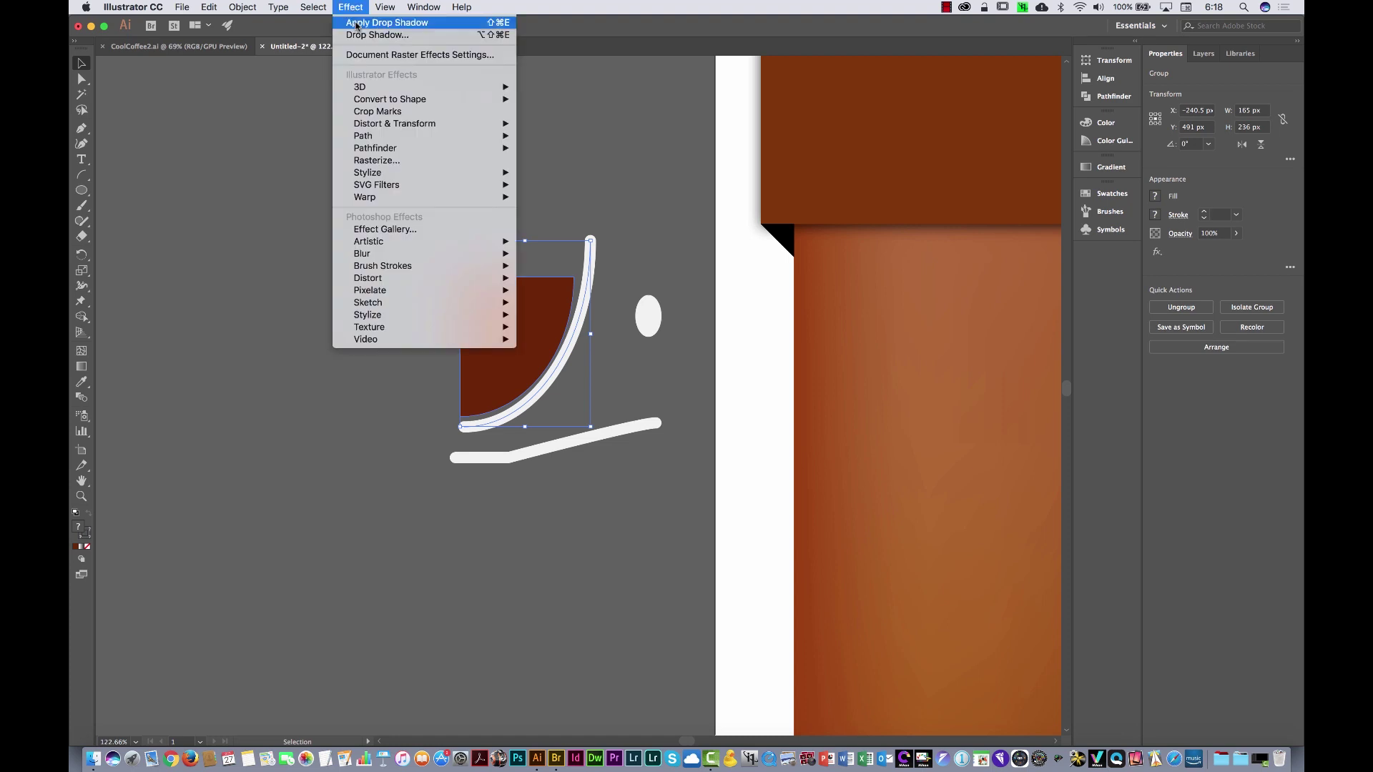
mouse_move(381, 92)
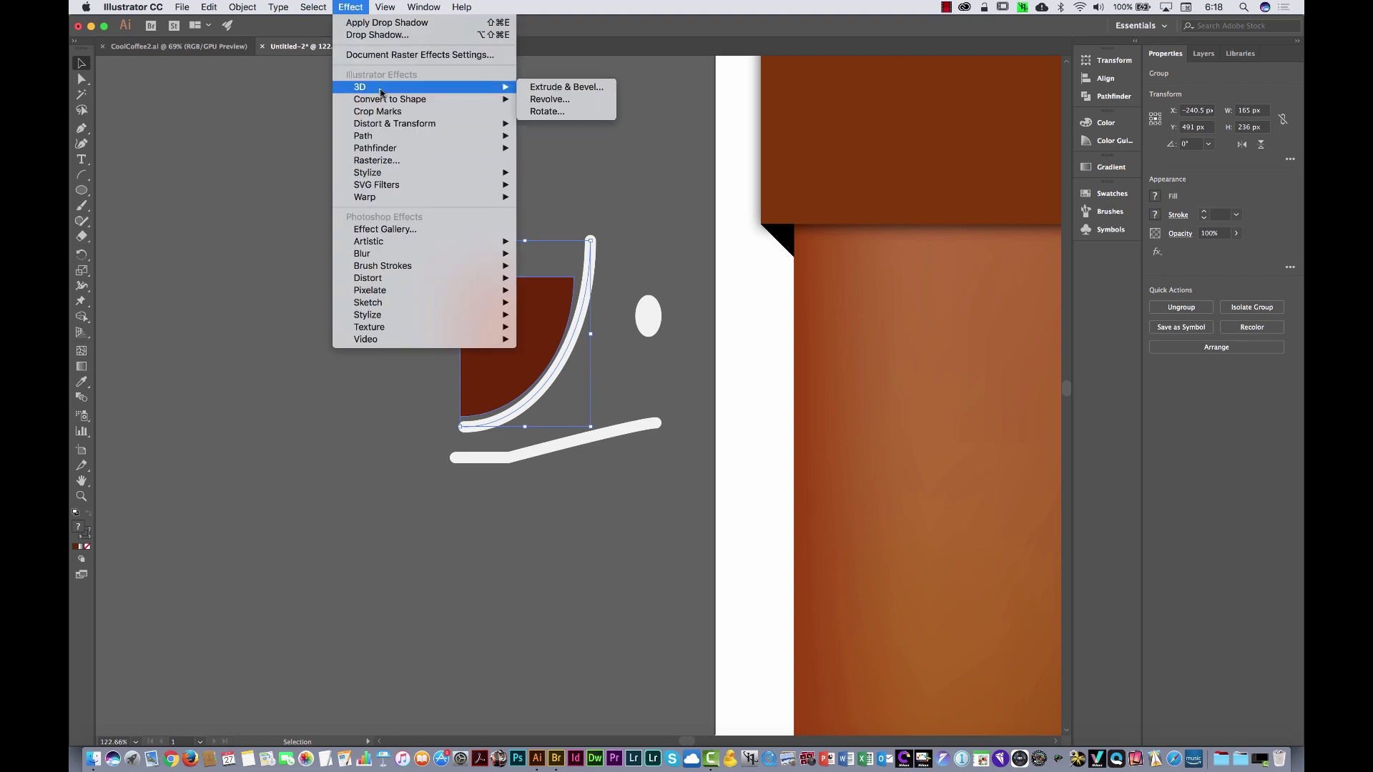
left_click(559, 103)
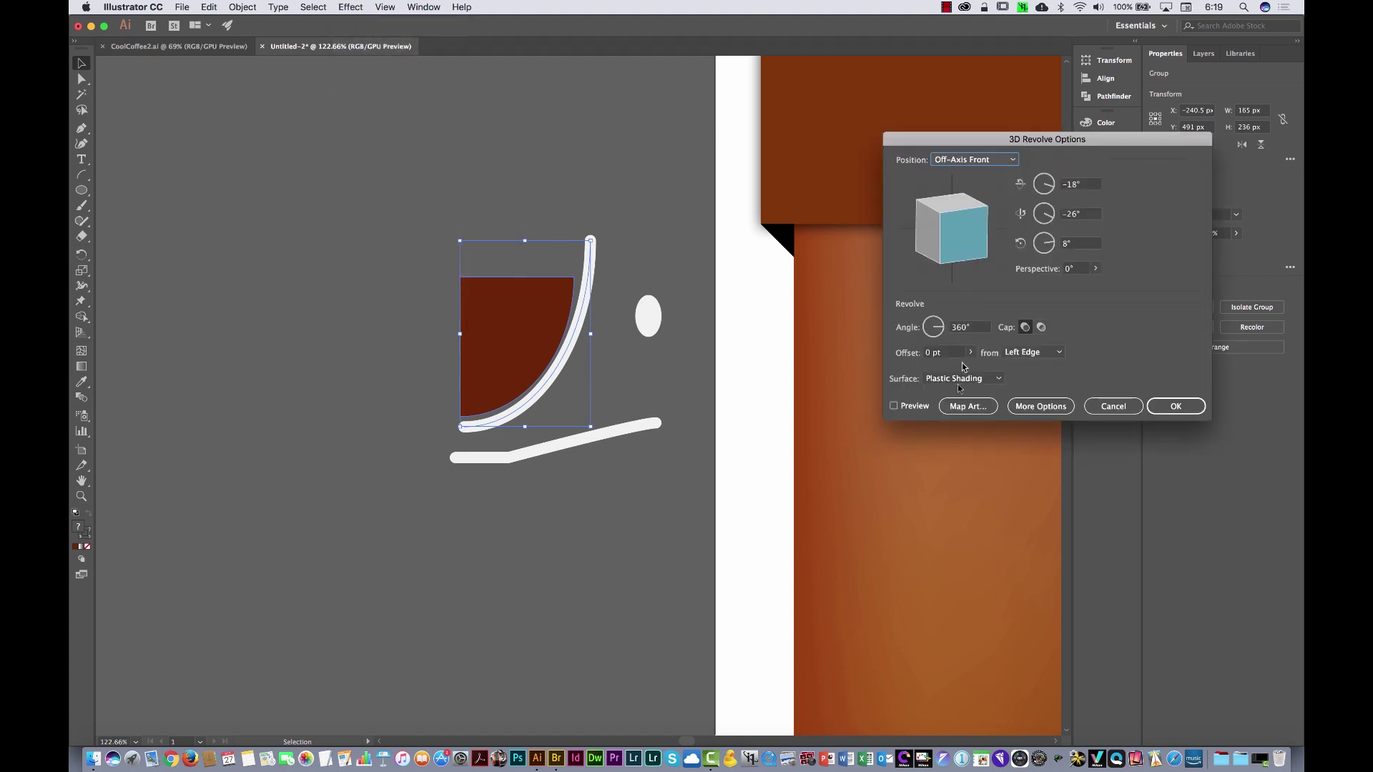
left_click(918, 408)
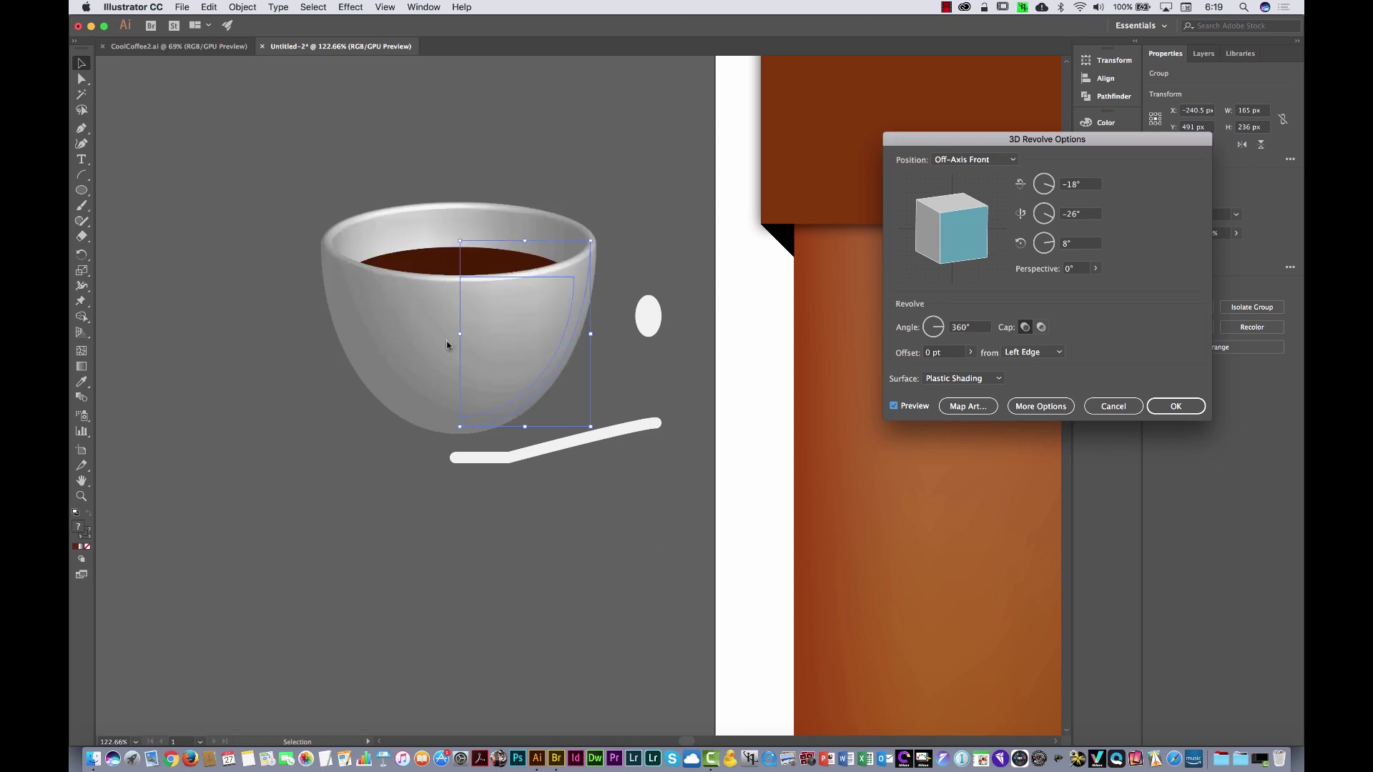
left_click(1179, 409)
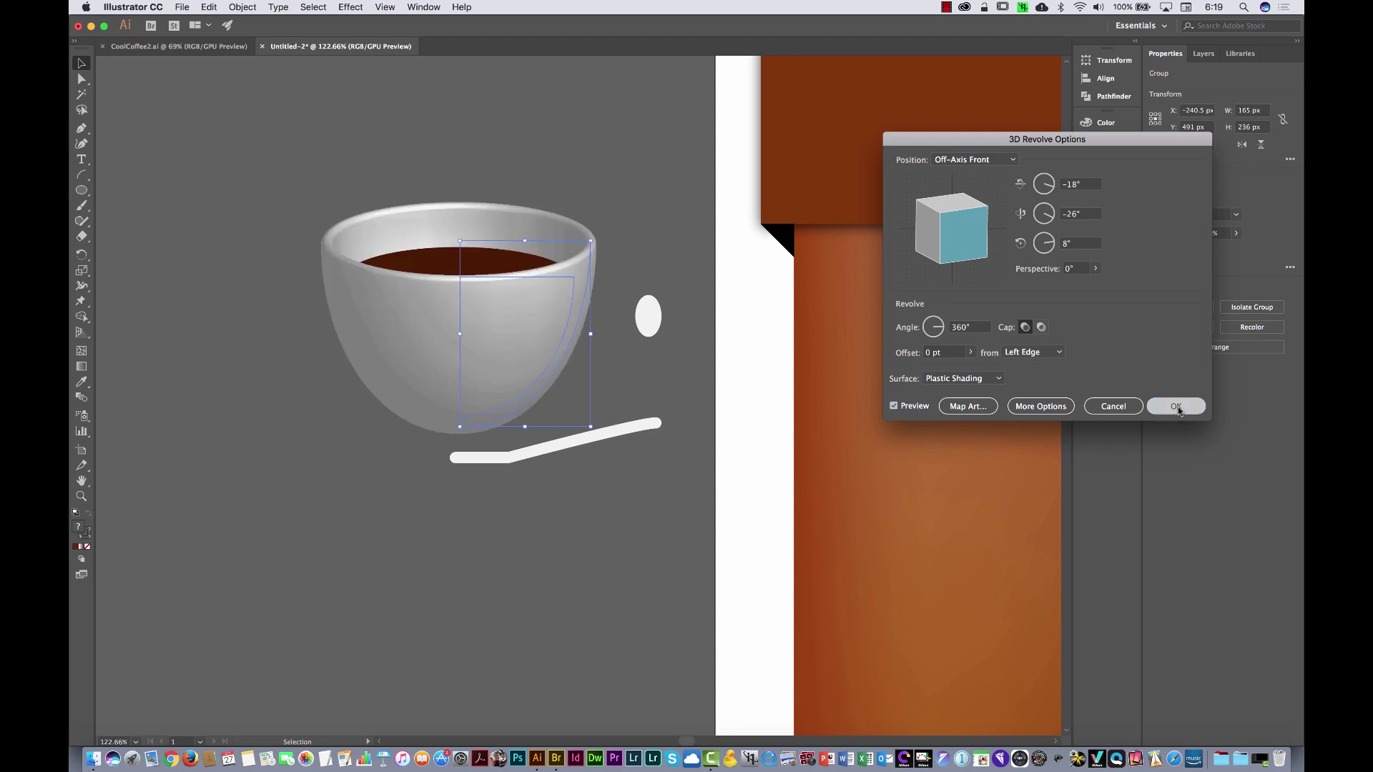
Apply the same Revolve effect to the saucer path below the cup
left_click(645, 425)
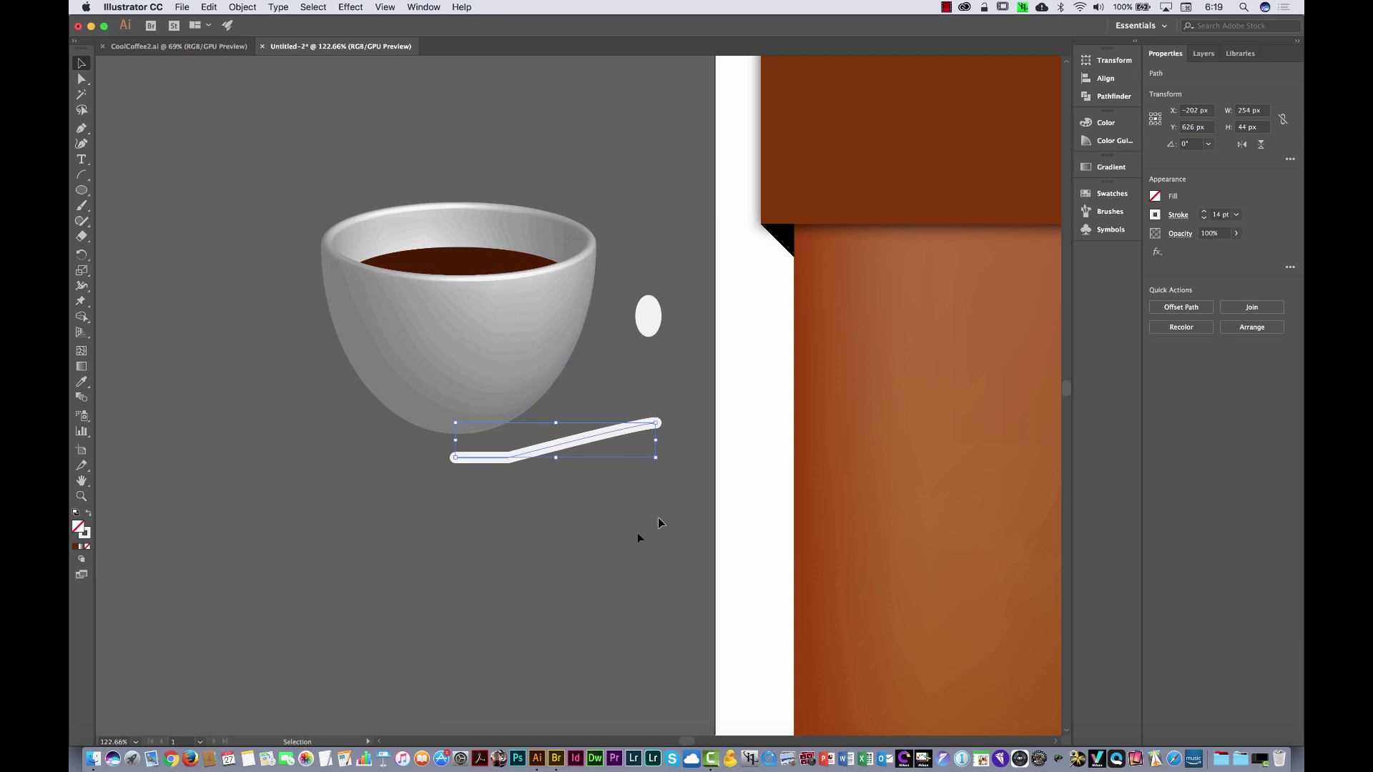
left_click(350, 7)
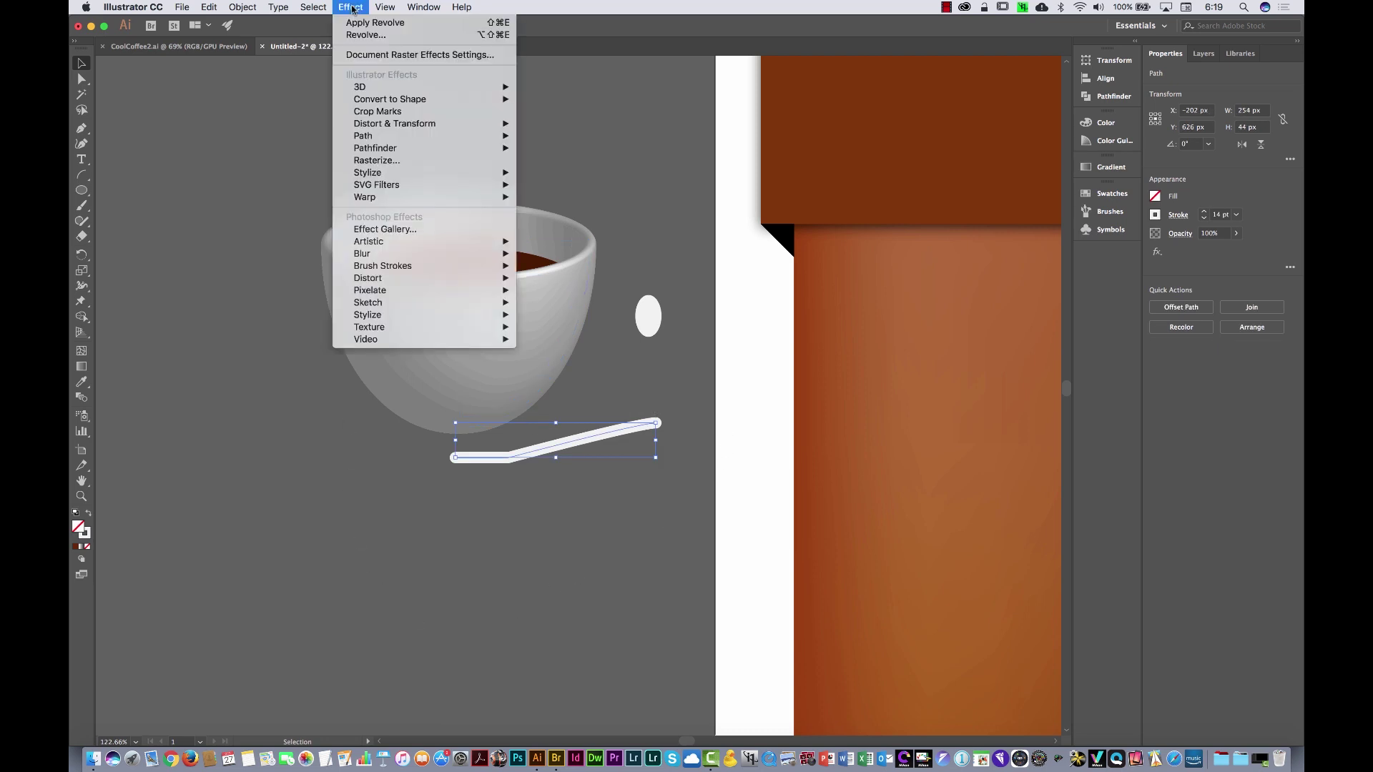
left_click(388, 26)
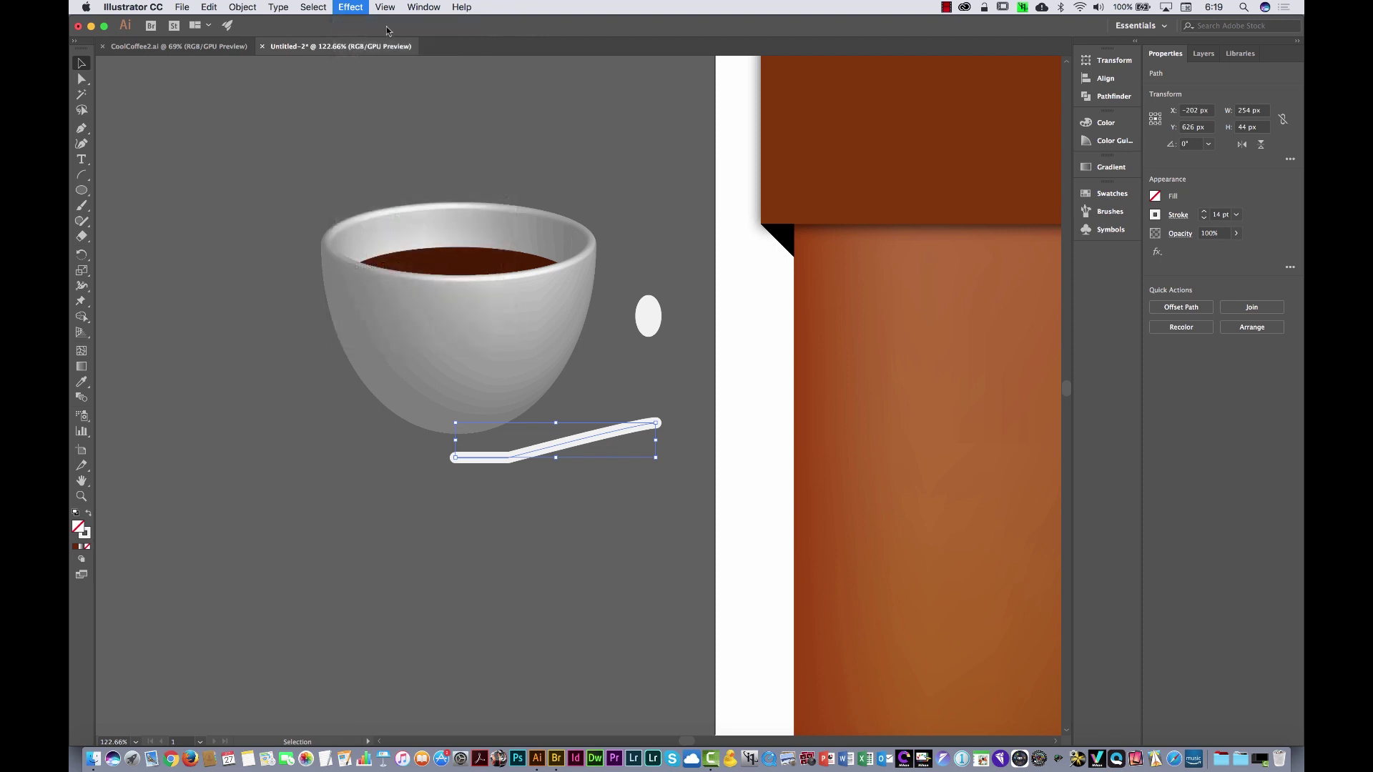
Send the saucer to the back and move it slightly up and right so the cup sits centered on it
right_click(483, 423)
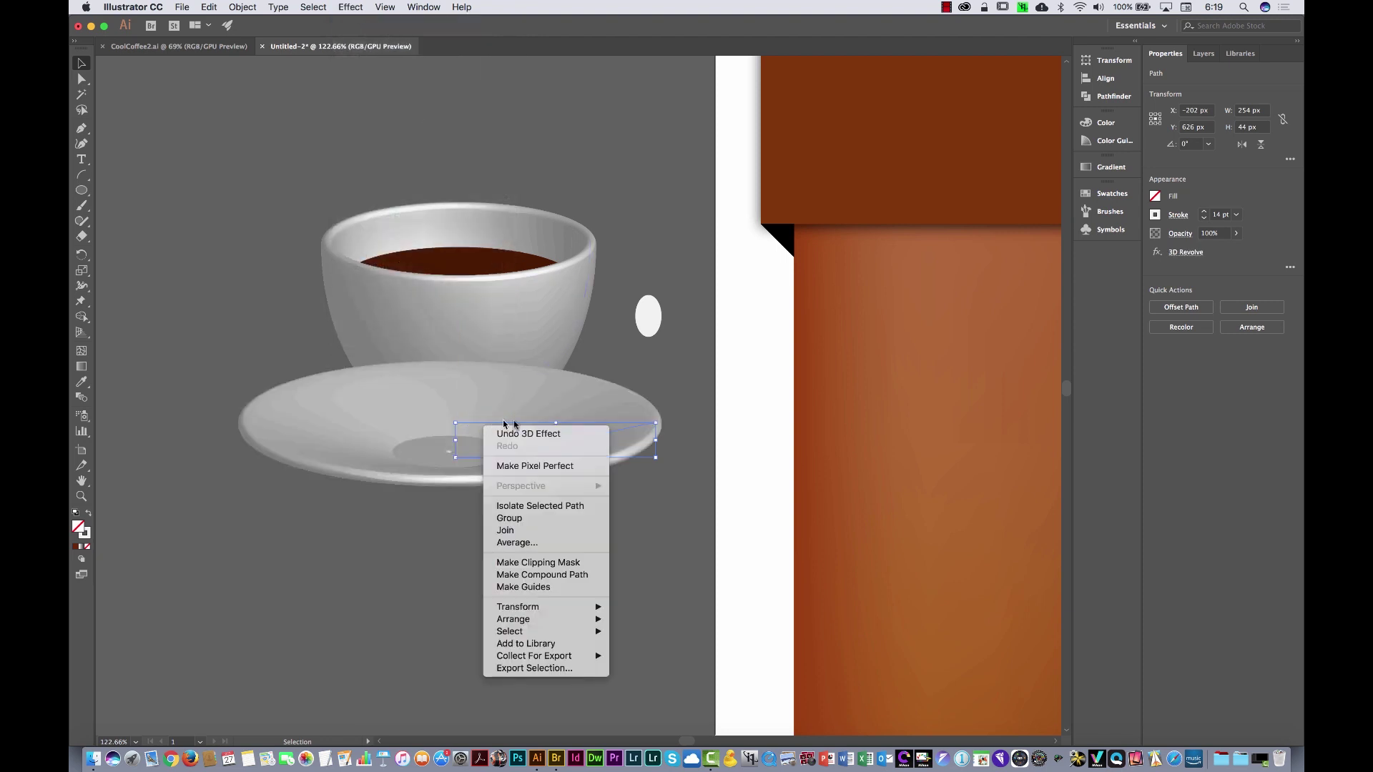
mouse_move(570, 626)
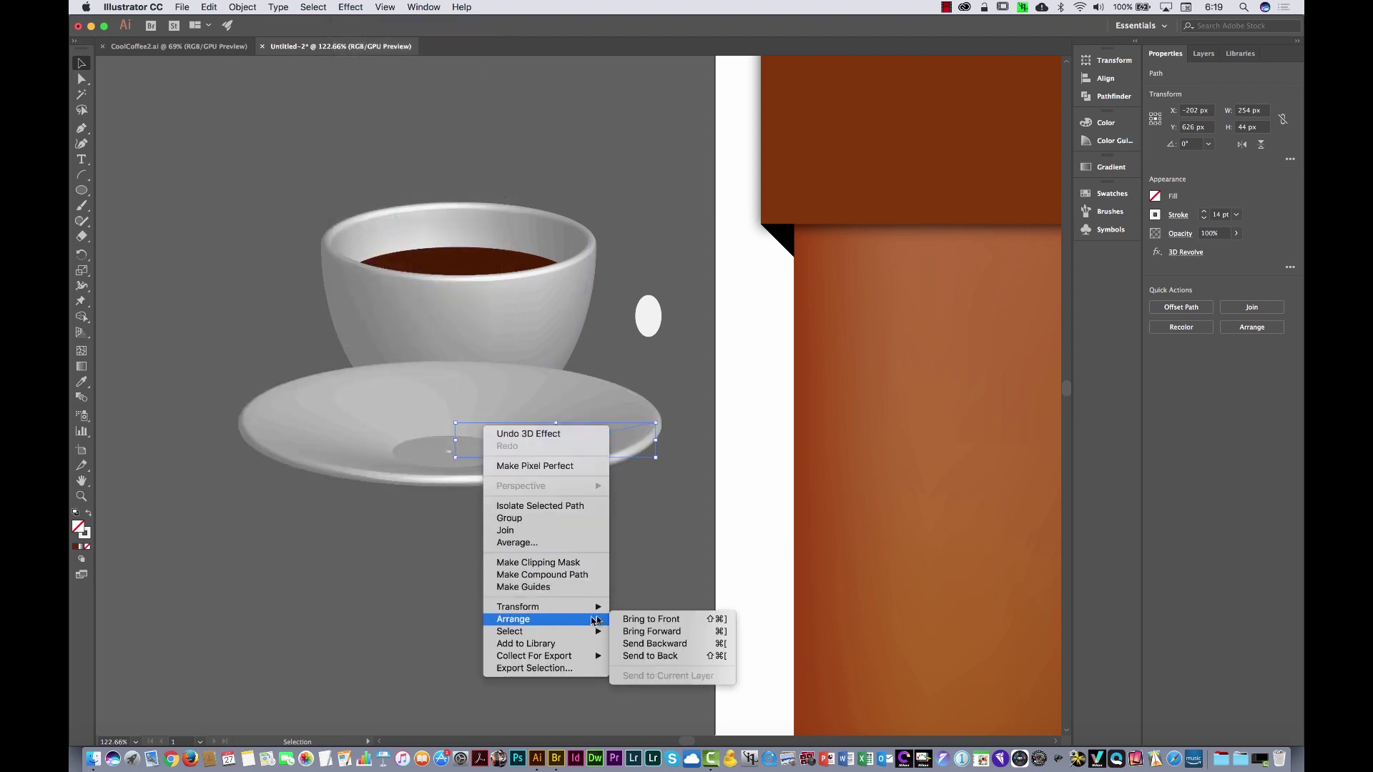
left_click(662, 665)
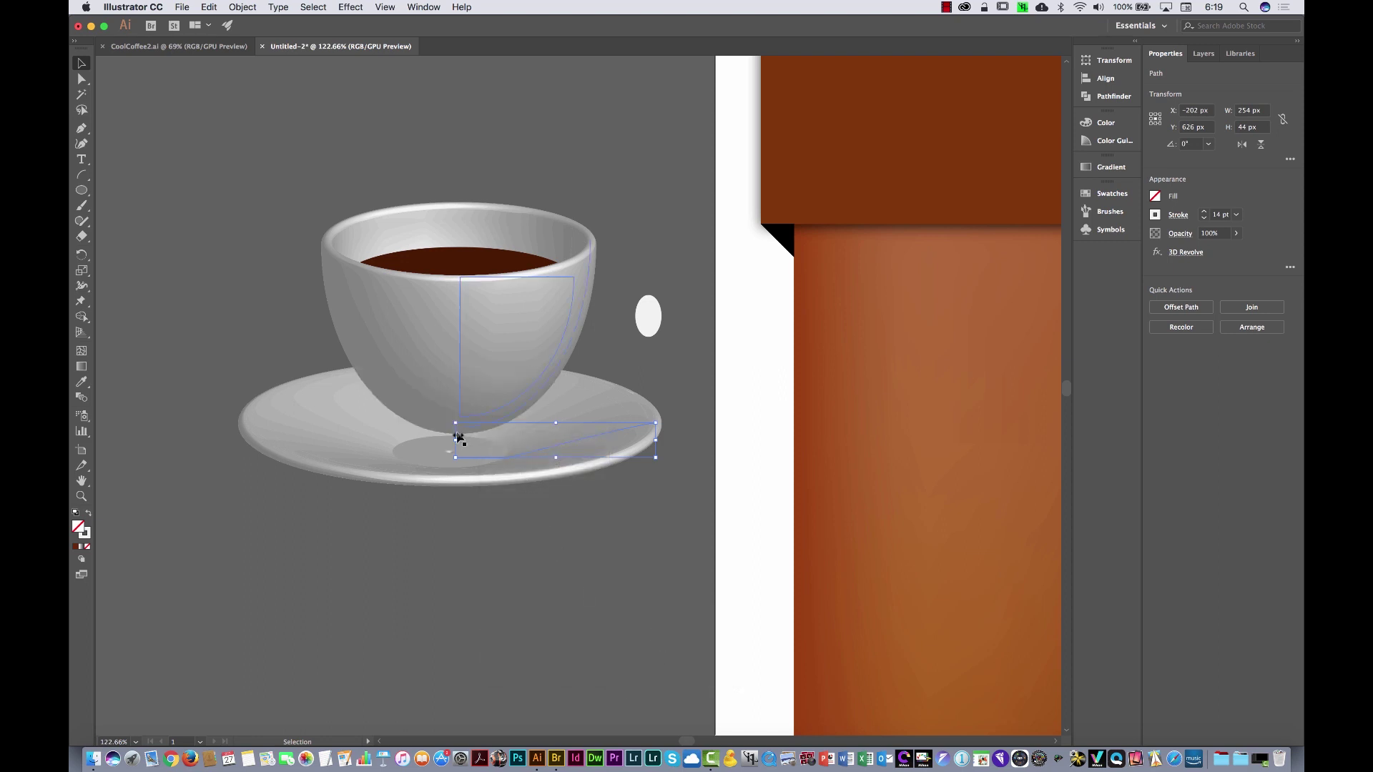
left_click_drag(474, 446, 513, 443)
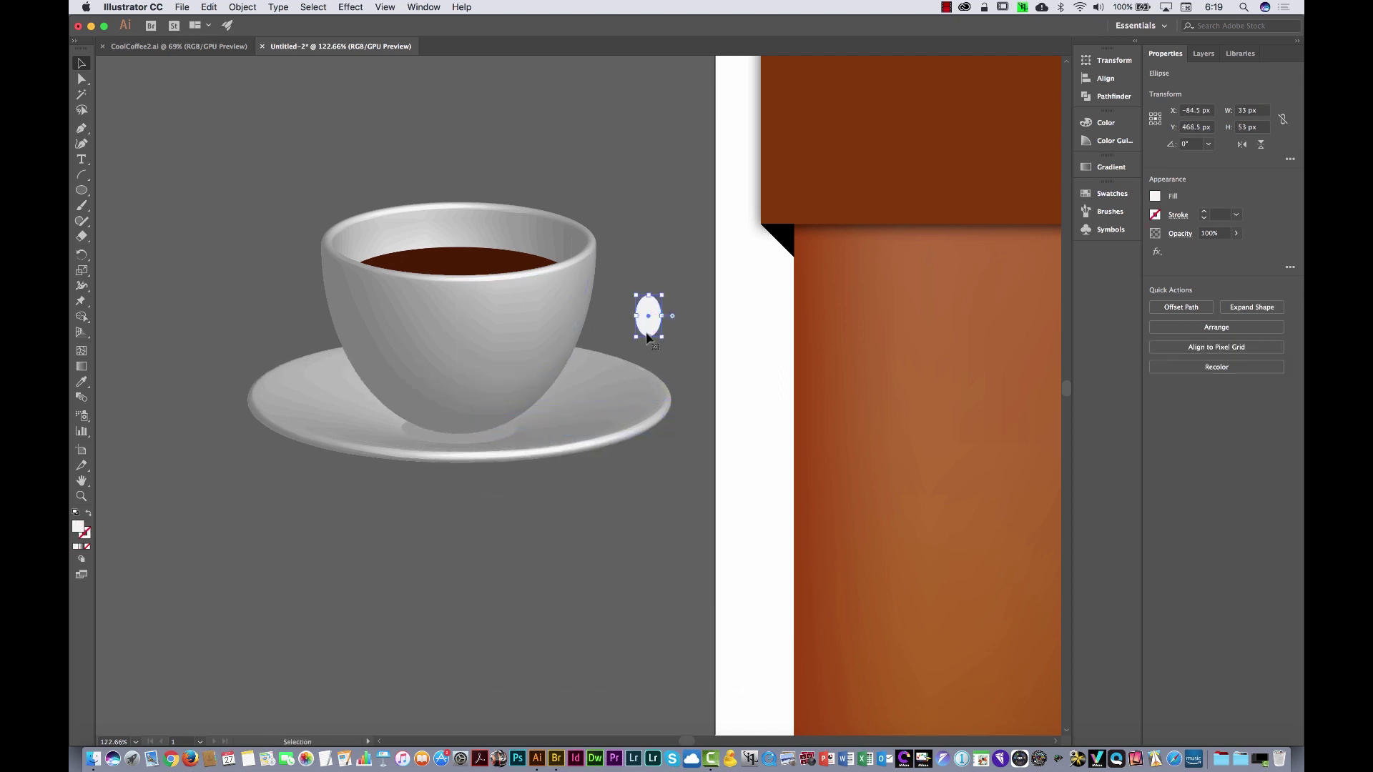
Shrink the small ellipse to about 21 × 44 px closer to the cup's side and open a previewed 3D Revolve for it
left_click_drag(648, 319, 618, 310)
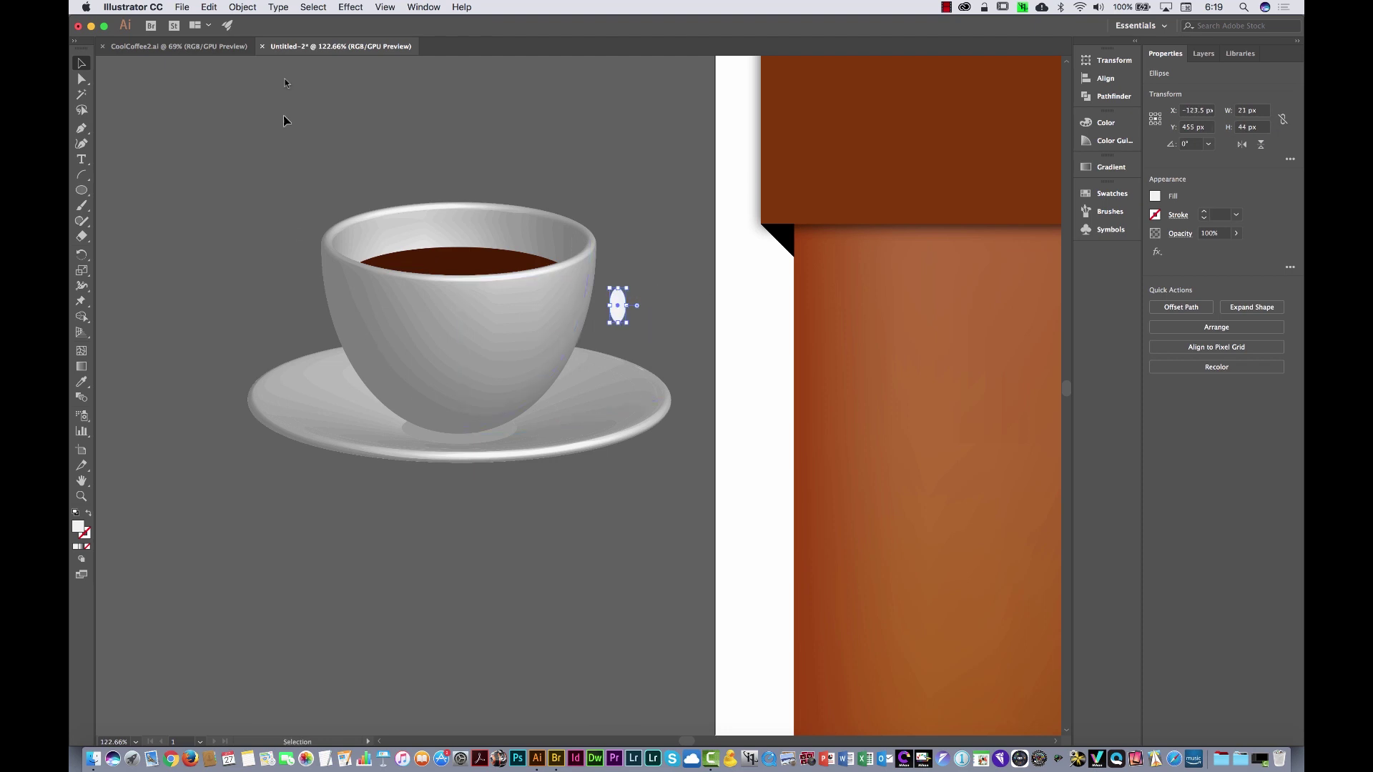
left_click(350, 8)
mouse_move(372, 87)
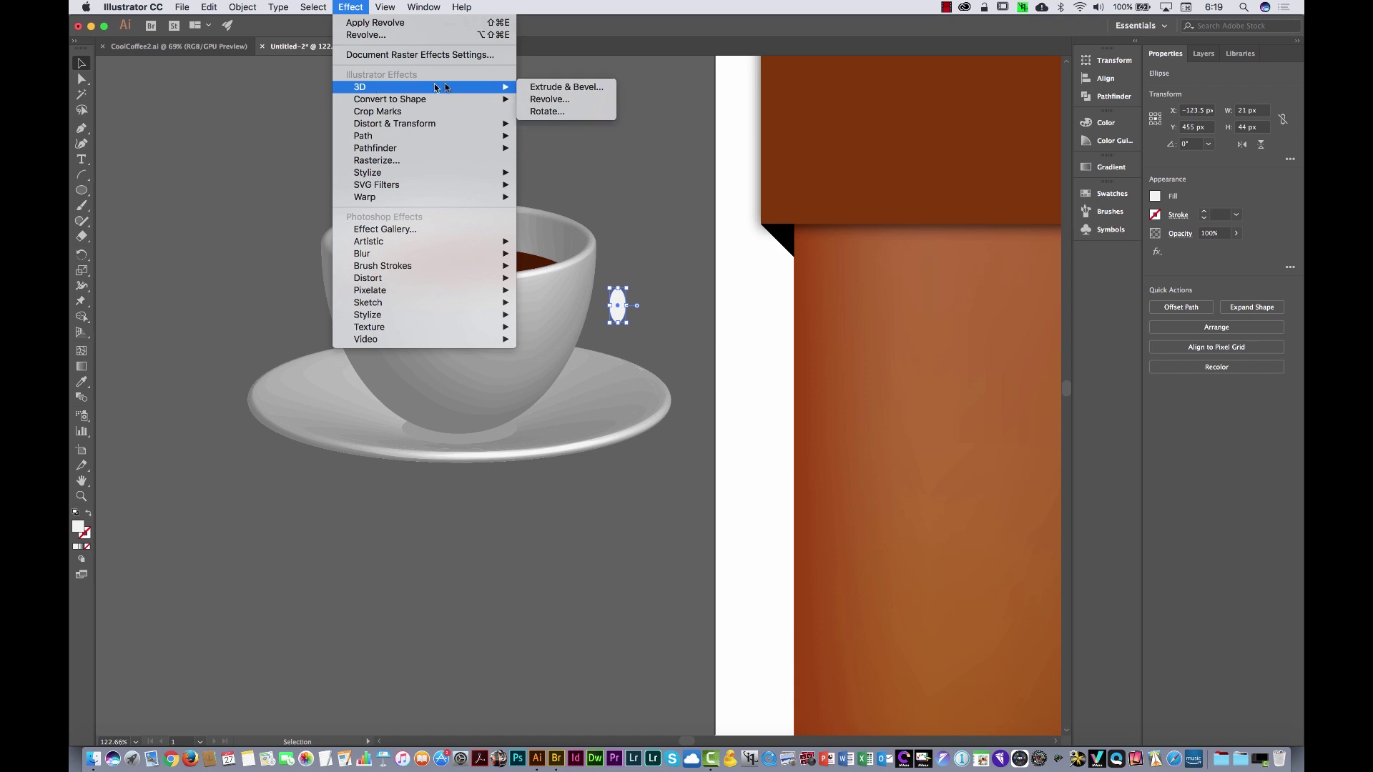
left_click(575, 101)
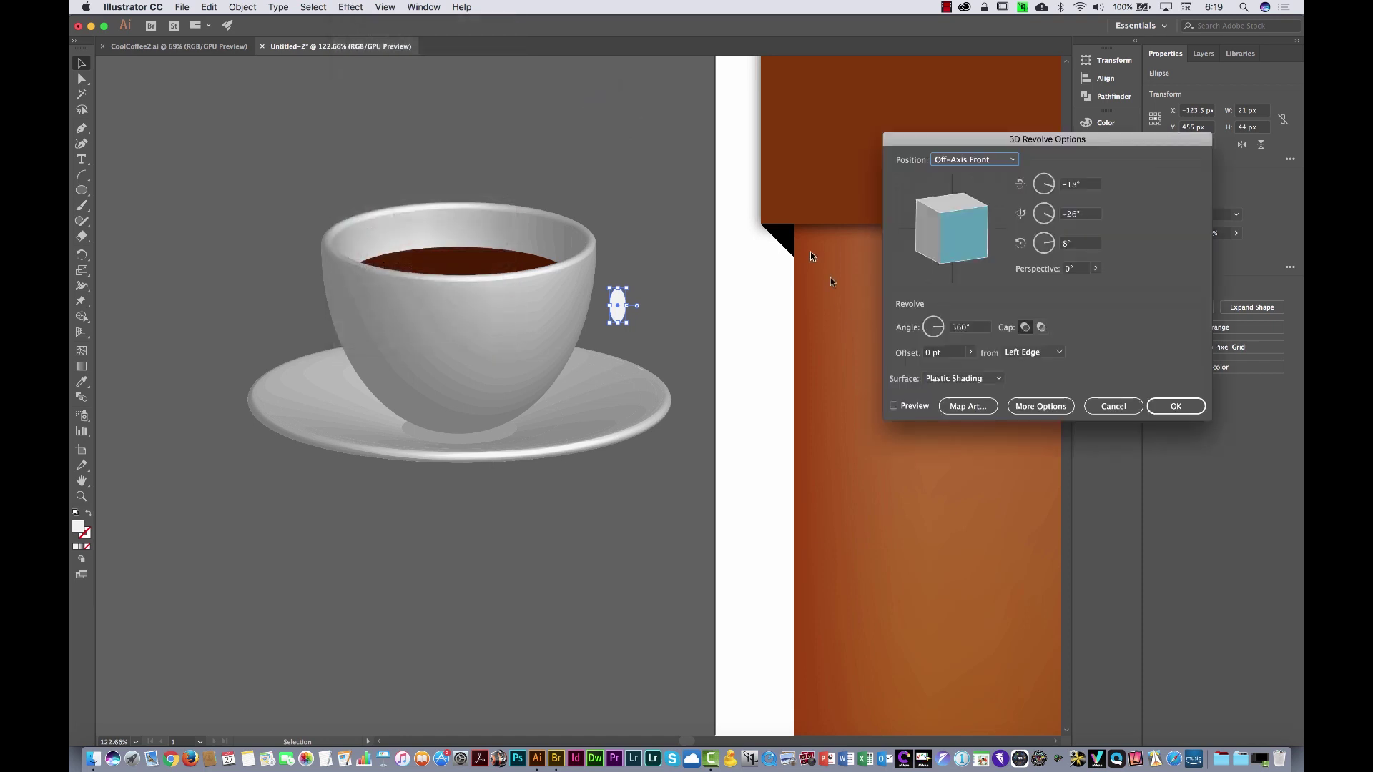
left_click(894, 406)
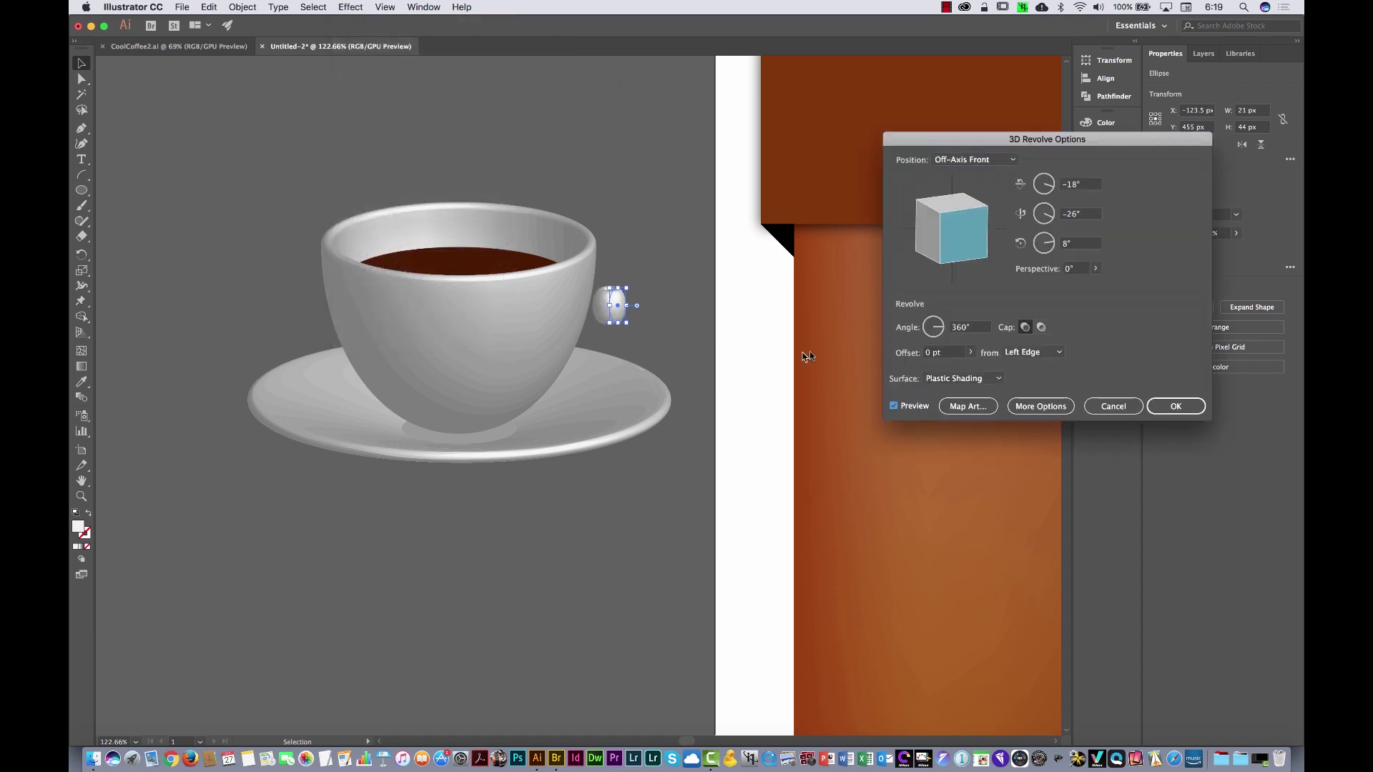
Shape the revolved ellipse into a cup handle with 56 pt offset, 203° angle and a custom rotation of −115°, −7°, −100°
left_click(970, 354)
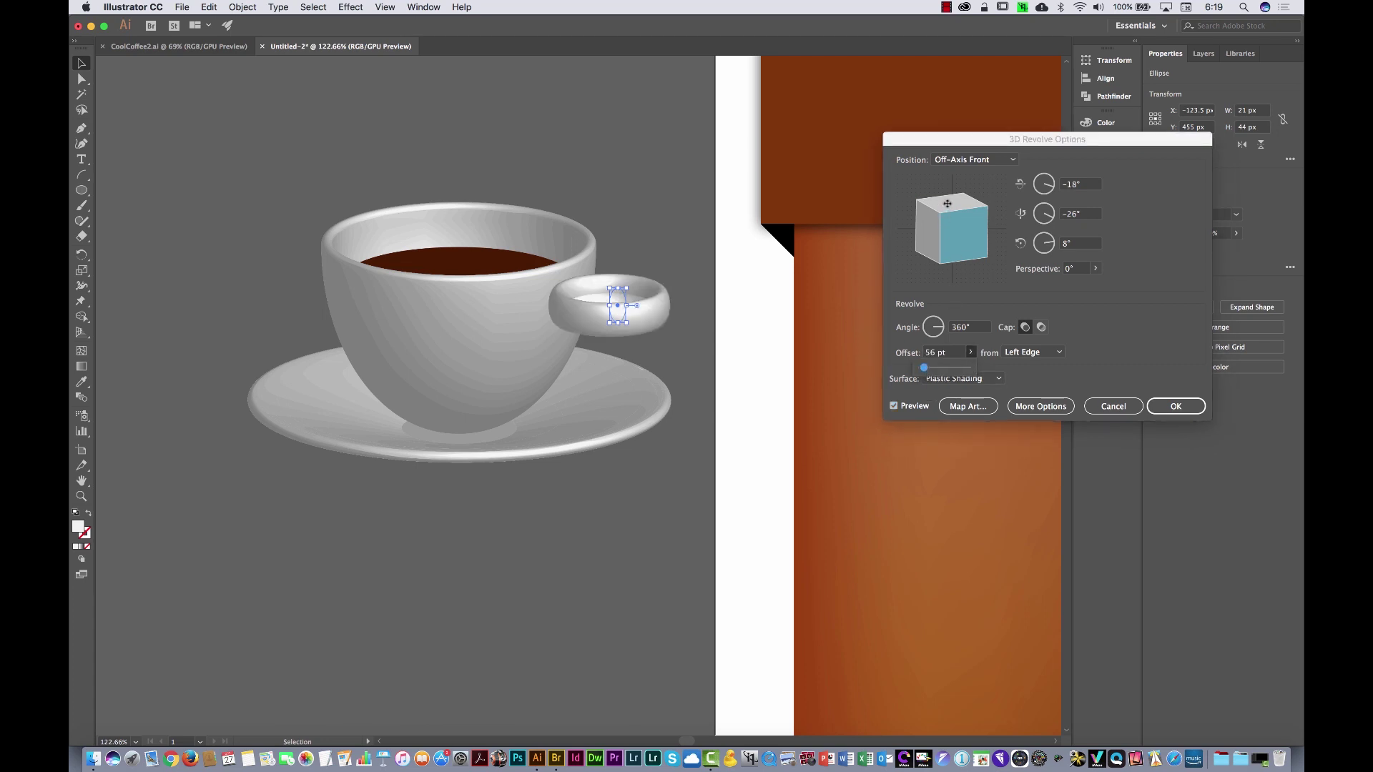
left_click_drag(950, 203, 944, 256)
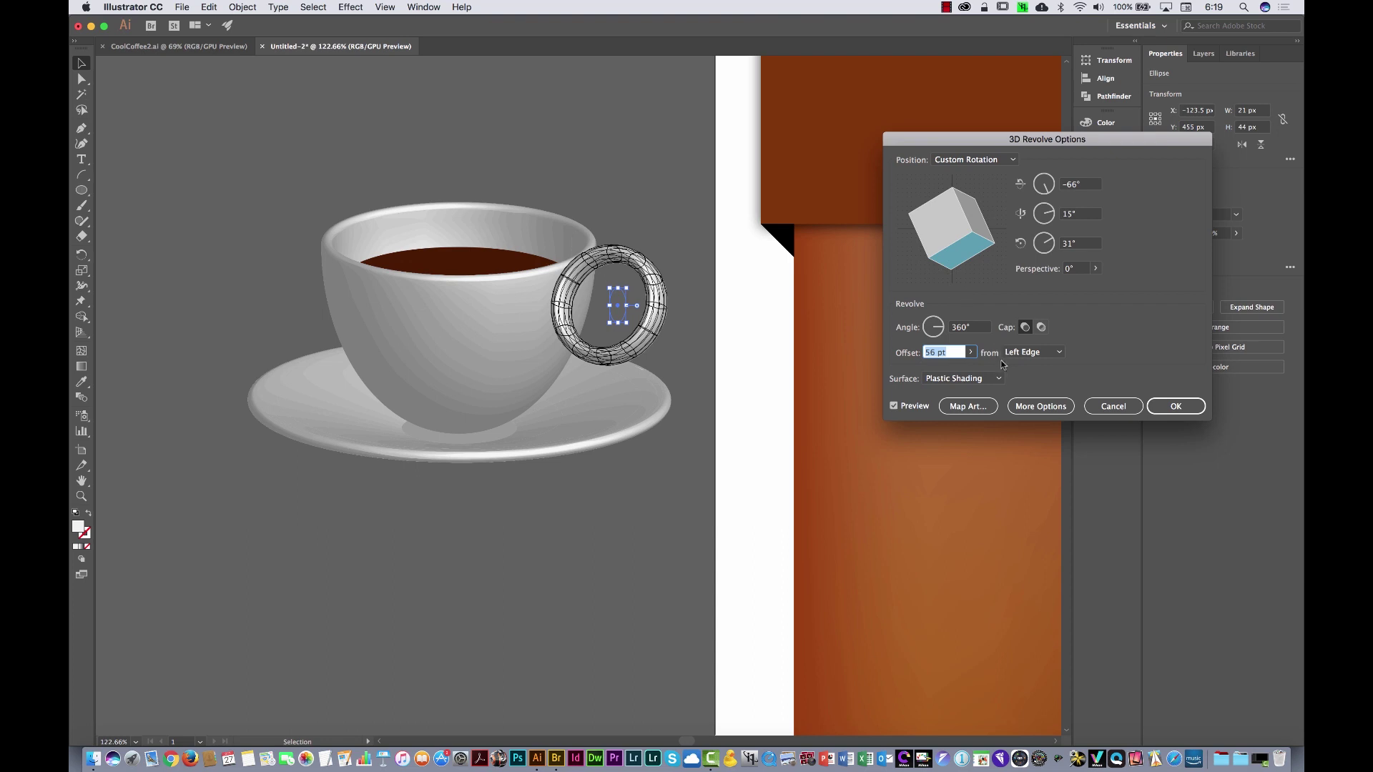
left_click_drag(940, 326, 927, 330)
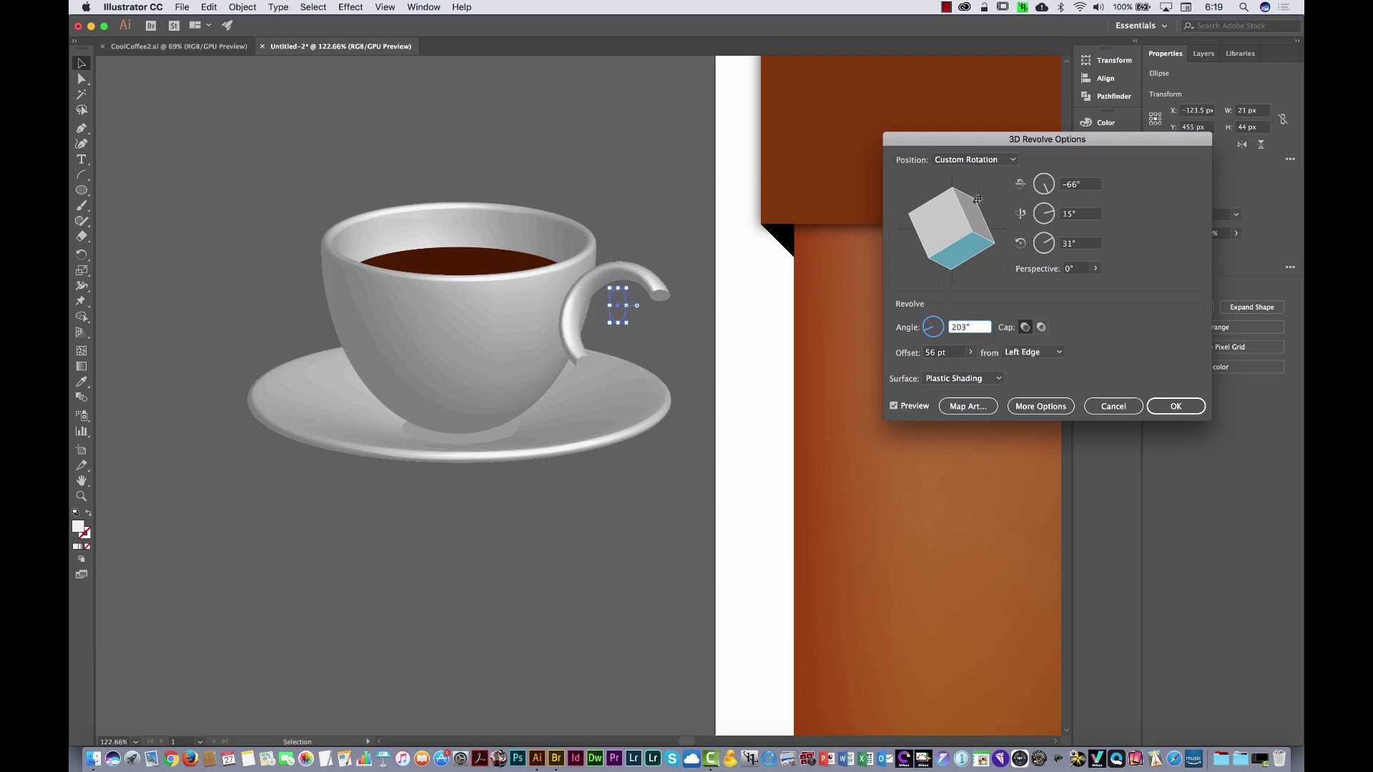
left_click_drag(986, 198, 938, 231)
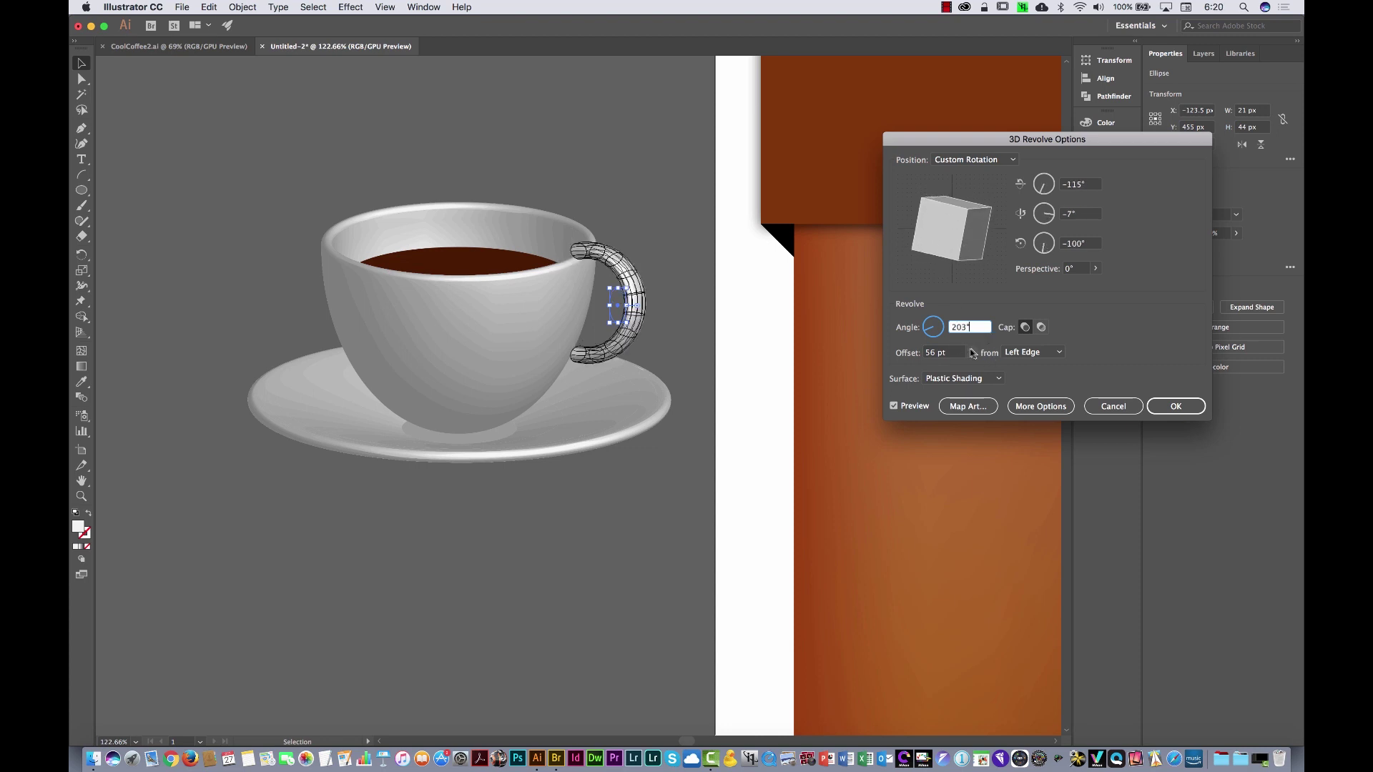
Reduce the handle's revolve offset to 42 pt, adjust its rotation to −109°, −15°, −105°, and apply the effect
left_click(971, 353)
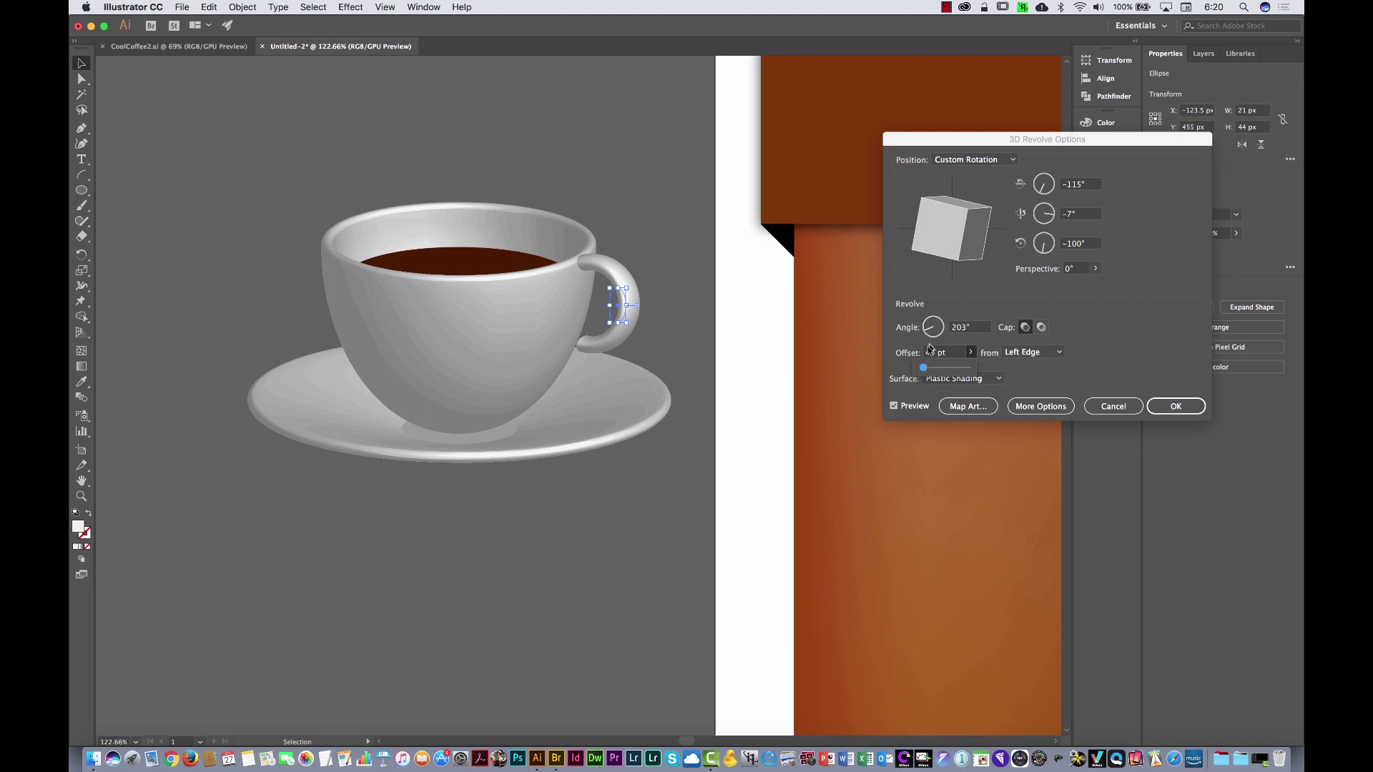
left_click_drag(941, 233, 970, 206)
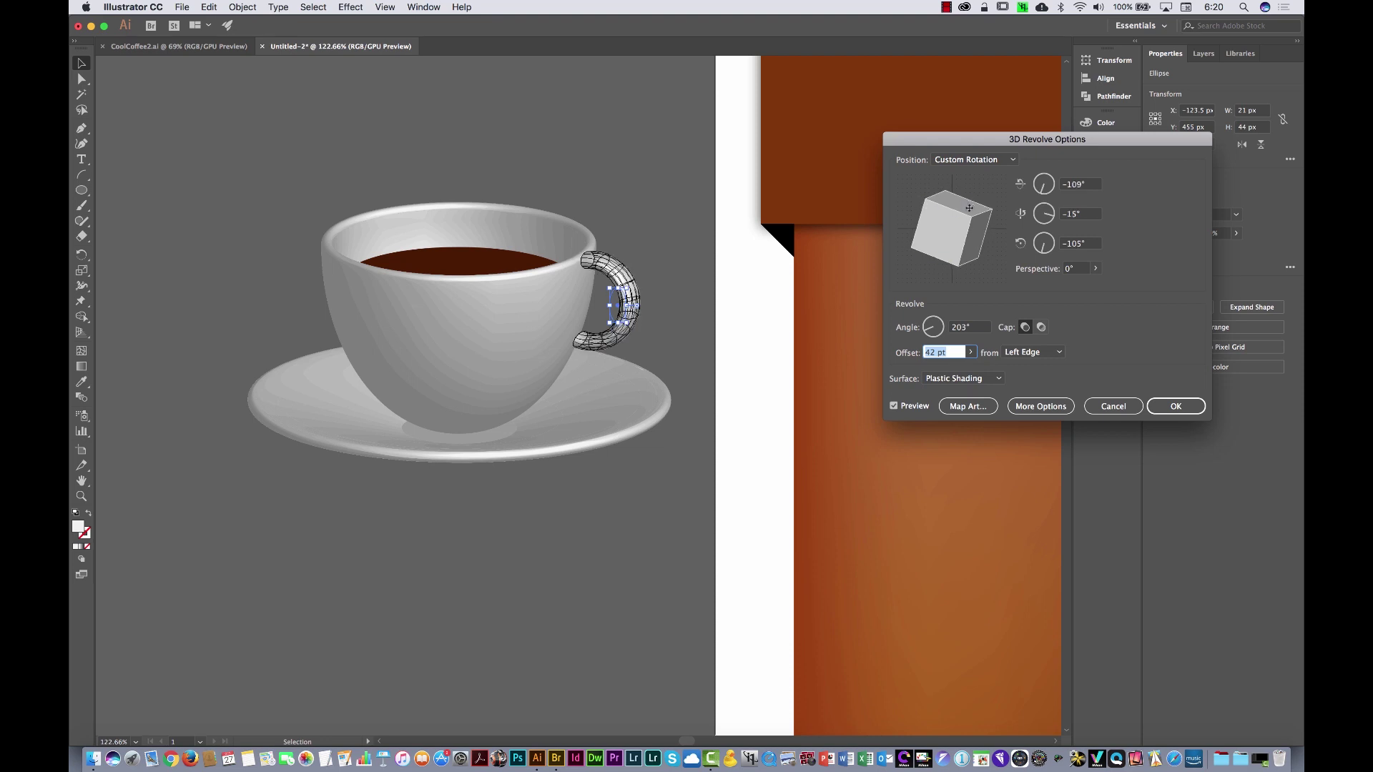
left_click(1173, 407)
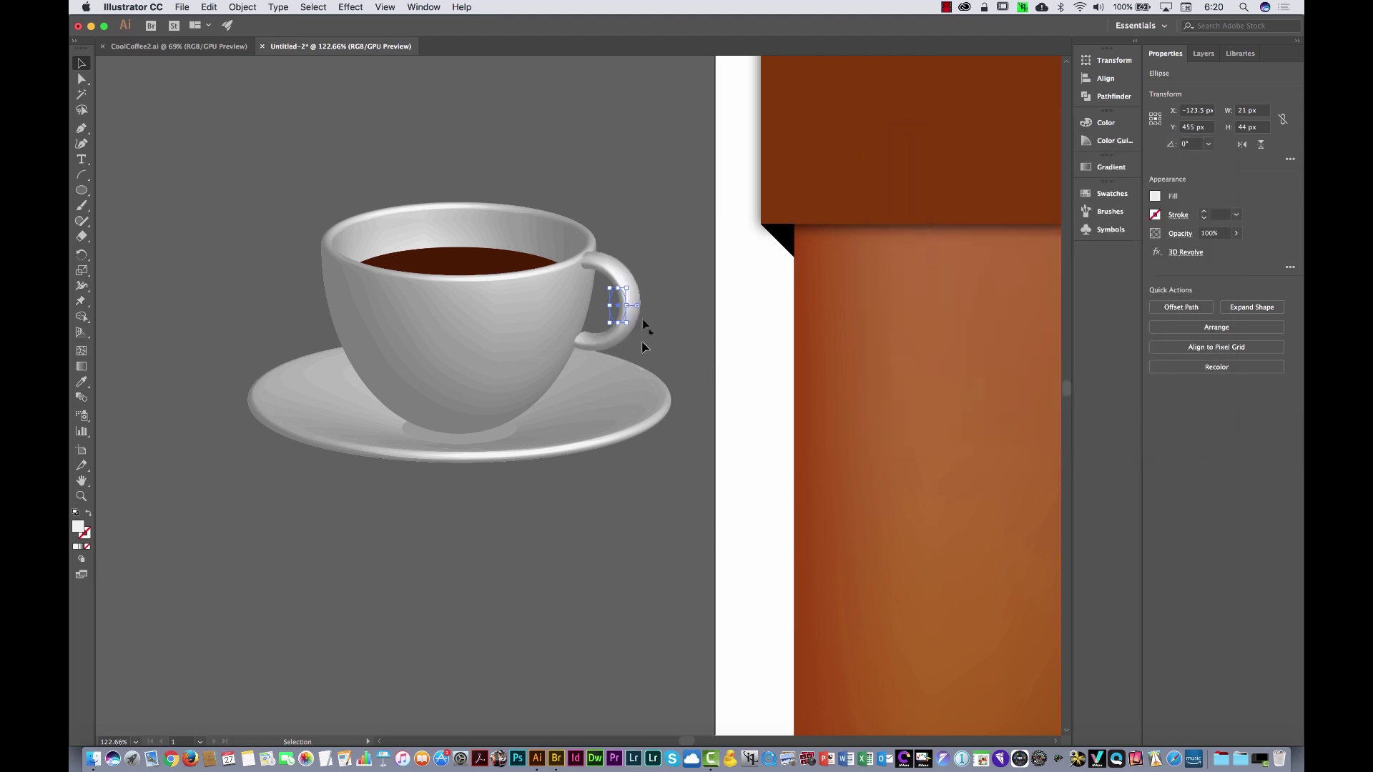
Move the handle down and left so its ends overlap the cup's right side, and deselect it
left_click_drag(627, 324, 600, 329)
left_click(673, 301)
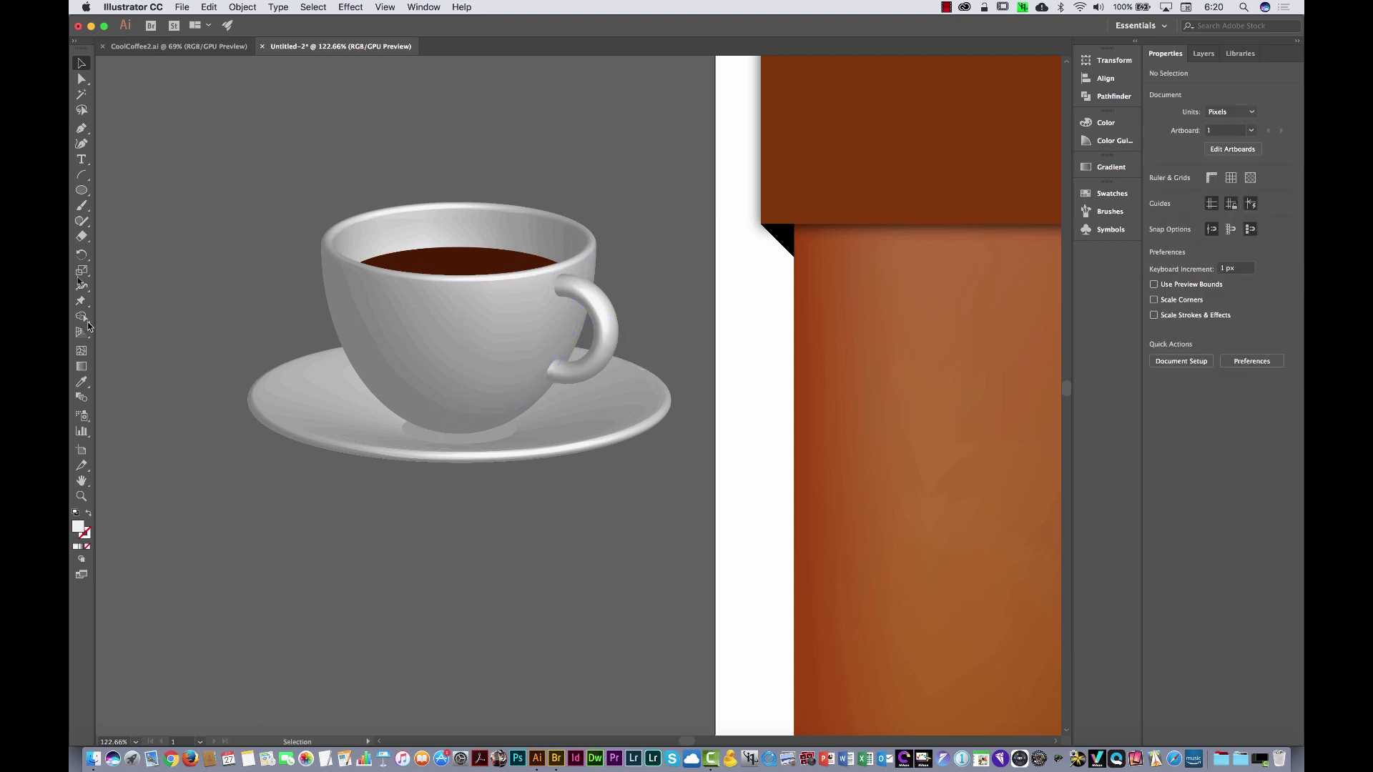
Draw a circle about 181 px wide over the cup's upper-left rim and fill it with a white-to-black radial gradient
left_click(82, 193)
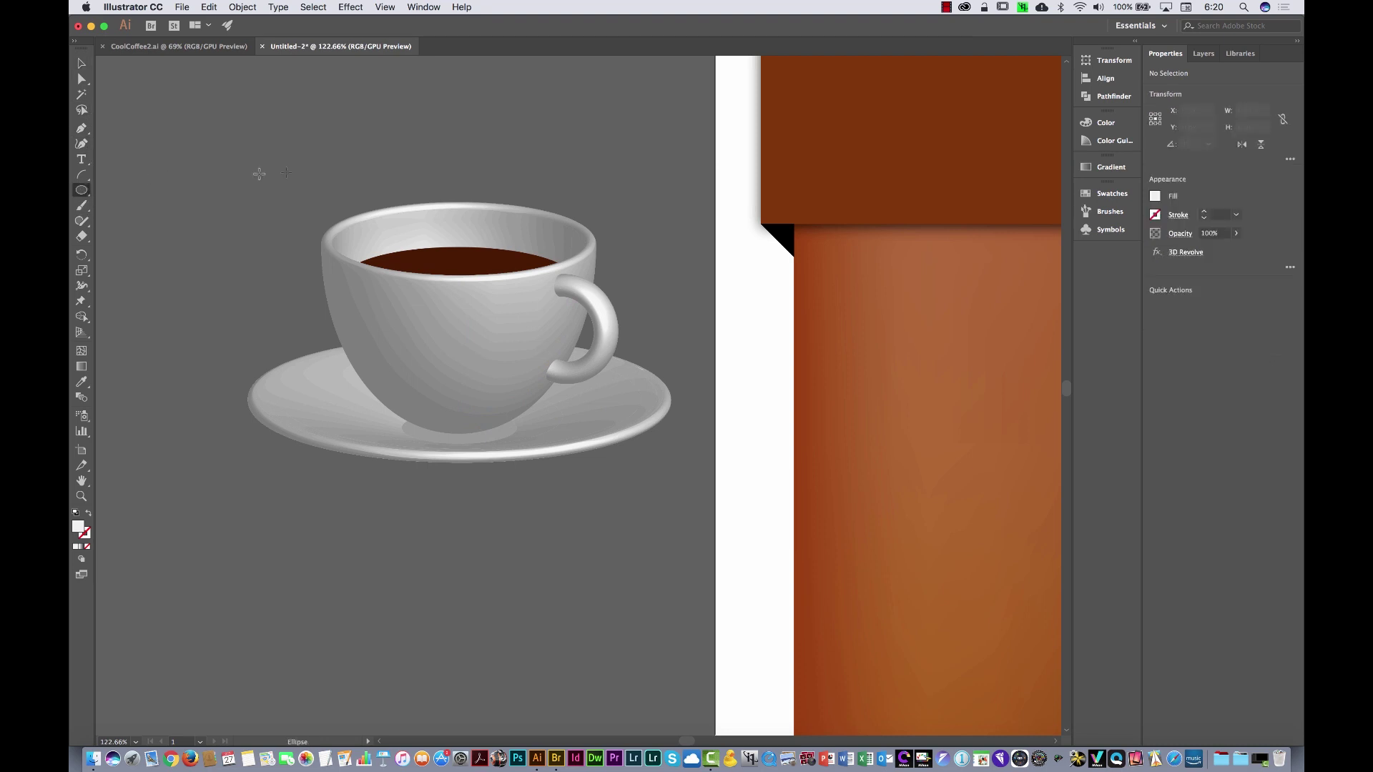
left_click_drag(231, 151, 354, 294)
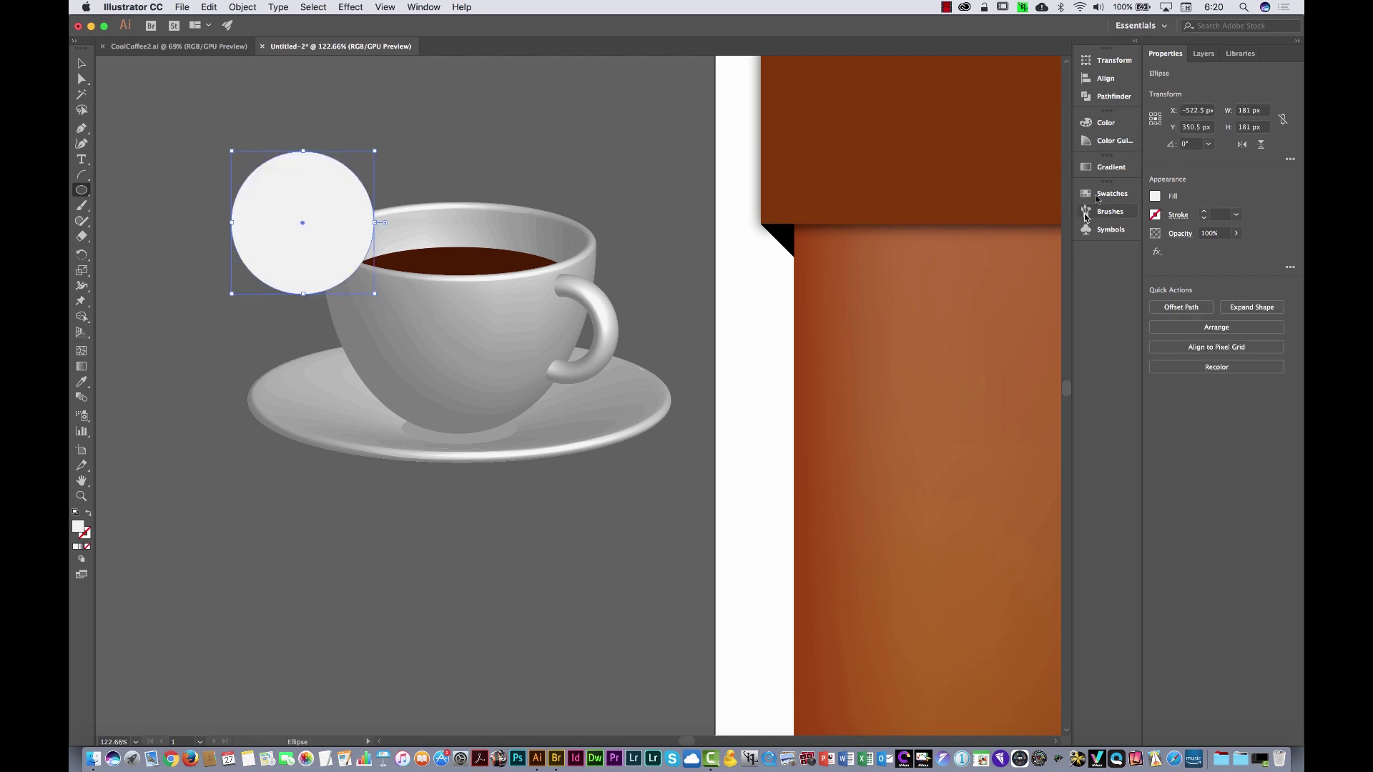
left_click(1108, 167)
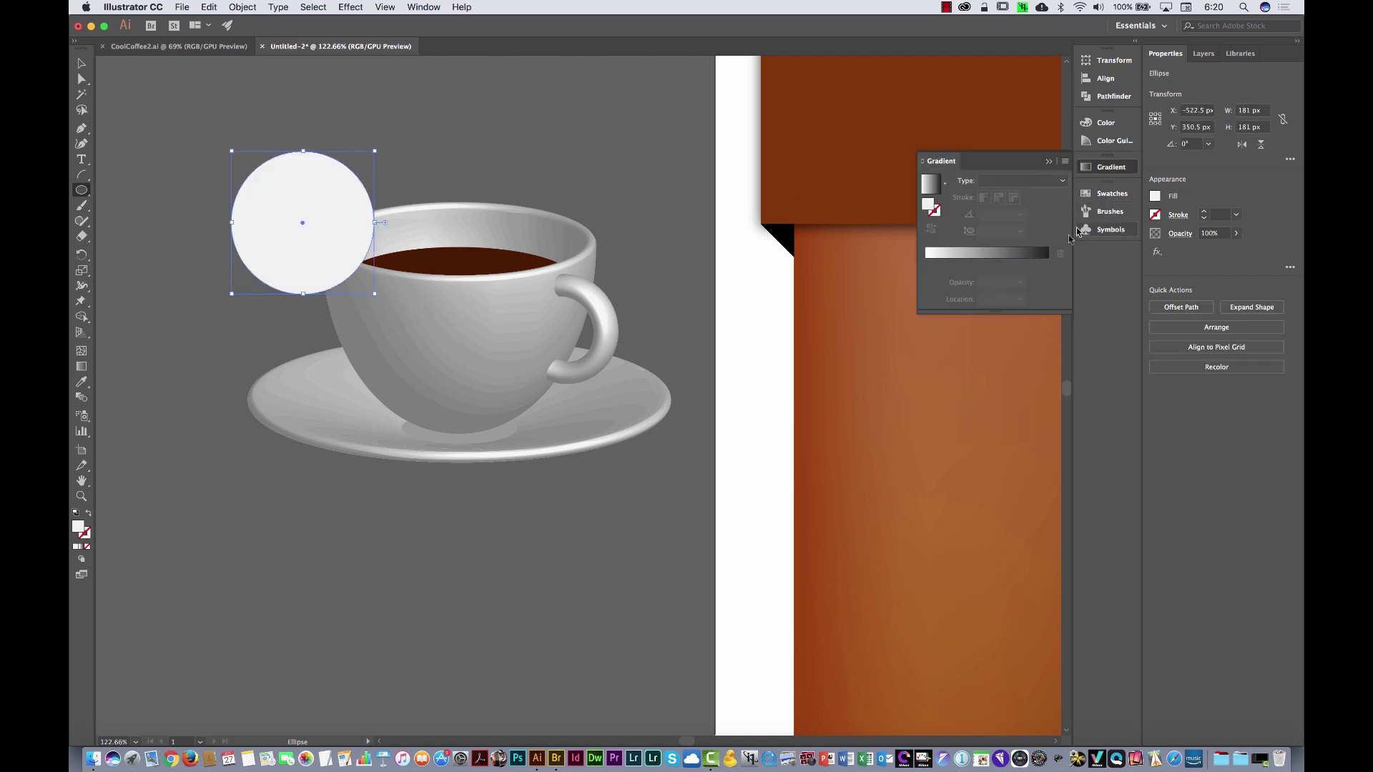
left_click(932, 186)
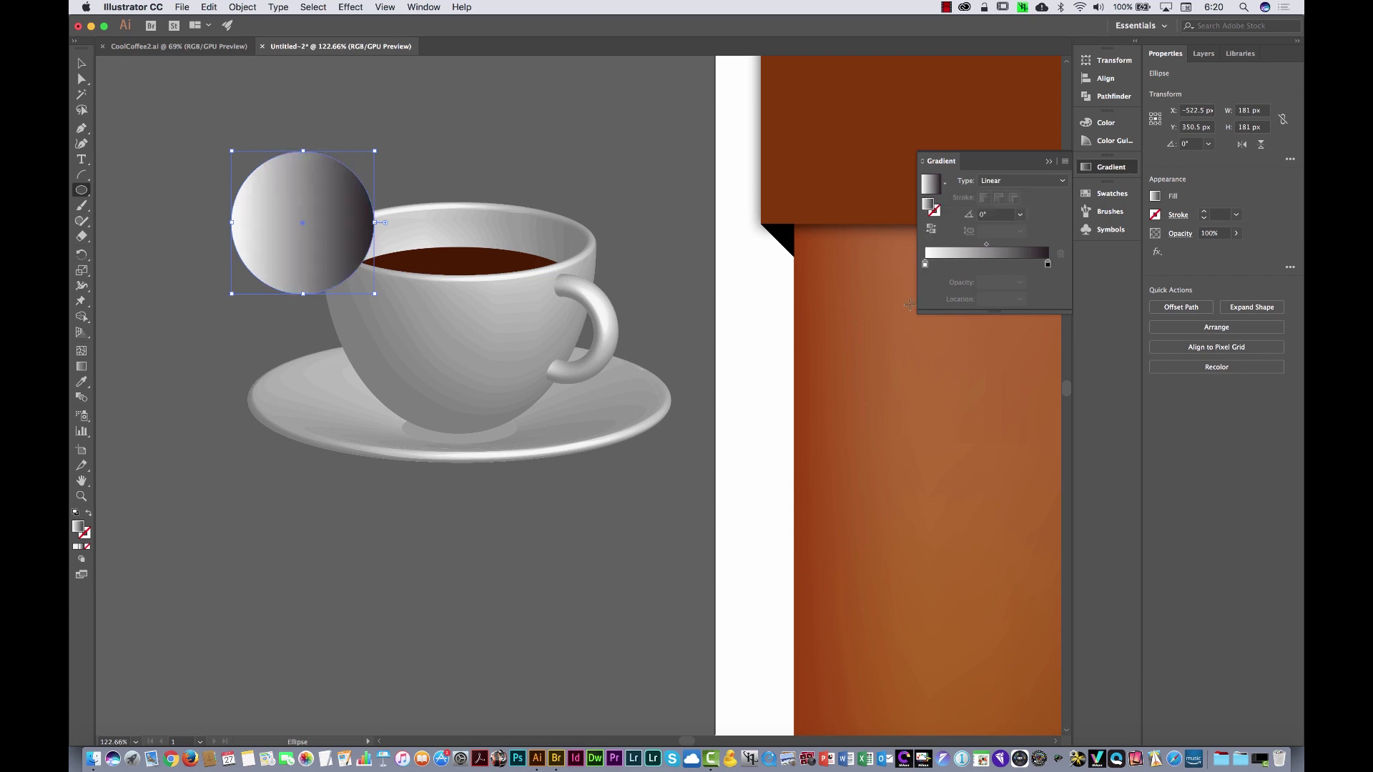
left_click(1024, 181)
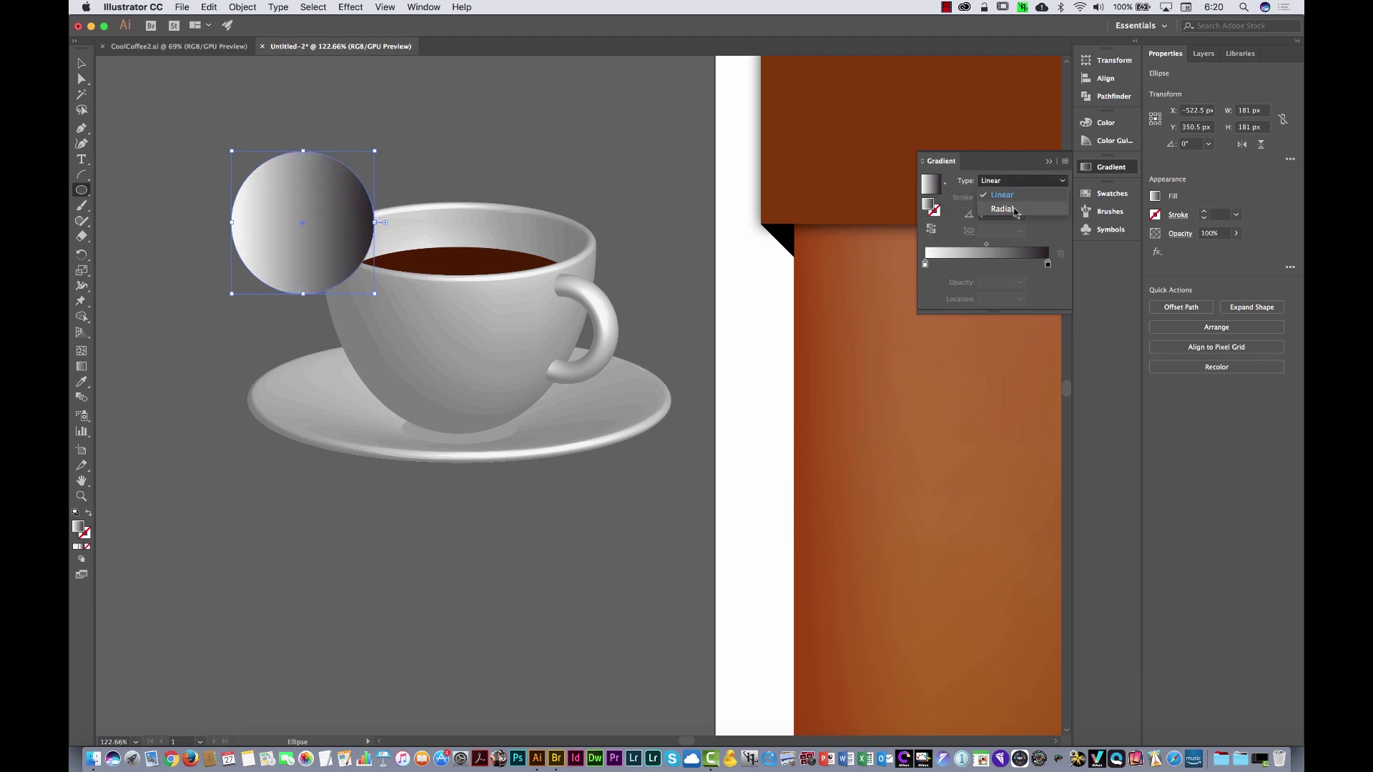
left_click(1005, 195)
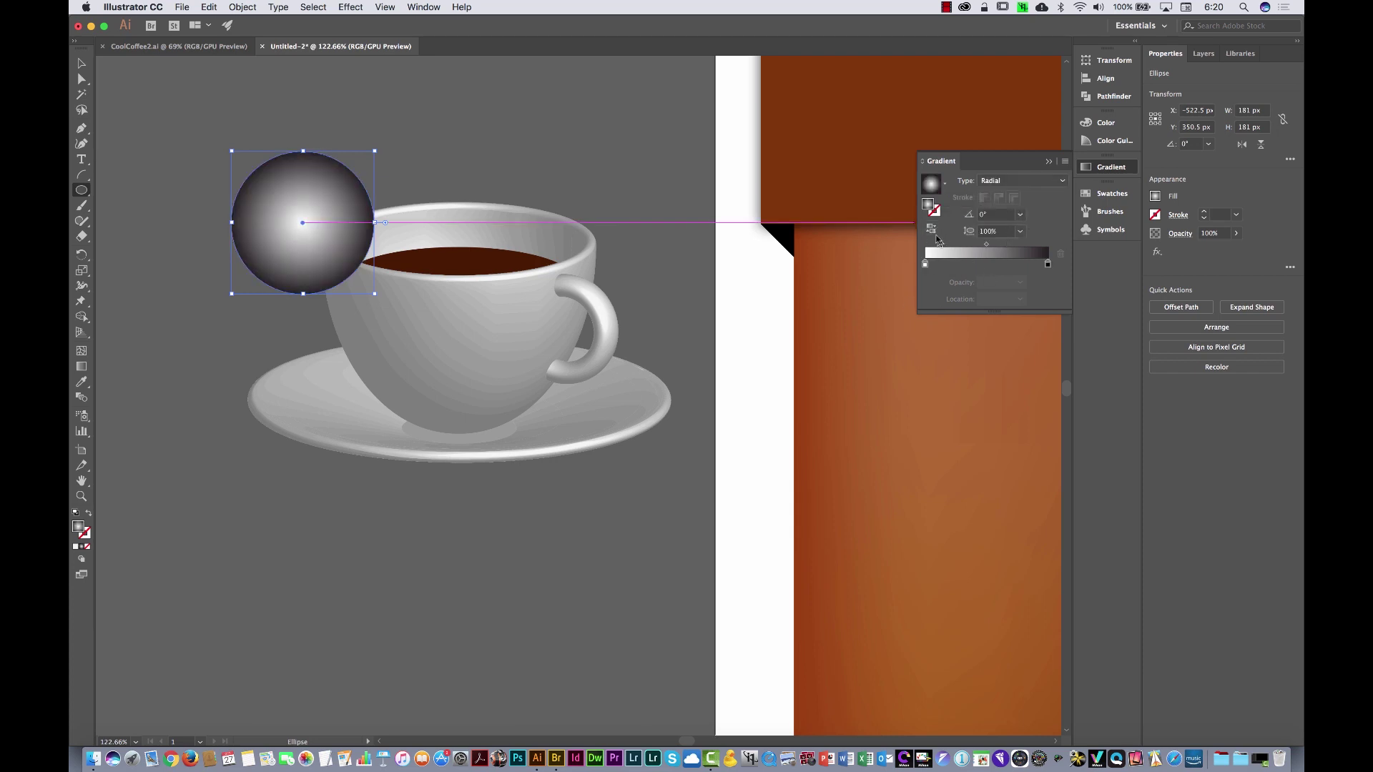
Reverse the circle's radial gradient and set its outer stop to black (K 100%) with 0% opacity
left_click(931, 229)
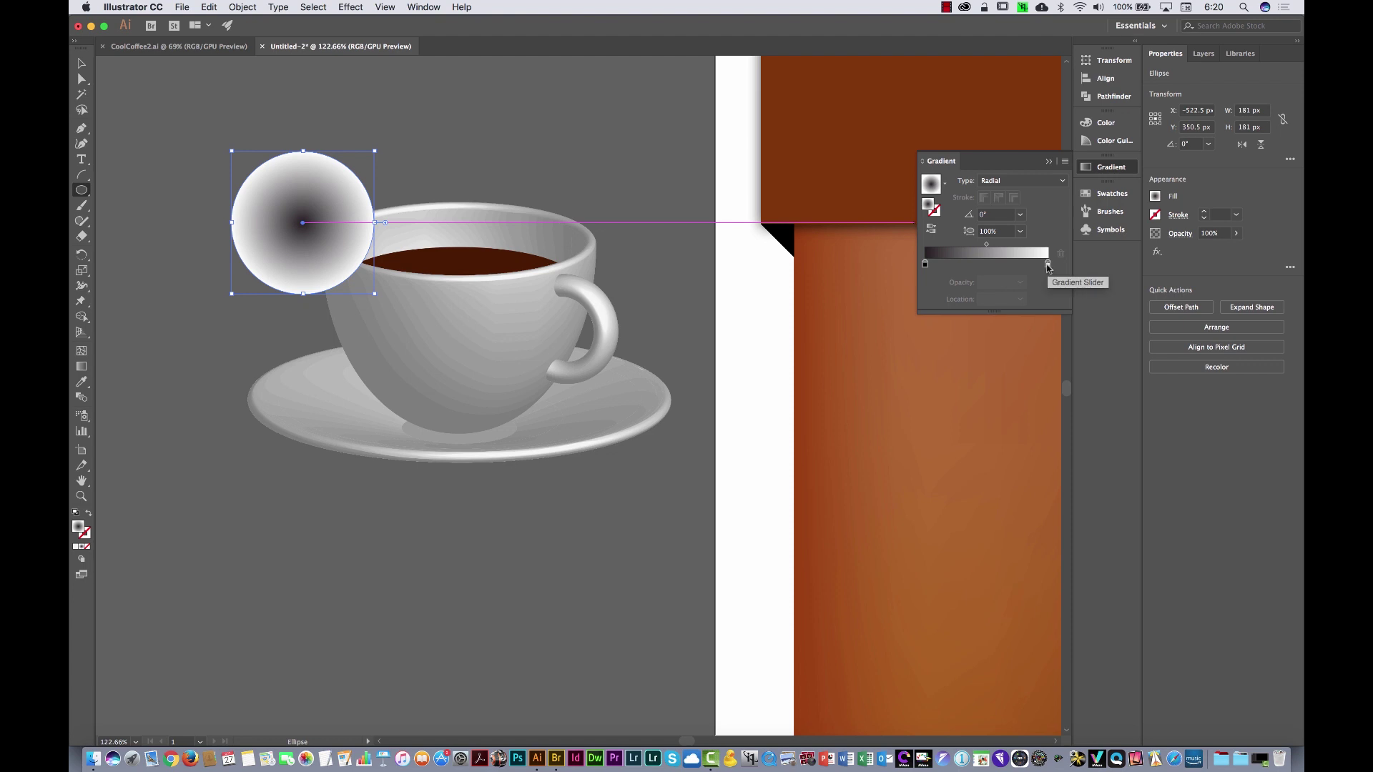
left_click(1049, 266)
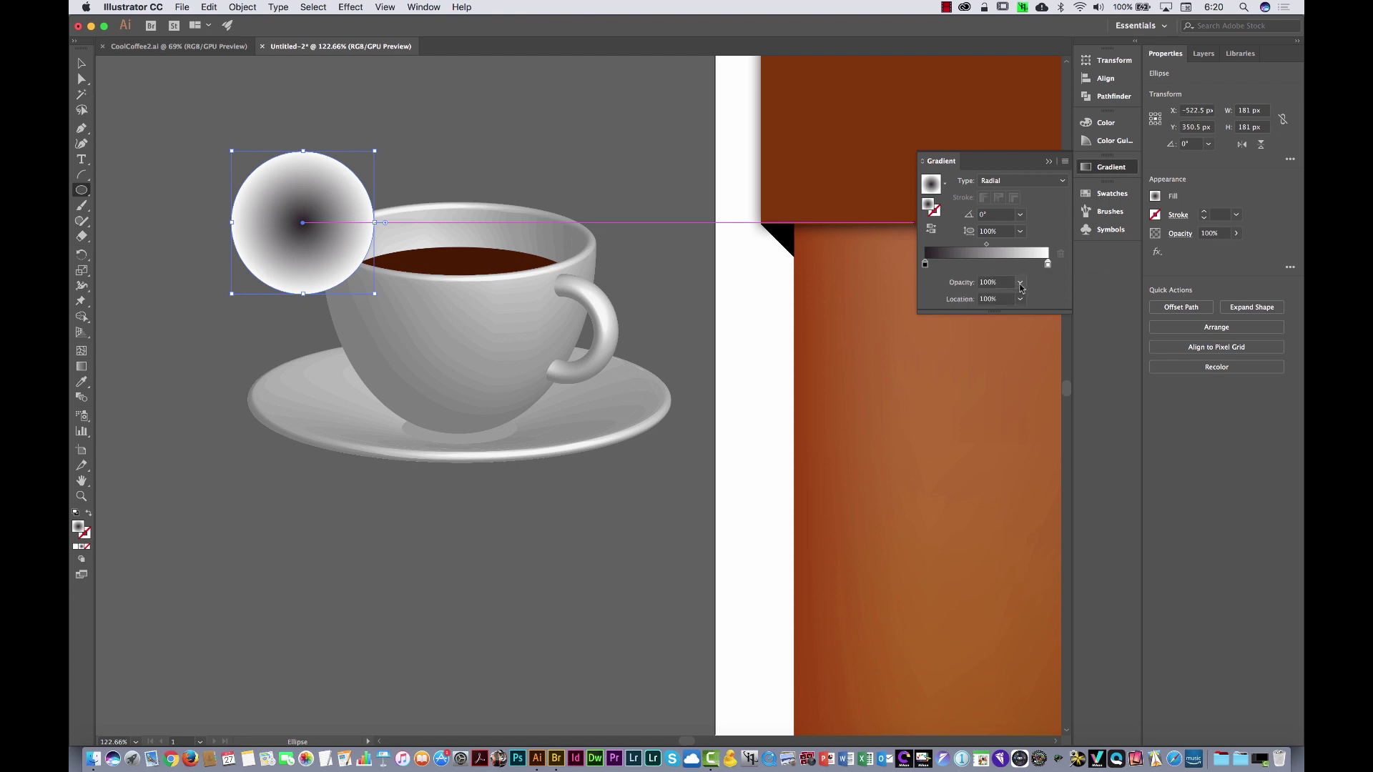
left_click(1020, 283)
left_click(1034, 295)
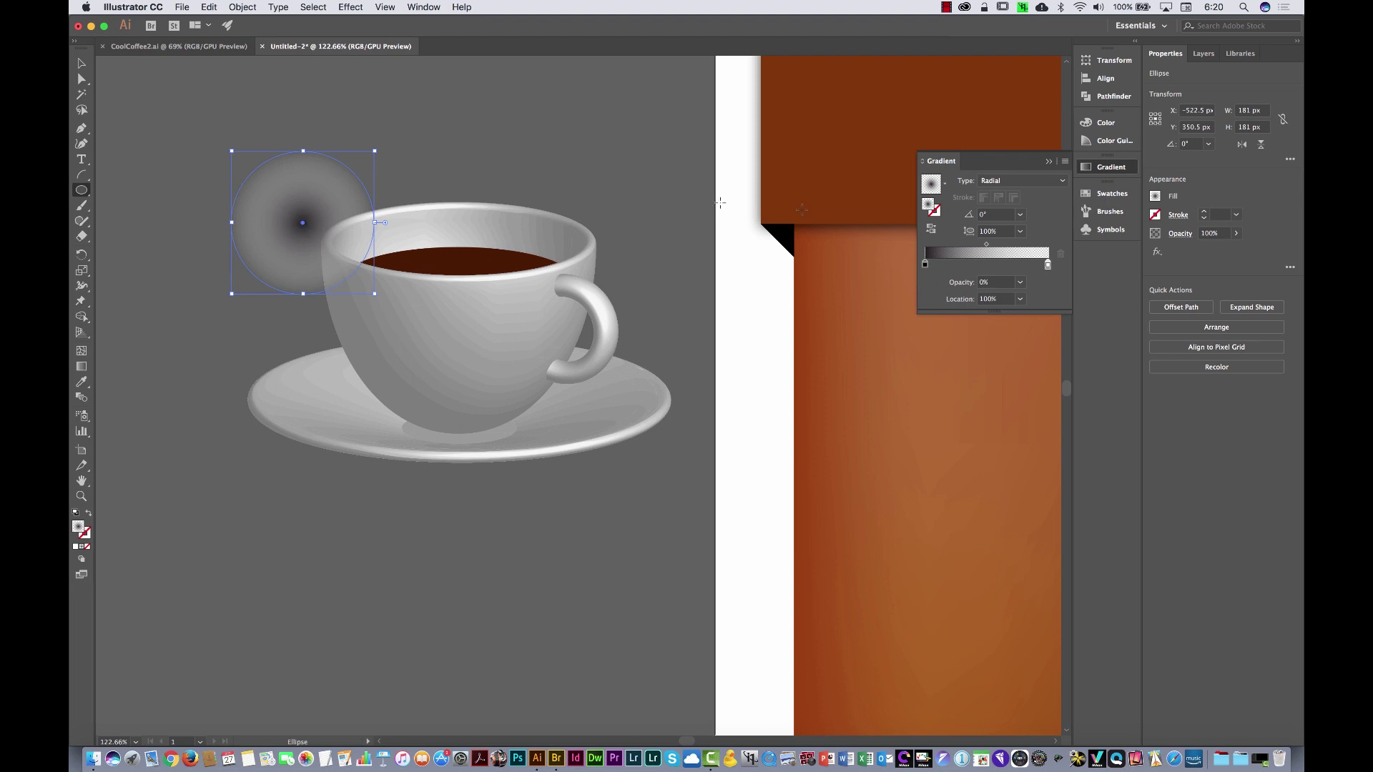
double_click(1048, 265)
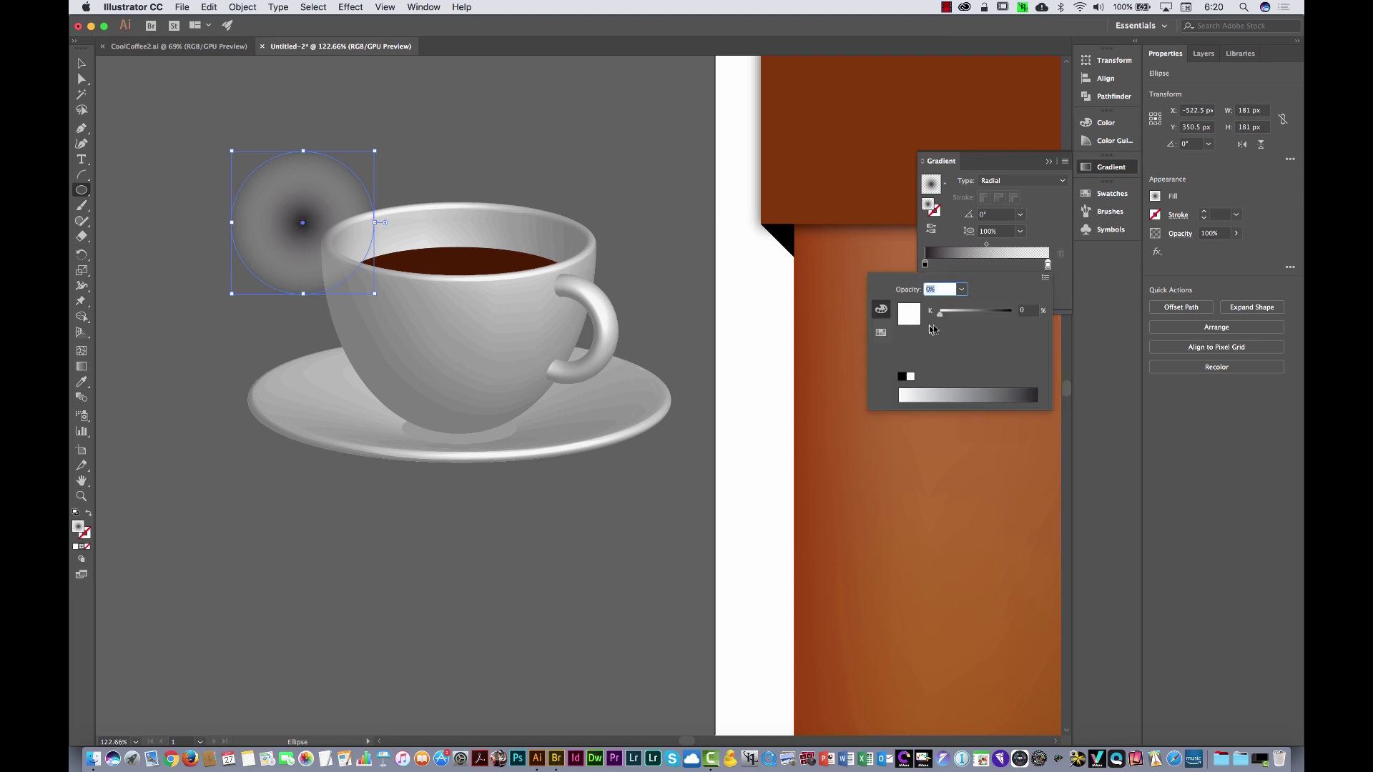
left_click_drag(940, 318, 1036, 315)
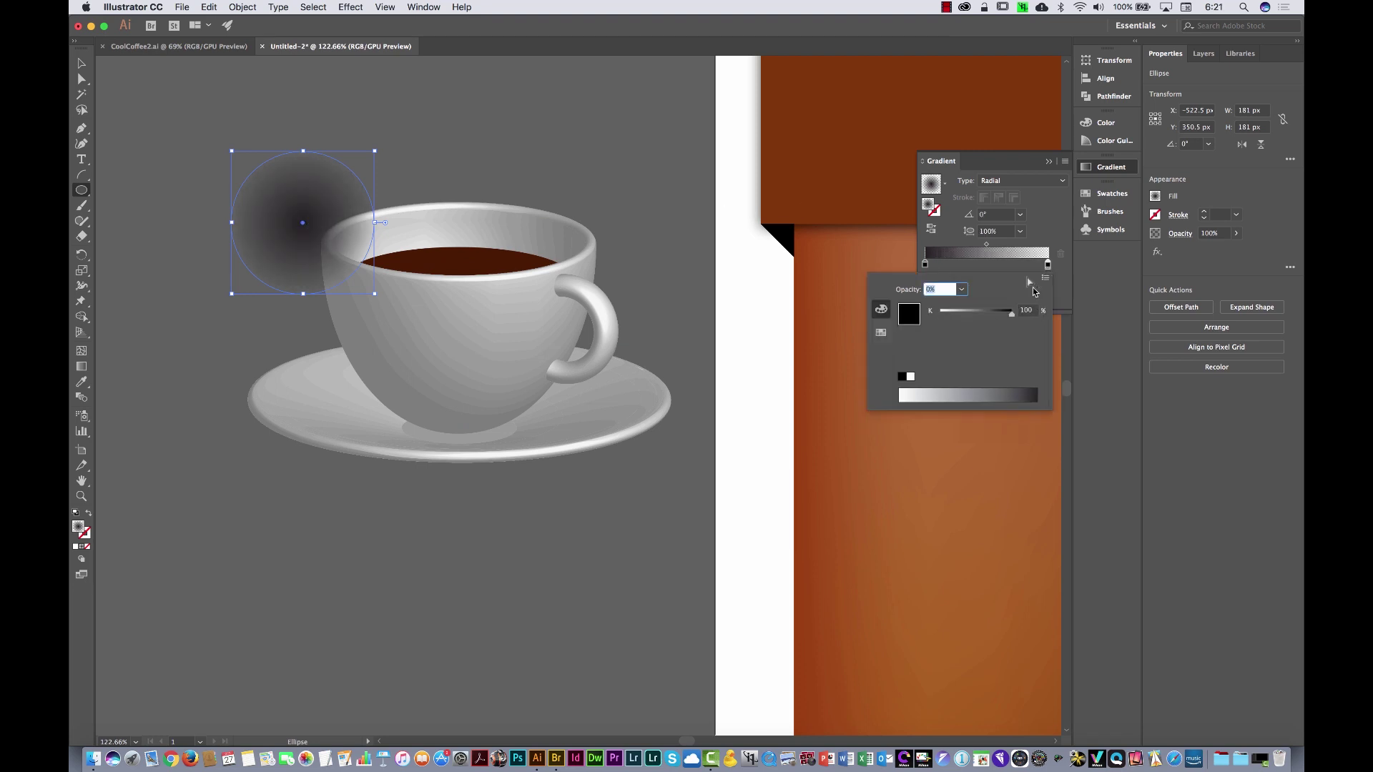
left_click(1042, 234)
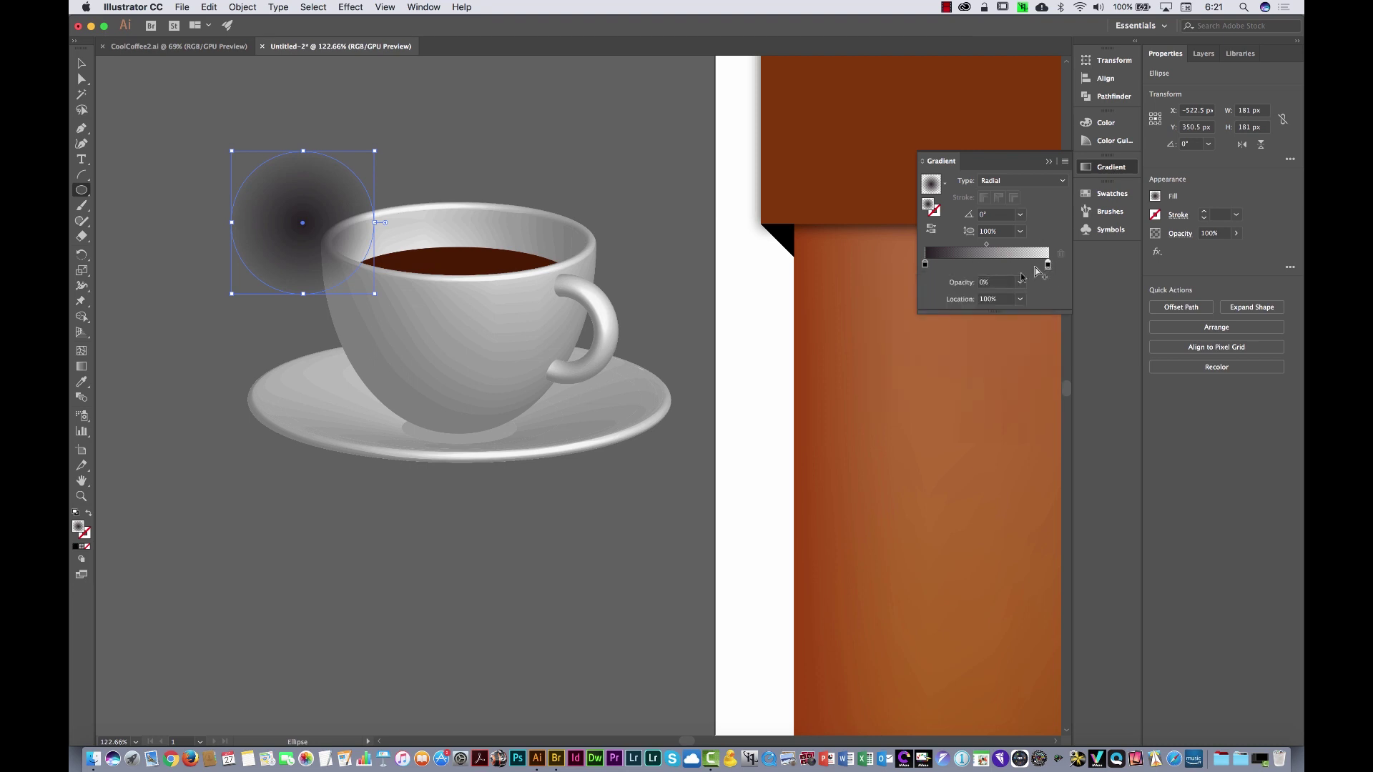
Move the gradient circle beneath the cup and reshape it into a wide, flat shadow ellipse about 52 px high at the cup's base
left_click(81, 64)
left_click_drag(303, 294, 475, 437)
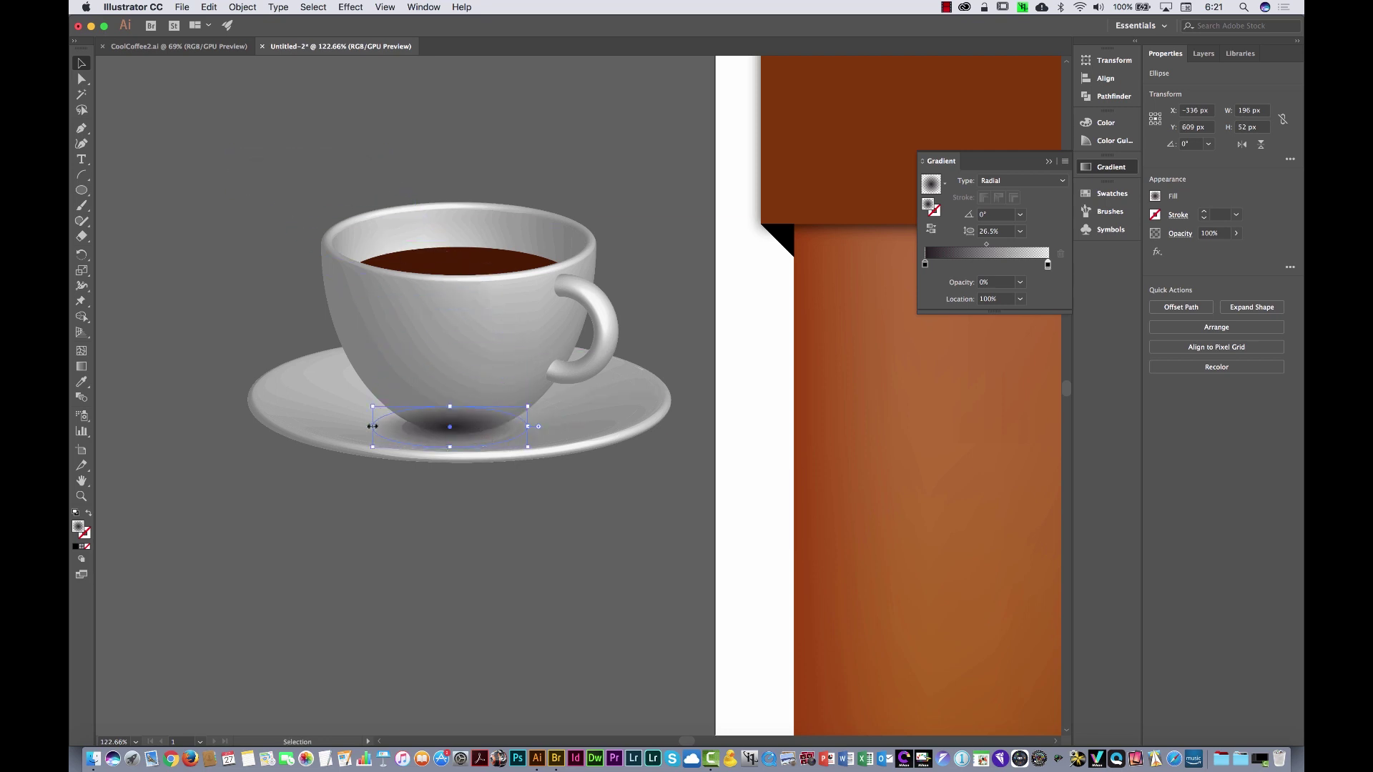
left_click_drag(373, 426, 344, 426)
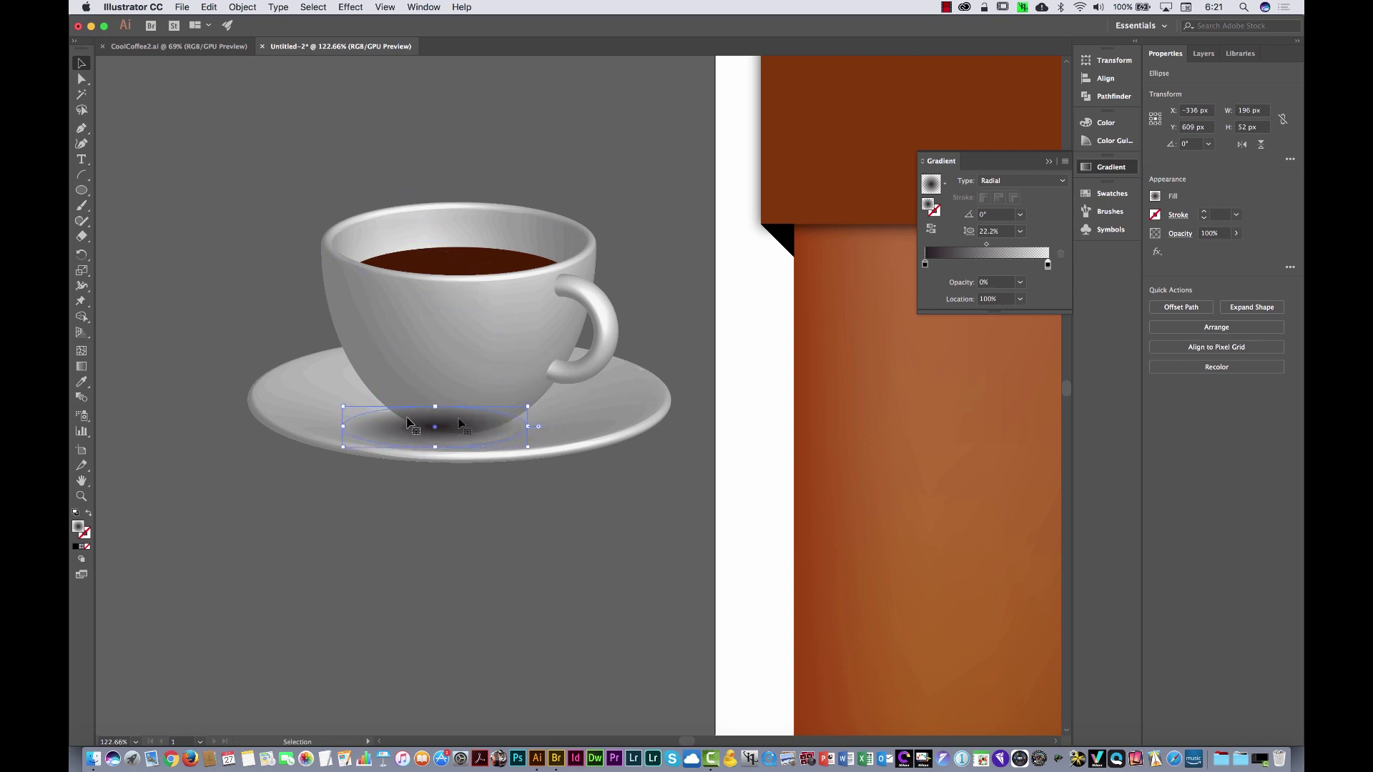
Select the shadow ellipse together with the saucer, send both to the back behind the cup, and deselect
left_click(615, 415, "shift")
right_click(575, 430)
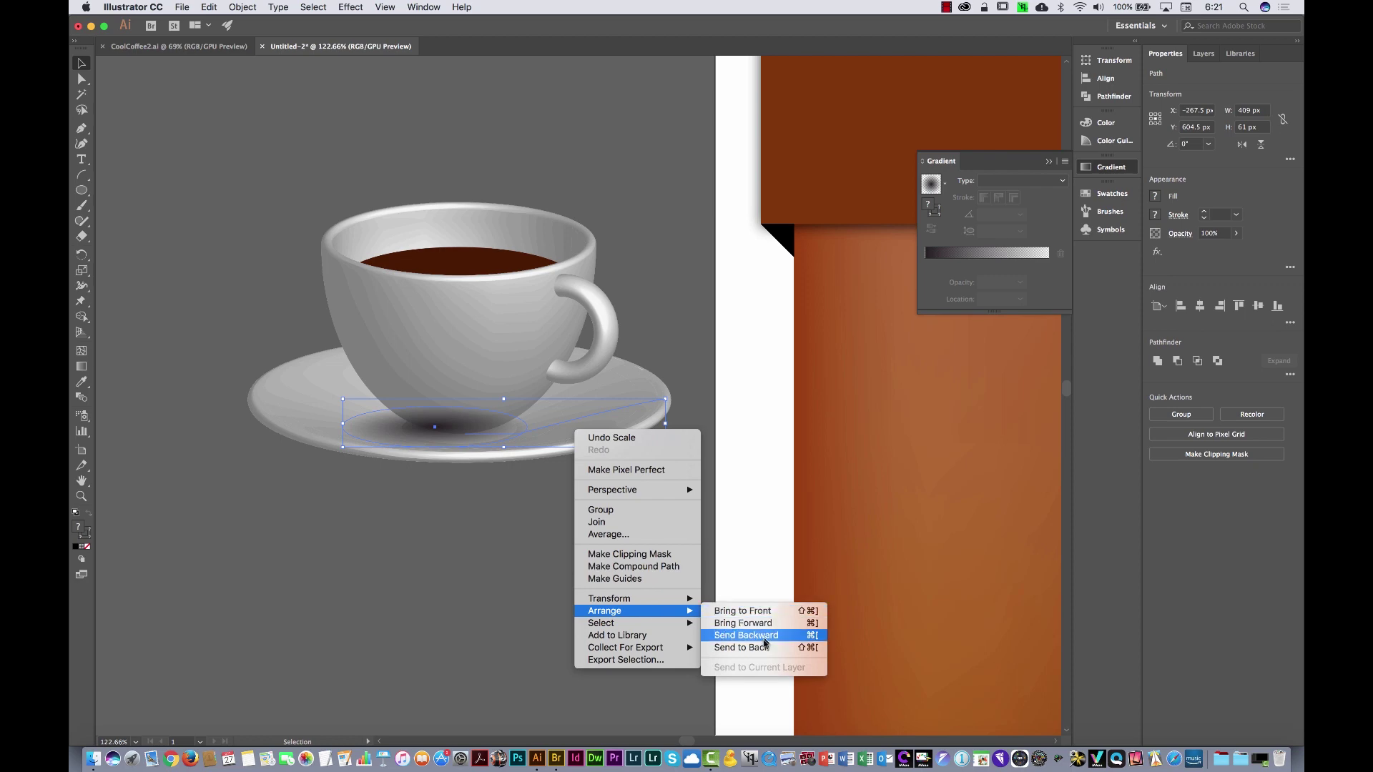
left_click(763, 647)
left_click(469, 639)
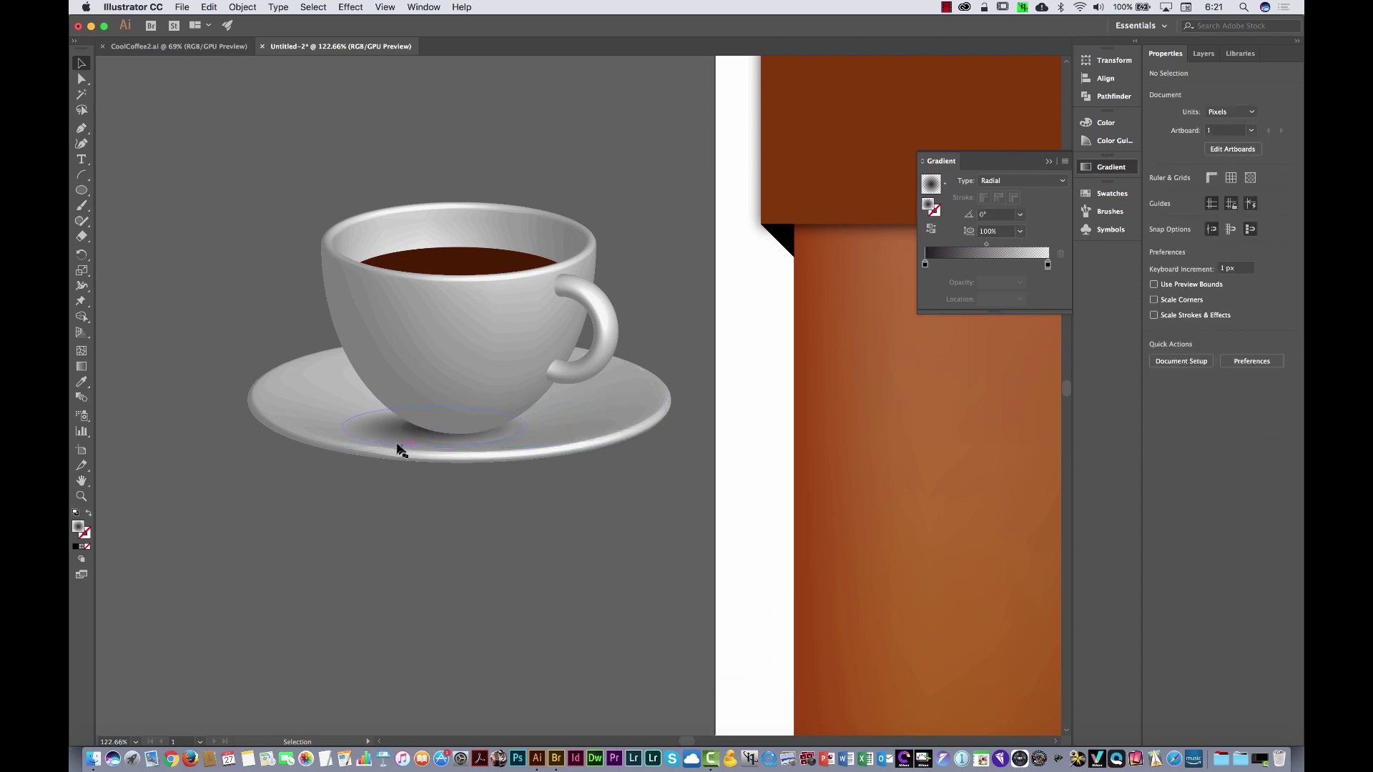
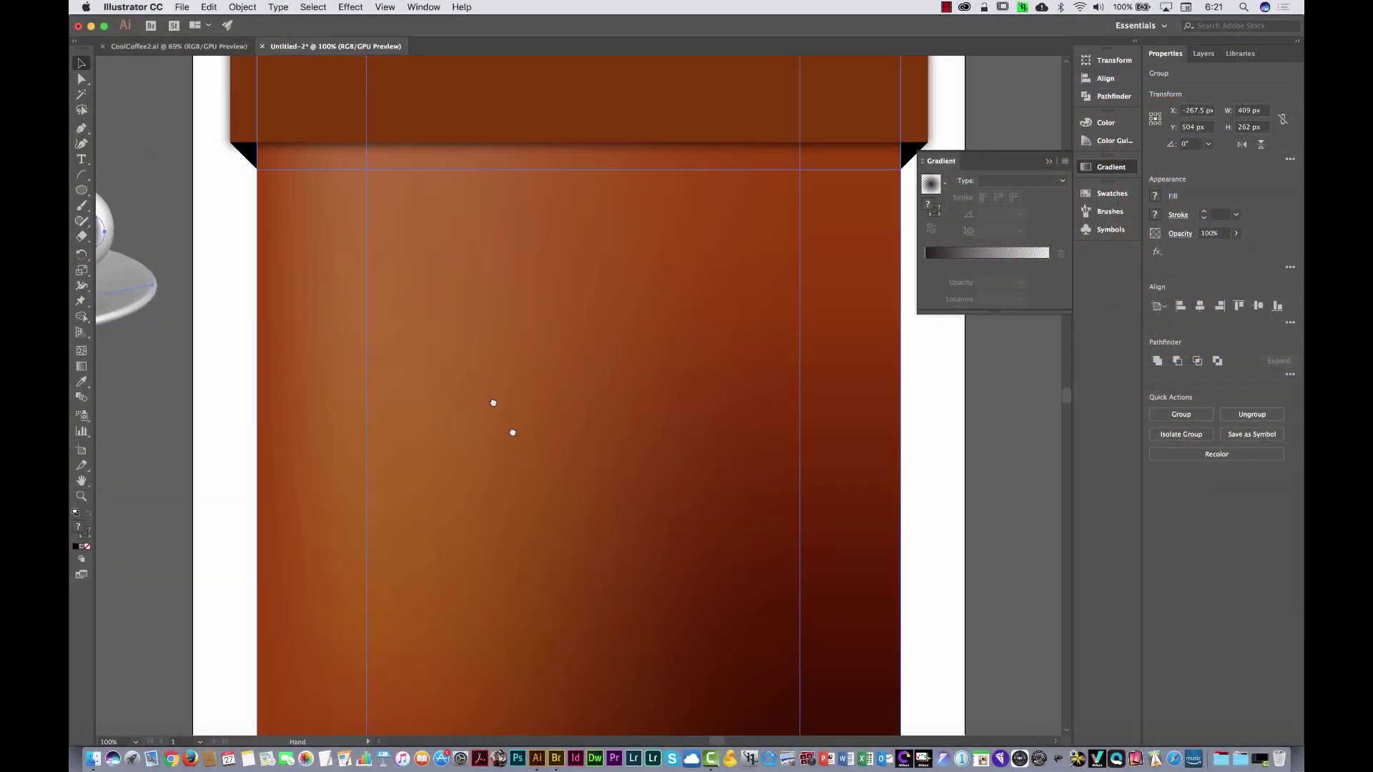
Try to shrink the grouped cup artwork freehand to about 259 px wide using its bounding box, and undo the scaling
left_click_drag(494, 403, 762, 716)
left_click_drag(708, 374, 540, 472)
left_click_drag(512, 585, 510, 585)
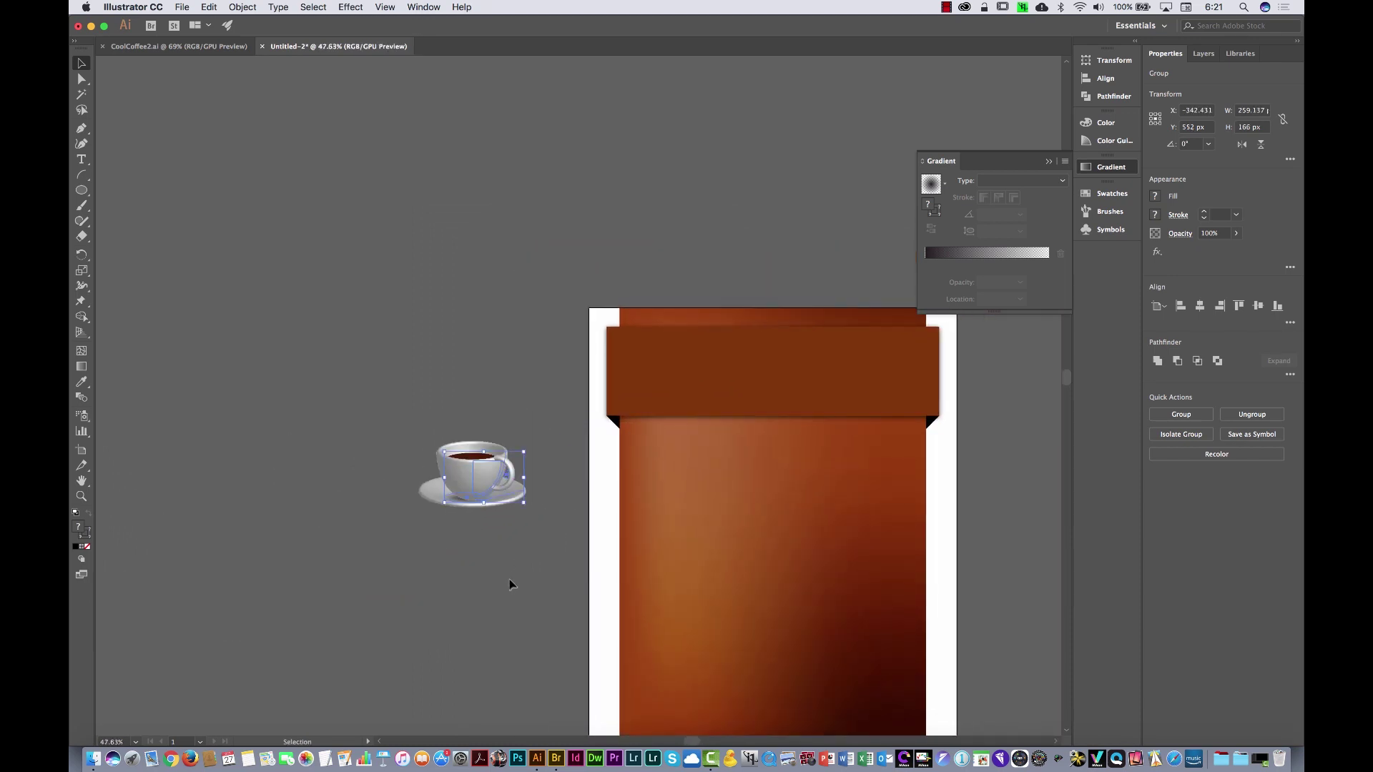
left_click_drag(459, 521, 668, 393)
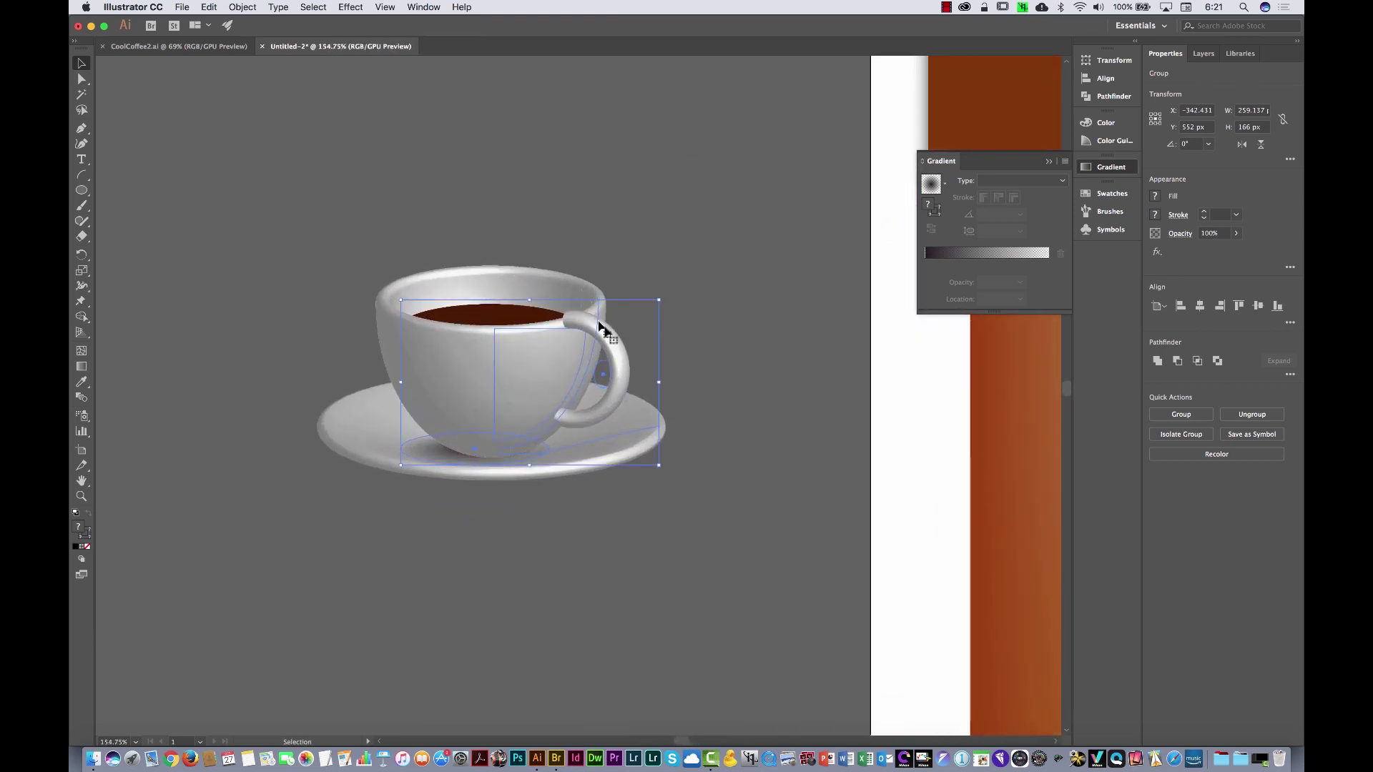
key("super+z")
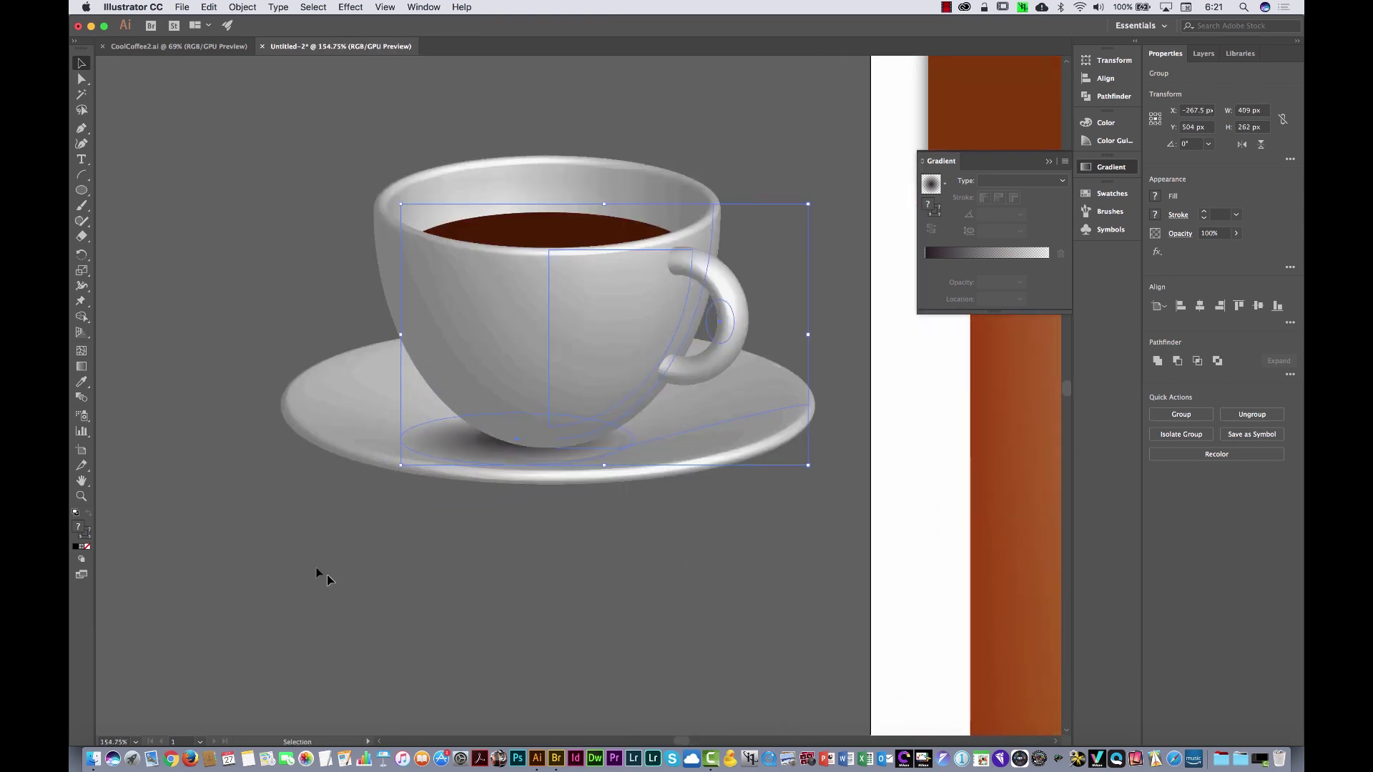
Try to shrink the cup group to about 274 px wide with the Scale tool, and undo it
left_click(83, 273)
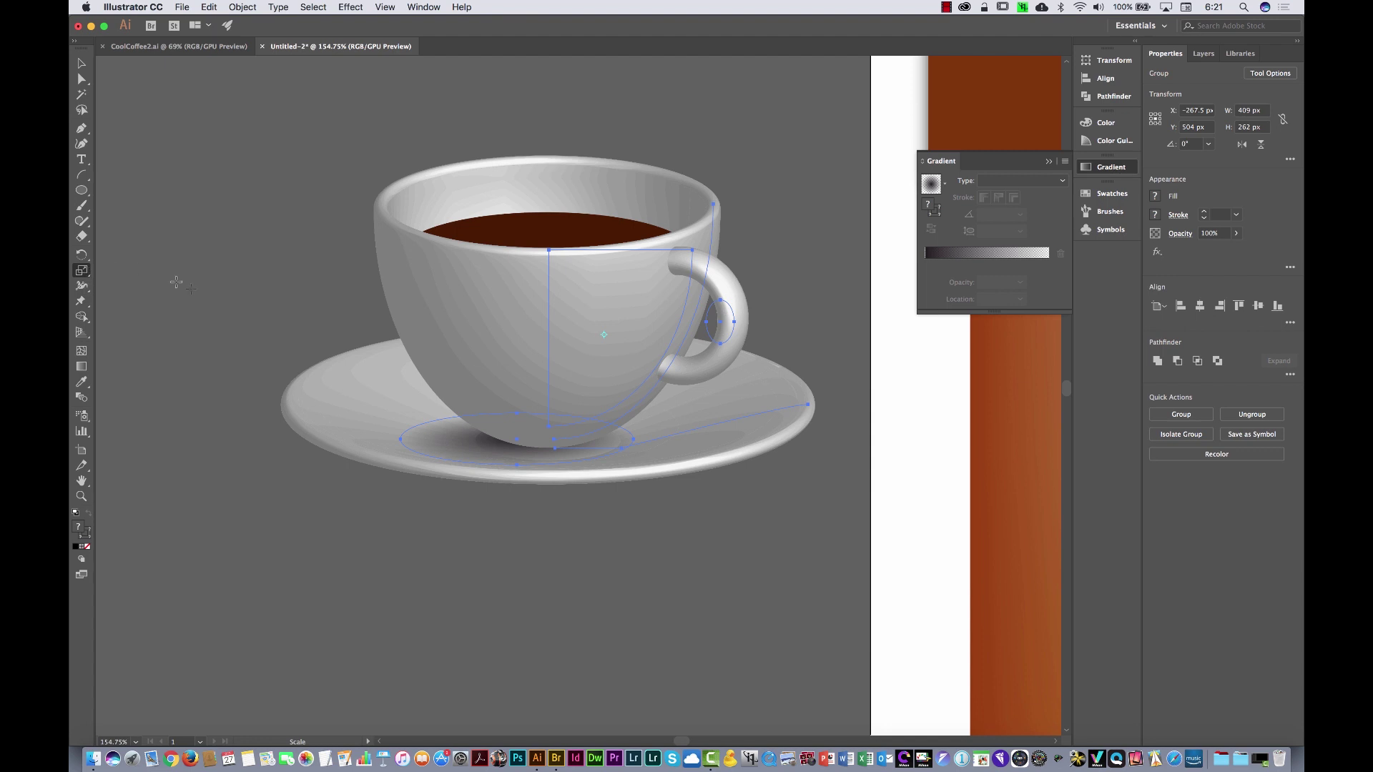
left_click_drag(784, 161, 743, 277)
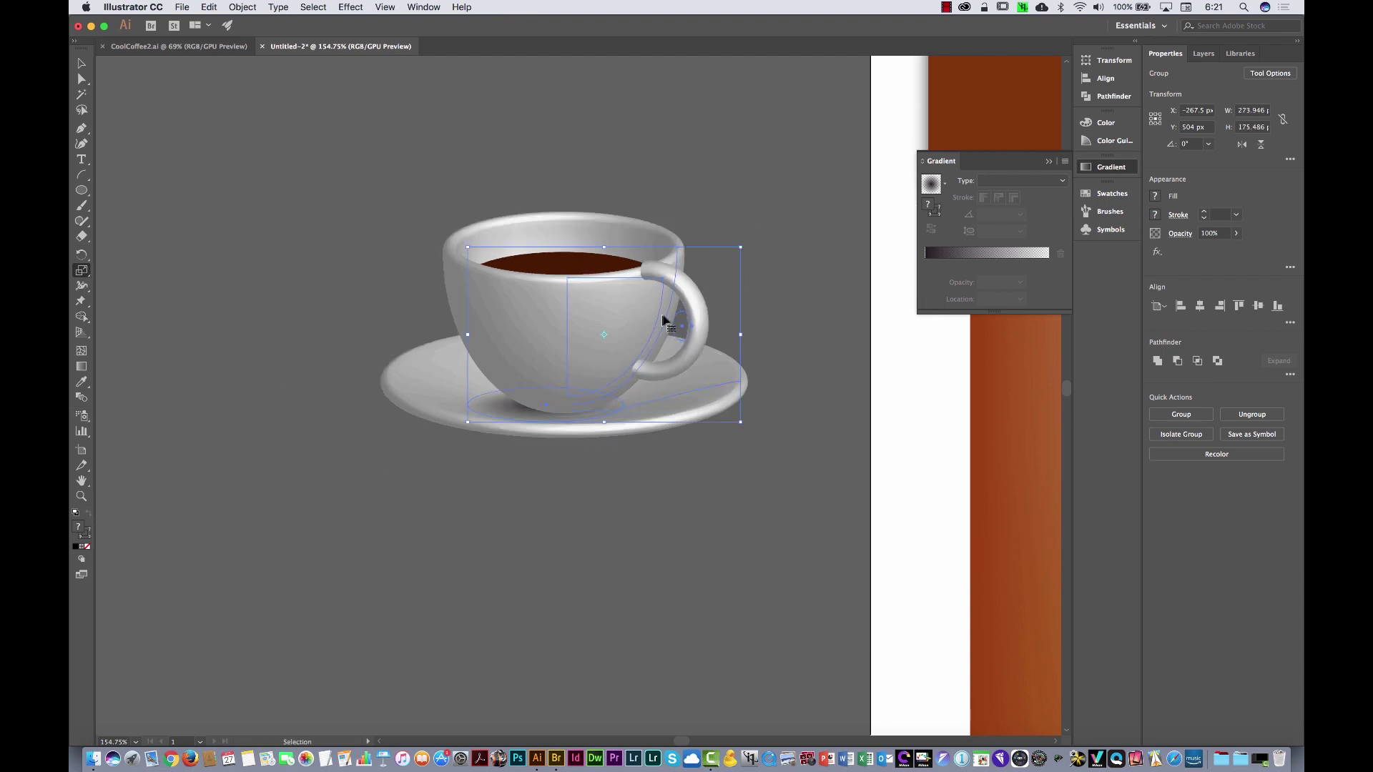
key("super+z")
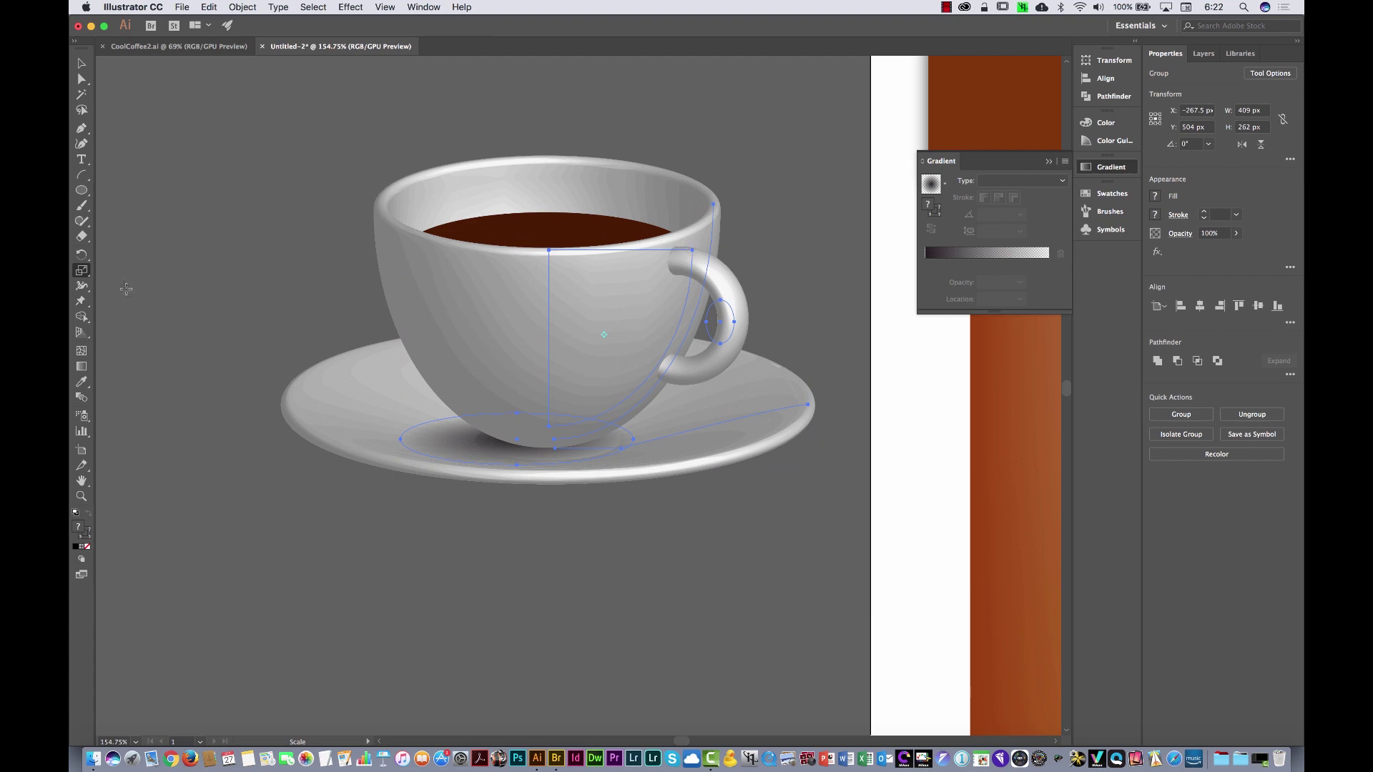
Scale the cup group uniformly to 60% with Scale Strokes & Effects and Preview enabled
double_click(82, 271)
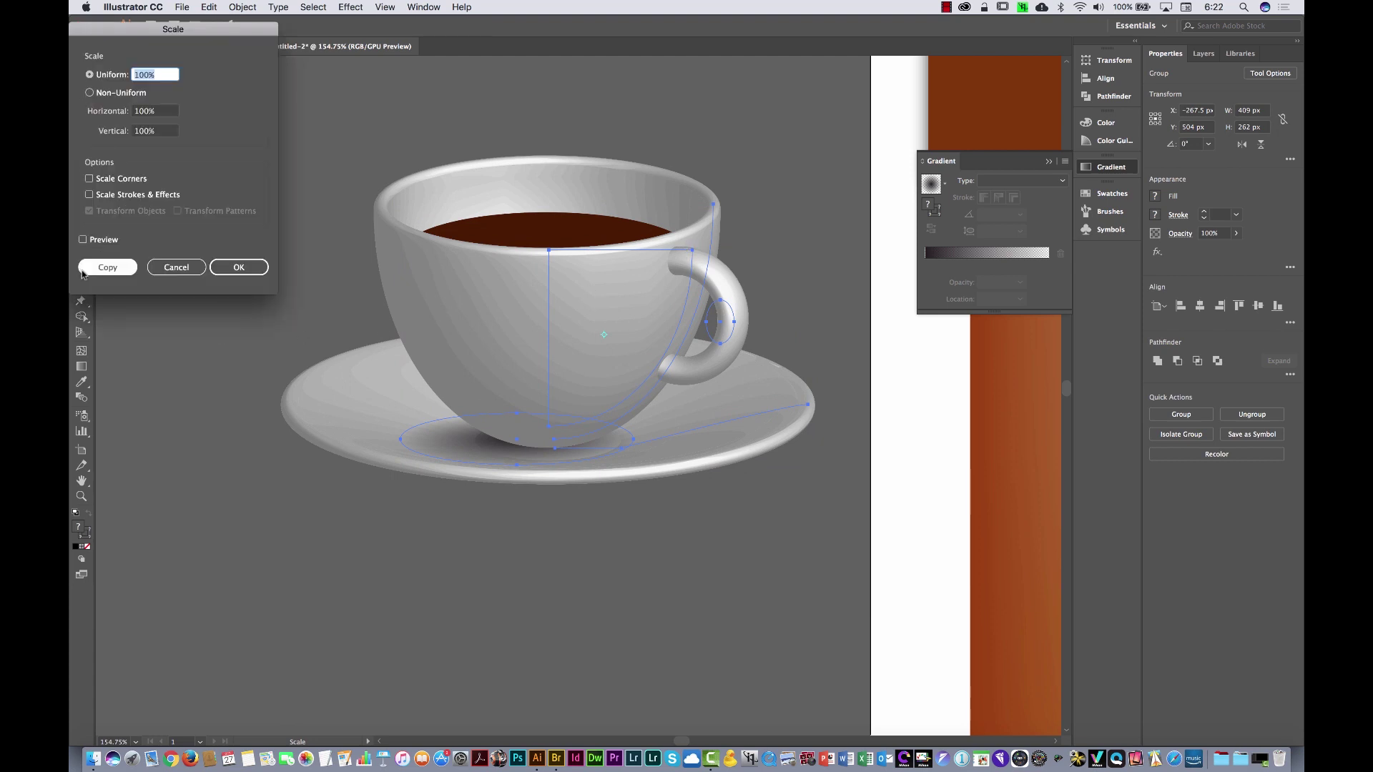
left_click(136, 195)
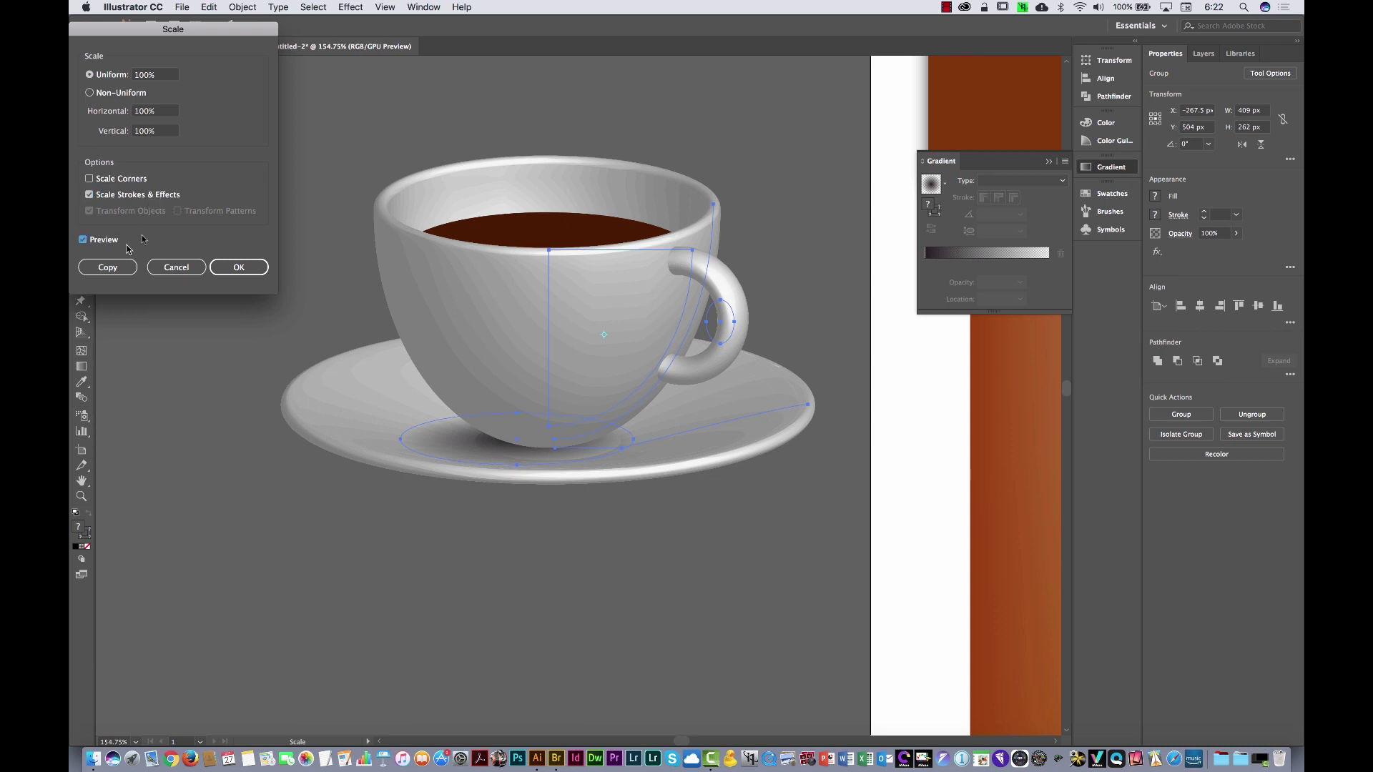
left_click(133, 75)
key("shift+Down")
key("shift+Down")
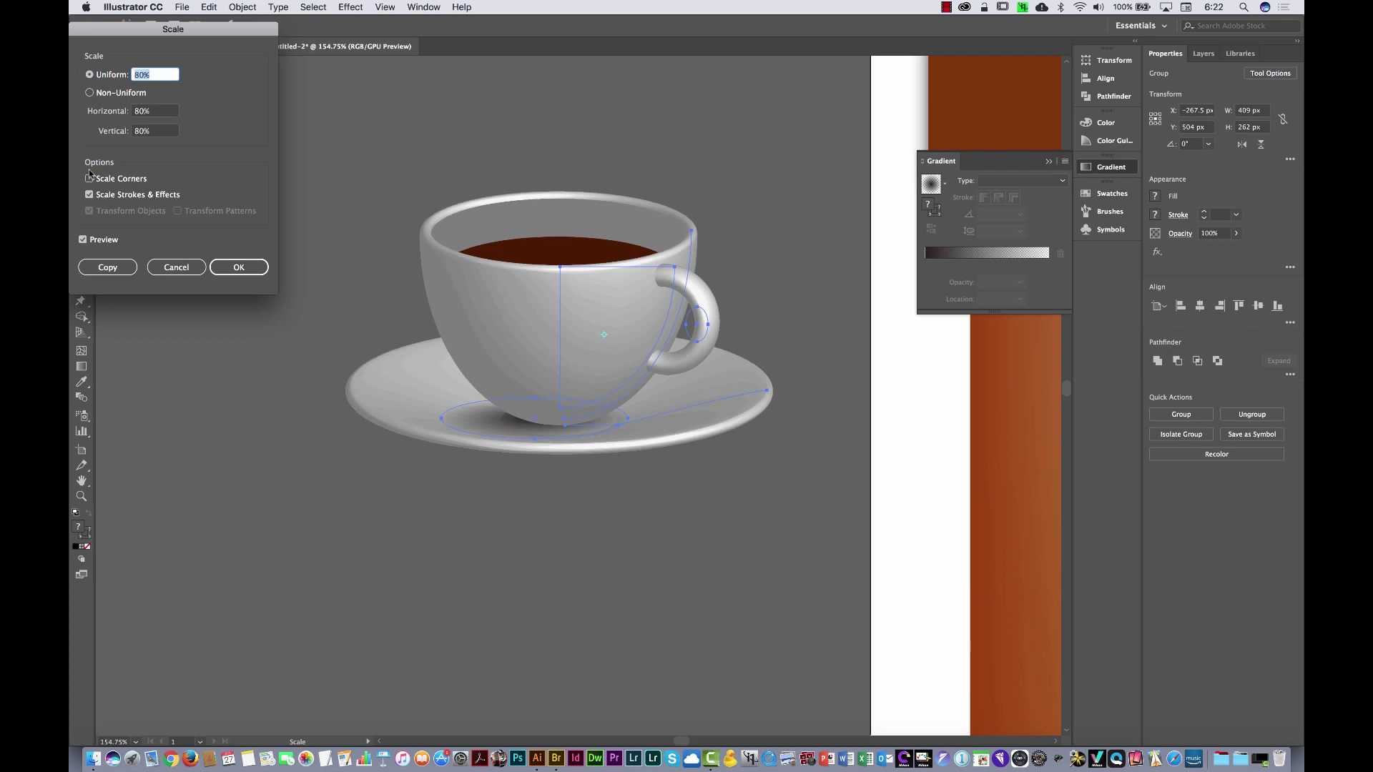
key("shift+Down")
key("shift+Down")
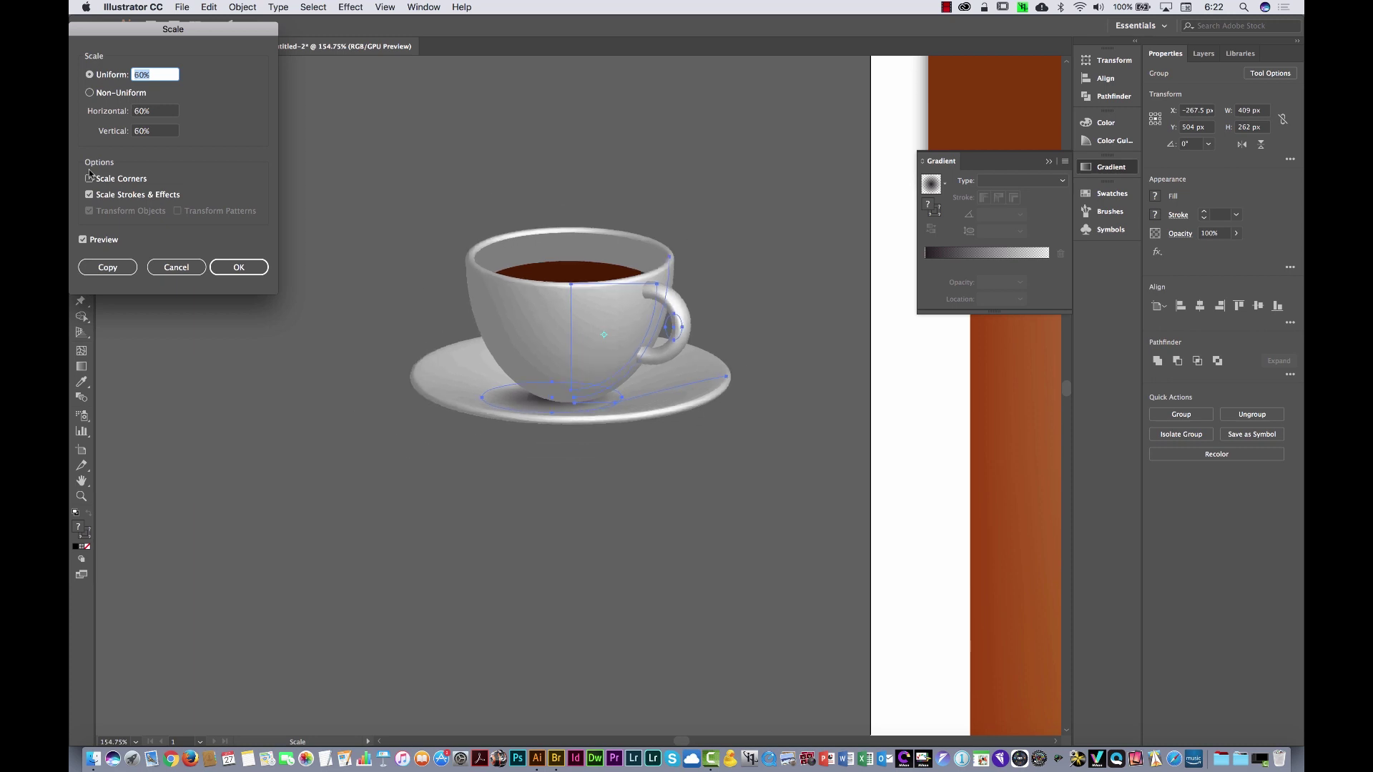
left_click(239, 267)
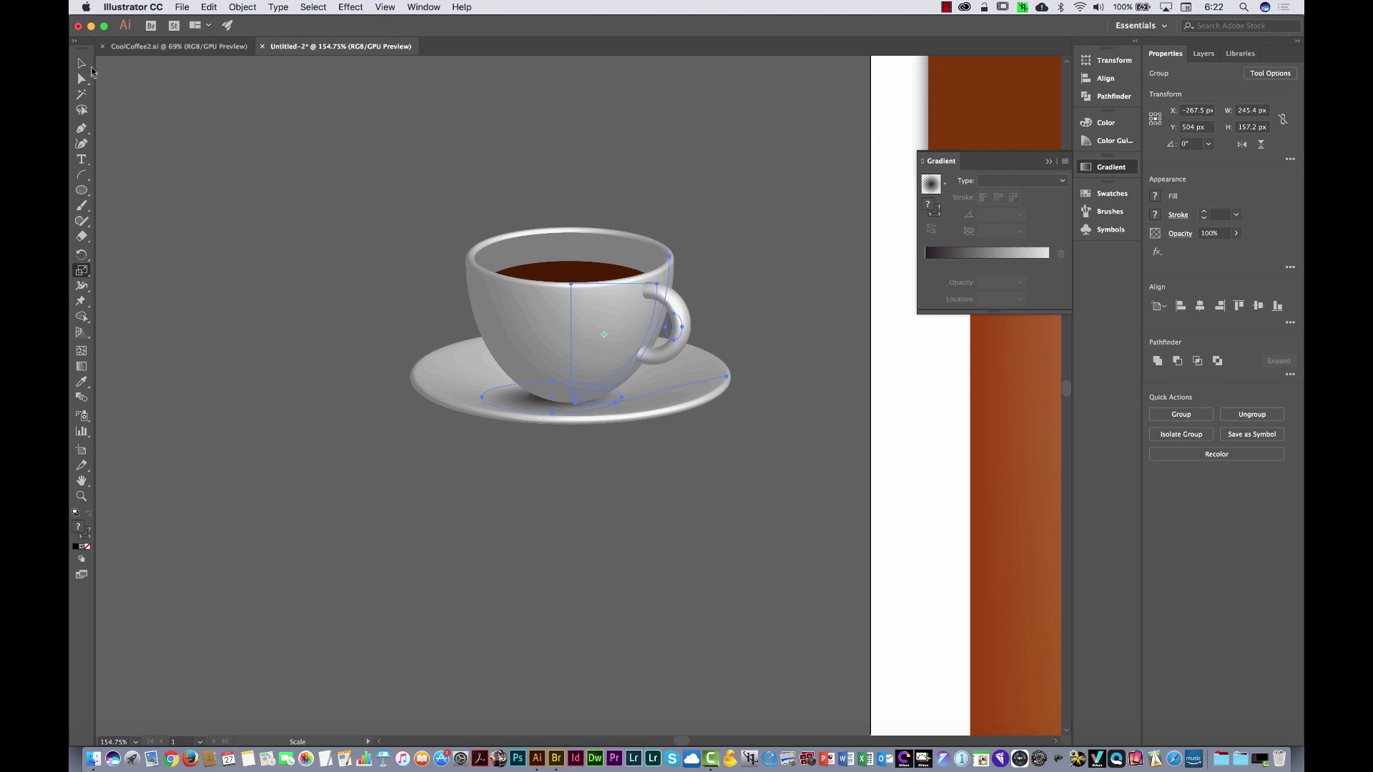
Place the scaled cup on the banner's left end with its saucer overlapping the lower edge, deselect it, and hide the guides
left_click(83, 64)
key("super+0")
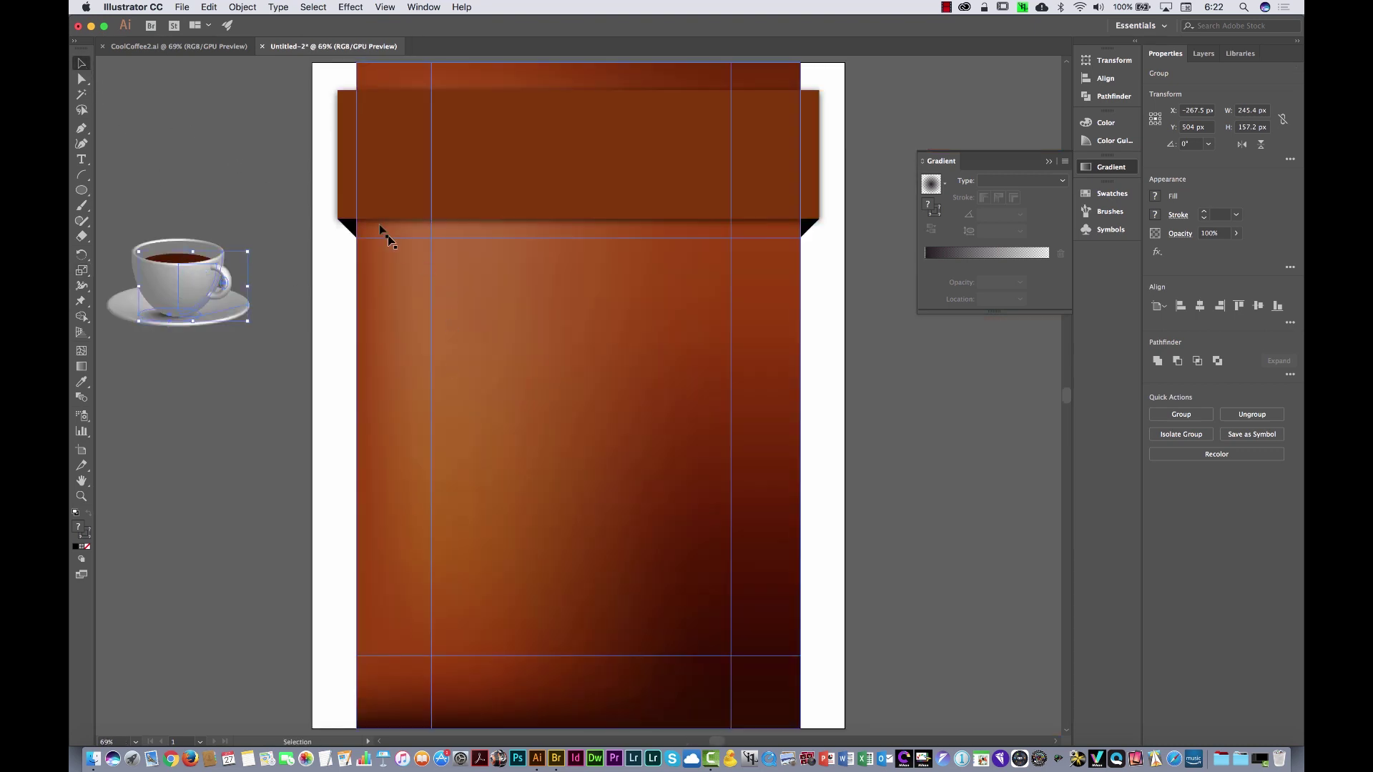
key("super+semicolon")
left_click_drag(212, 303, 462, 203)
key("space")
left_click_drag(674, 211, 717, 242)
left_click(835, 284)
key("super+semicolon")
key("space")
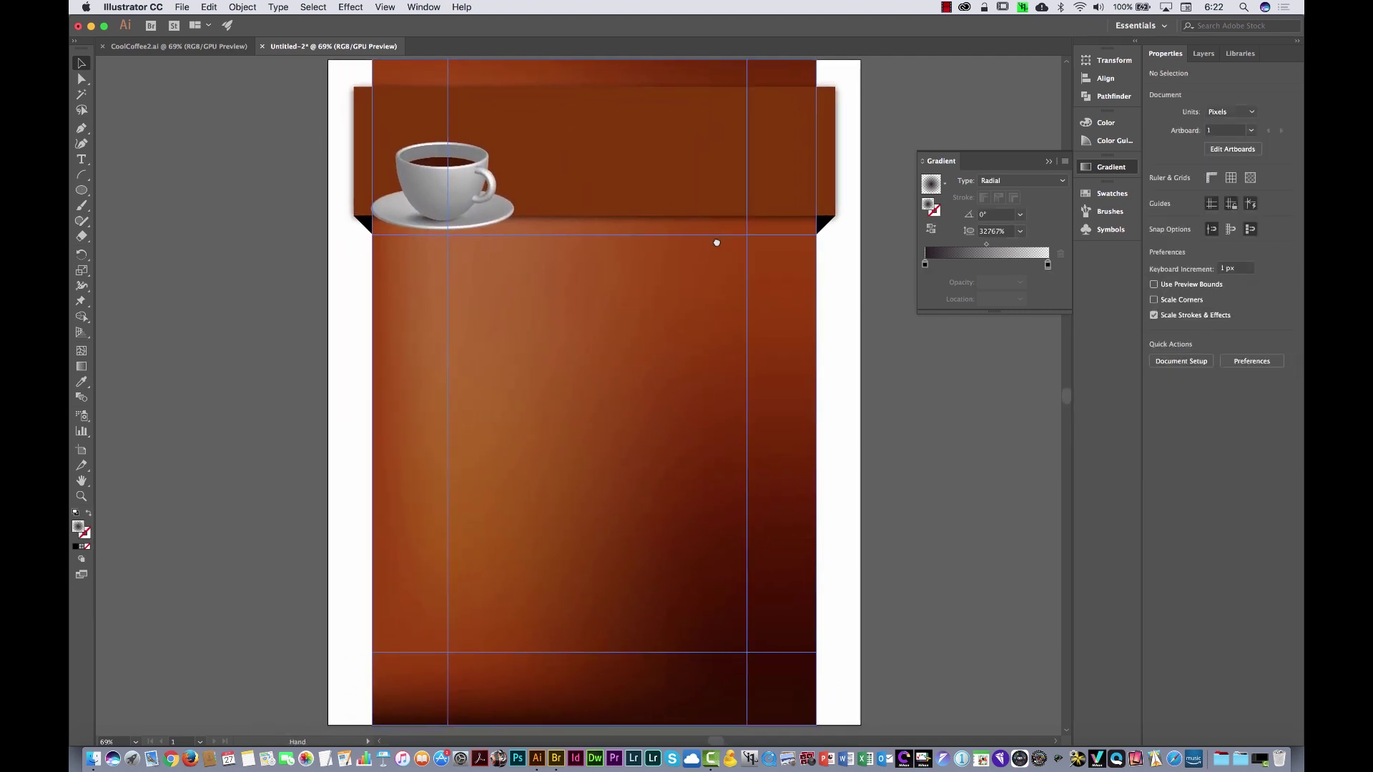
Switch to Adobe Bridge and open MusicNotes.ai in Illustrator
left_click(556, 758)
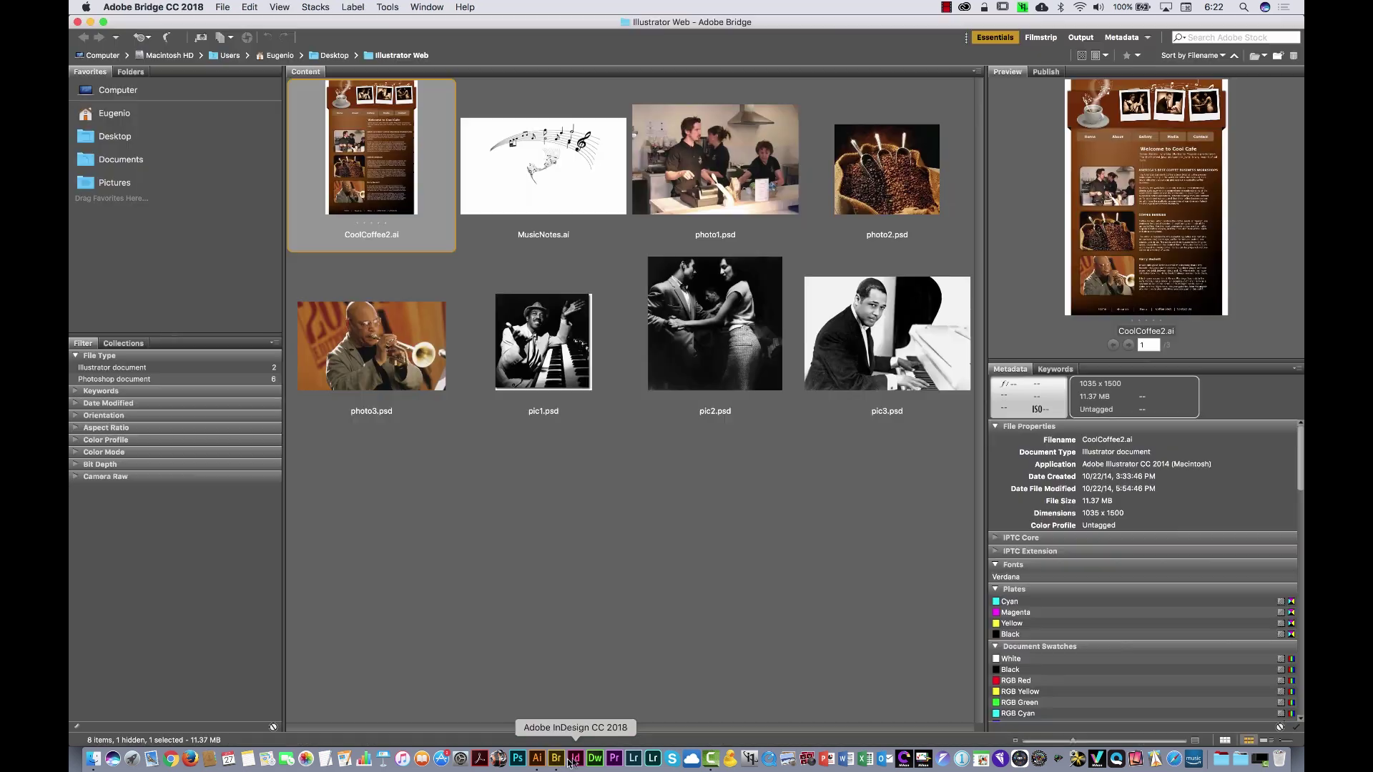
left_click(545, 192)
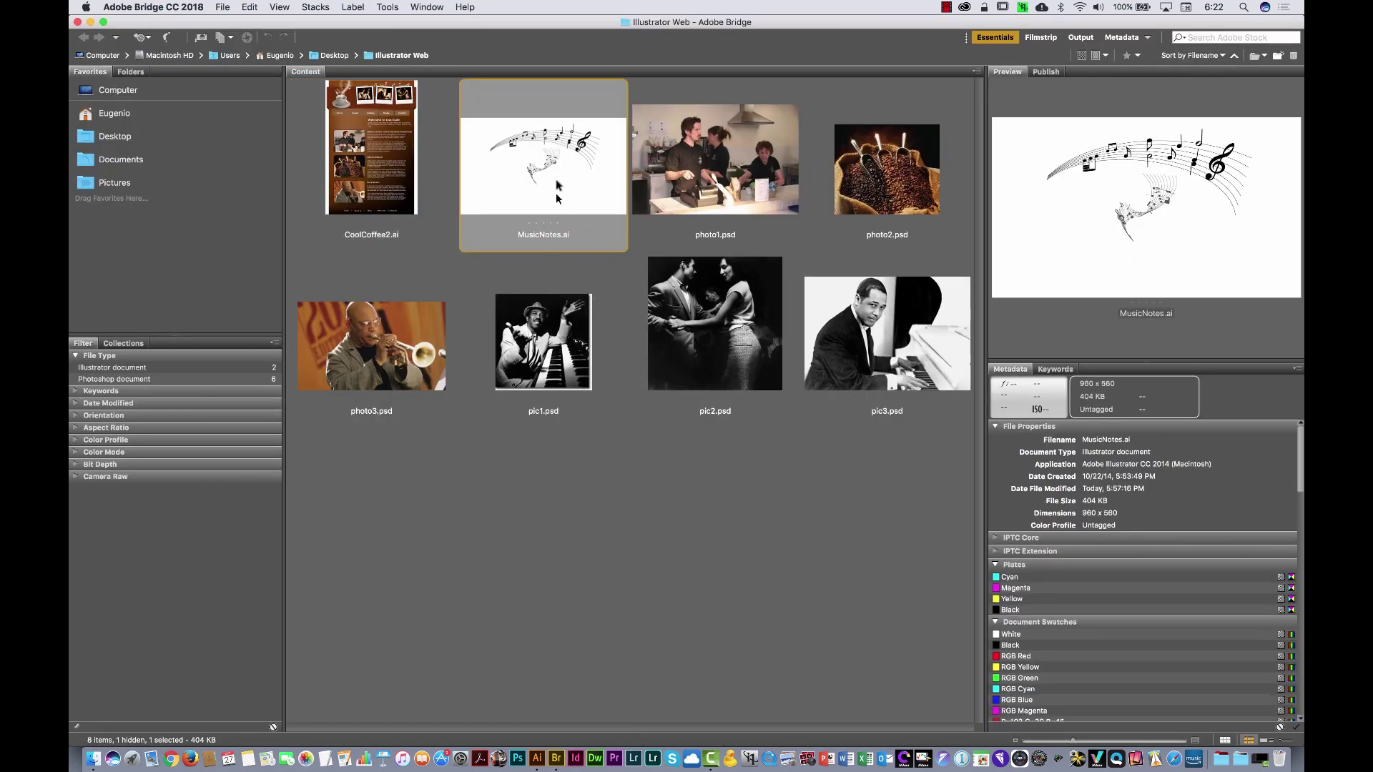
double_click(552, 171)
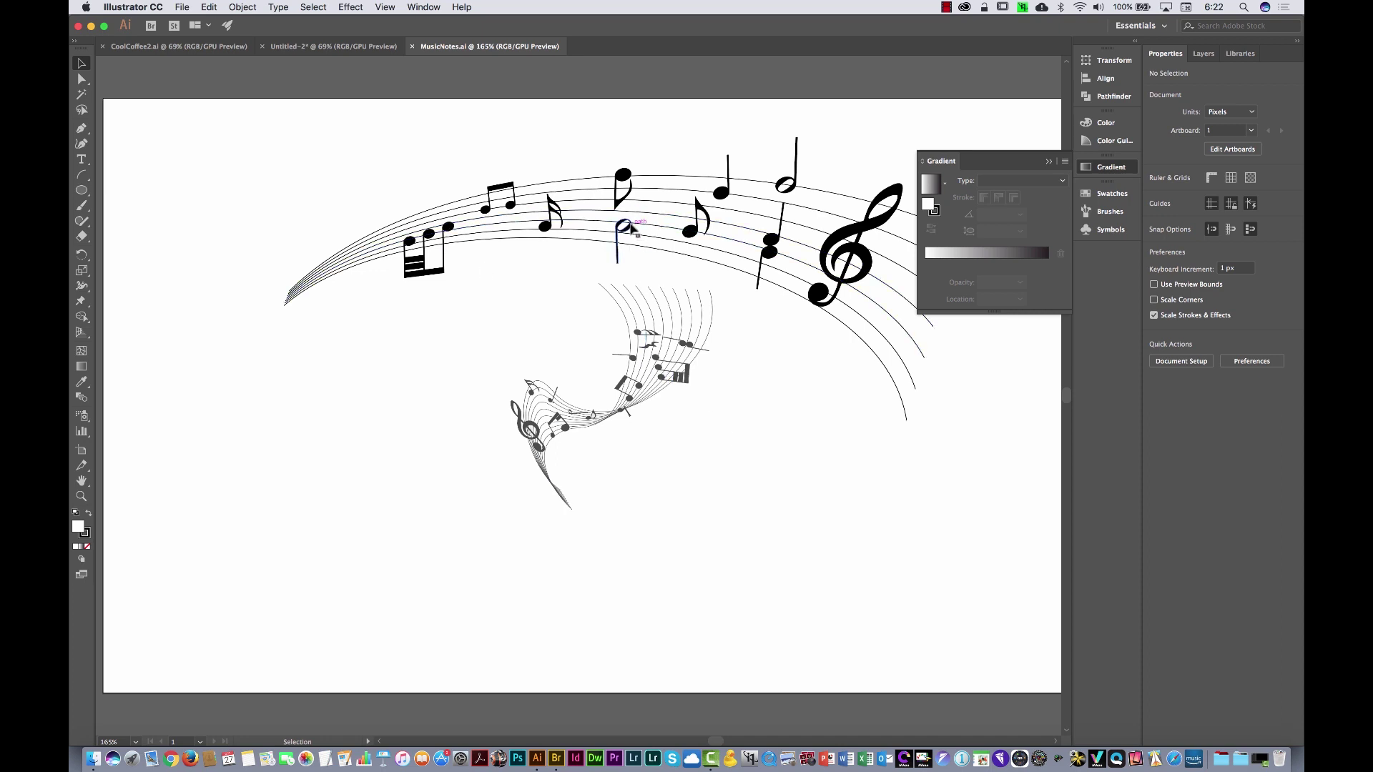
Copy both music-note groups into the Untitled-2 layout and move them onto the banner so the large staff rises from the cup
left_click(670, 315)
left_click(675, 355, "shift")
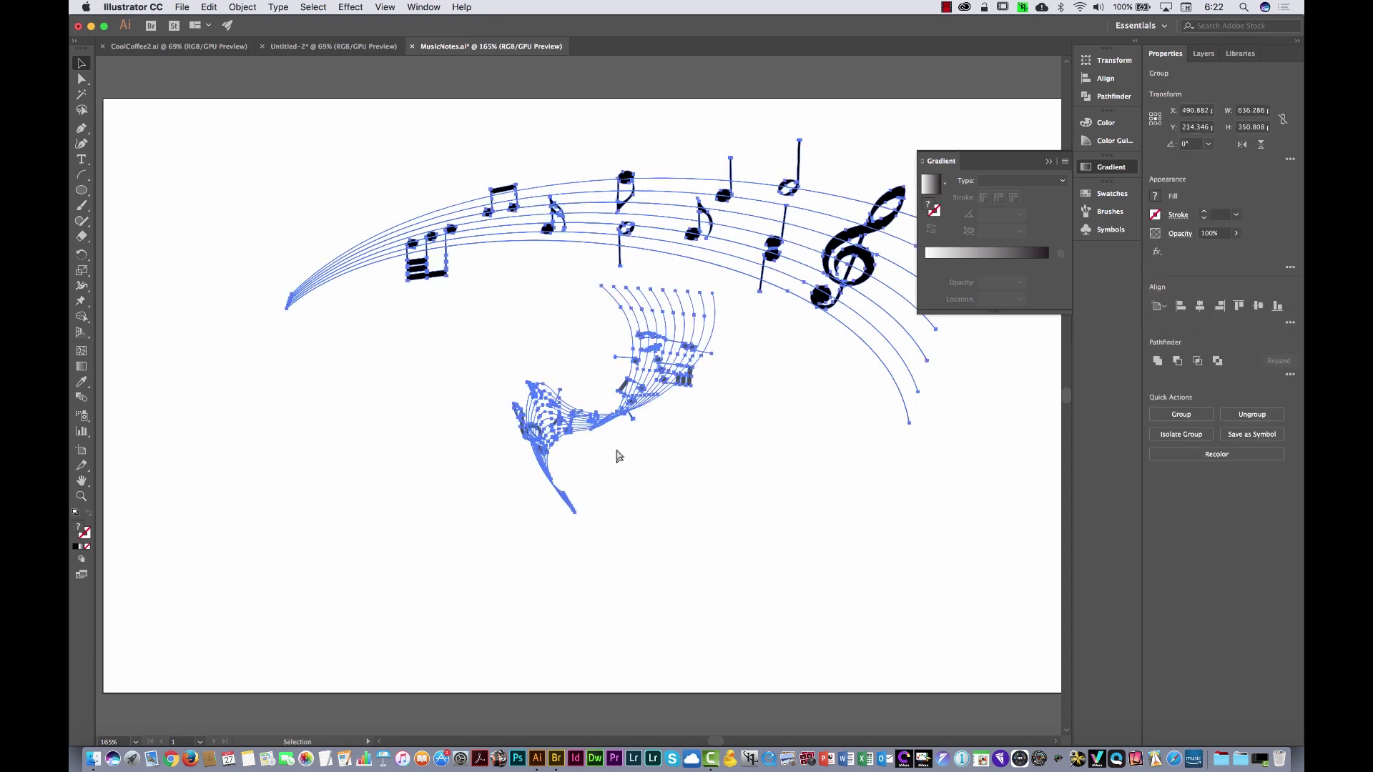
key("v")
left_click(334, 46)
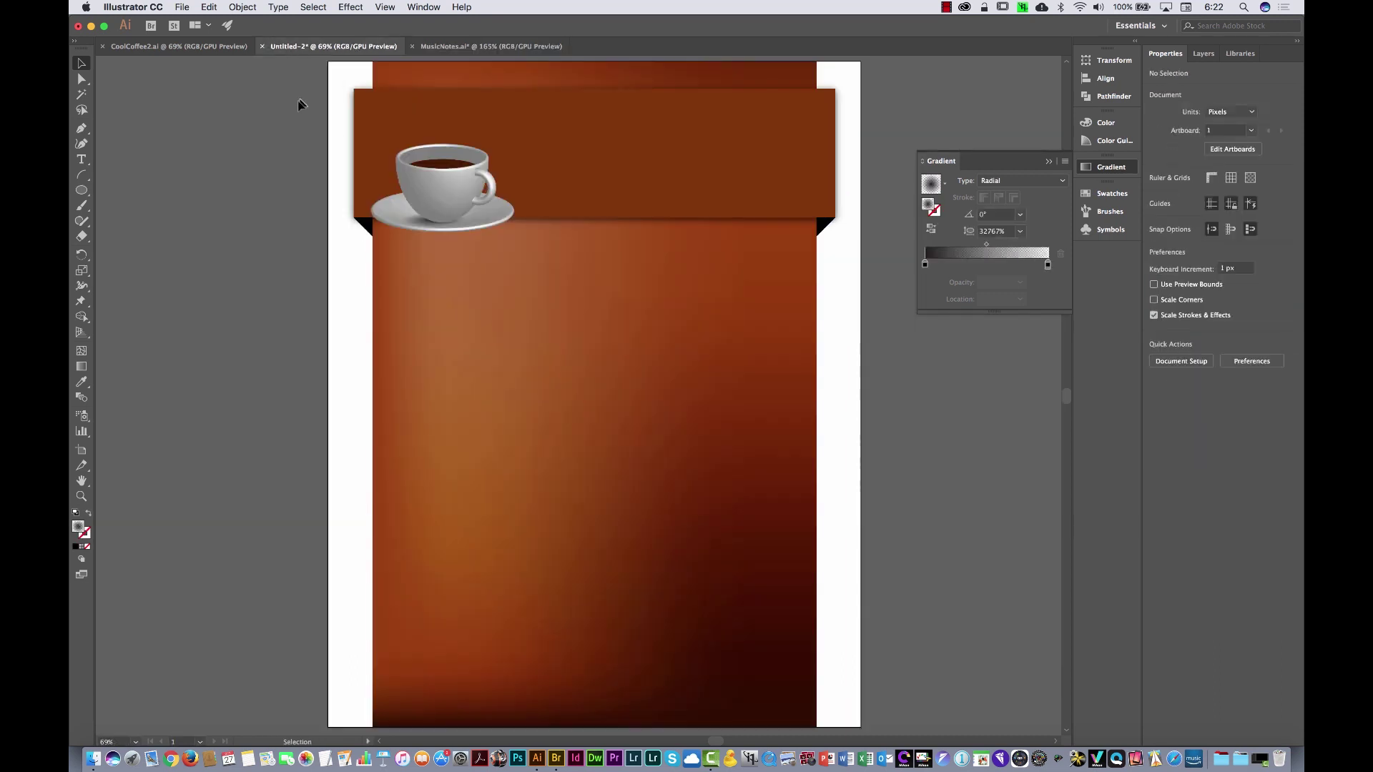
key("super+v")
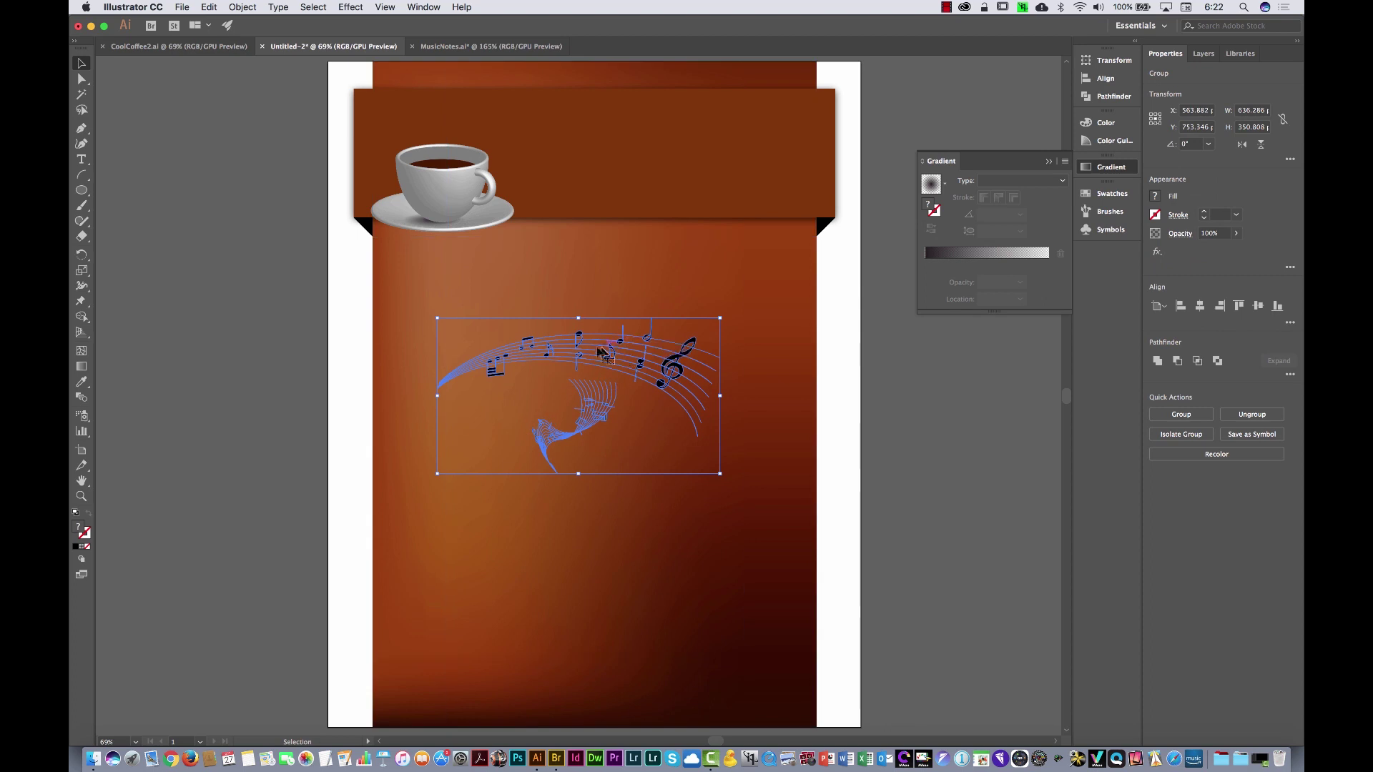
left_click_drag(563, 380, 588, 146)
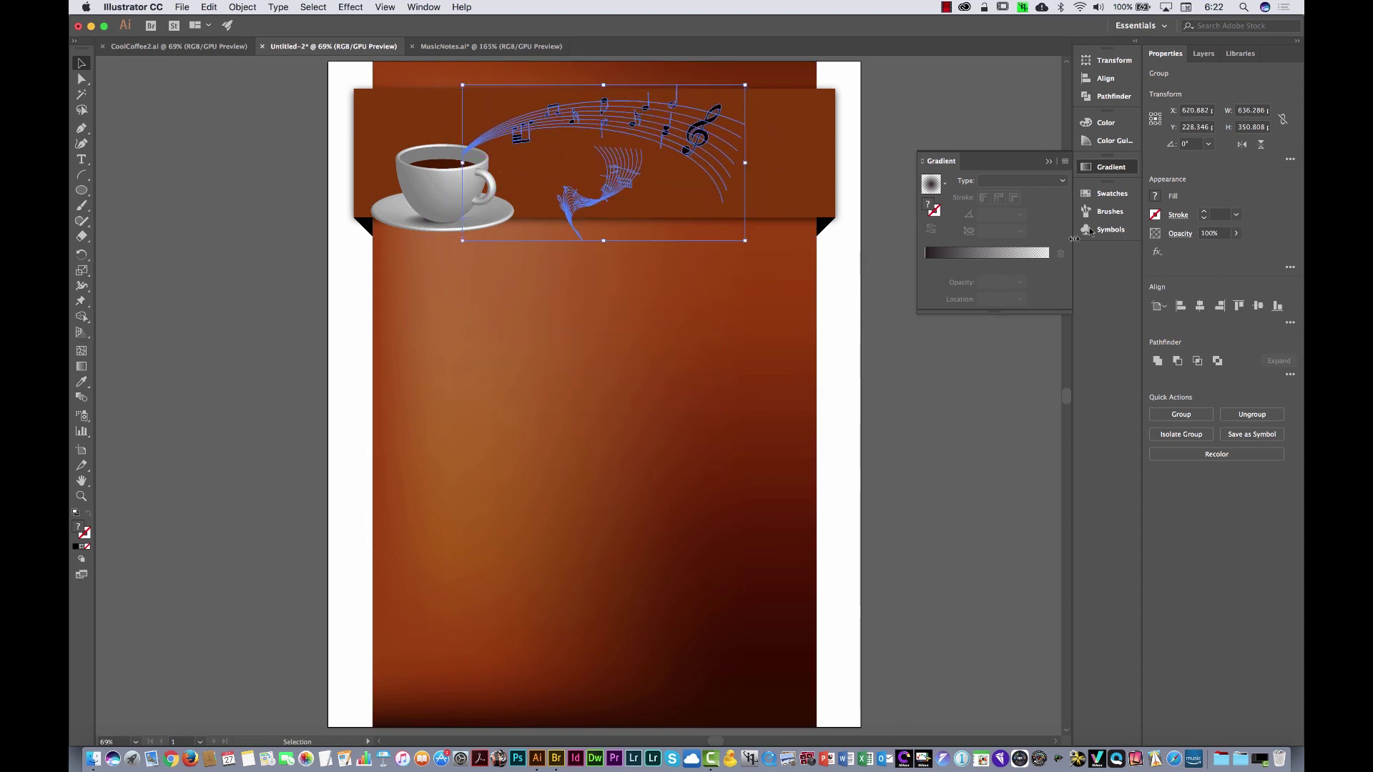
Fill both music-note groups with the white swatch and deselect them
left_click(1156, 200)
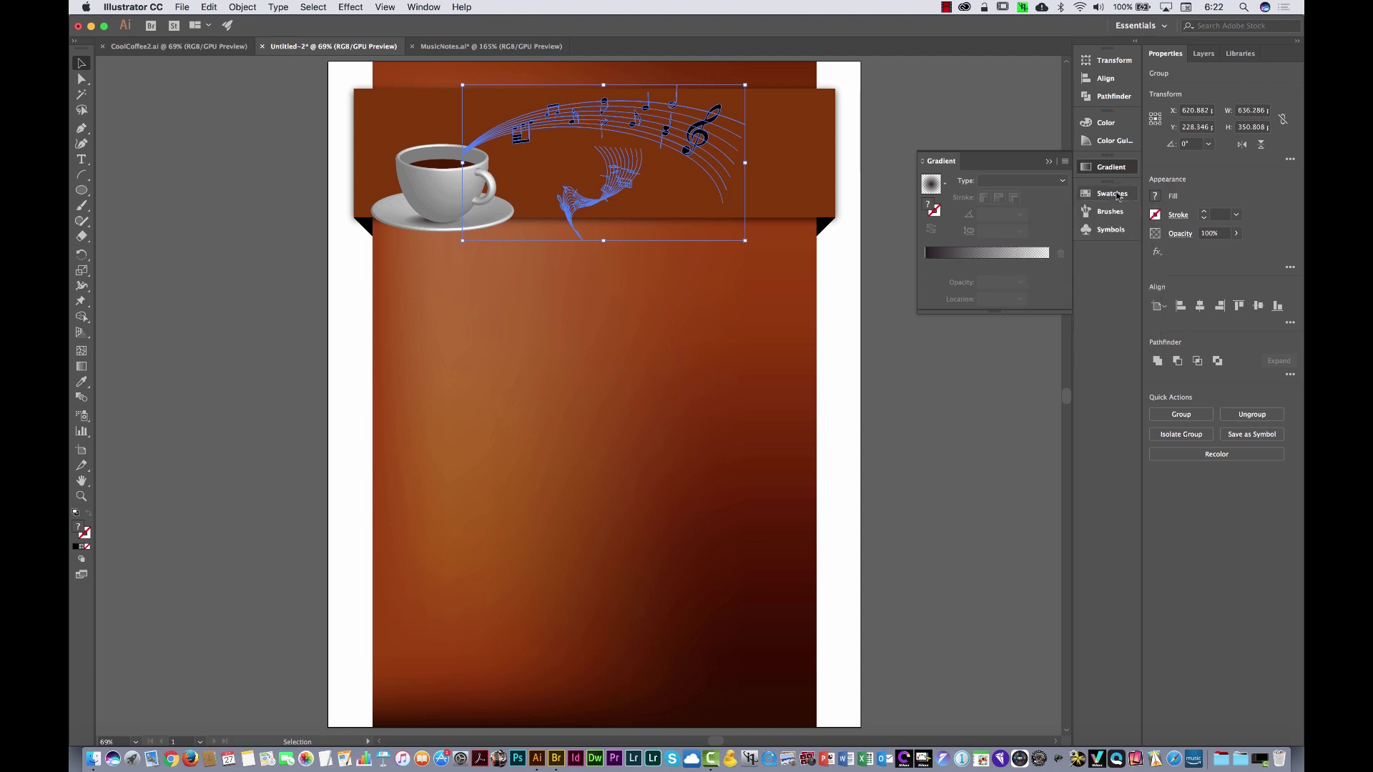
left_click(1110, 193)
left_click(945, 228)
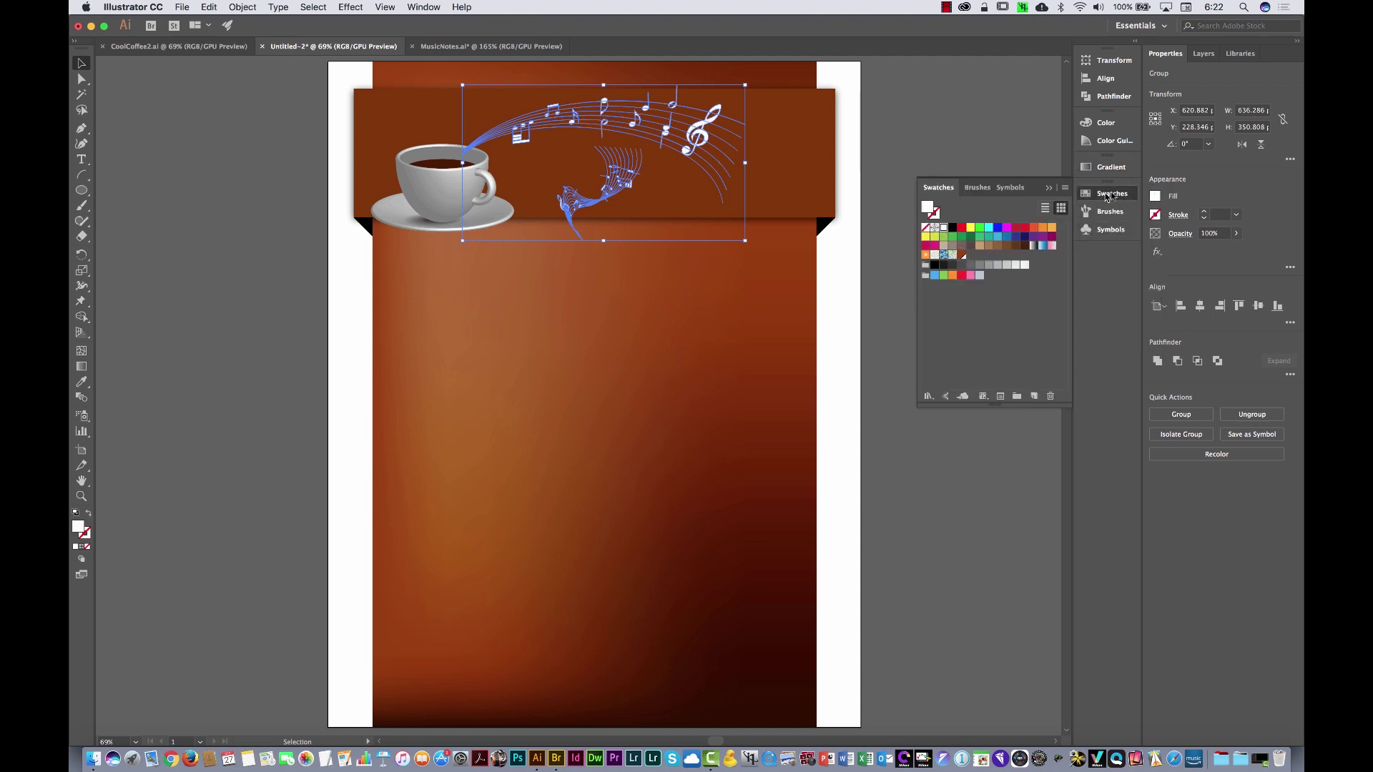
left_click(827, 332)
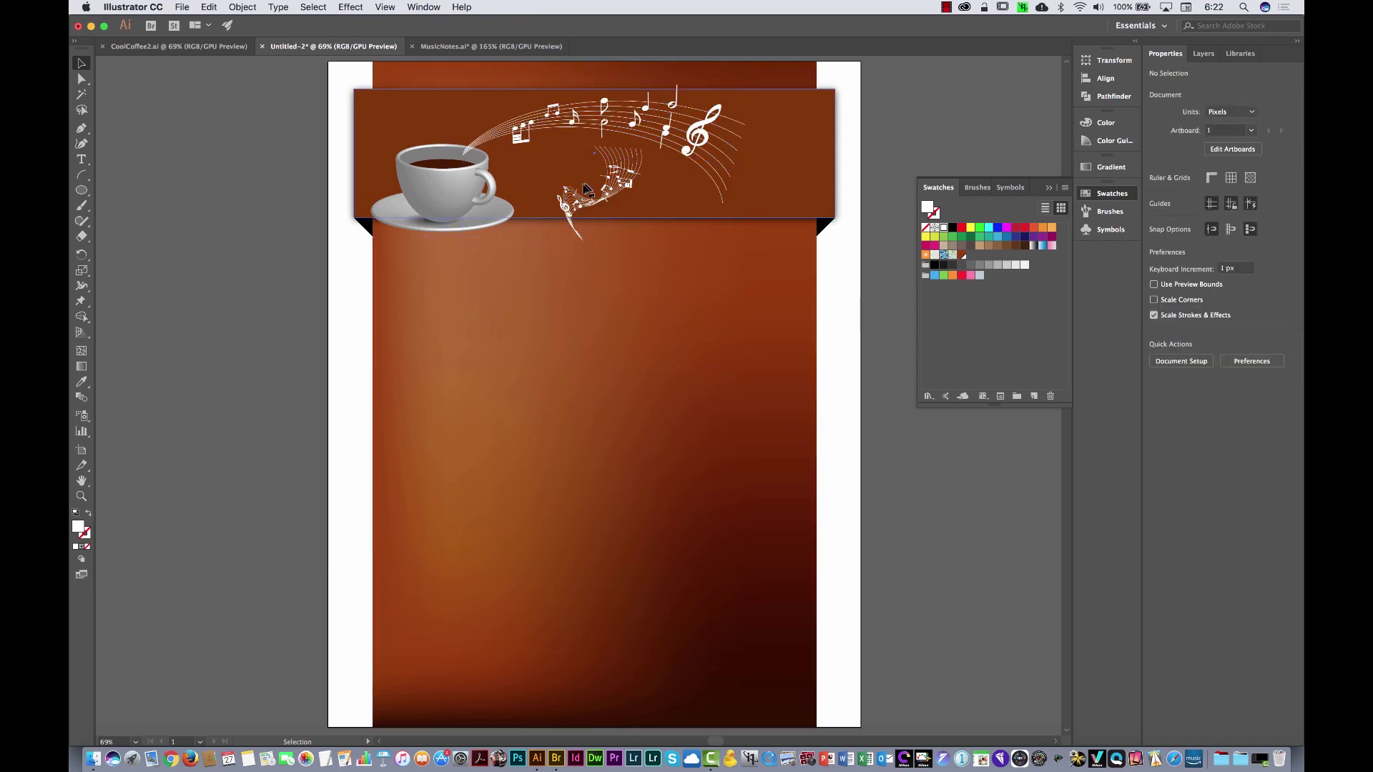
Move the small music-note swirl above the cup so it rises from the coffee, and select the large note staff
left_click_drag(571, 191, 431, 104)
left_click(601, 127)
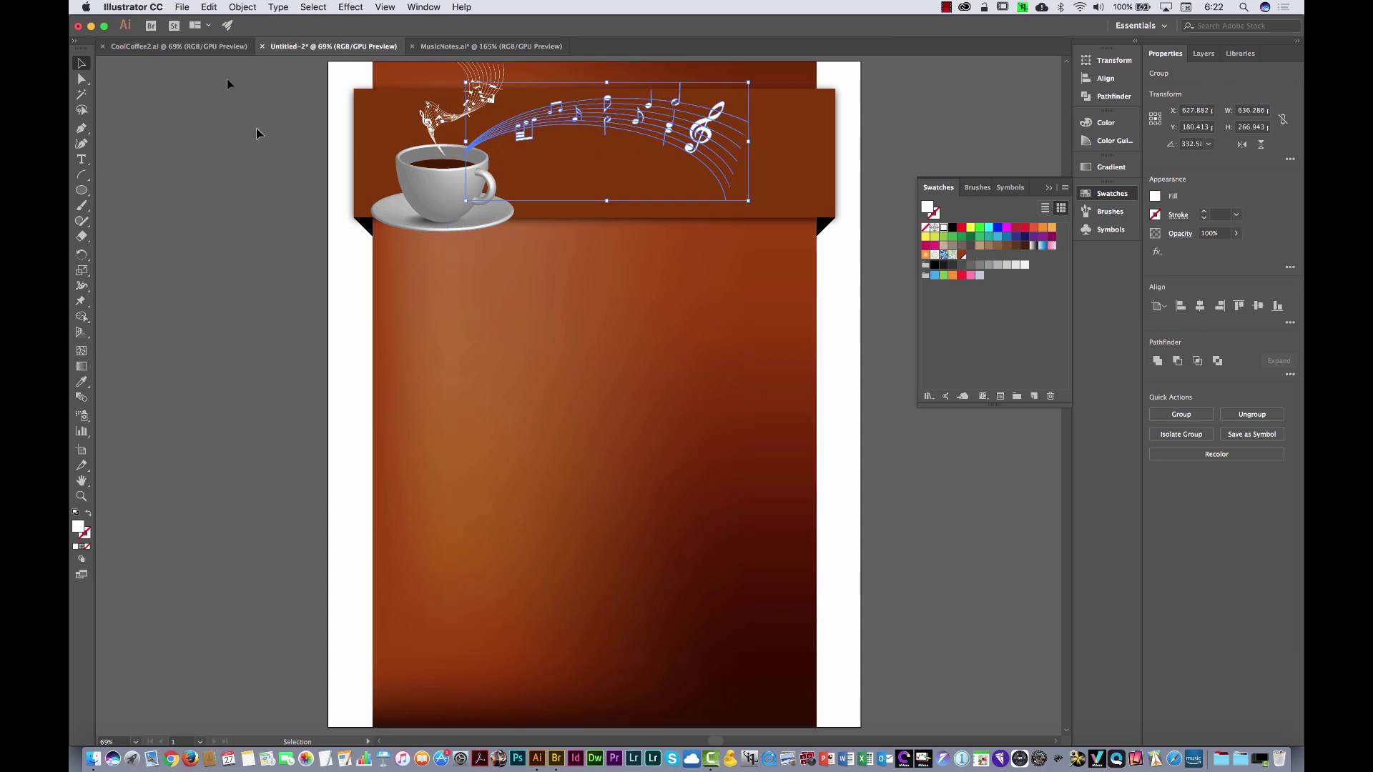
Check the banner in CoolCoffee2.ai, and shift the large note staff in Untitled-2 up and toward the banner's right end
left_click(194, 47)
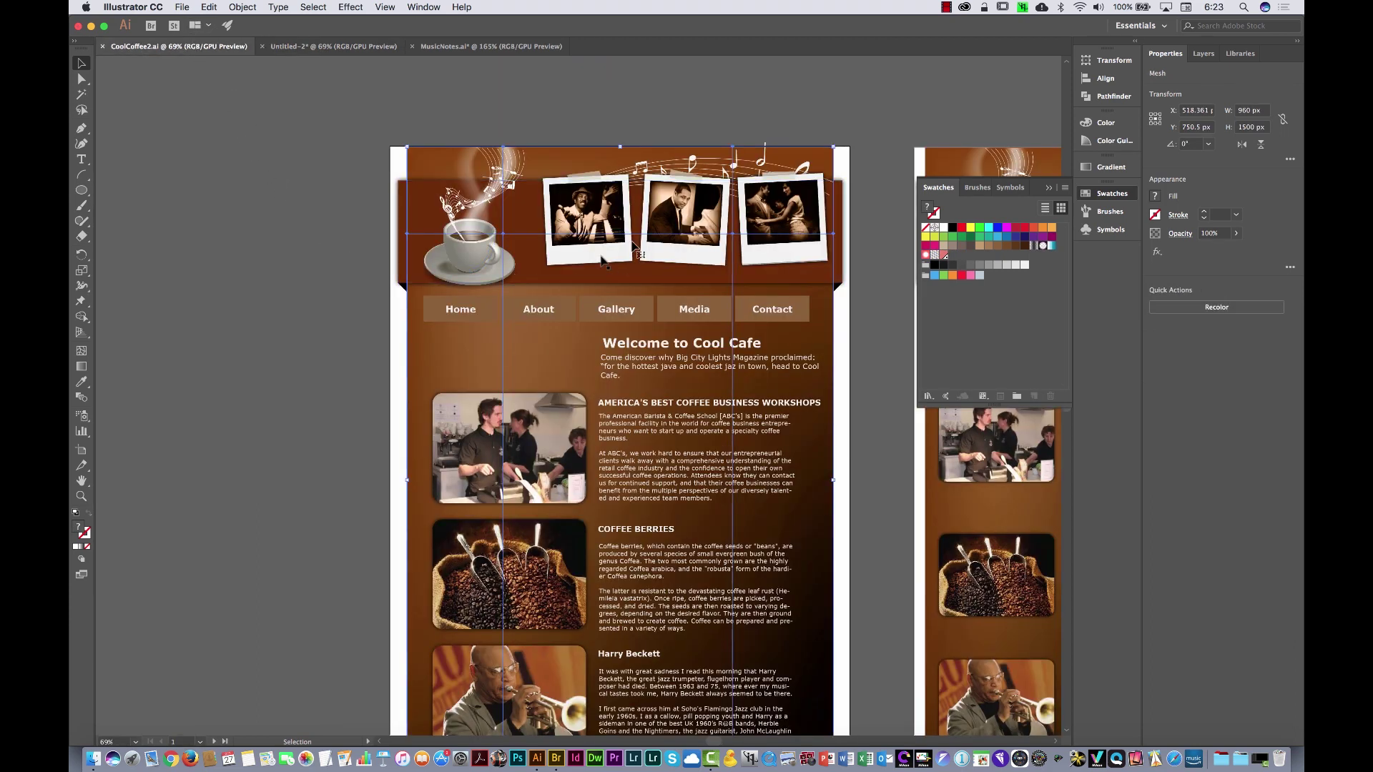
left_click(322, 379)
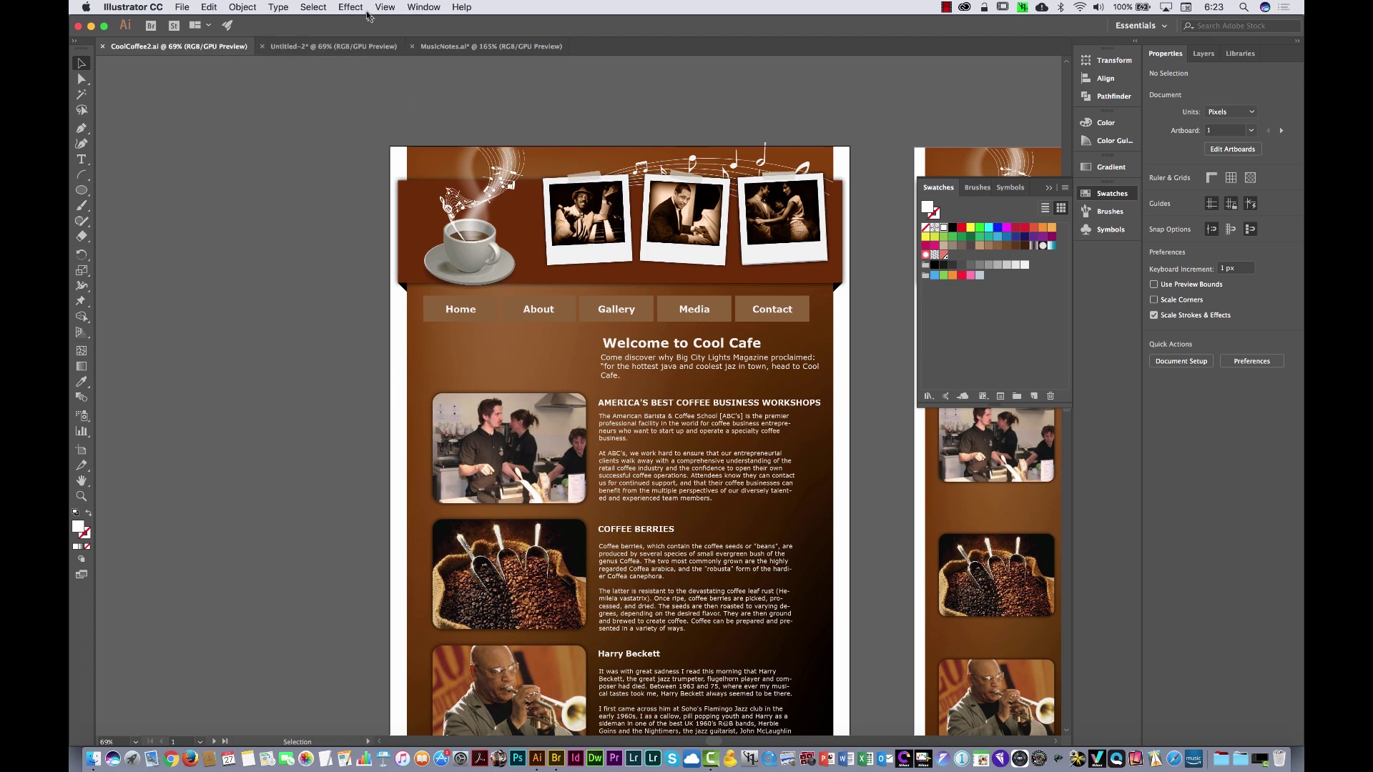
left_click(351, 48)
left_click(299, 366)
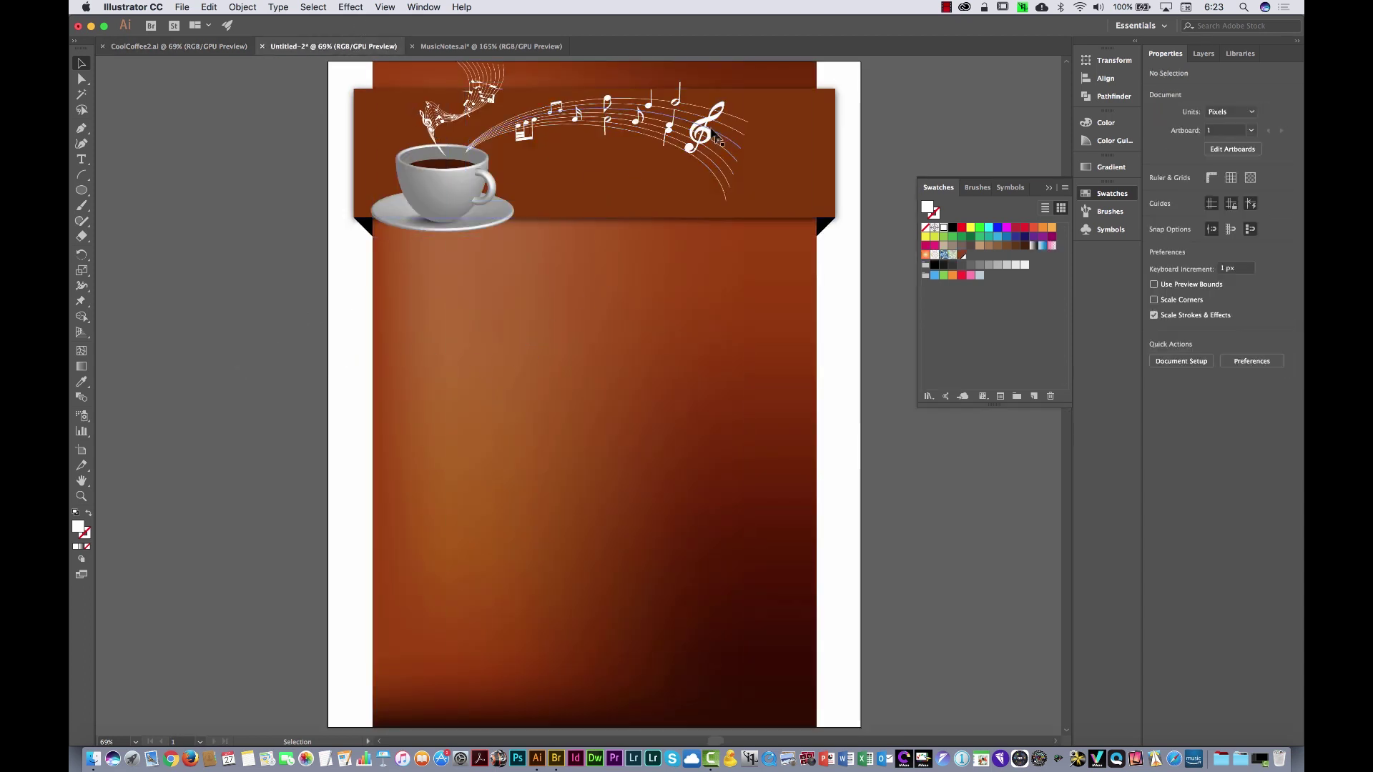
left_click(697, 121)
left_click(739, 224)
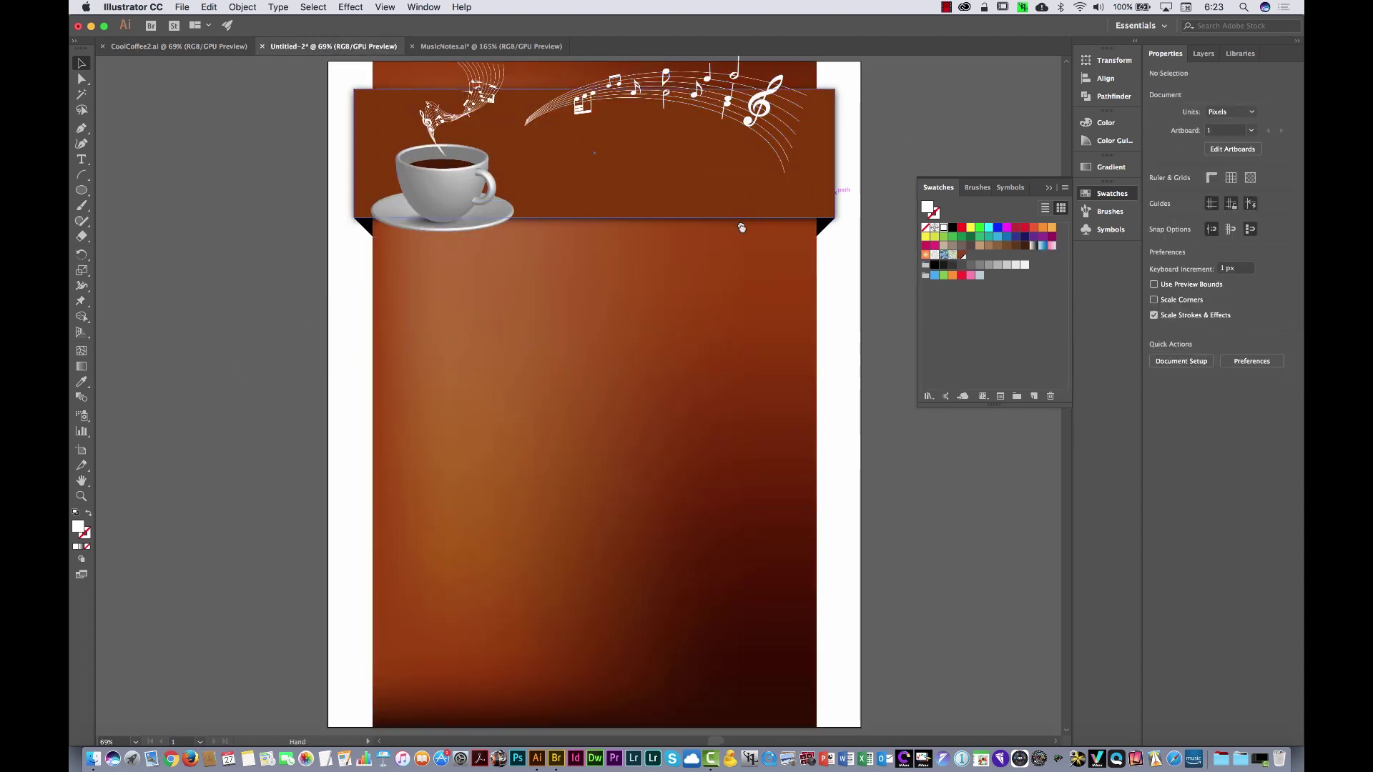
left_click_drag(739, 224, 742, 269)
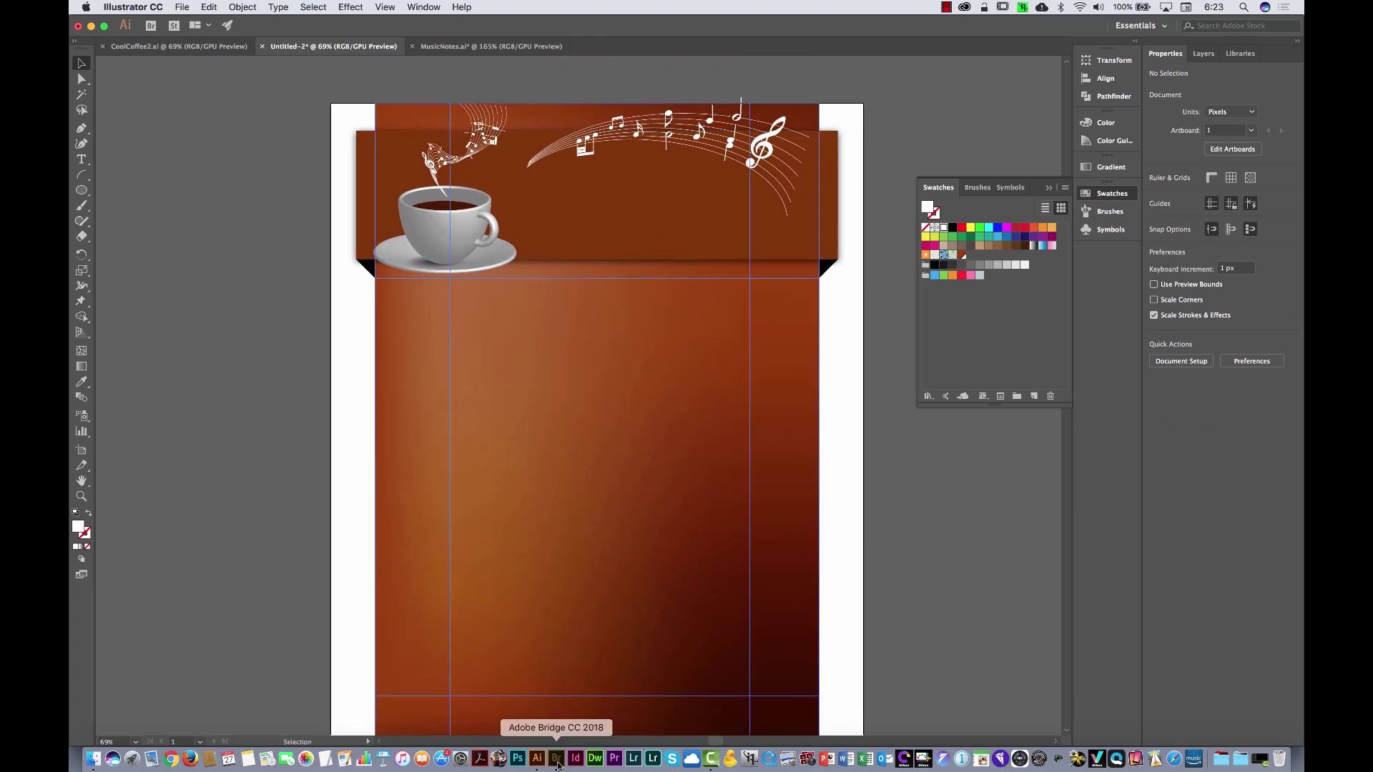
Switch to Adobe Bridge and place pic1.psd, pic2.psd and pic3.psd on the pasteboard left of the Untitled-2 artboard
left_click(556, 758)
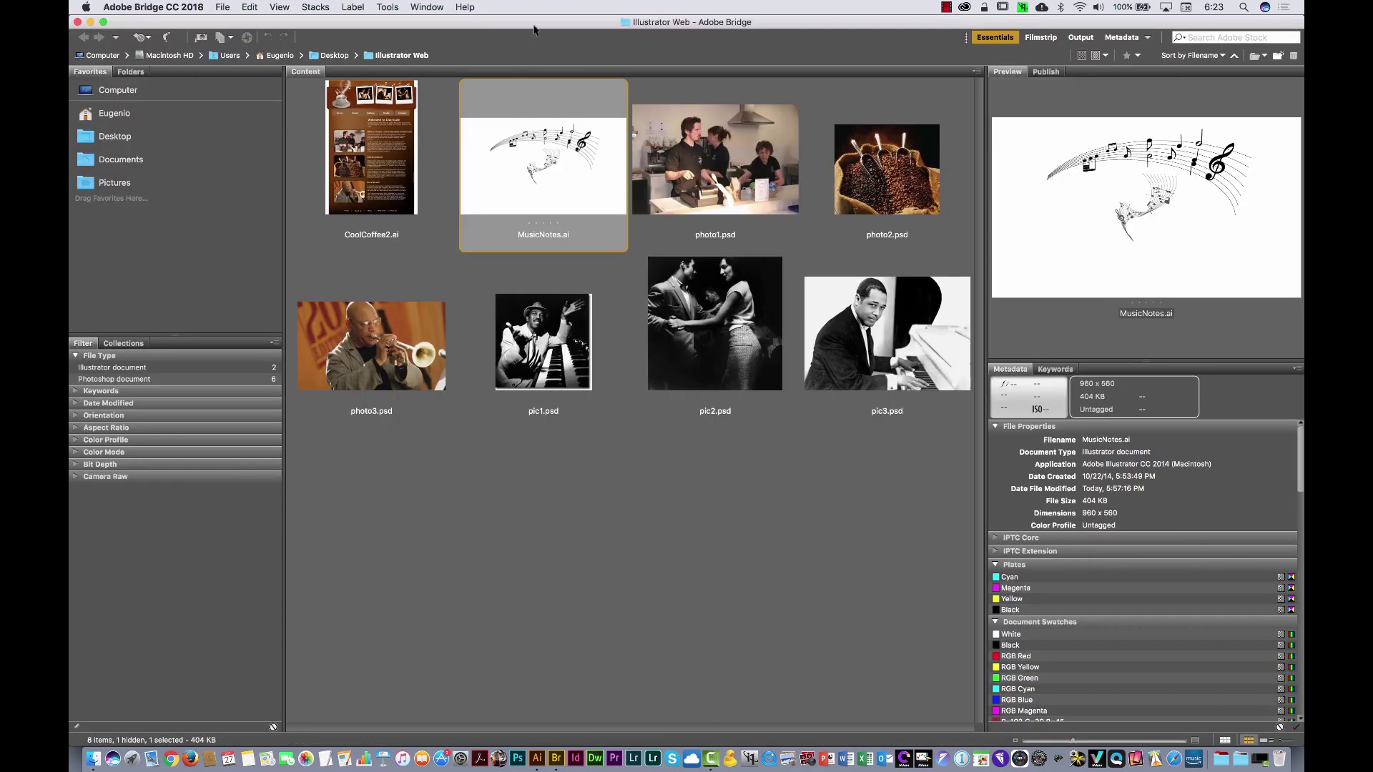
left_click_drag(533, 27, 733, 177)
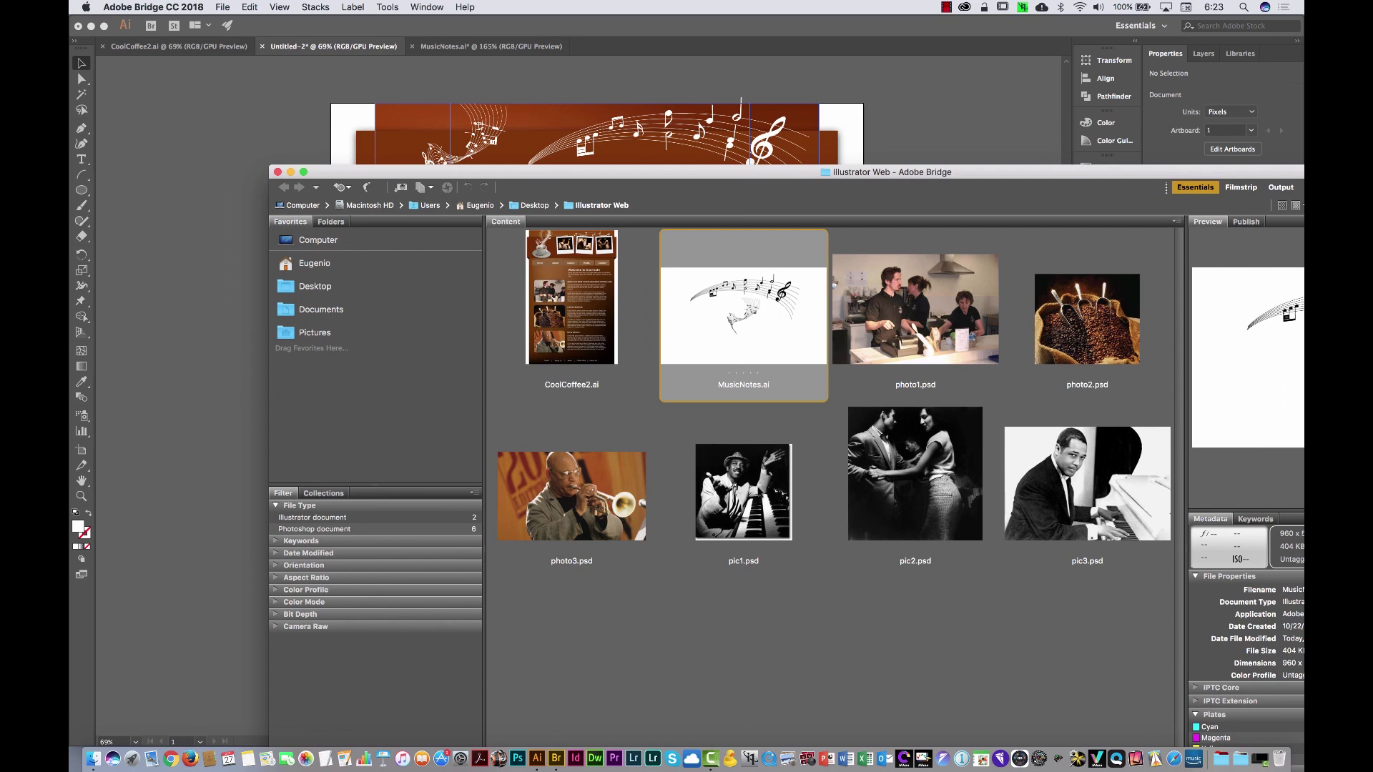
left_click_drag(744, 494, 200, 236)
left_click_drag(922, 455, 186, 301)
left_click_drag(1078, 472, 199, 367)
left_click(239, 214)
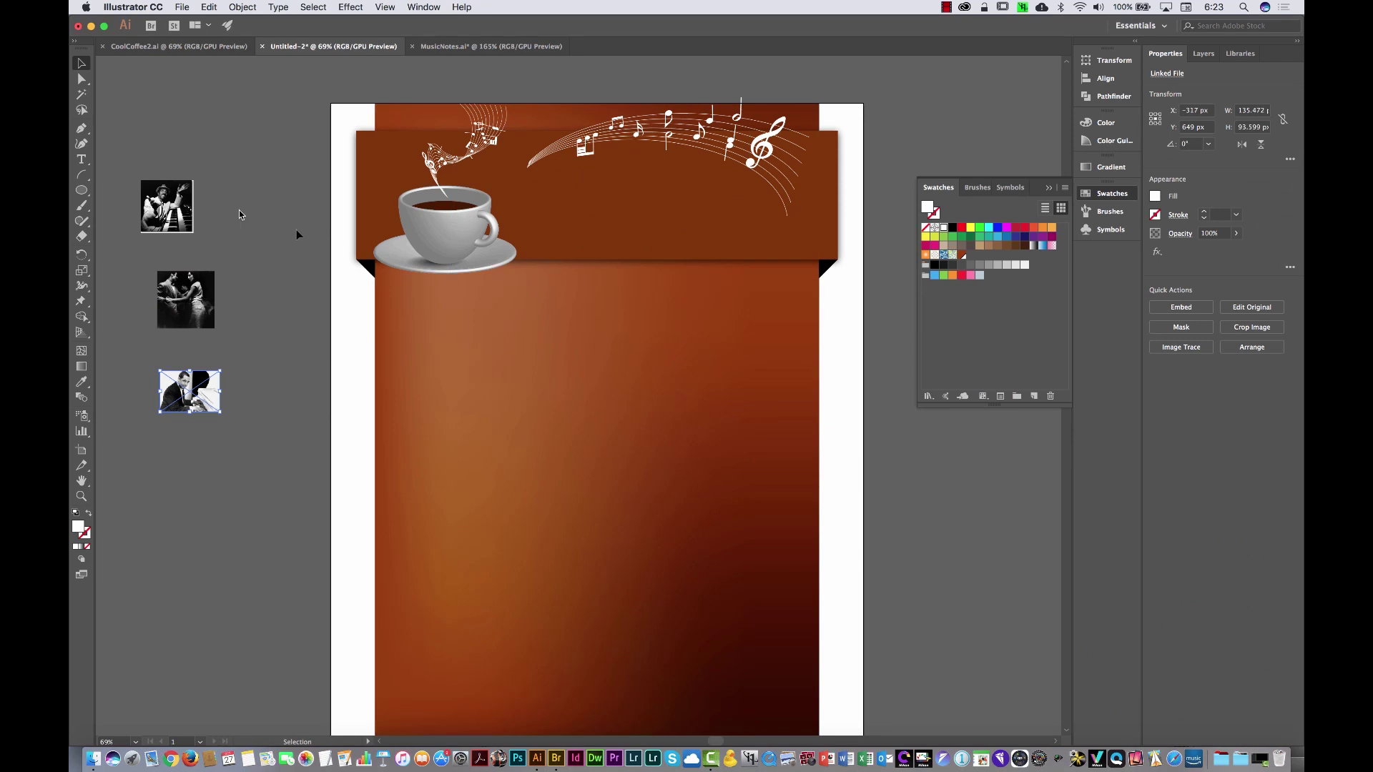
Inspect the Polaroid frames in CoolCoffee2.ai, and move the pic3 photo in Untitled-2 up between the other two photos
left_click(213, 48)
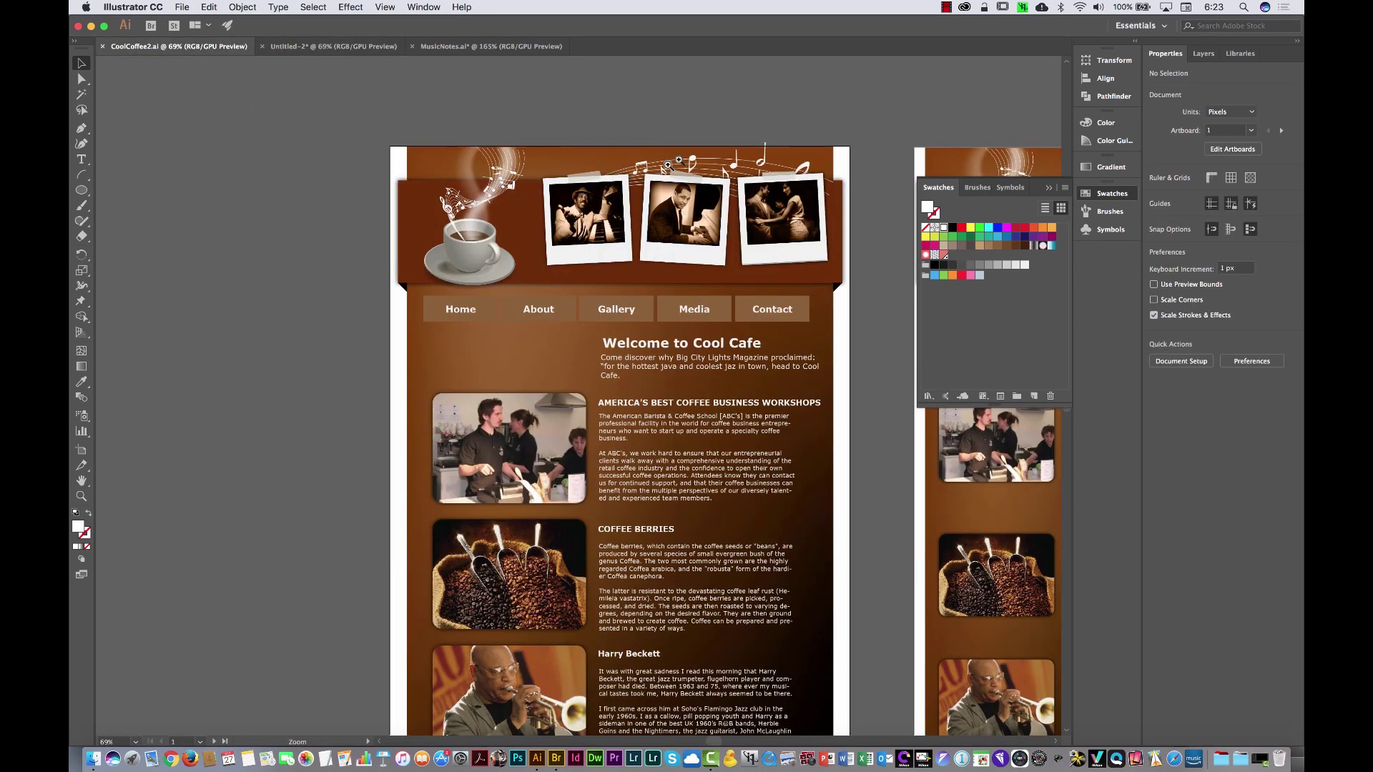
left_click_drag(585, 196, 671, 181)
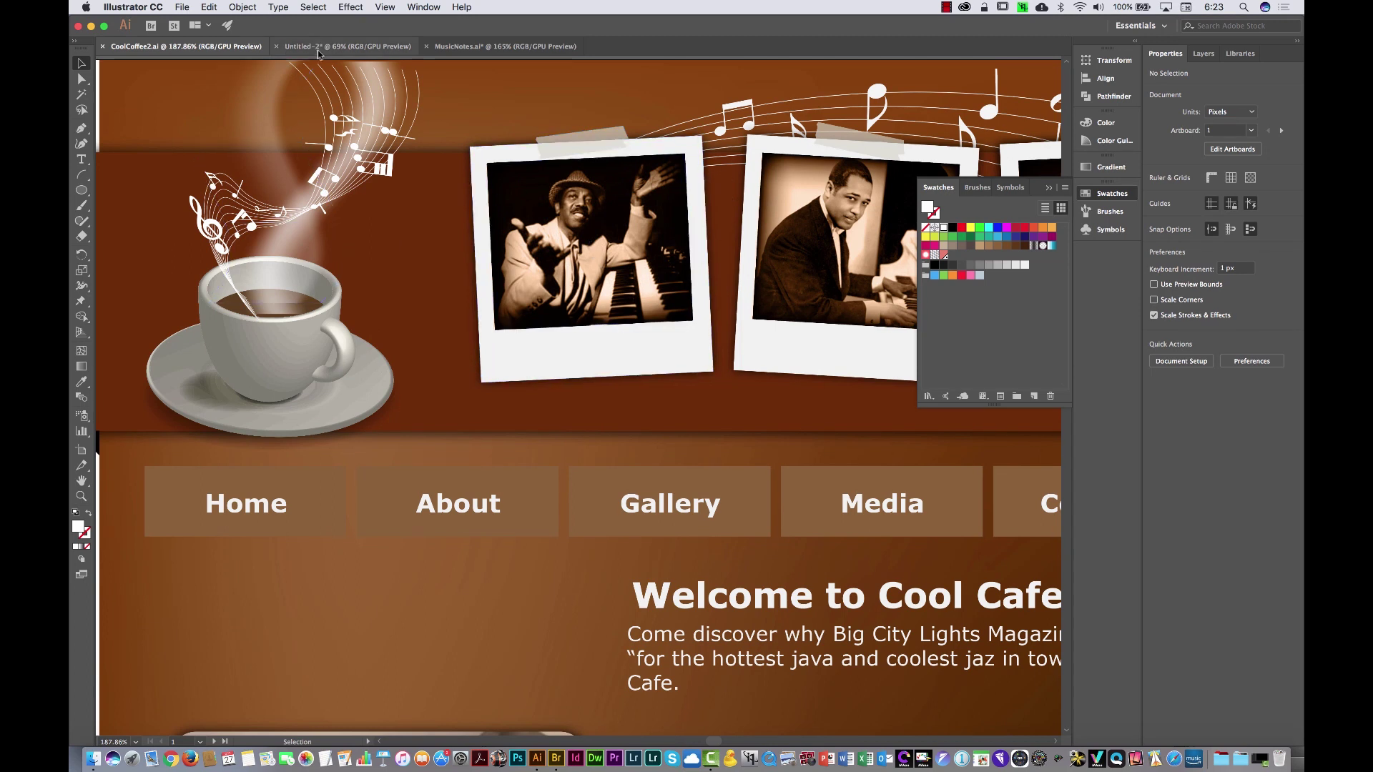
left_click(318, 47)
left_click_drag(210, 240, 554, 316)
left_click_drag(548, 454, 521, 380)
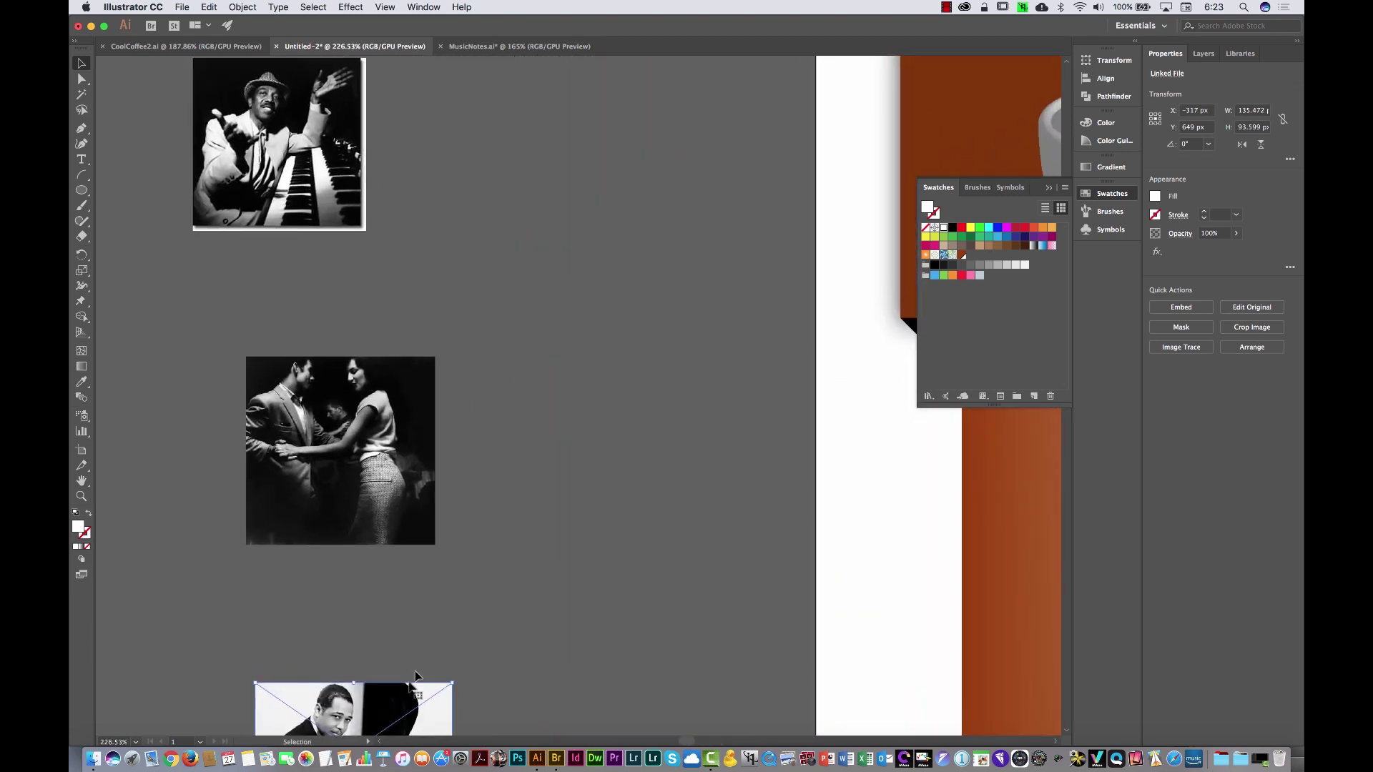
left_click_drag(399, 709, 304, 346)
left_click_drag(500, 275, 535, 364)
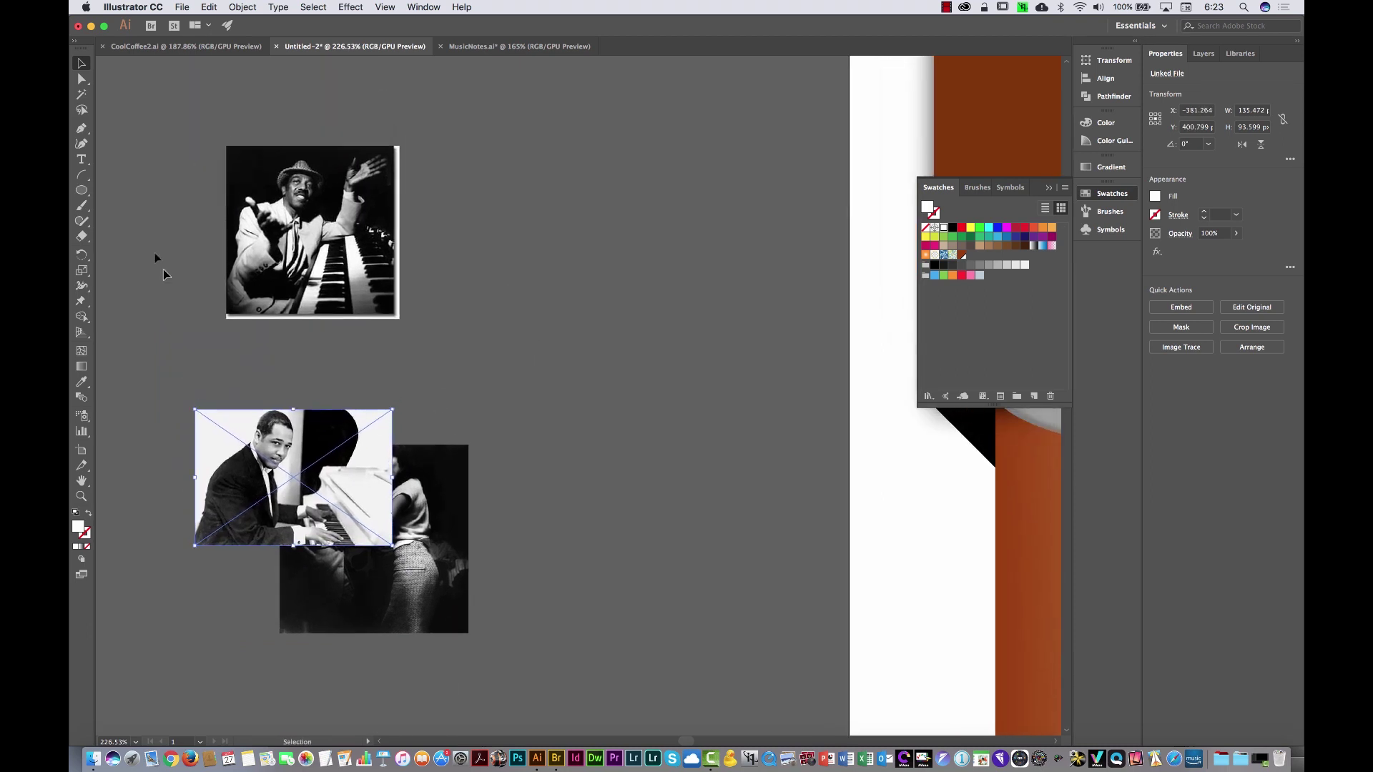
Draw a white rectangle about 205 by 186 px beside the photos and slightly round its corners
left_click_drag(81, 191, 123, 193)
left_click_drag(523, 138, 820, 408)
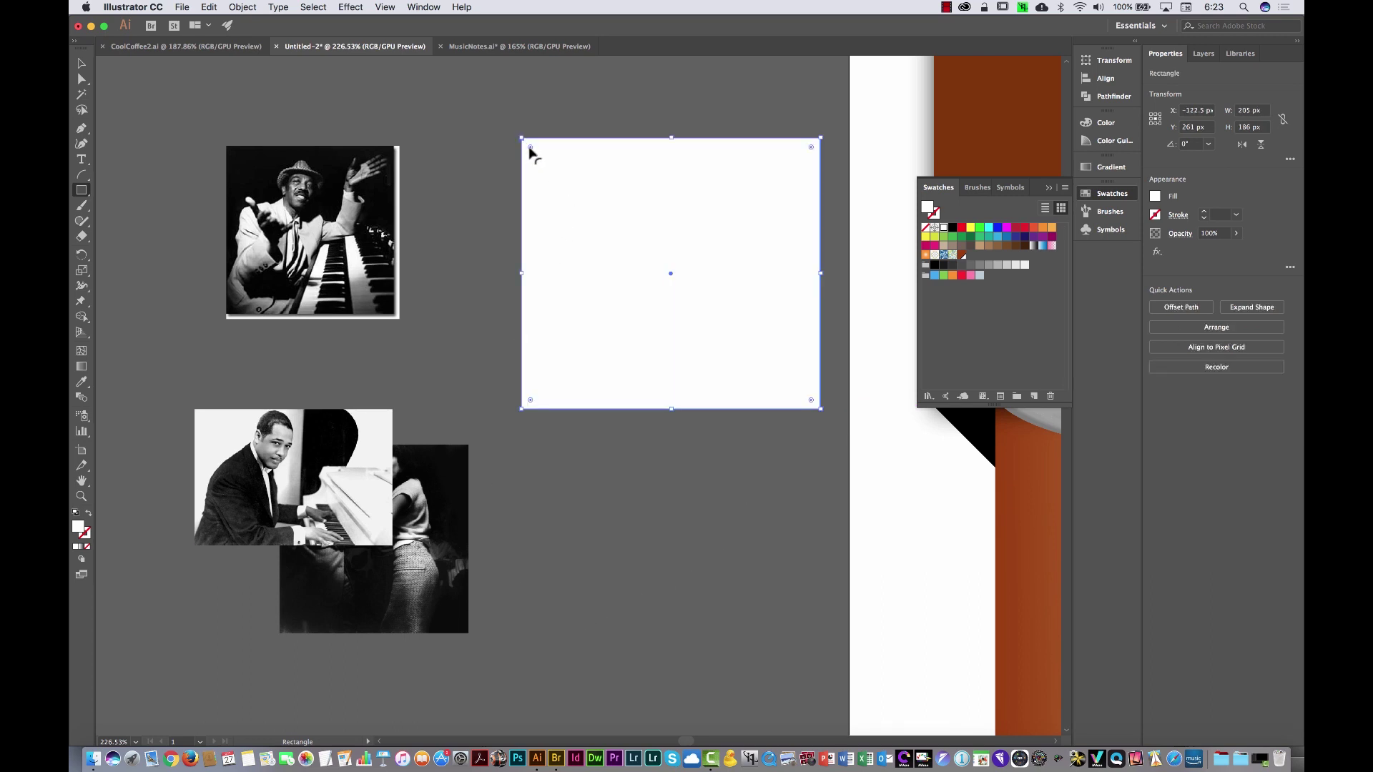
left_click_drag(529, 147, 526, 146)
Arrange the three photos in a column without overlap, with pic3 in the middle and pic2 at the bottom
key("v")
left_click_drag(333, 460, 324, 391)
left_click_drag(396, 549, 342, 595)
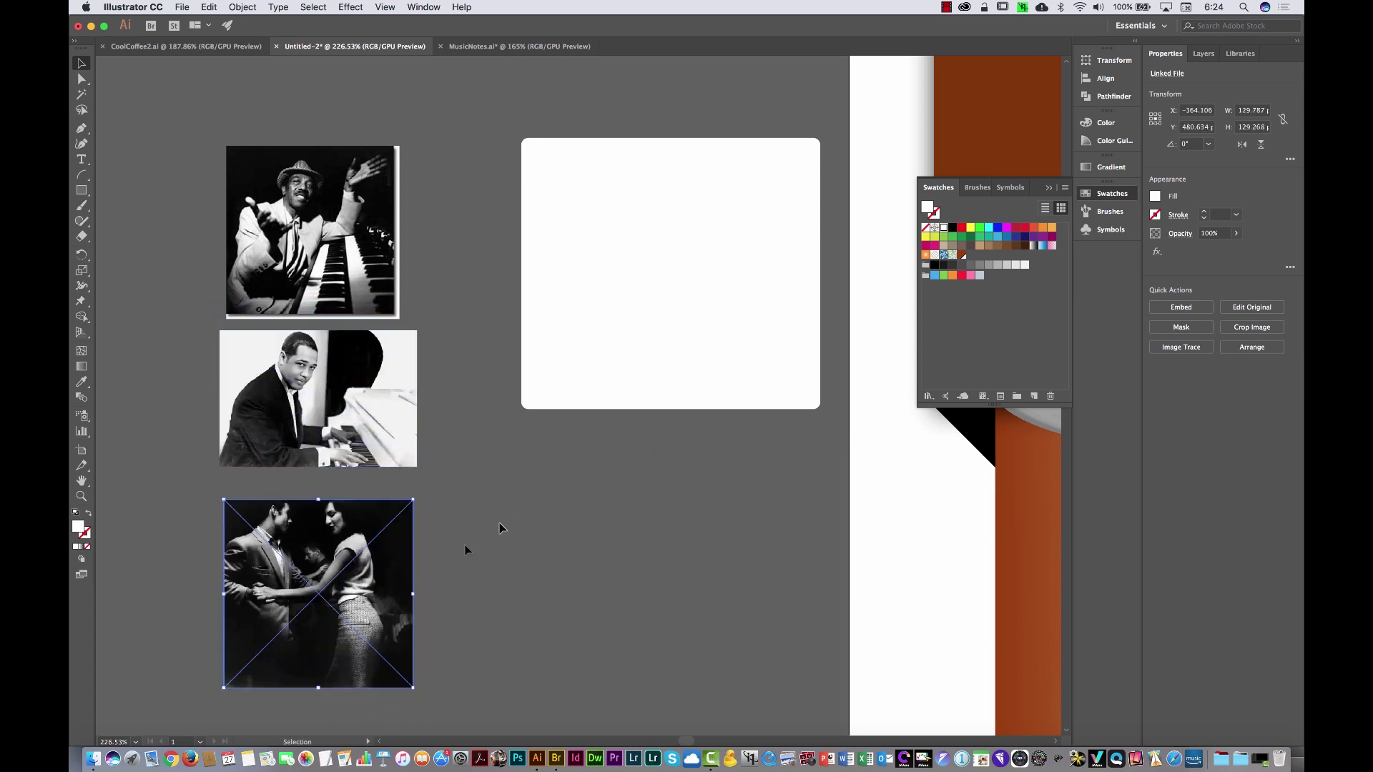
Draw a rectangle over the middle photo, move it onto the top photo and shrink it to about 111 by 79 px
left_click(81, 189)
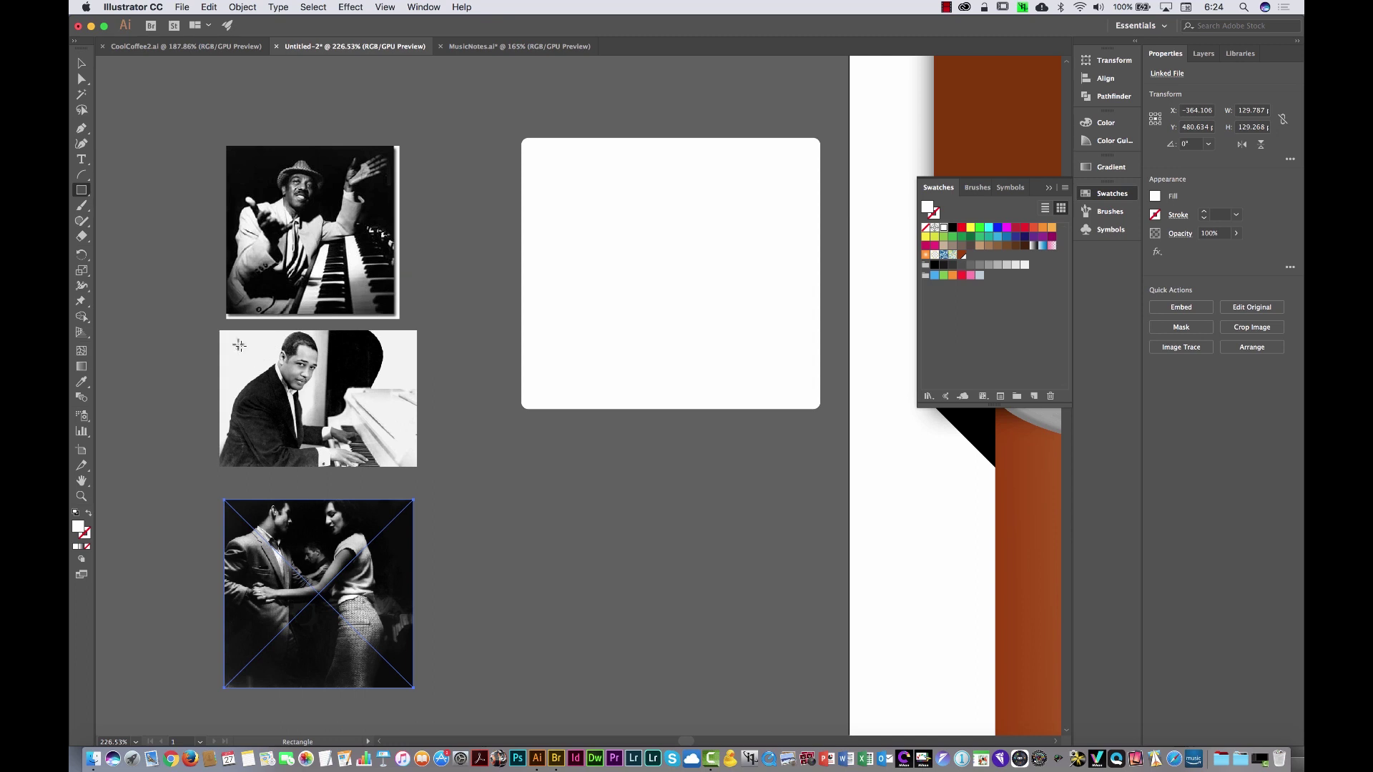
left_click_drag(231, 336, 399, 460)
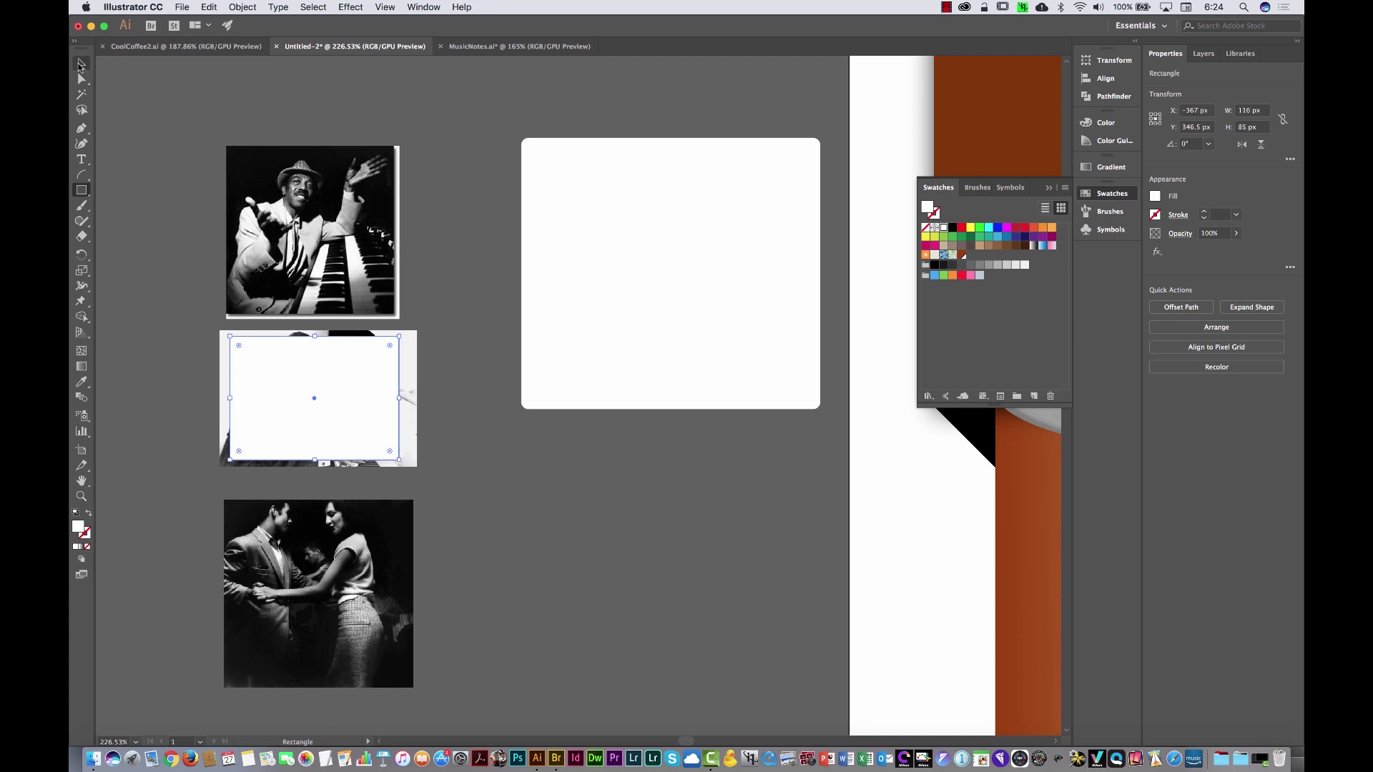
left_click(81, 64)
left_click_drag(315, 383, 321, 212)
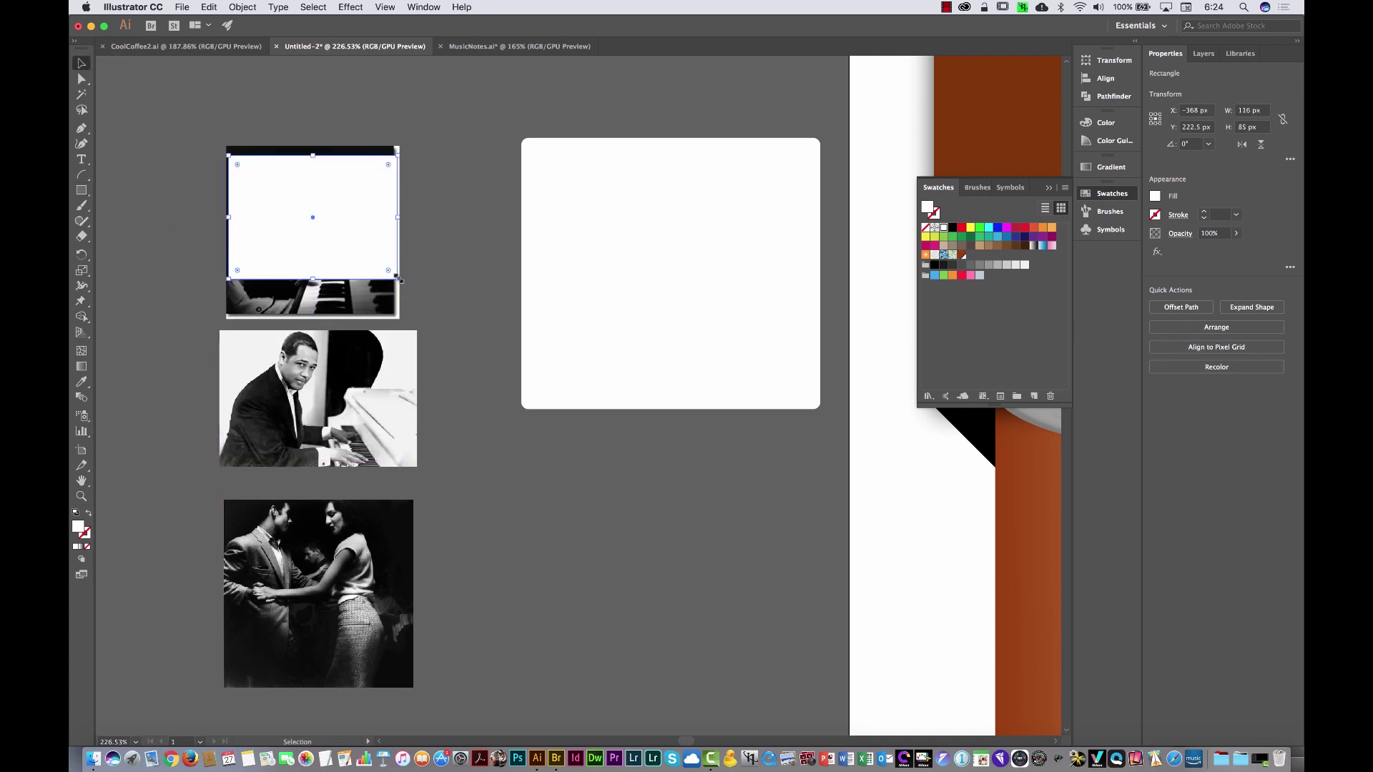
left_click_drag(398, 279, 391, 271)
left_click(435, 286)
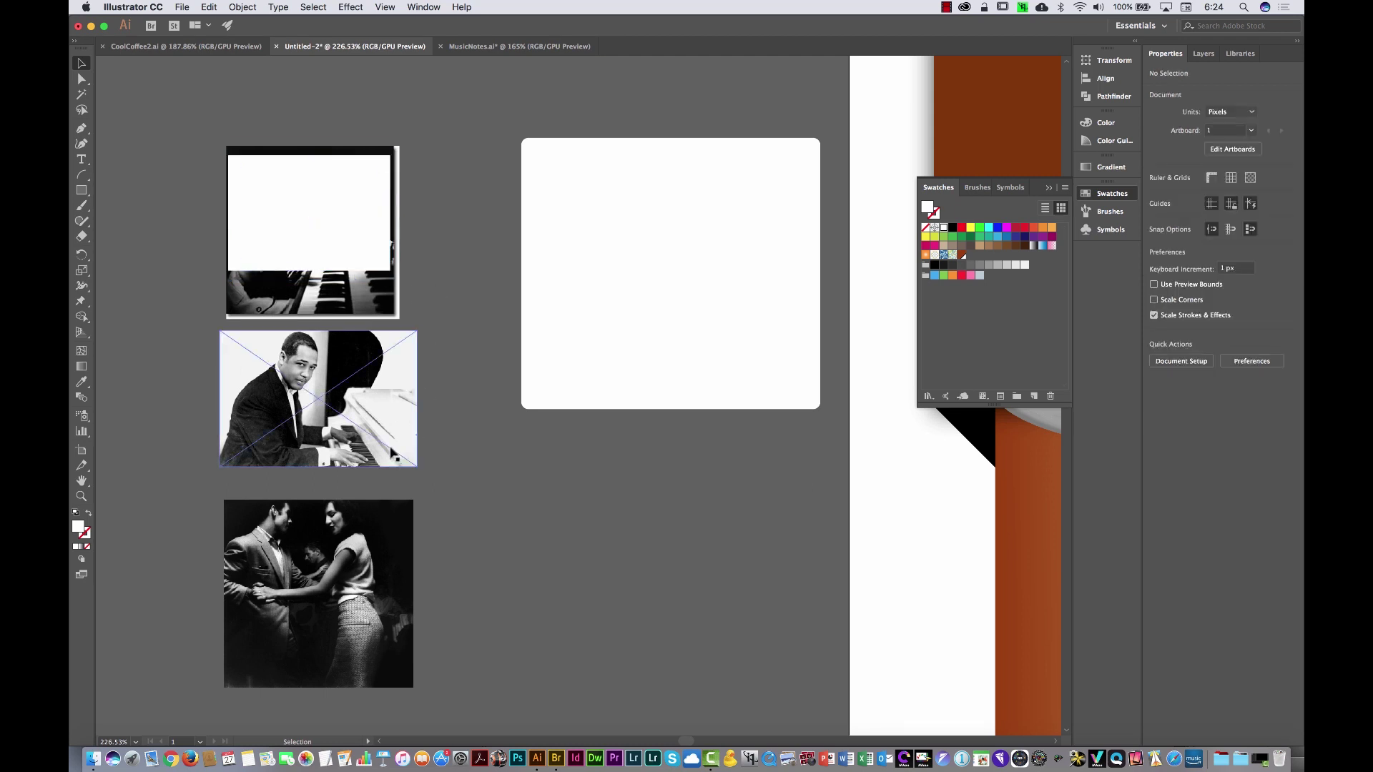
Try the small rectangle's fit on the bottom photo, place it in the white card's upper-left area and fill it light grey
left_click_drag(309, 195, 318, 593)
left_click_drag(318, 594, 650, 233)
left_click(1007, 265)
Resize the white rounded card to about 138 by 132 px so it frames the grey rectangle like a Polaroid
left_click(792, 371)
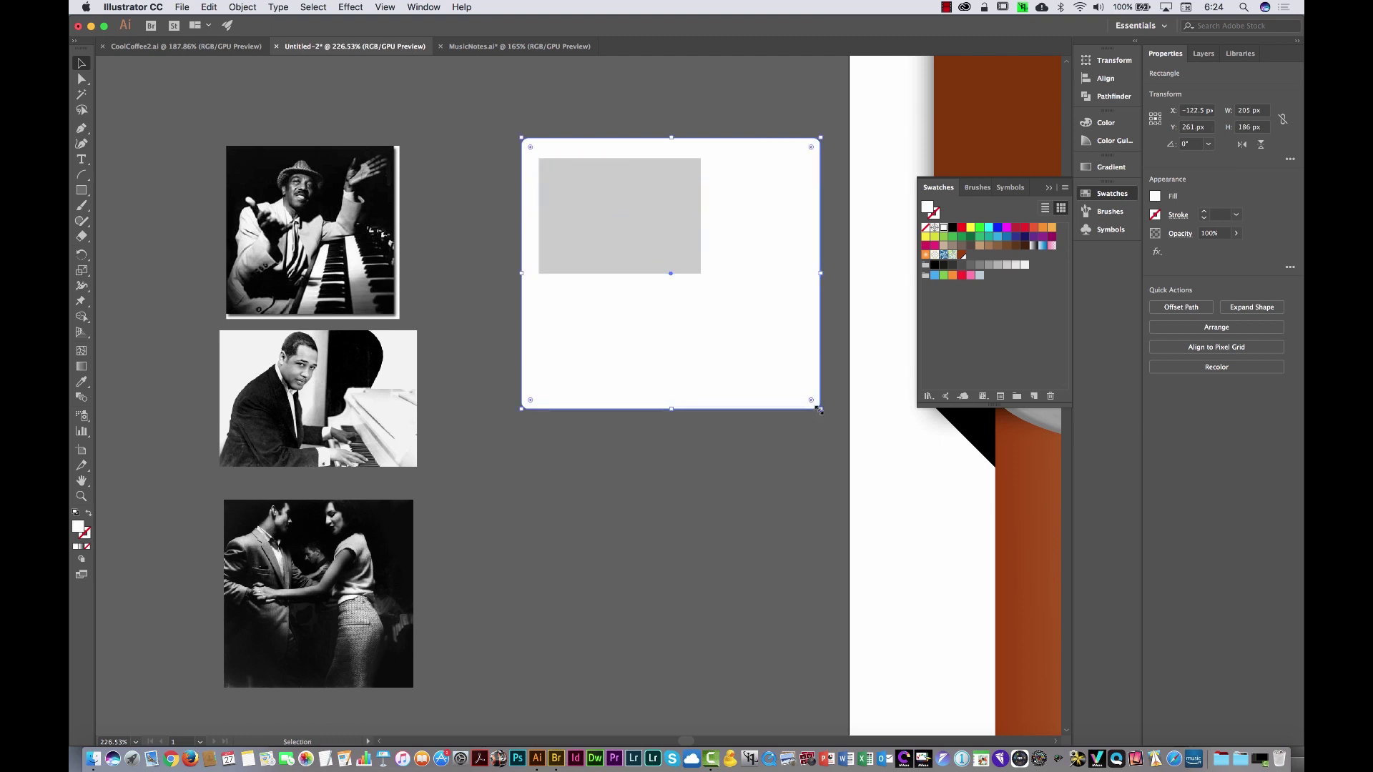
left_click_drag(819, 410, 723, 330)
left_click(766, 378)
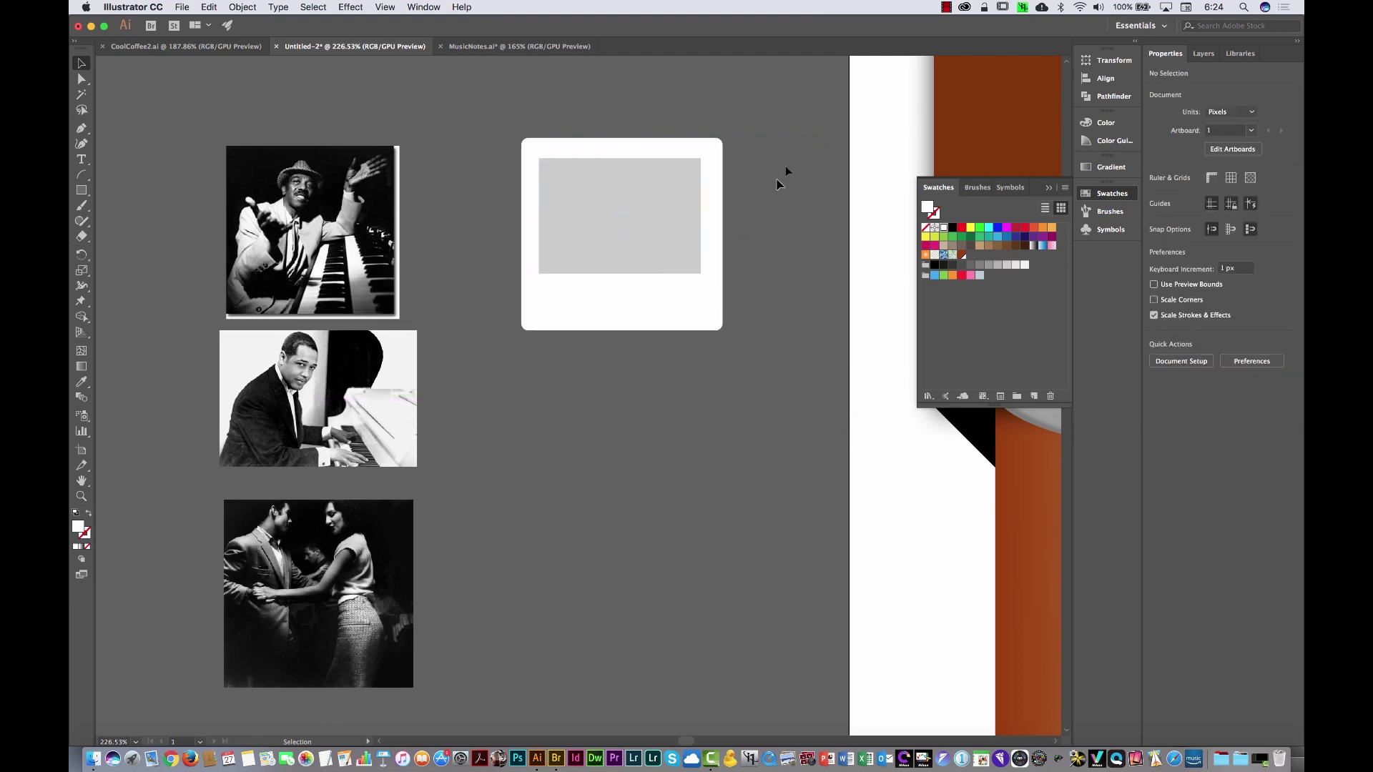
Center the white card and grey rectangle horizontally on each other, using Align to Selection
left_click_drag(635, 349, 625, 301)
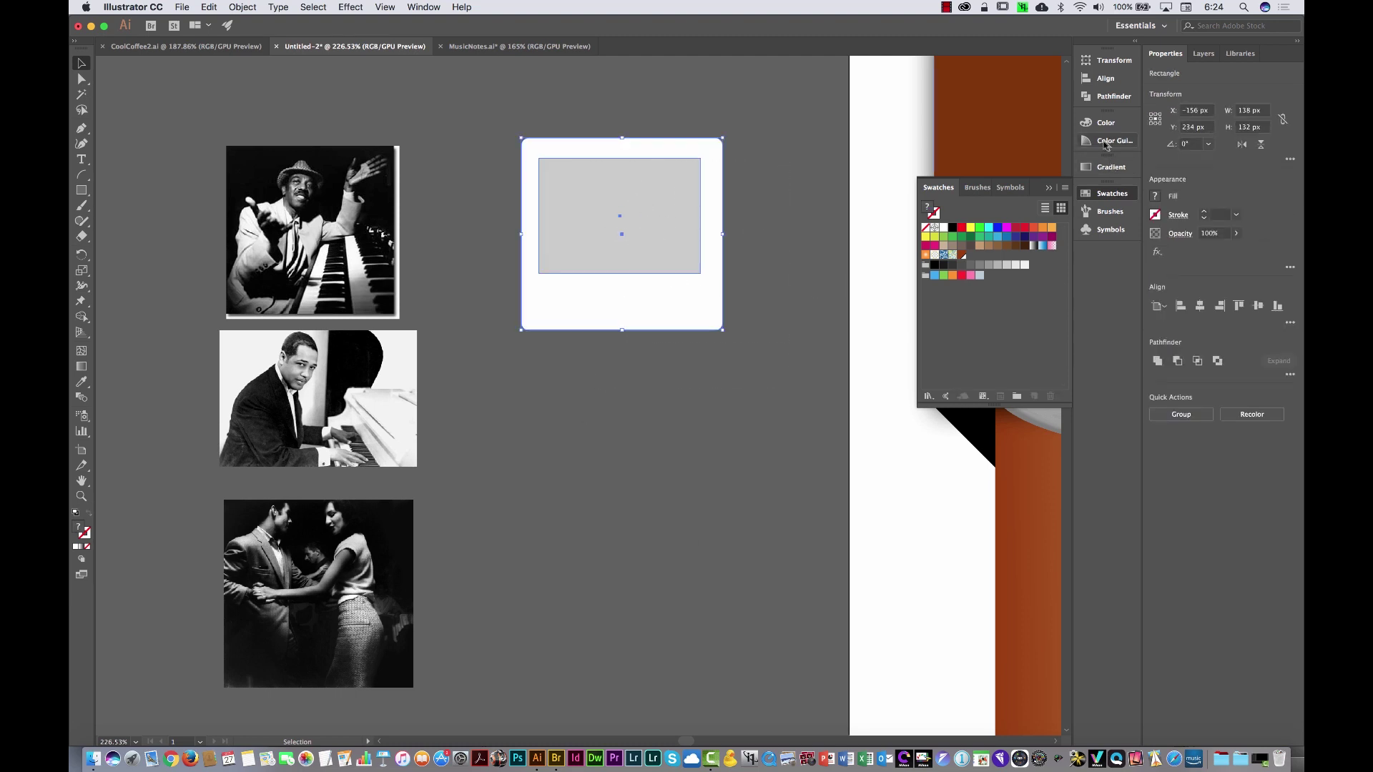
left_click(1107, 80)
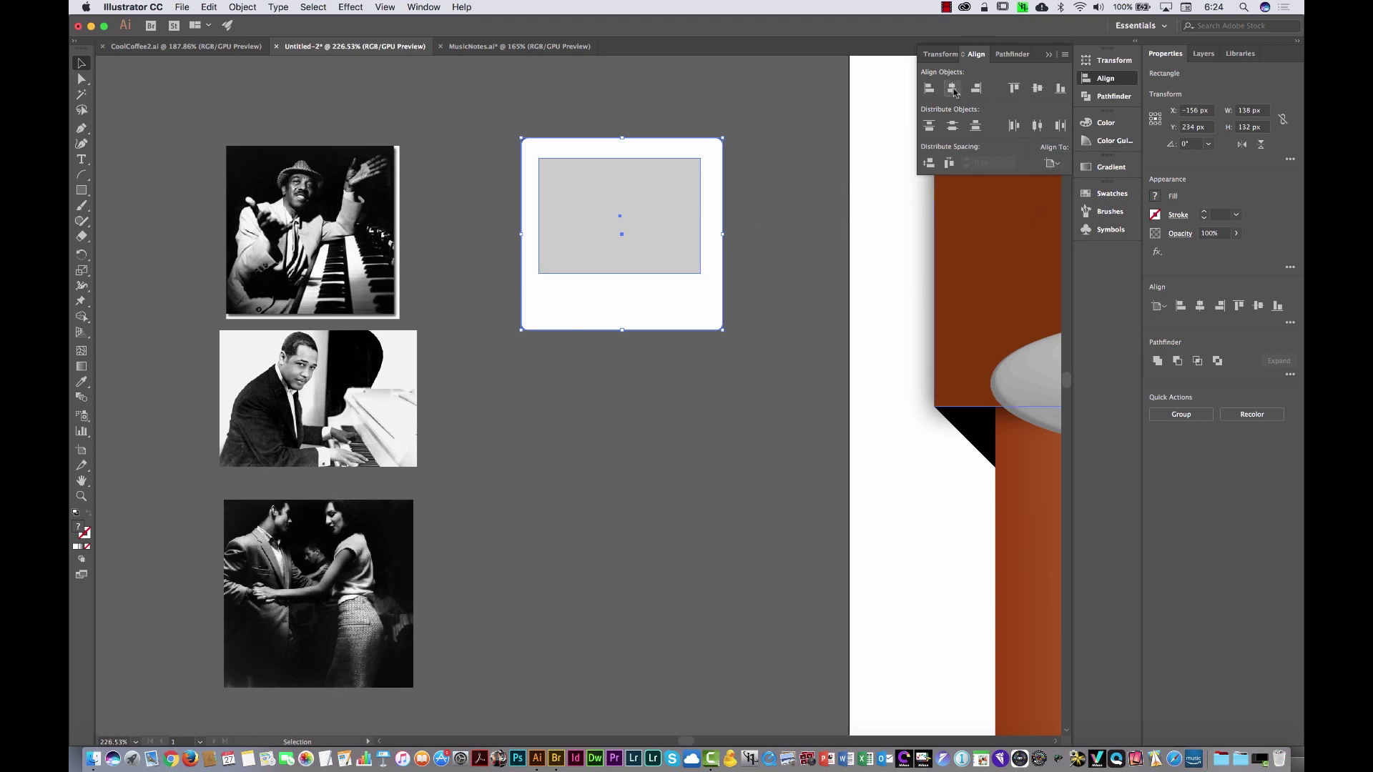
left_click(1052, 163)
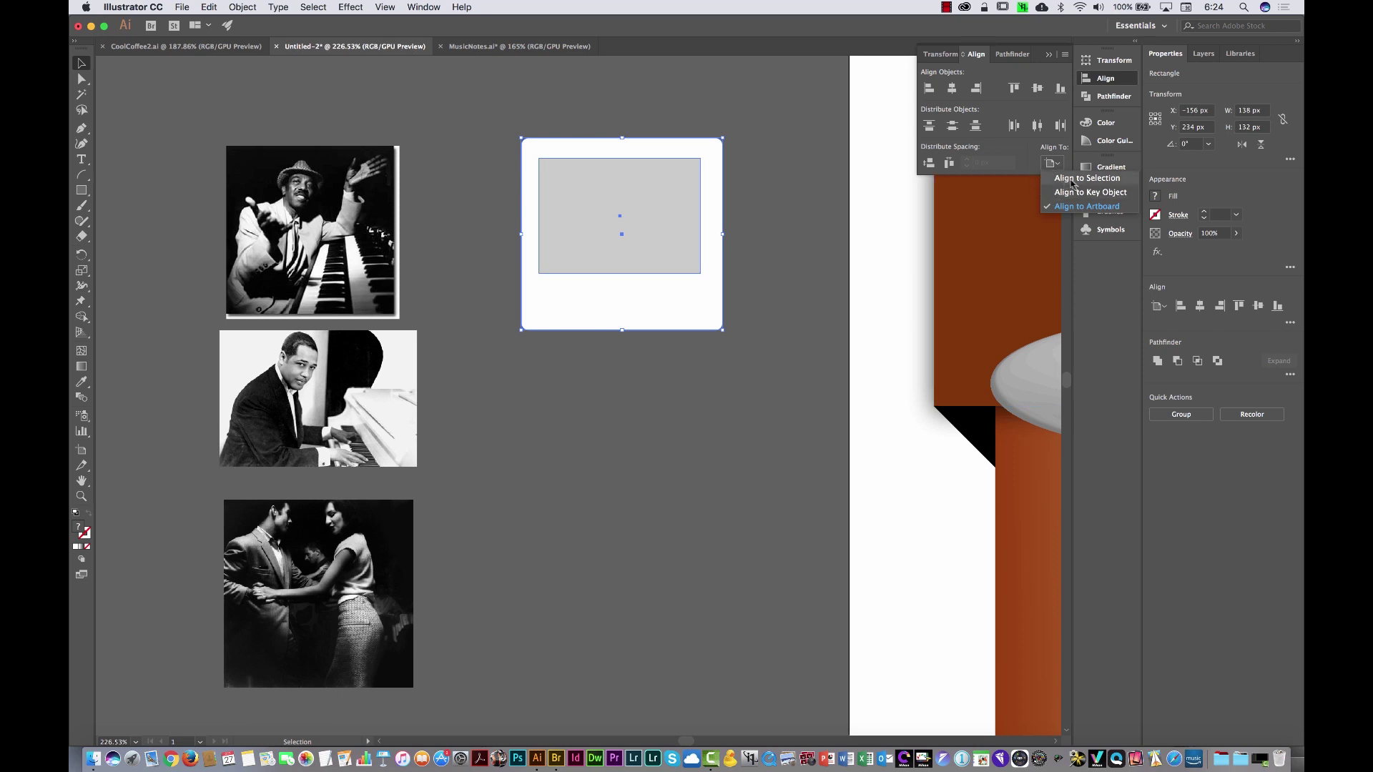
left_click(1073, 180)
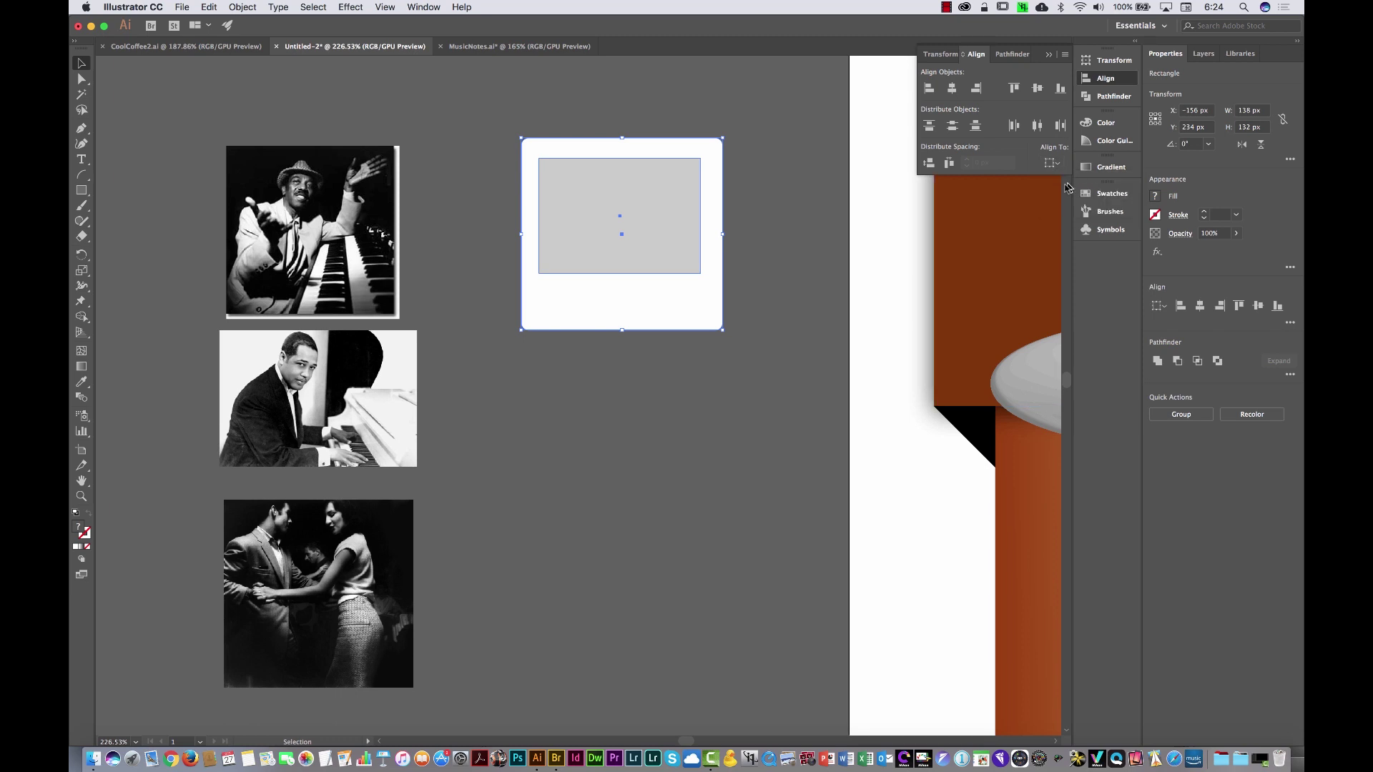
left_click(952, 88)
left_click(791, 244)
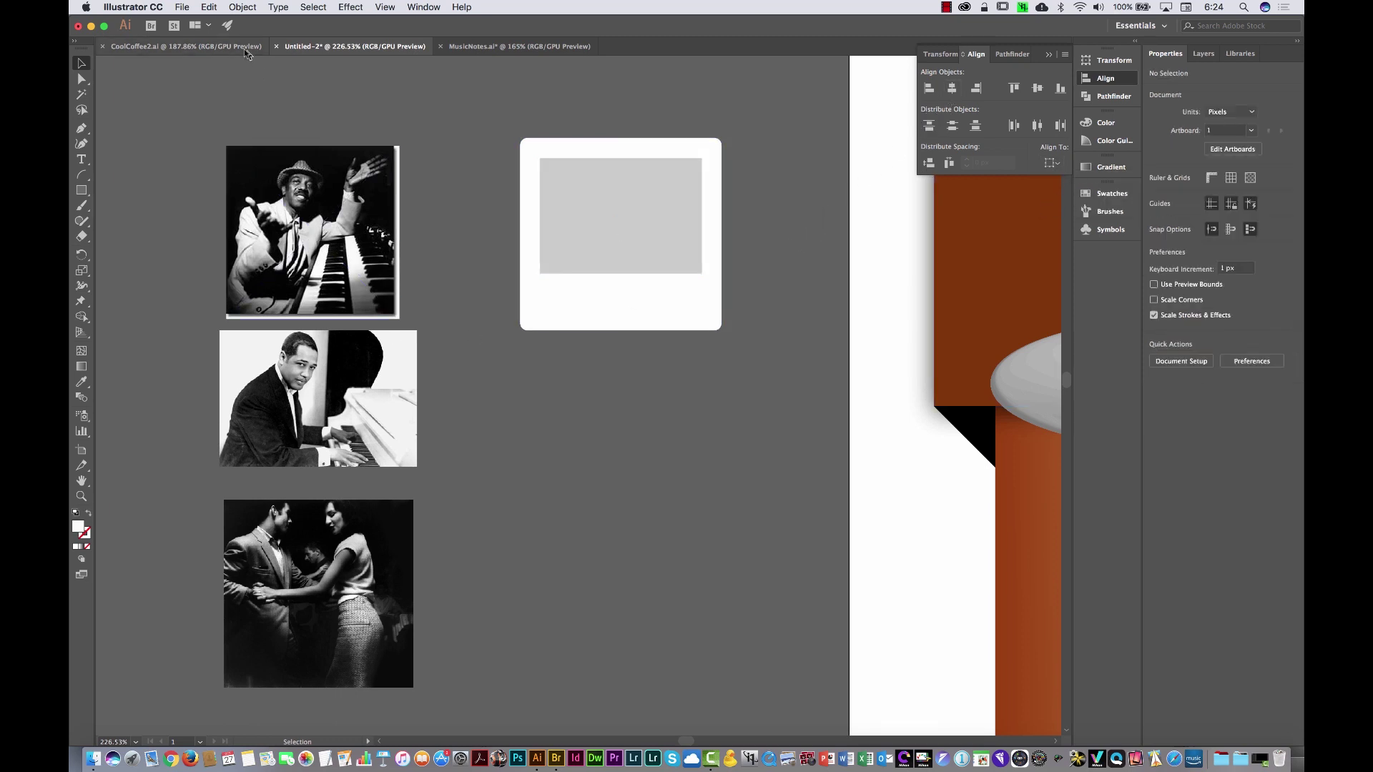
Recheck the Polaroids in CoolCoffee2.ai, move the grey rectangle onto the top photo and paste copies over the other two photos
left_click(239, 48)
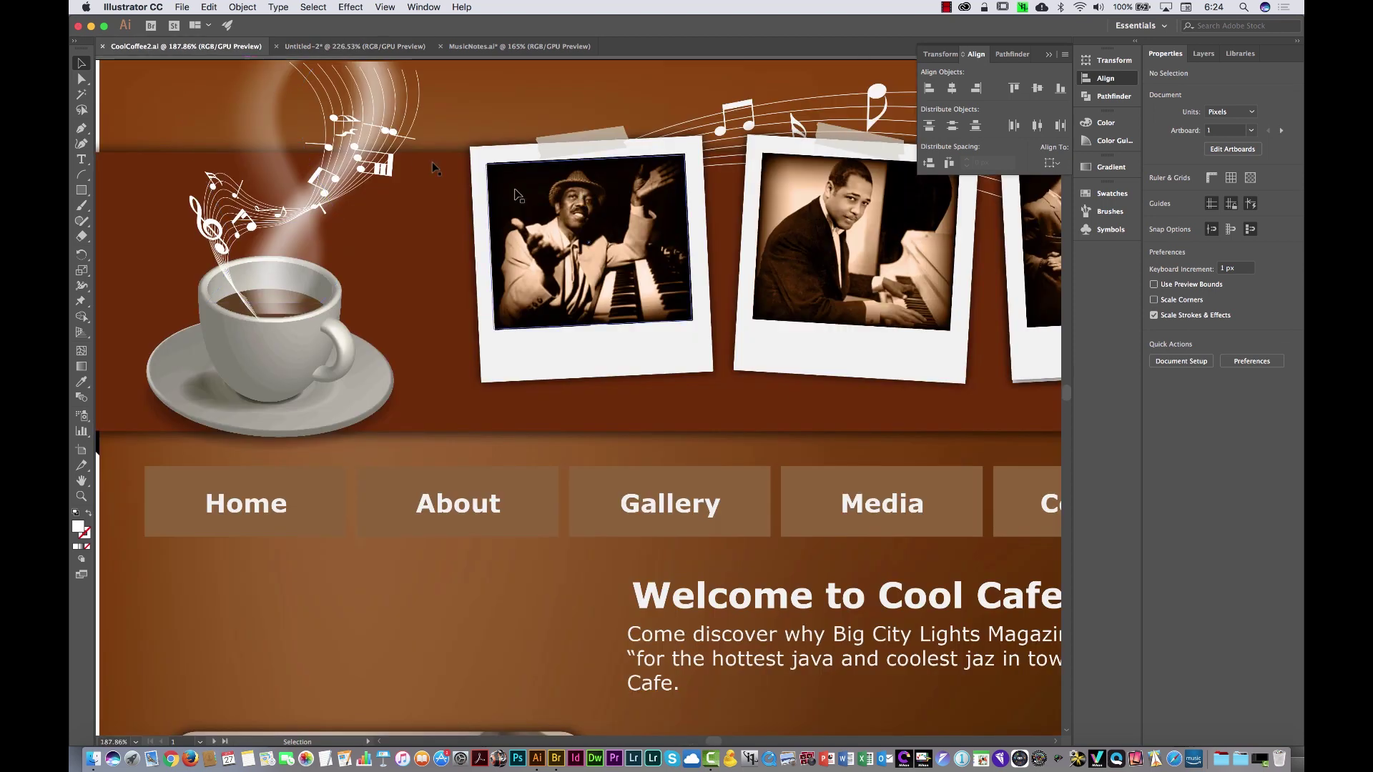
left_click(355, 47)
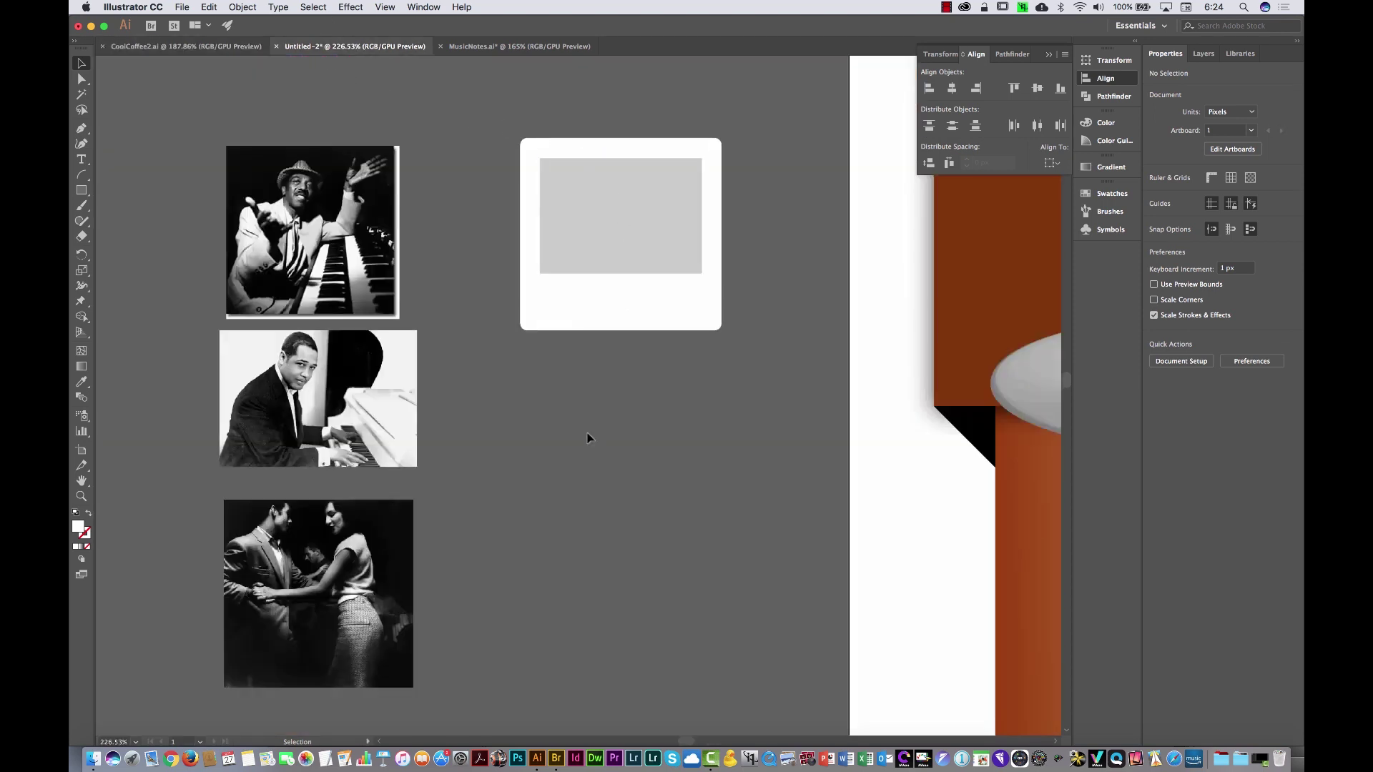
left_click_drag(612, 218, 330, 218)
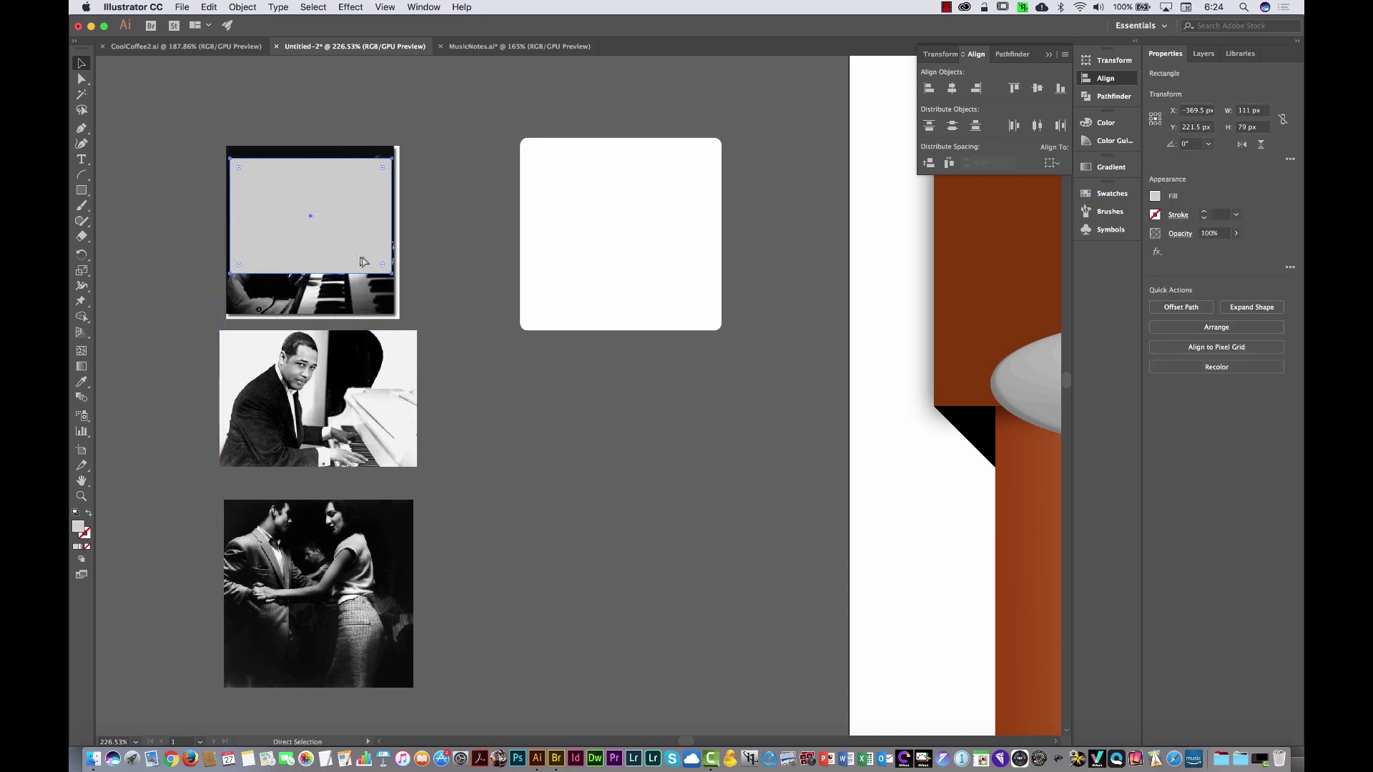
key("super+v")
left_click_drag(607, 413, 349, 406)
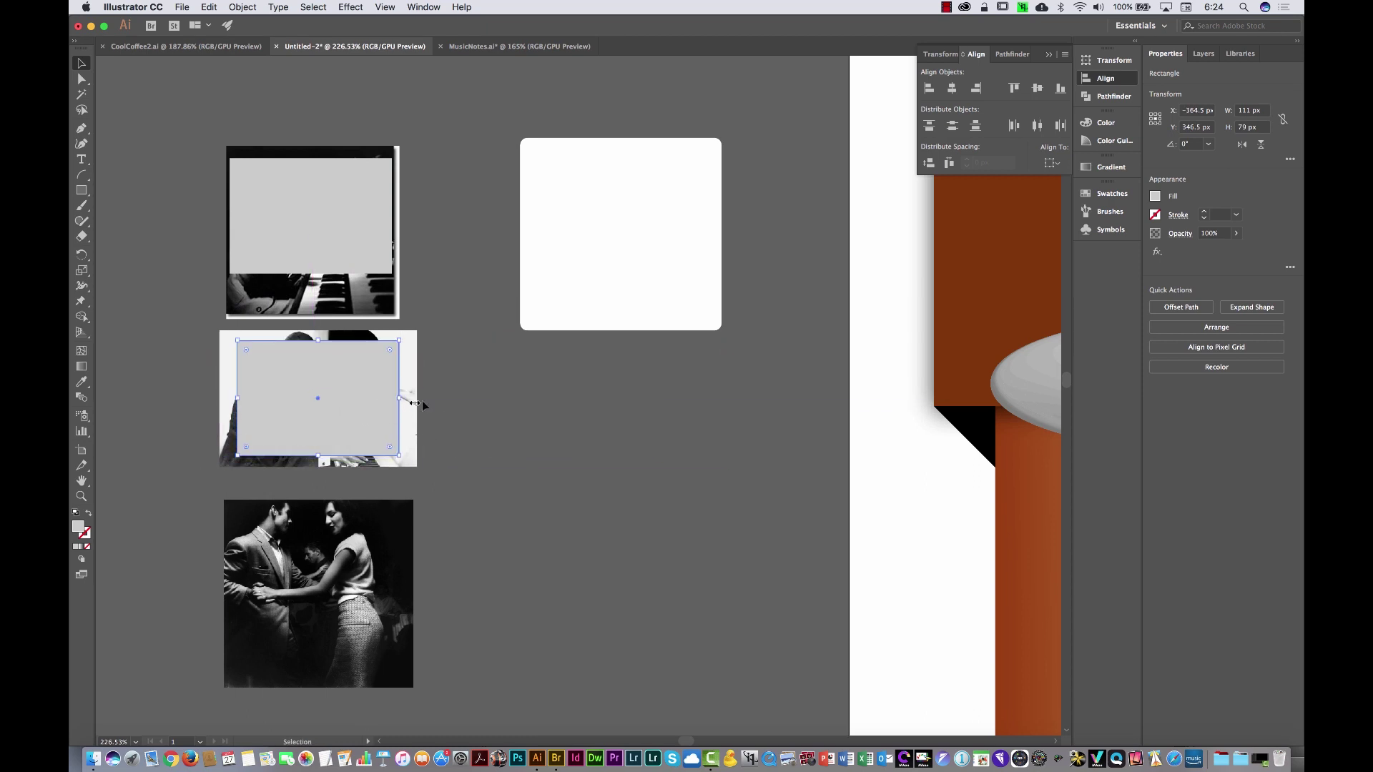
key("super+v")
left_click_drag(597, 429, 336, 600)
left_click(538, 686)
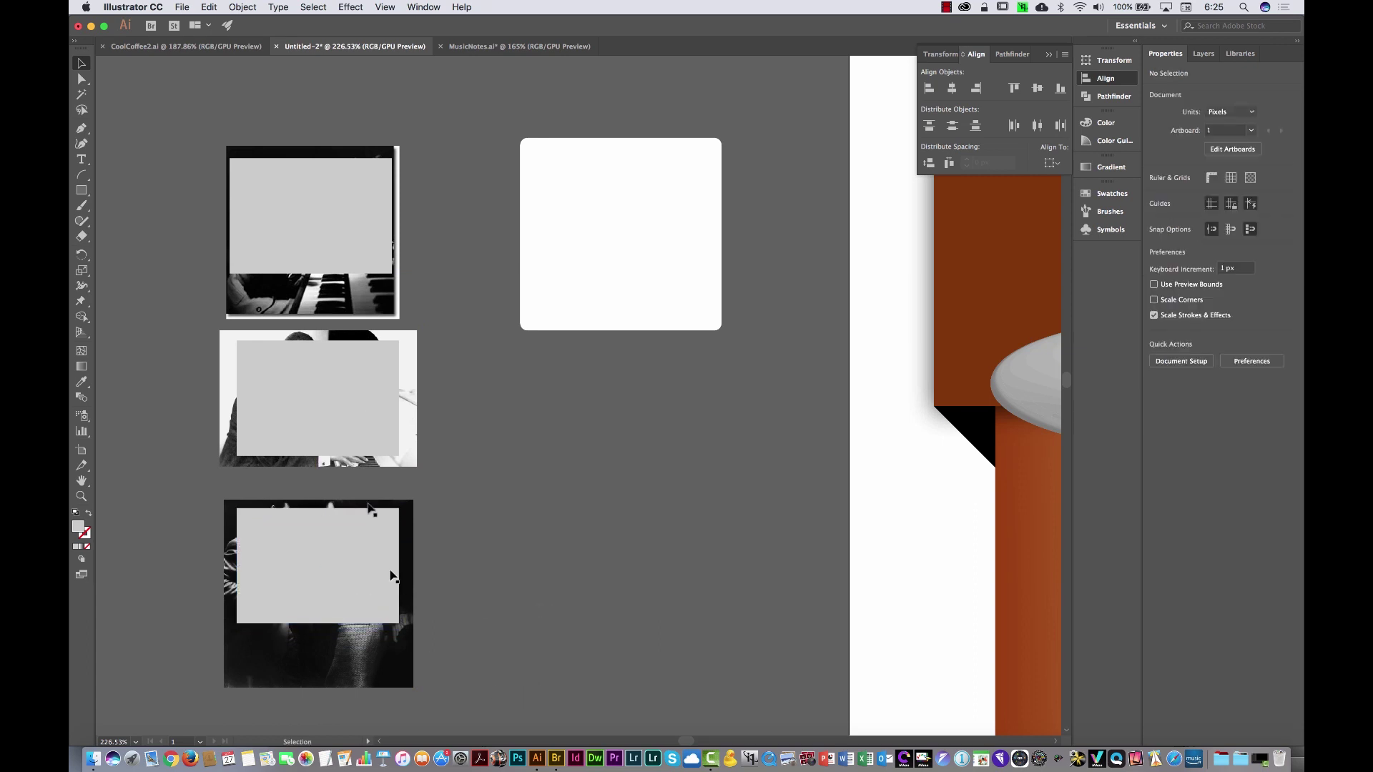
Crop the top and middle photos to their grey rectangles with clipping masks
left_click_drag(434, 181, 342, 221)
right_click(342, 221)
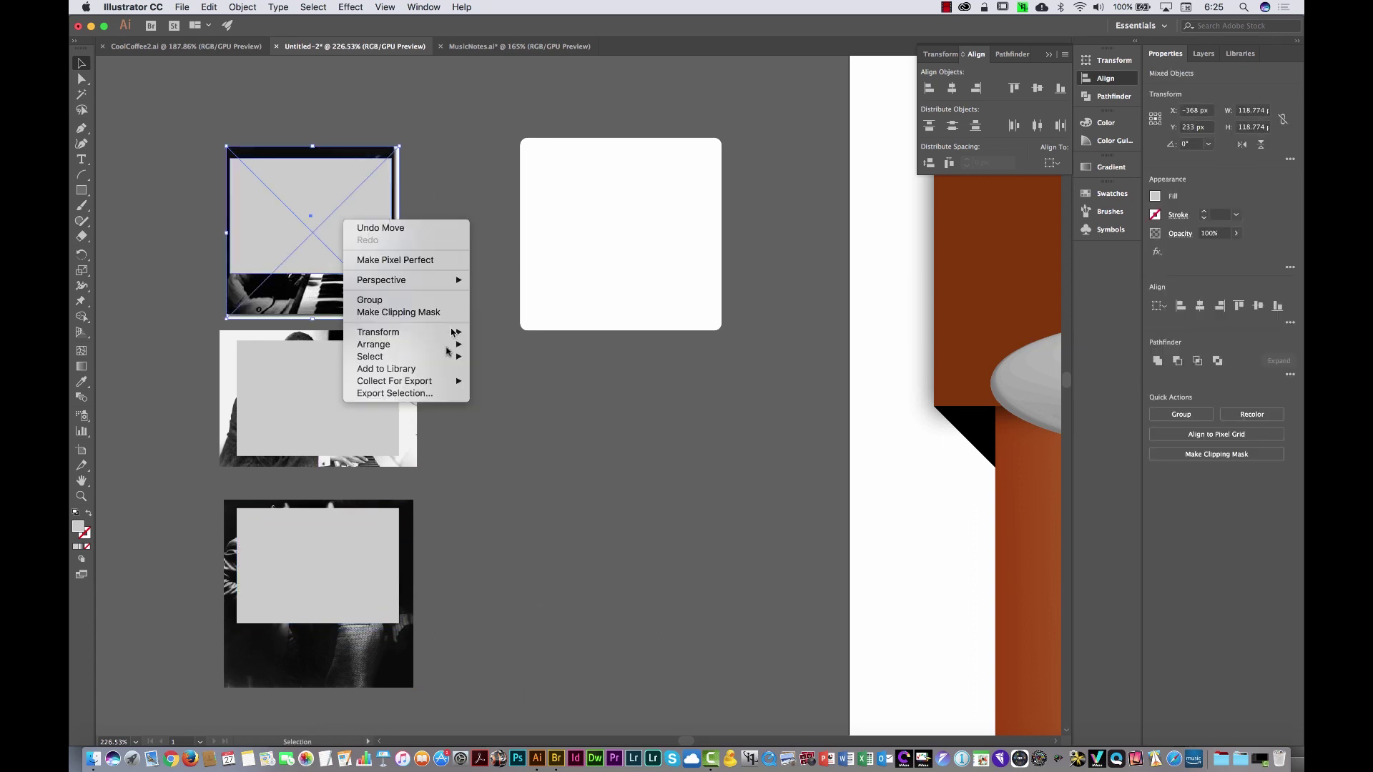
left_click(426, 313)
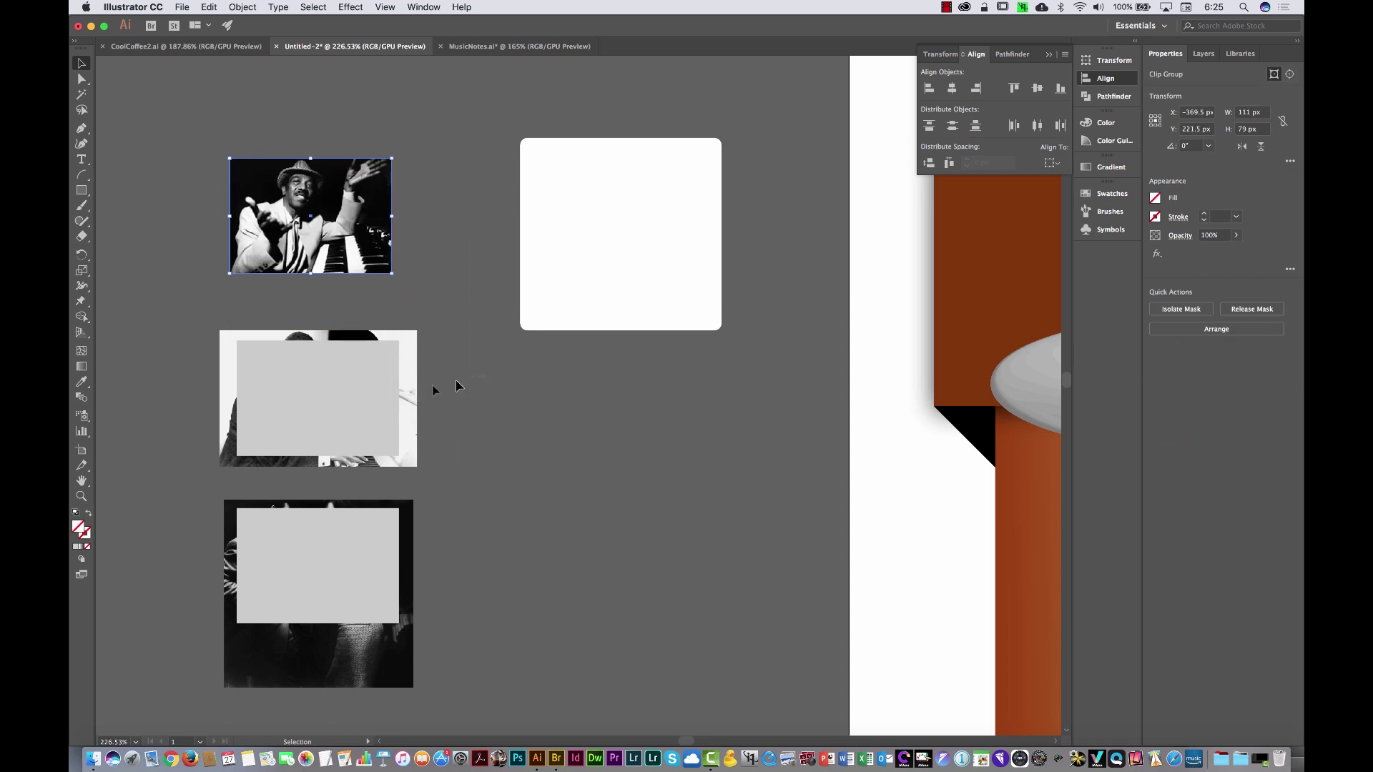
left_click_drag(456, 380, 352, 399)
right_click(356, 392)
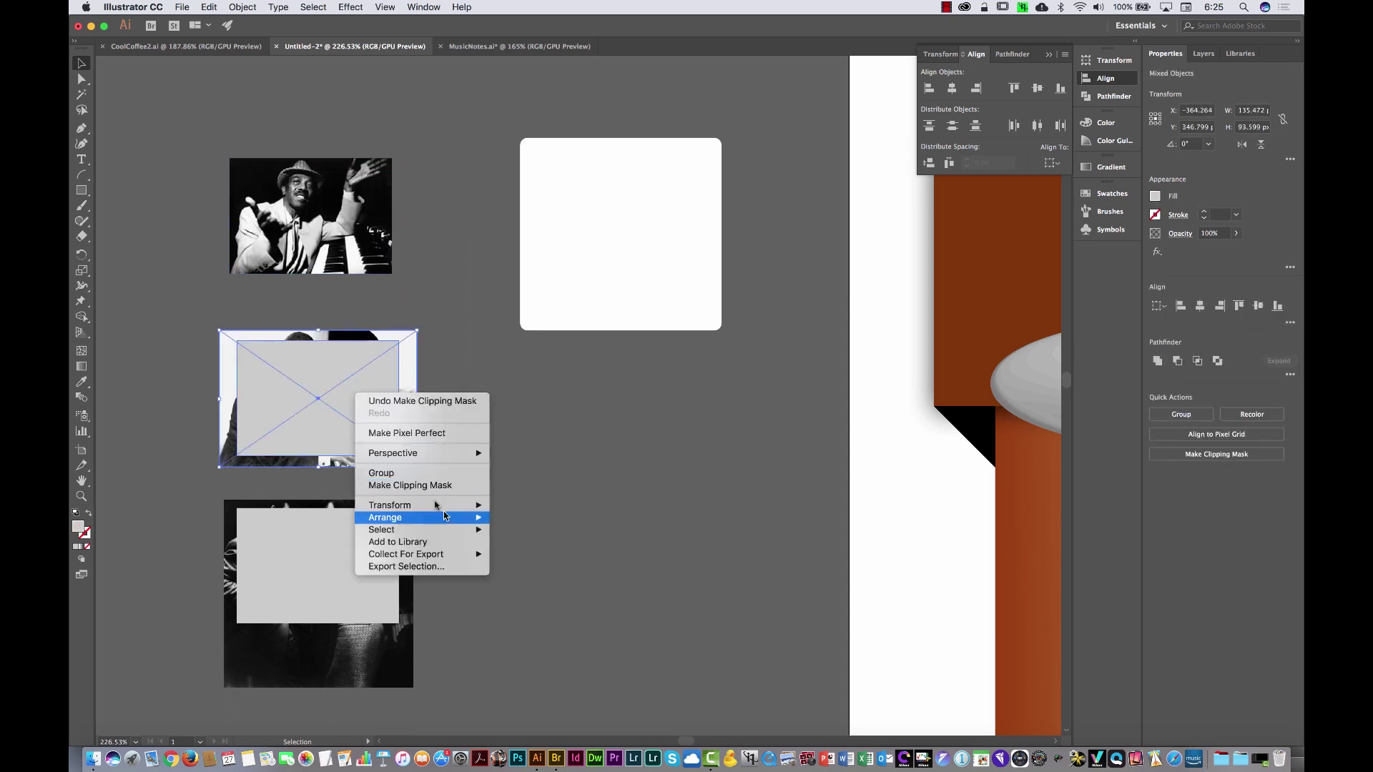
left_click(421, 486)
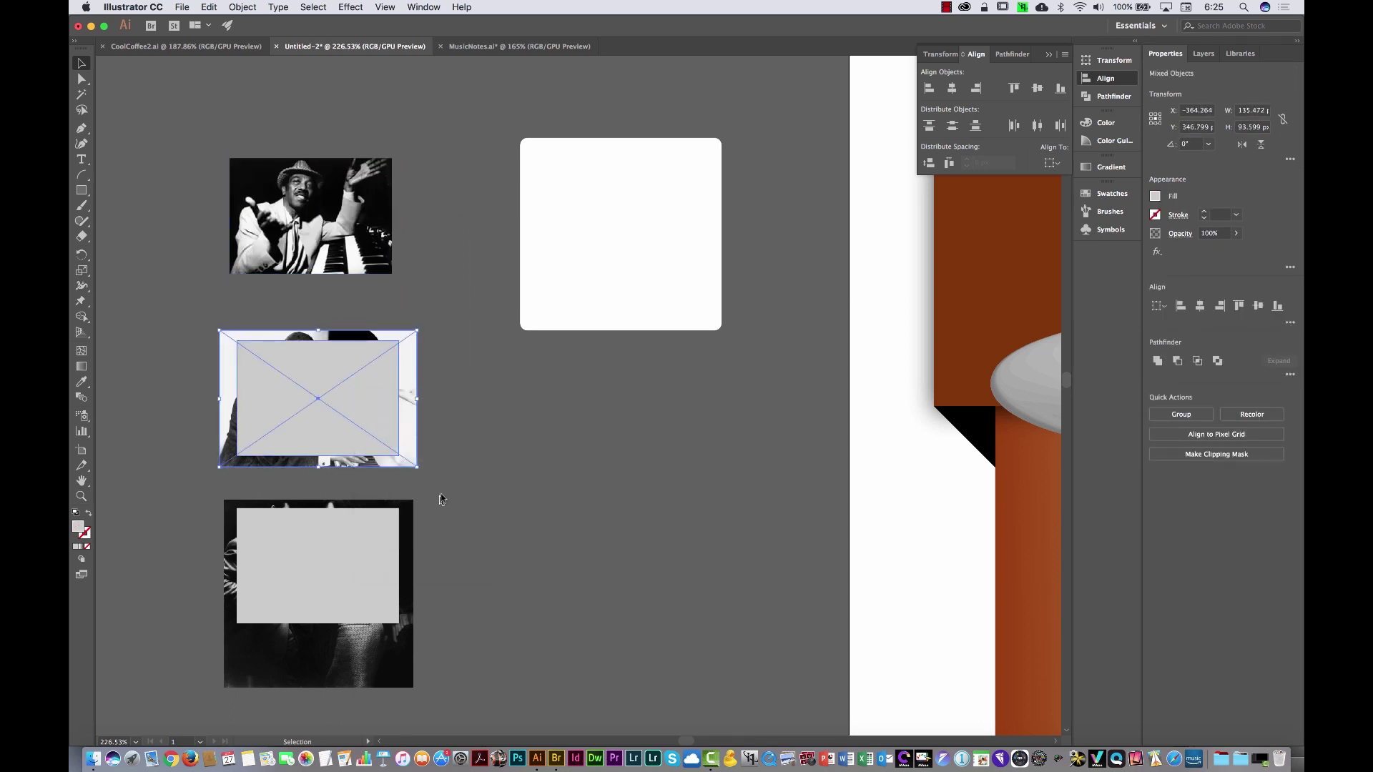
left_click(451, 608)
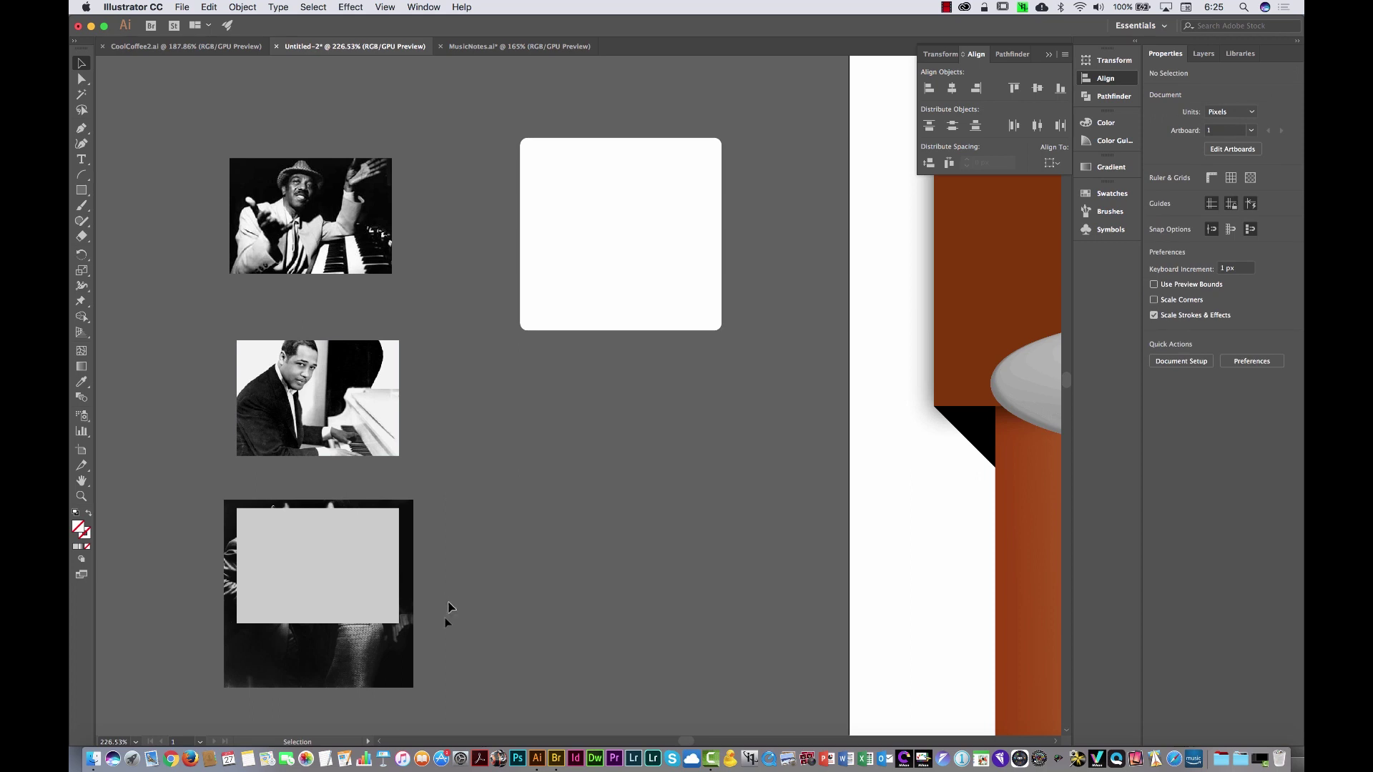
Shift the middle photo slightly to the right inside its clipping mask with the Direct Selection tool
left_click(401, 665)
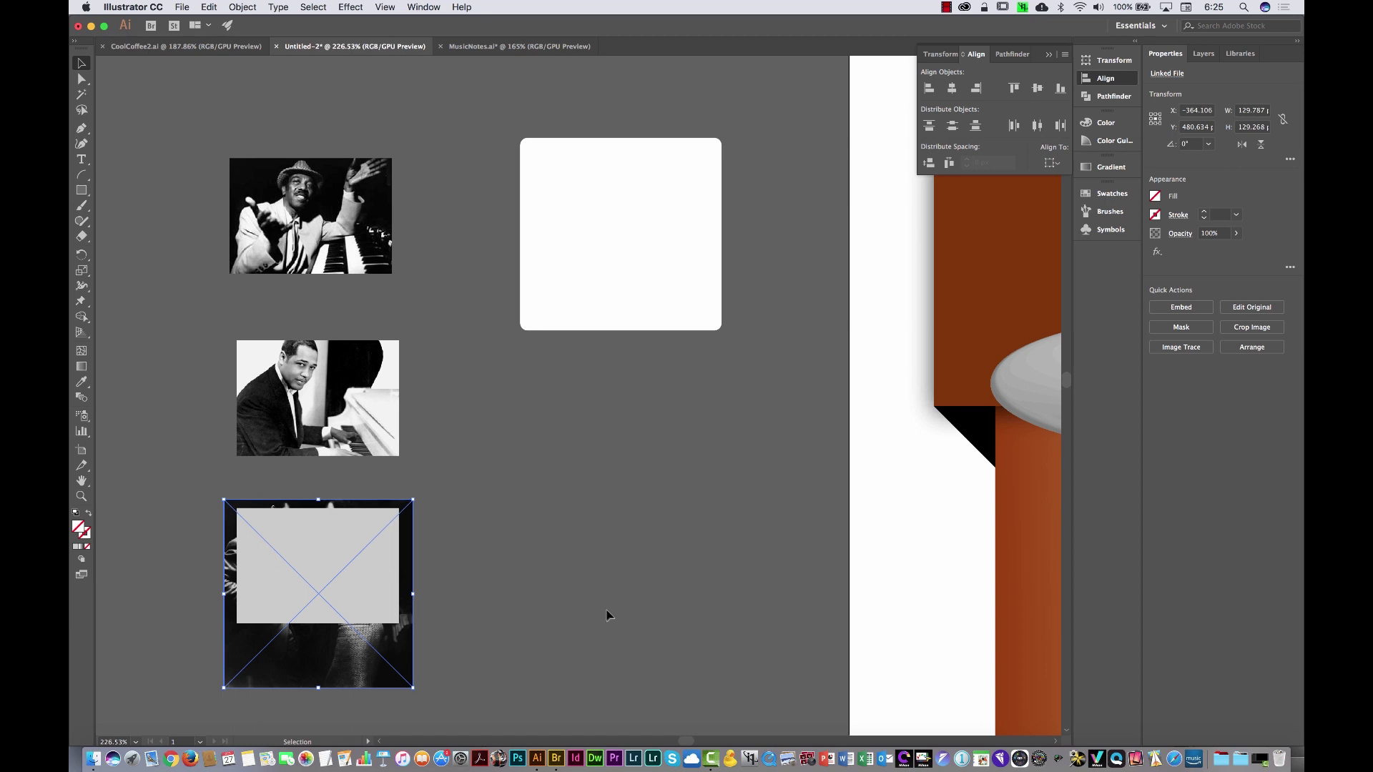
left_click(585, 465)
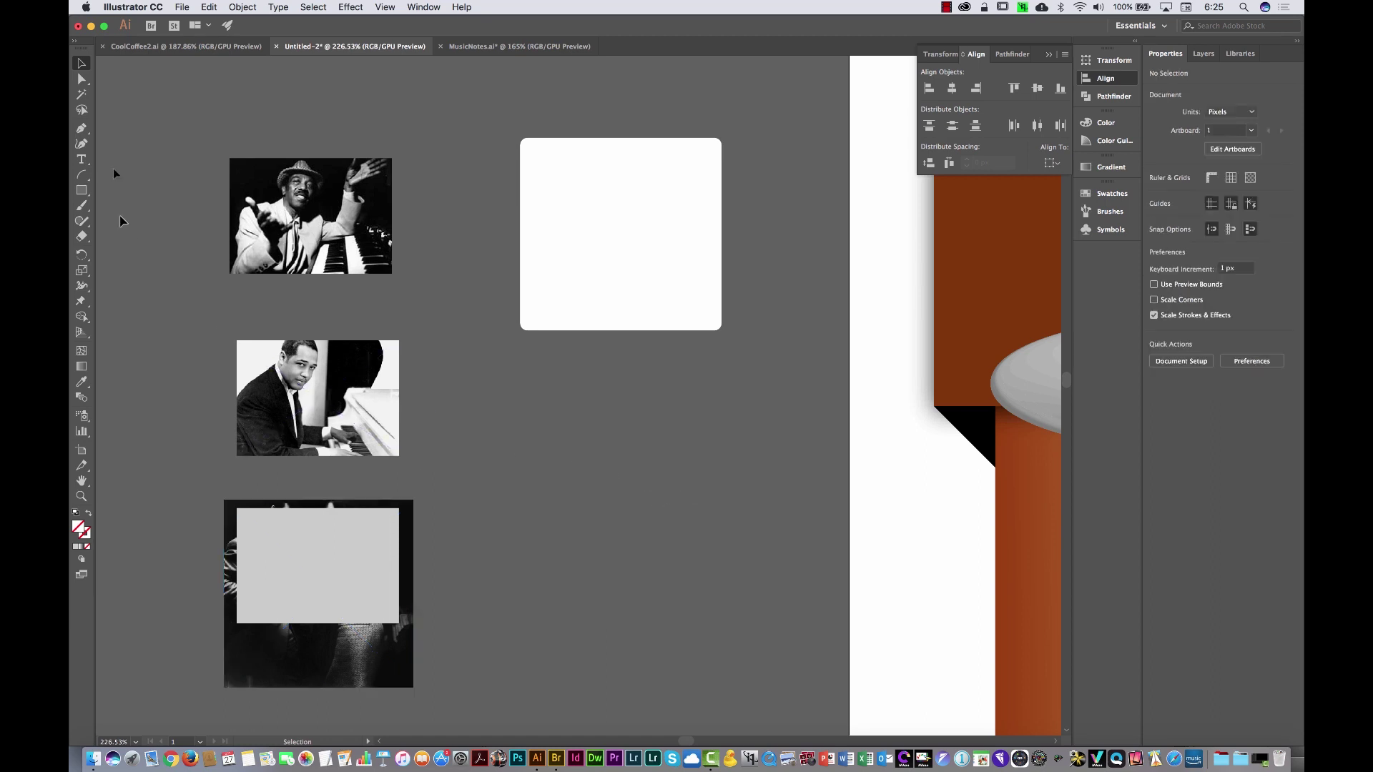
left_click(82, 82)
left_click(366, 418)
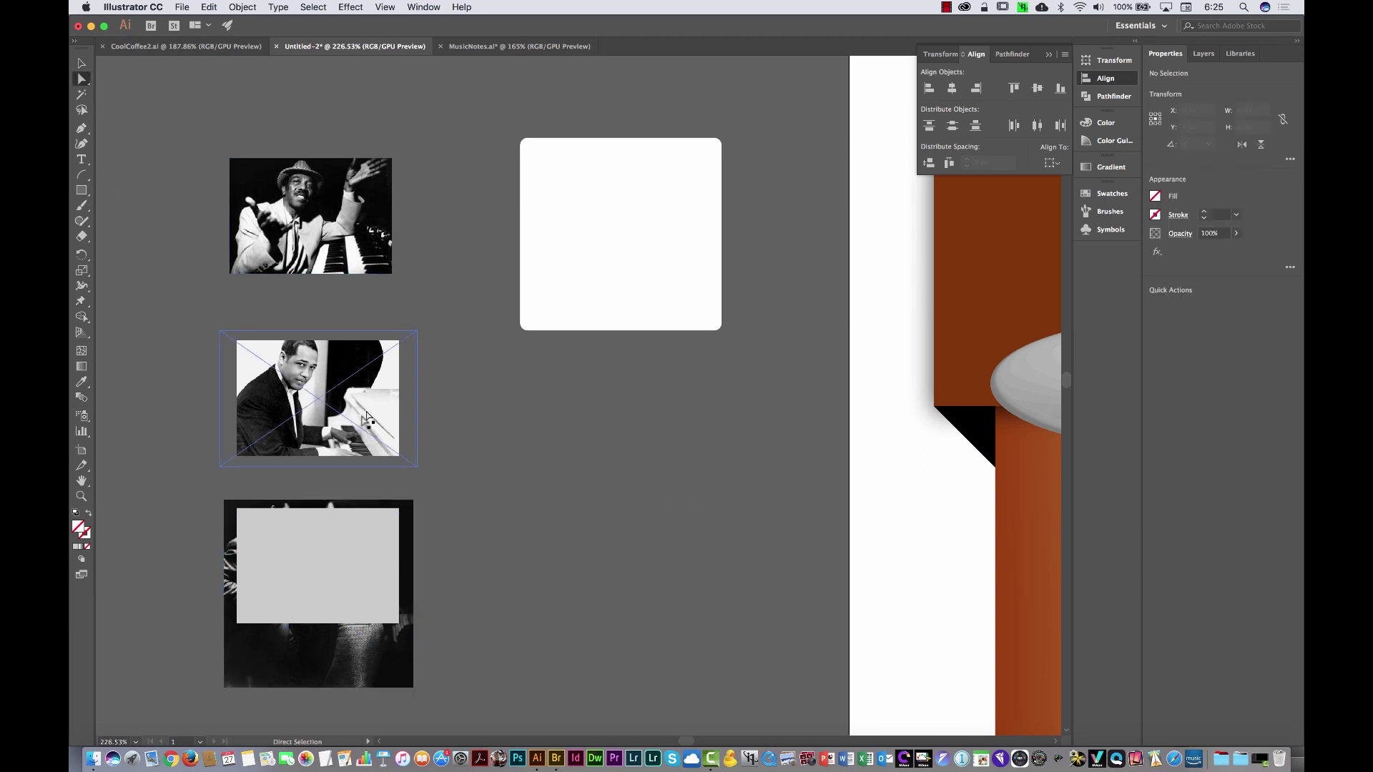
left_click(359, 417)
left_click_drag(364, 407, 369, 406)
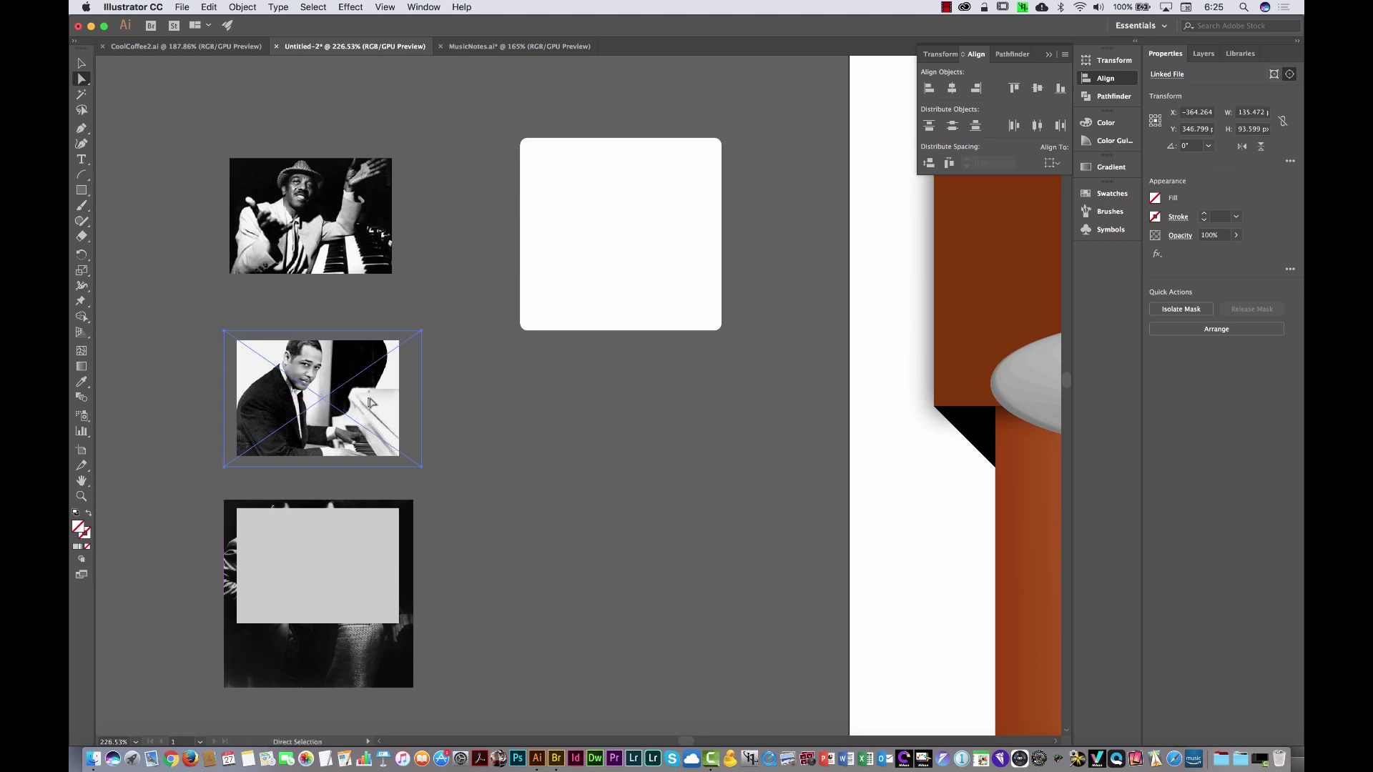
left_click(457, 415)
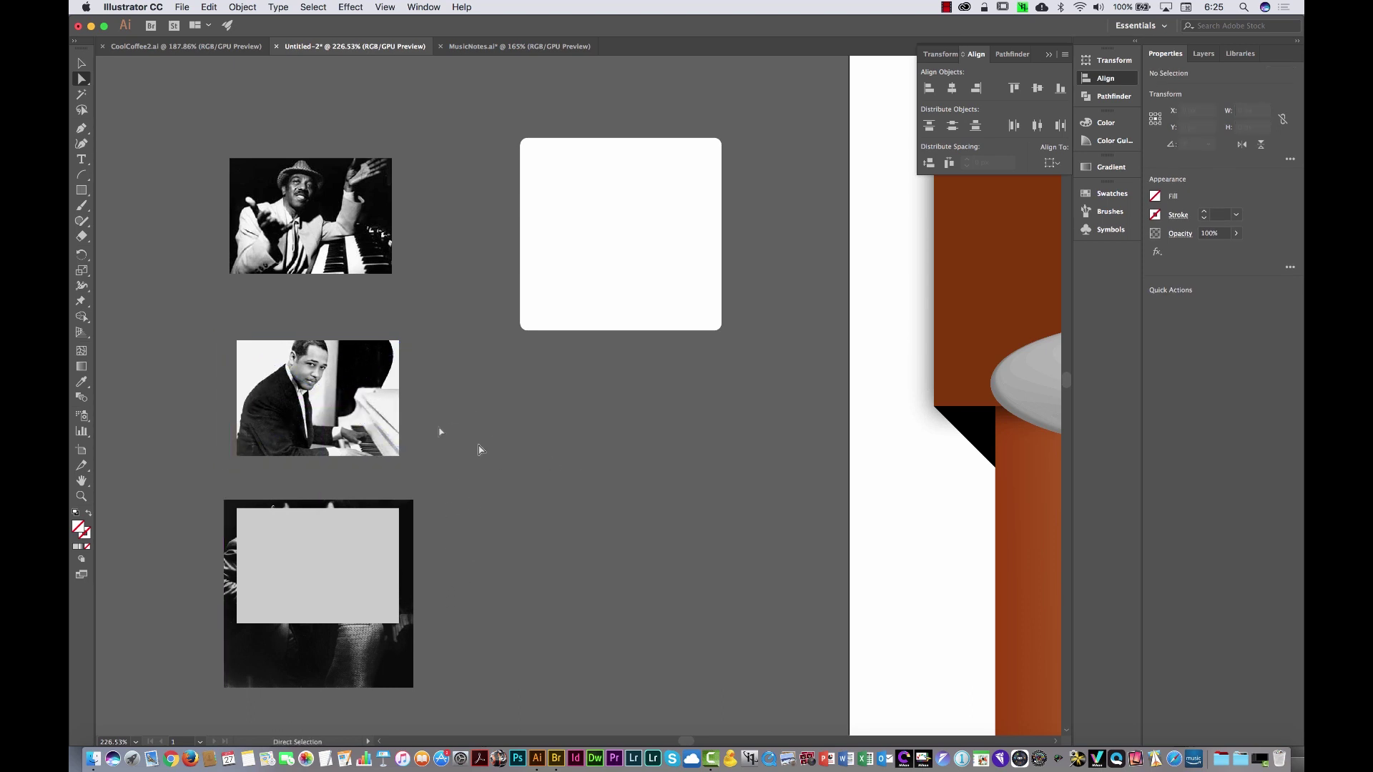
Crop the bottom photo to its grey rectangle with a clipping mask
key("v")
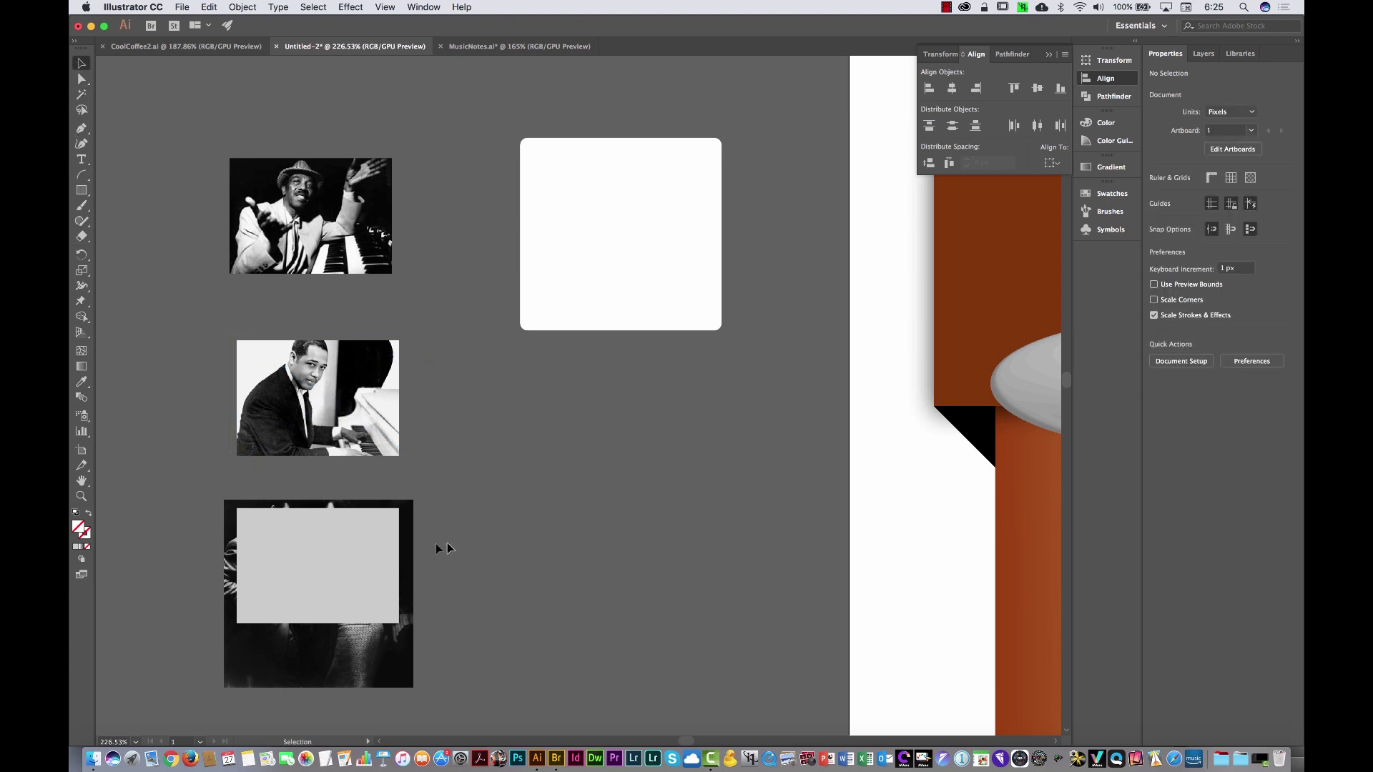
left_click_drag(447, 545, 343, 576)
right_click(349, 551)
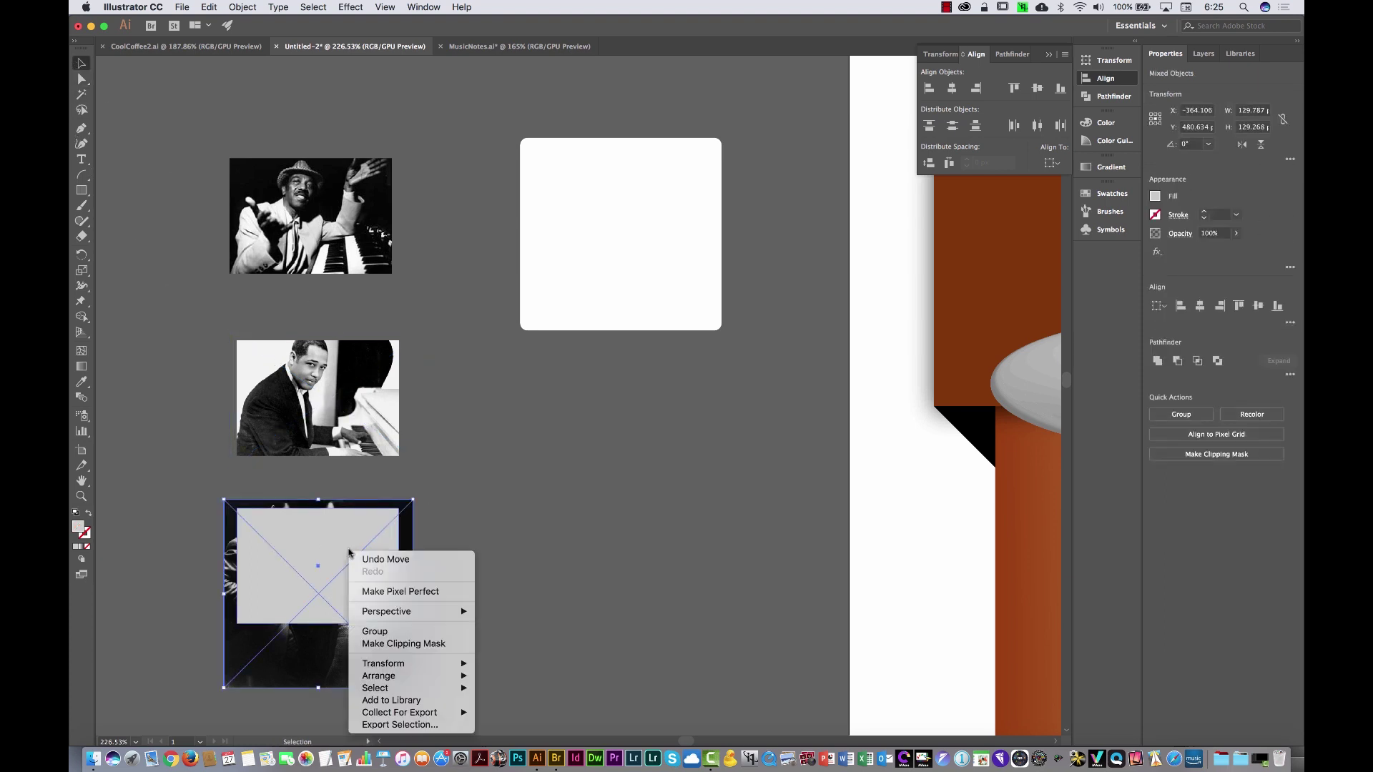
left_click(433, 644)
Duplicate the white rounded card twice straight down to make a column of three cards
left_click(618, 282)
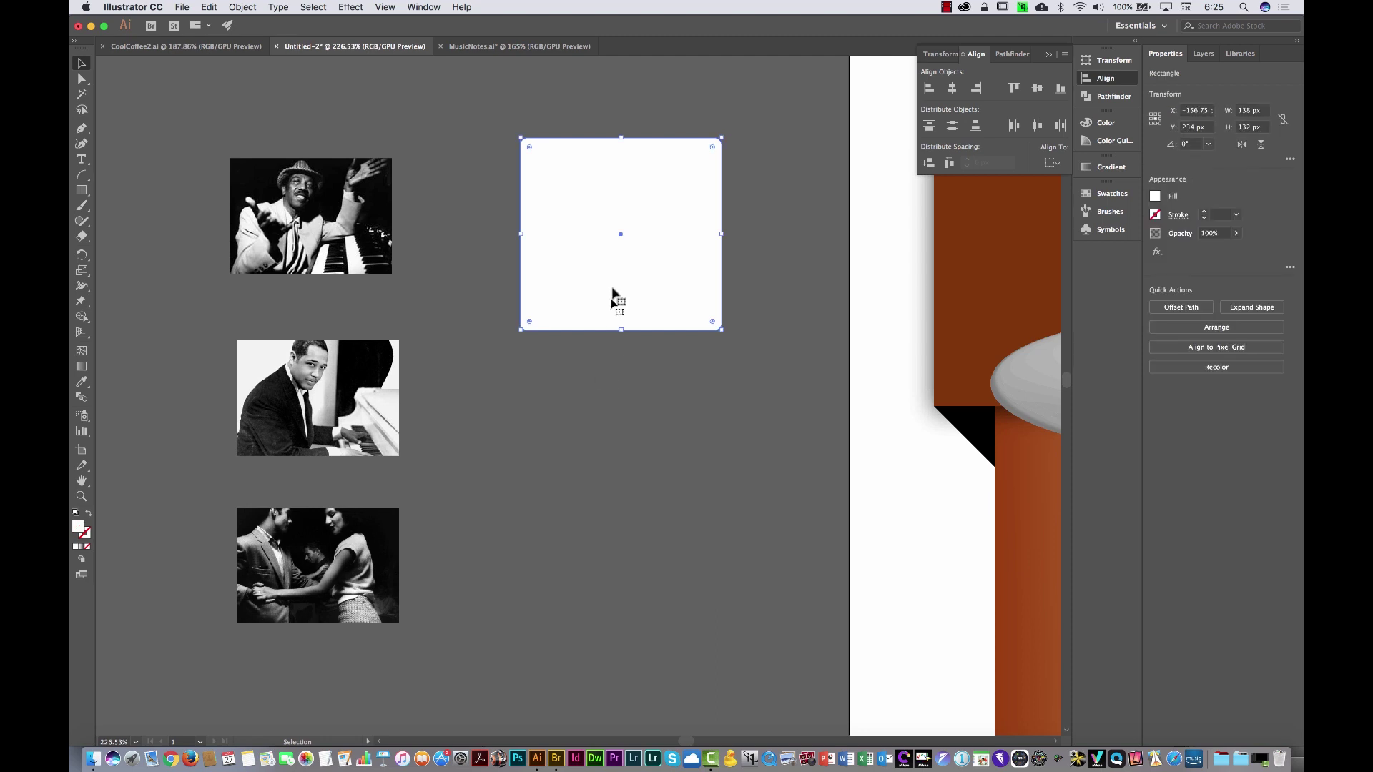
left_click_drag(612, 290, 612, 520)
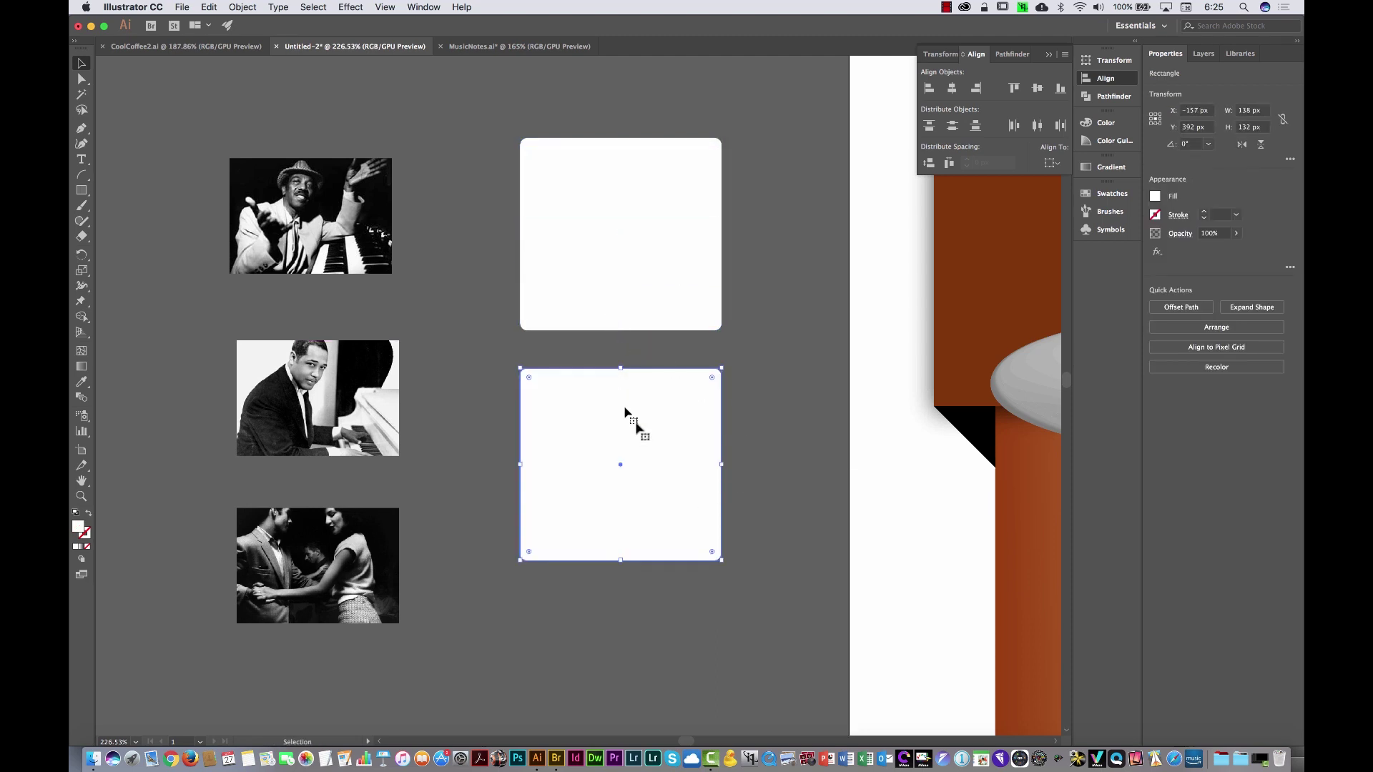
left_click_drag(670, 420, 667, 627)
Move the three cropped photos onto the upper parts of the three white cards, one per card
left_click_drag(369, 241, 681, 234)
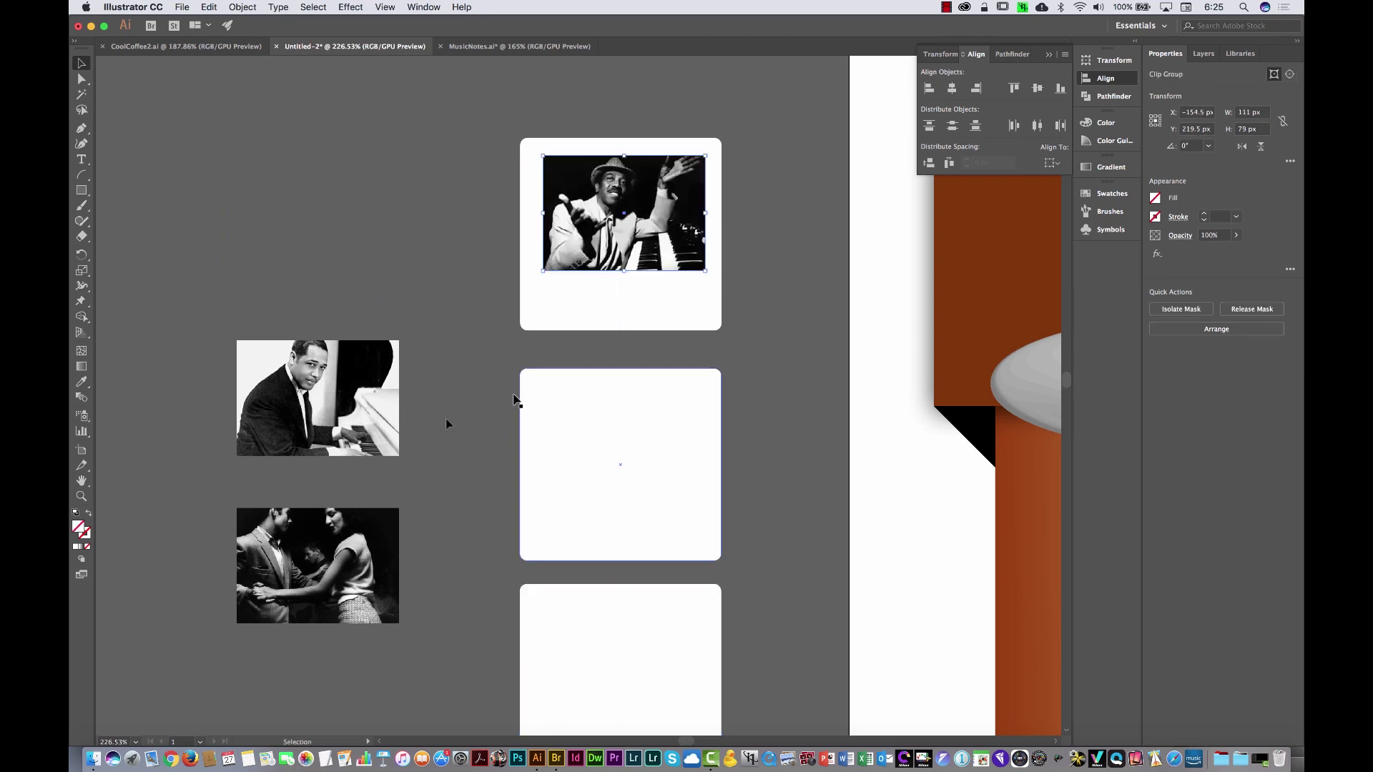
left_click_drag(378, 392, 681, 437)
left_click_drag(353, 537, 662, 638)
left_click(760, 552)
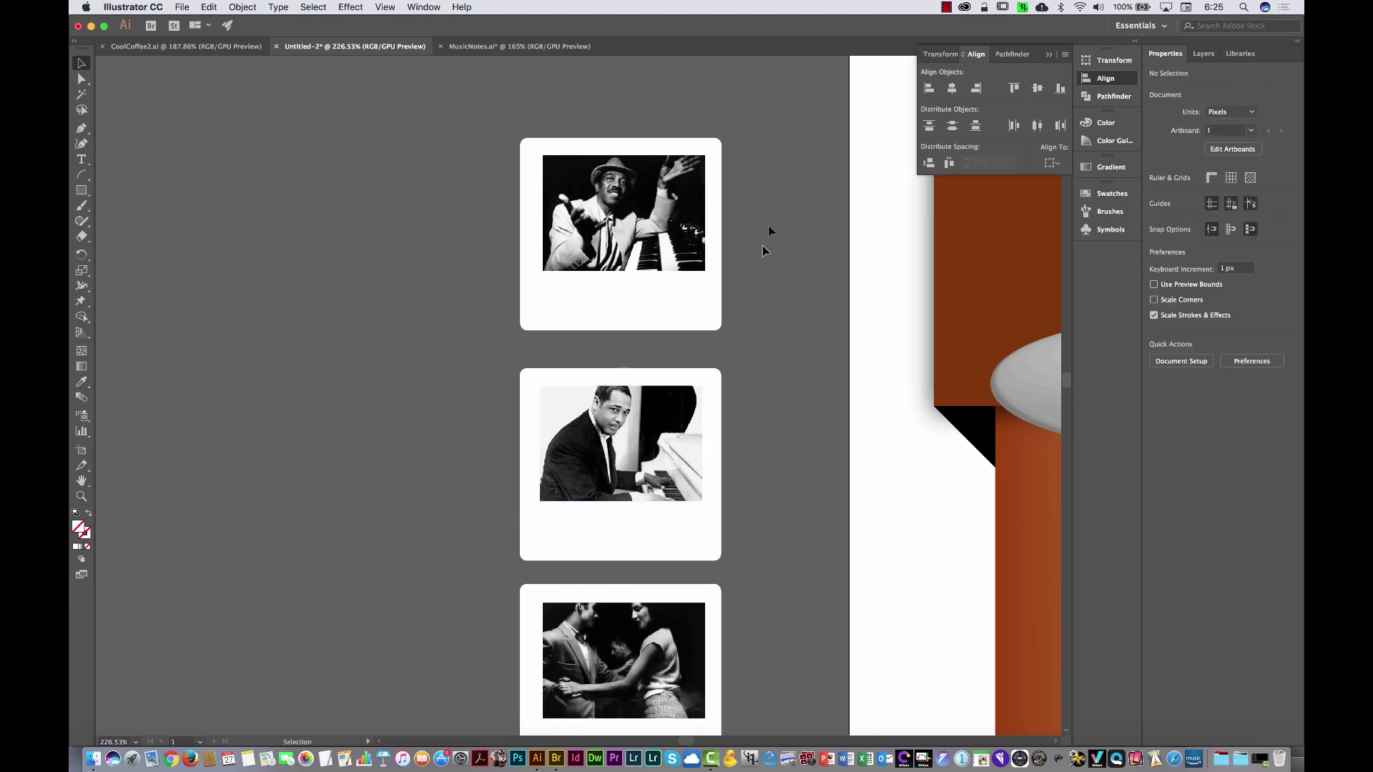
Align each photo and its white card on their horizontal centers, one Polaroid at a time
left_click_drag(680, 271, 608, 309)
left_click(952, 88)
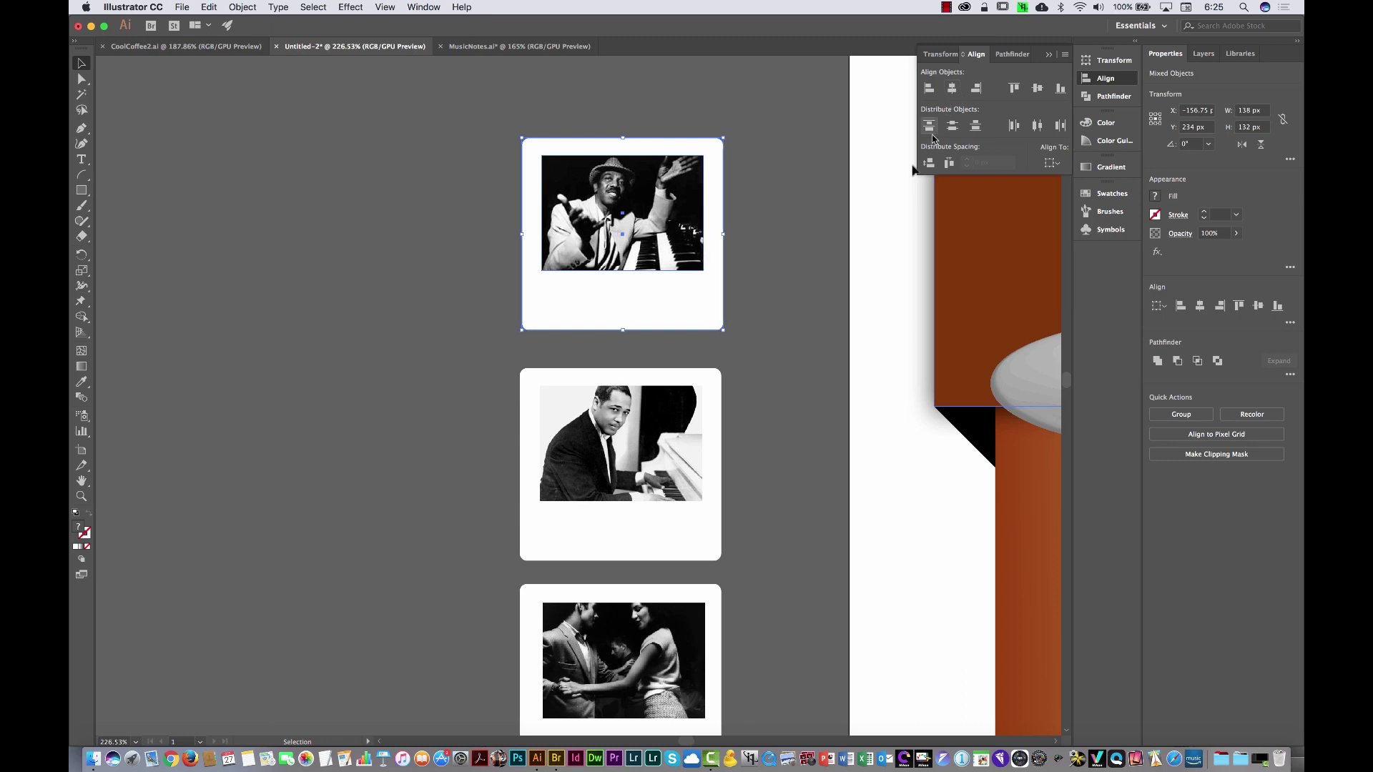
left_click(771, 484)
left_click_drag(744, 555, 743, 362)
left_click_drag(770, 232, 622, 299)
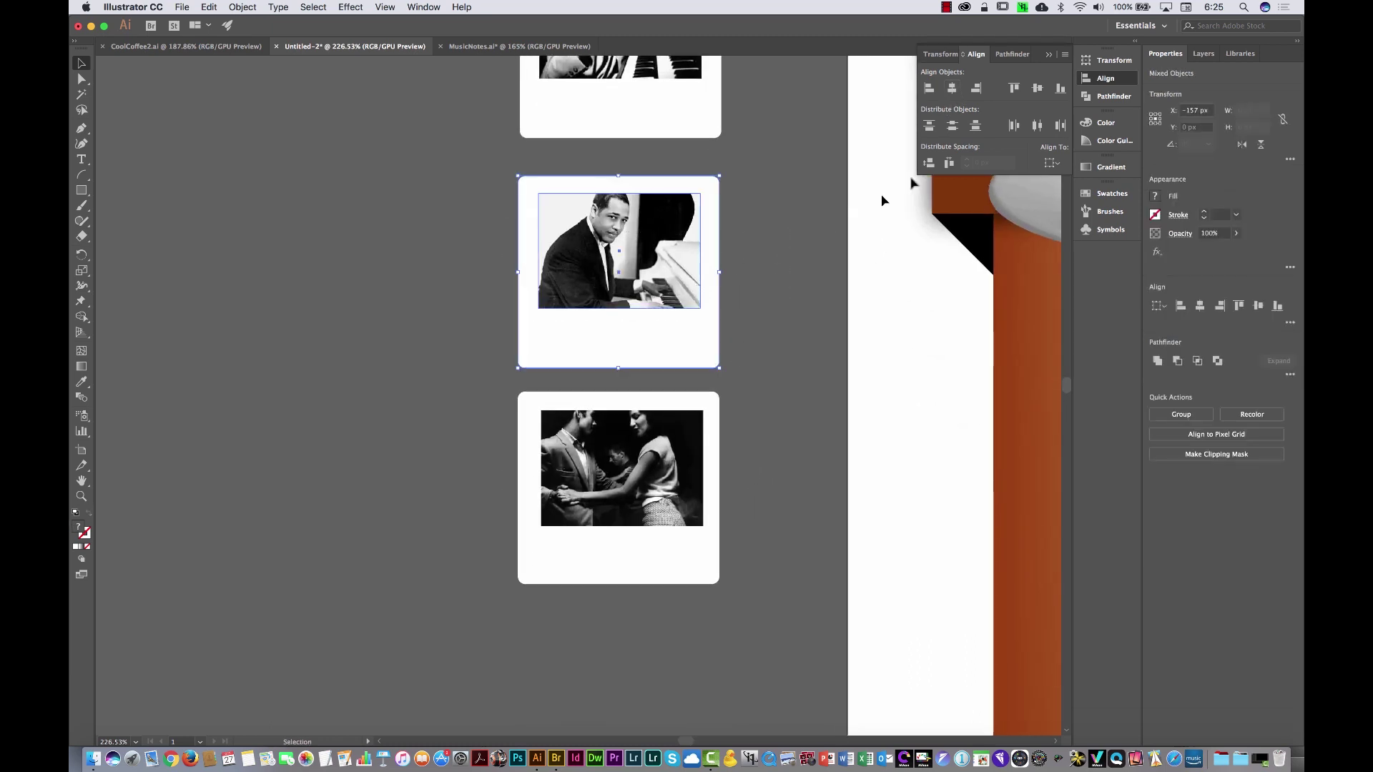
left_click_drag(772, 459, 622, 512)
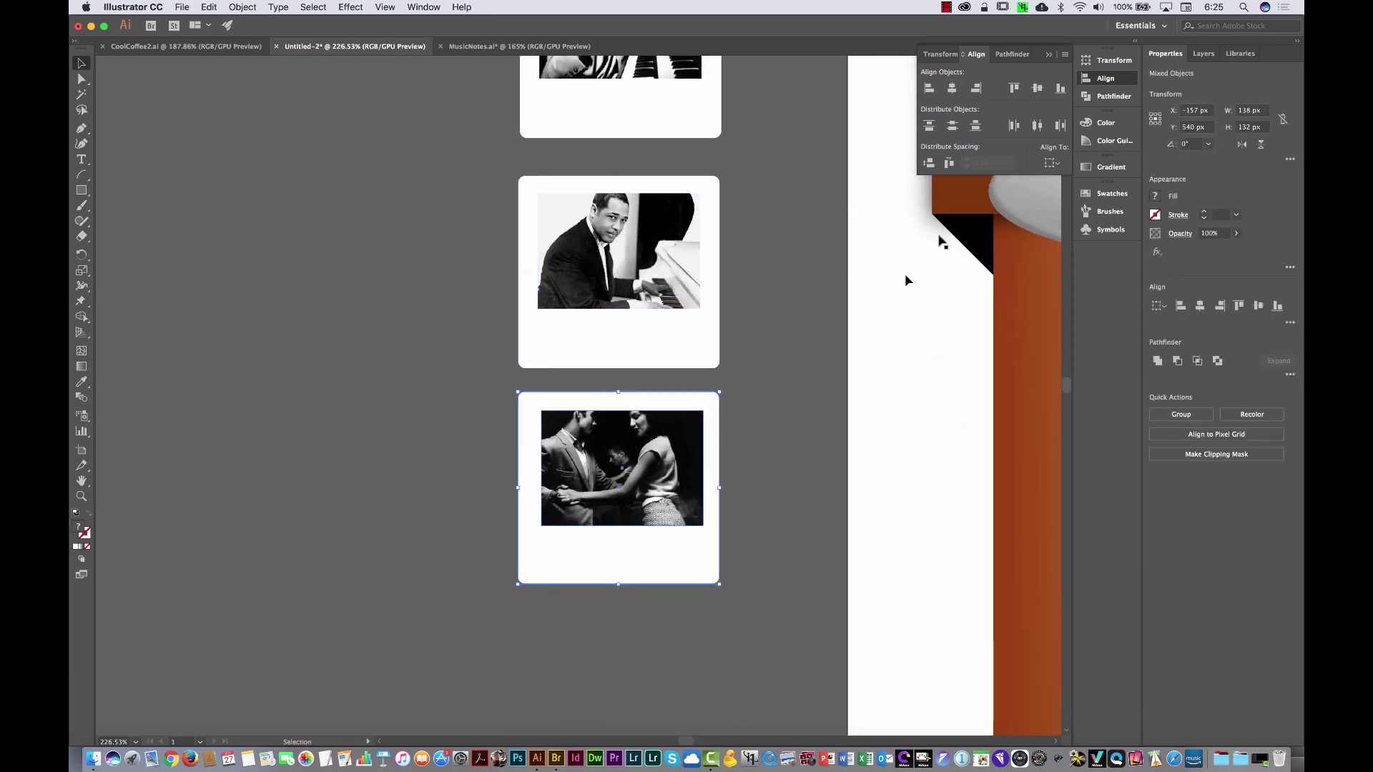
left_click(952, 88)
left_click(798, 369)
Shorten the top Polaroid's white card from its bottom edge to 118 px high
left_click_drag(740, 419, 629, 522)
left_click_drag(671, 409, 530, 432)
left_click(427, 310)
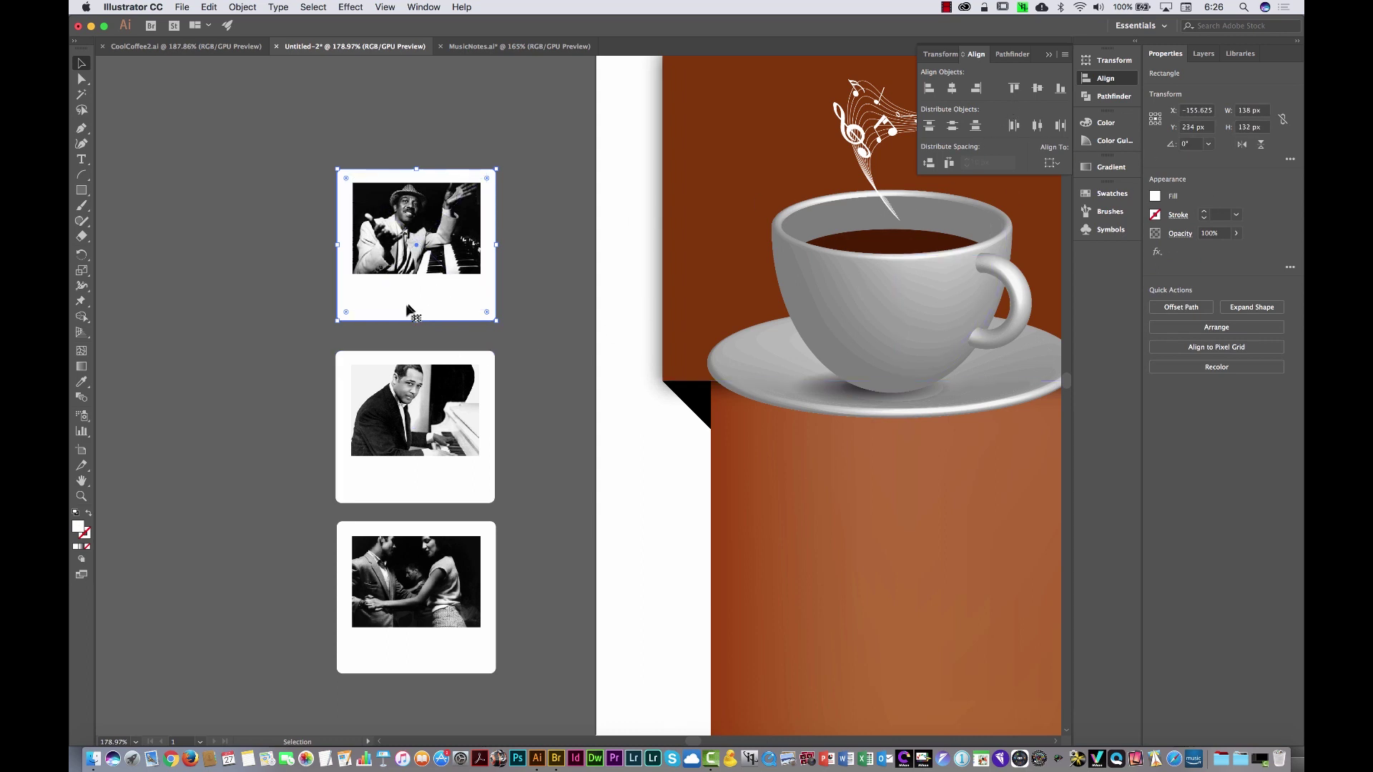
left_click_drag(418, 321, 417, 304)
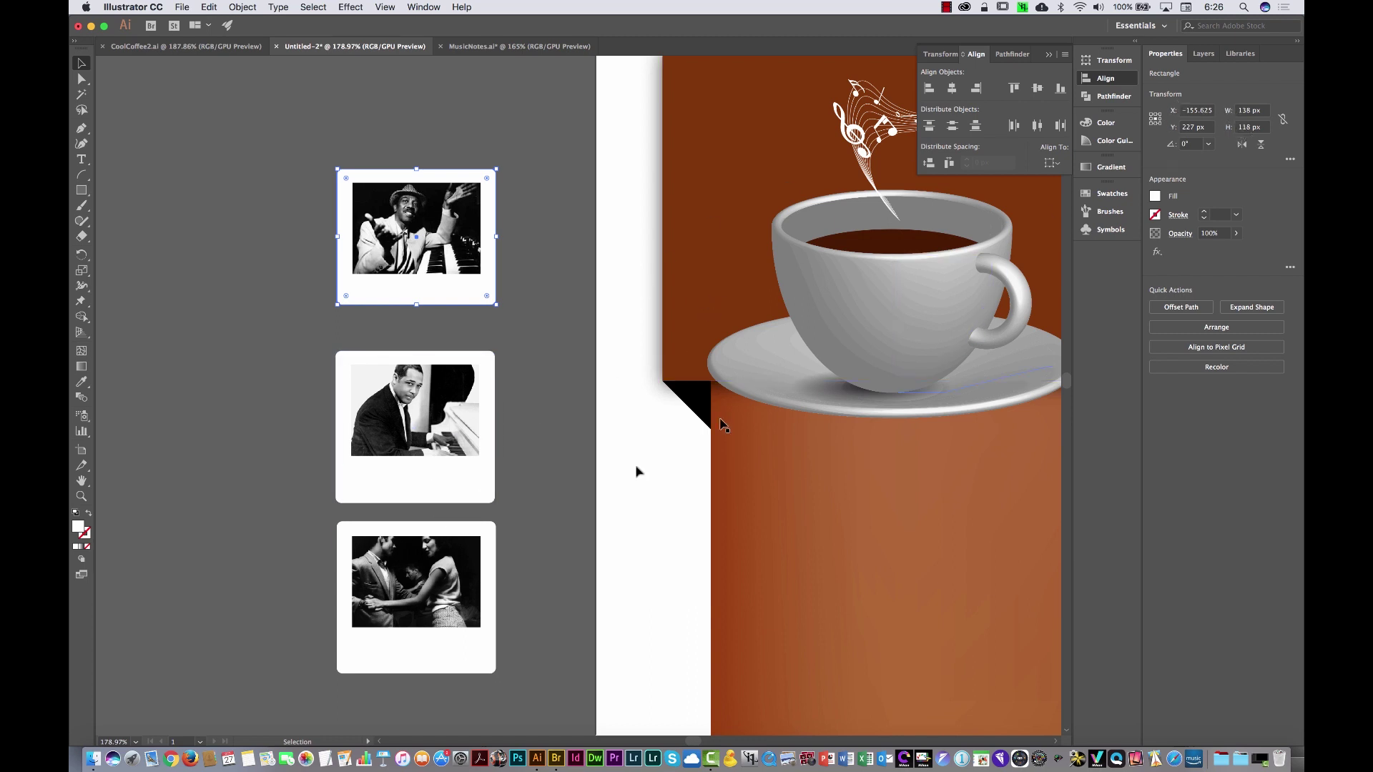
Set the height of the middle and bottom white cards to 118 px, using a top reference point
left_click(456, 482)
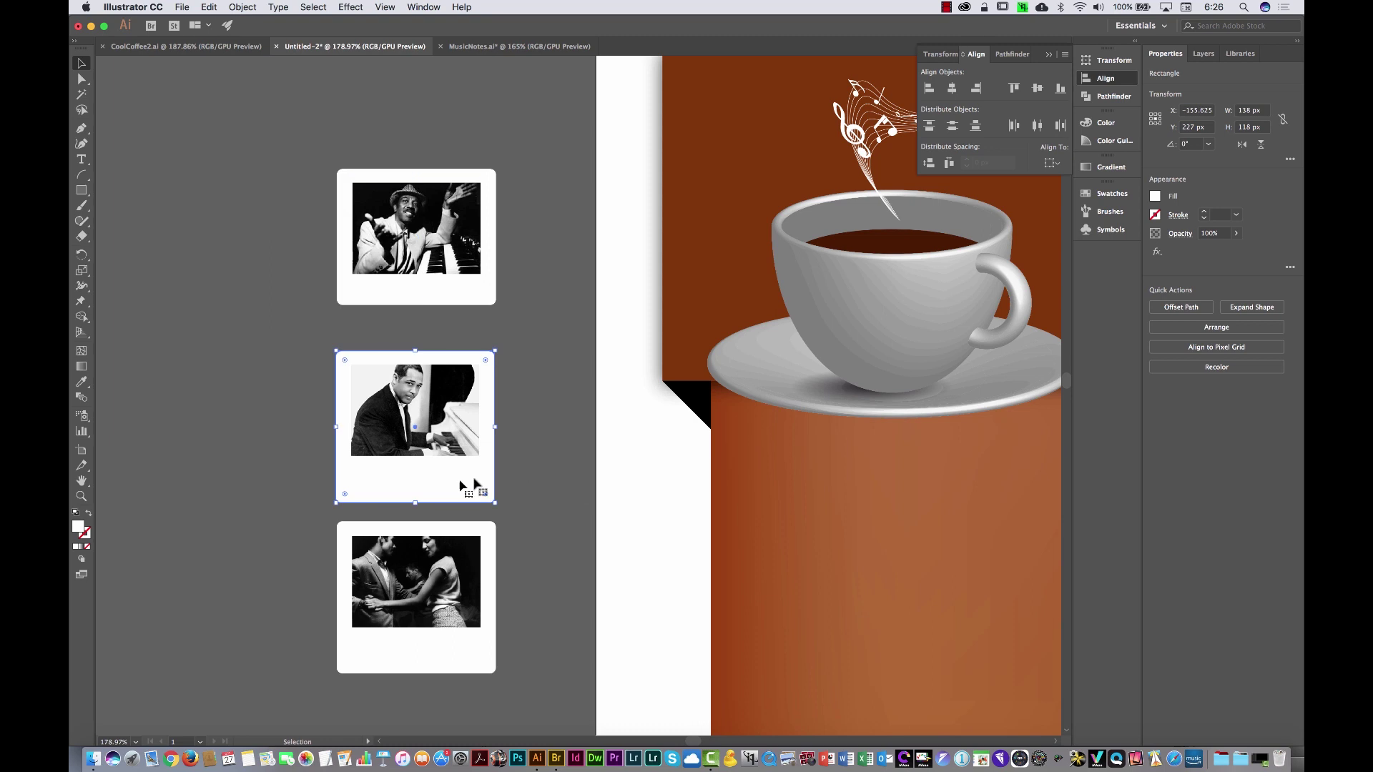
left_click(1261, 127)
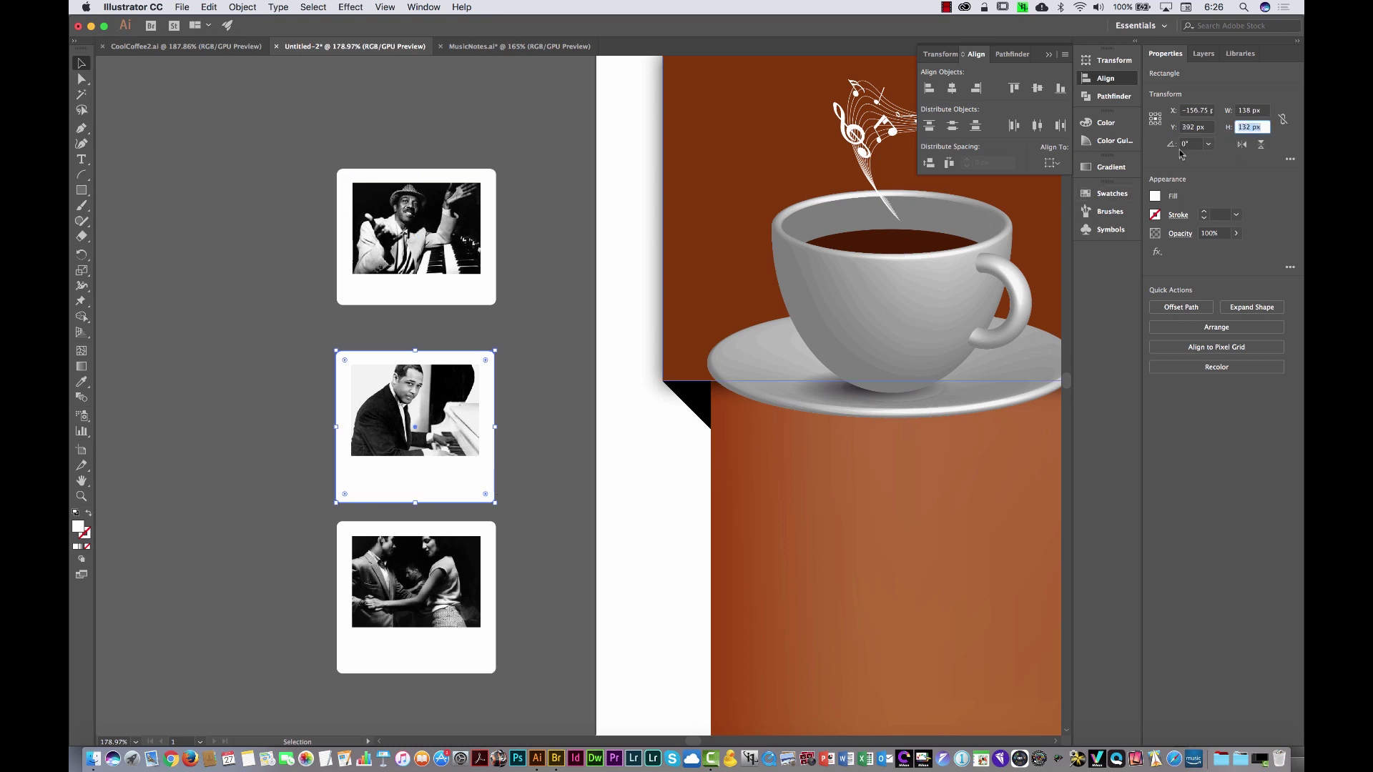
left_click(1156, 114)
left_click(482, 653)
left_click(1251, 126)
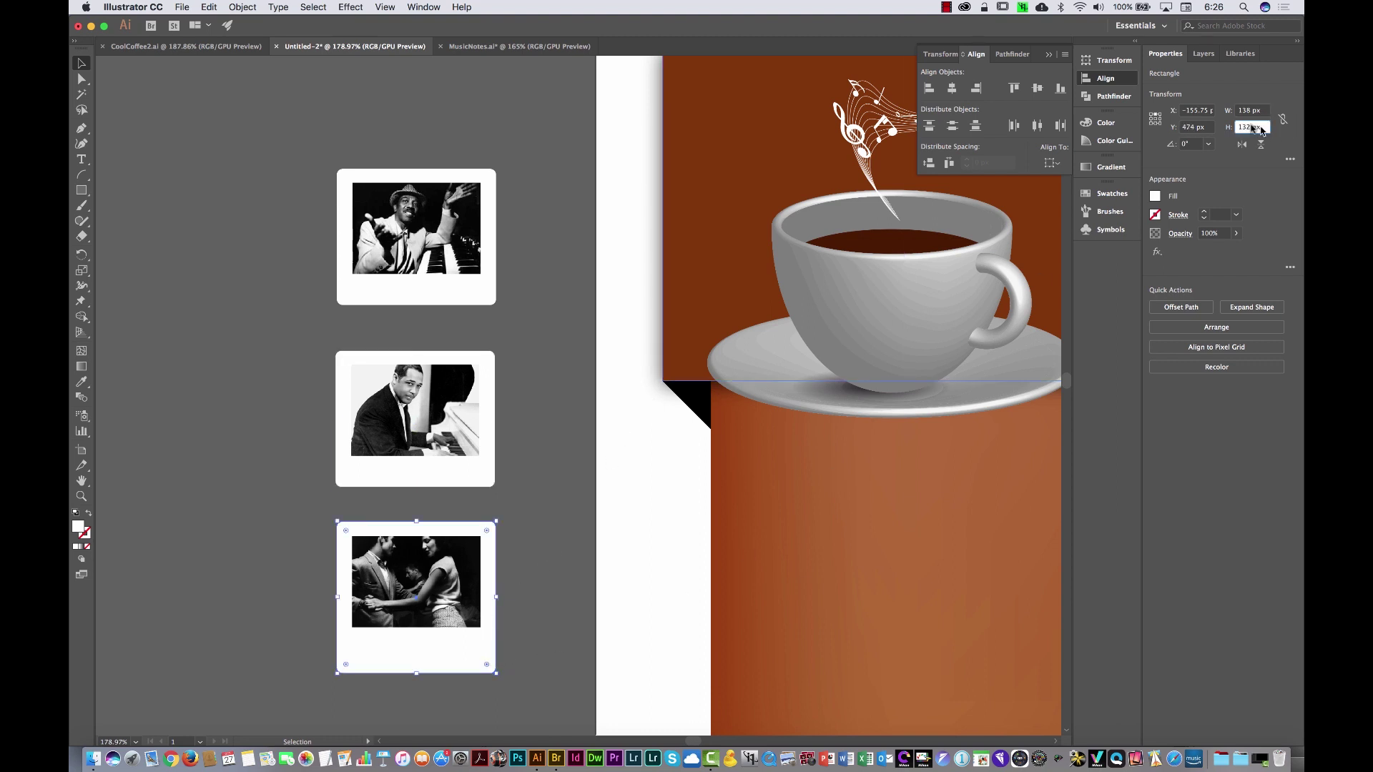
type("118")
key("Return")
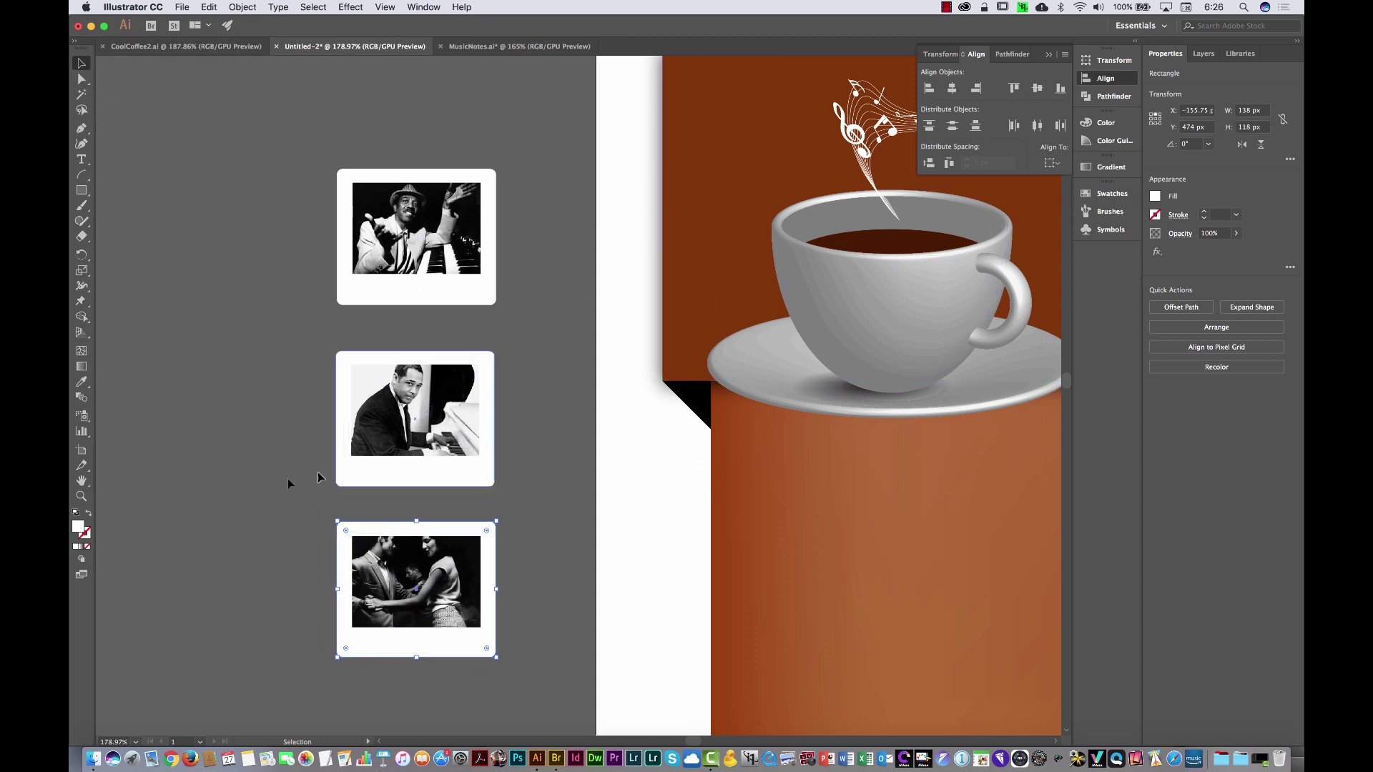
left_click(538, 390)
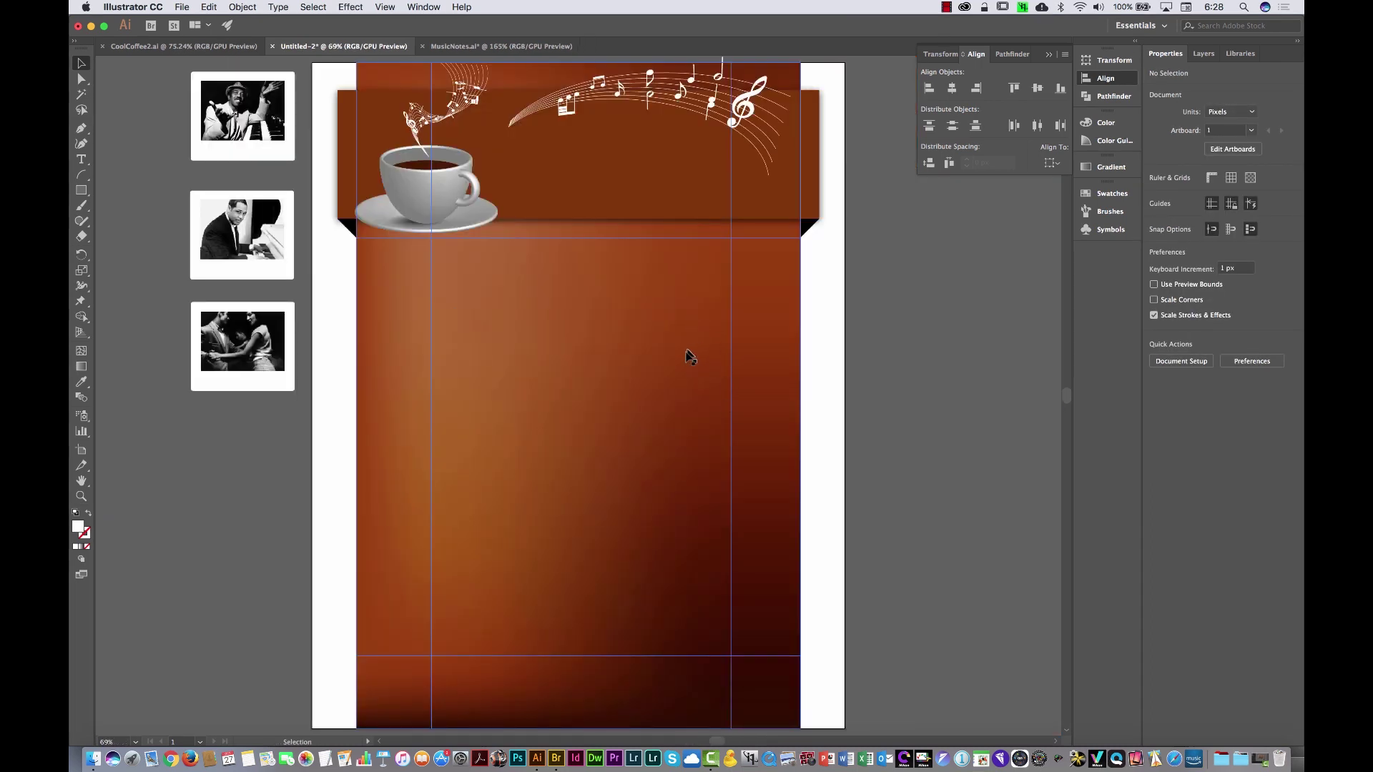
Draw a rectangle about 106 by 34 px above the top Polaroid and fill it with pale yellow, RGB 255, 251, 201
scroll(451, 294, "up", 5)
scroll(451, 295, "left", 2)
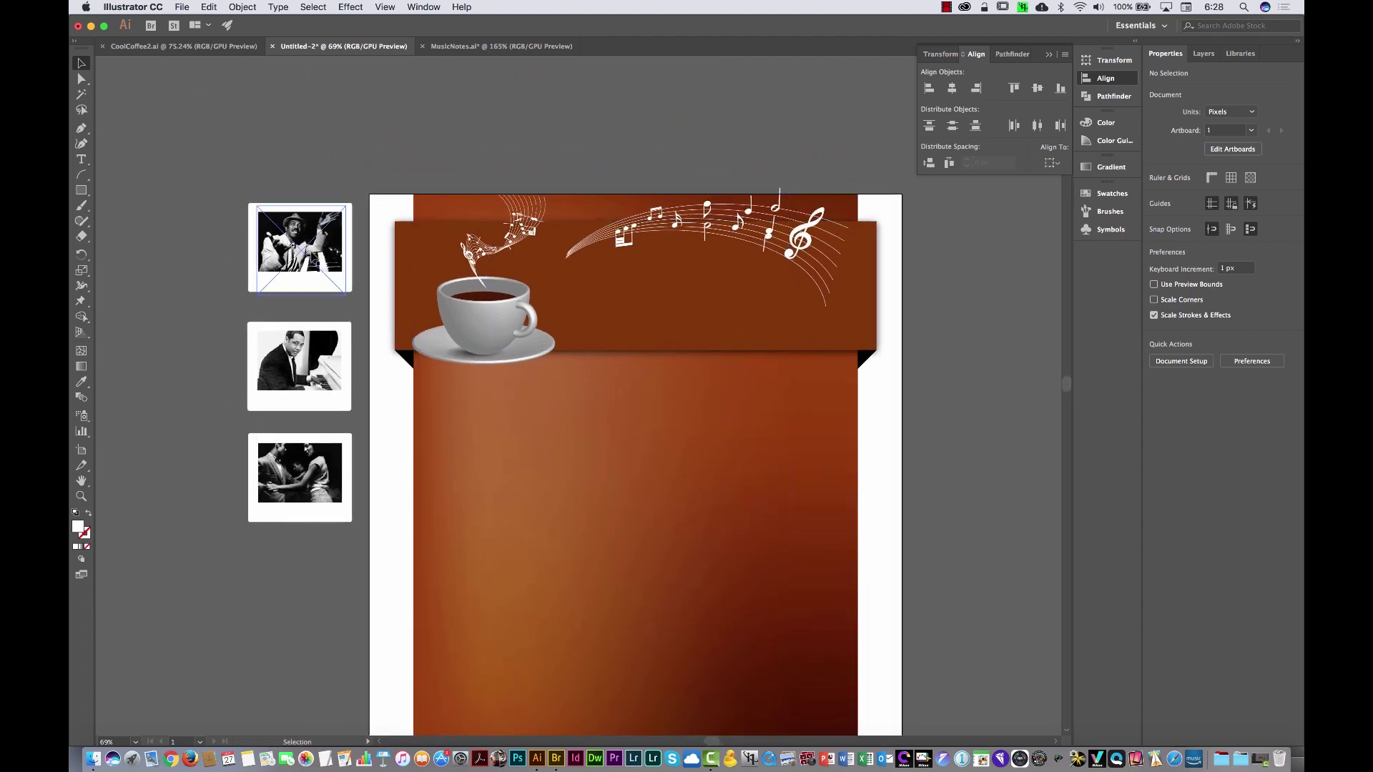
left_click(309, 251)
left_click(306, 182)
left_click_drag(263, 221, 376, 175)
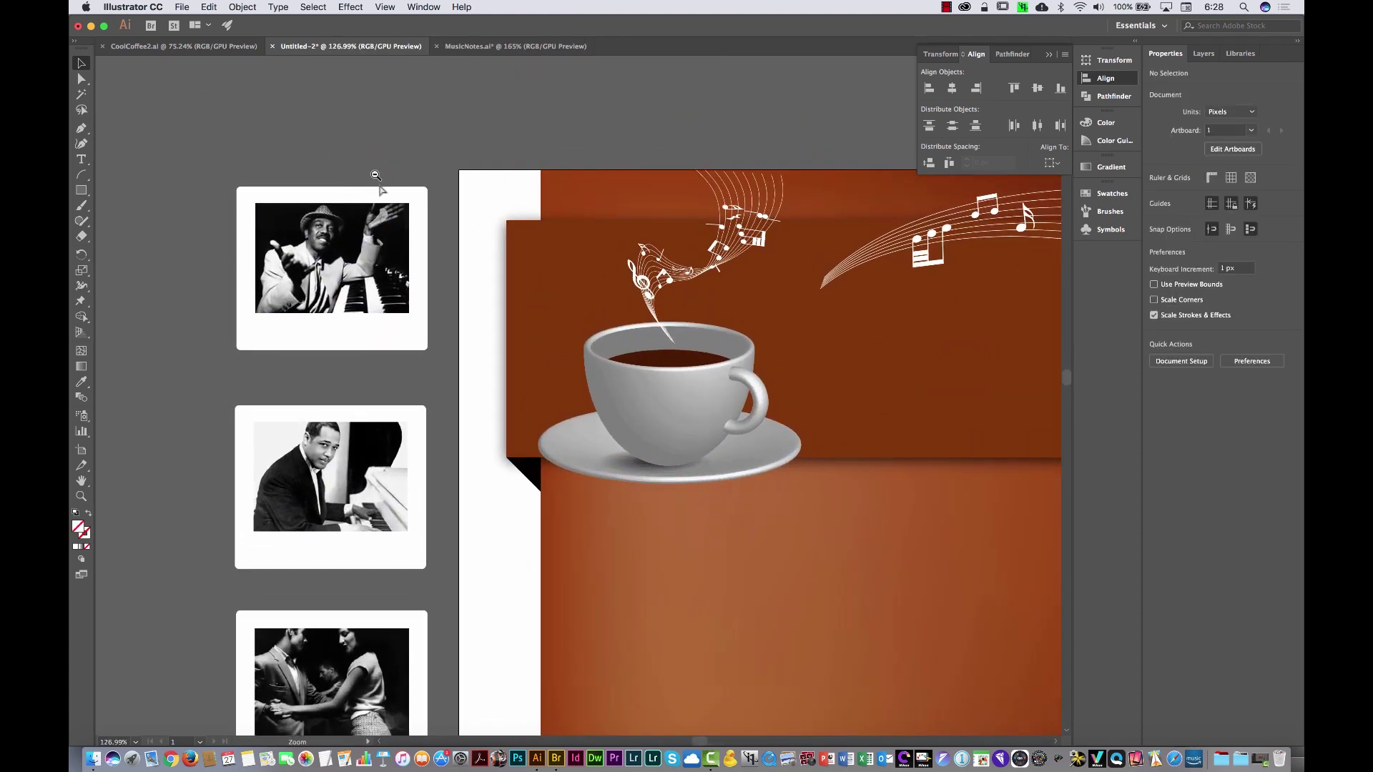
left_click(82, 189)
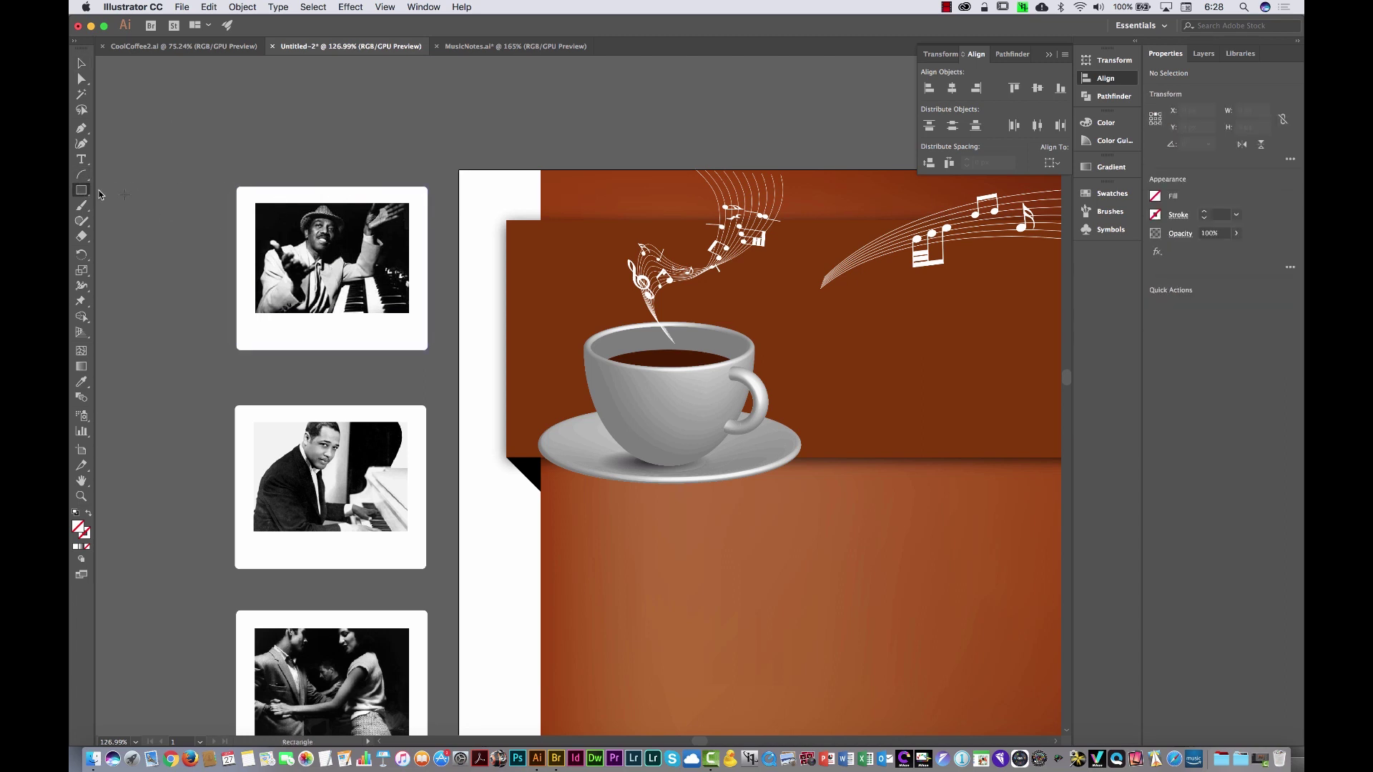
mouse_move(290, 136)
left_mouse_down()
mouse_move(377, 163)
mouse_move(389, 102)
mouse_move(454, 86)
left_mouse_up()
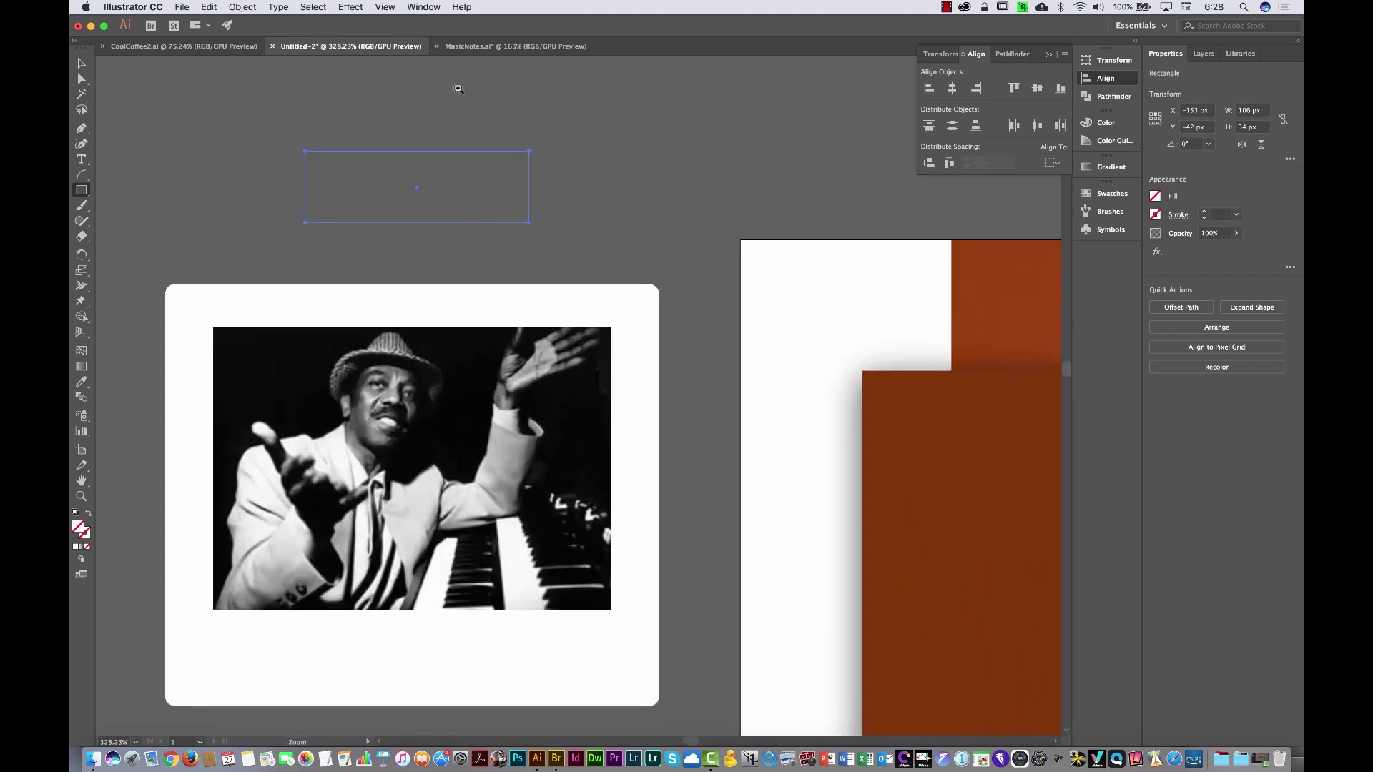
left_click(1171, 198)
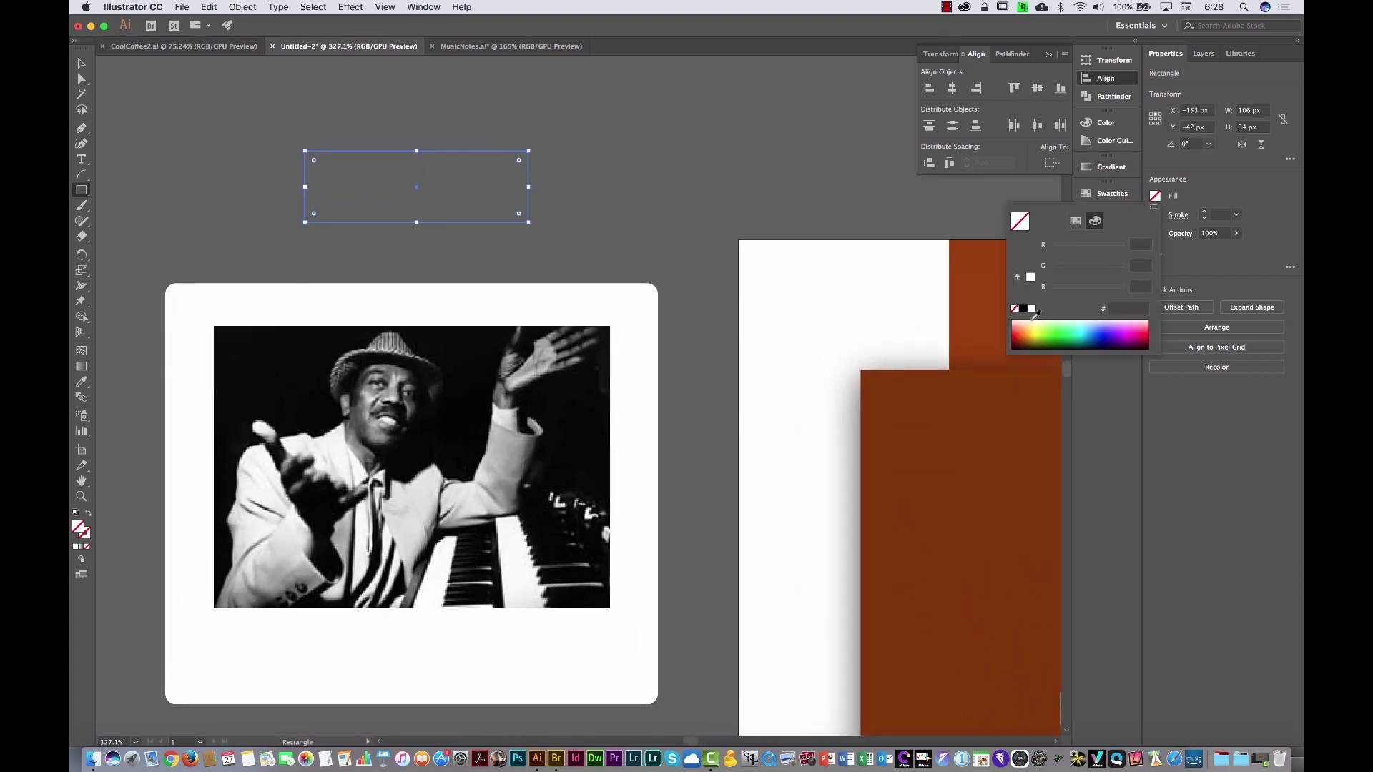
left_click(1038, 320)
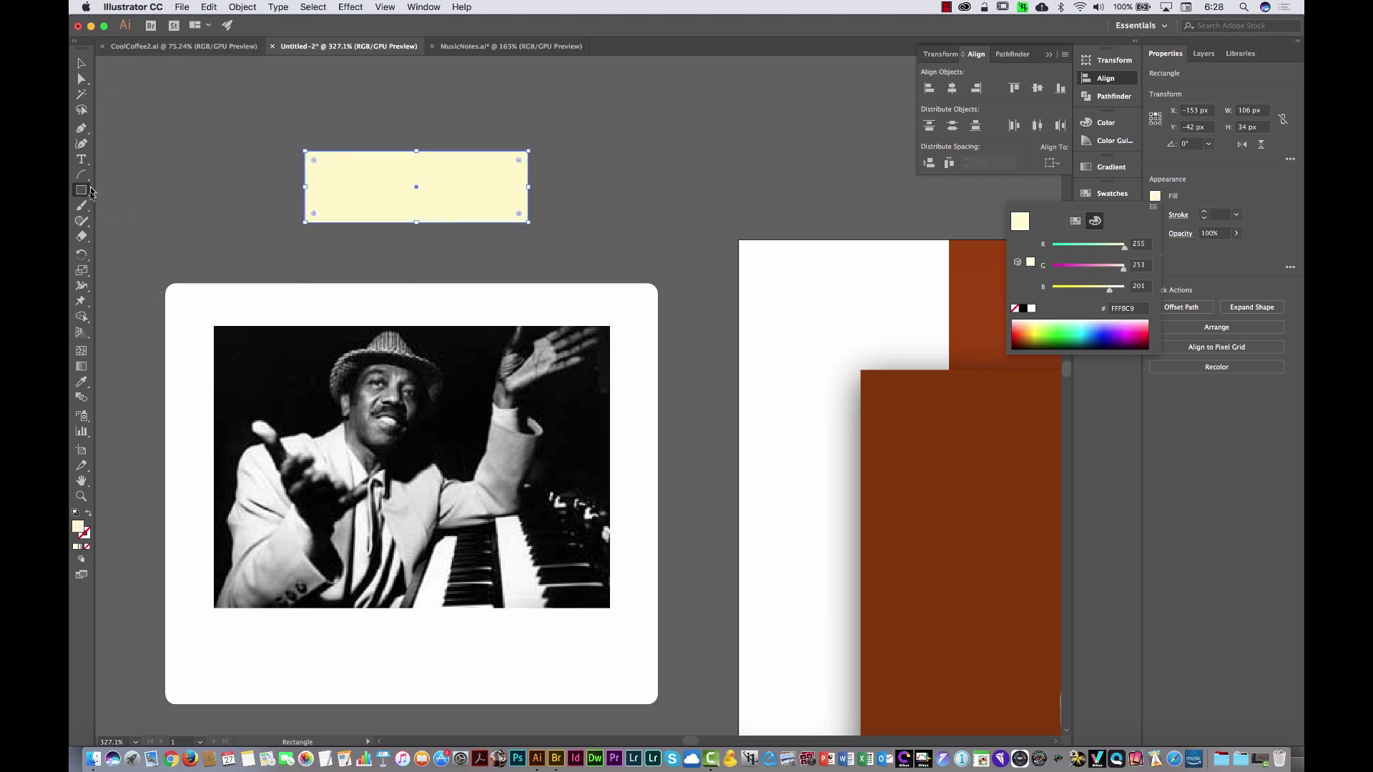
Erase irregular curved bites from both ends of the yellow rectangle so it looks like torn tape
left_click(89, 235)
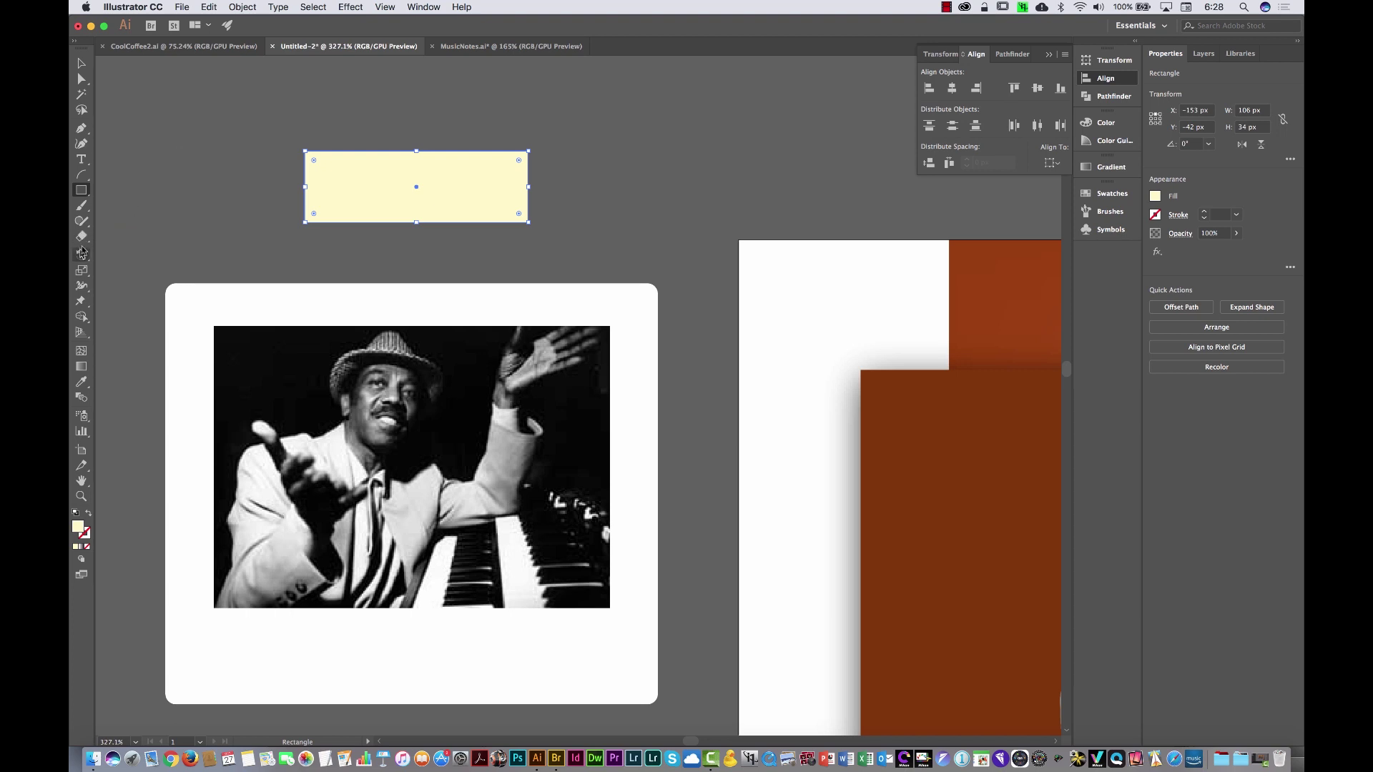
left_click(82, 237)
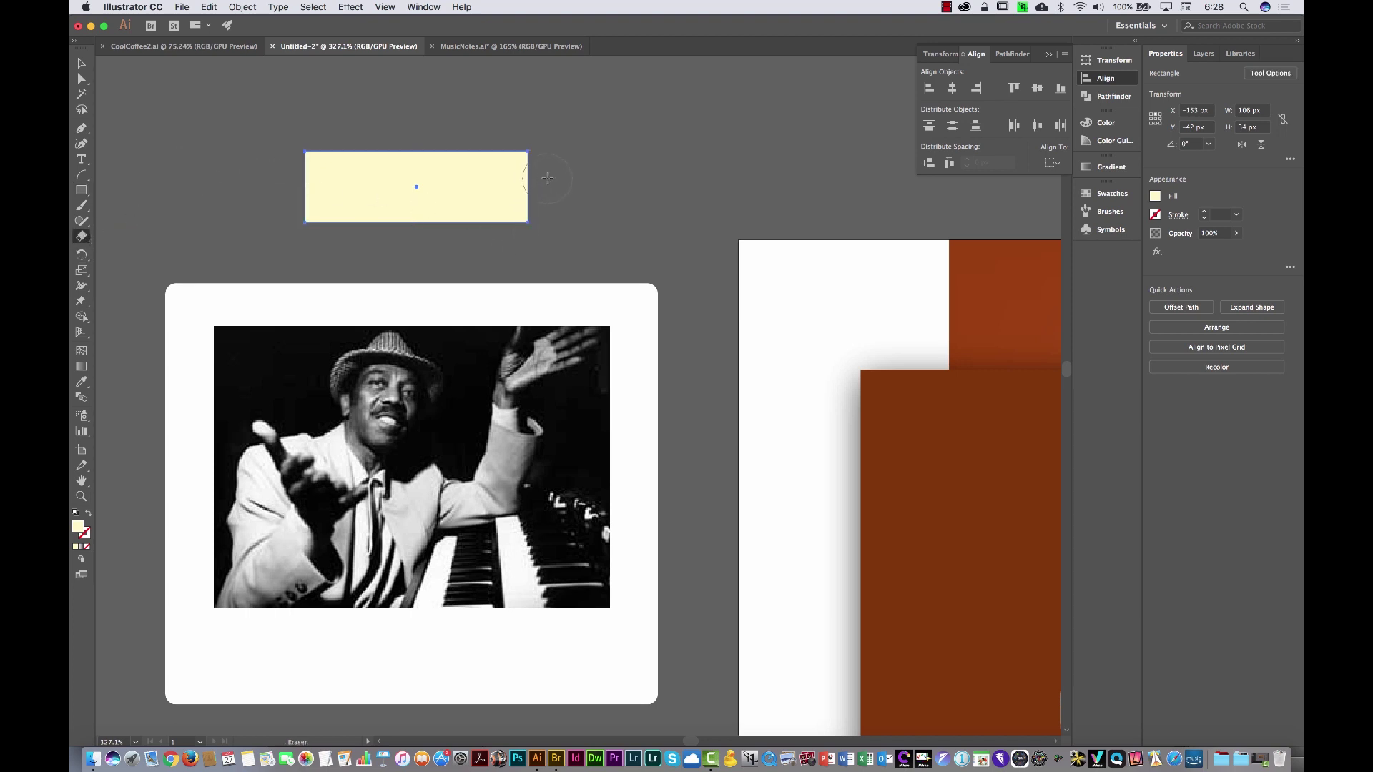
left_click_drag(556, 174, 550, 204)
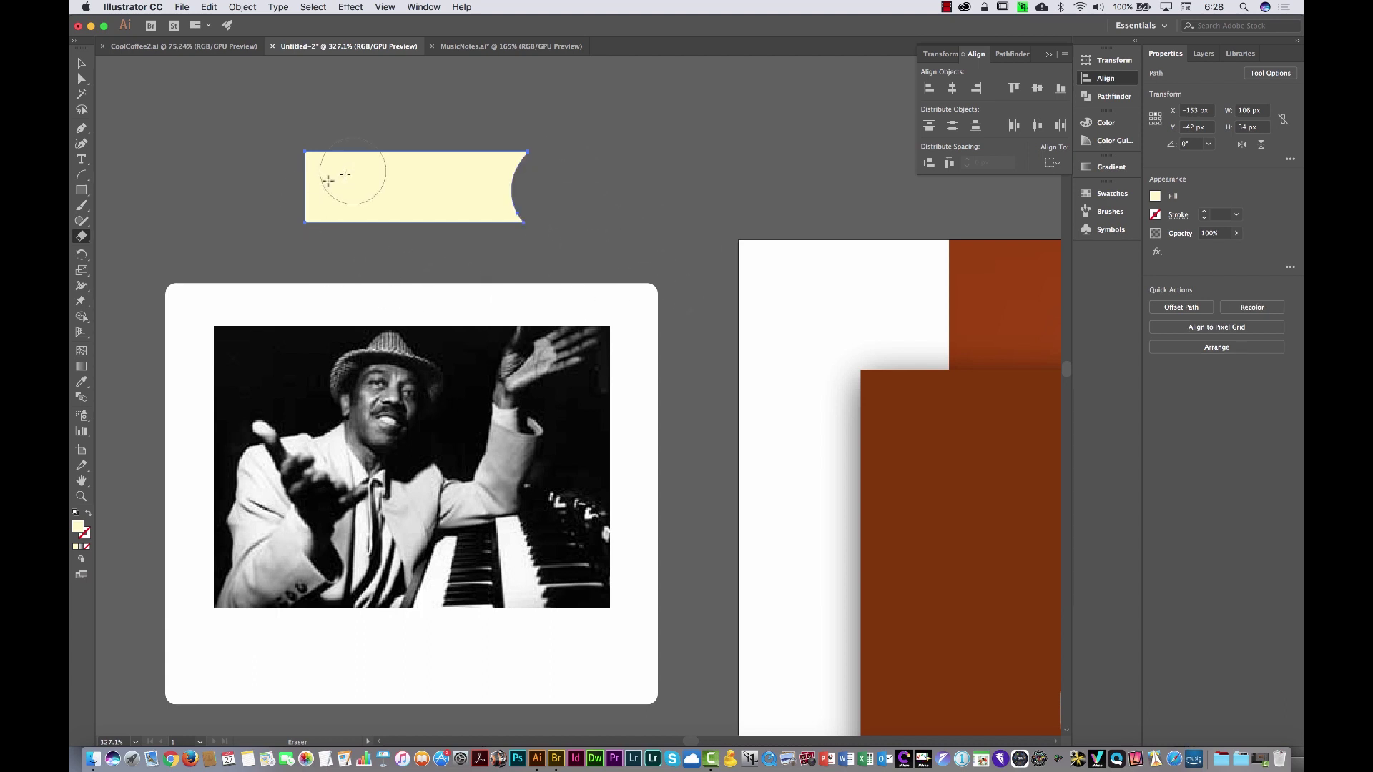
mouse_move(286, 159)
left_mouse_down()
mouse_move(221, 242)
mouse_move(293, 214)
left_mouse_up()
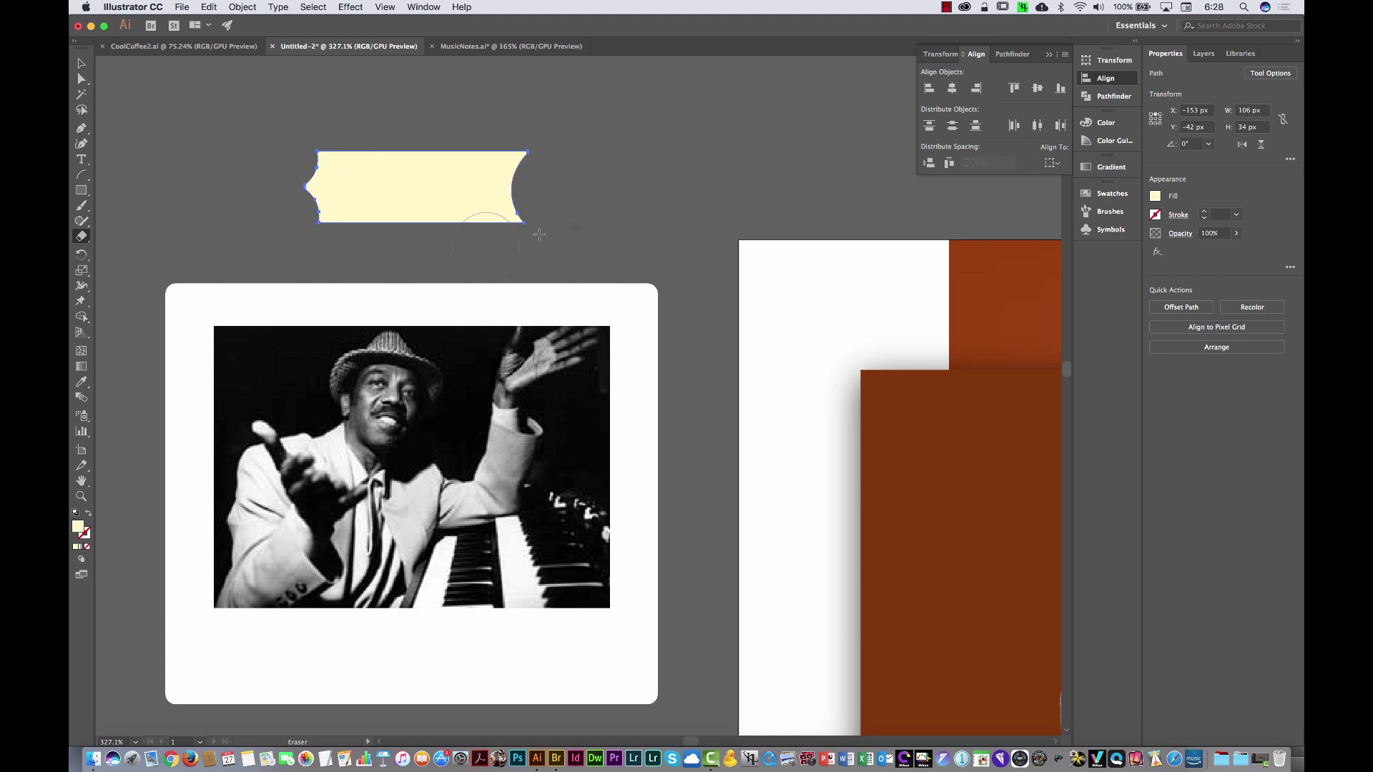
left_click_drag(549, 180, 550, 152)
Place the yellow tape across the top Polaroid's upper edge, tilted about 7°, and lower its opacity to about 82%
key("v")
mouse_move(428, 198)
left_mouse_down()
mouse_move(438, 307)
mouse_move(418, 305)
left_mouse_up()
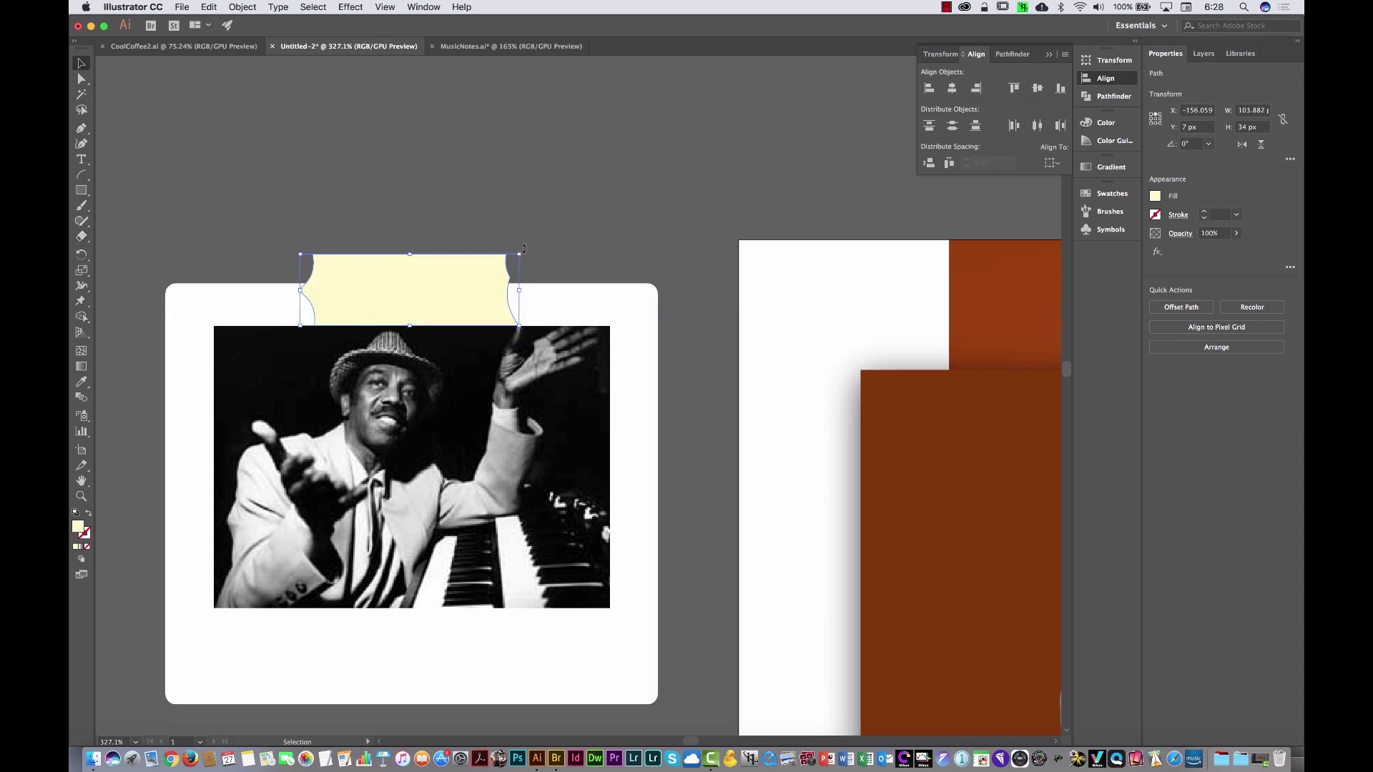
left_click_drag(524, 248, 520, 227)
left_click_drag(484, 289, 481, 290)
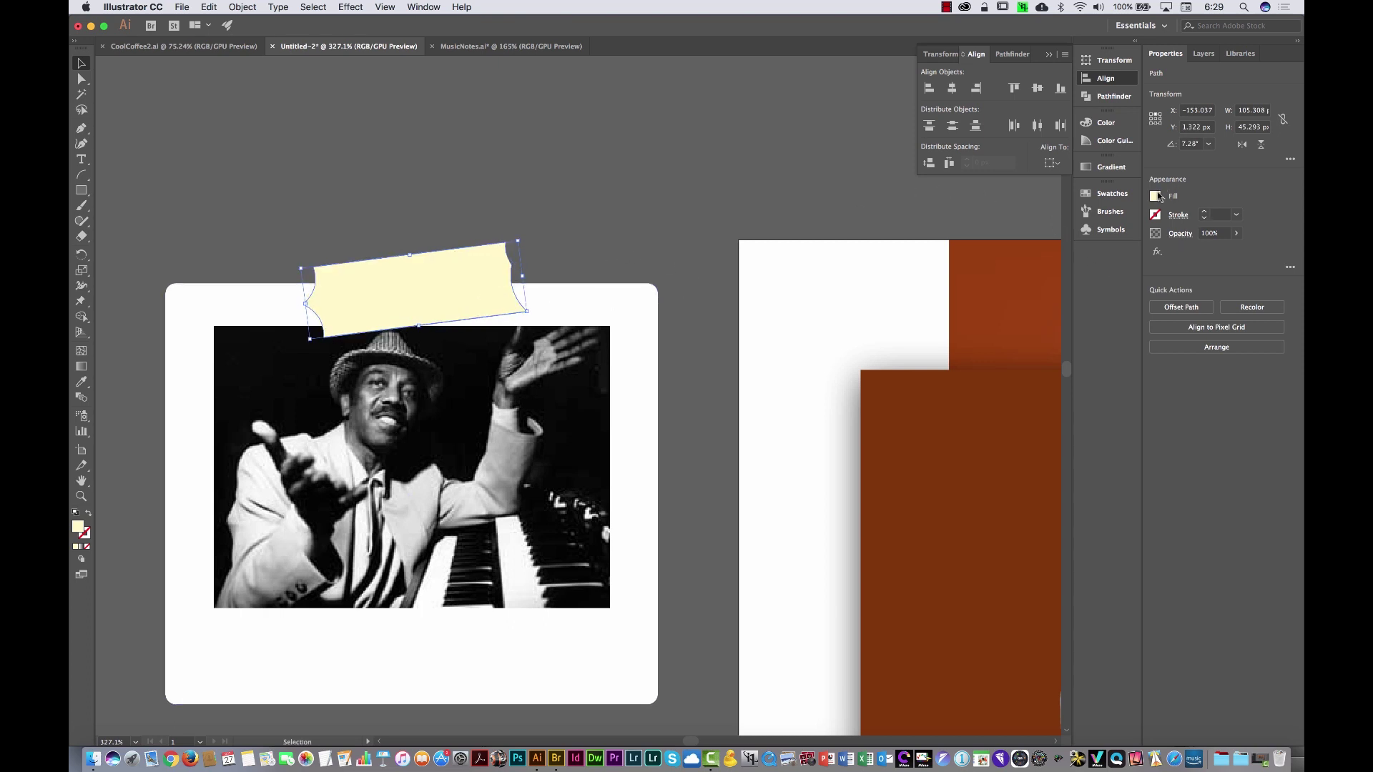
left_click(1236, 236)
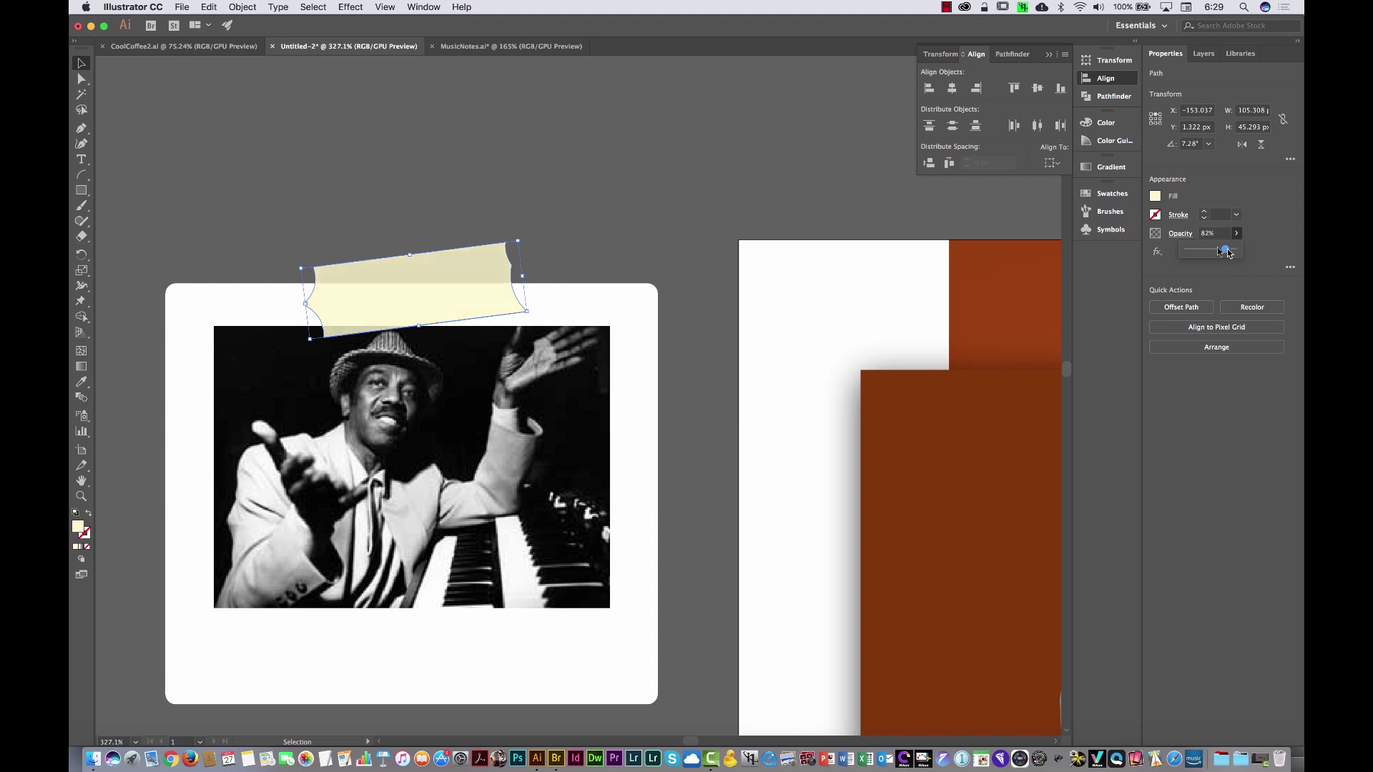
left_click(549, 232)
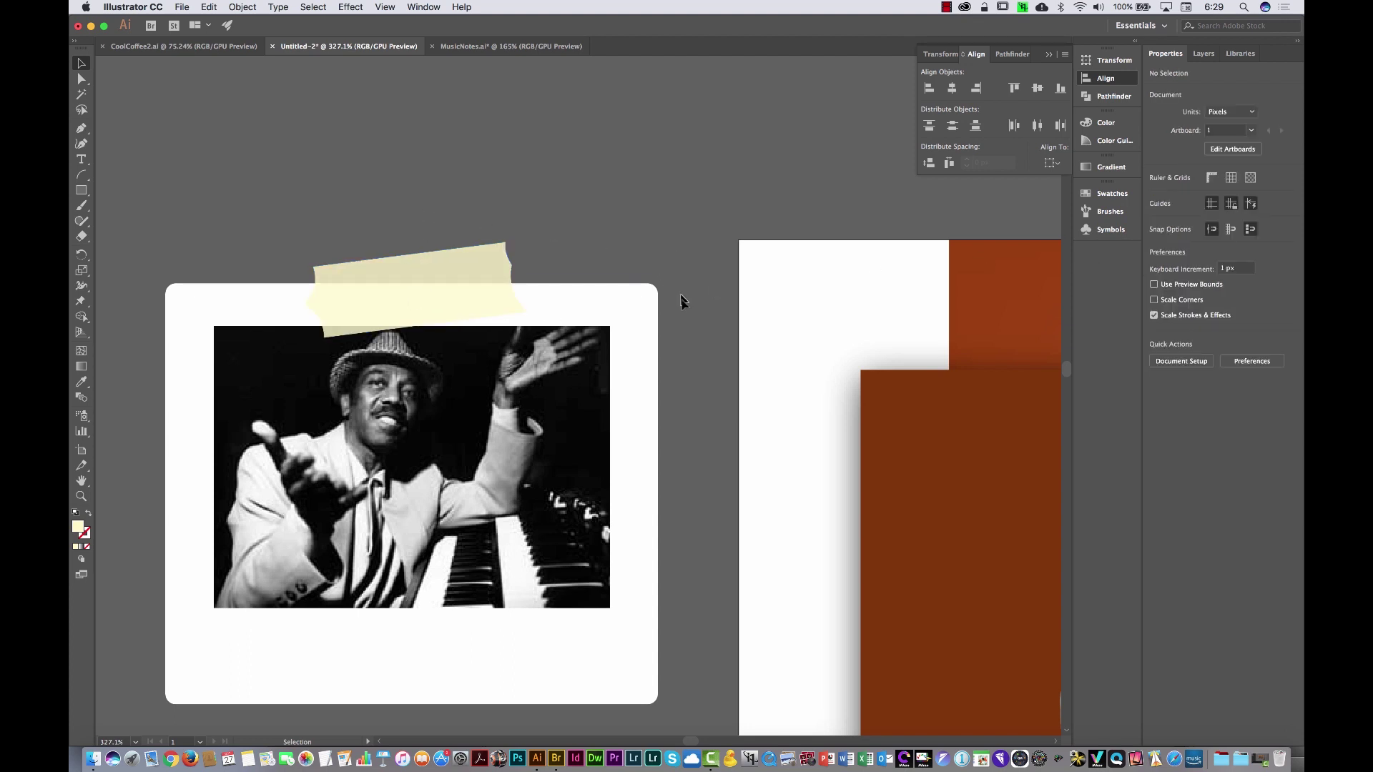
Add a Multiply drop shadow to the top Polaroid's white card with 75% opacity, X offset 0, Y offset 4 px and 8 px blur
left_click(645, 414)
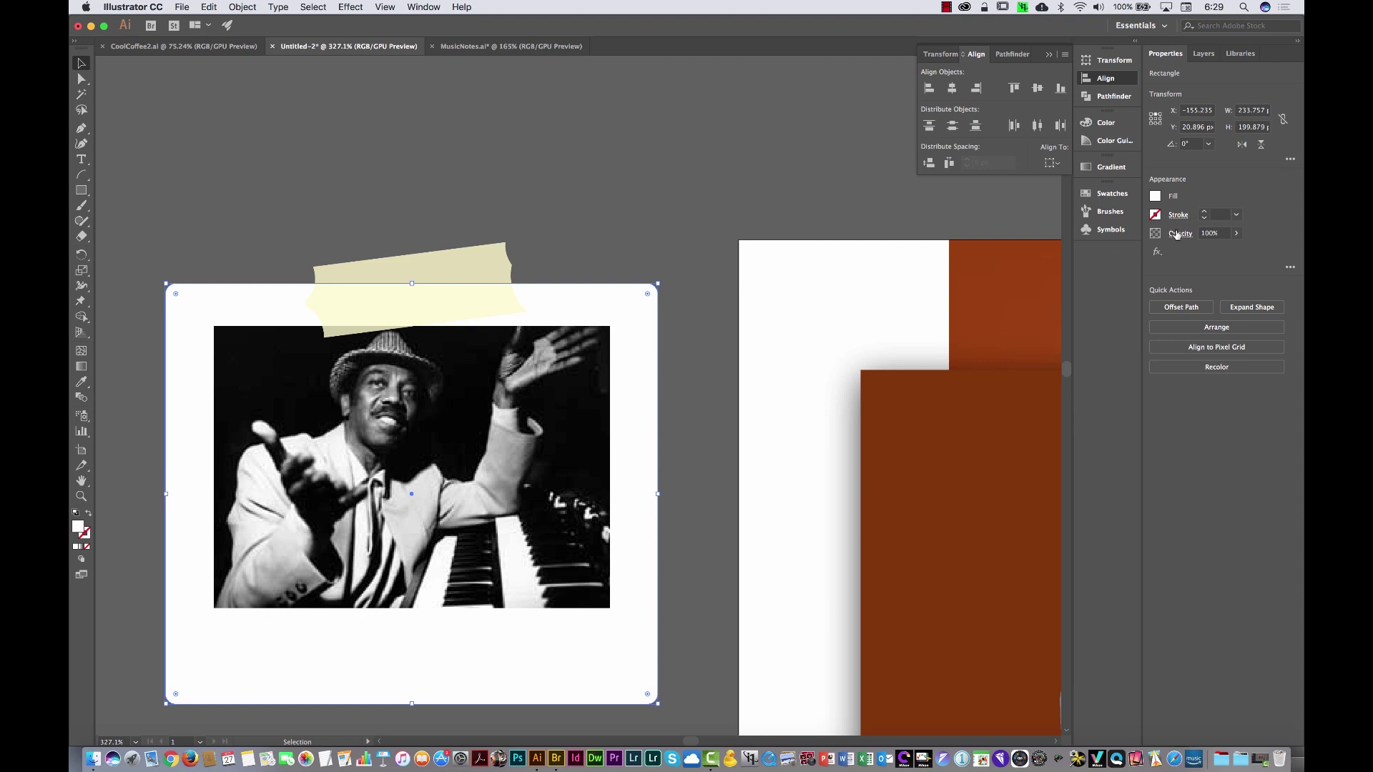
left_click(1157, 254)
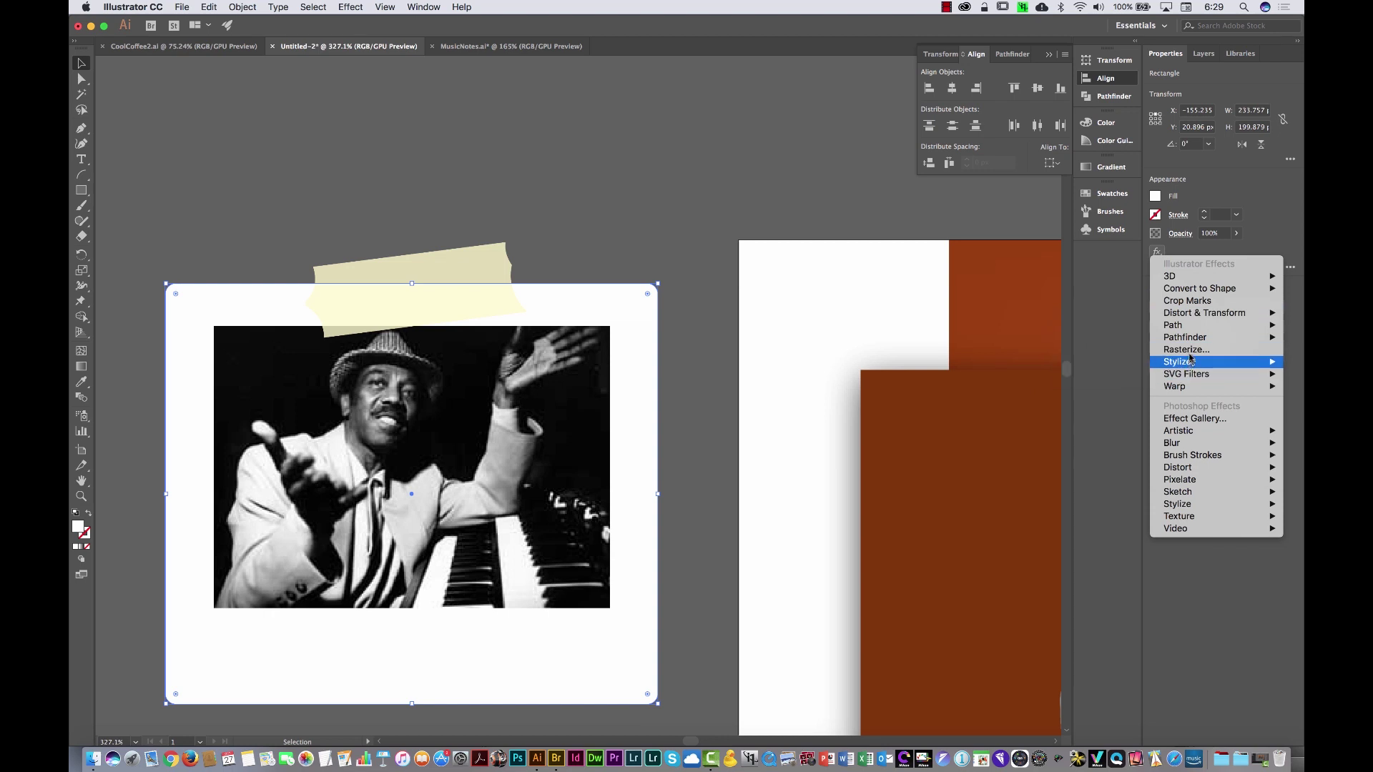
mouse_move(1189, 363)
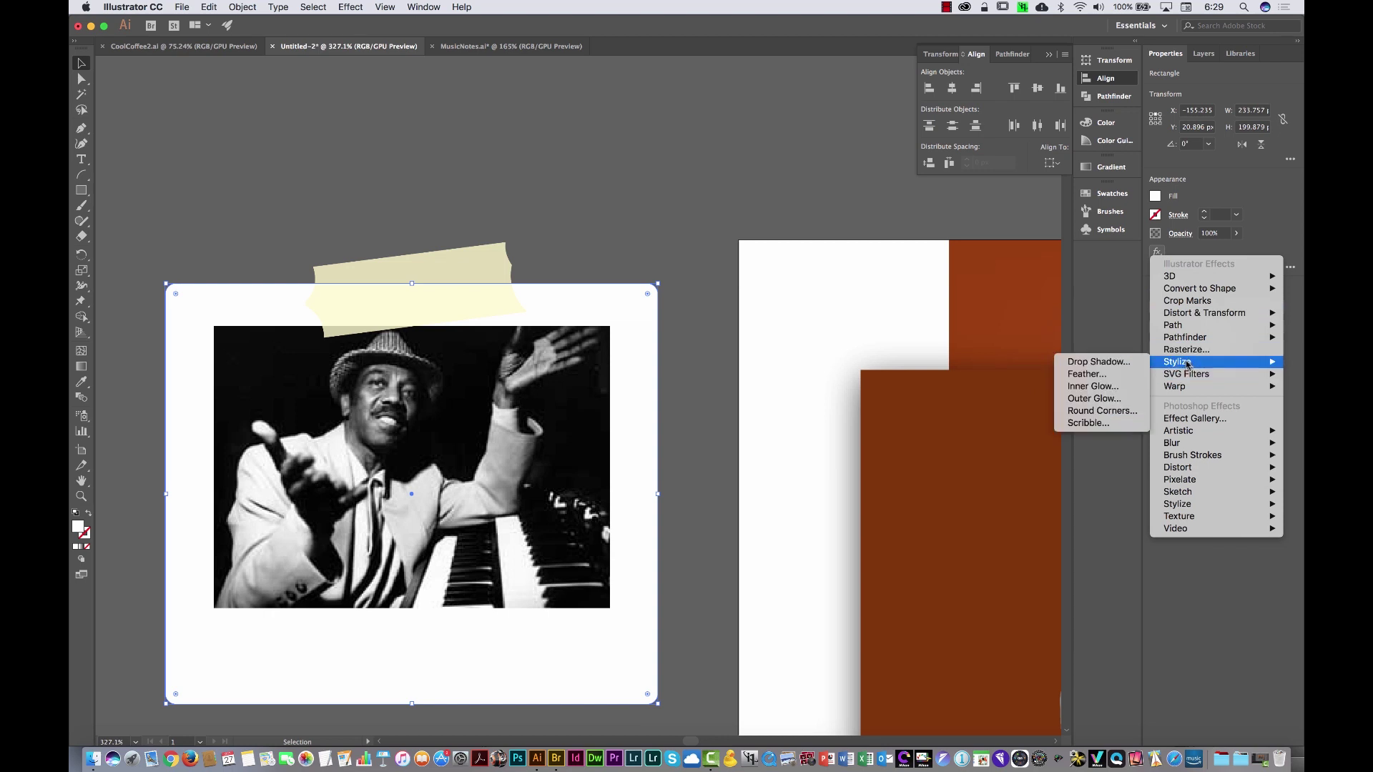
left_click(1121, 364)
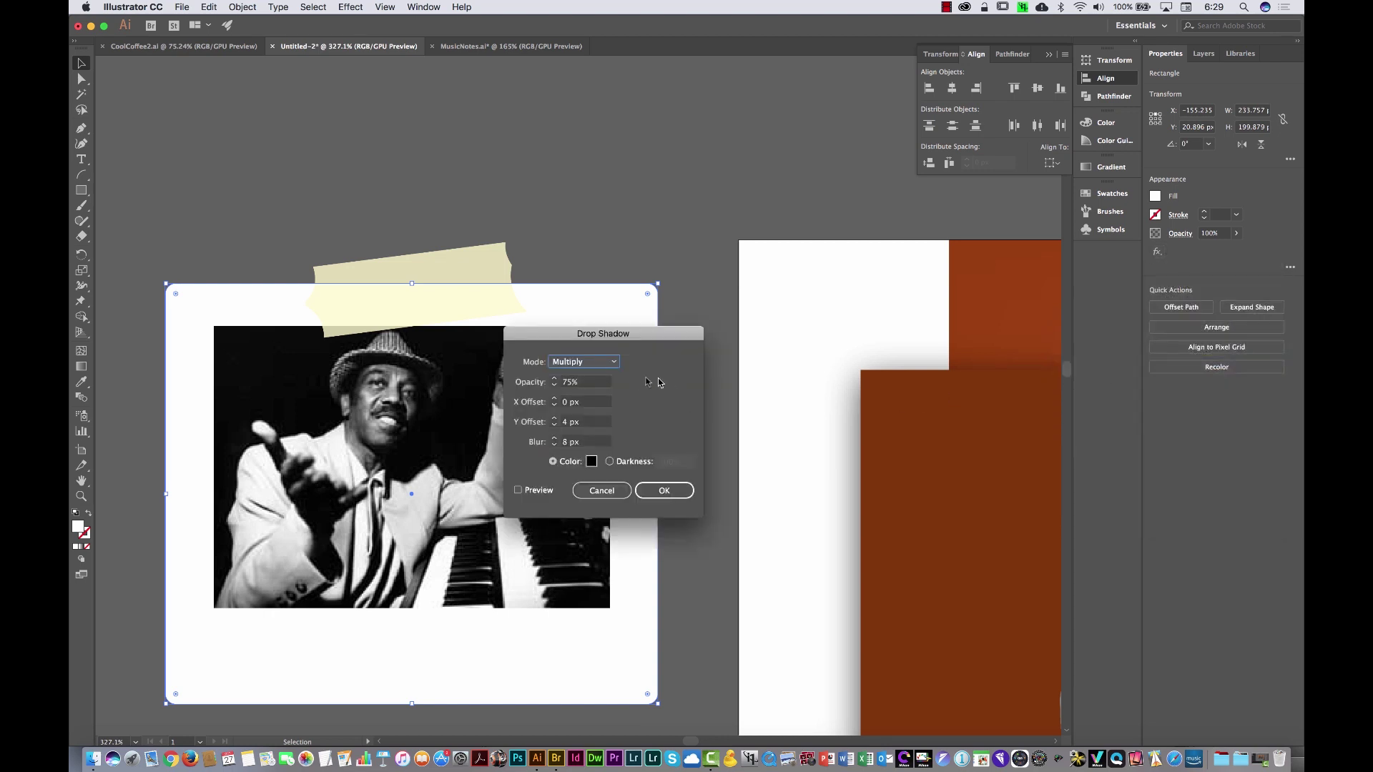
left_click(537, 491)
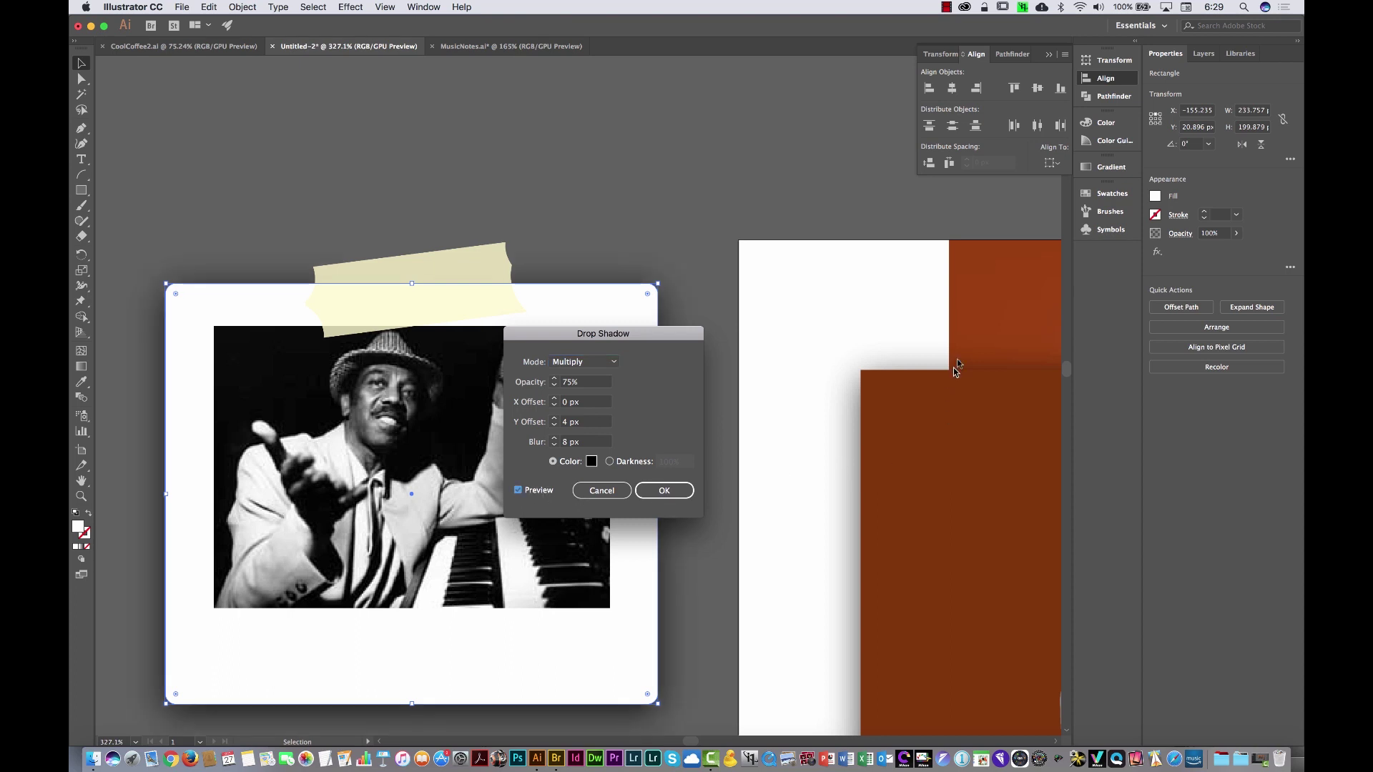
left_click(666, 489)
left_click(719, 557)
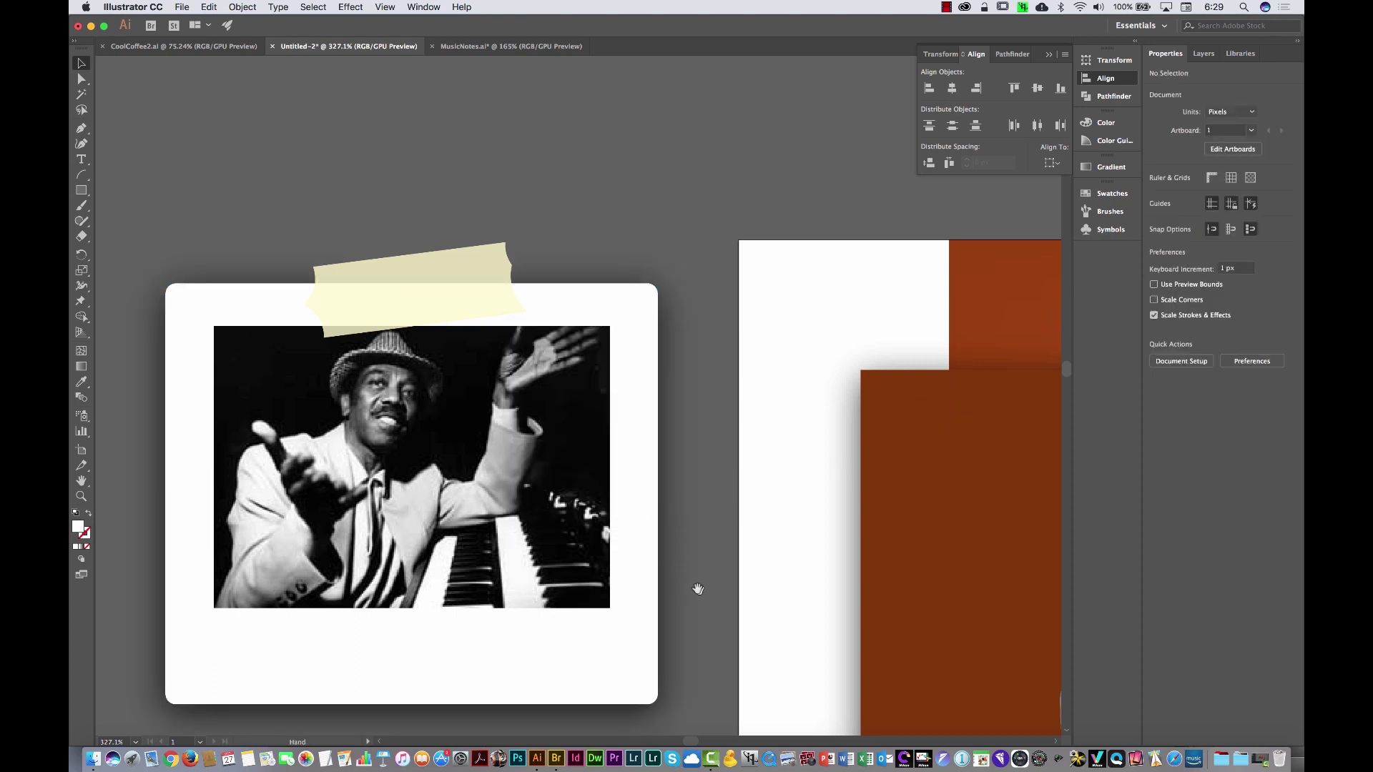
Apply a drop shadow with the default settings to the middle Polaroid's white card
left_click_drag(696, 592, 713, 252)
left_click_drag(701, 382, 600, 474)
left_click_drag(721, 483, 683, 380)
left_click(635, 382)
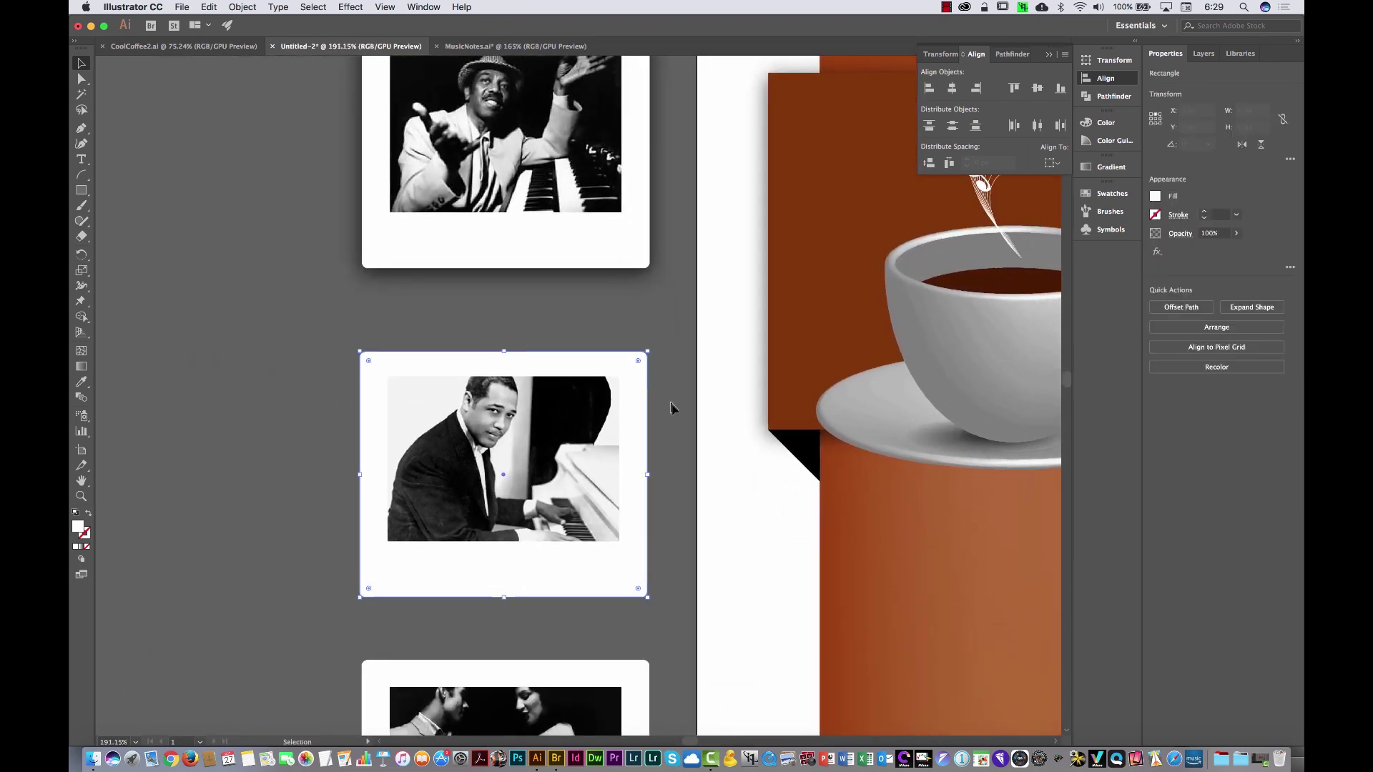
left_click(1158, 254)
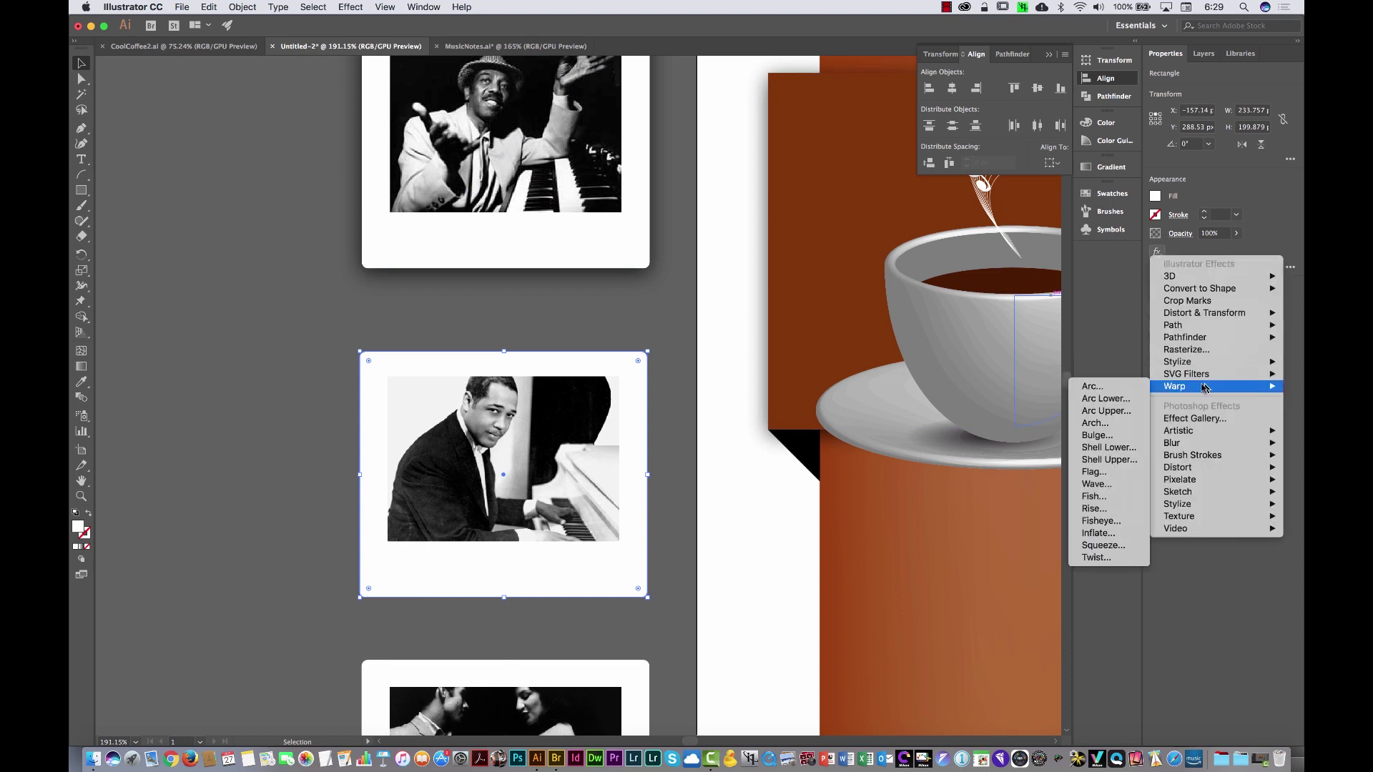
mouse_move(1186, 362)
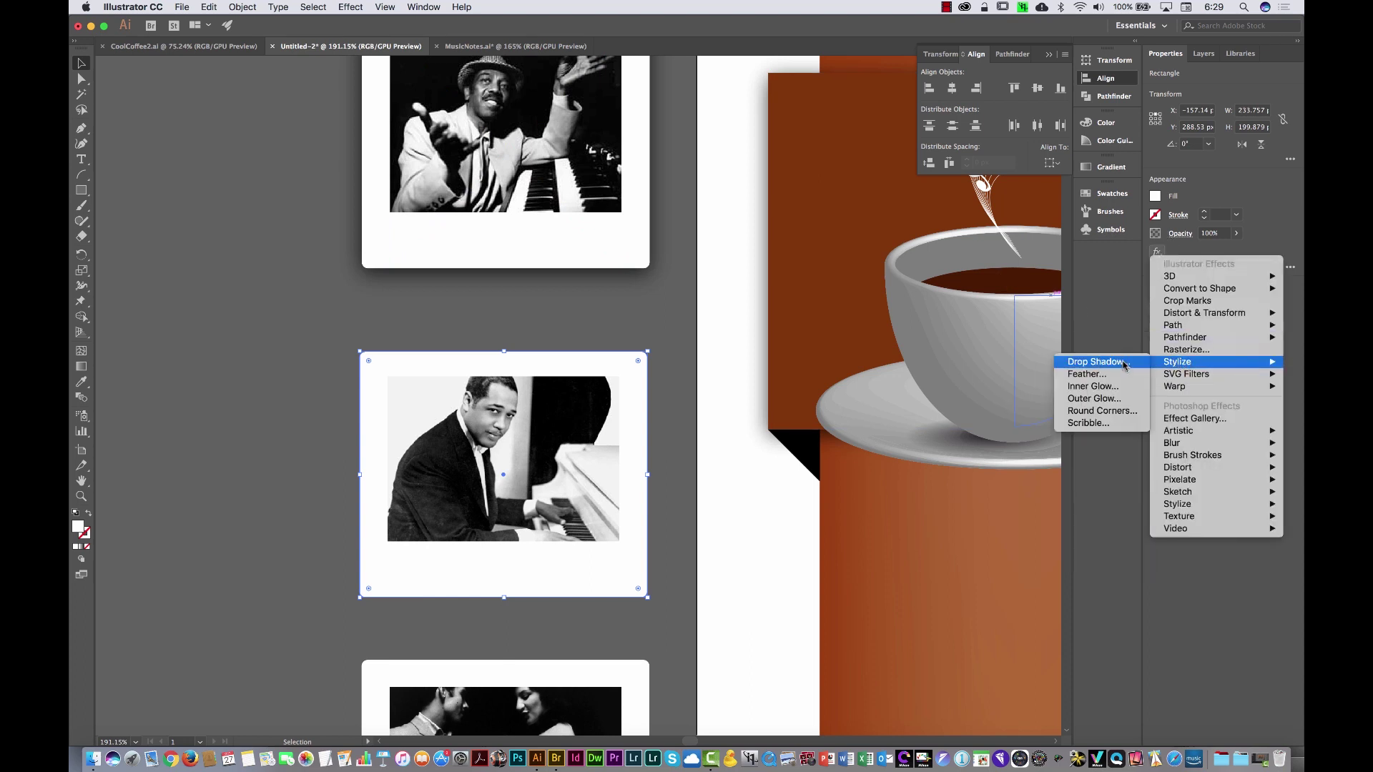
left_click(1099, 362)
left_click(666, 491)
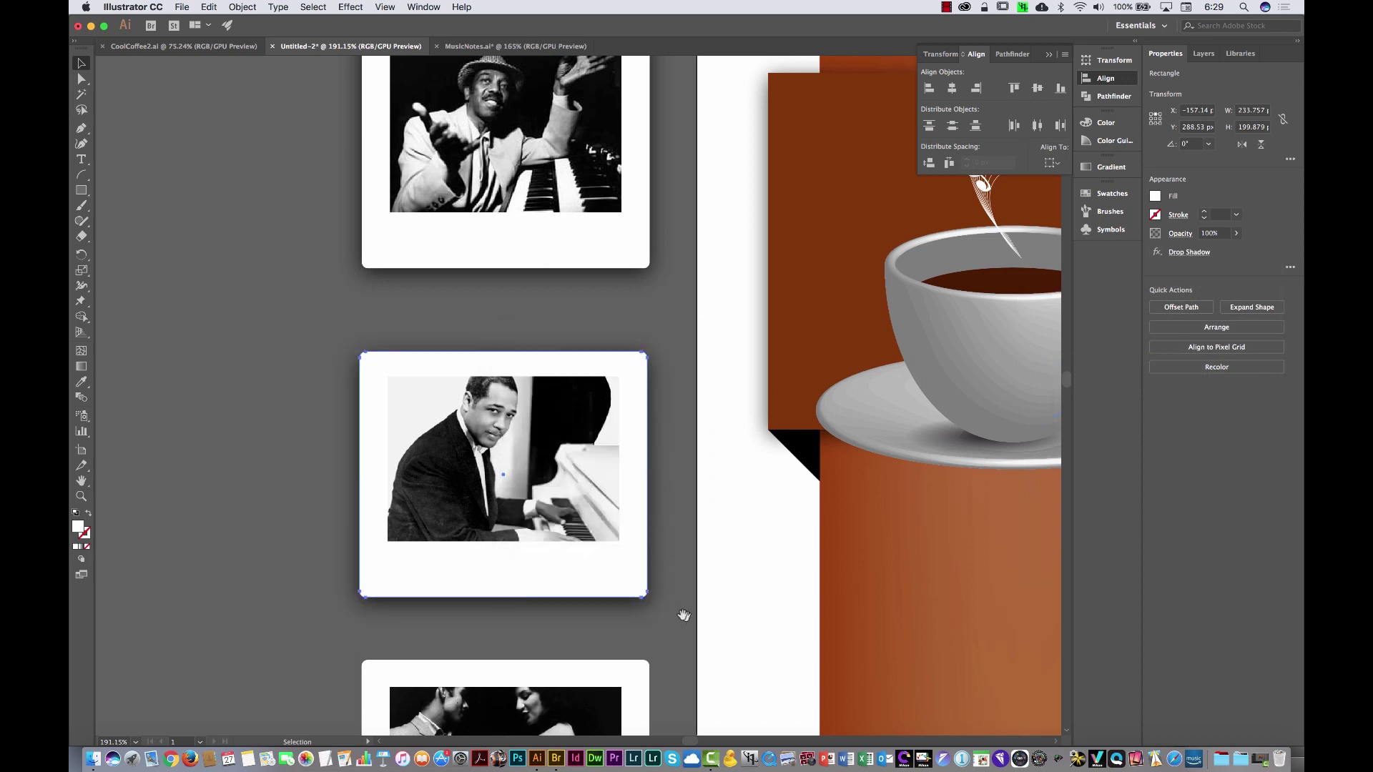
Give the bottom Polaroid's white card a Multiply drop shadow at 75% opacity, with a 4 px Y offset and 8 px blur
left_click_drag(680, 612, 684, 390)
left_click(650, 465)
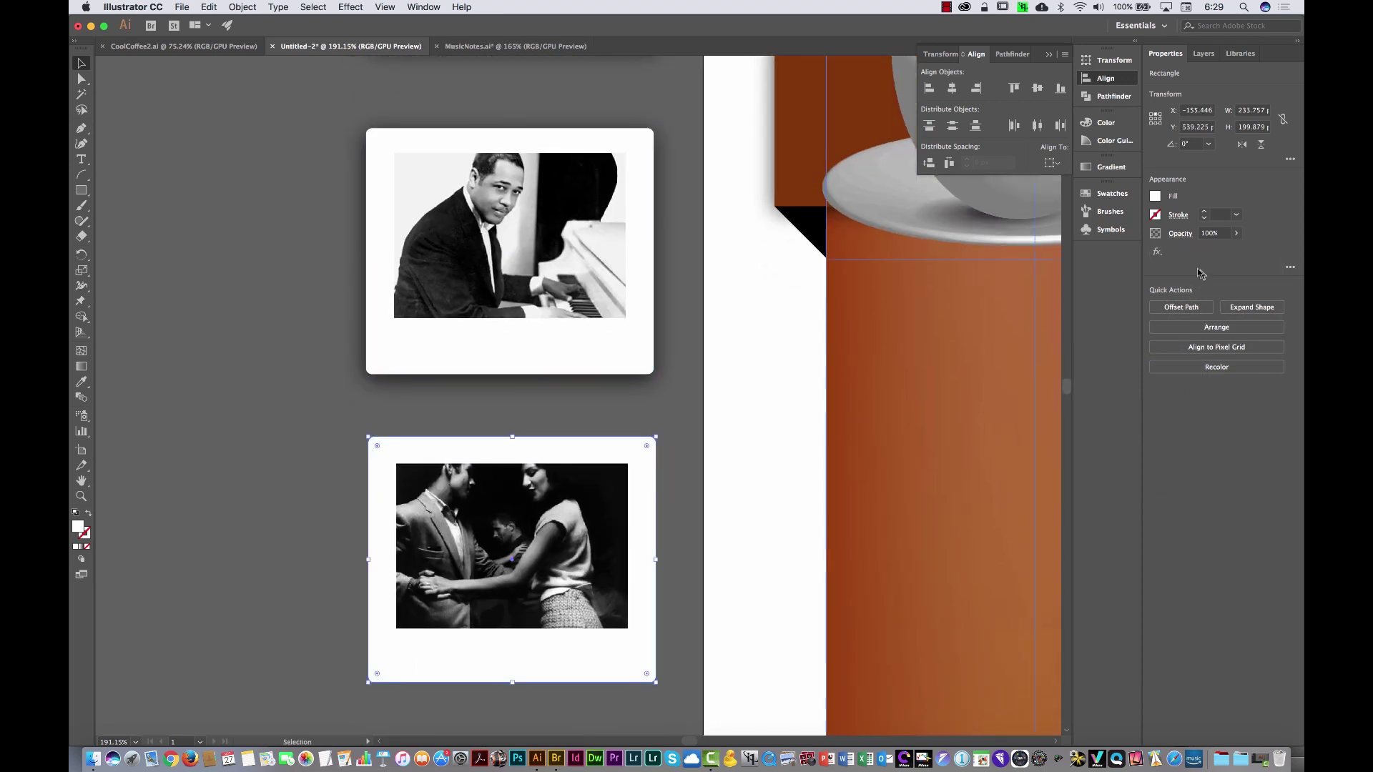
left_click(1158, 253)
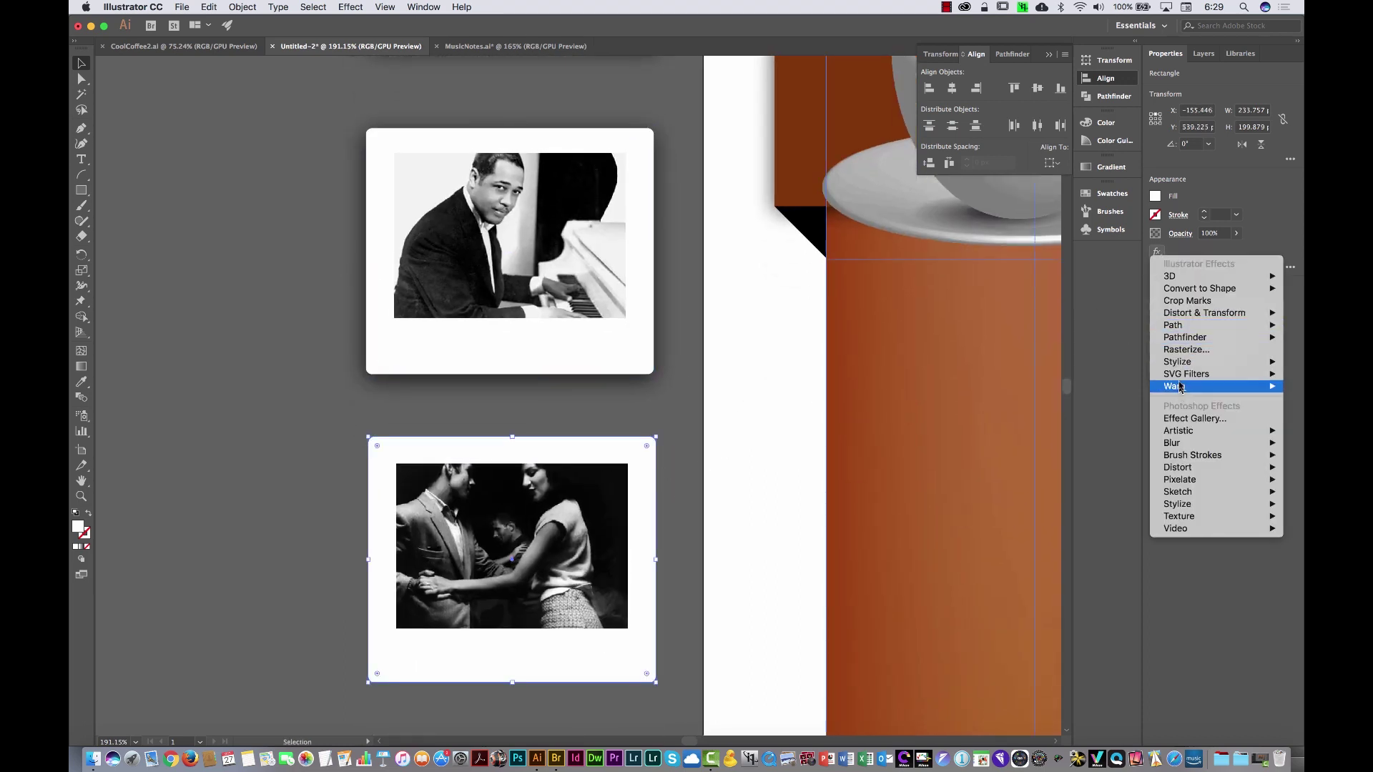
mouse_move(1184, 365)
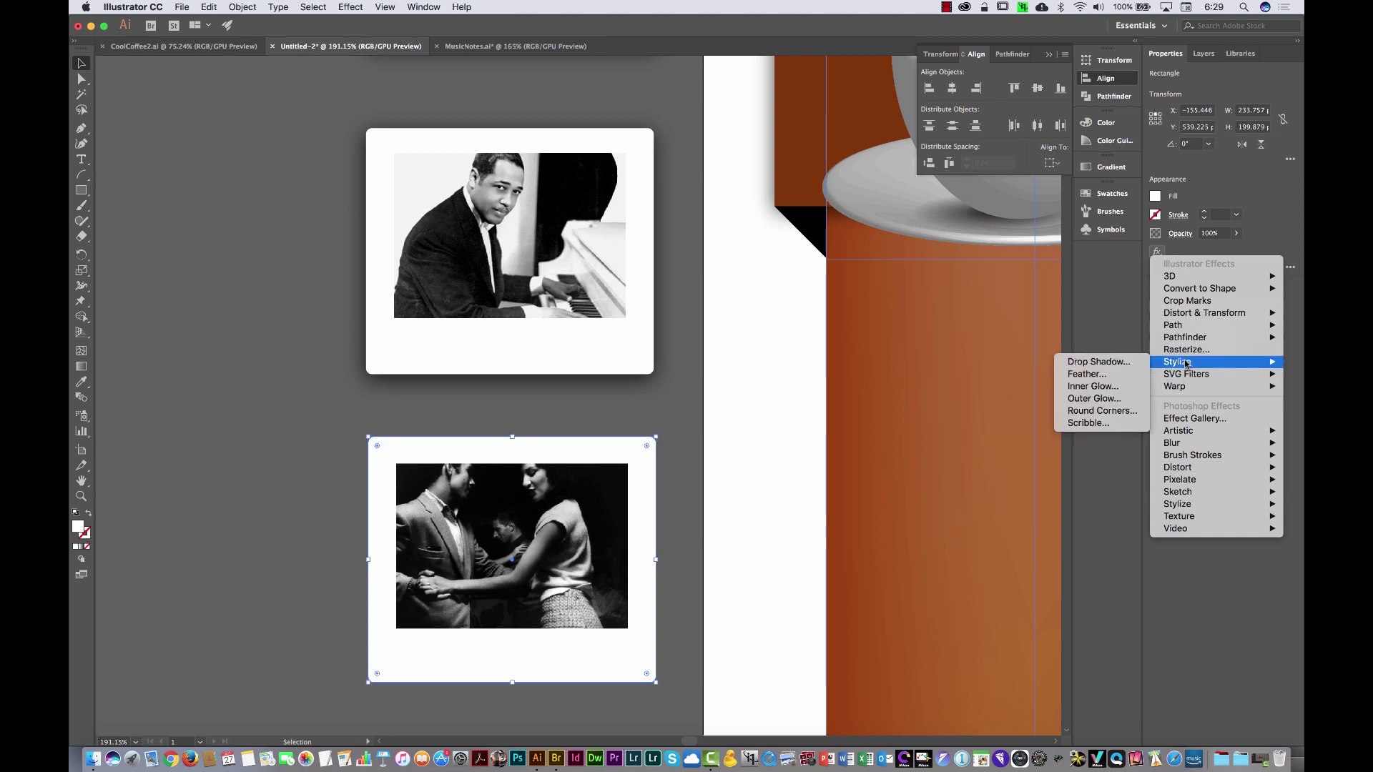
left_click(1125, 363)
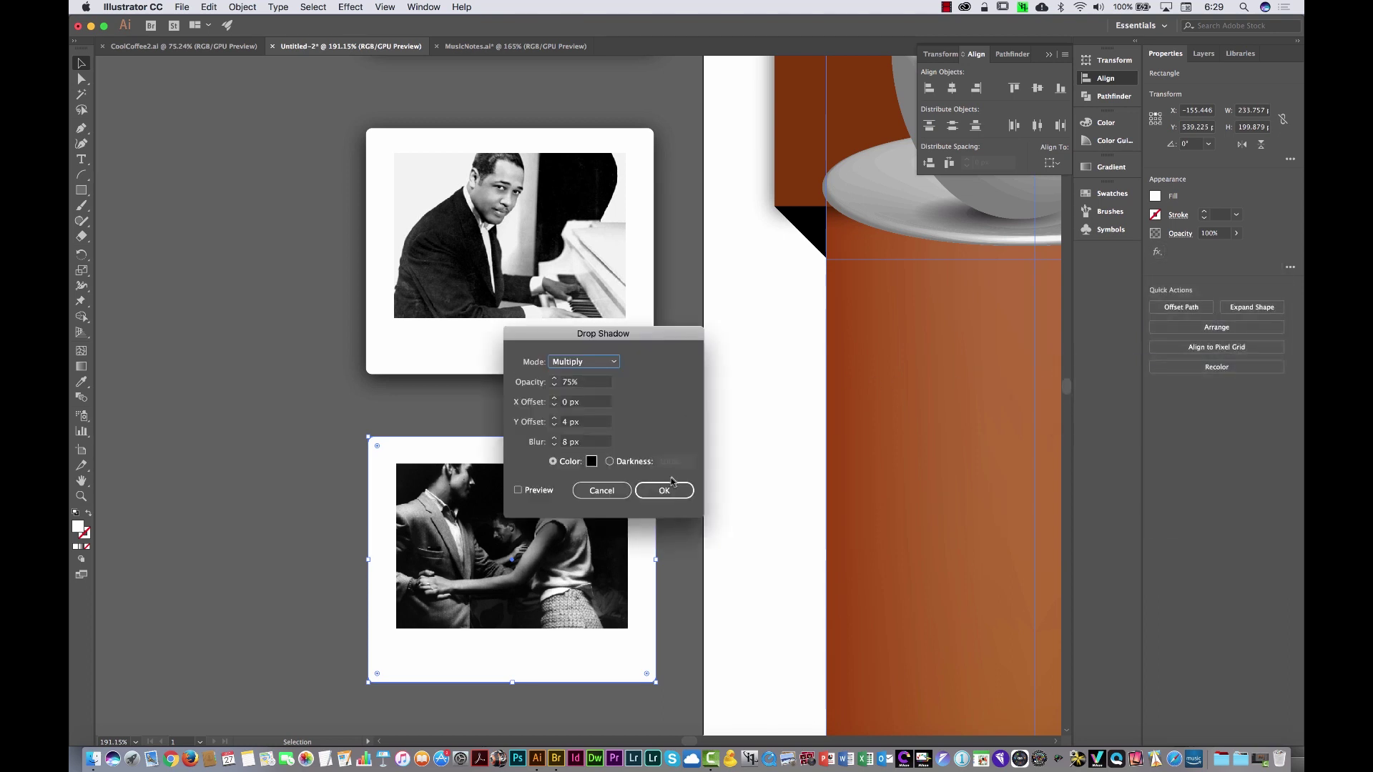
left_click(665, 491)
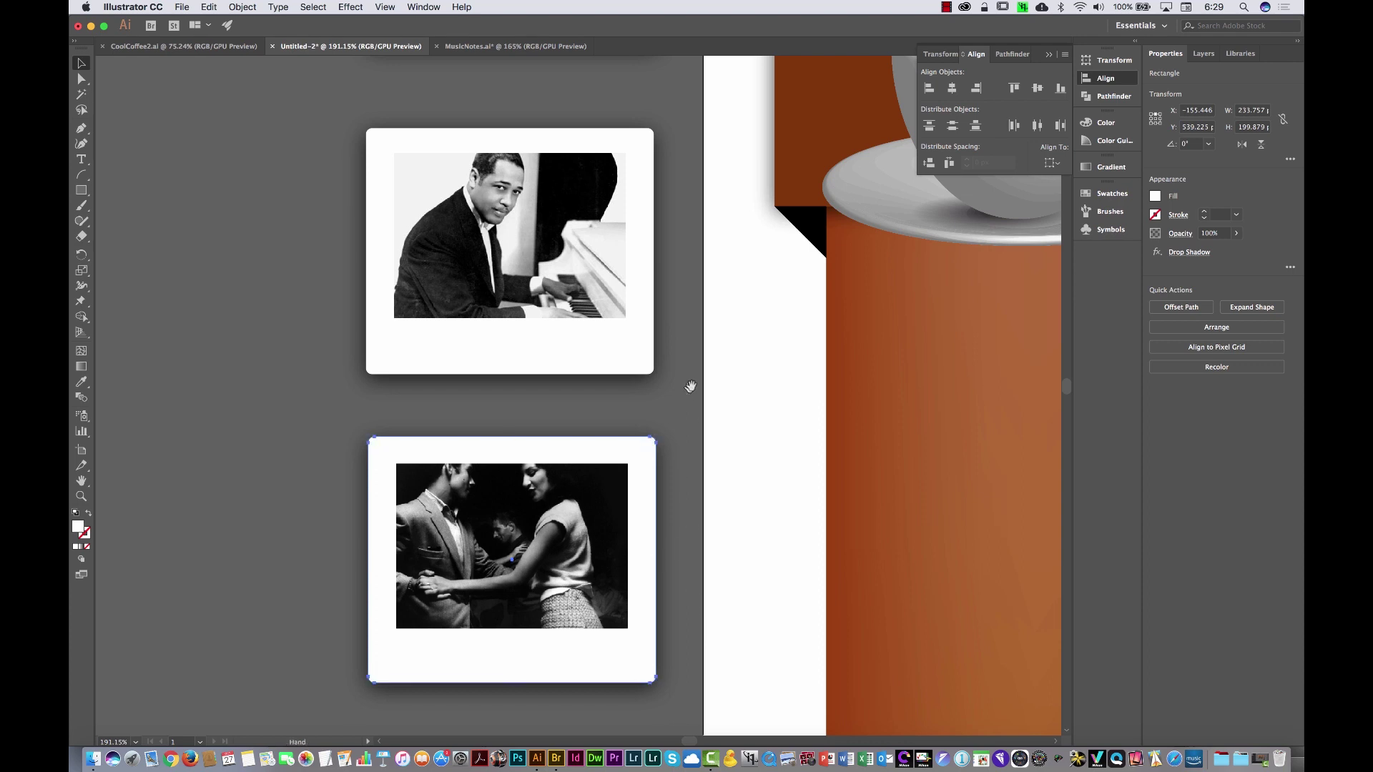
Copy the tape onto the upper edges of the middle and bottom Polaroids, rotating the copies to slope the opposite way at about 350°
scroll(691, 387, "up", 5)
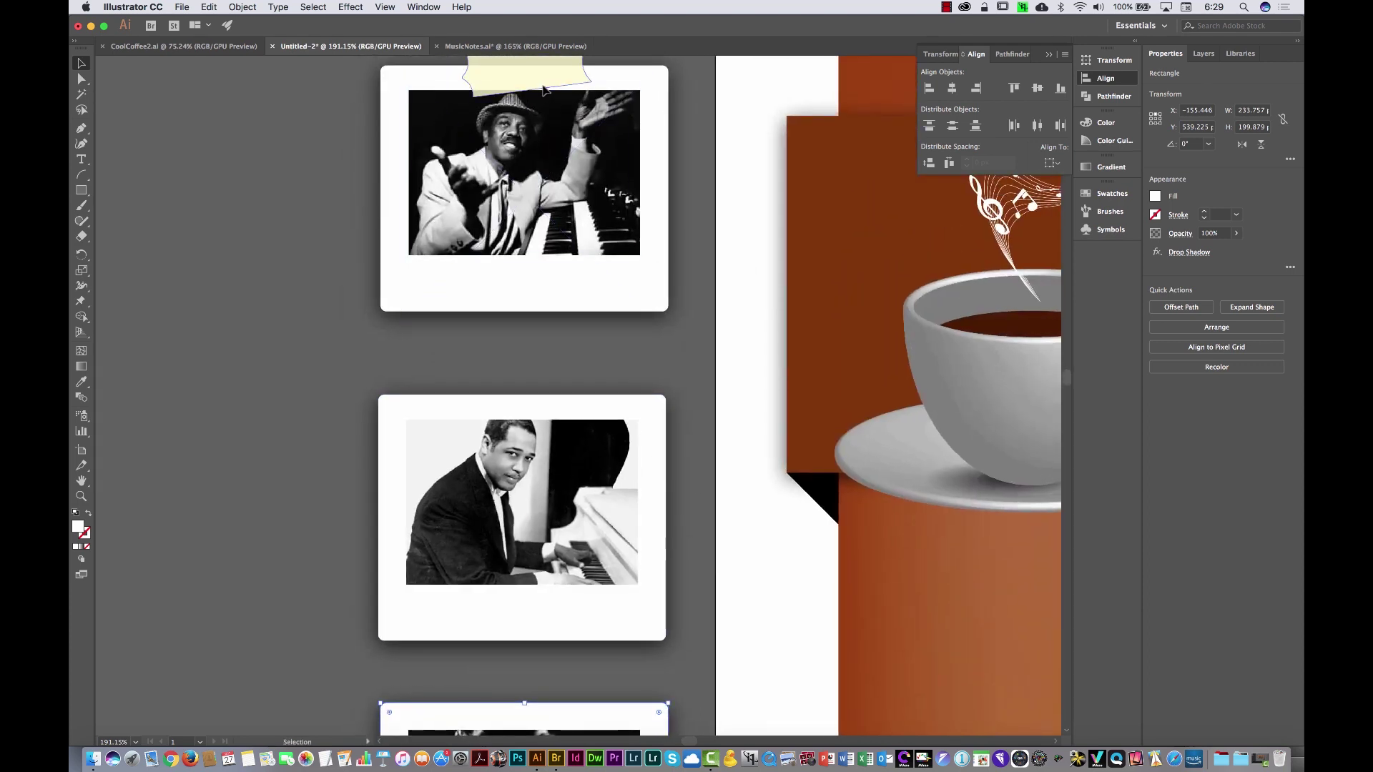
left_click_drag(544, 90, 559, 434)
left_click_drag(594, 375, 588, 409)
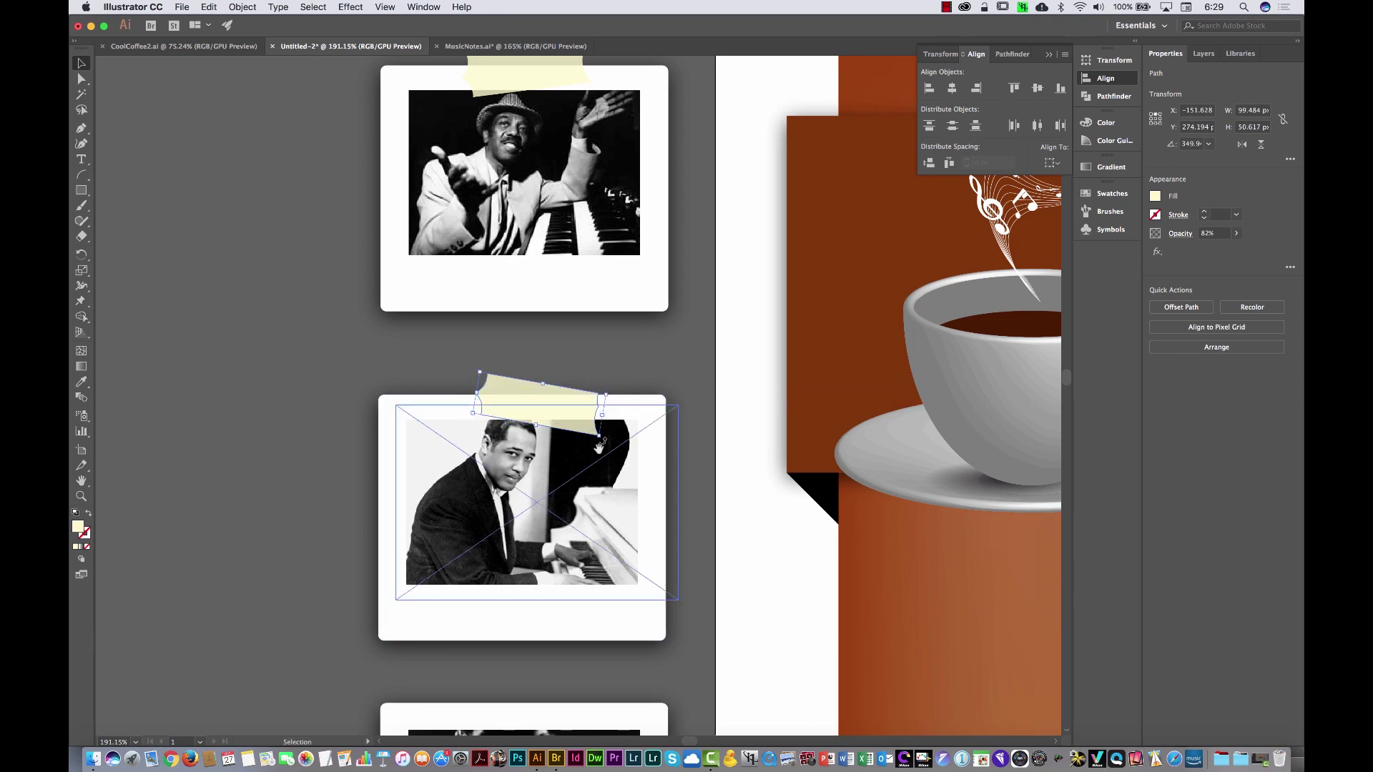
scroll(588, 409, "down", 5)
left_click_drag(567, 224, 594, 529)
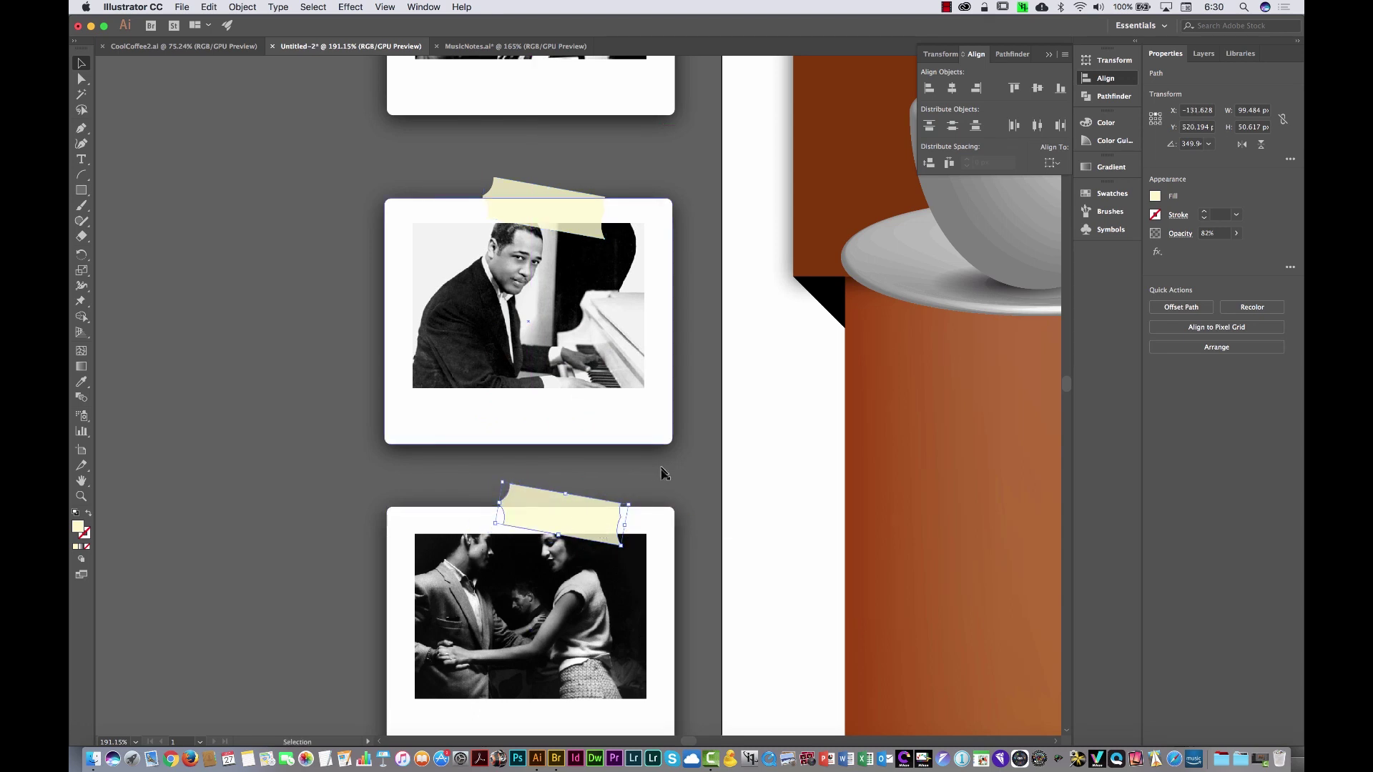
Shift the dancing couple photo slightly down inside its clipping mask so the heads sit lower in the frame
left_click(532, 626)
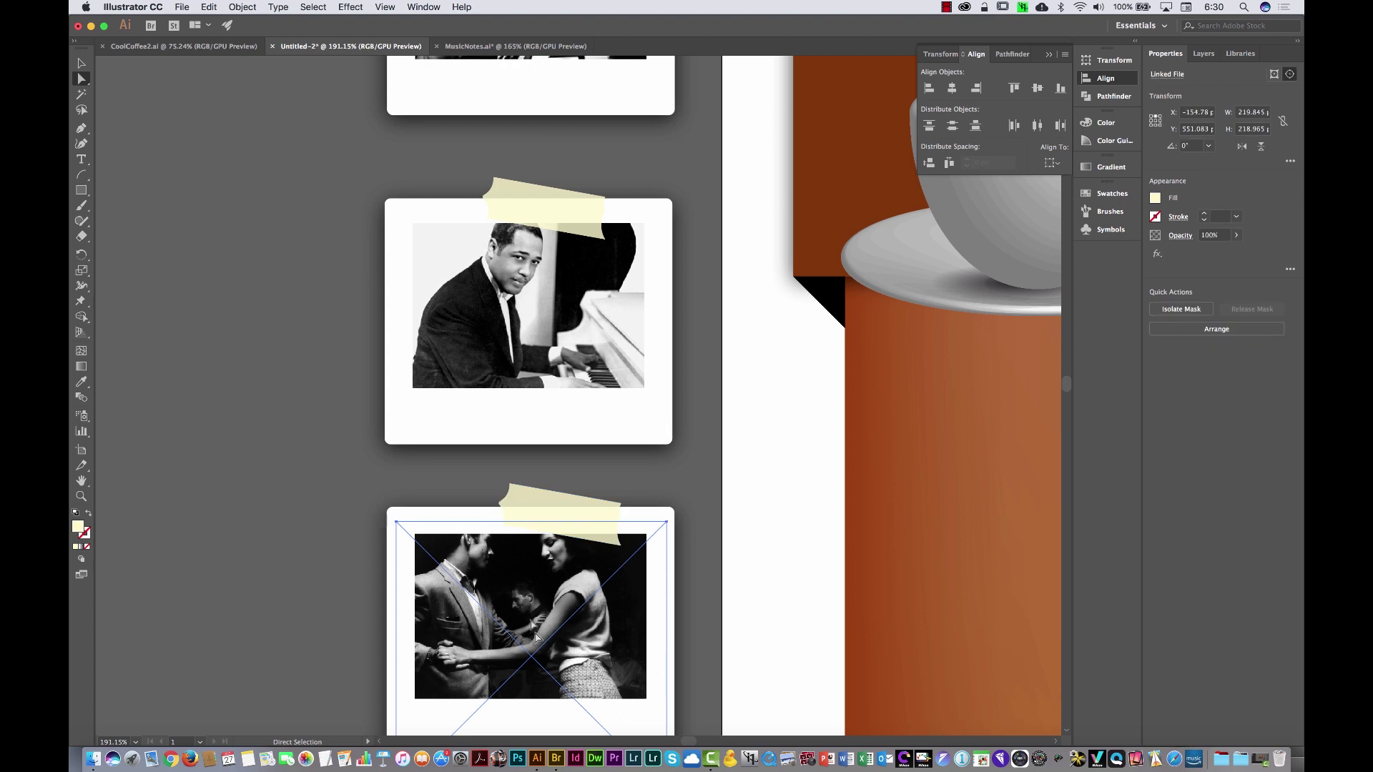
left_click_drag(523, 592, 522, 605)
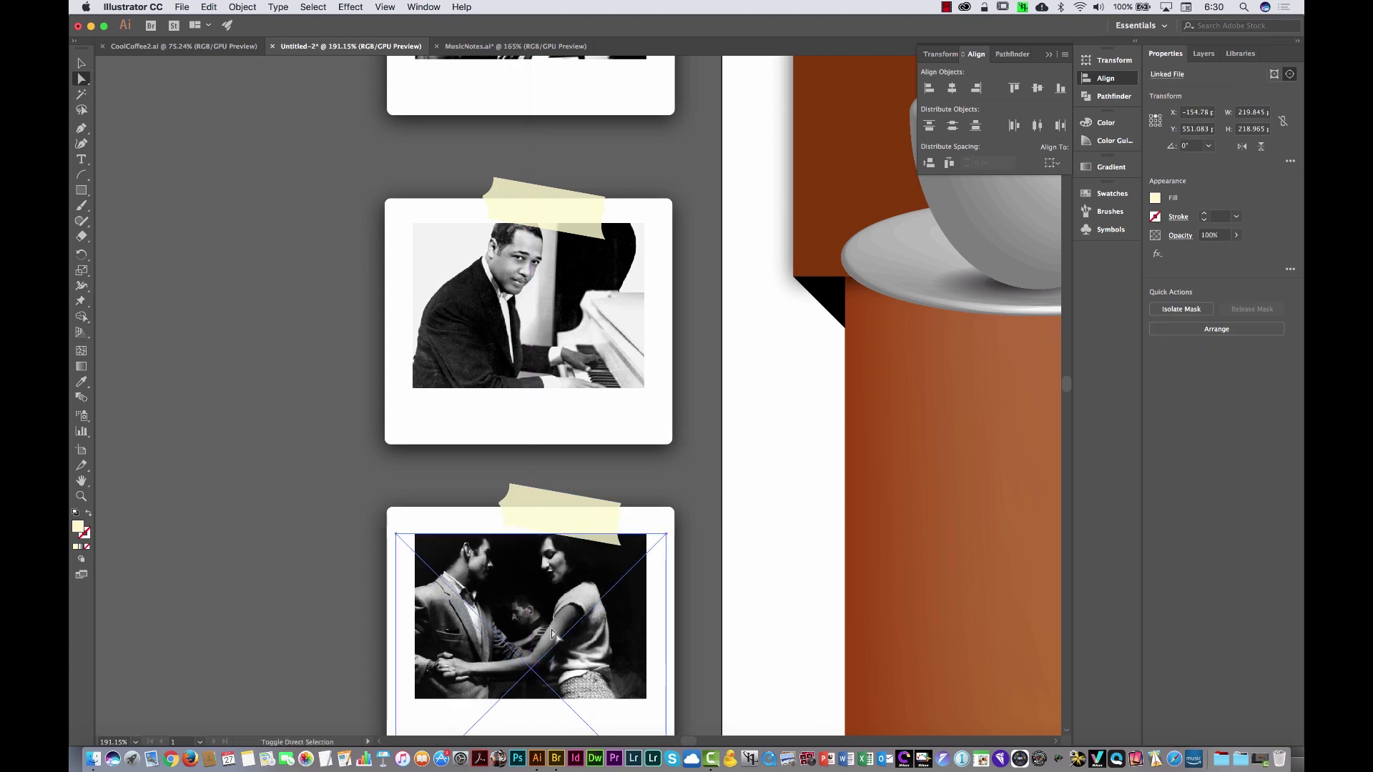
left_click(638, 427)
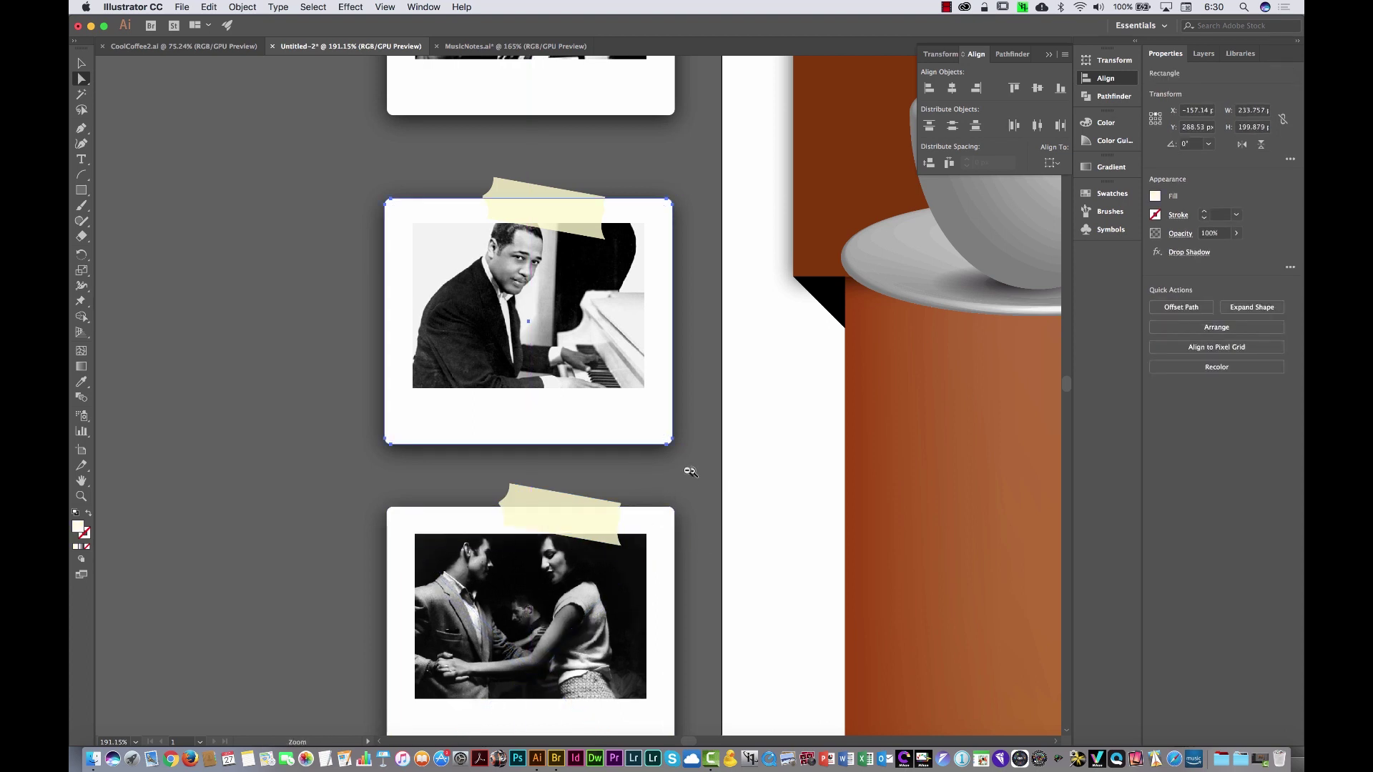
Compare the three taped Polaroids with the photos in the finished CoolCoffee2.ai banner
left_click(690, 472, "alt+super")
left_click_drag(683, 505, 465, 548)
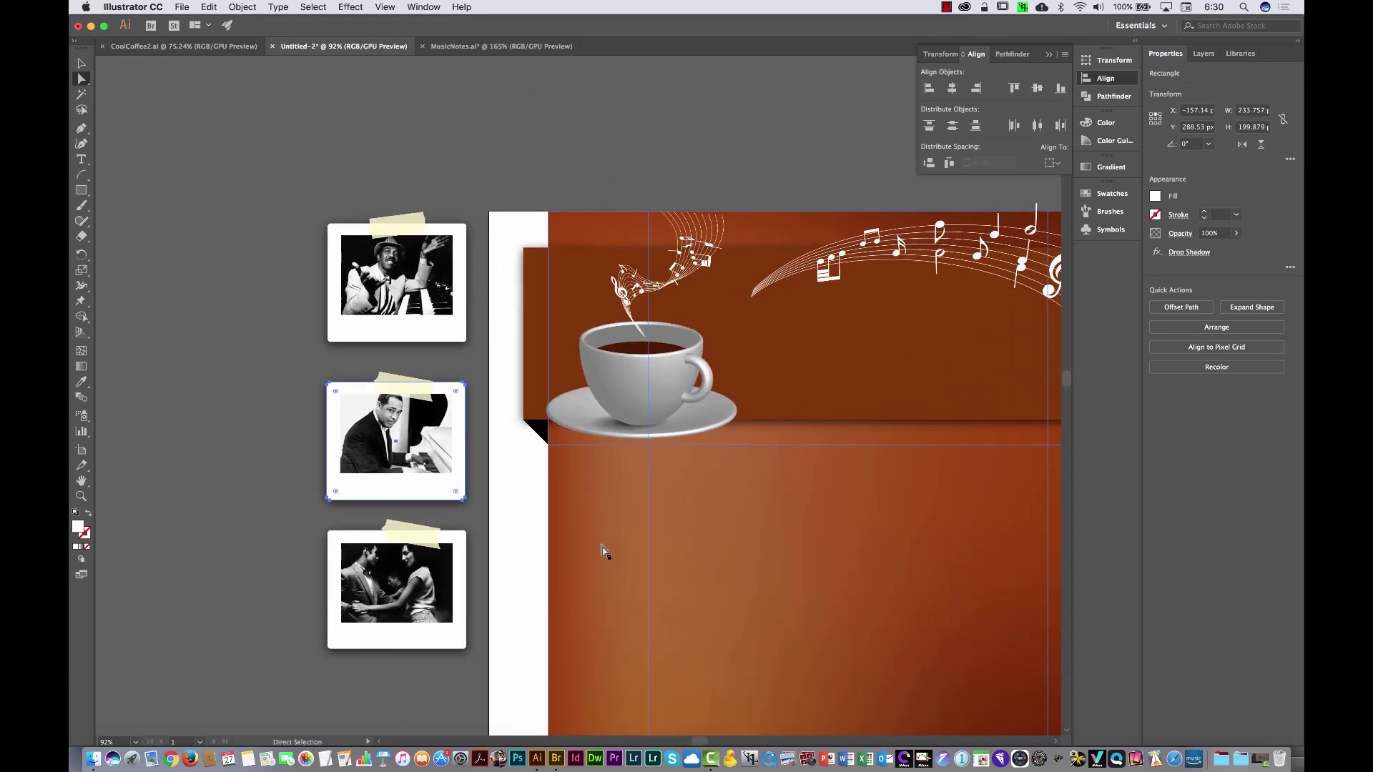
key("v")
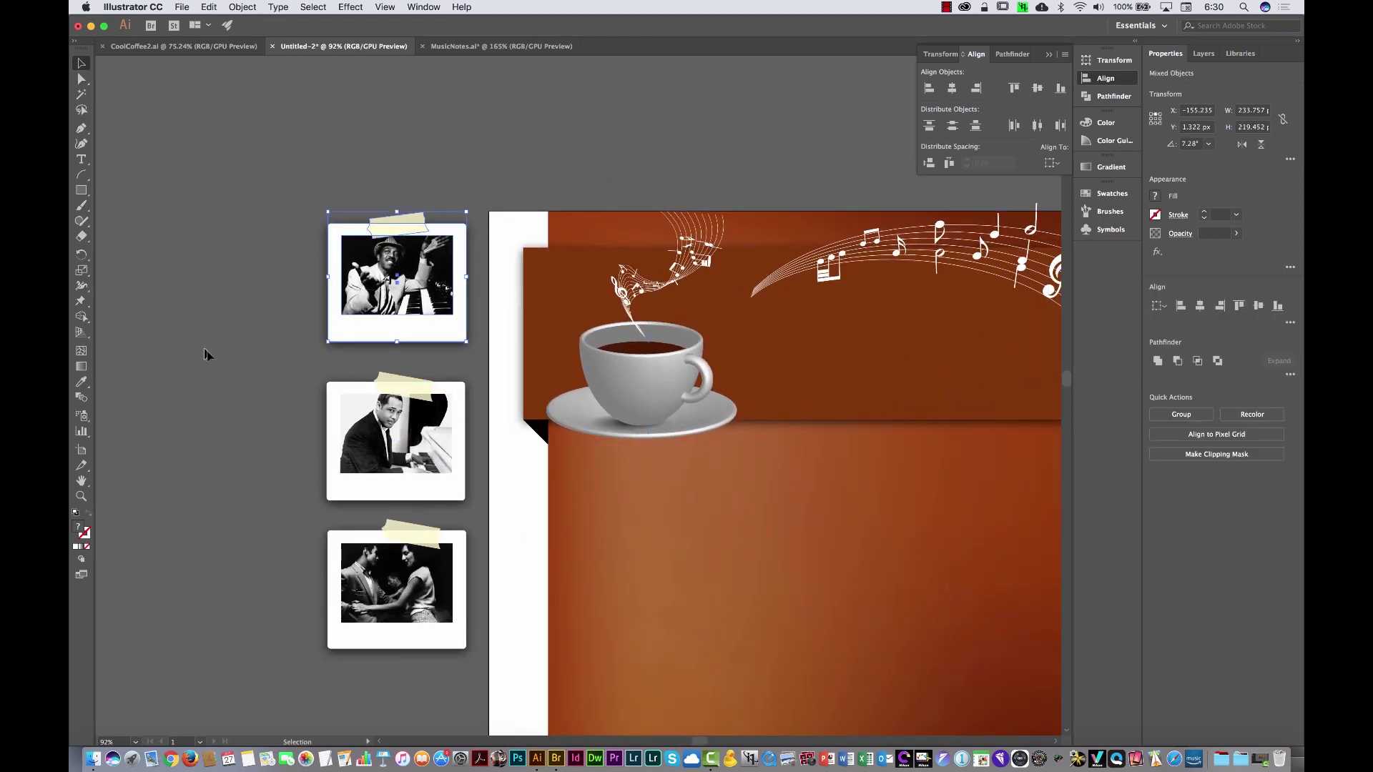
left_click(363, 164)
left_click(221, 46)
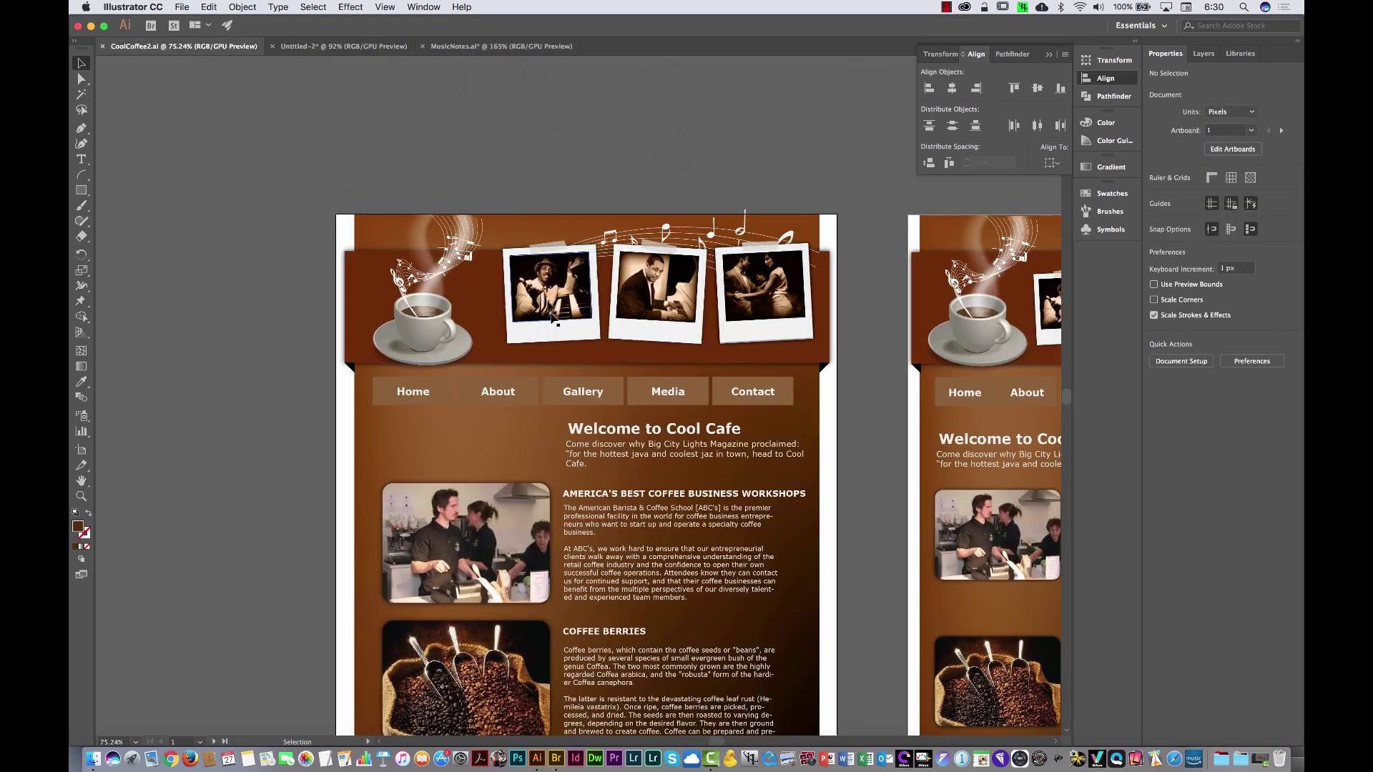
left_click(347, 47)
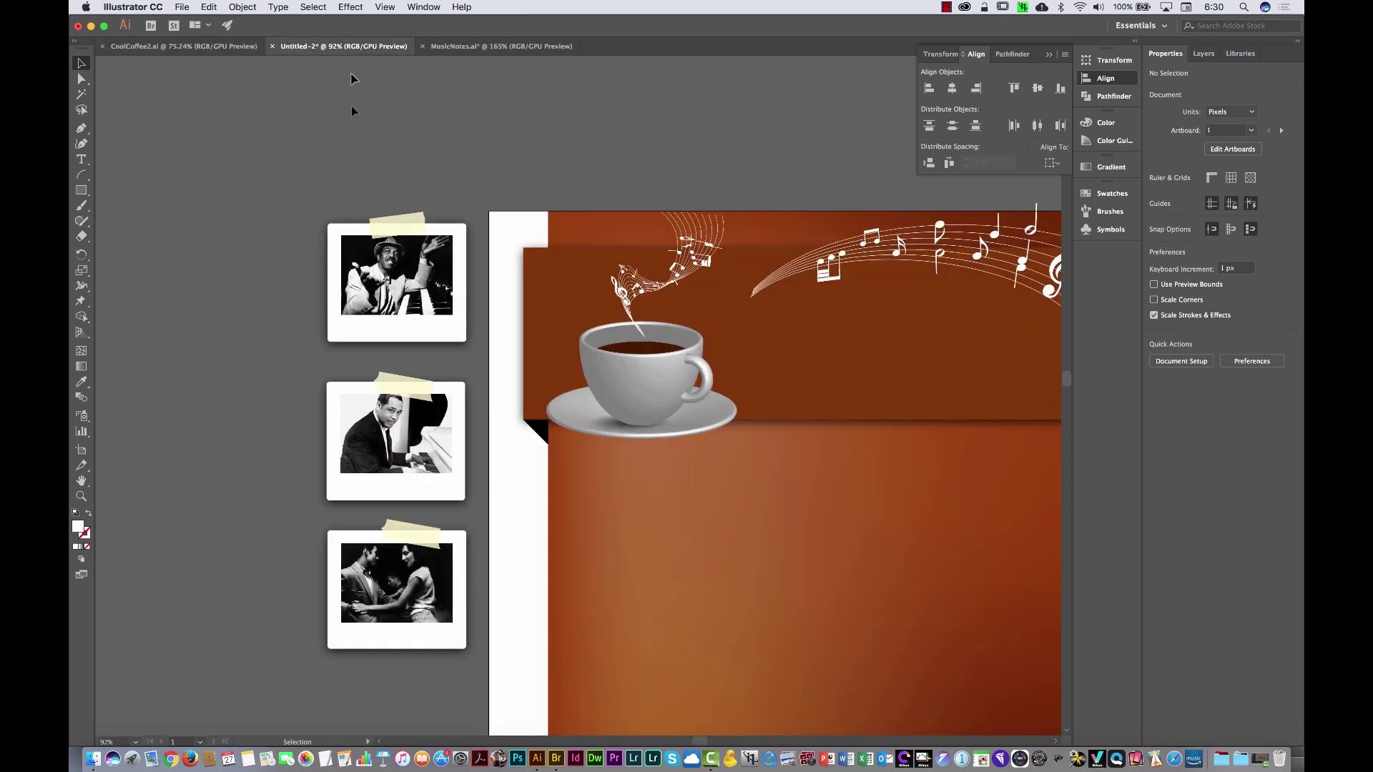
Draw a rectangle about 188 by 134 px exactly over the top Polaroid's photo and fill it with the banner's dark brown using the Eyedropper
left_click_drag(424, 282, 608, 236)
left_click_drag(536, 298, 652, 323)
left_click(89, 190)
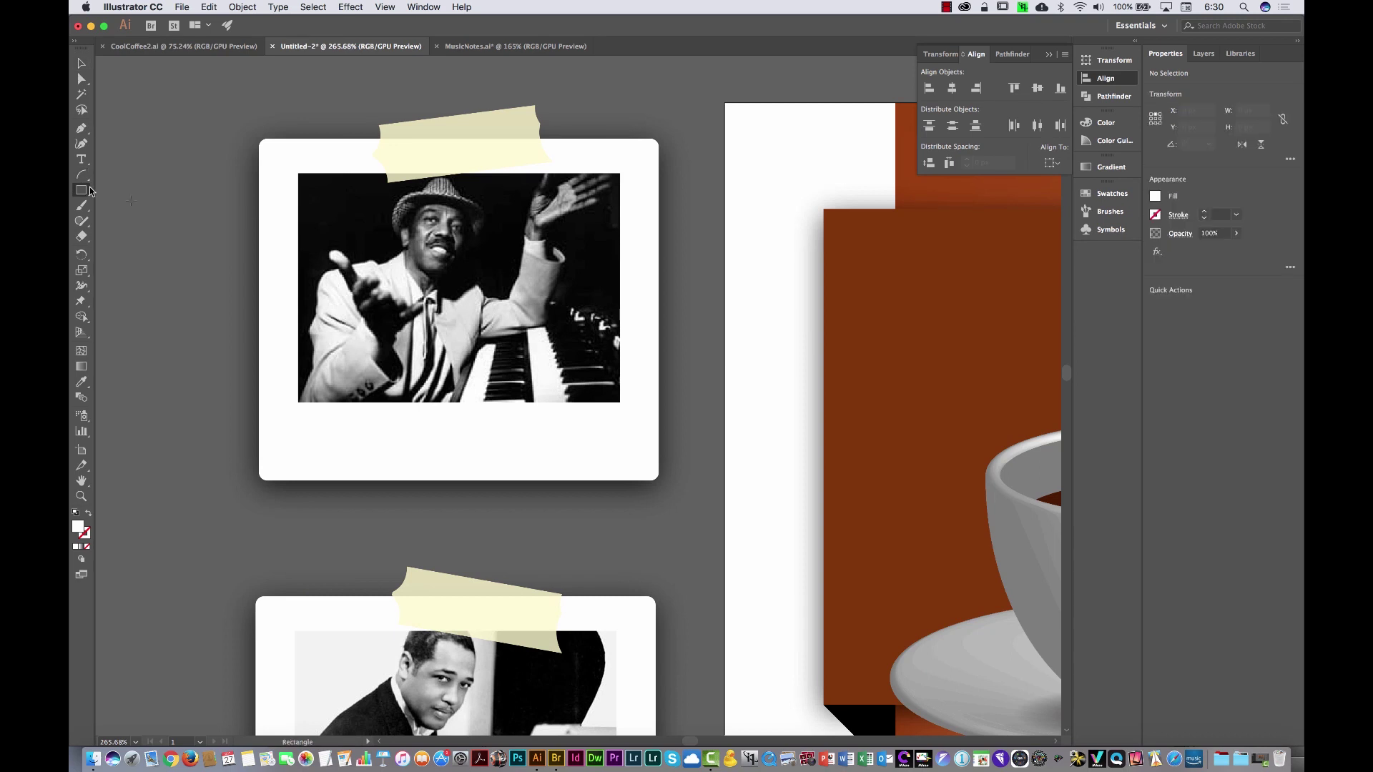
left_click_drag(299, 174, 620, 402)
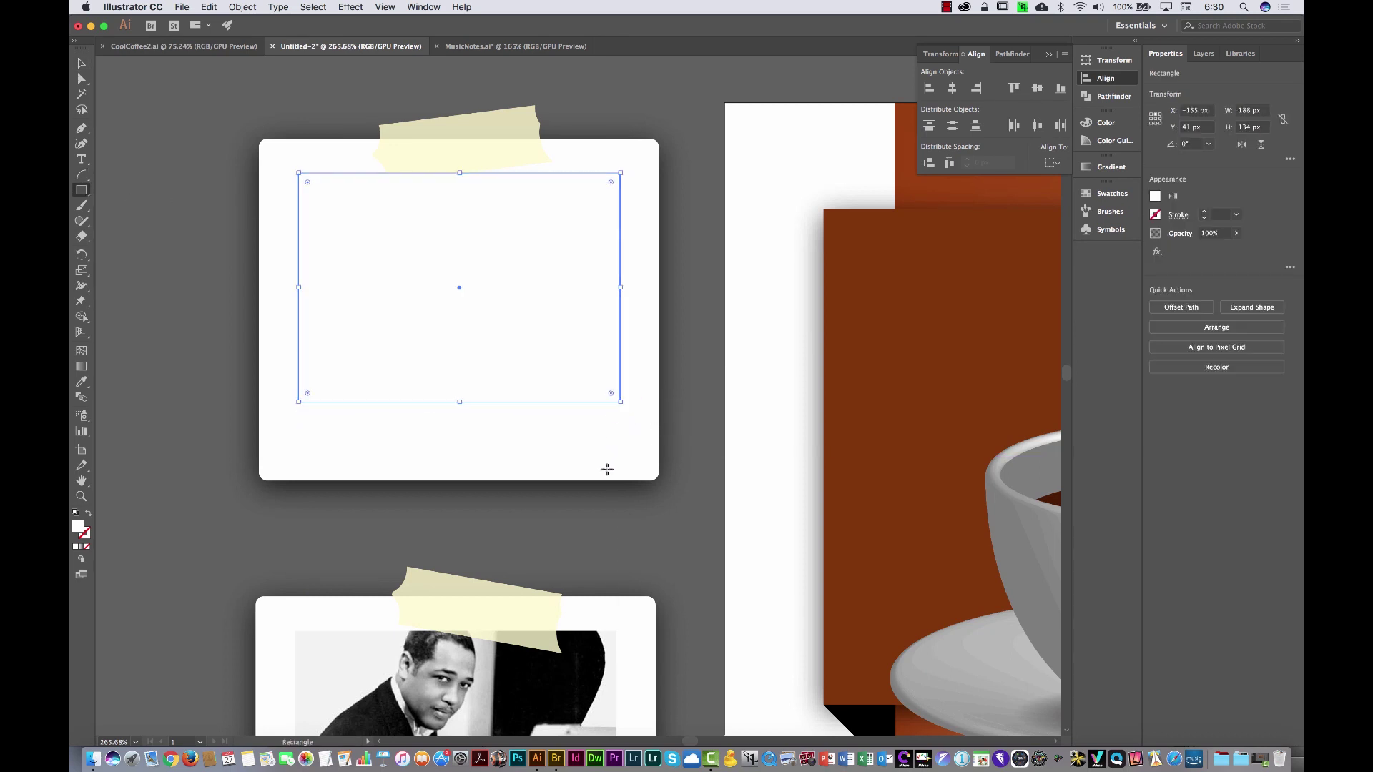
key("i")
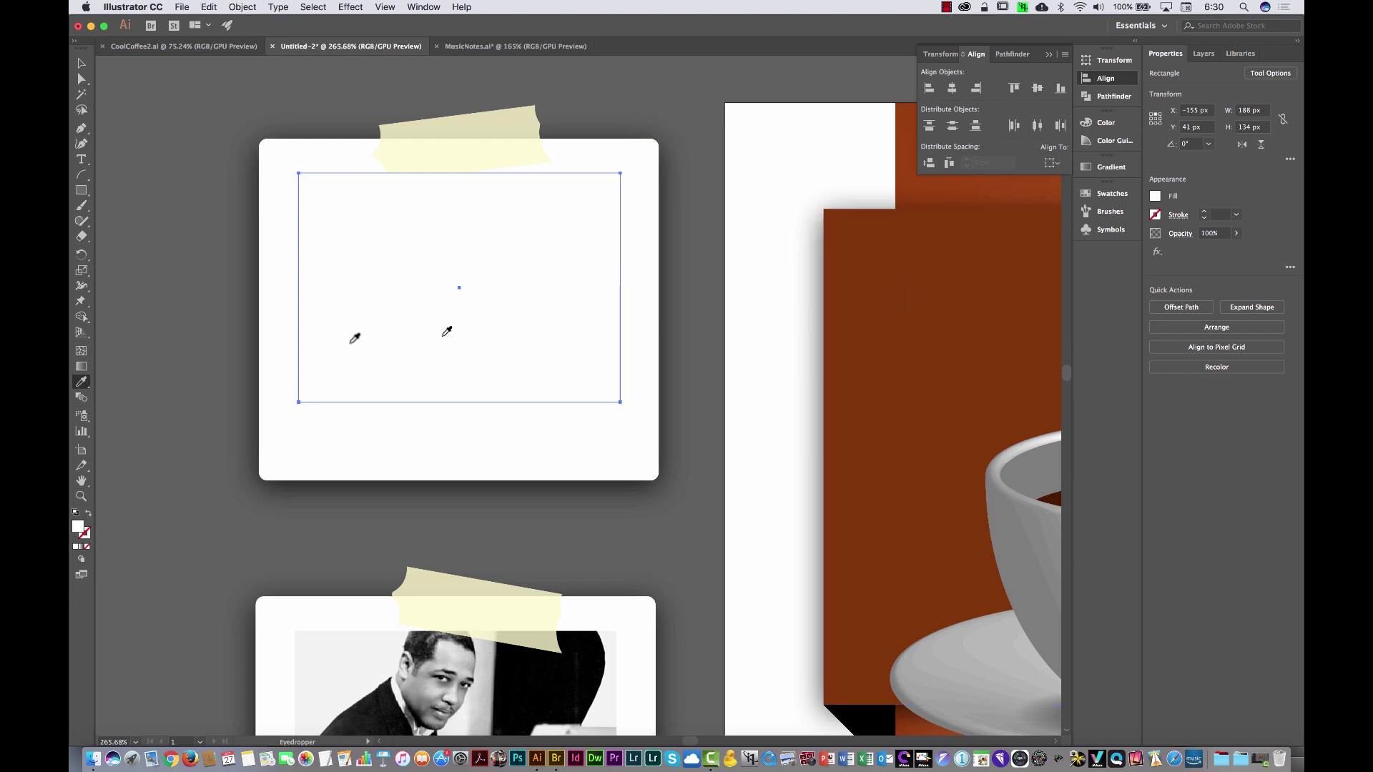
left_click(927, 237)
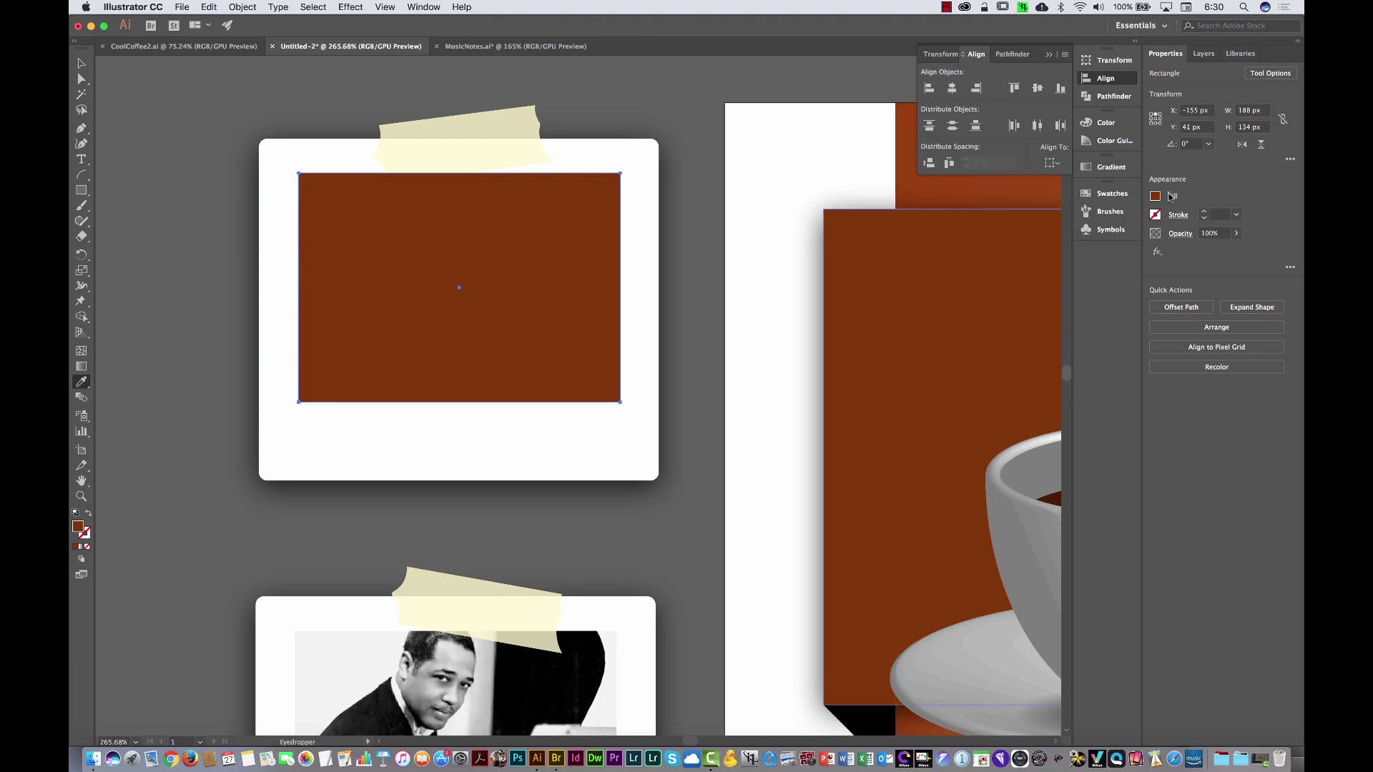
Try the Overlay, Soft Light and Hue blending modes on the brown rectangle over the top Polaroid's photo
left_click(1180, 236)
left_click(1076, 257)
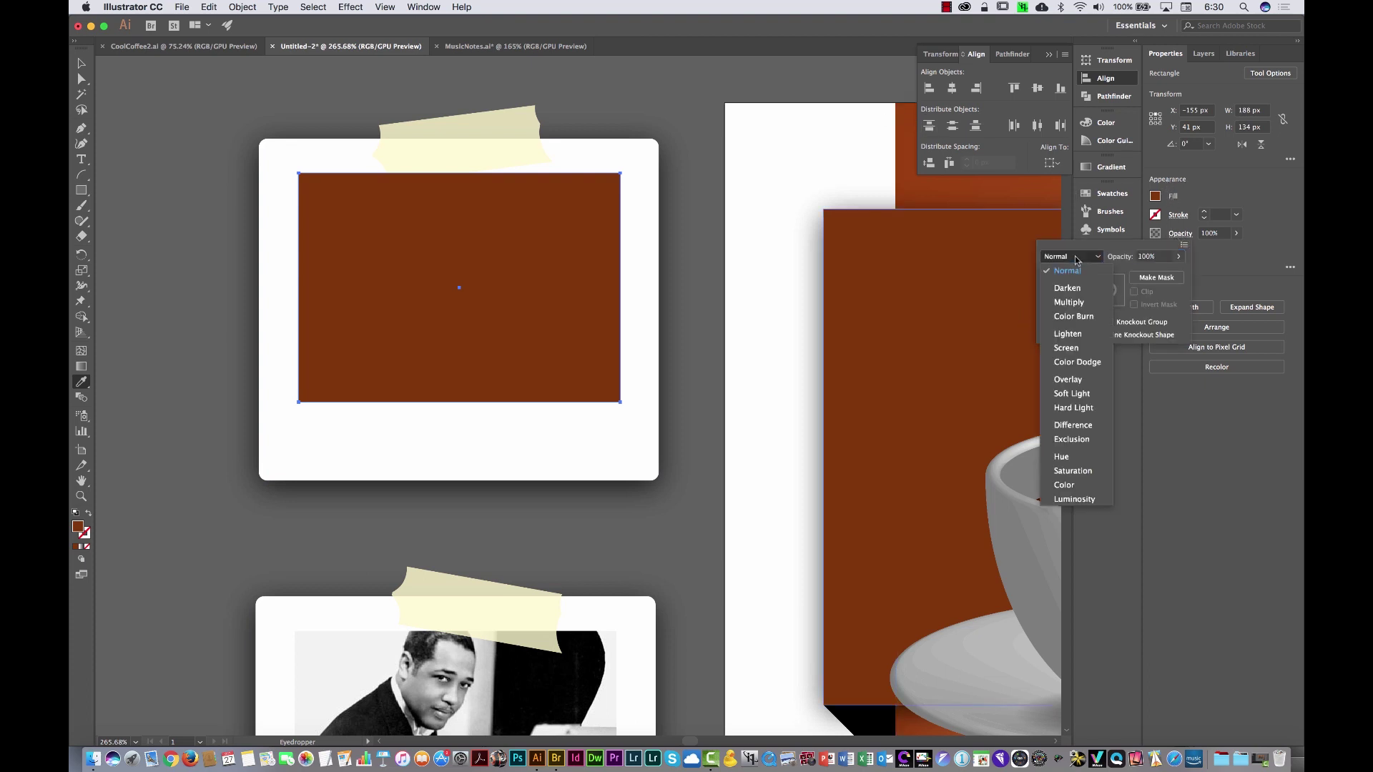
left_click(1070, 379)
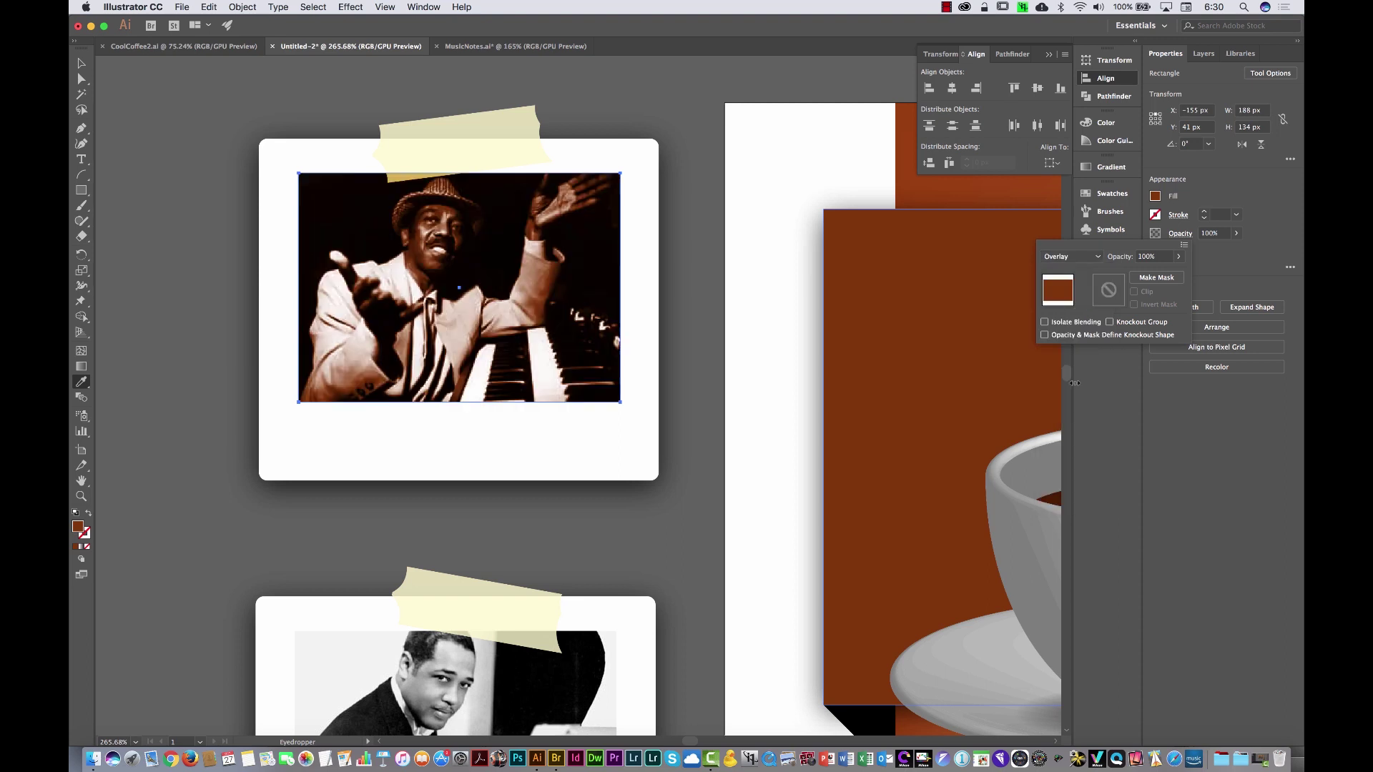
left_click(1086, 258)
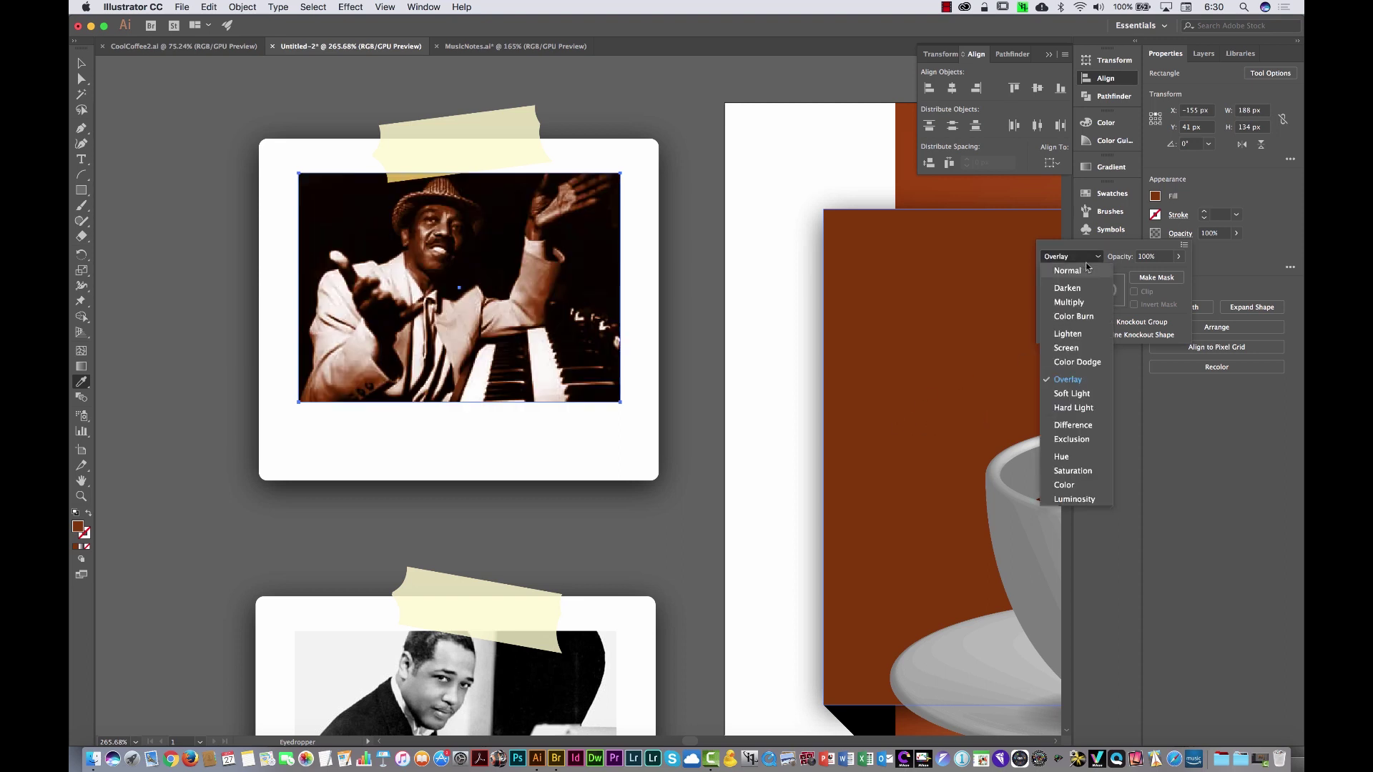
left_click(1083, 399)
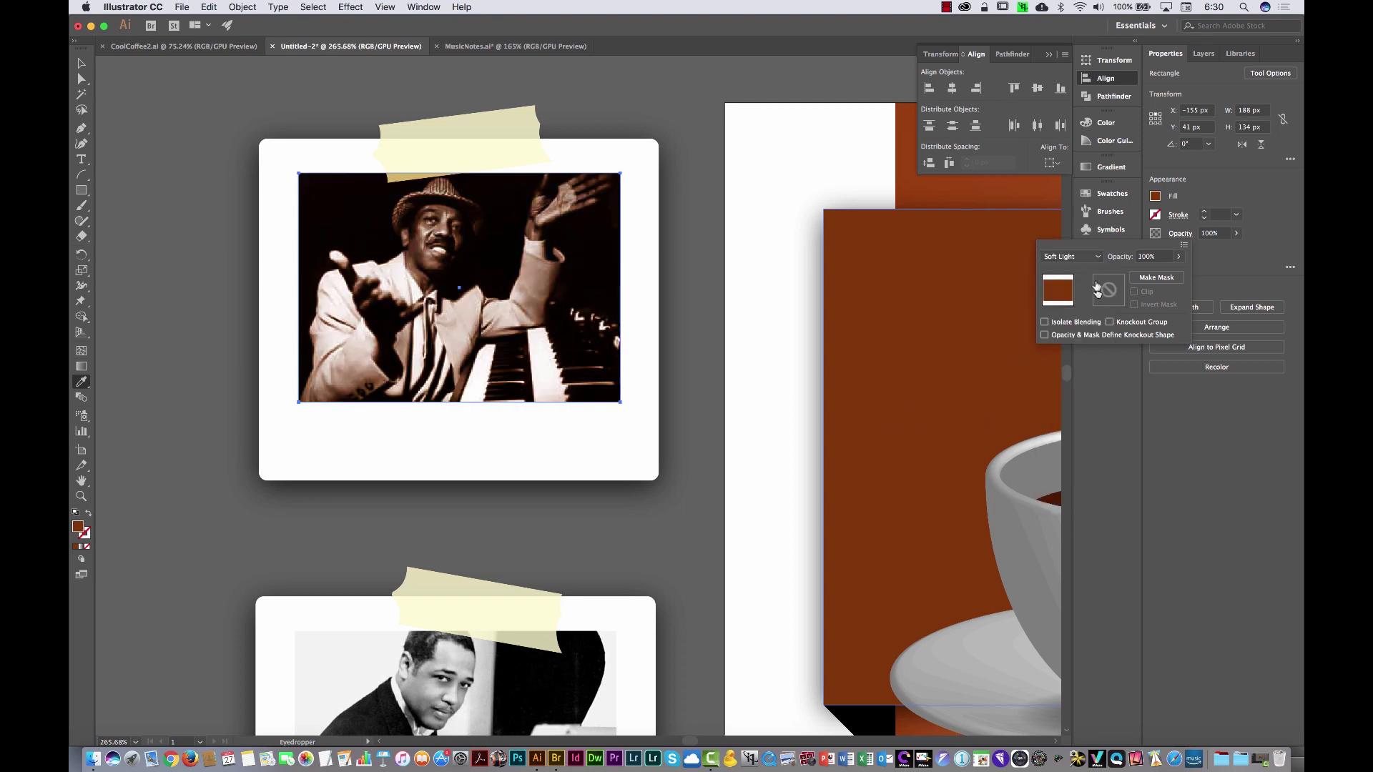
left_click(1088, 258)
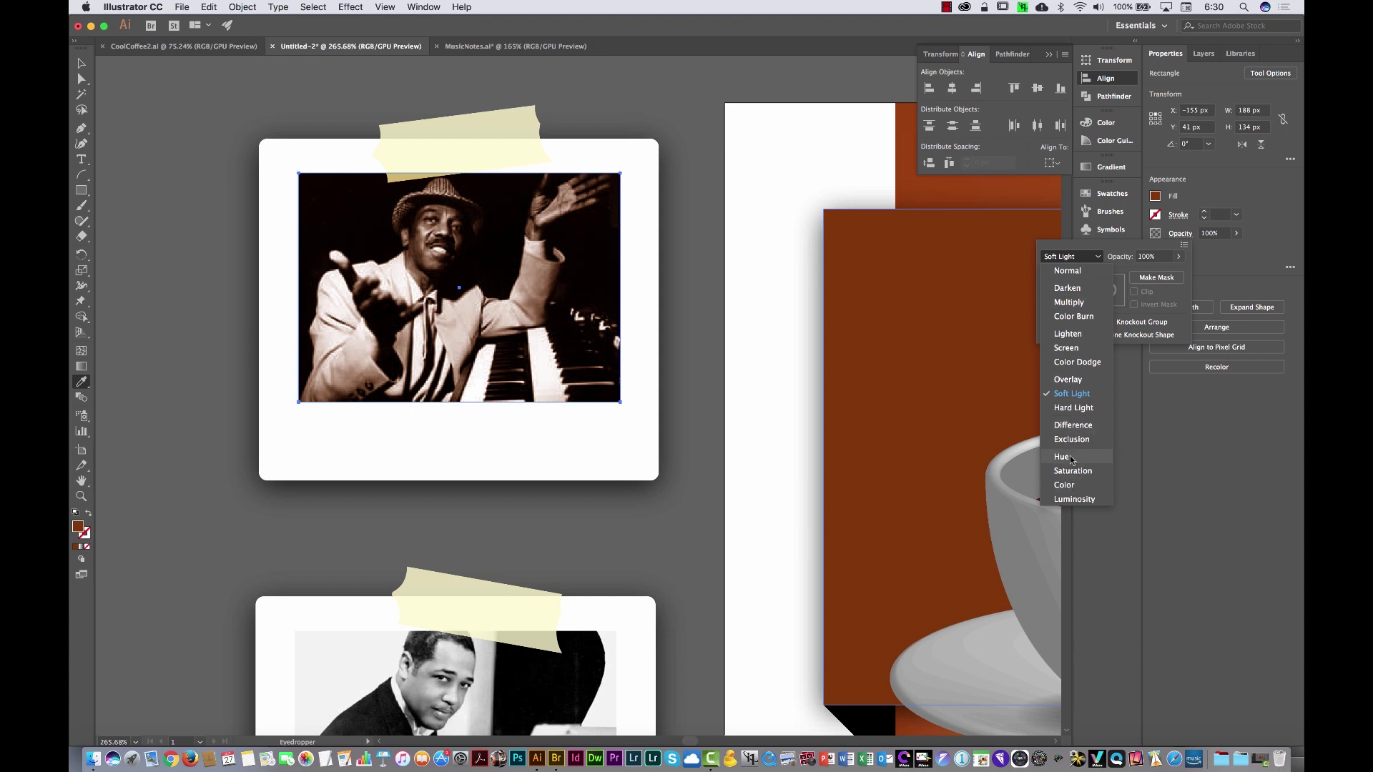
left_click(1072, 458)
left_click(1080, 257)
left_click(1078, 274)
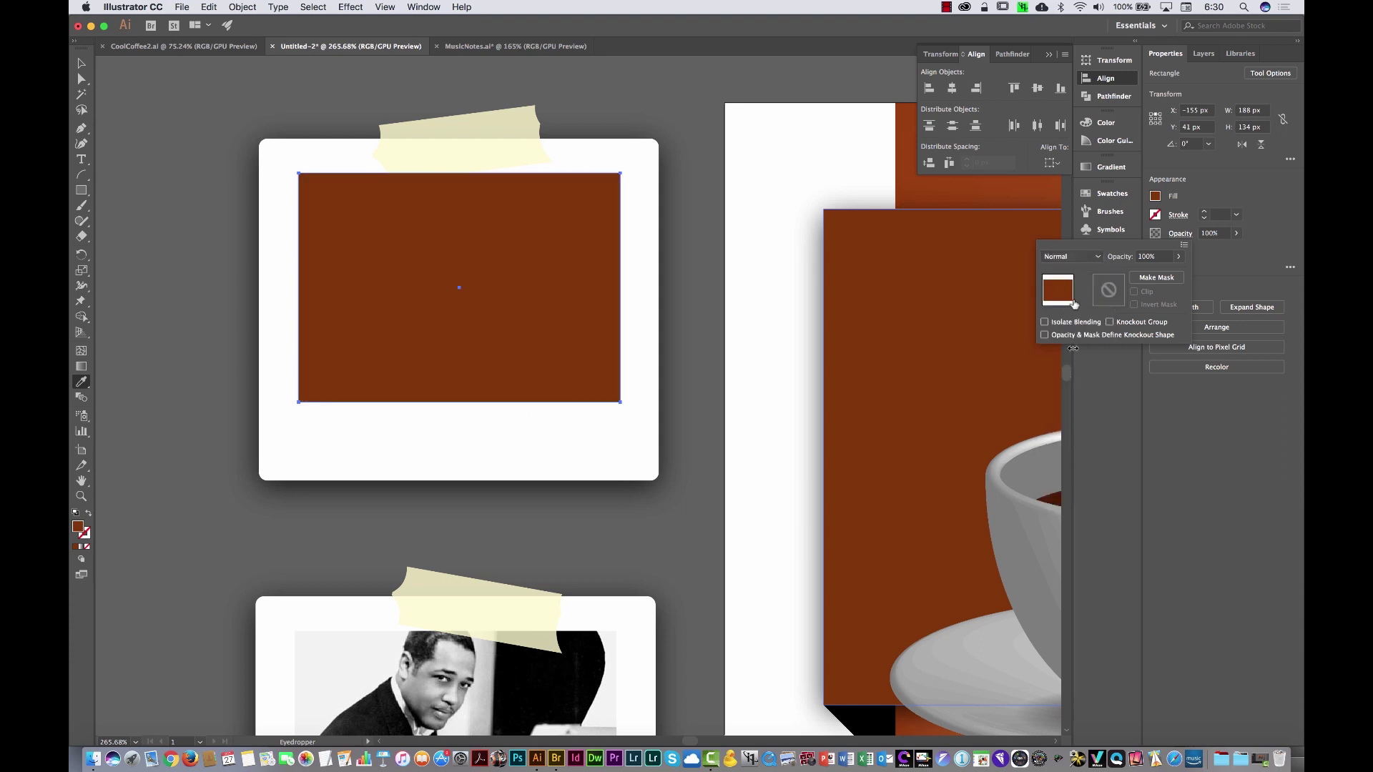
Set the blending mode of the brown rectangle over the top Polaroid's photo to Soft Light
left_click(1064, 259)
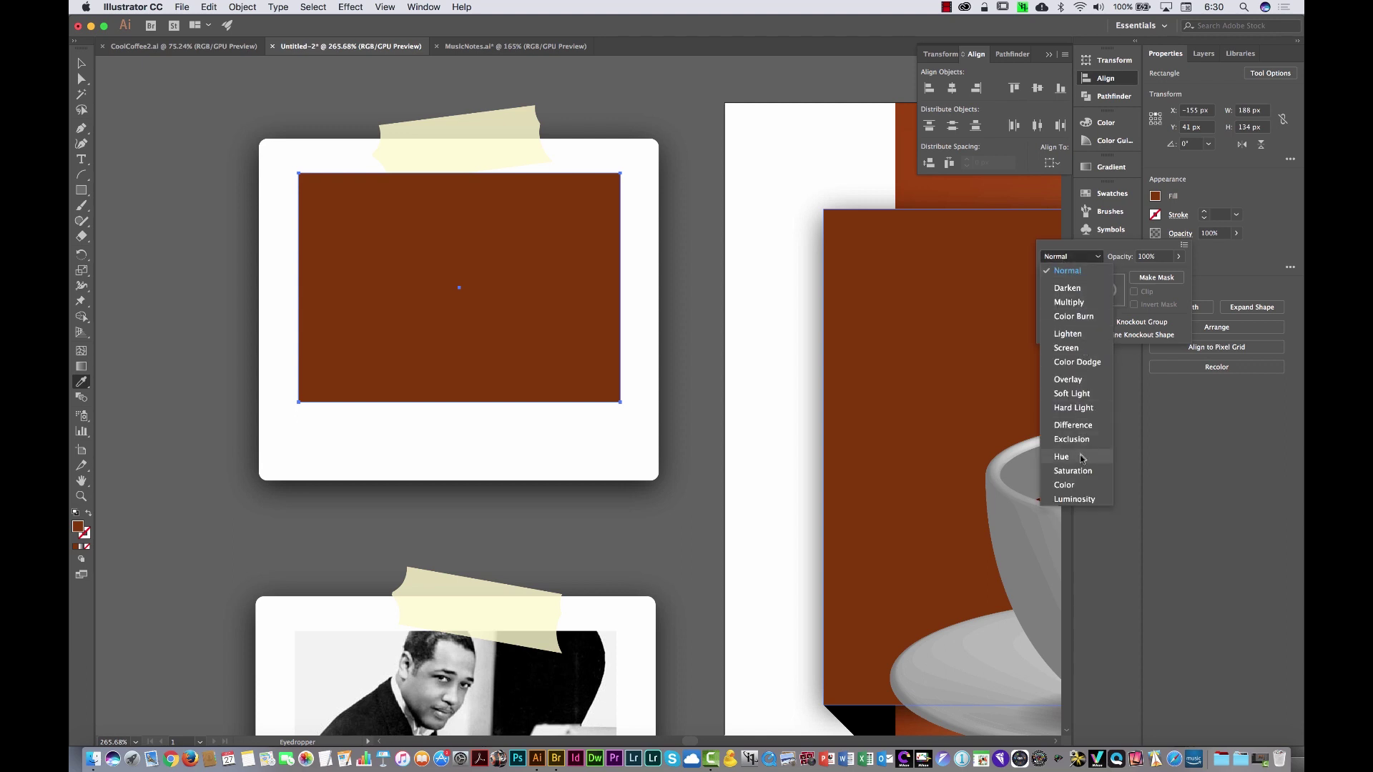
left_click(1073, 394)
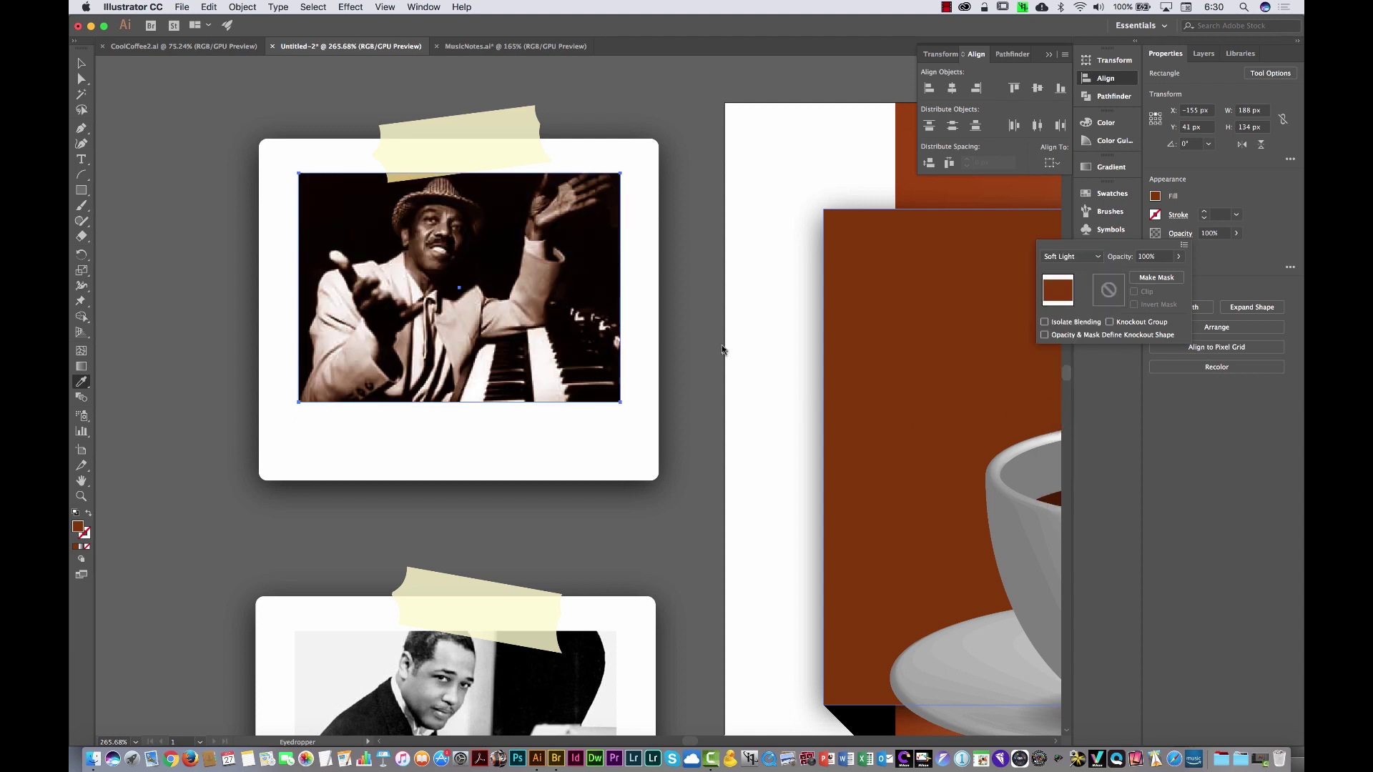
left_click(685, 317)
key("super+z")
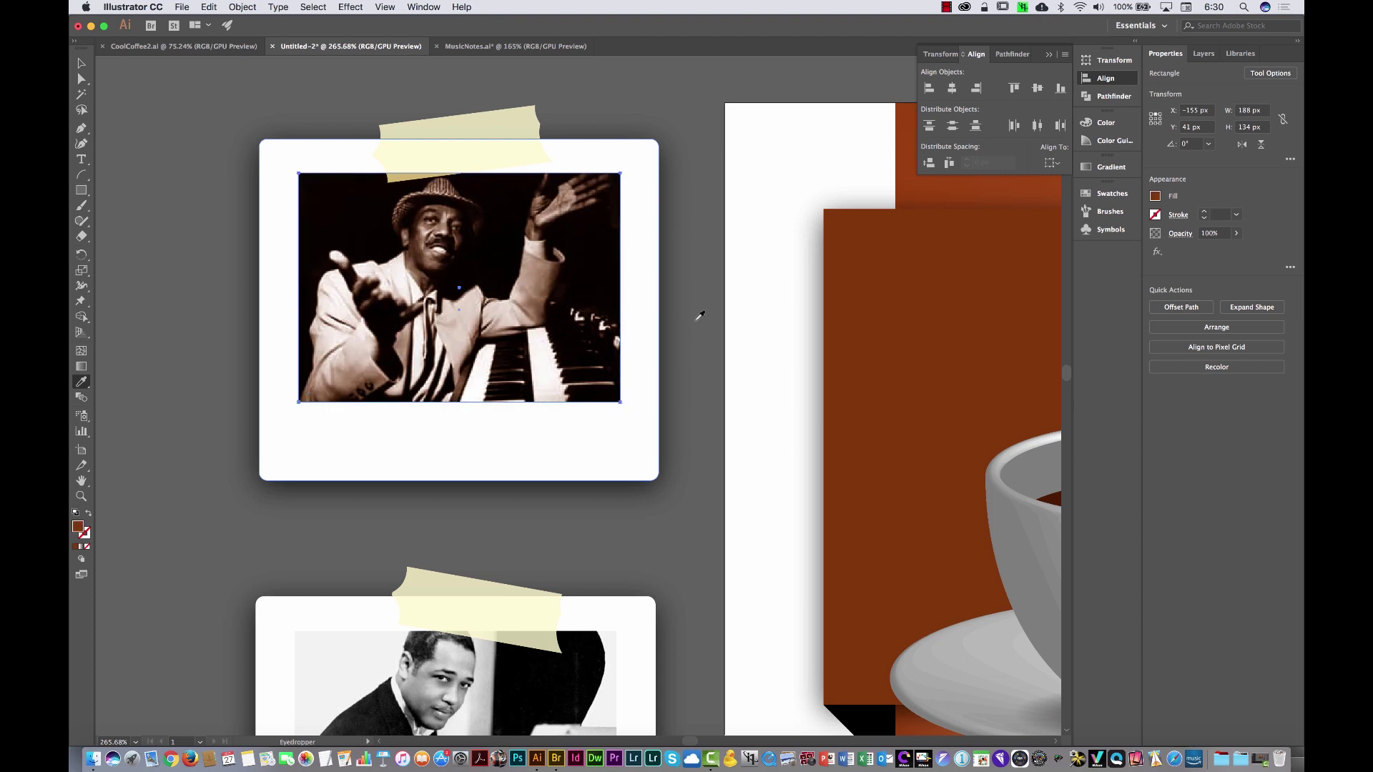
Copy the Soft Light brown rectangle from the top Polaroid onto the middle and bottom Polaroids' photos
key("v")
left_click(643, 452)
left_click_drag(648, 494, 785, 218)
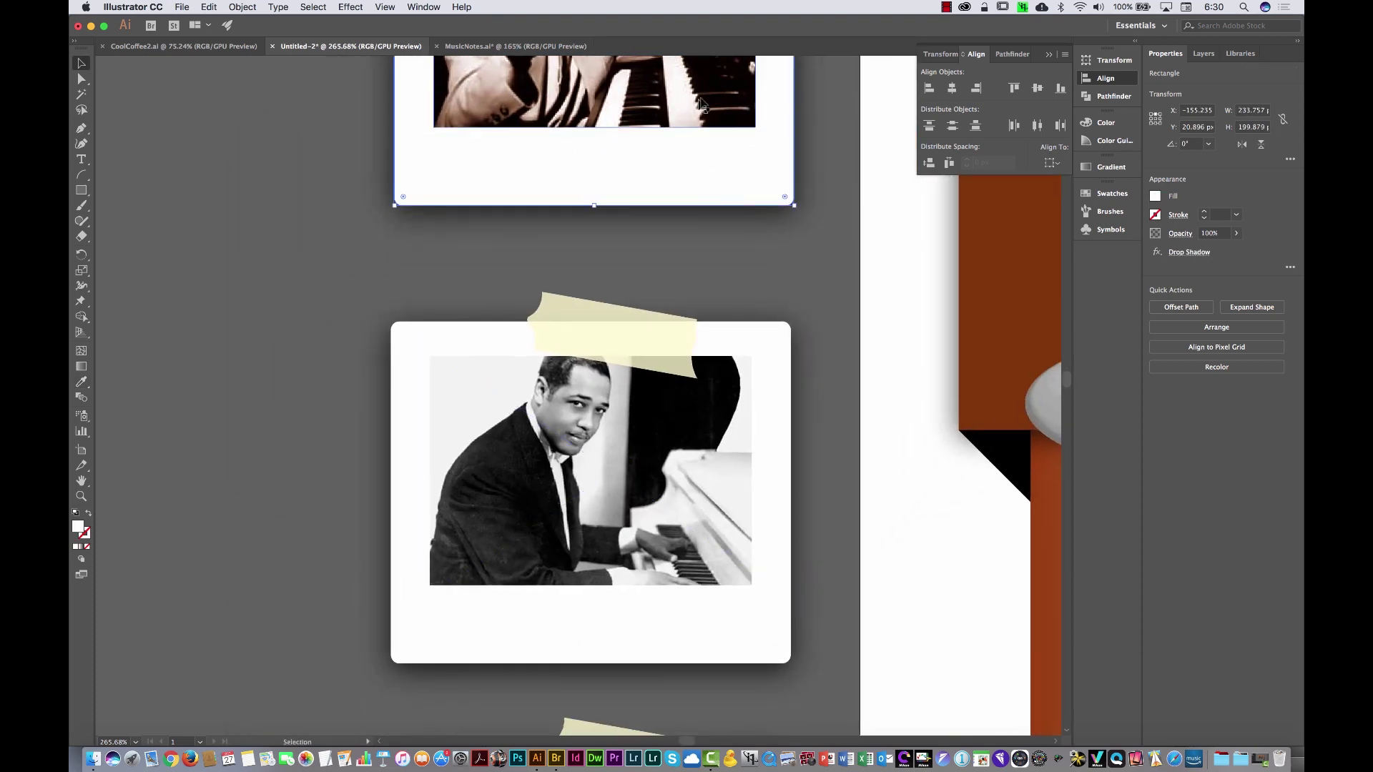
left_click(700, 100)
left_click_drag(700, 108, 677, 259)
left_click_drag(656, 213, 663, 640)
key("super+1")
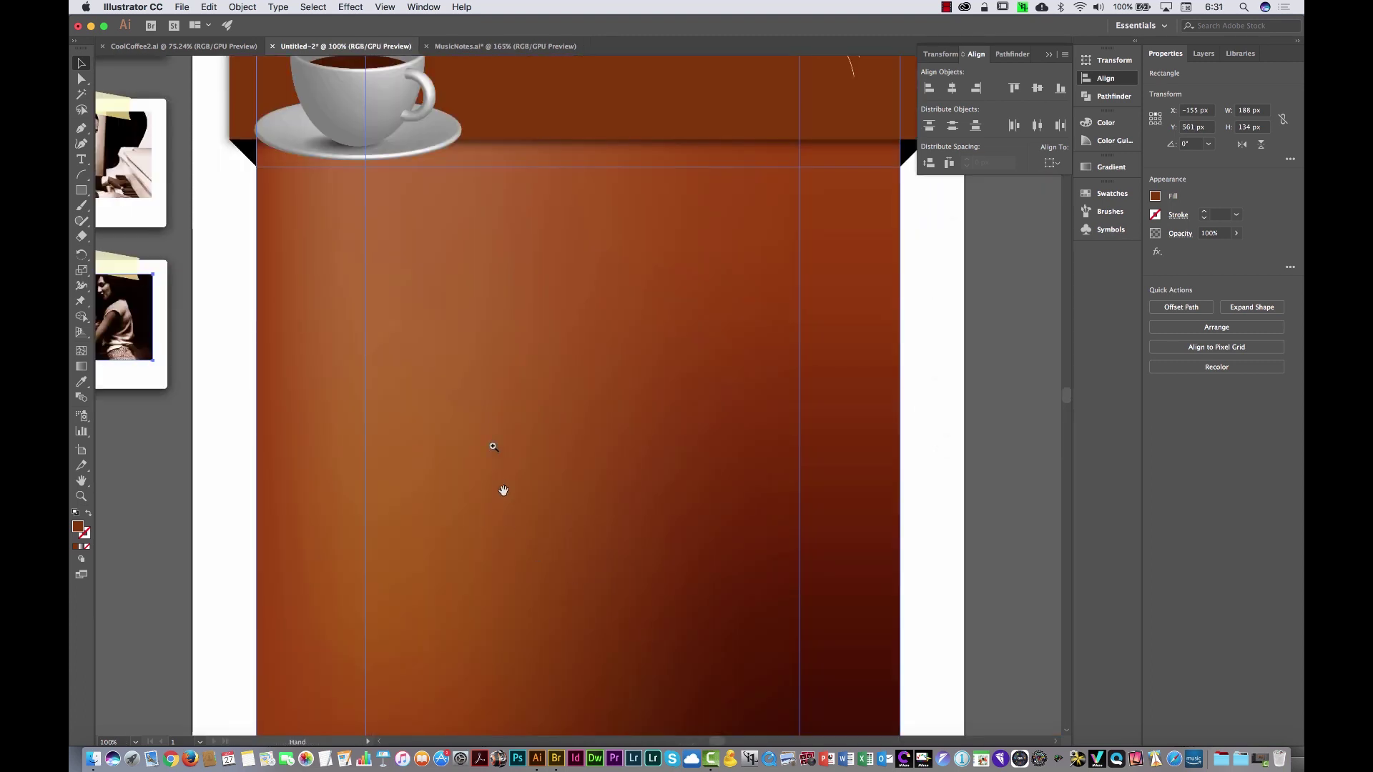
Group each of the three Polaroids with its own photo, brown tint and tape
left_click_drag(504, 444, 741, 558)
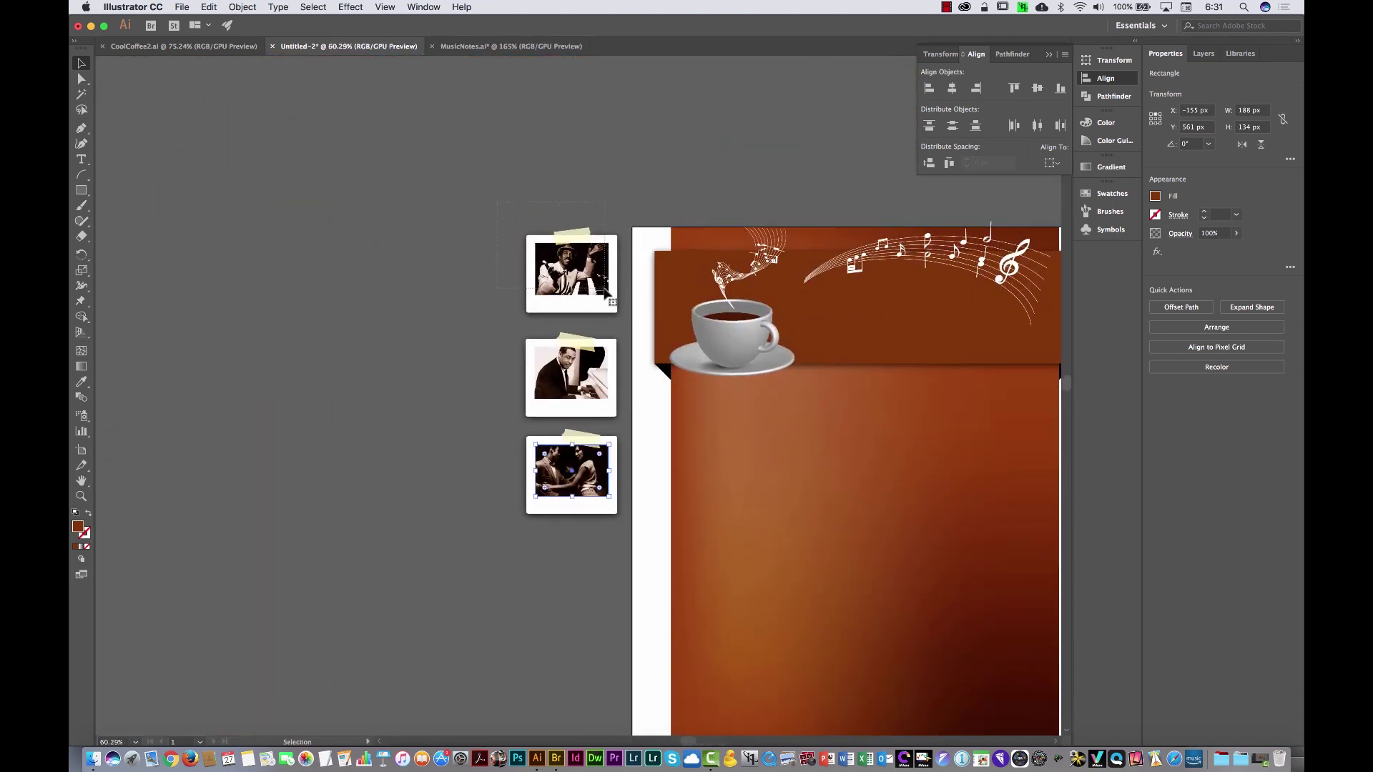
left_click_drag(606, 293, 608, 295)
key("super+g")
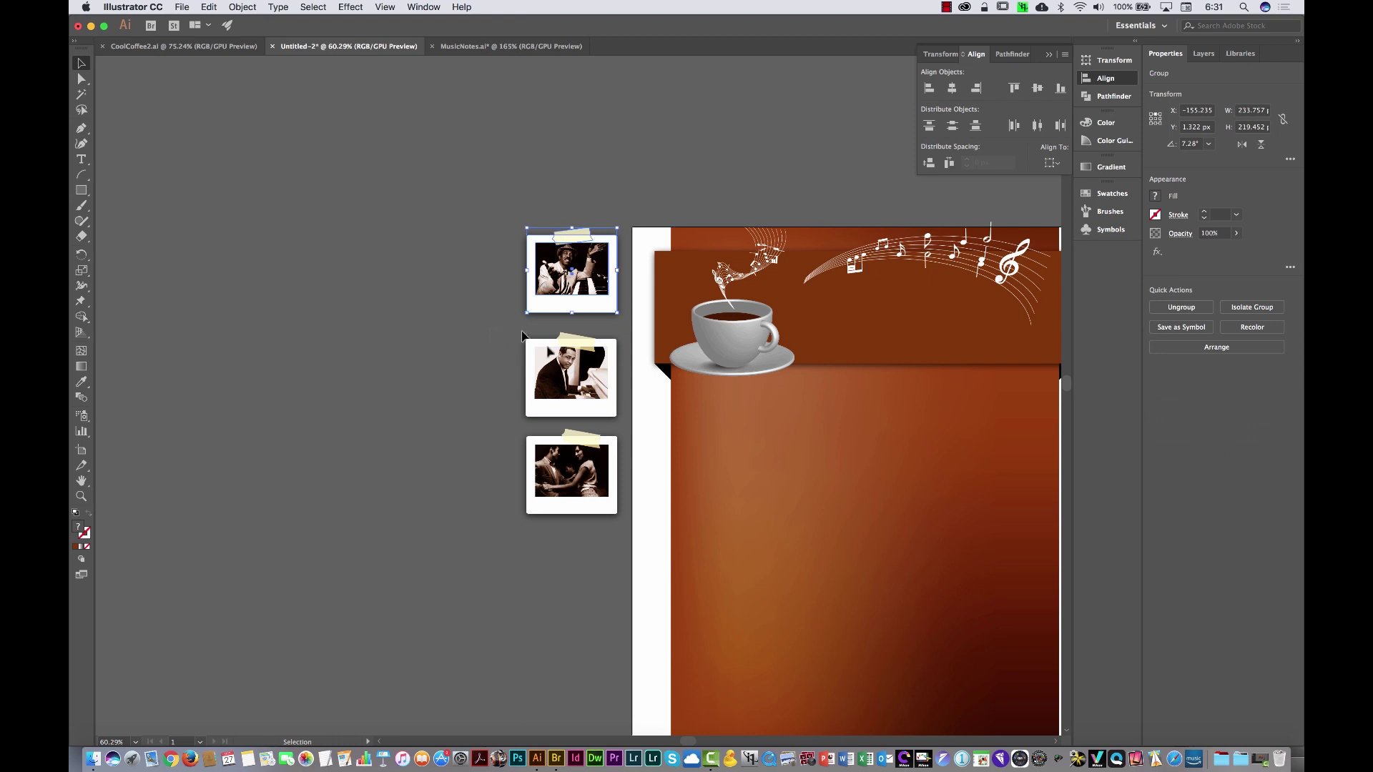
left_click_drag(483, 335, 600, 376)
key("super+g")
left_click_drag(597, 478, 612, 505)
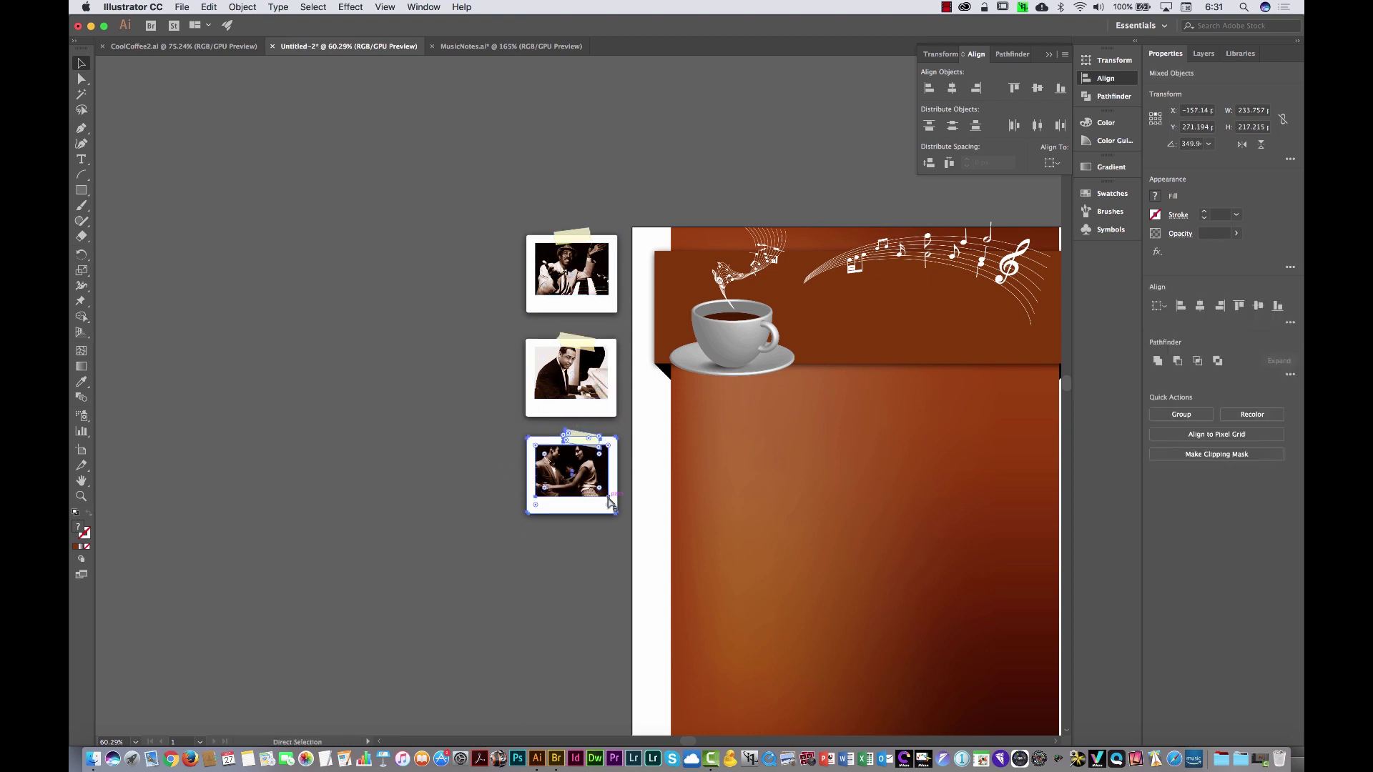
key("super+g")
Place the three grouped Polaroids in a row on the banner beside the cup, tilting the first two in opposite directions
left_click_drag(806, 469, 546, 528)
left_click_drag(364, 323, 681, 328)
key("r")
left_click_drag(355, 429, 817, 349)
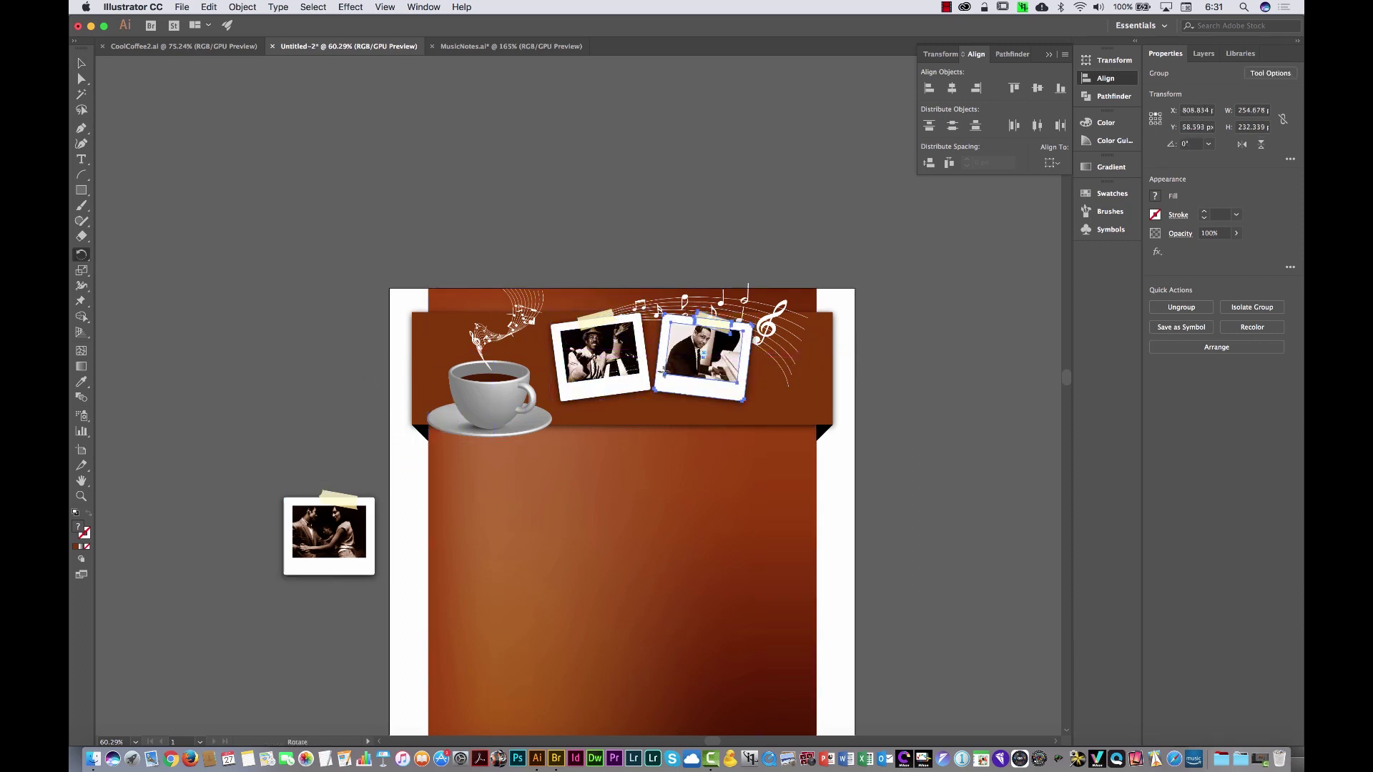
key("v")
left_click_drag(717, 386, 715, 387)
left_click_drag(358, 533, 815, 362)
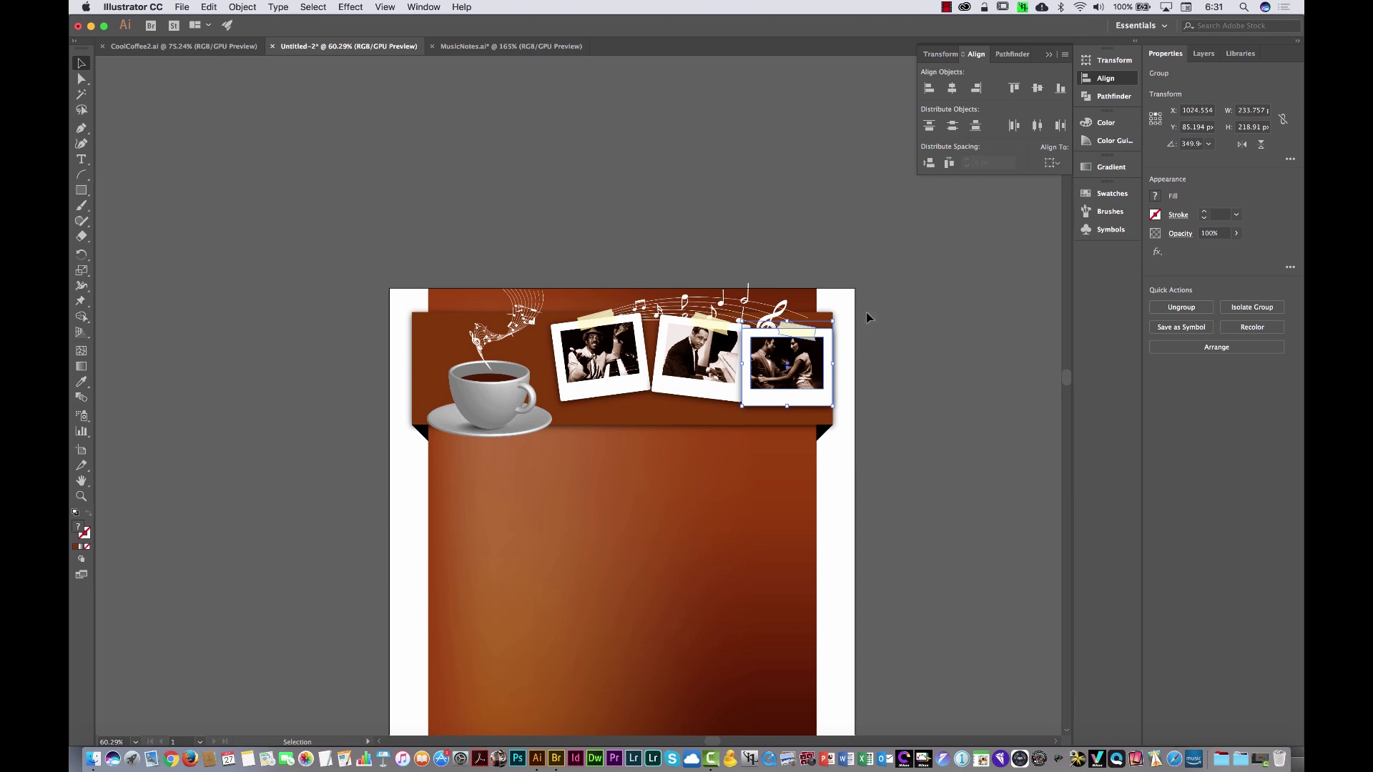
left_click(866, 315)
Shift the coffee cup, its rising notes and the first two Polaroids to the left and fine-tune the spacing of the Polaroid row
left_click_drag(608, 370, 600, 372)
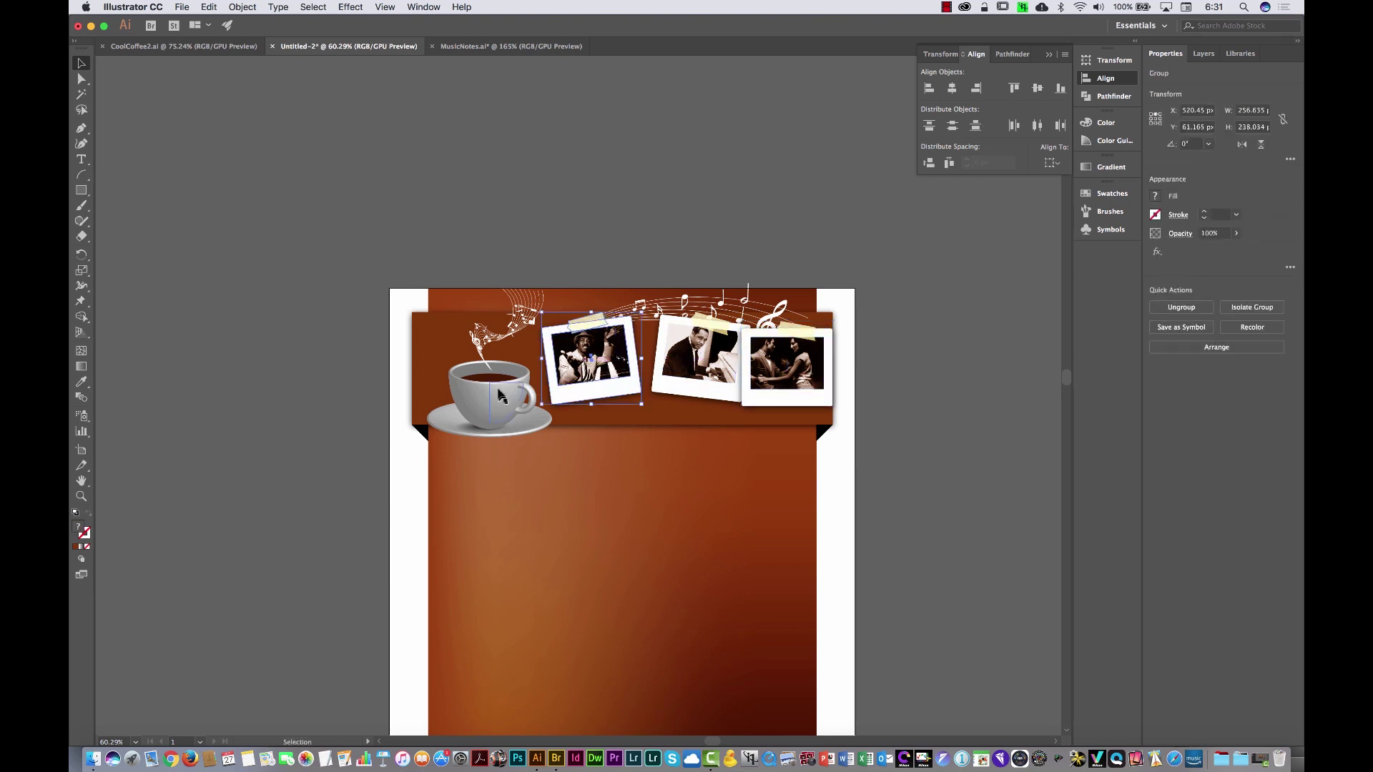
left_click_drag(499, 389, 492, 402)
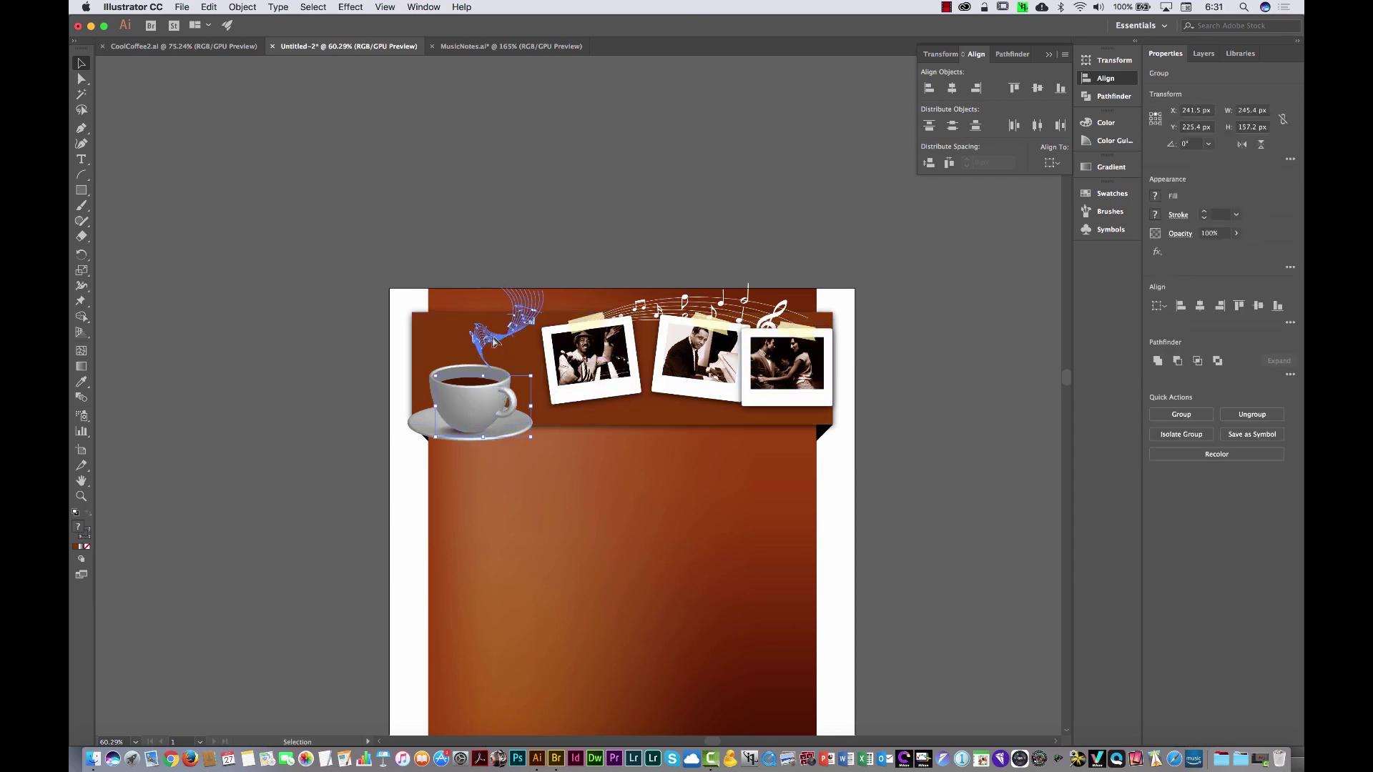
left_click_drag(493, 342, 479, 344)
left_click_drag(609, 358, 594, 359)
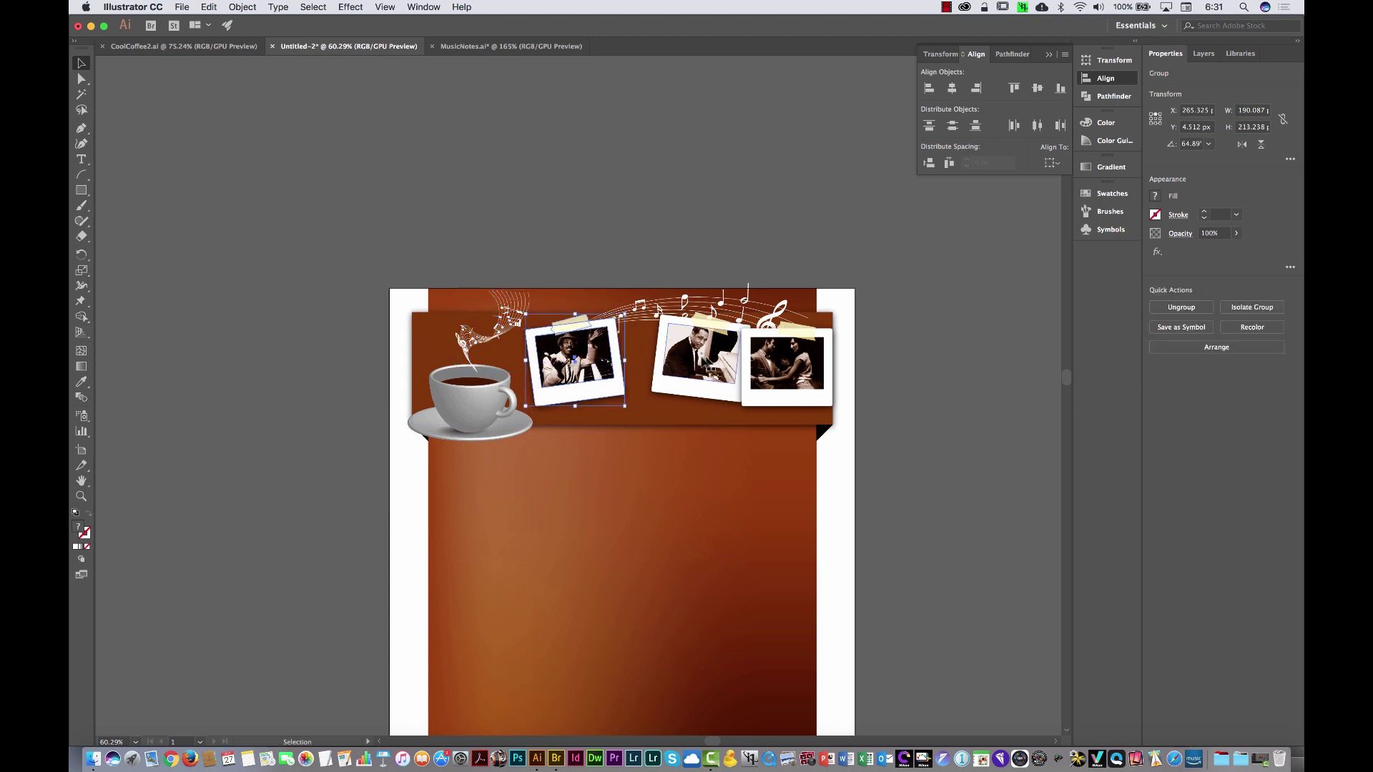
left_click_drag(703, 359, 685, 358)
left_click_drag(790, 362, 788, 361)
left_click(846, 523)
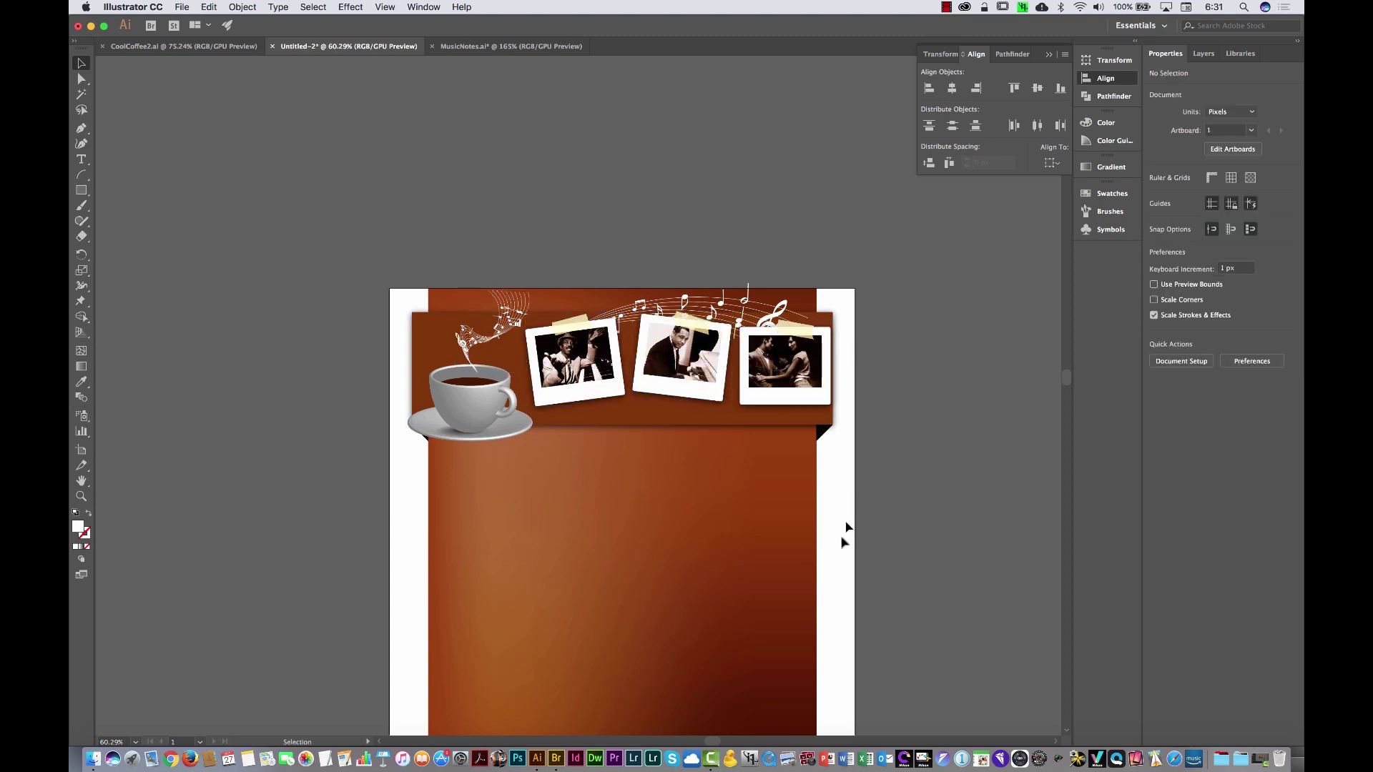
scroll(683, 420, "down", 5)
left_click_drag(676, 239, 673, 246)
Examine the navigation buttons, welcome text, body text and rounded photos in the finished CoolCoffee2.ai layout
left_click(184, 46)
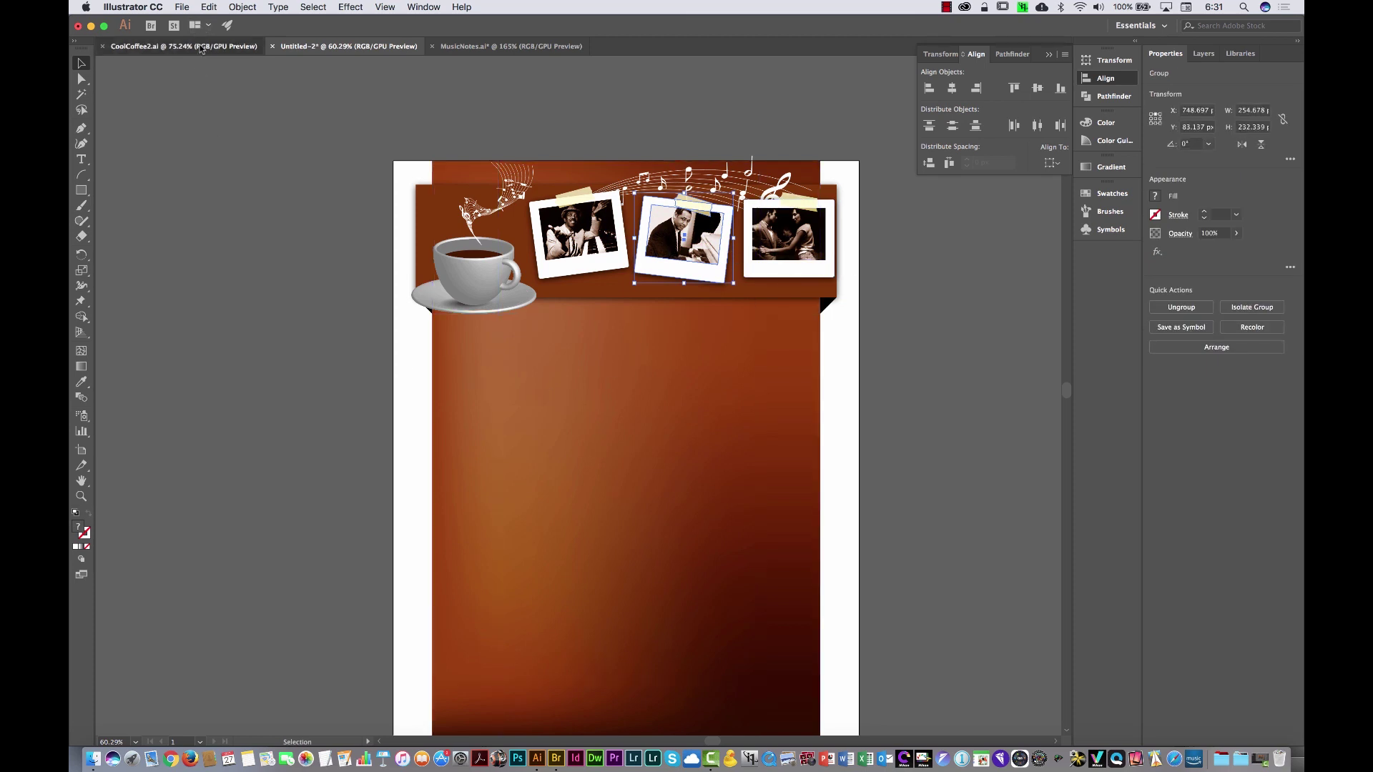
scroll(563, 463, "up", 5)
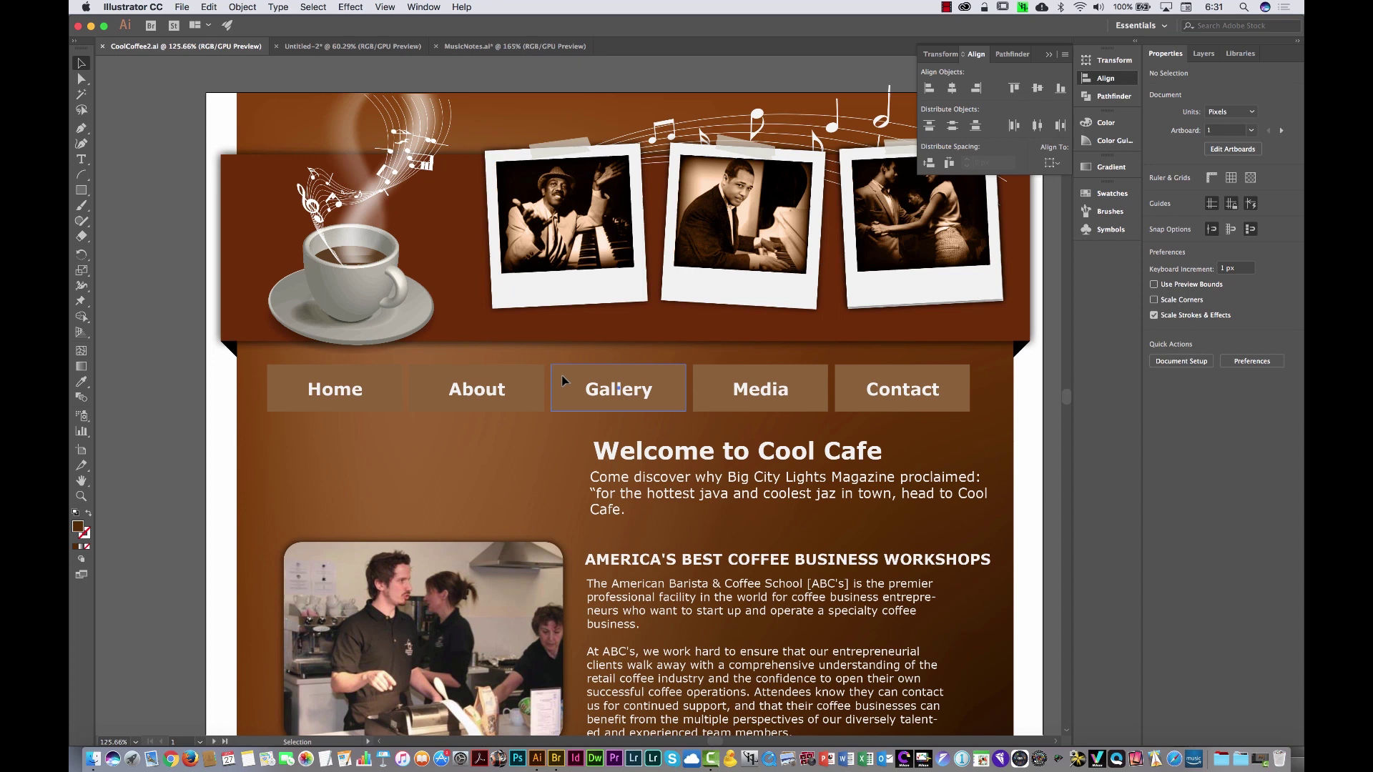
left_click(565, 381)
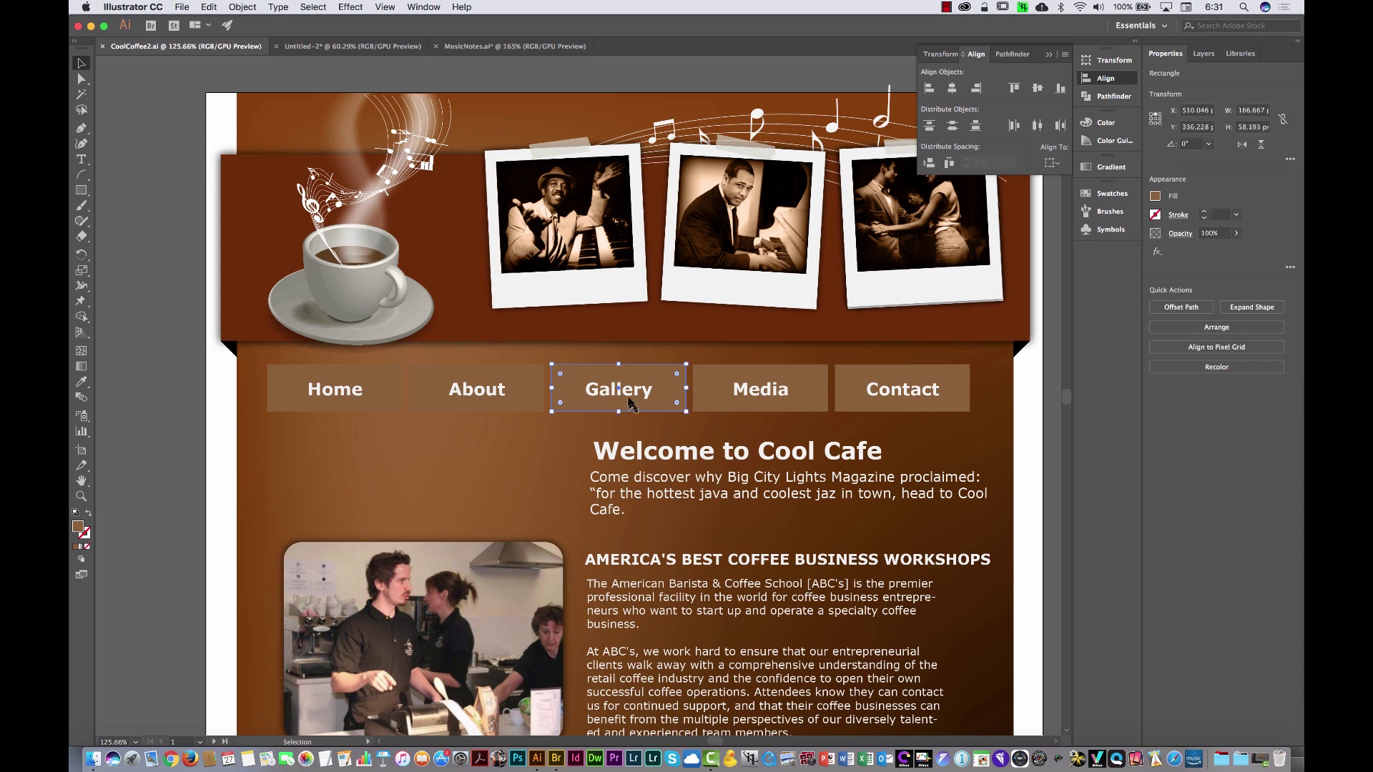
scroll(611, 500, "down", 5)
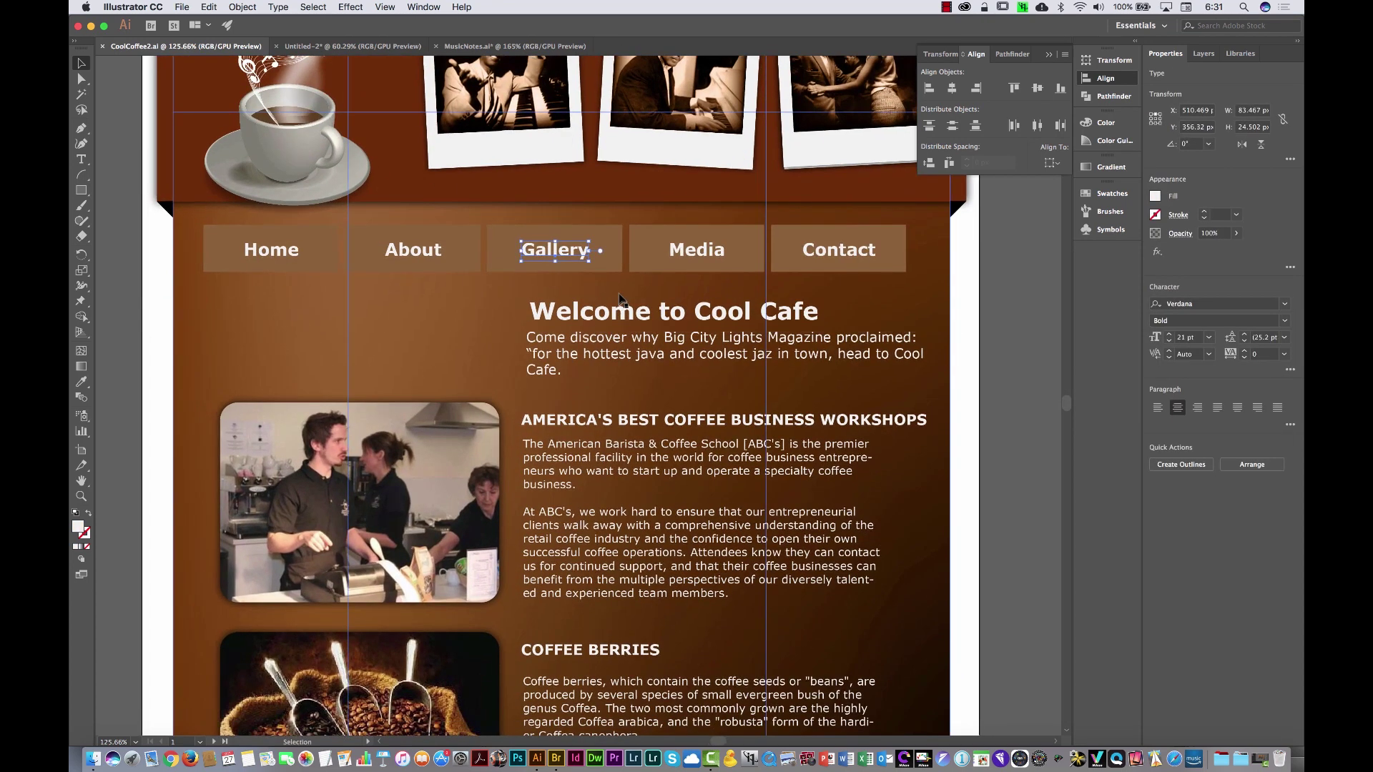
left_click(619, 309)
left_click(586, 373)
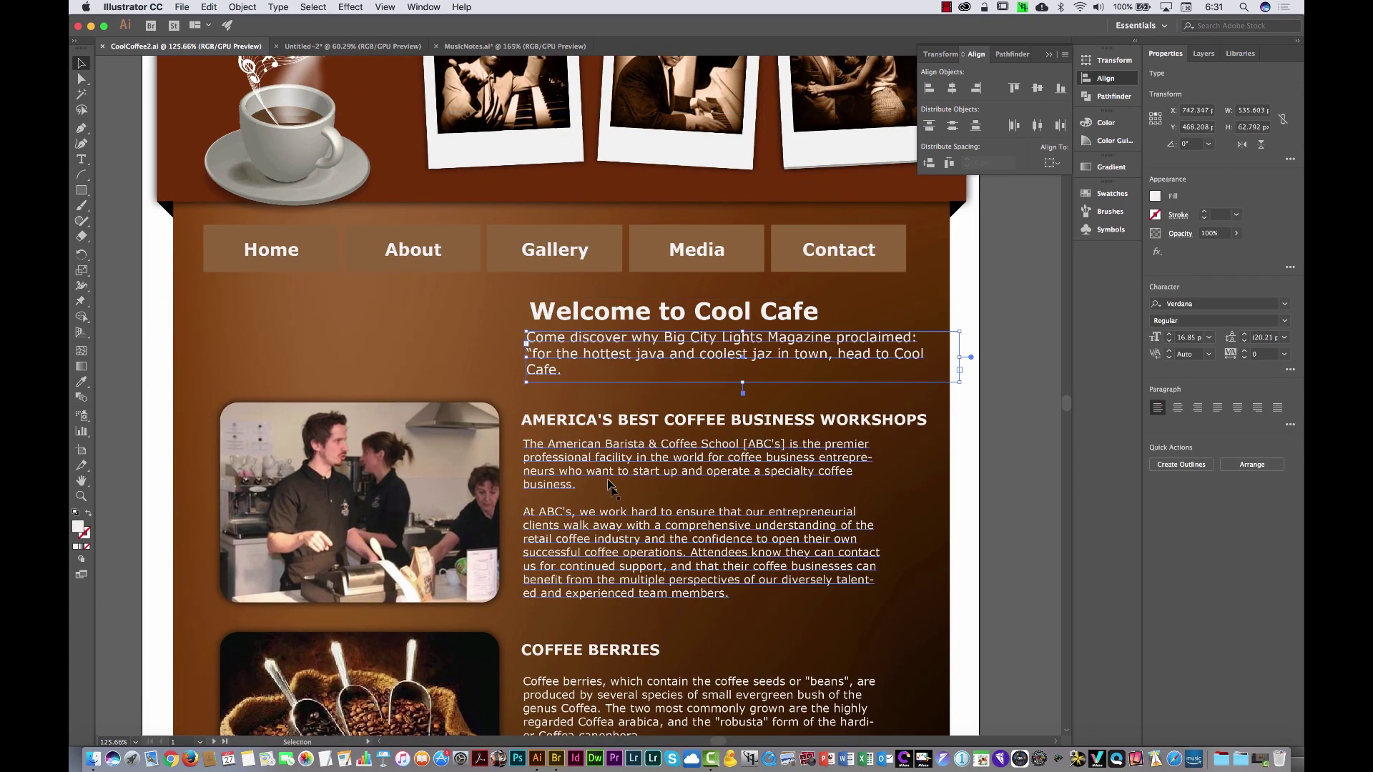
left_click(622, 422)
left_click(622, 475)
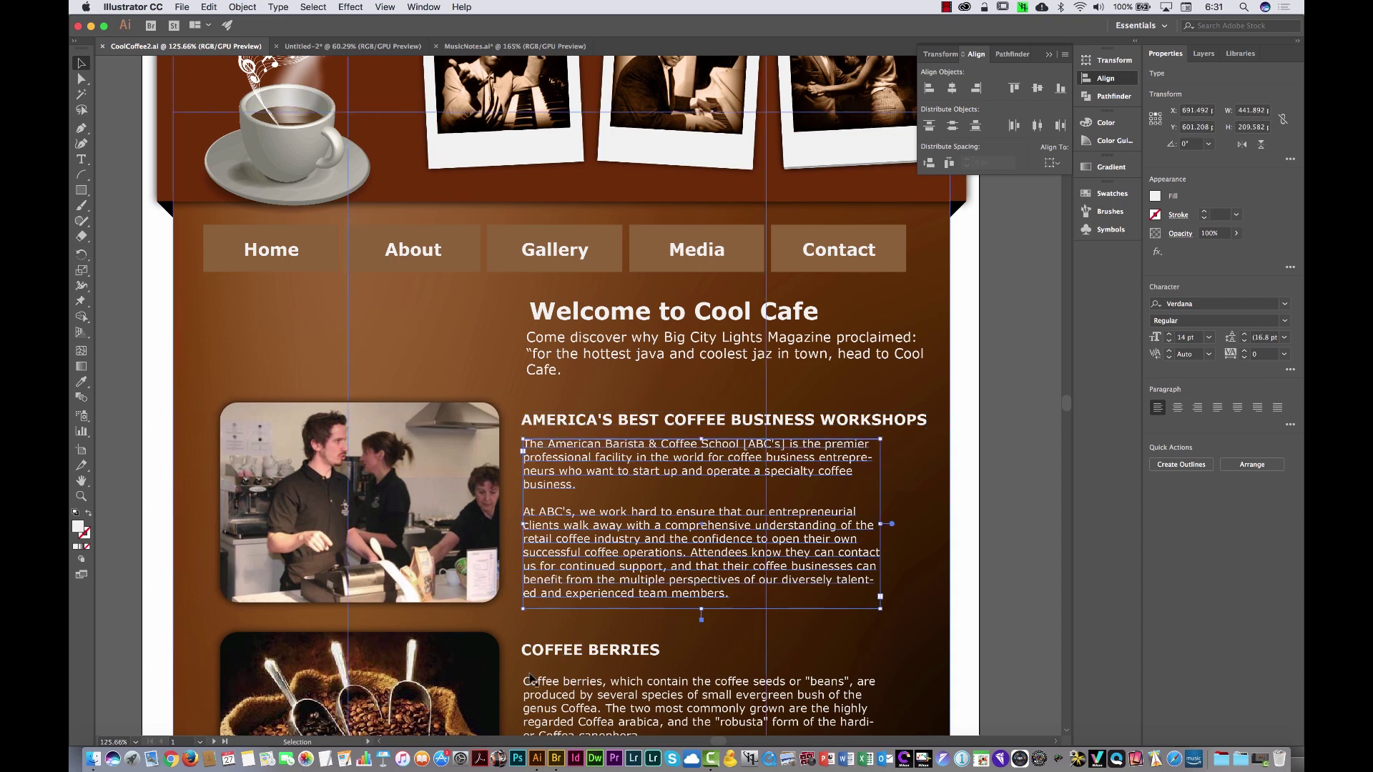
left_click_drag(427, 501, 667, 433)
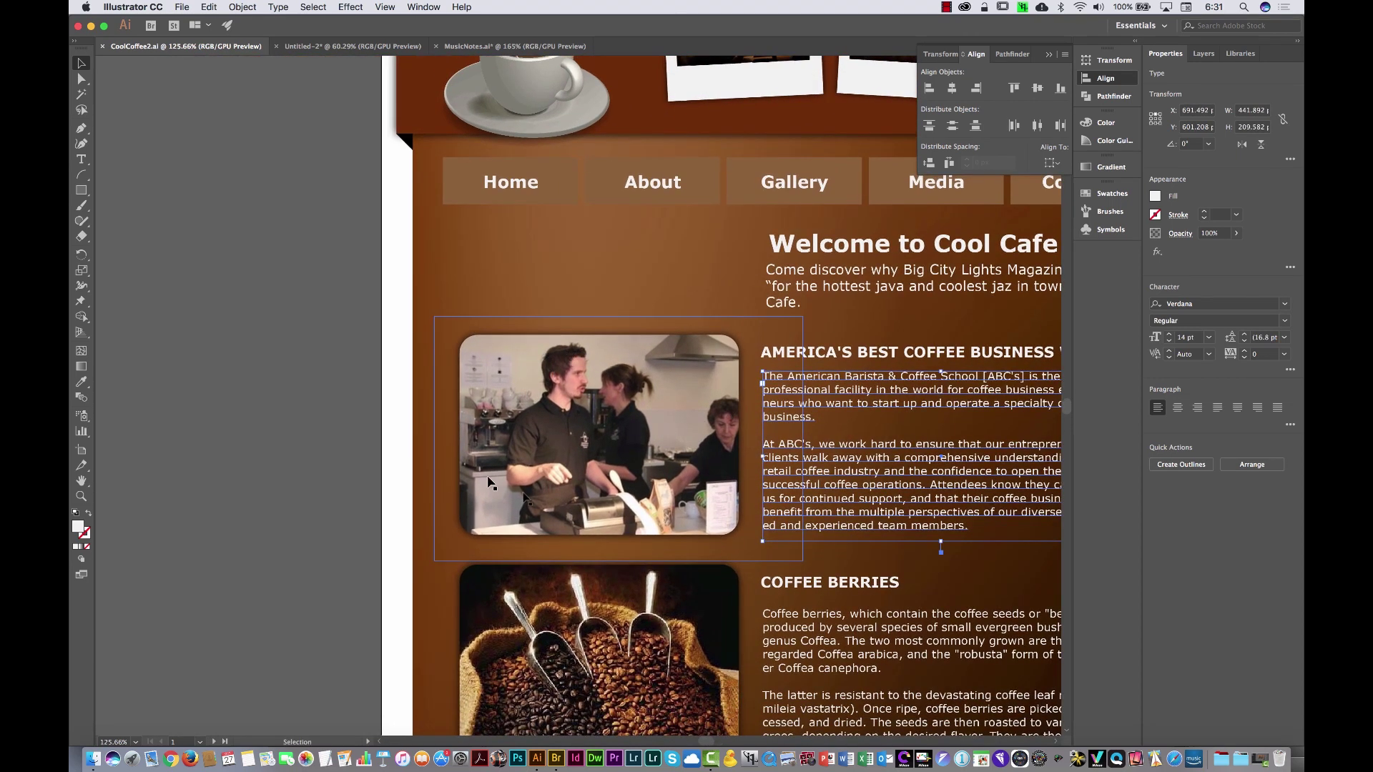
Switch to Adobe Bridge from the untitled layout and place photo1.psd on the empty area left of the artboard
left_click(353, 46)
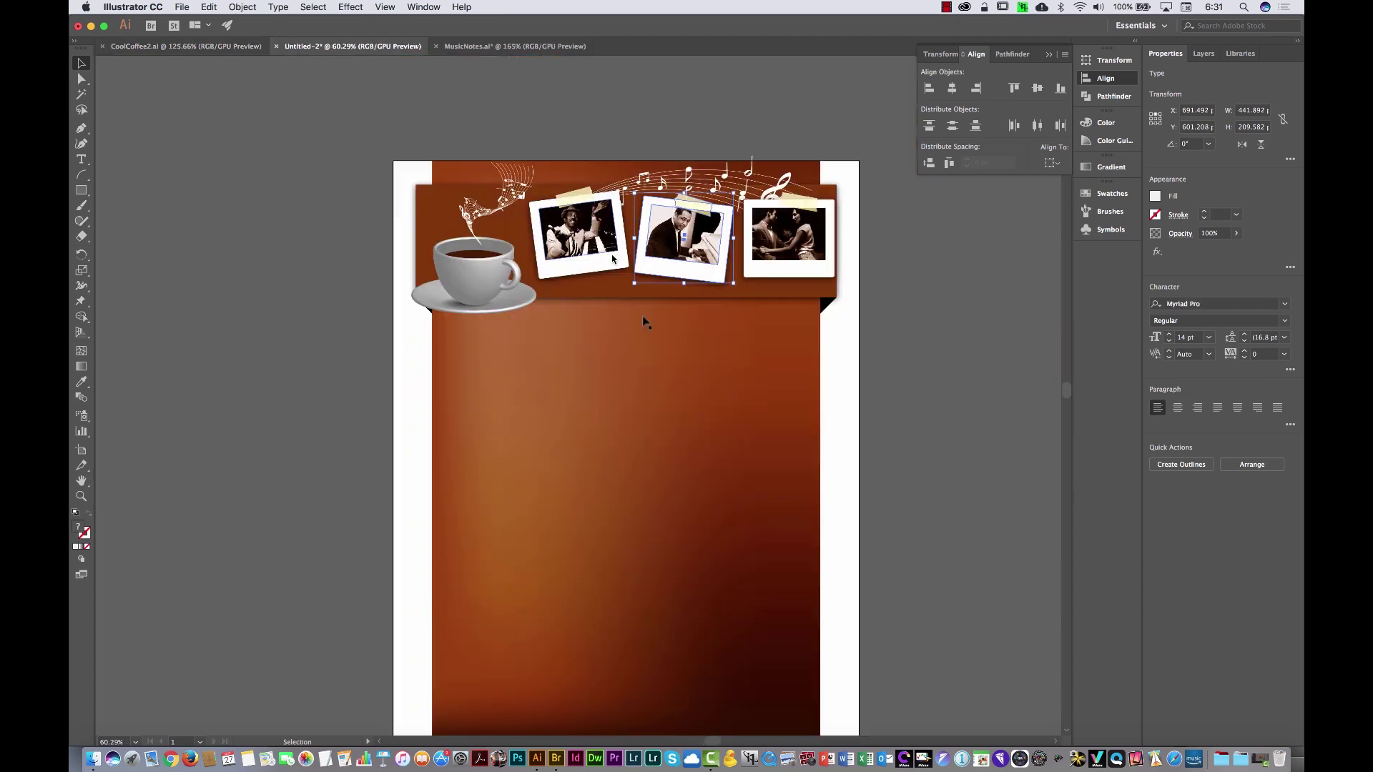
key("super+Tab")
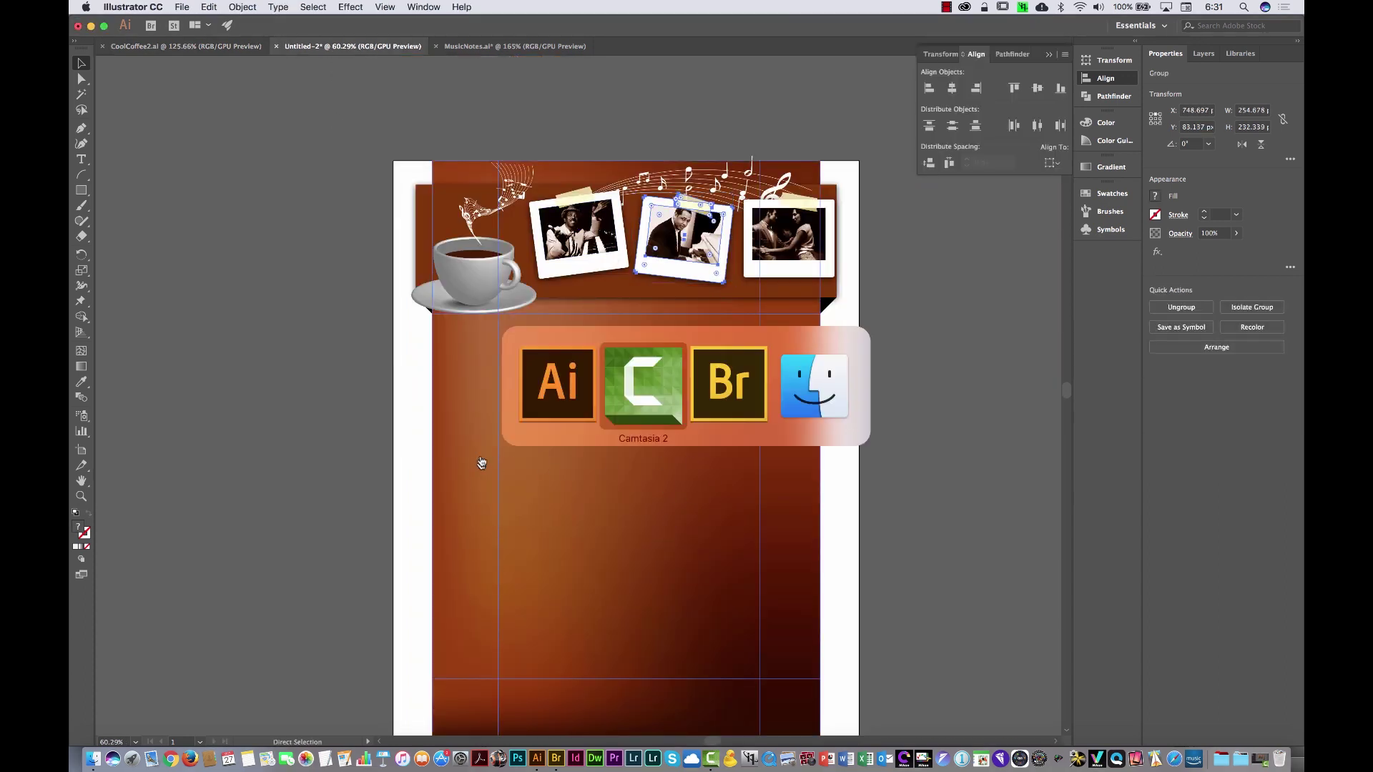
left_click(748, 399)
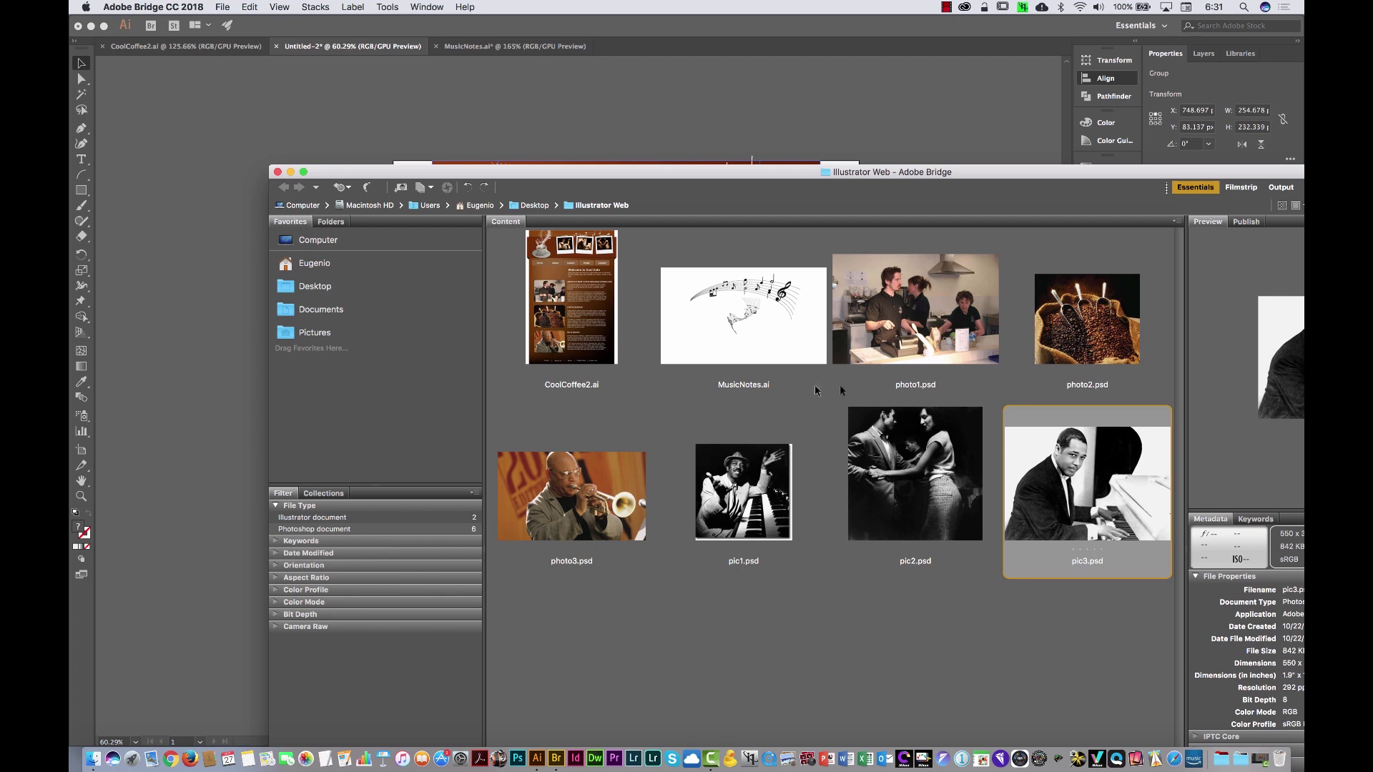
left_click_drag(923, 311, 208, 304)
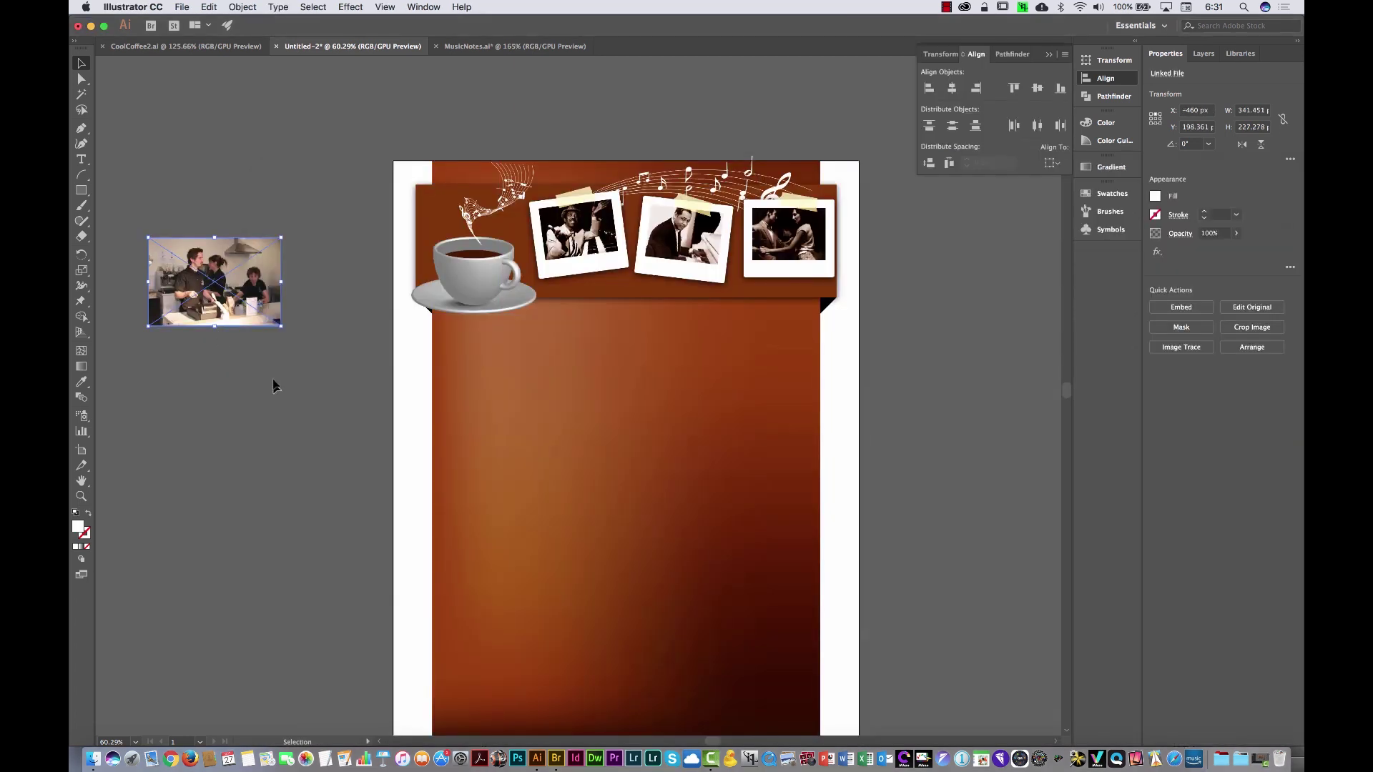
left_click_drag(284, 341, 331, 409)
Draw a rectangle about 312 by 200 px over the barista photo and round its corners to about 13.6 px
scroll(263, 392, "up", 5)
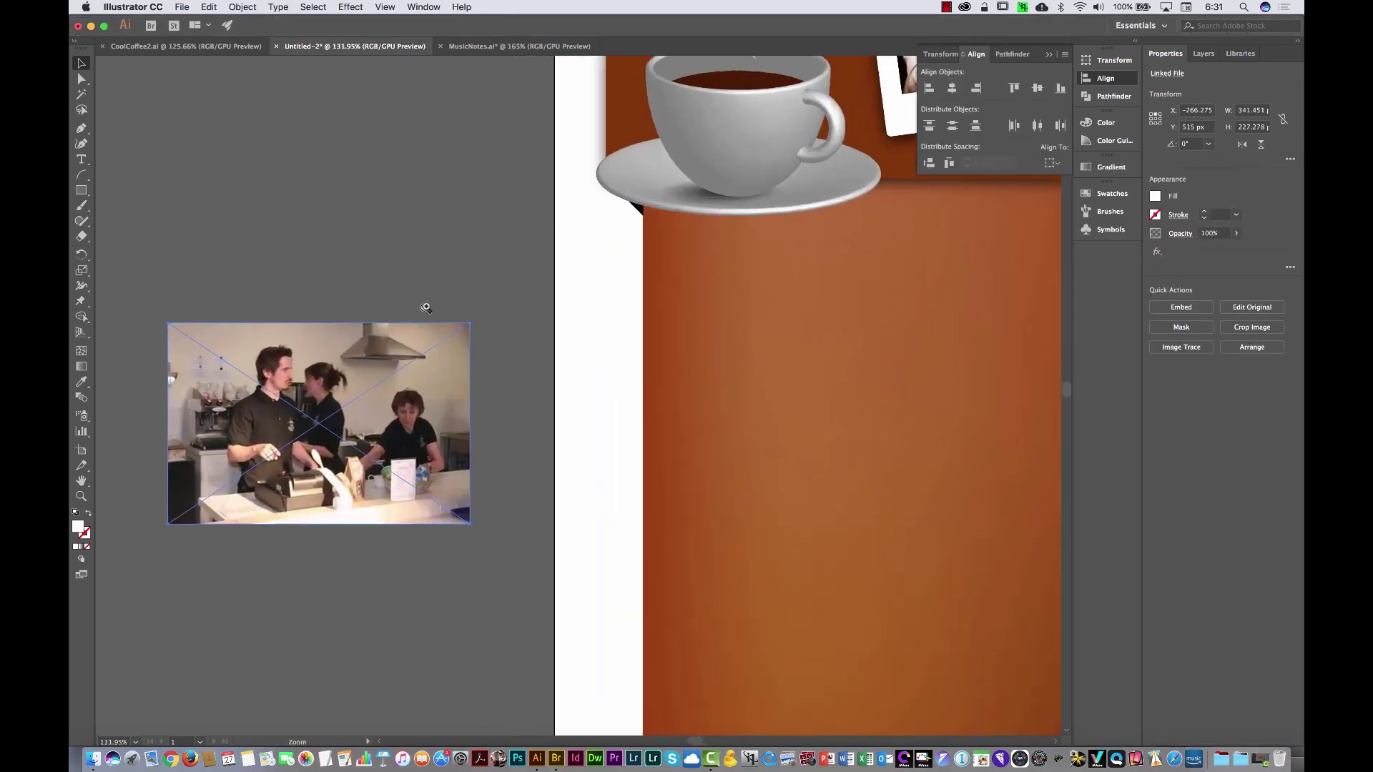
left_click_drag(419, 327, 544, 269)
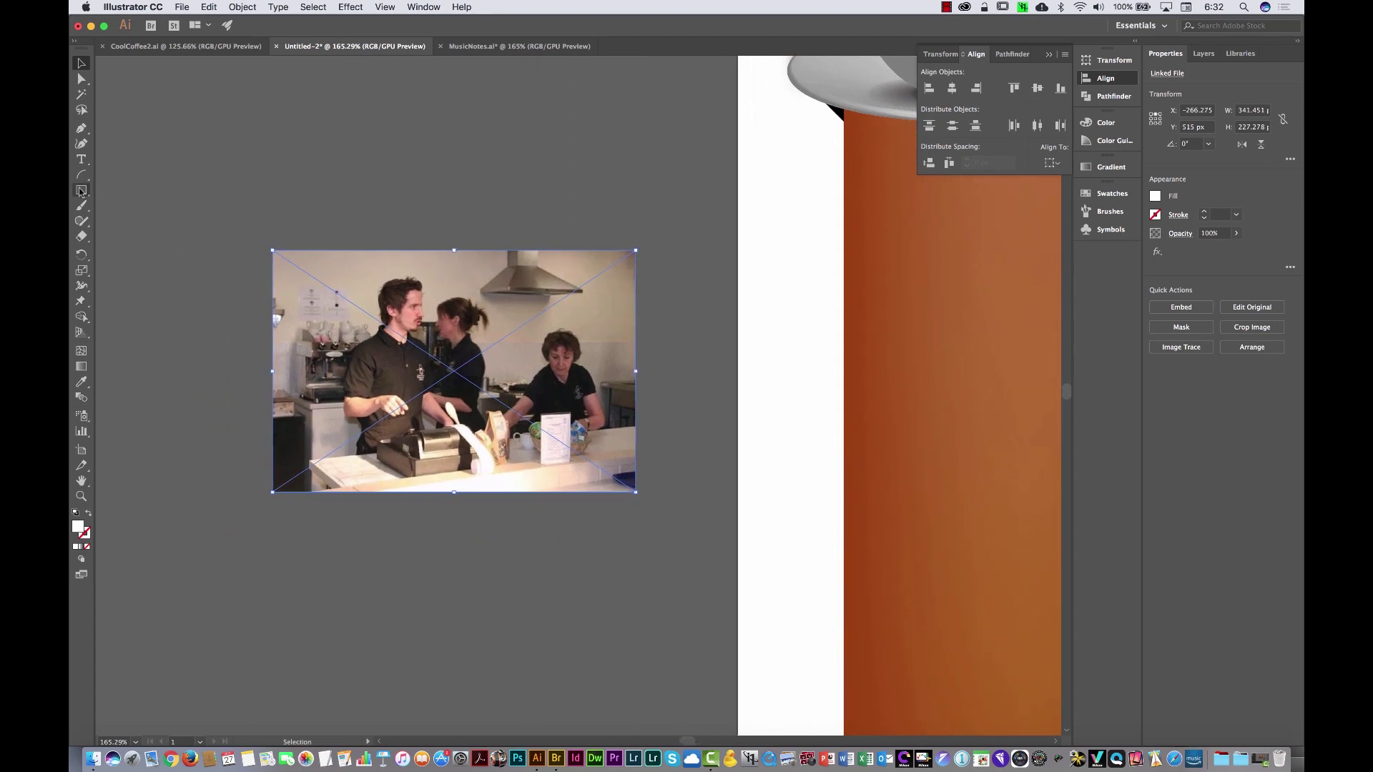
left_click_drag(81, 191, 206, 238)
left_click_drag(289, 268, 621, 480)
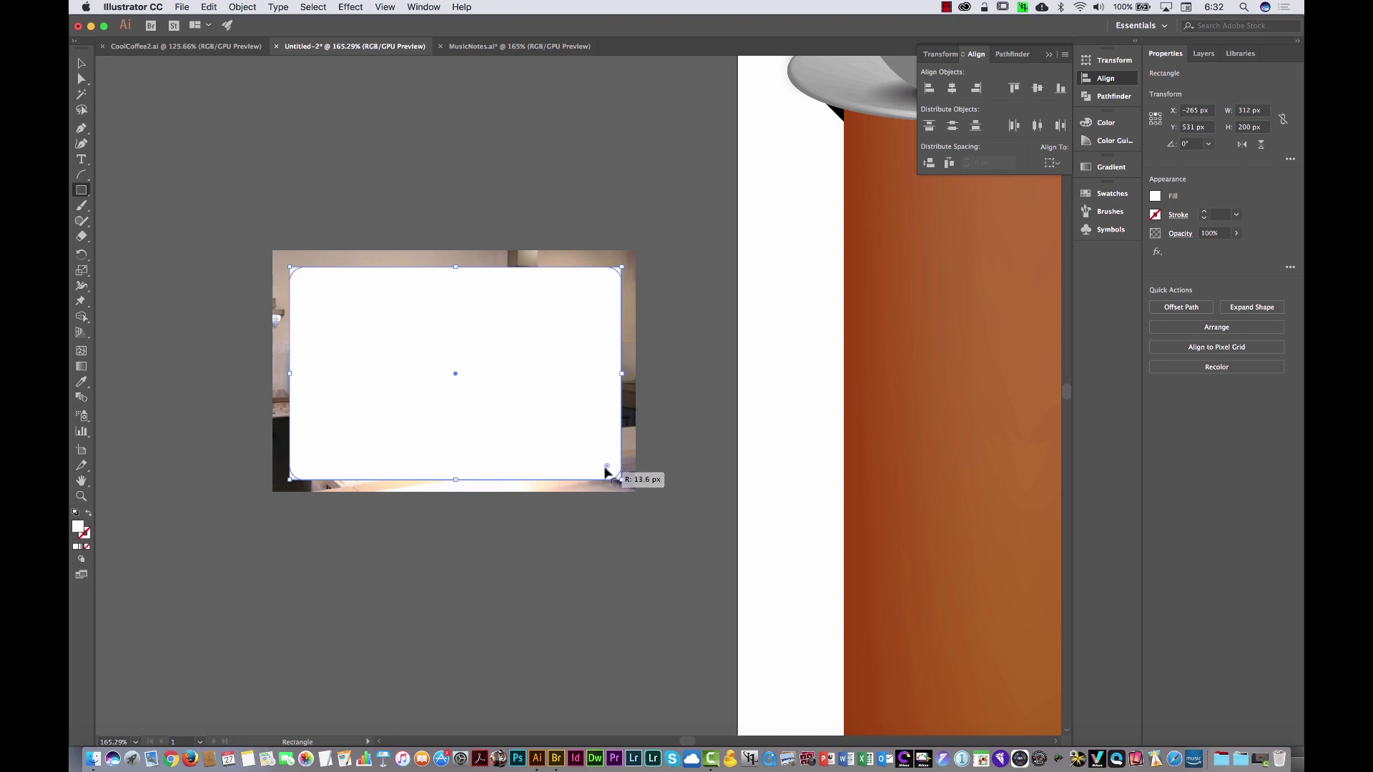
key("v")
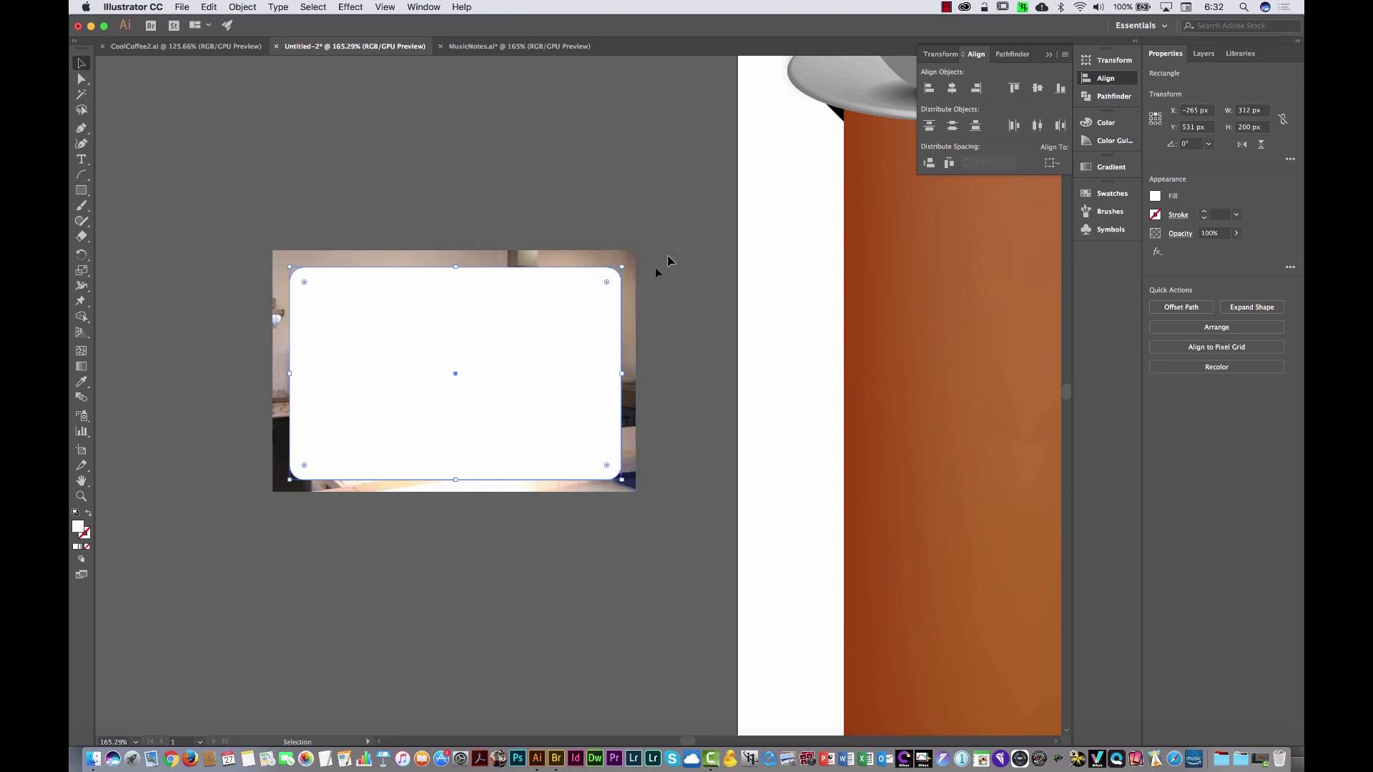
Mask the barista photo with the rounded rectangle using a clipping mask
left_click_drag(668, 261, 492, 438)
right_click(578, 306)
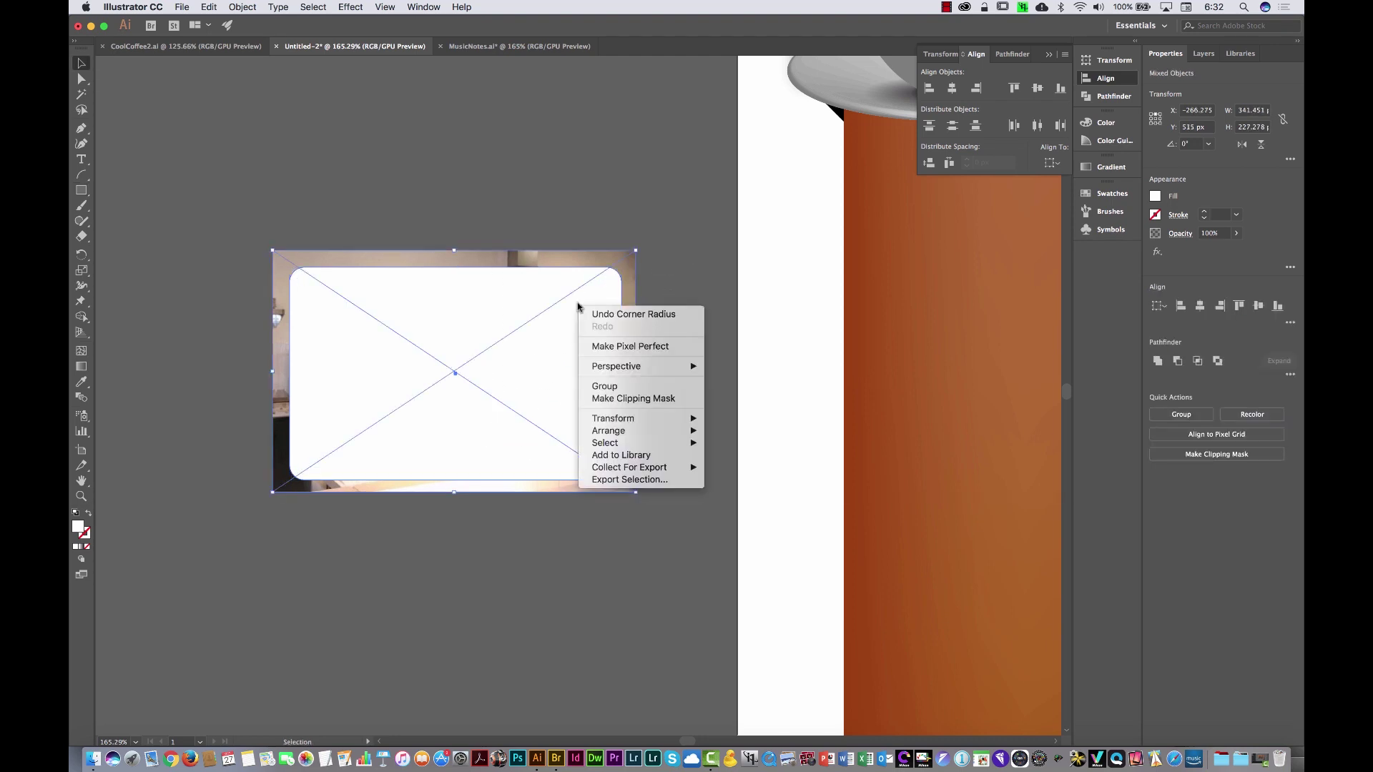
left_click(659, 400)
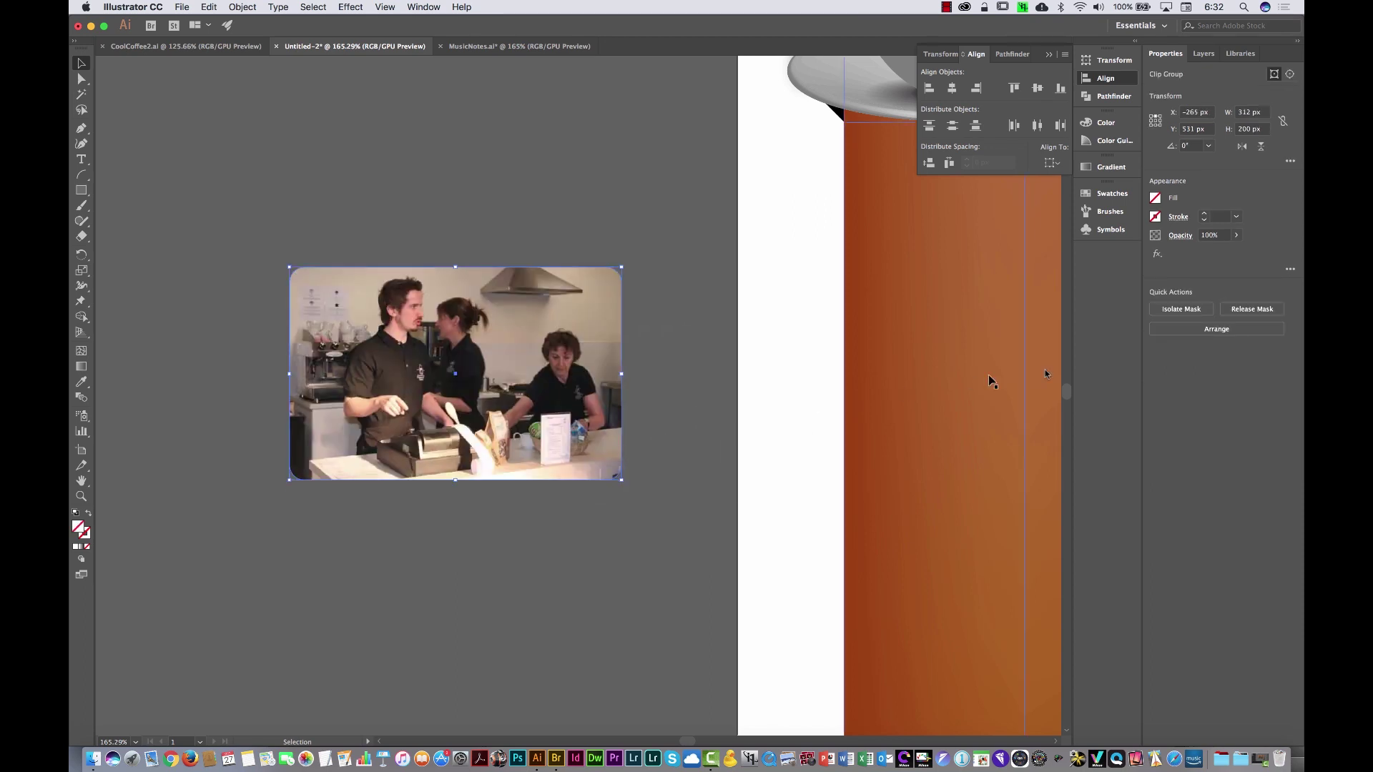
Apply a Drop Shadow effect to the clipped barista photo
left_click(1157, 258)
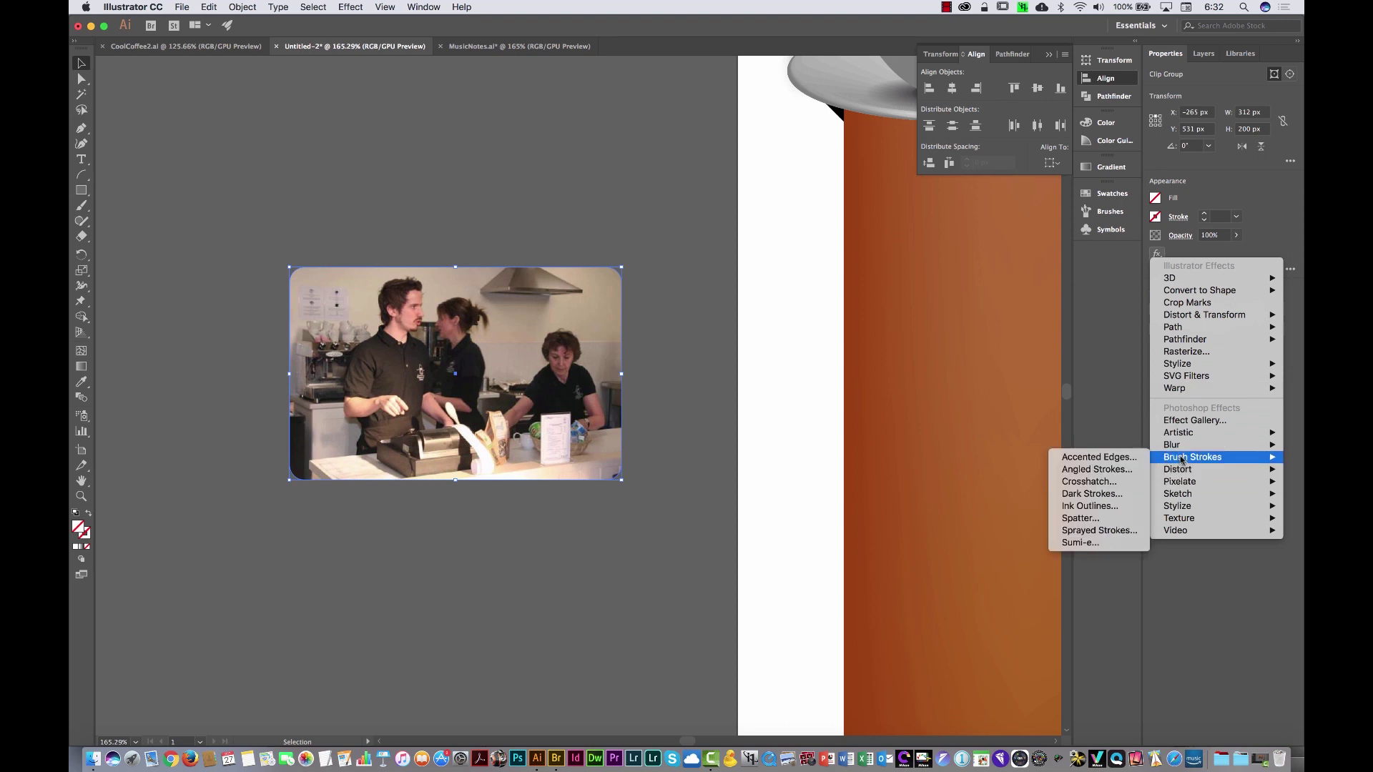
mouse_move(1202, 362)
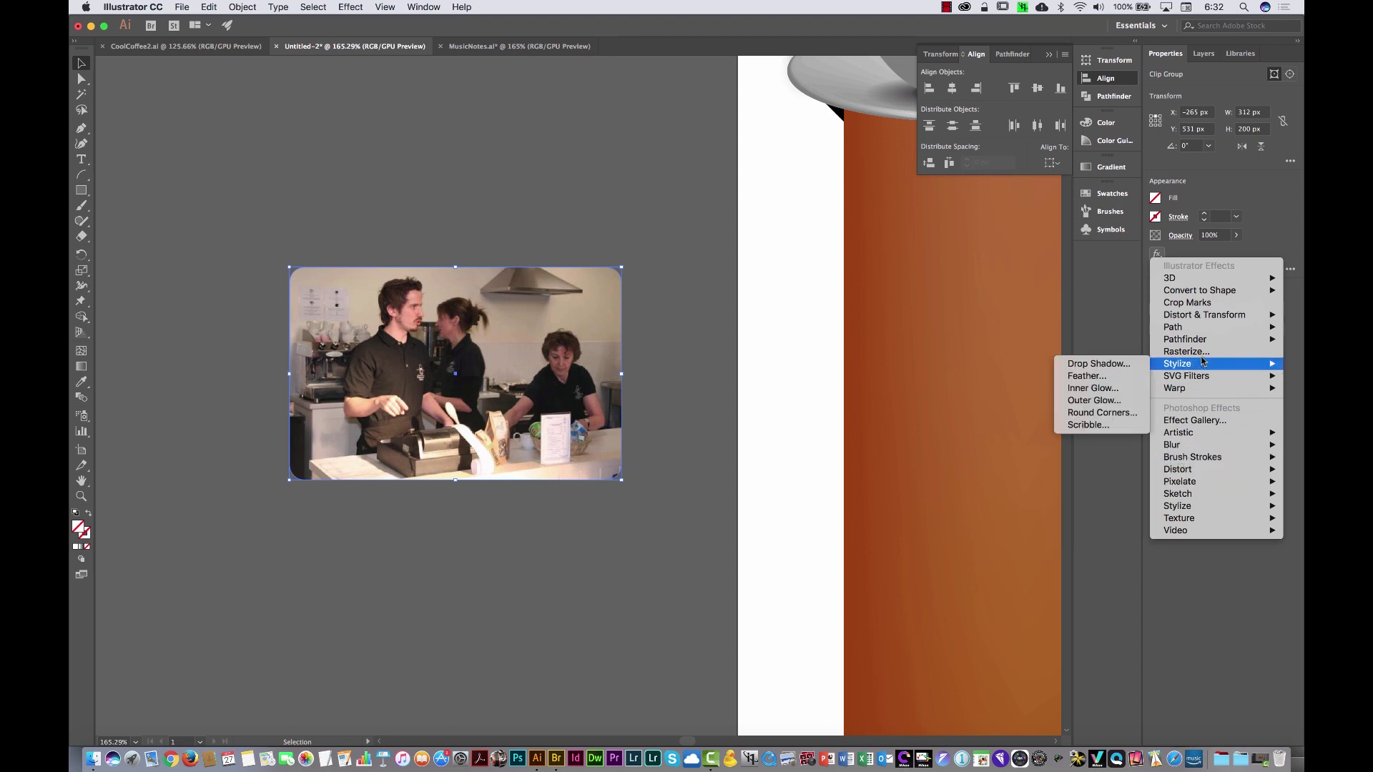
left_click(1136, 364)
left_click(679, 488)
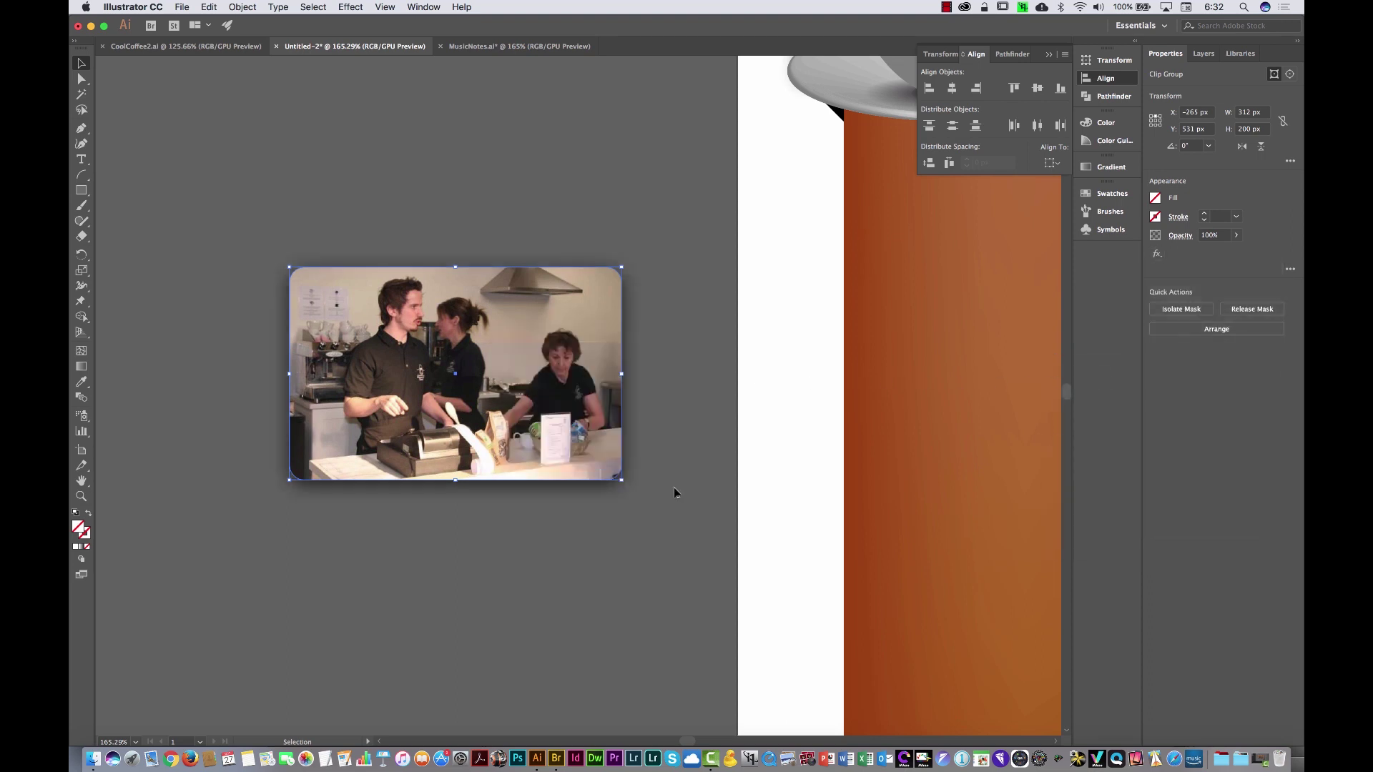
left_click(675, 535)
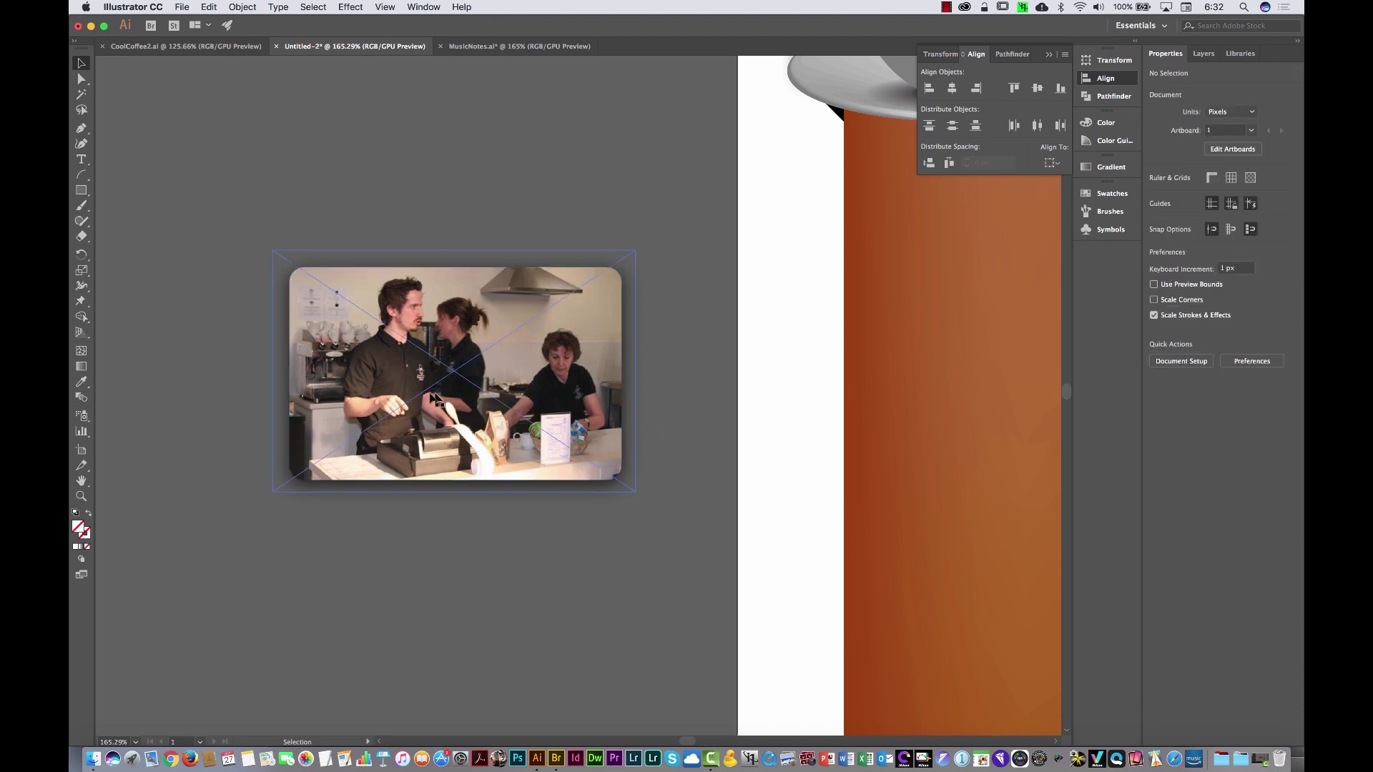
Move the shadowed barista photo onto the brown page area just below the coffee cup and banner
left_click_drag(432, 403, 647, 497)
left_click_drag(812, 426, 373, 469)
left_click_drag(503, 433, 554, 421)
left_click(861, 384)
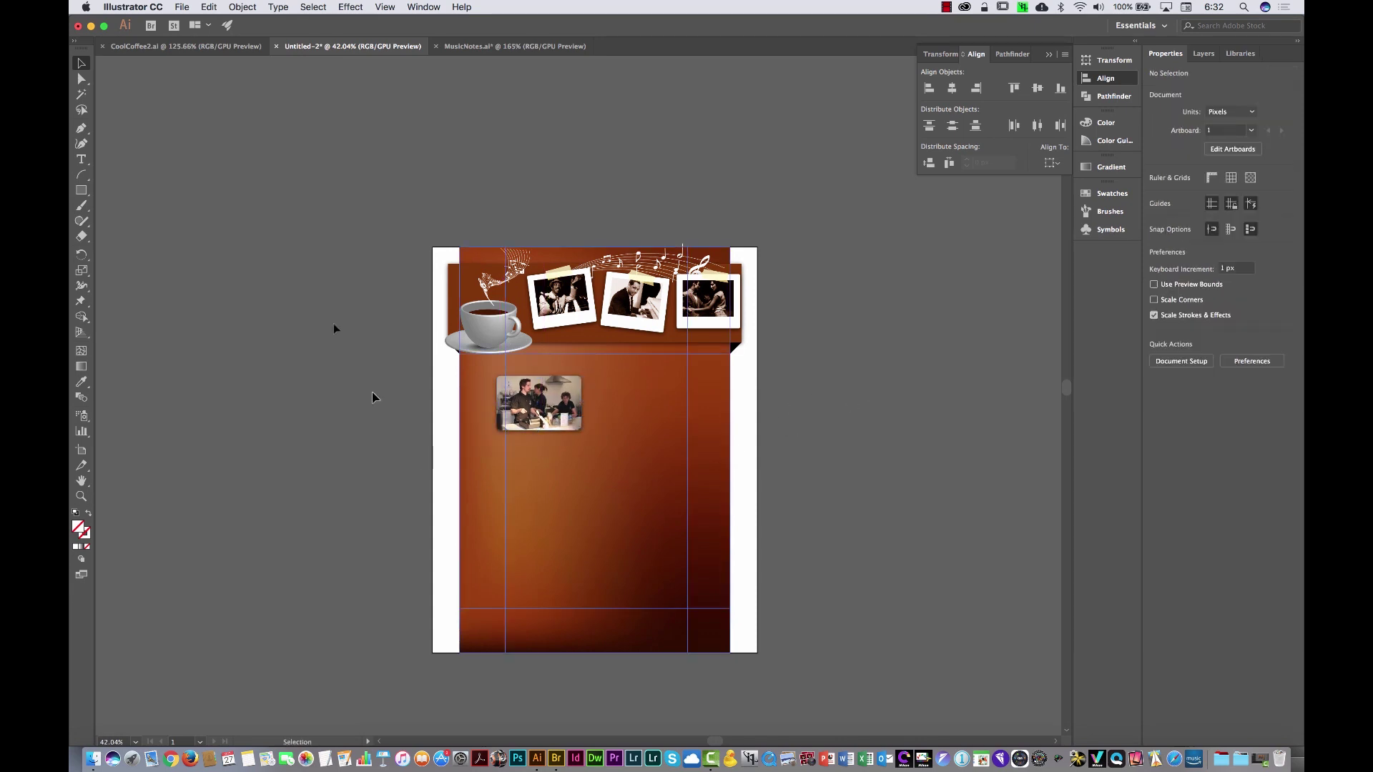
Compare the differently sized page versions in CoolCoffee2.ai and return to the untitled layout
left_click(153, 46)
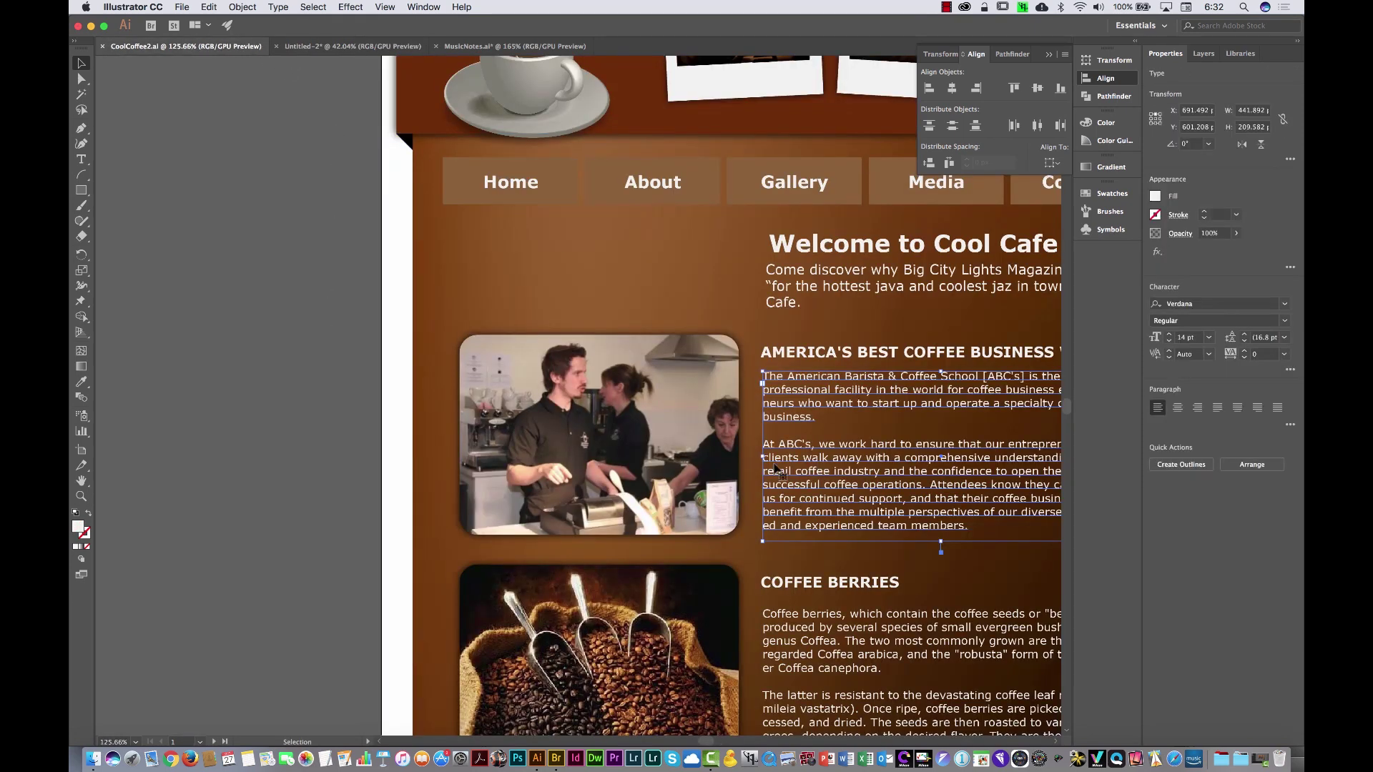
key("super+0")
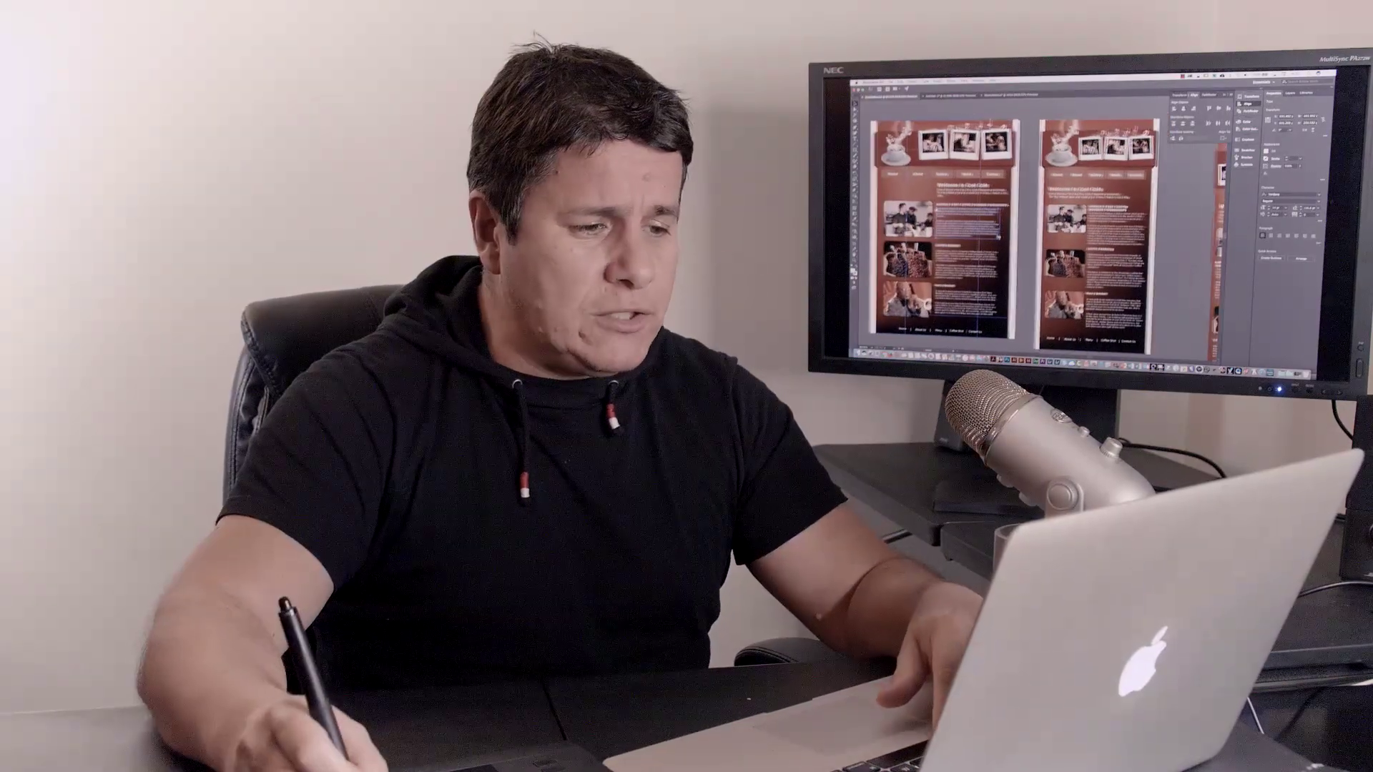
left_click(950, 95)
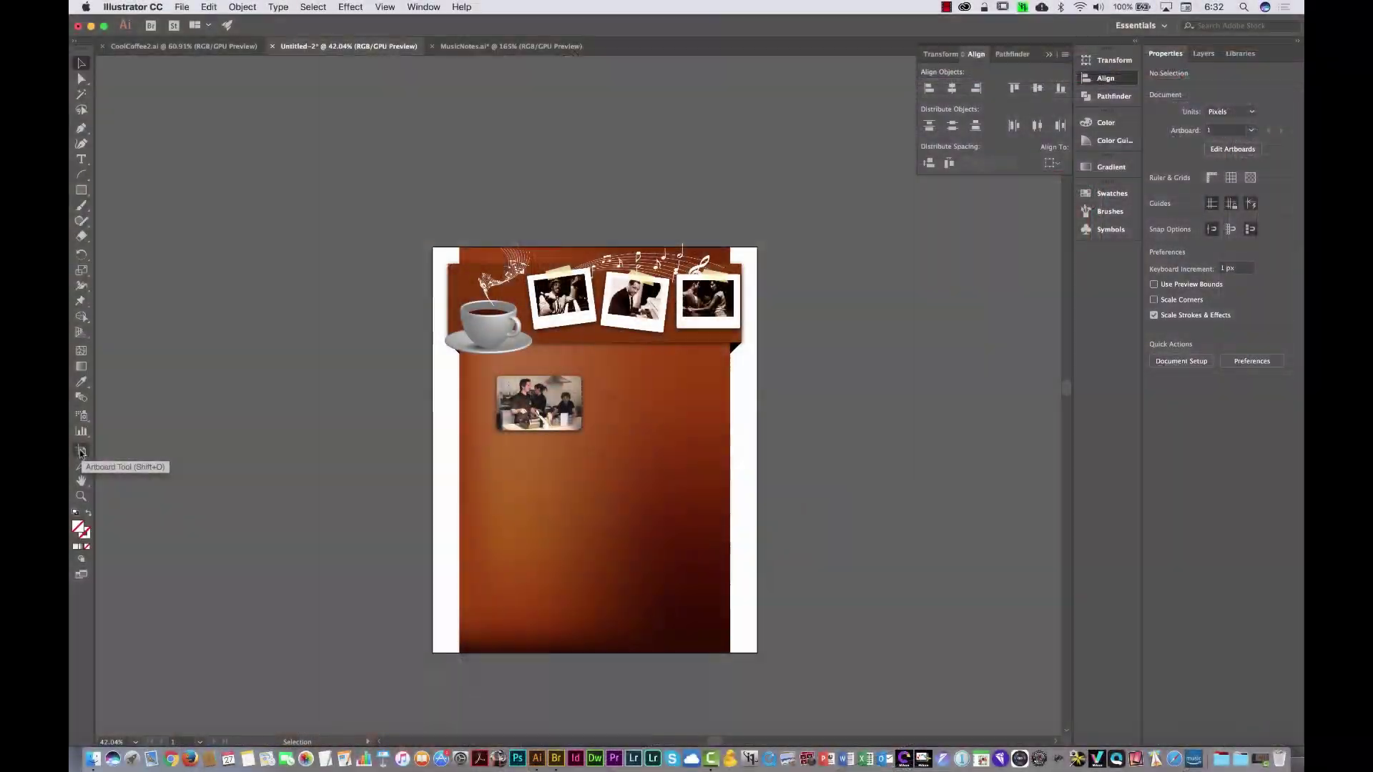
Add a second artboard of 768 by 1700 px beside the first one and align their top edges
left_click(81, 451)
left_click_drag(798, 439, 455, 442)
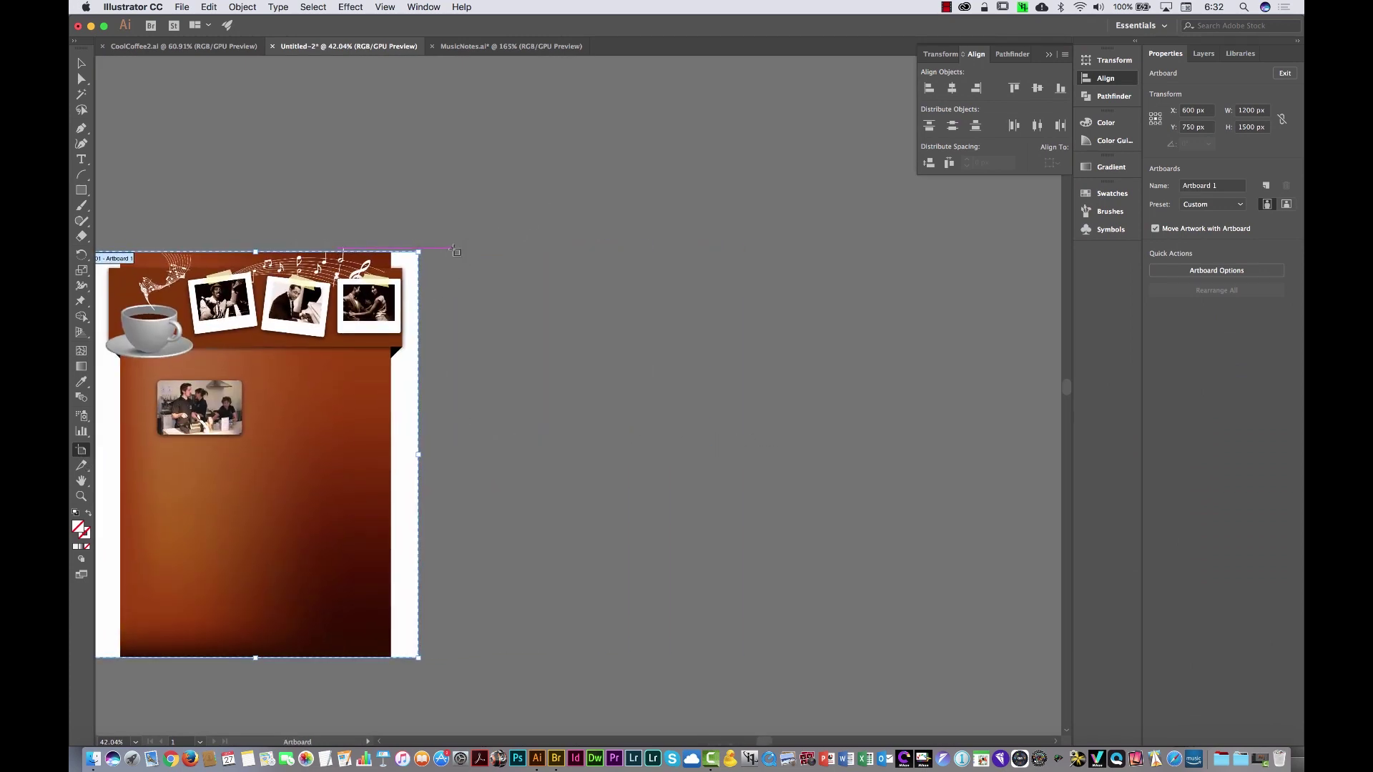
left_click_drag(459, 251, 661, 648)
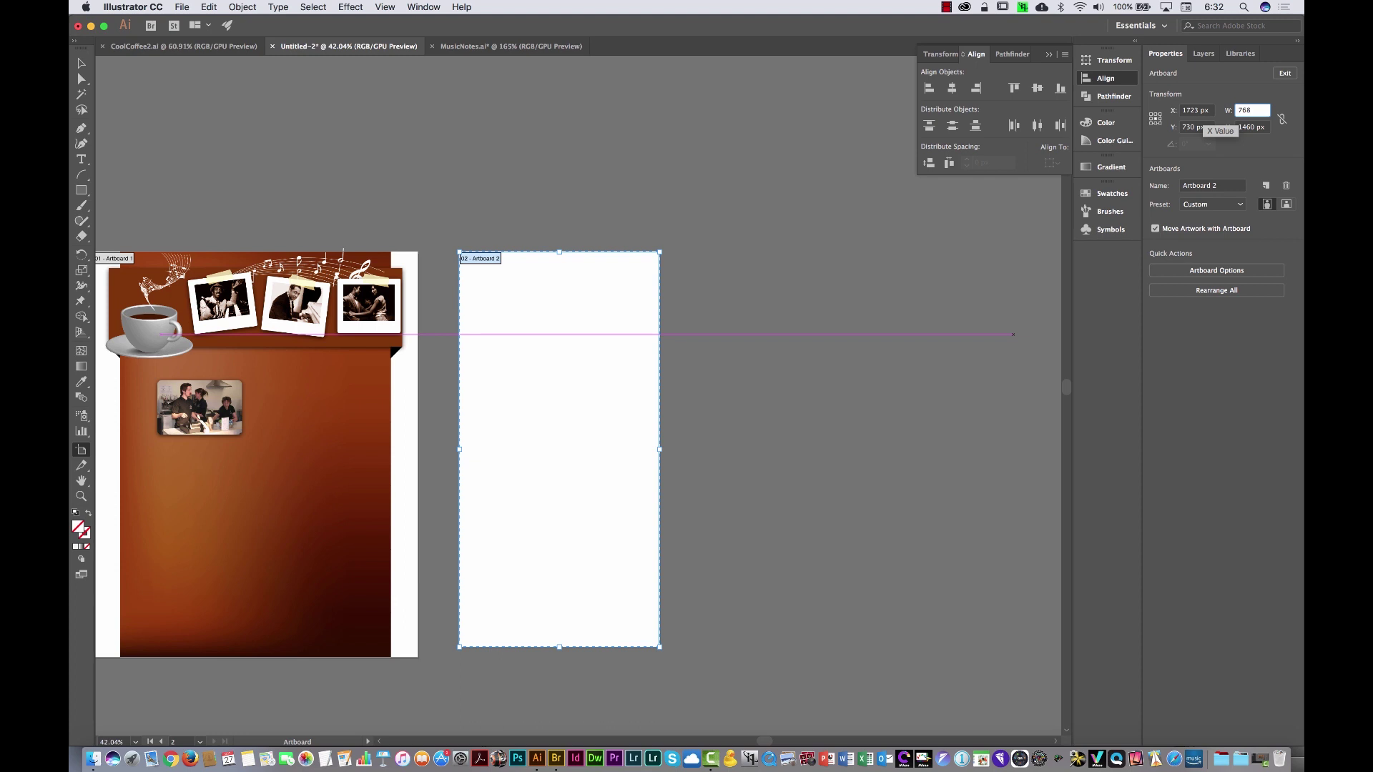
key("Tab")
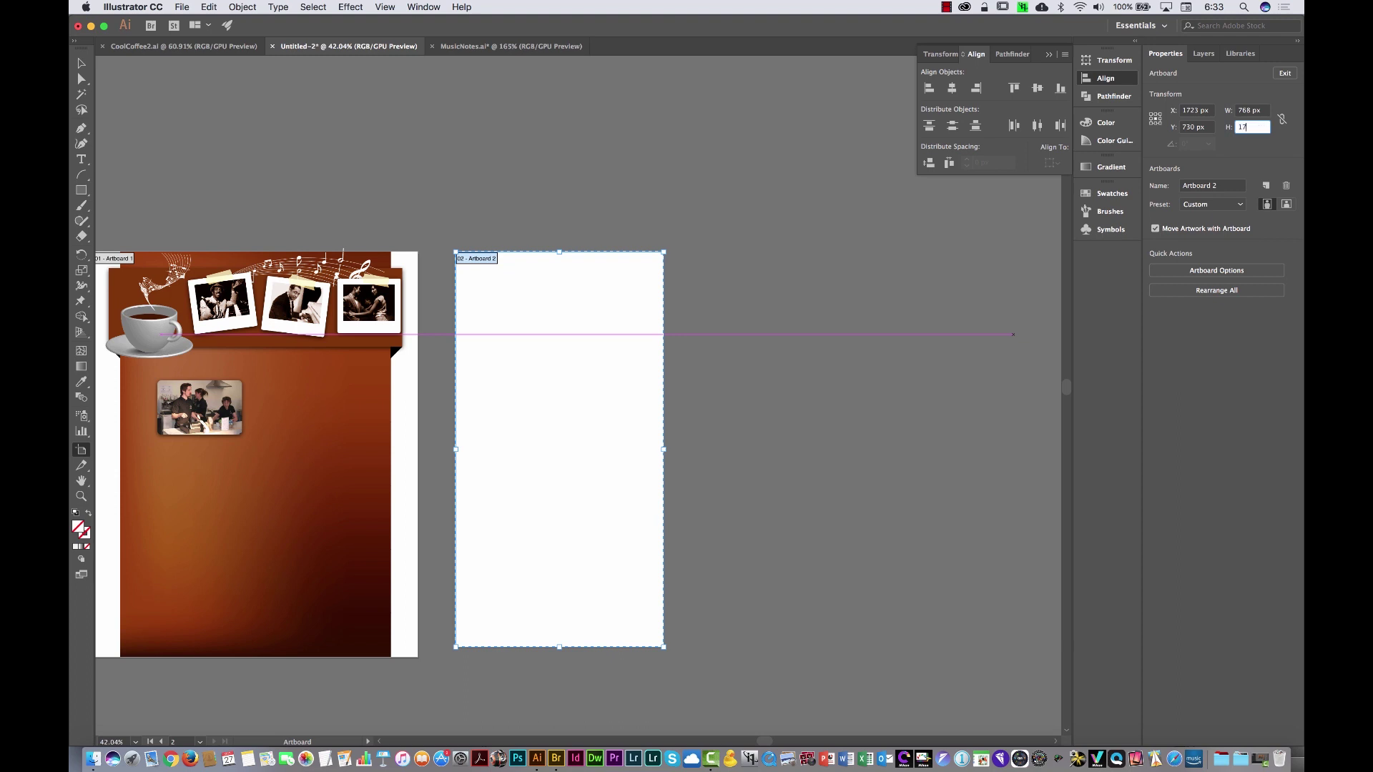
key("Return")
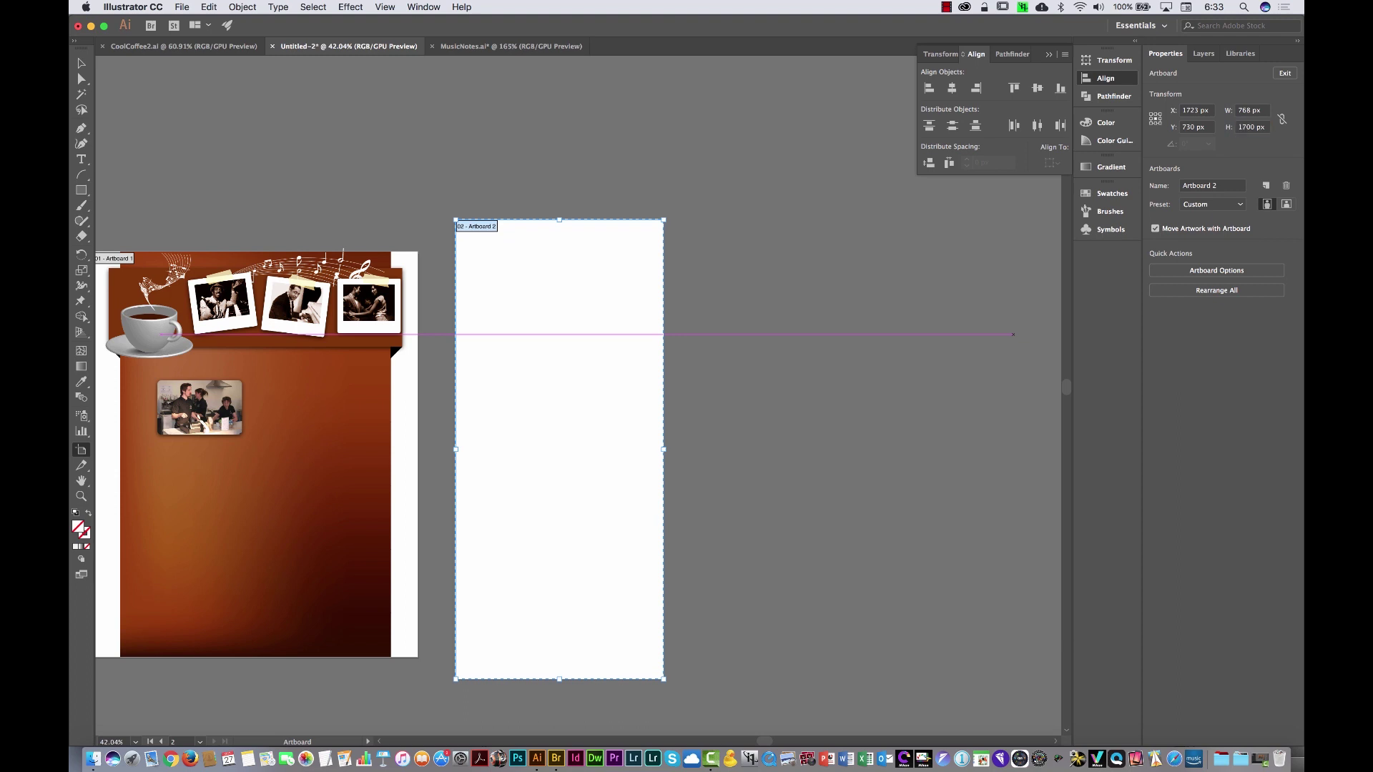
left_click_drag(604, 343, 595, 358)
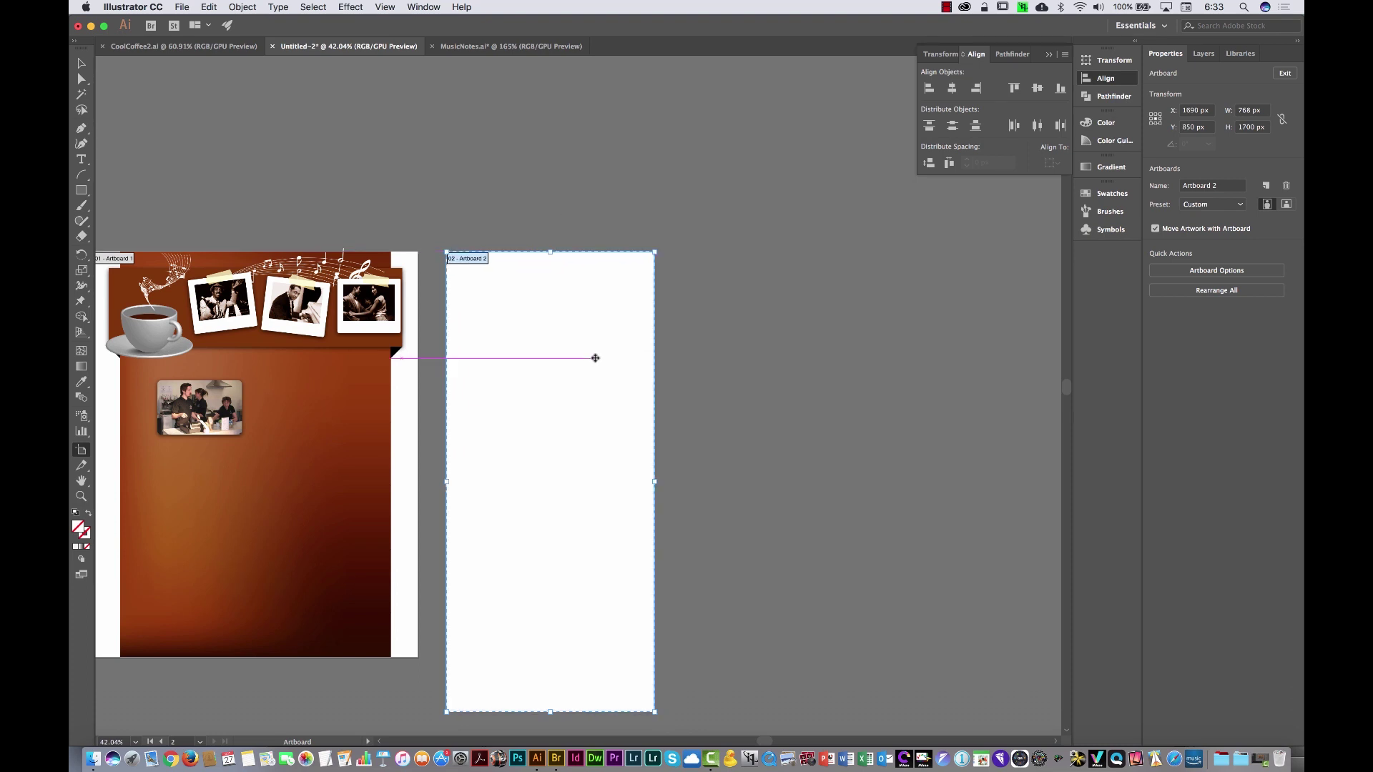
Add a third artboard beside the second, set its width to 350 px and extend it downward to about 2903 px tall
left_click_drag(693, 258, 689, 253)
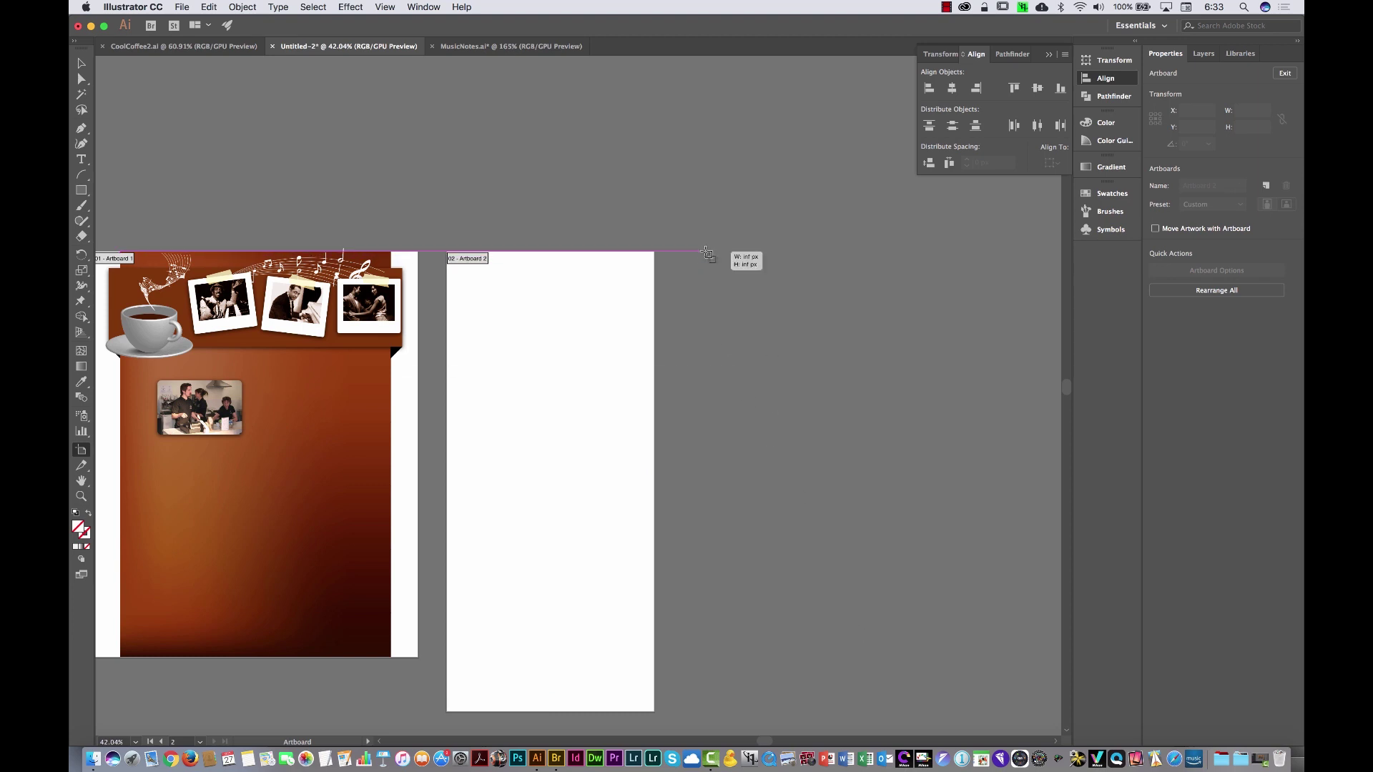
left_click_drag(707, 254, 820, 707)
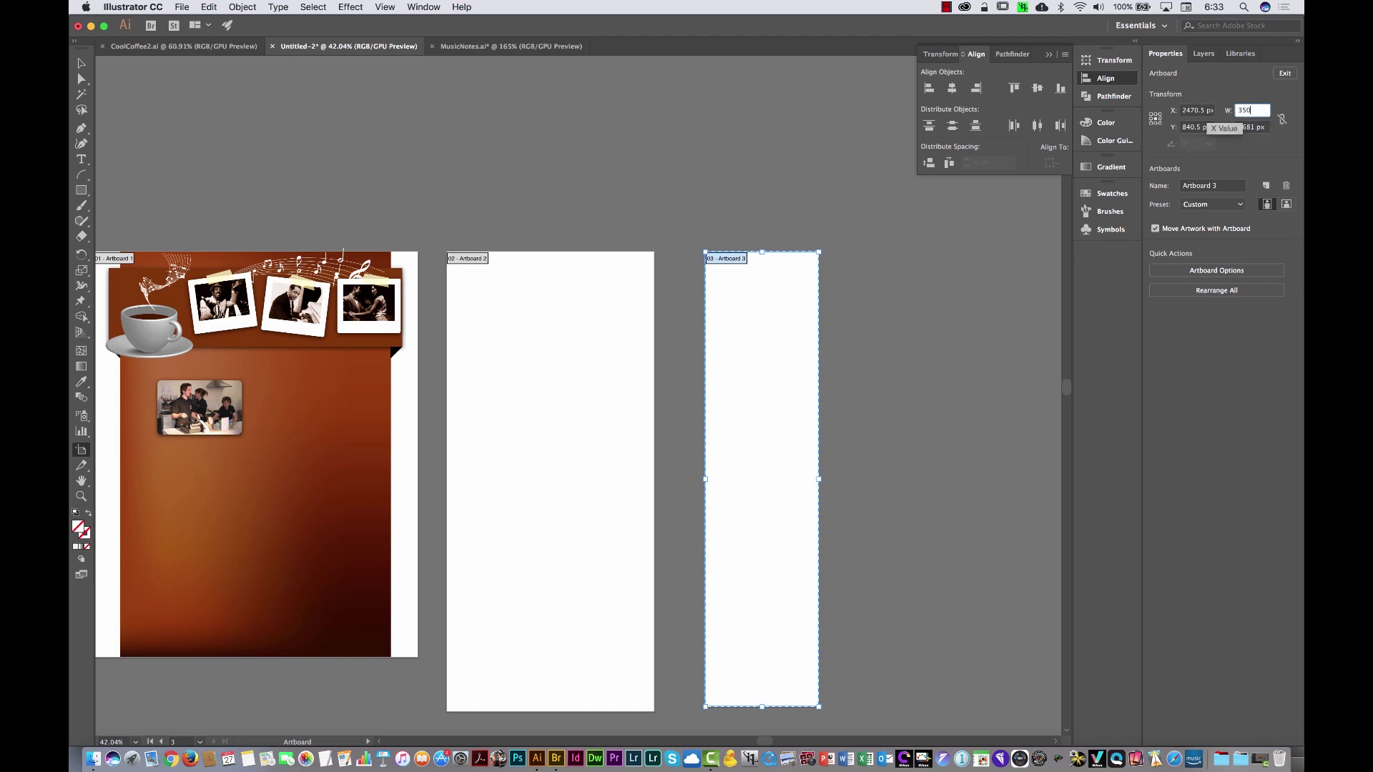
key("Tab")
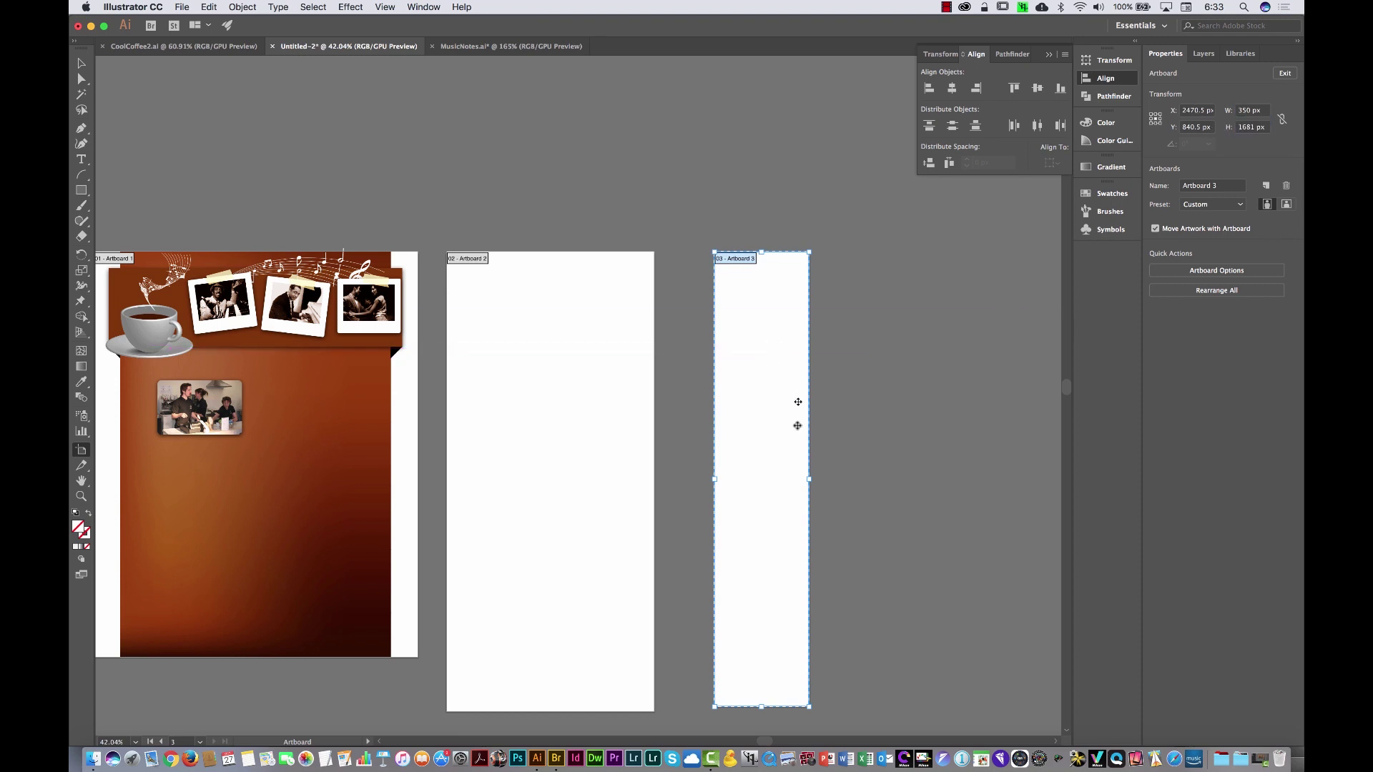
left_click_drag(796, 574, 770, 214)
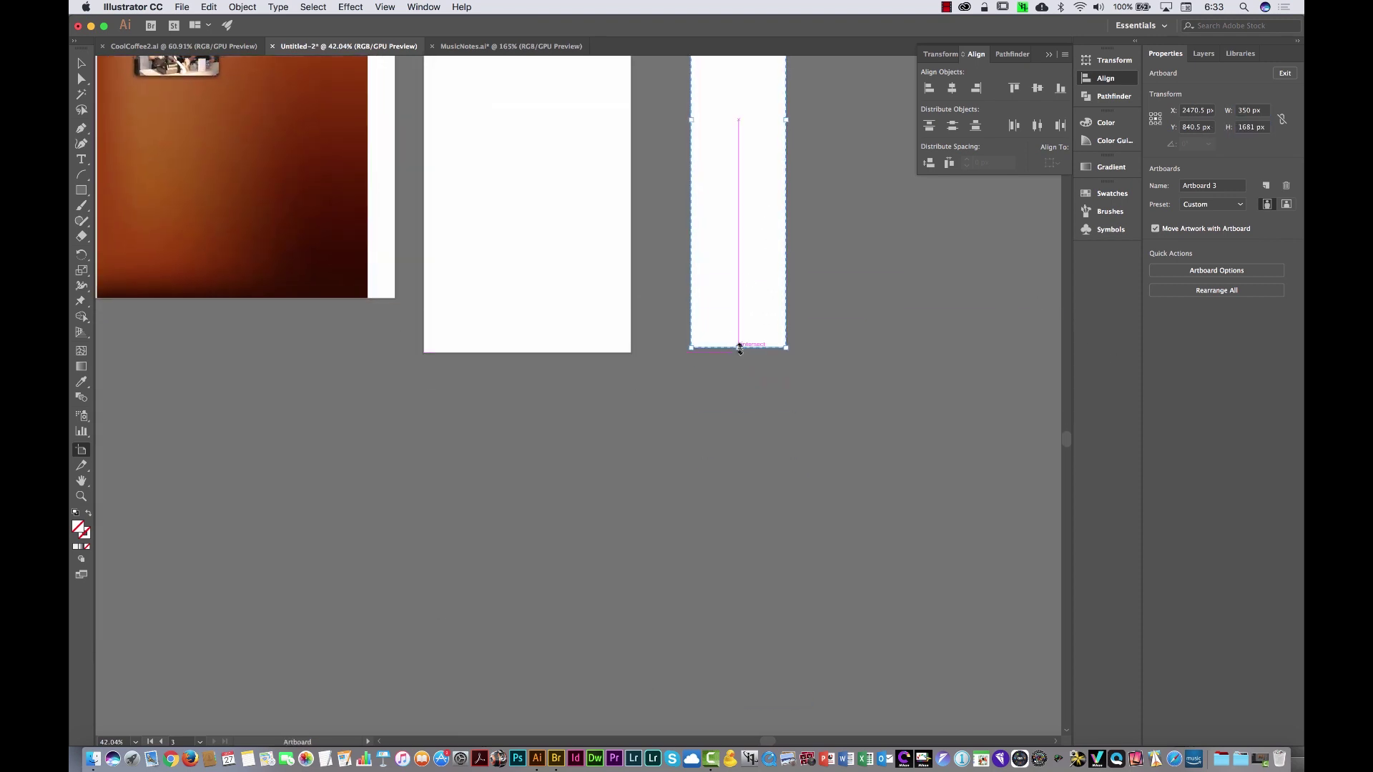
left_click_drag(739, 348, 739, 678)
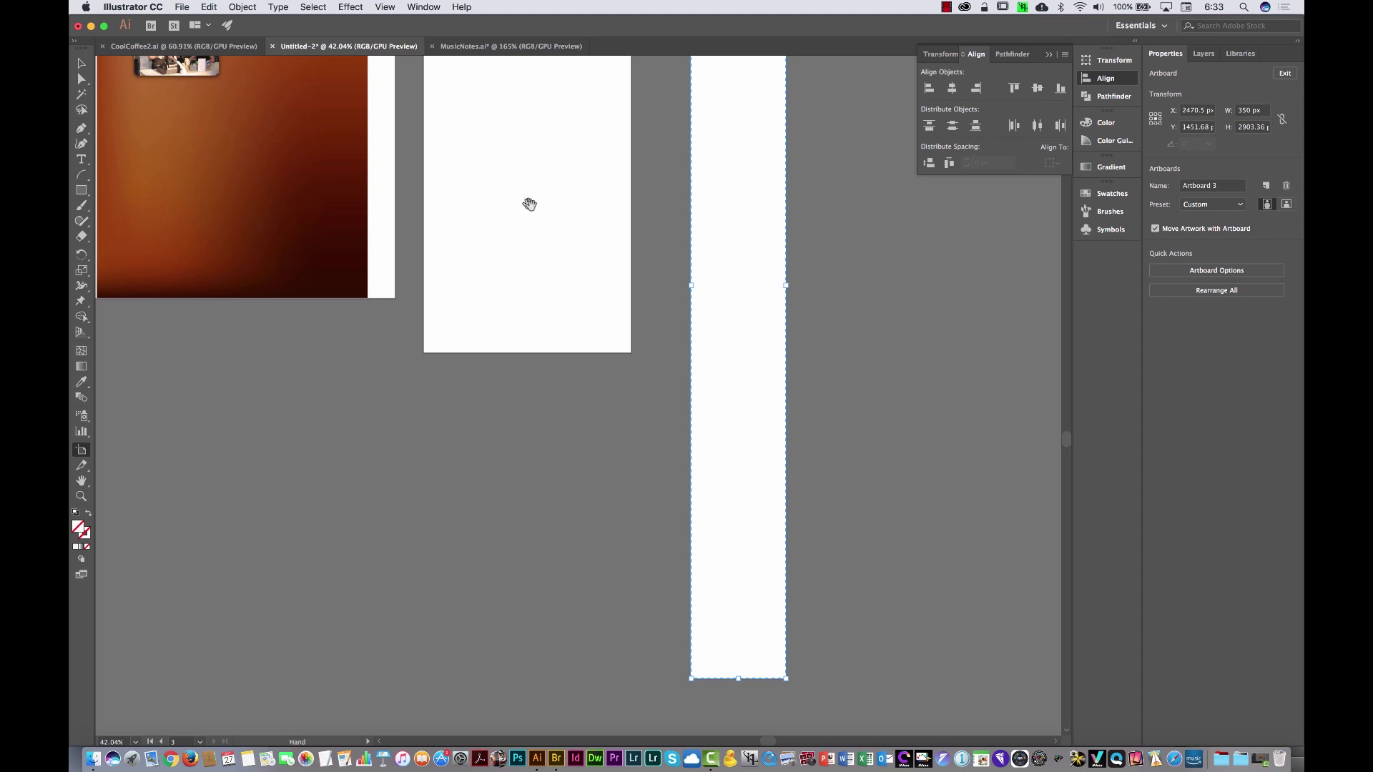
left_click_drag(529, 204, 708, 548)
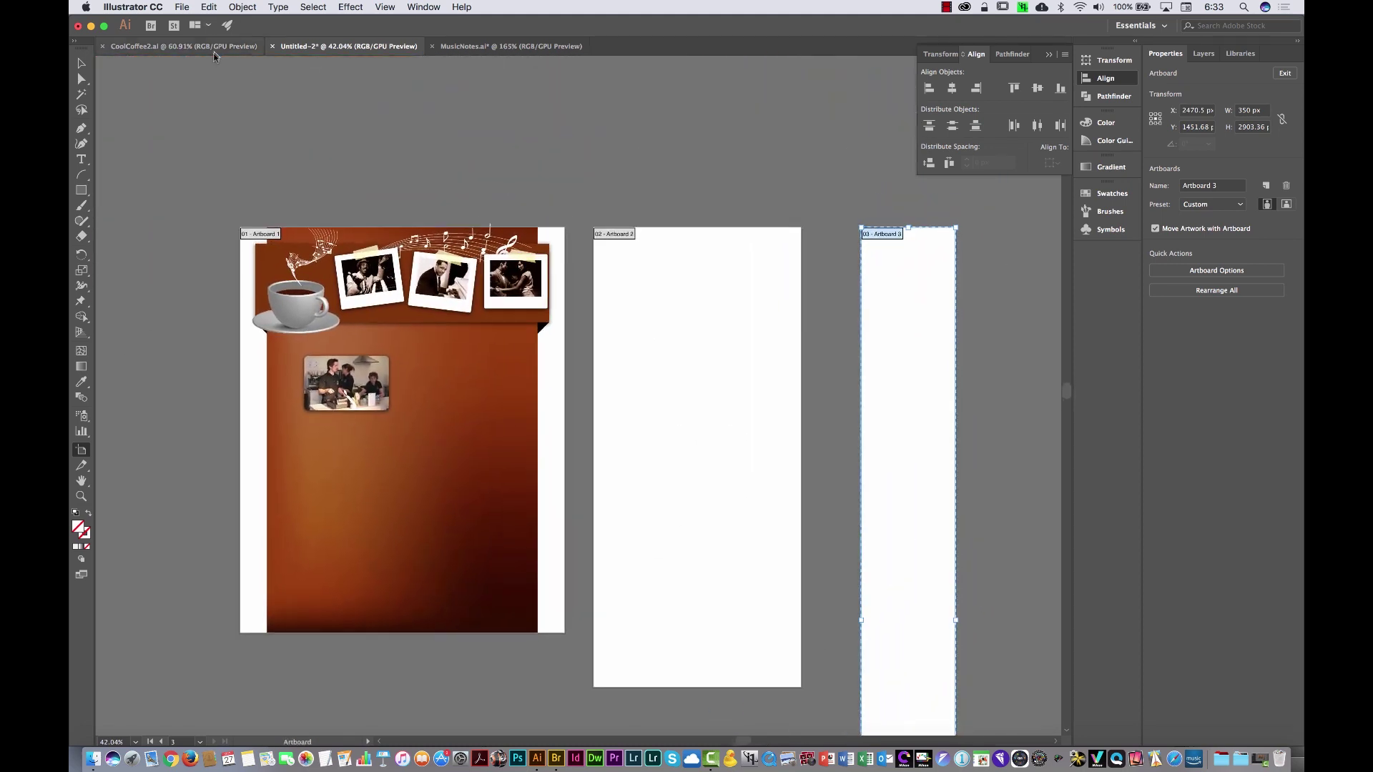
Examine the banner, cup, Polaroids and navigation in the tablet and mobile versions of CoolCoffee2.ai
left_click(212, 47)
left_click(80, 64)
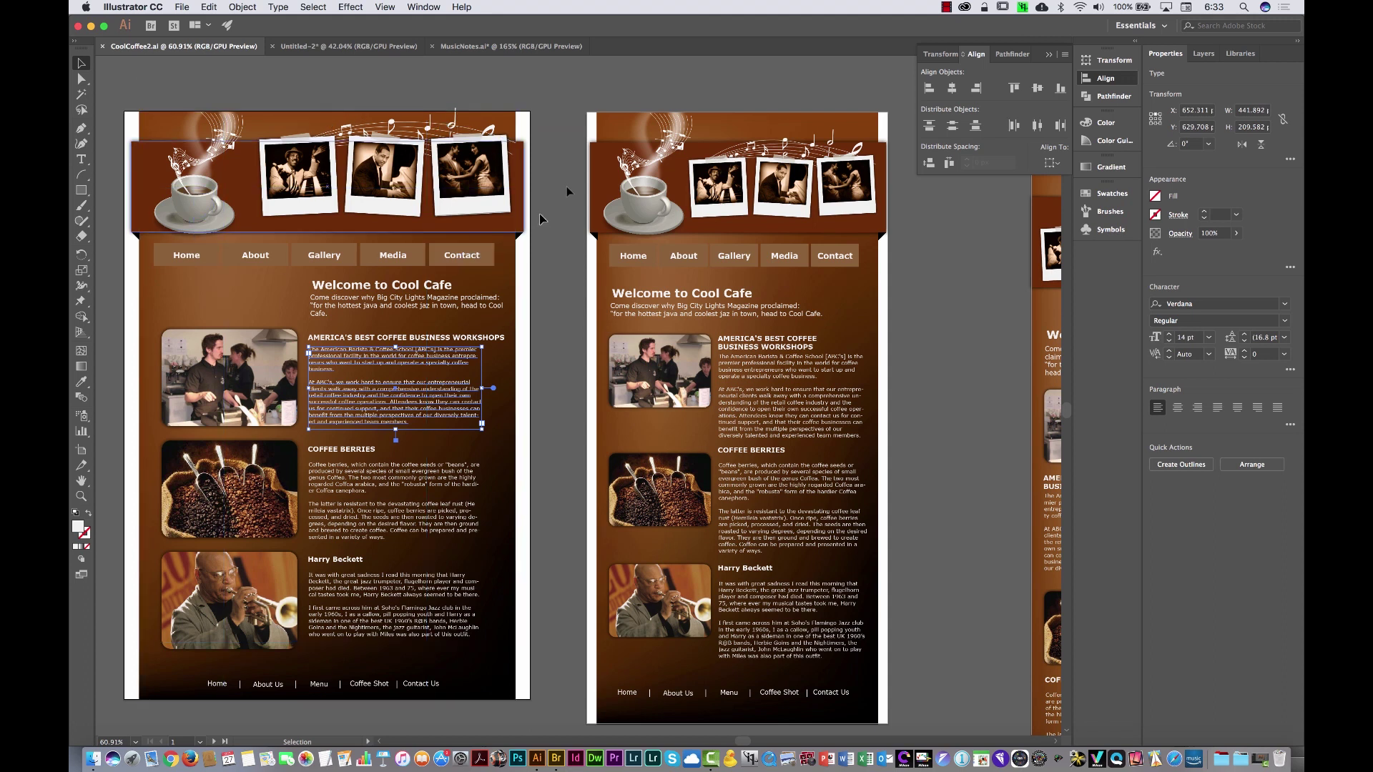
left_click_drag(886, 256, 374, 263)
left_click_drag(646, 246, 761, 186)
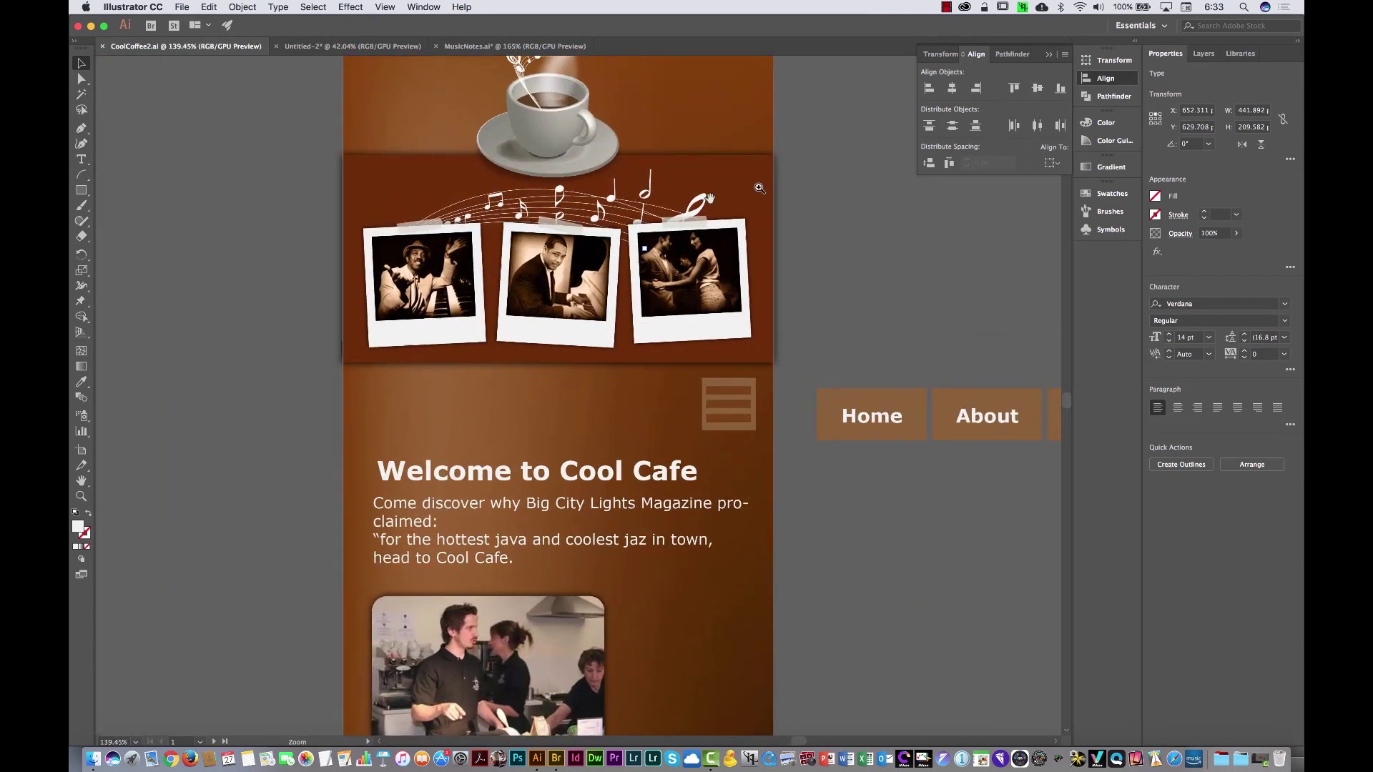
left_click_drag(510, 217, 646, 298)
left_click_drag(377, 286, 853, 347)
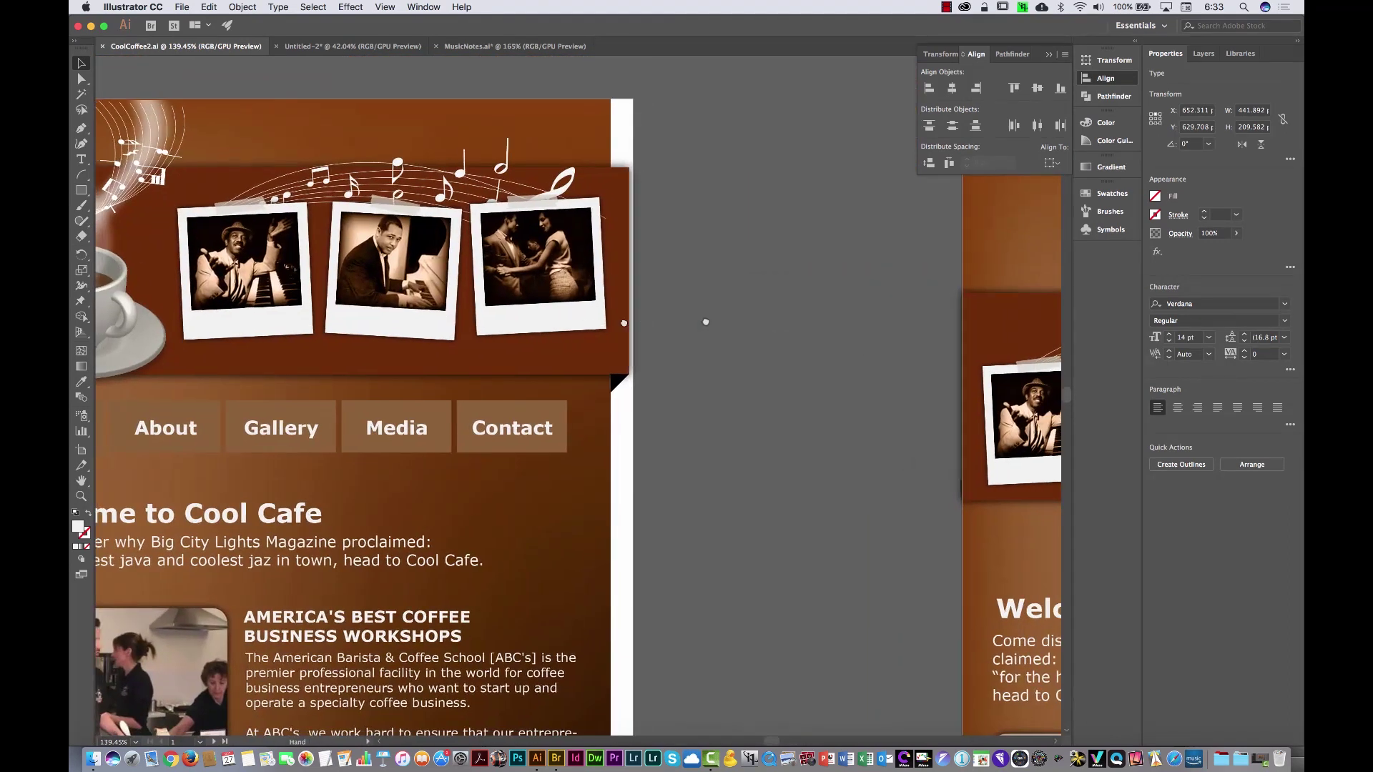
left_click_drag(625, 322, 377, 276)
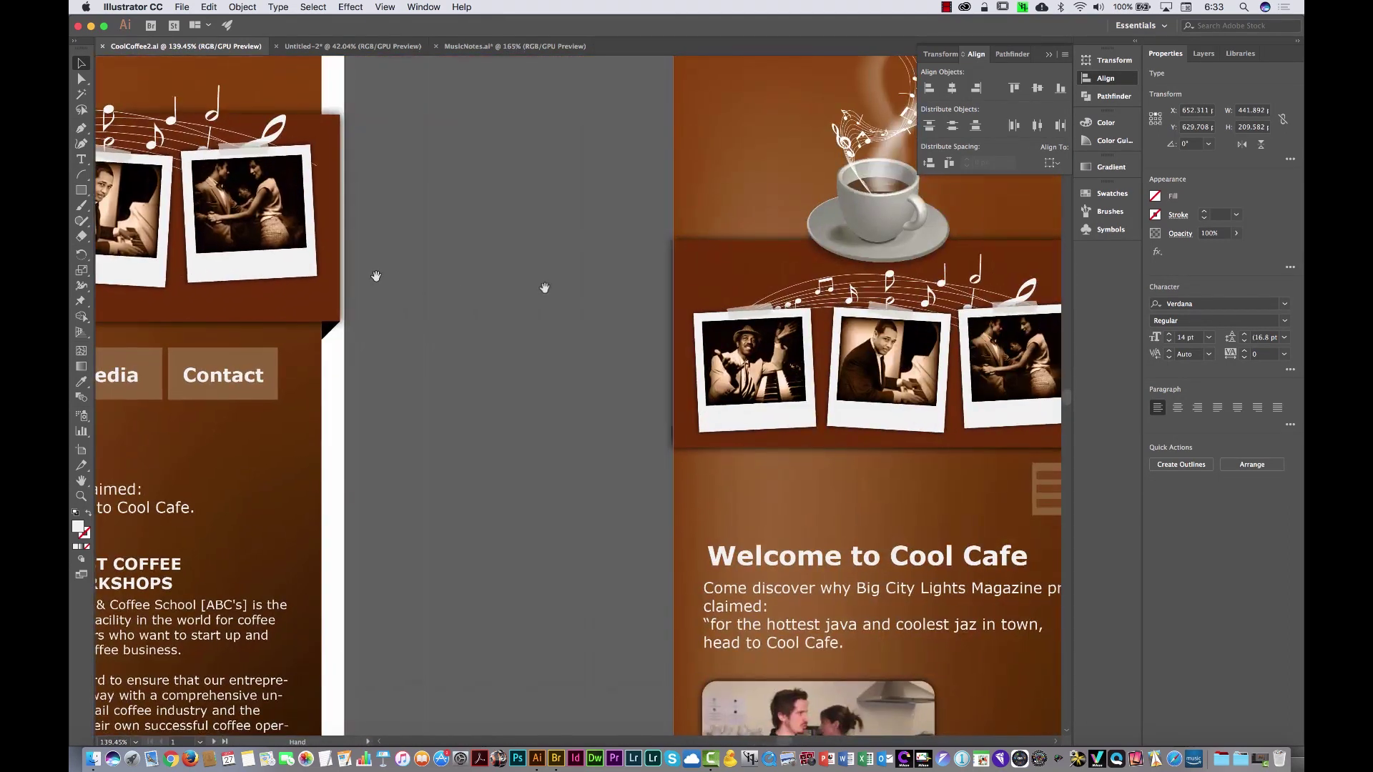
left_click_drag(859, 221, 512, 258)
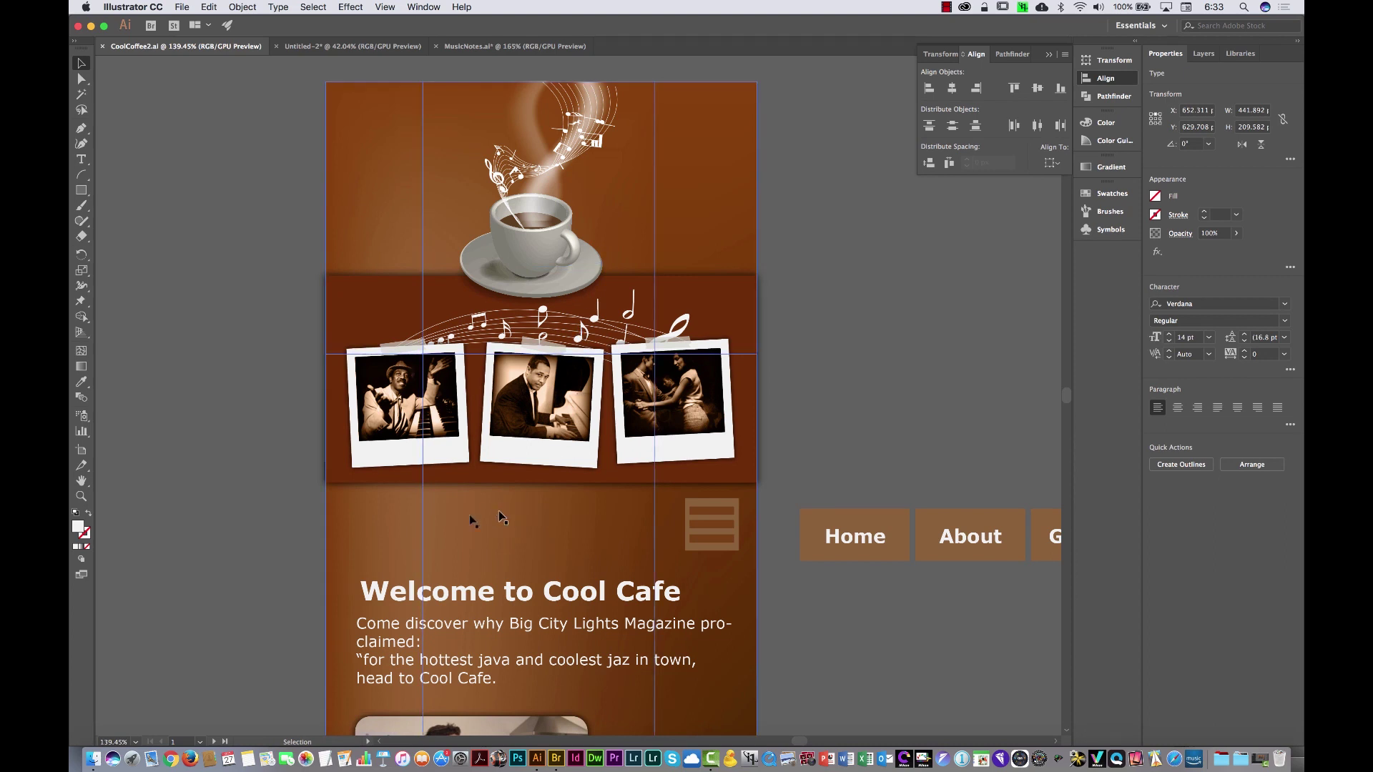